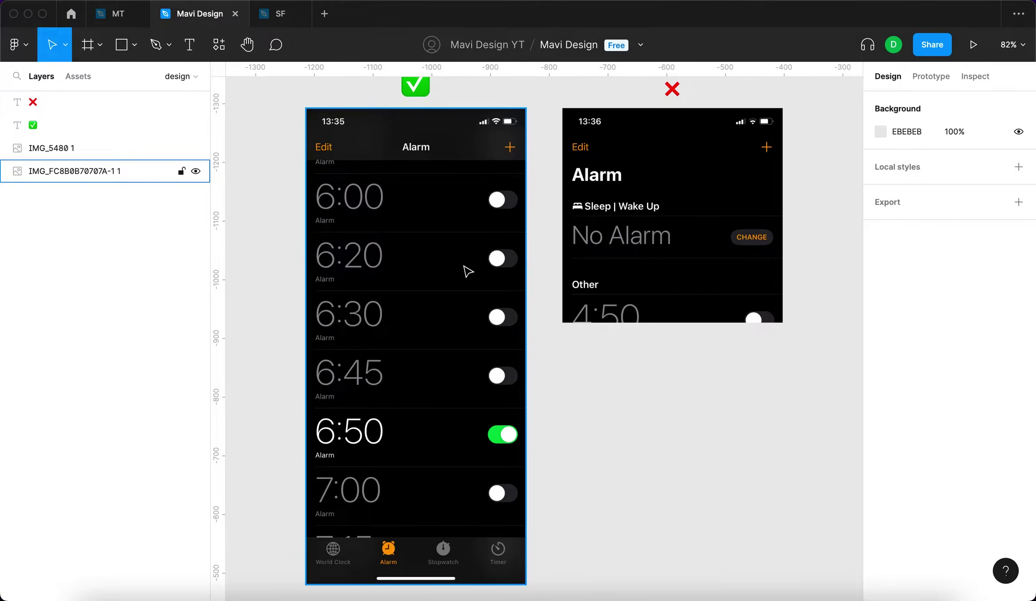
pyautogui.click(250, 289)
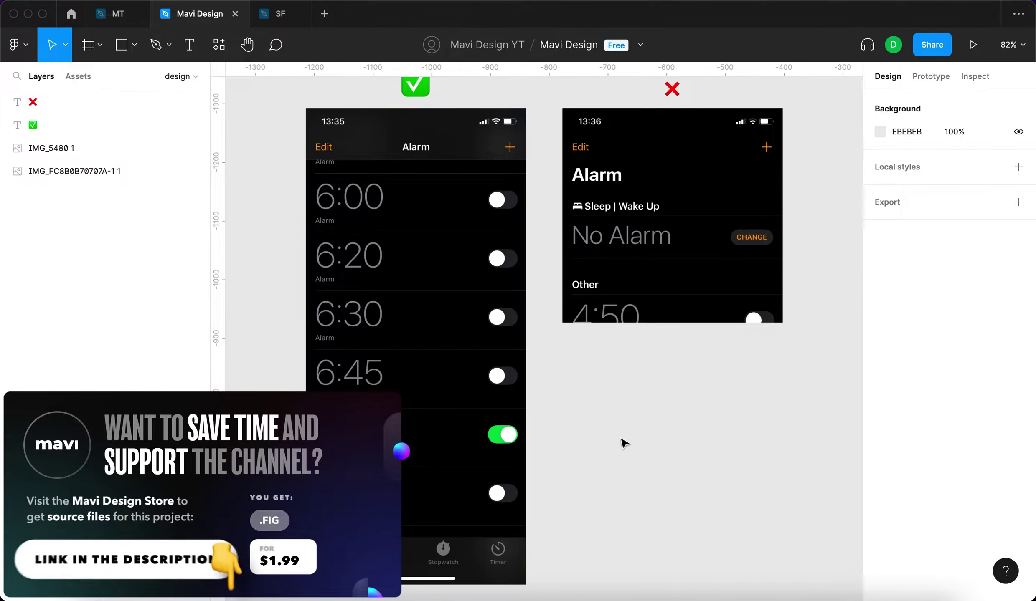
pyautogui.scroll(-1, 622, 441)
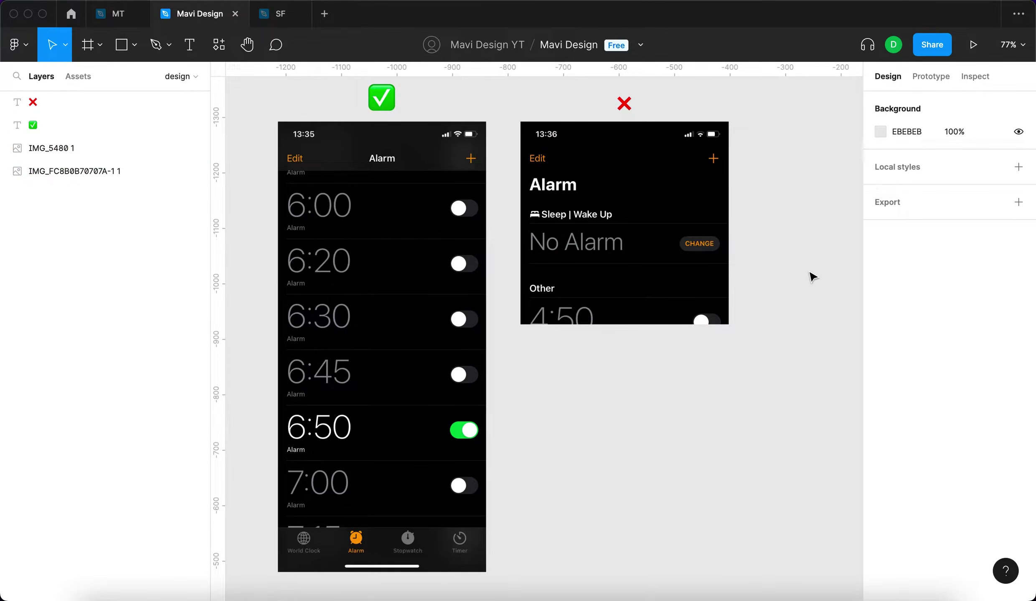
pyautogui.scroll(-1, 812, 277)
pyautogui.hscroll(1, 813, 277)
# Check the width of the full alarm screenshot under the green check mark.
pyautogui.click(320, 215)
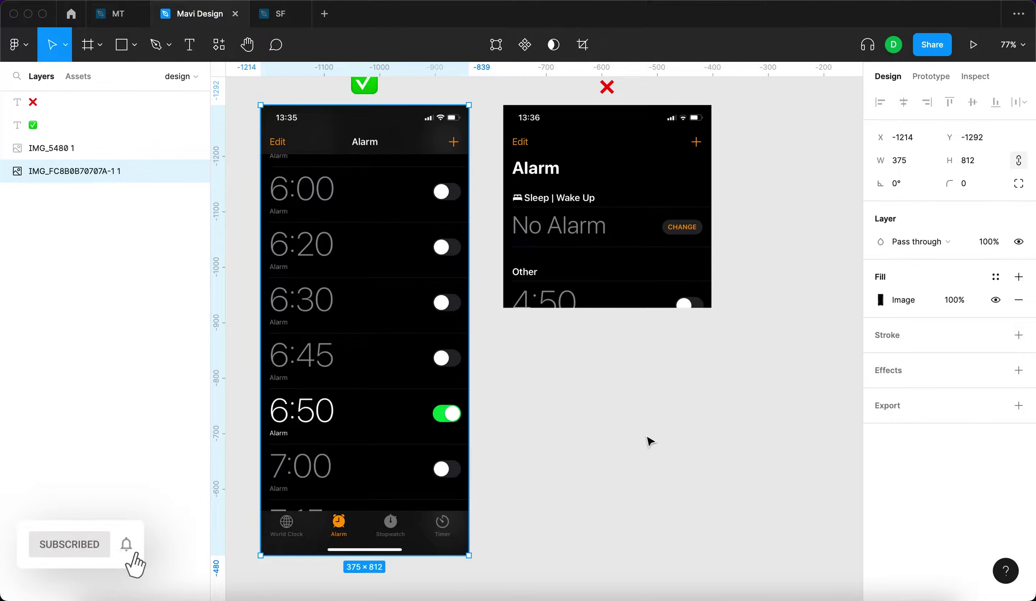
pyautogui.click(912, 165)
pyautogui.click(877, 159)
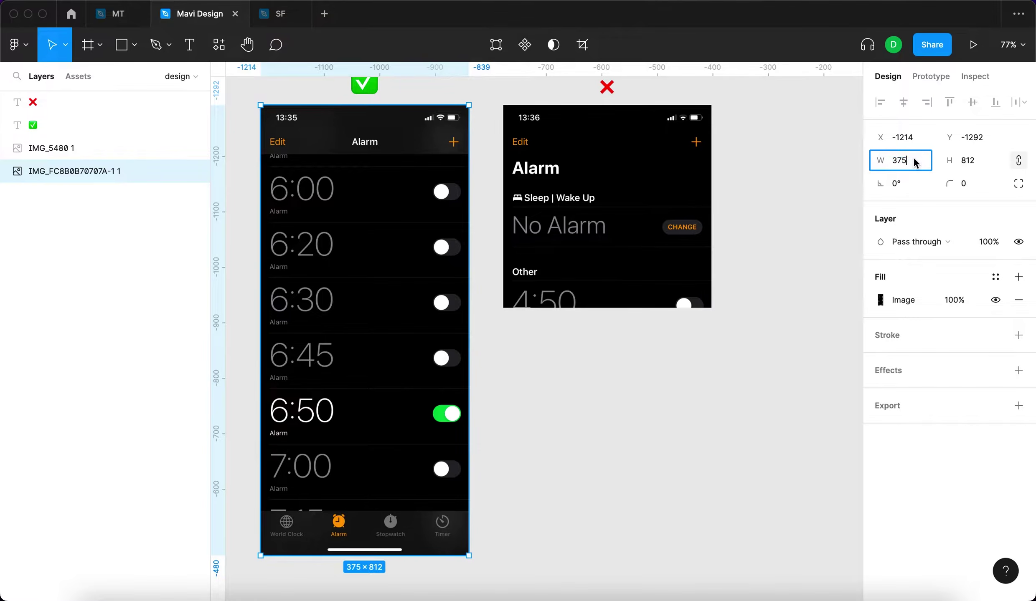
pyautogui.click(754, 333)
# Add an iPhone 11 Pro / X frame beside the two screenshots and name it "alarms".
pyautogui.hscroll(1, 753, 333)
pyautogui.scroll(1, 754, 333)
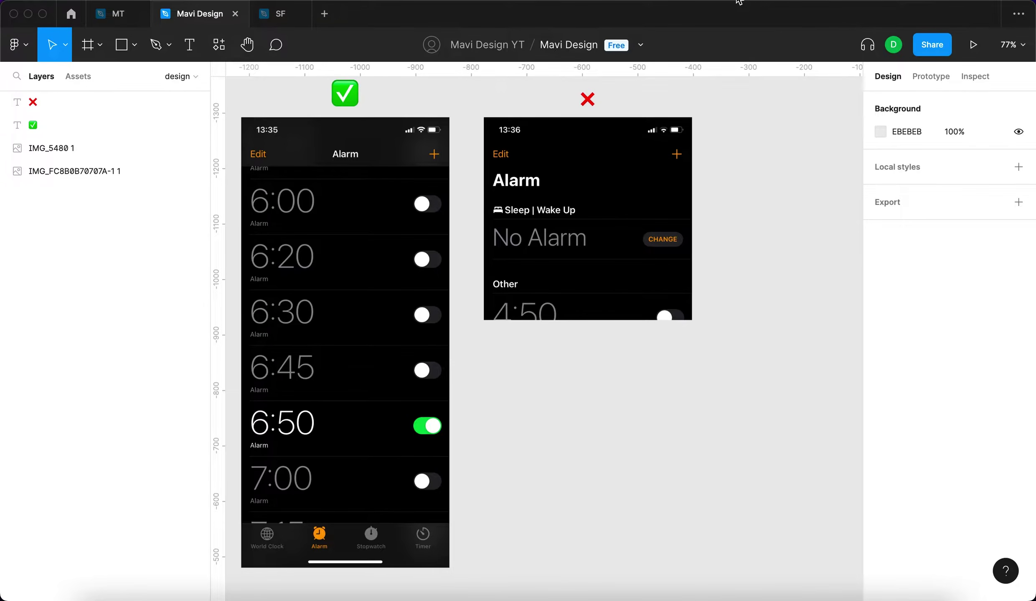
pyautogui.hscroll(2, 757, 285)
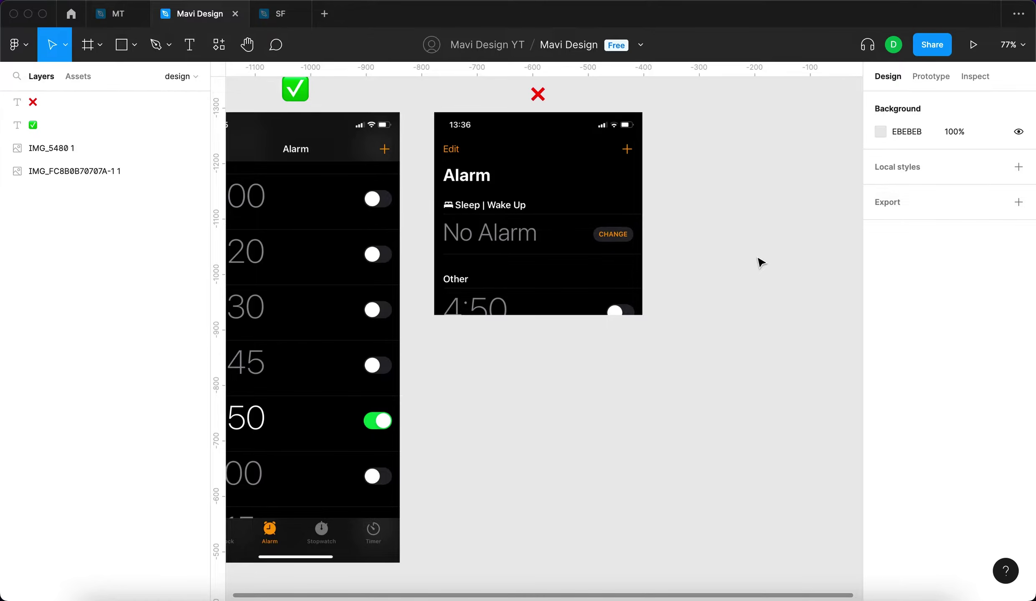
pyautogui.press('f')
pyautogui.hscroll(3, 756, 266)
pyautogui.scroll(1, 756, 266)
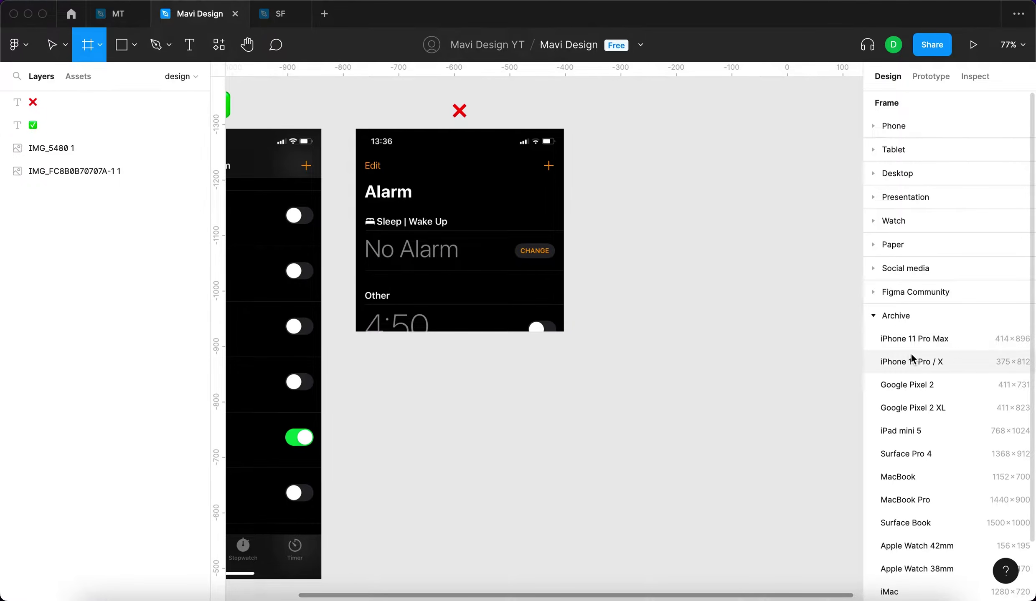
pyautogui.scroll(1, 560, 268)
pyautogui.scroll(-5, 540, 262)
pyautogui.scroll(4, 541, 262)
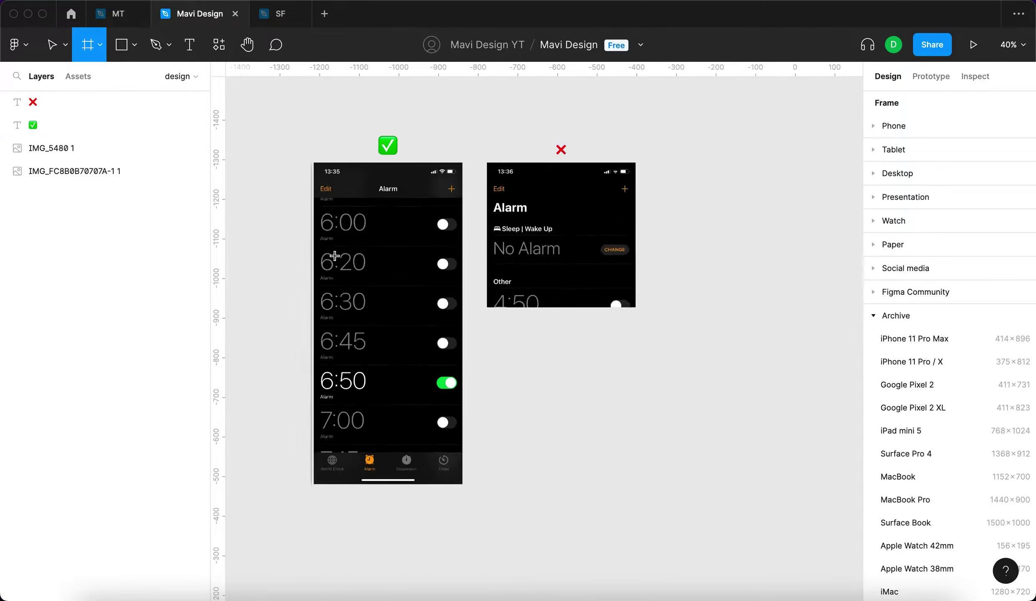
pyautogui.moveTo(814, 375); pyautogui.dragTo(650, 340)
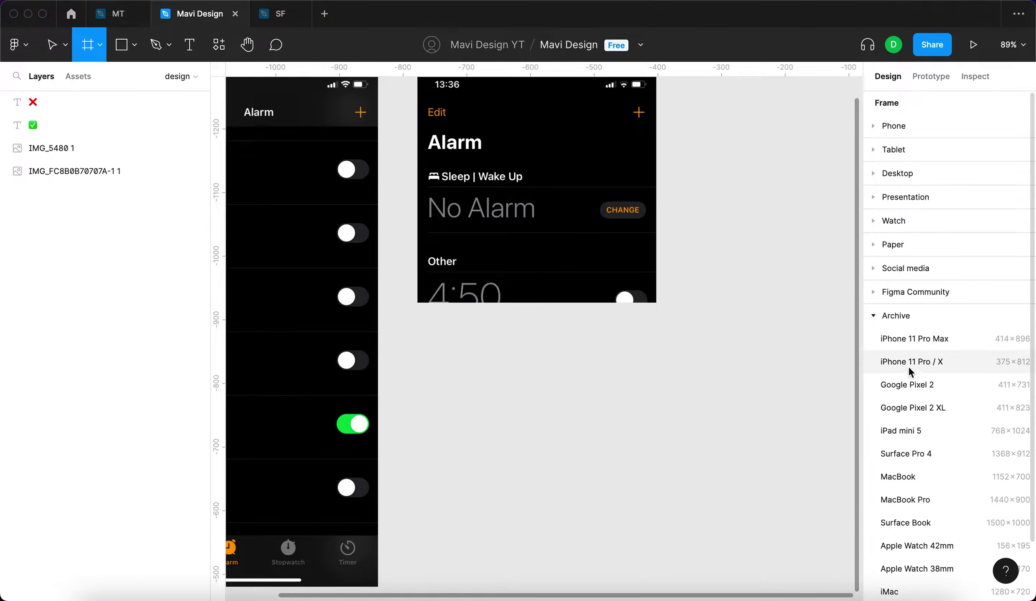
pyautogui.scroll(1, 768, 333)
pyautogui.click(959, 365)
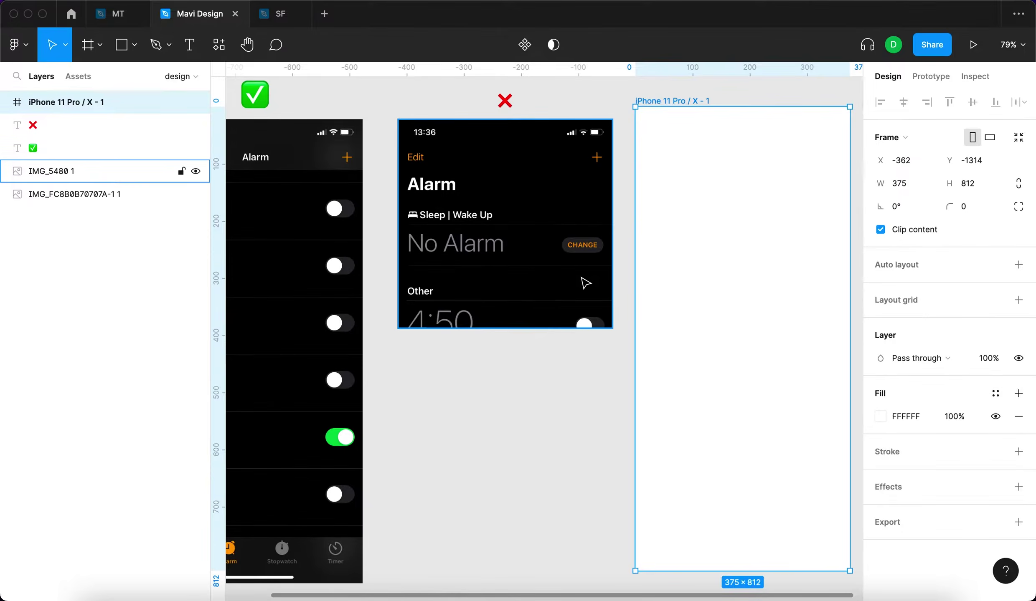
pyautogui.scroll(1, 668, 277)
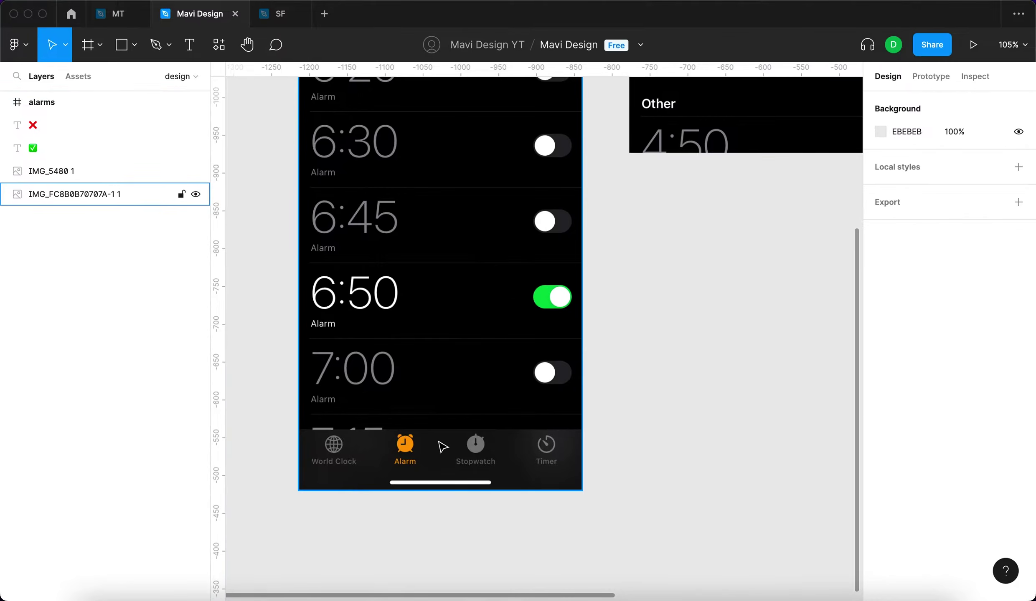
# Examine the tab bar at the bottom of the full alarm screenshot, including its icons, labels and home indicator.
pyautogui.scroll(3, 441, 446)
pyautogui.scroll(-4, 439, 444)
pyautogui.hscroll(-1, 453, 357)
pyautogui.scroll(-1, 458, 358)
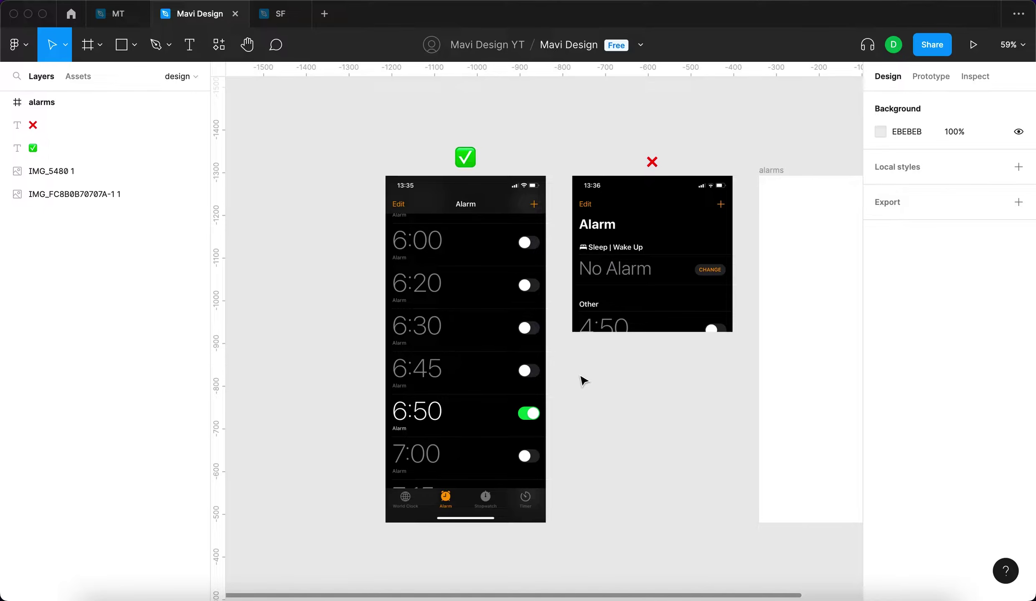
pyautogui.scroll(5, 453, 512)
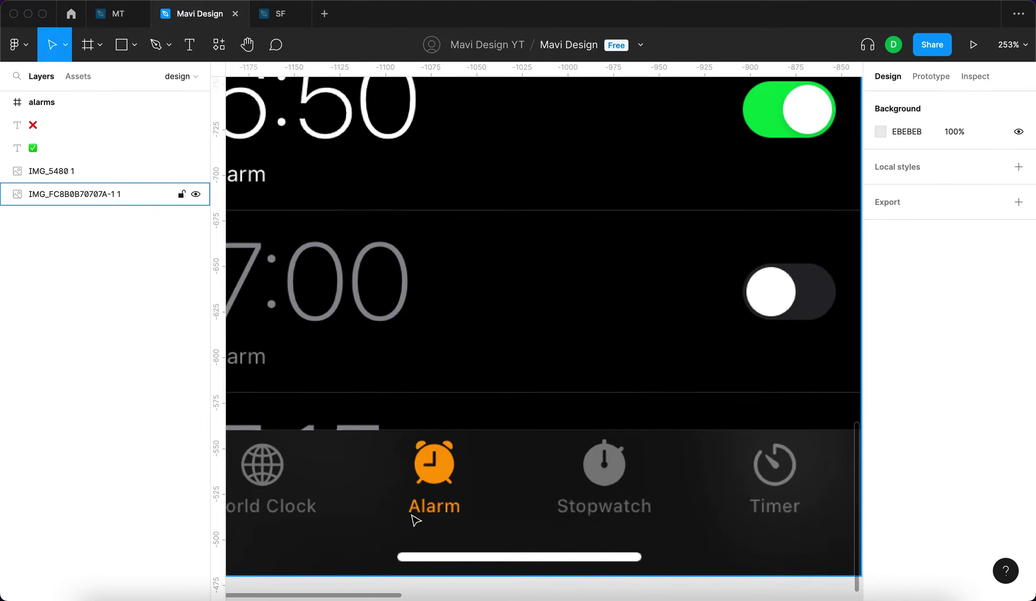
pyautogui.scroll(-3, 525, 504)
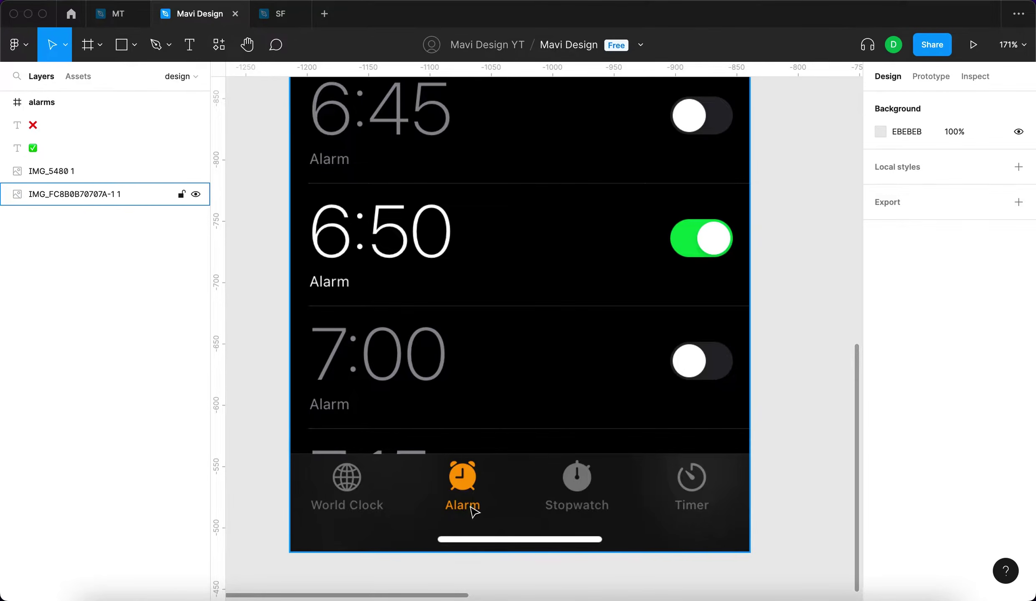
pyautogui.scroll(1, 462, 476)
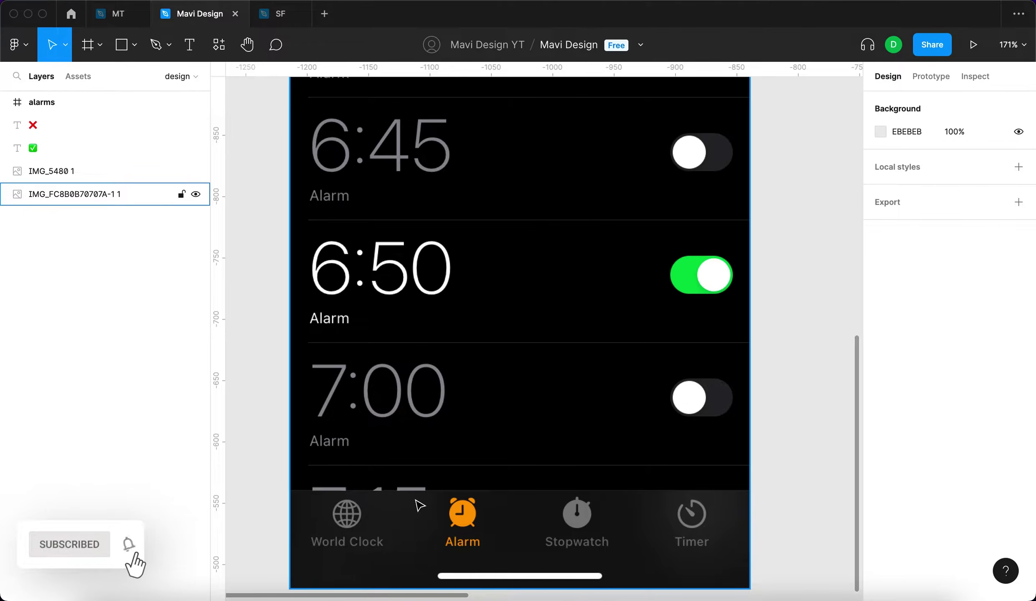
pyautogui.scroll(-5, 418, 501)
pyautogui.scroll(-3, 632, 447)
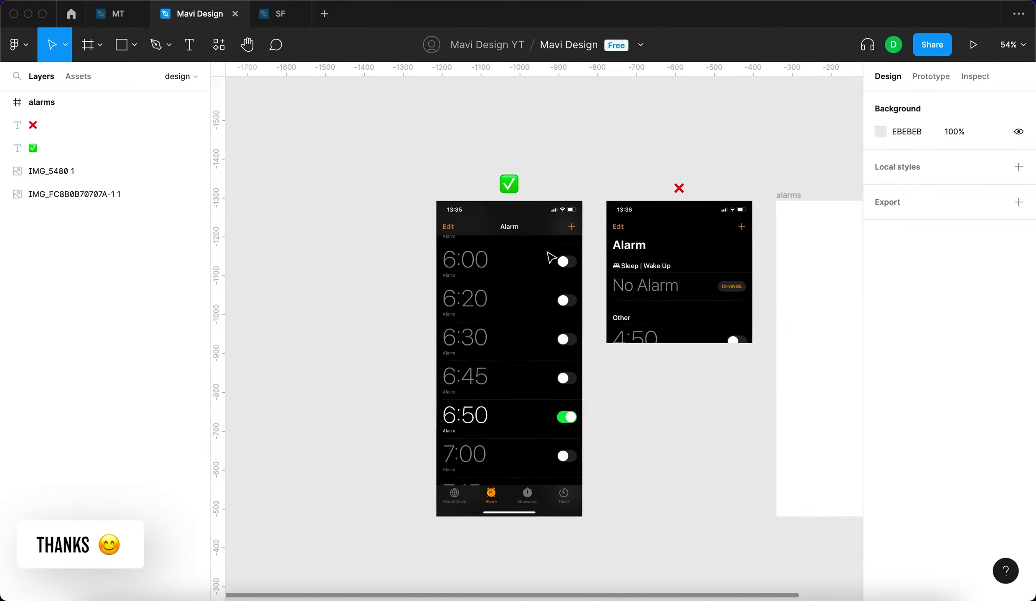
# Examine the navigation bar, alarm rows and toggles of the full alarm screenshot.
pyautogui.click(532, 250)
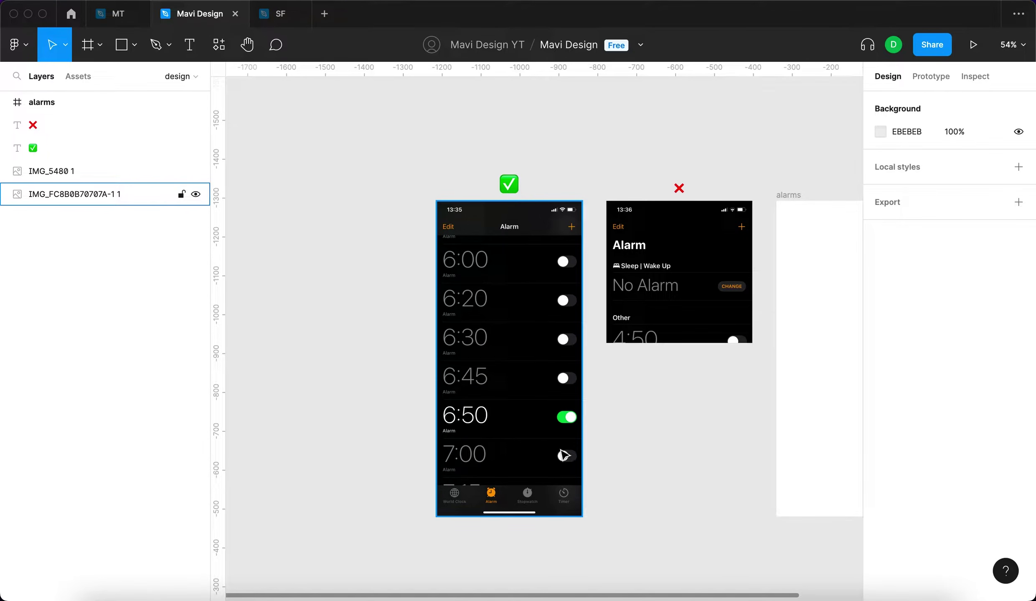
pyautogui.scroll(3, 547, 430)
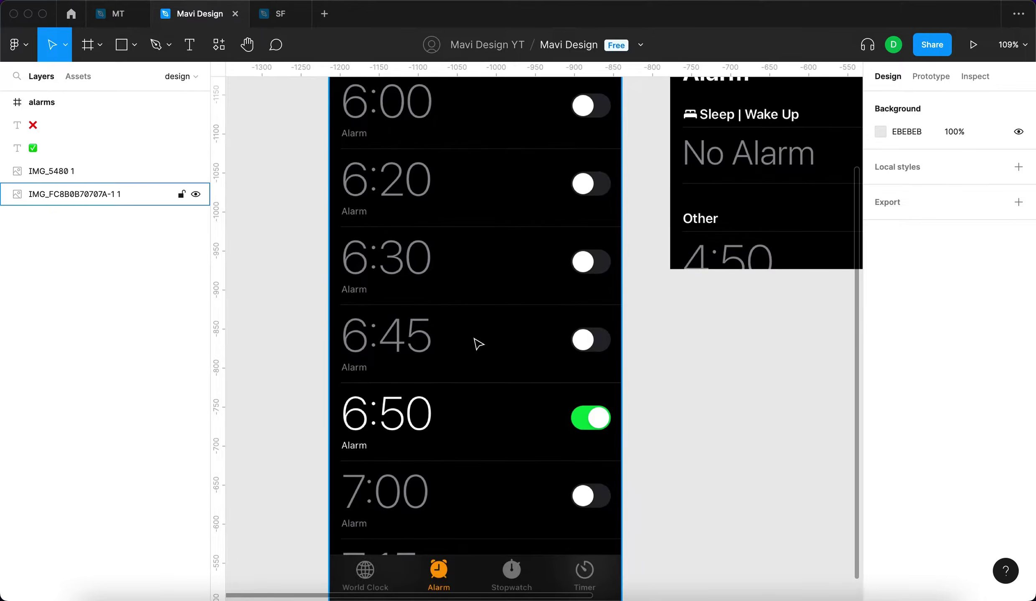
pyautogui.scroll(2, 572, 459)
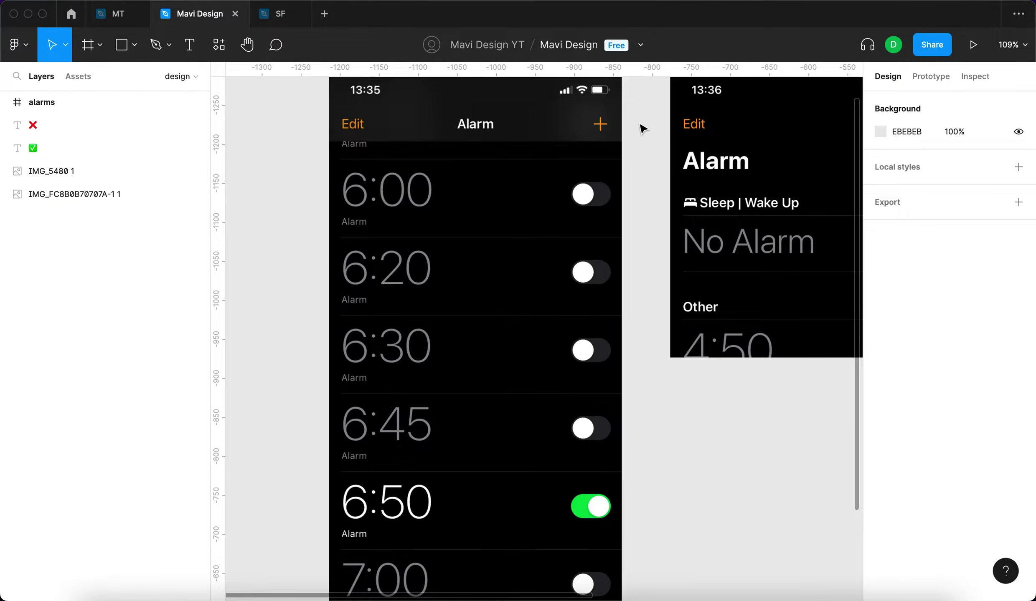
pyautogui.scroll(5, 635, 184)
pyautogui.scroll(-5, 350, 386)
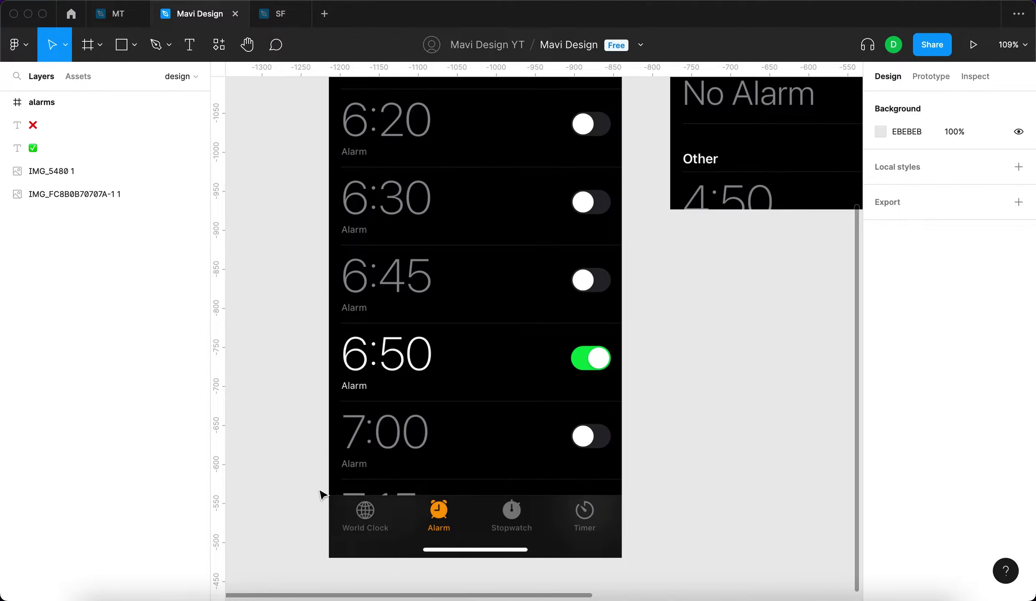
pyautogui.scroll(-5, 698, 487)
pyautogui.moveTo(698, 487); pyautogui.dragTo(491, 463)
pyautogui.click(397, 351)
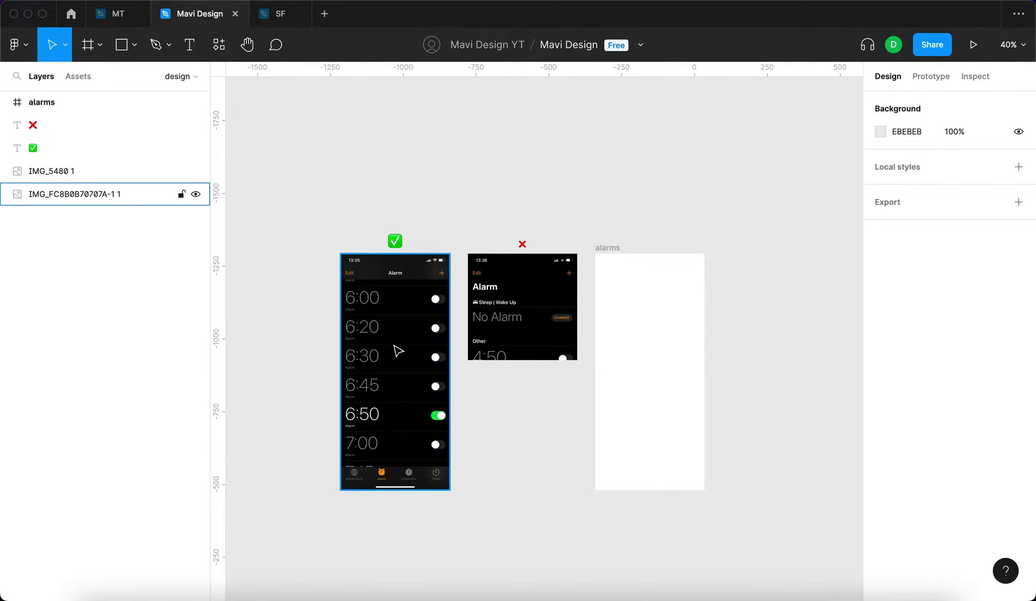
pyautogui.scroll(5, 379, 334)
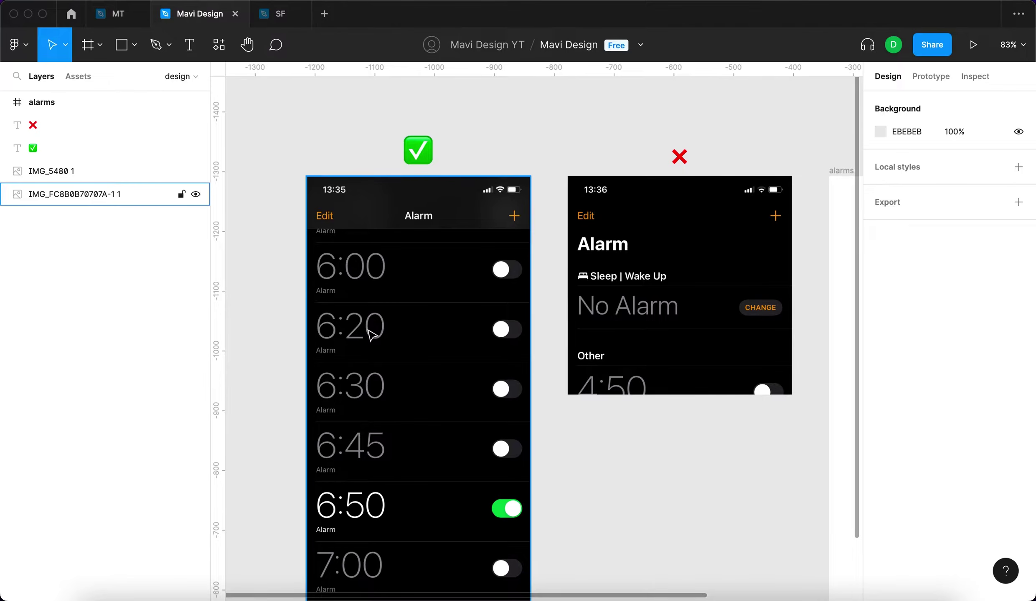
pyautogui.scroll(5, 365, 332)
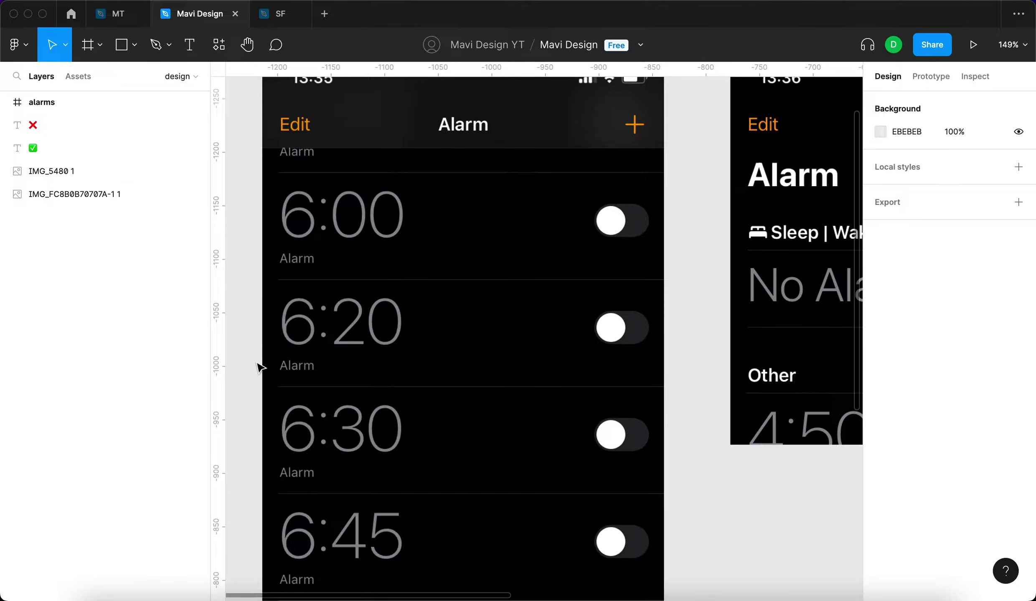
# Add a "6:20" text layer on the empty canvas beside the full alarm screenshot.
pyautogui.click(731, 536)
pyautogui.moveTo(730, 523); pyautogui.dragTo(821, 478)
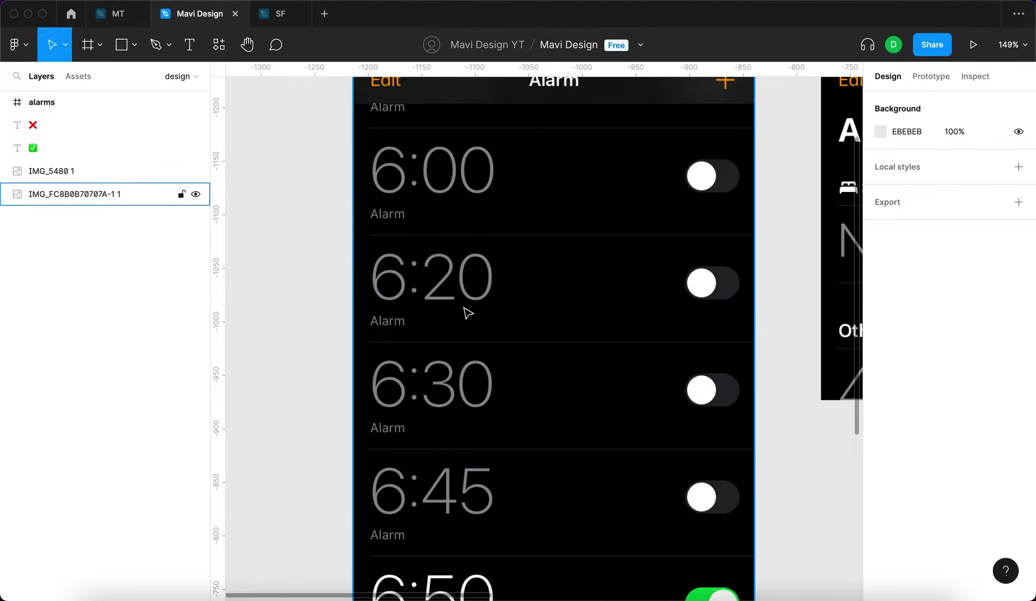
pyautogui.moveTo(315, 301); pyautogui.dragTo(575, 299)
pyautogui.press('t')
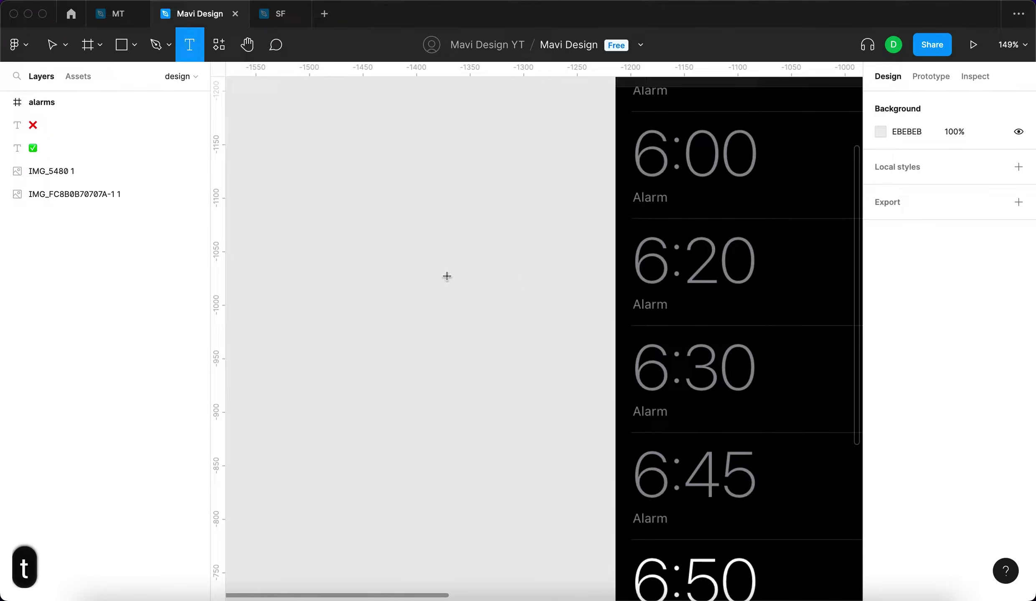
pyautogui.click(432, 282)
pyautogui.write('6')
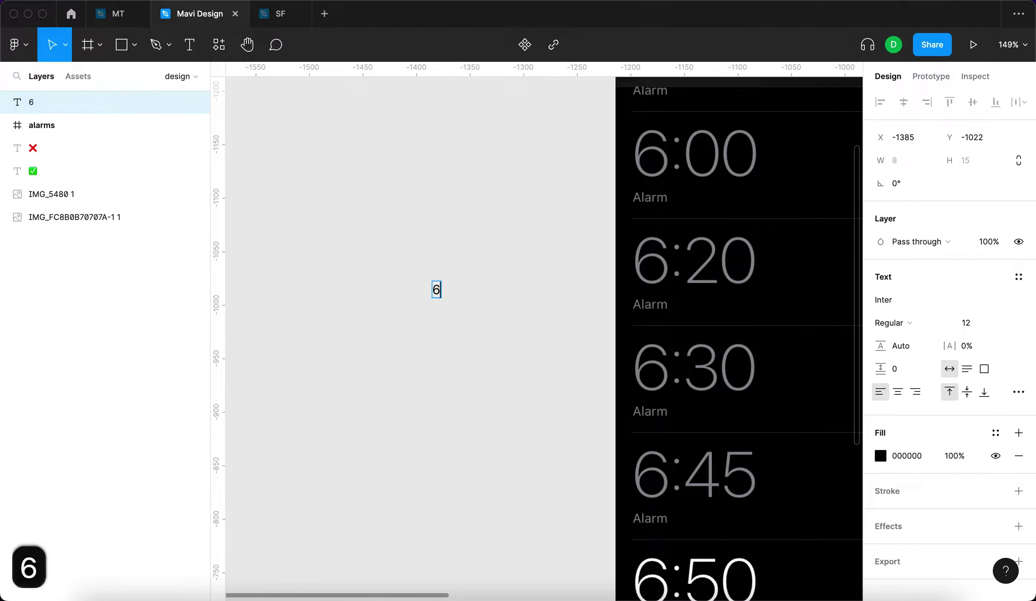
pyautogui.write(':20')
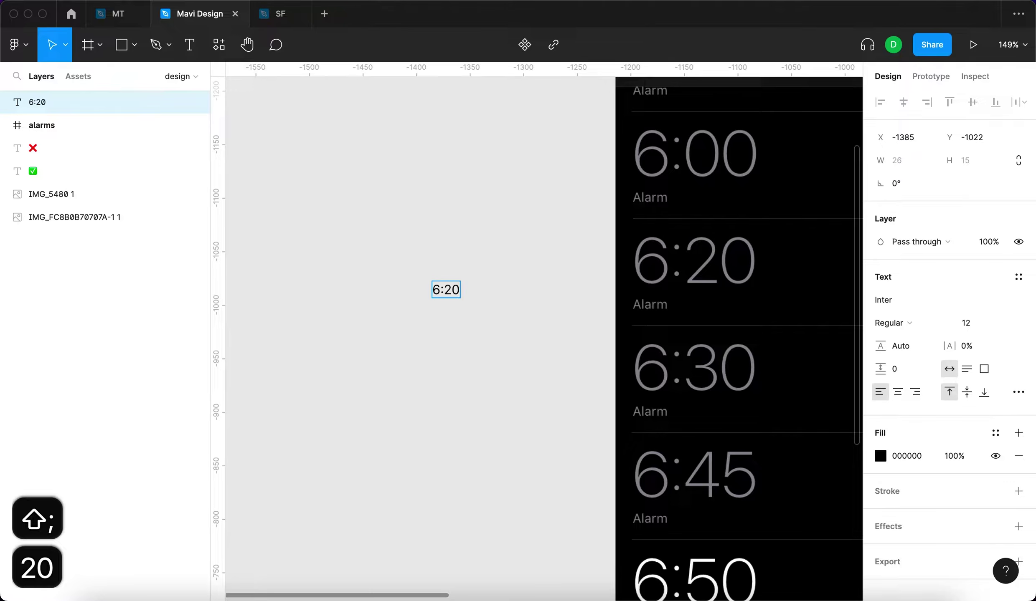
pyautogui.press('Escape')
pyautogui.press('Escape')
# Reposition the 6:20 text on the empty canvas and set its font to SF Pro.
pyautogui.moveTo(446, 289); pyautogui.dragTo(416, 240)
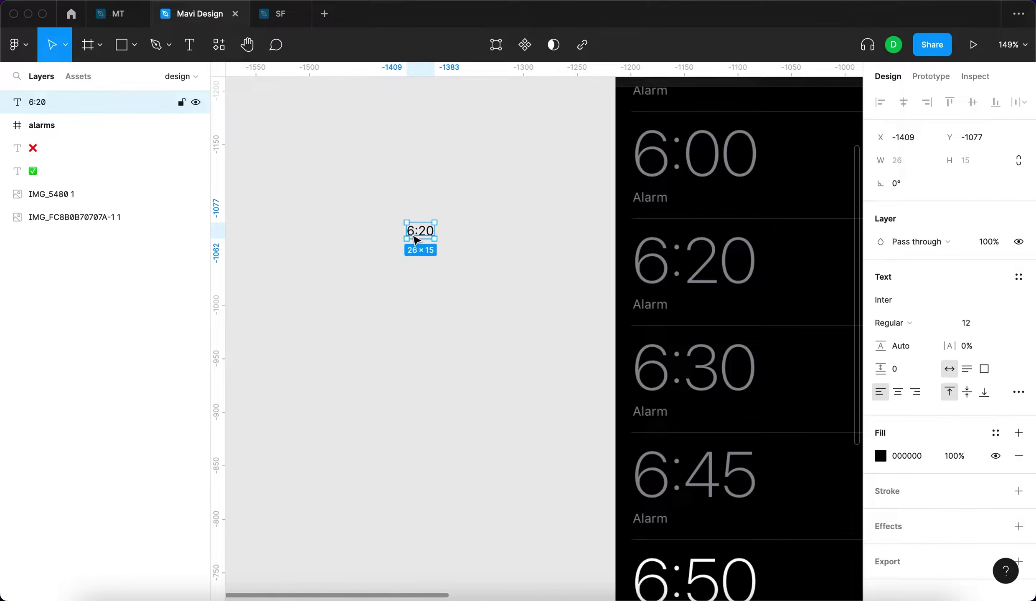
pyautogui.click(906, 302)
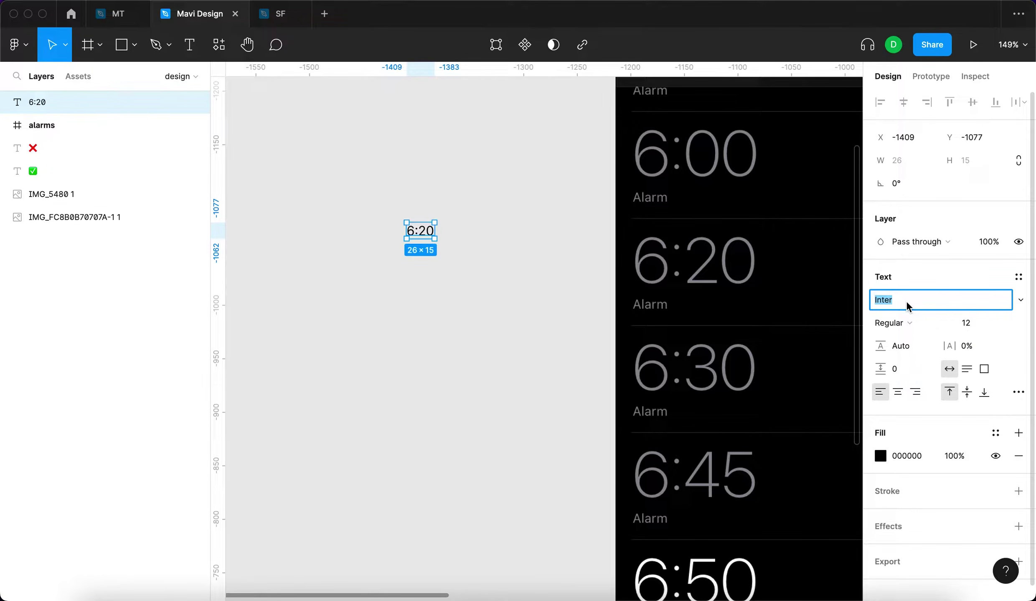
pyautogui.write('SF Pro')
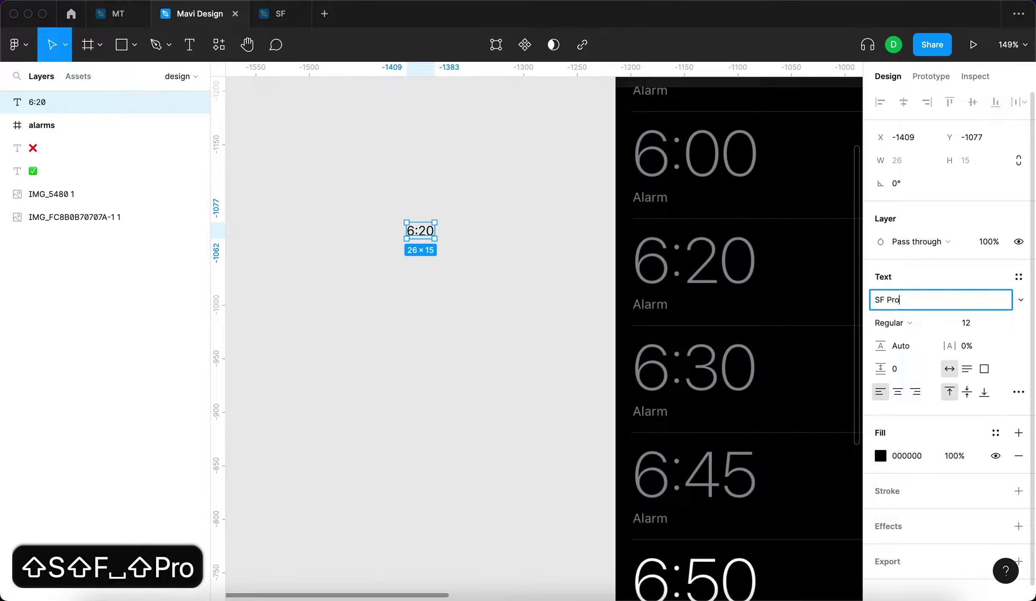
pyautogui.press('Return')
pyautogui.click(510, 275)
pyautogui.click(420, 230)
pyautogui.scroll(10, 413, 230)
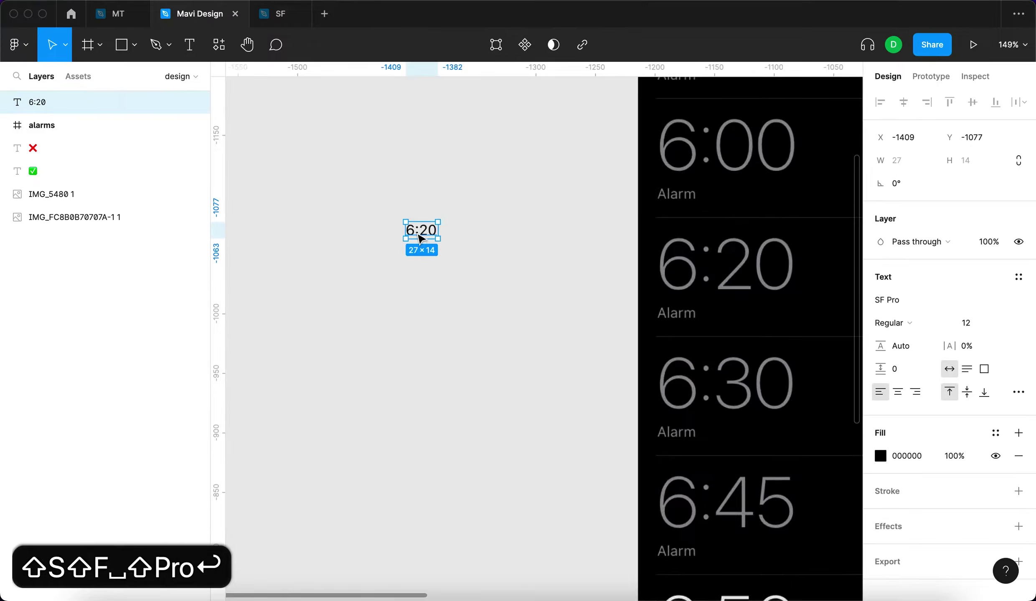
pyautogui.scroll(-5, 548, 301)
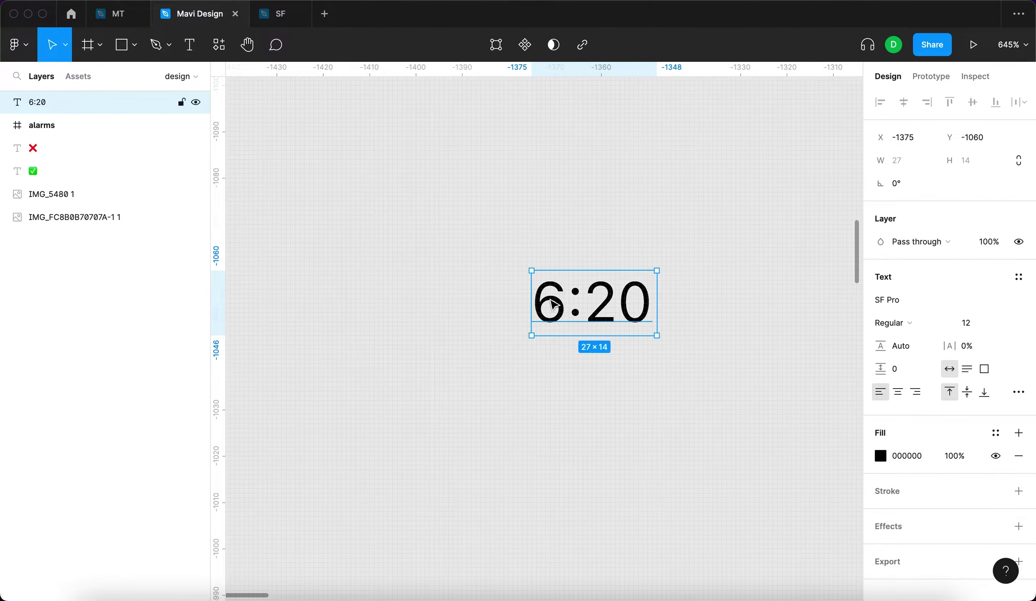
pyautogui.click(688, 303)
pyautogui.hscroll(5, 689, 302)
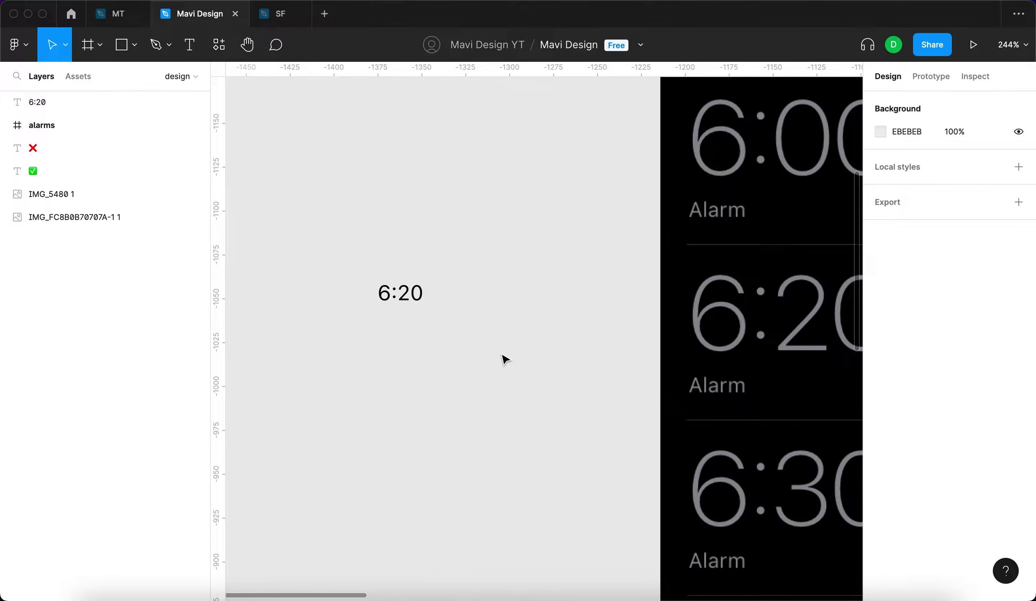
# Move the 6:20 text layer onto the alarm screenshot, just right of the matching 6:20 time.
pyautogui.moveTo(392, 291); pyautogui.dragTo(533, 318)
pyautogui.hscroll(10, 566, 375)
pyautogui.scroll(-3, 566, 374)
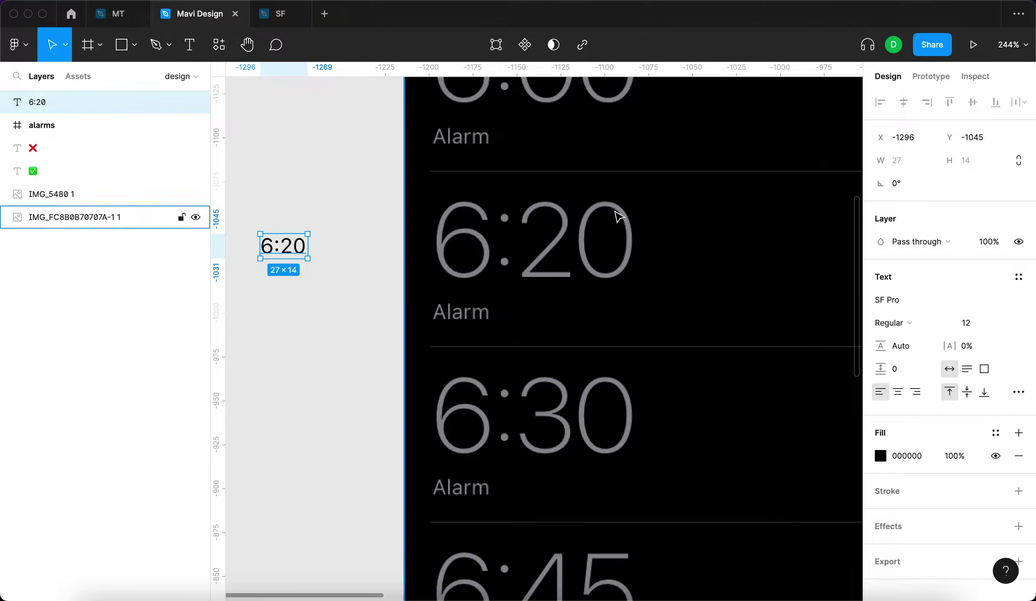
pyautogui.moveTo(297, 250); pyautogui.dragTo(759, 226)
pyautogui.hscroll(-5, 312, 289)
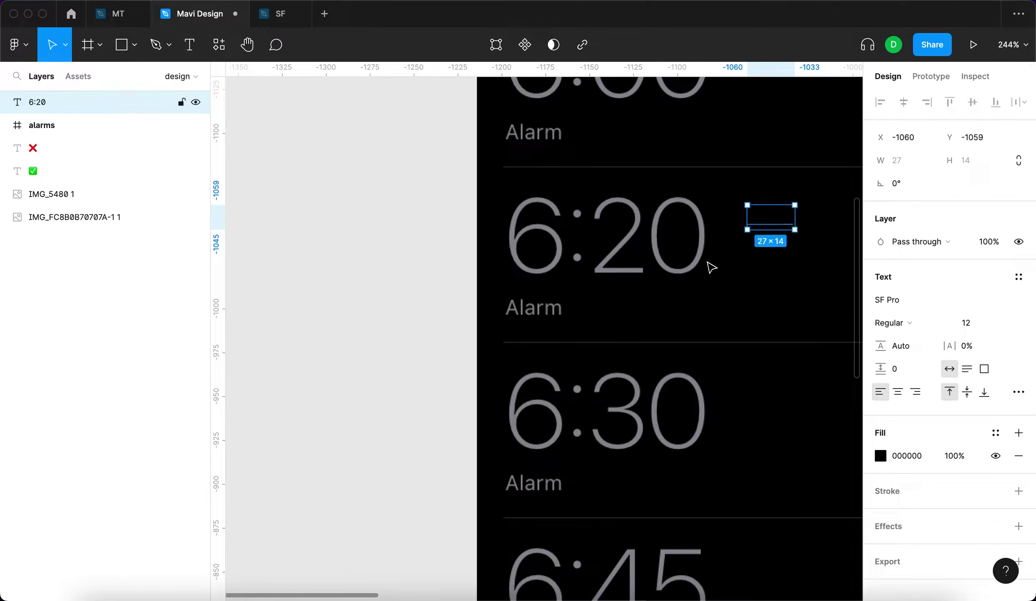
# Fill the 6:20 text with the gray 8E8D94 sampled from the screenshot's time digits and move the layer to X -1066, Y -1065.
pyautogui.moveTo(712, 266); pyautogui.dragTo(557, 310)
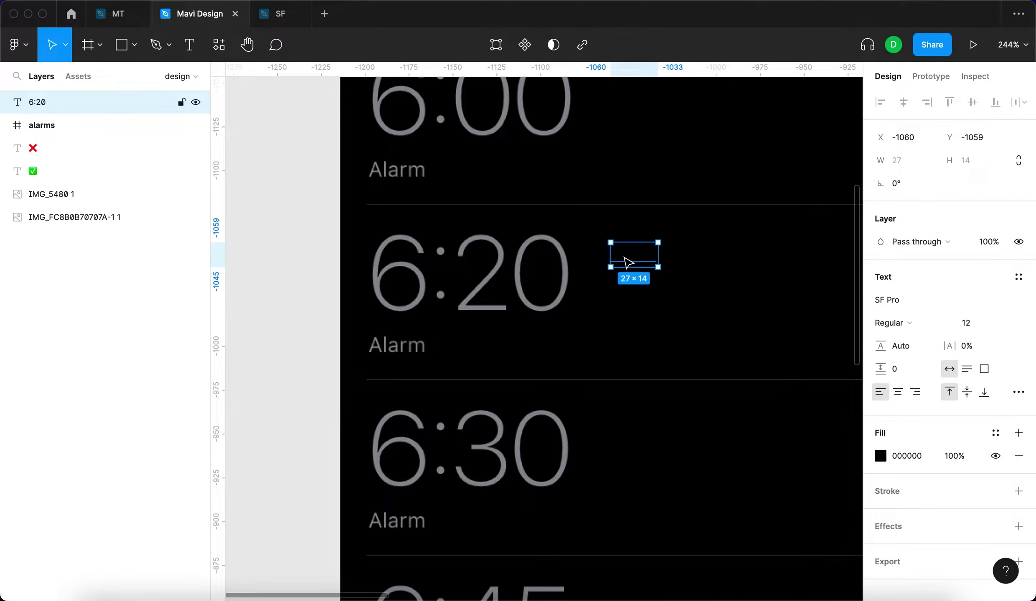
pyautogui.press('i')
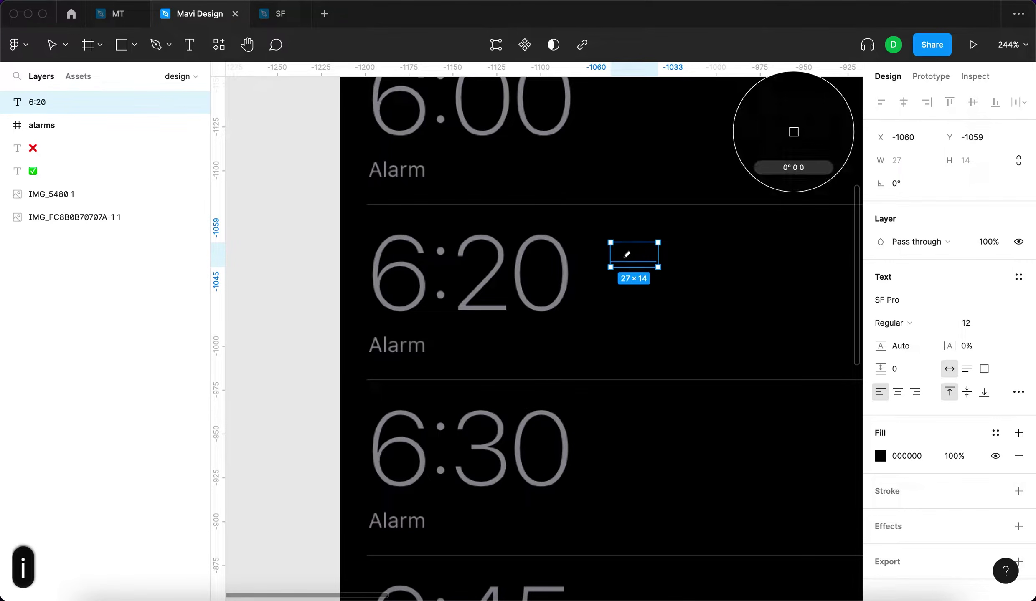
pyautogui.click(521, 260)
pyautogui.moveTo(629, 261); pyautogui.dragTo(619, 251)
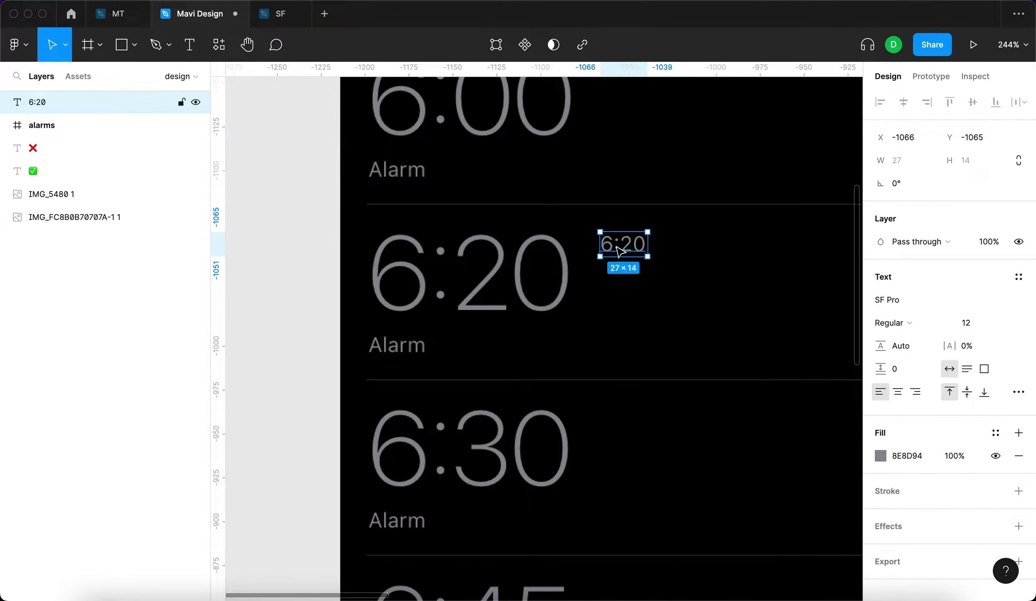
pyautogui.click(897, 322)
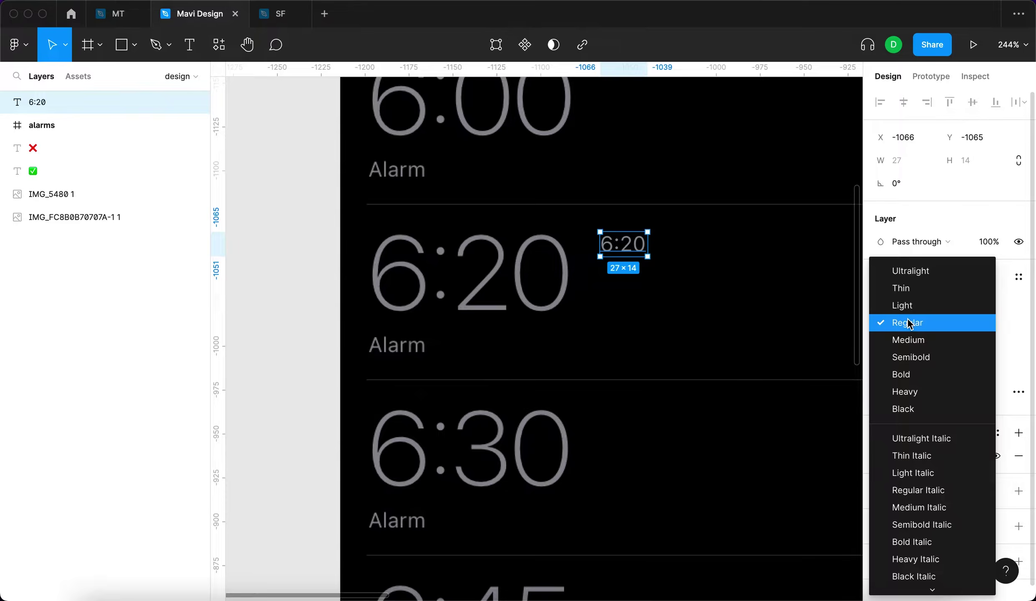
pyautogui.click(923, 323)
pyautogui.click(902, 328)
pyautogui.click(629, 244)
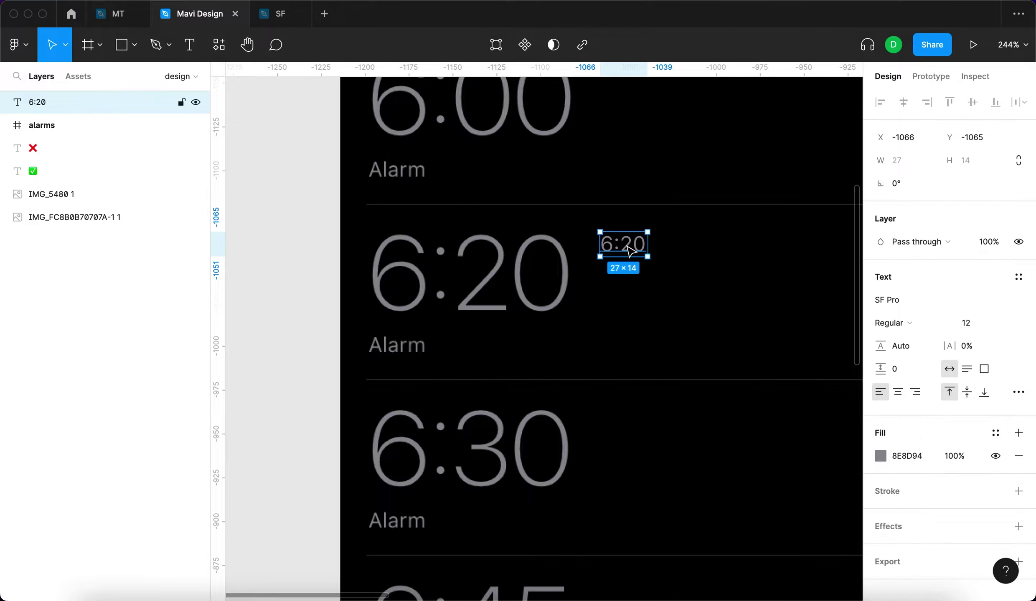
# Enlarge the 6:20 text in increments of 10 and place it directly beside the screenshot's 6:20 at X -1079, Y -1074.
pyautogui.click(964, 323)
pyautogui.hotkey('shift', 'Up')
pyautogui.hotkey('shift', 'Up')
pyautogui.hotkey('shift', 'Up')
pyautogui.hotkey('shift', 'Up')
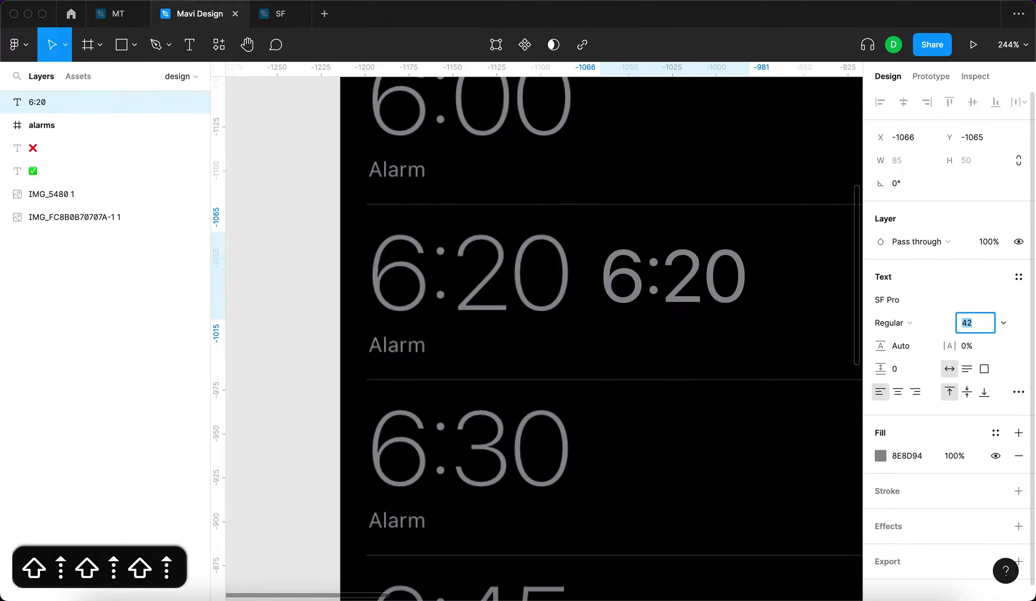
pyautogui.hotkey('shift', 'Up')
pyautogui.hotkey('shift', 'Down')
pyautogui.press('Return')
pyautogui.moveTo(694, 291); pyautogui.dragTo(622, 263)
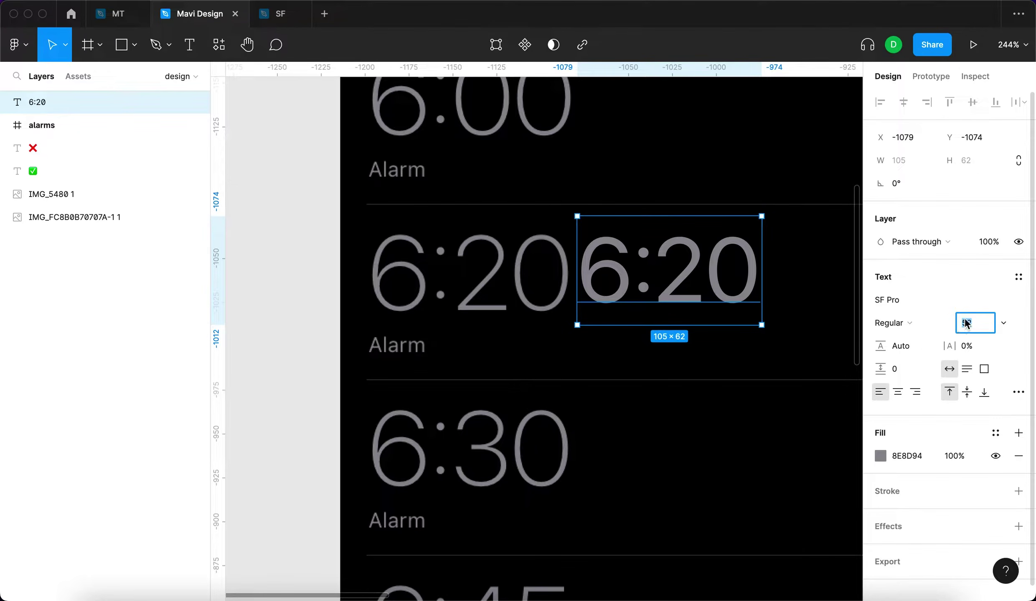
# Set the 6:20 text's font size to 67 and realign it beside the screenshot's time at X -1084, Y -1079.
pyautogui.hotkey('shift', 'Up')
pyautogui.hotkey('shift', 'Up')
pyautogui.press('Down')
pyautogui.press('Down')
pyautogui.press('Down')
pyautogui.press('Down')
pyautogui.press('Down')
pyautogui.click(742, 285)
pyautogui.moveTo(742, 285); pyautogui.dragTo(733, 276)
# Set the 6:20 text's font size to 64 and lay it over the screenshot's 6:20 at X -1200, Y -1081.
pyautogui.click(973, 324)
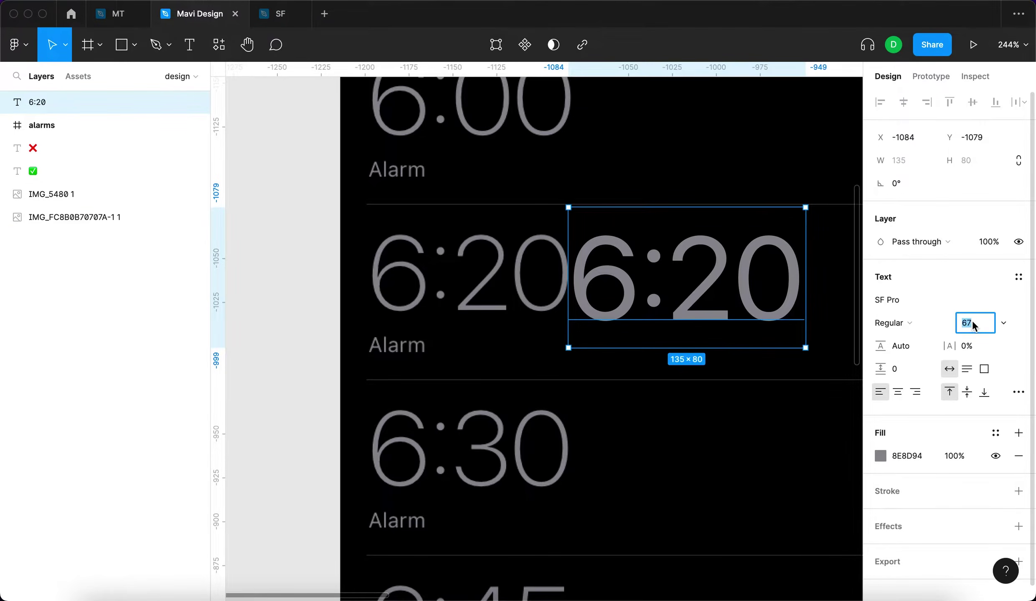
pyautogui.press('Down')
pyautogui.press('Down')
pyautogui.press('Down')
pyautogui.press('Down')
pyautogui.press('Up')
pyautogui.press('Return')
pyautogui.moveTo(663, 307); pyautogui.dragTo(523, 303)
pyautogui.scroll(10, 420, 281)
pyautogui.moveTo(466, 263); pyautogui.dragTo(432, 259)
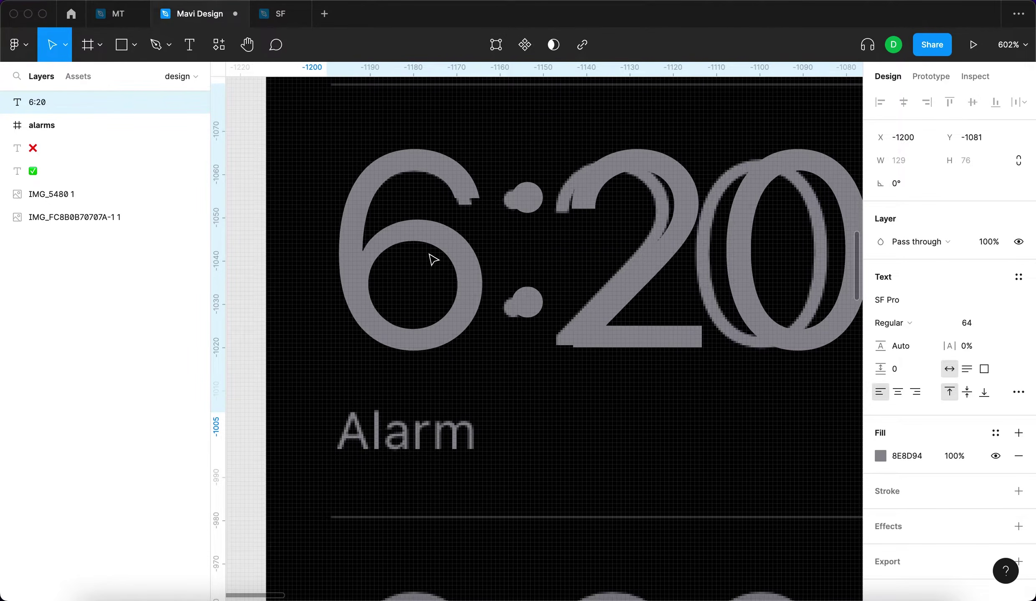
# Set the overlaid 6:20 text's font size to 60 and nudge it up to align with the screenshot's digits.
pyautogui.click(959, 319)
pyautogui.press('Down')
pyautogui.press('Down')
pyautogui.press('Down')
pyautogui.press('Down')
pyautogui.press('Down')
pyautogui.press('Up')
pyautogui.click(671, 272)
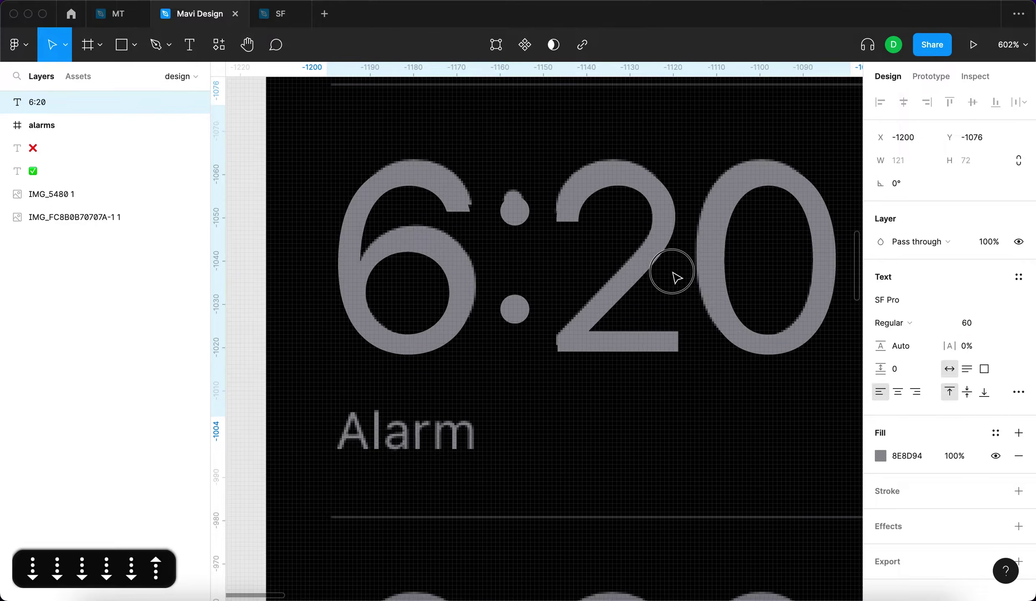
pyautogui.moveTo(636, 229); pyautogui.dragTo(635, 220)
# Move the 6:20 text back off the reference digits, beside them on the same row, at X -1067, Y -1077.
pyautogui.scroll(-5, 635, 221)
pyautogui.moveTo(564, 232); pyautogui.dragTo(780, 232)
pyautogui.hscroll(4, 779, 232)
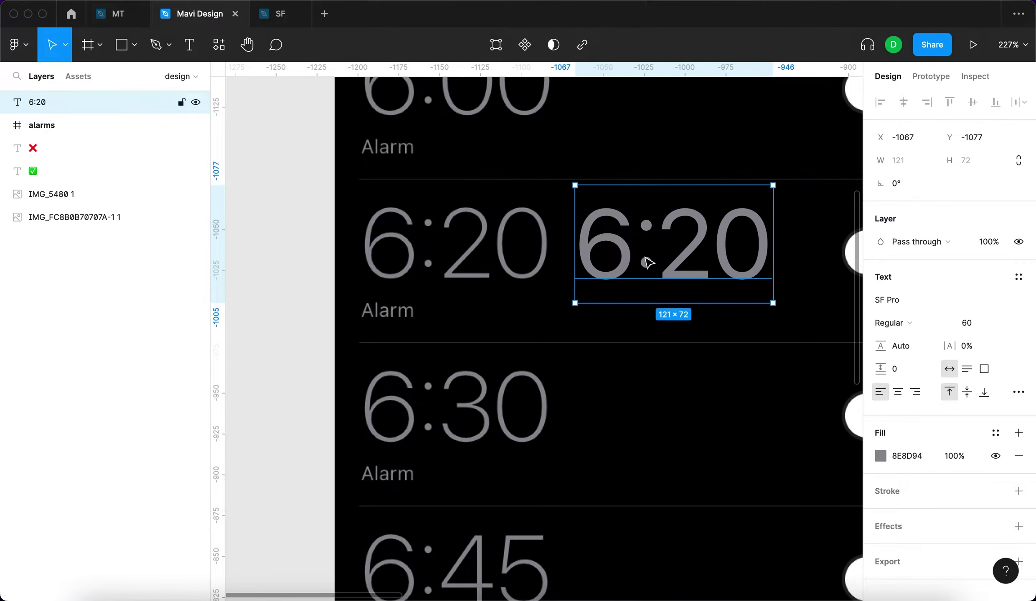
# Try the Light weight on the 6:20 text and set it to Thin, checking it unselected against the screenshot's time.
pyautogui.click(920, 321)
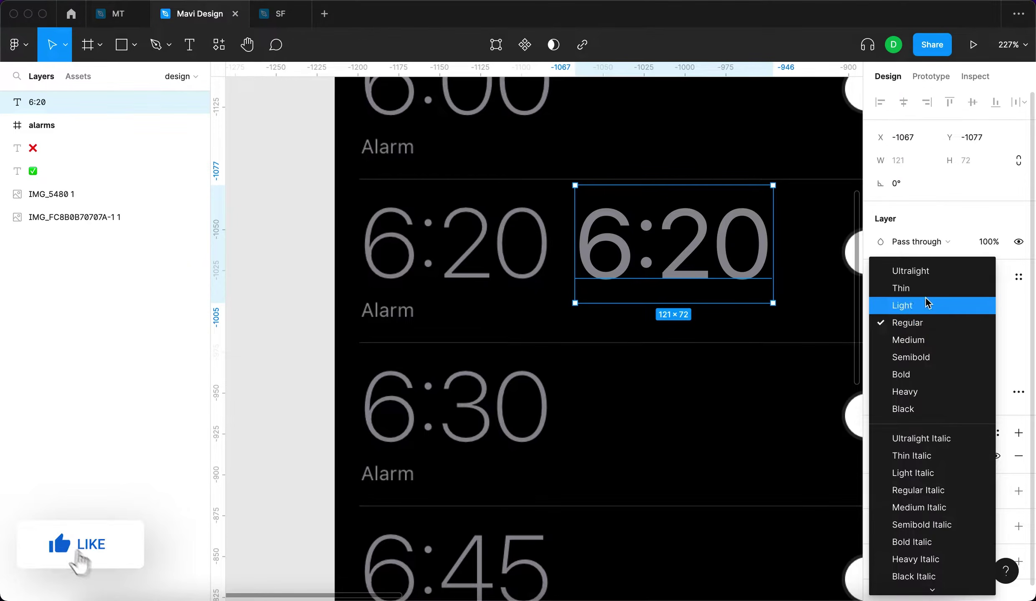
pyautogui.click(926, 298)
pyautogui.click(894, 326)
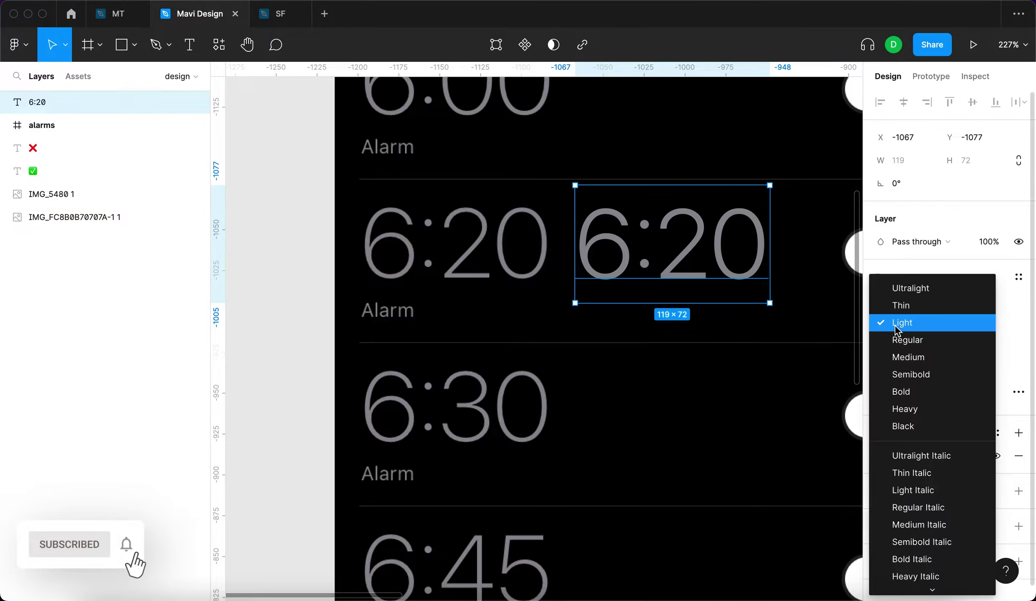
pyautogui.click(900, 306)
pyautogui.click(696, 470)
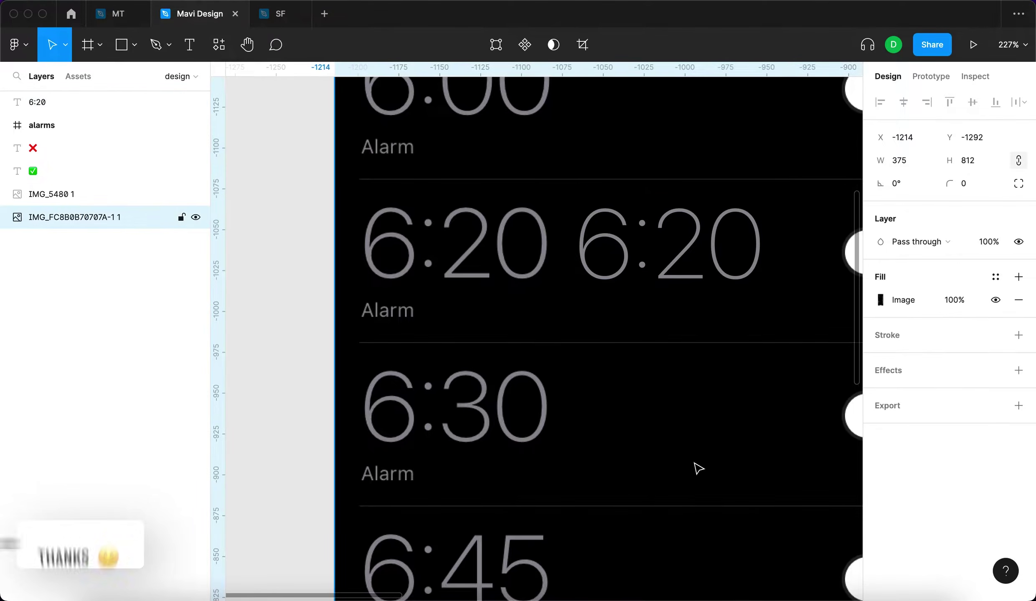
pyautogui.click(673, 296)
# Switch the 6:20 text between Light and Thin to compare both weights with the screenshot's times, returning to Thin.
pyautogui.click(902, 322)
pyautogui.click(900, 340)
pyautogui.click(920, 324)
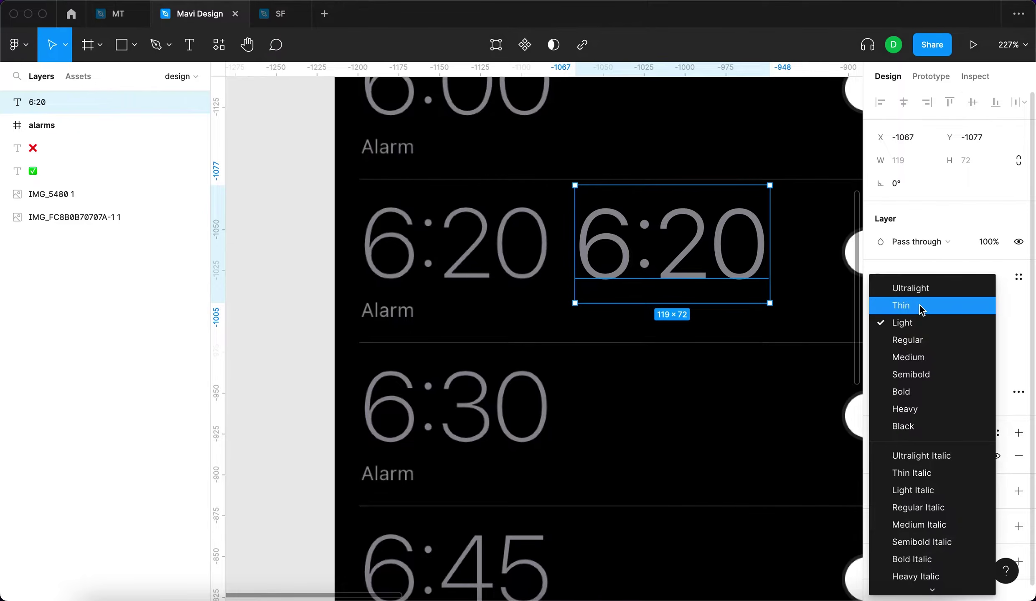
pyautogui.click(919, 305)
pyautogui.click(728, 306)
pyautogui.scroll(-5, 684, 324)
pyautogui.click(507, 319)
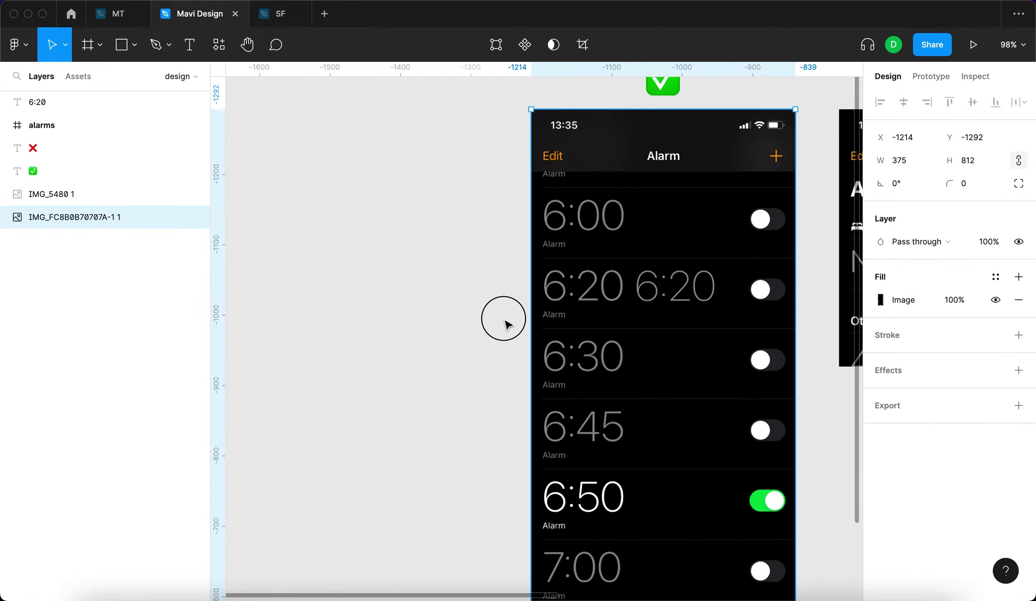
pyautogui.click(635, 303)
pyautogui.scroll(5, 552, 236)
pyautogui.hscroll(5, 619, 326)
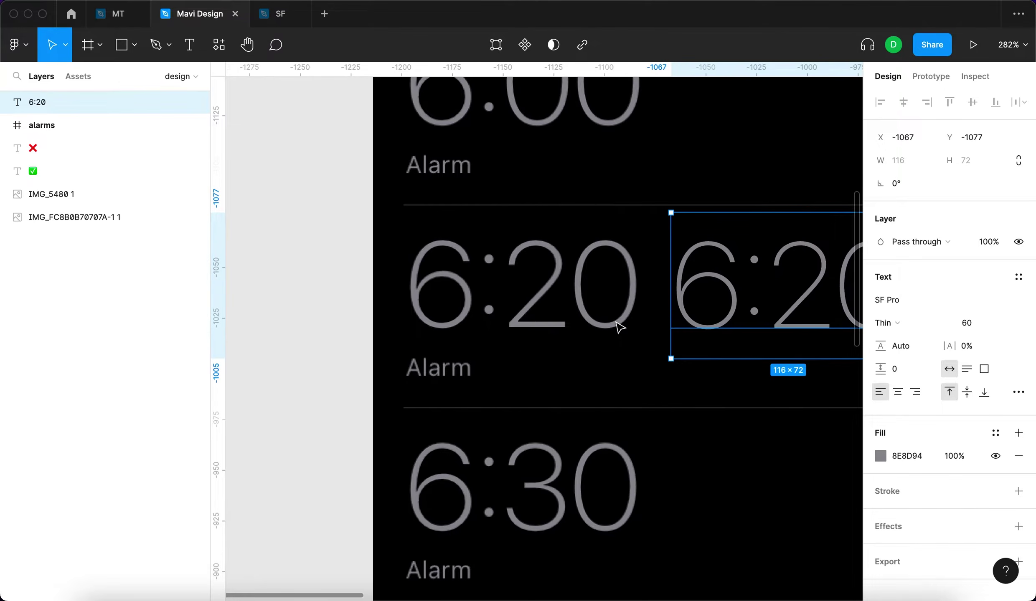
pyautogui.scroll(-3, 619, 327)
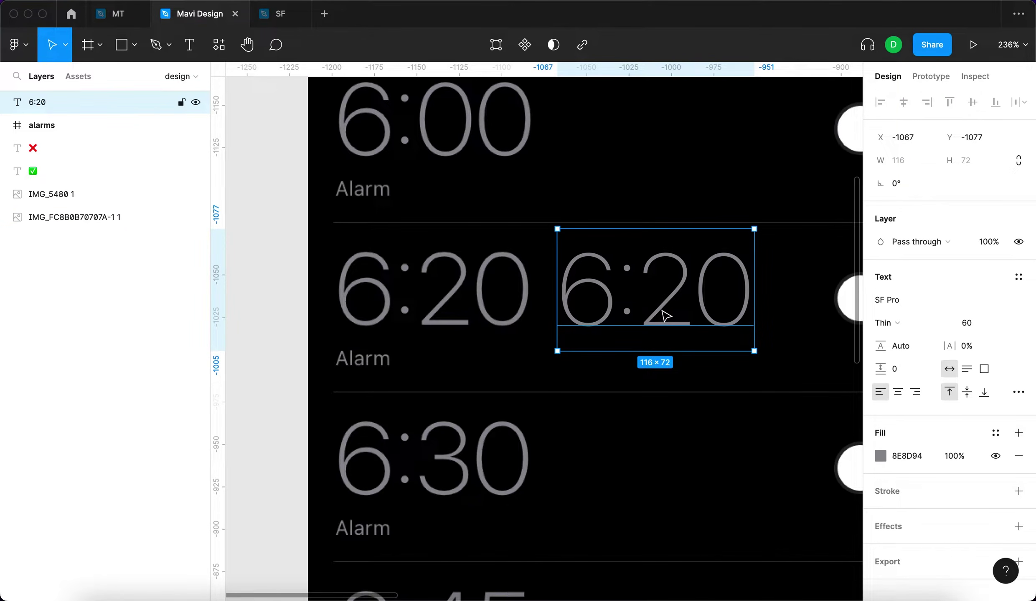
pyautogui.click(887, 322)
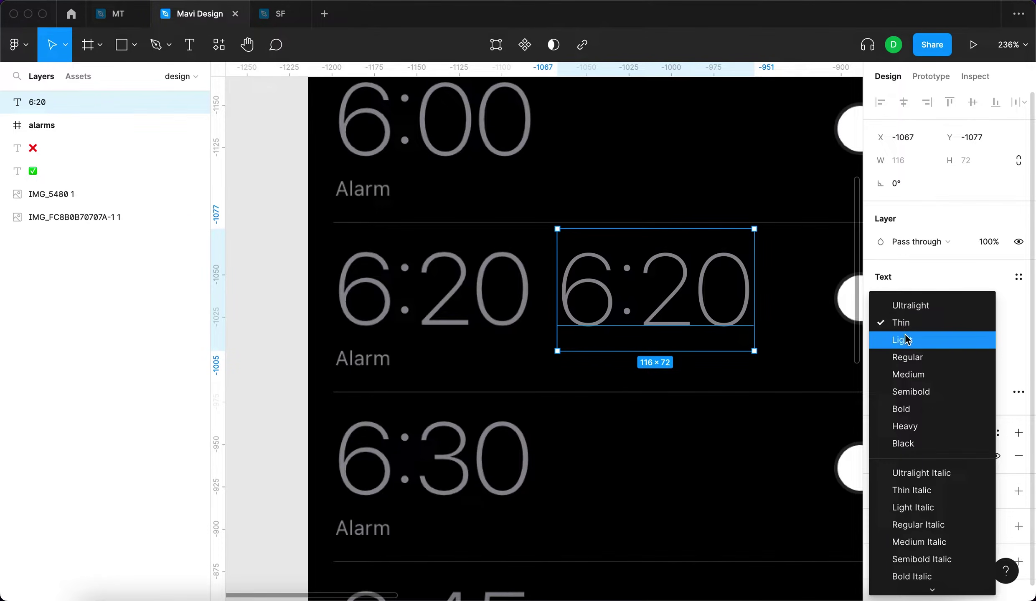
pyautogui.click(917, 344)
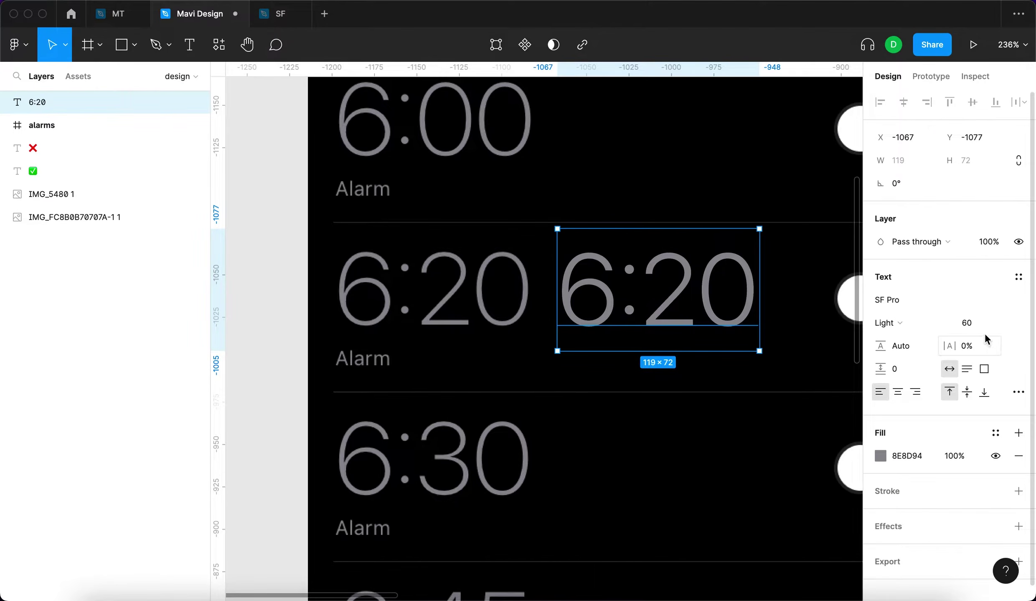
pyautogui.click(902, 325)
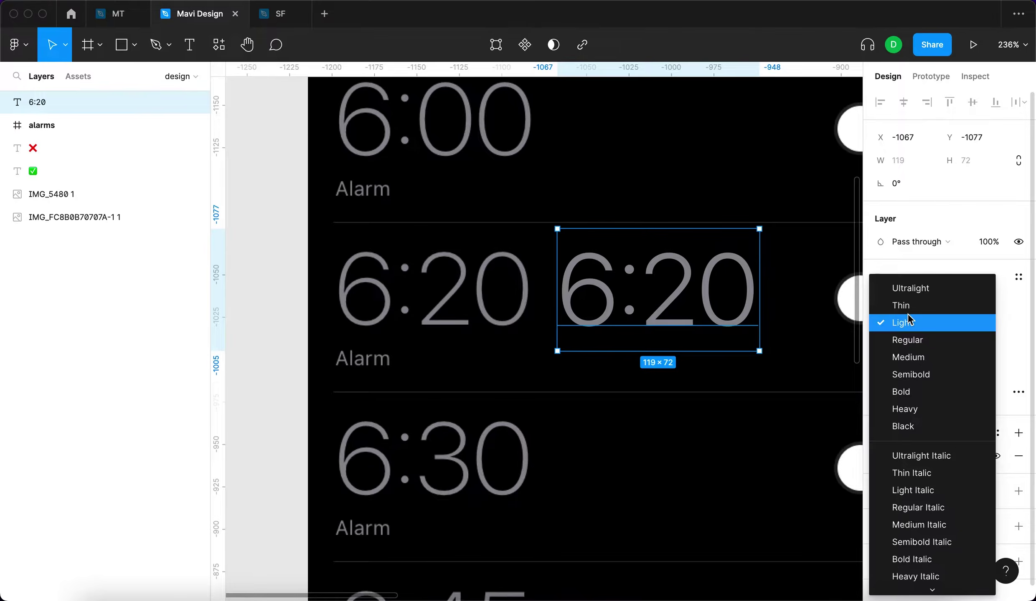
pyautogui.click(917, 309)
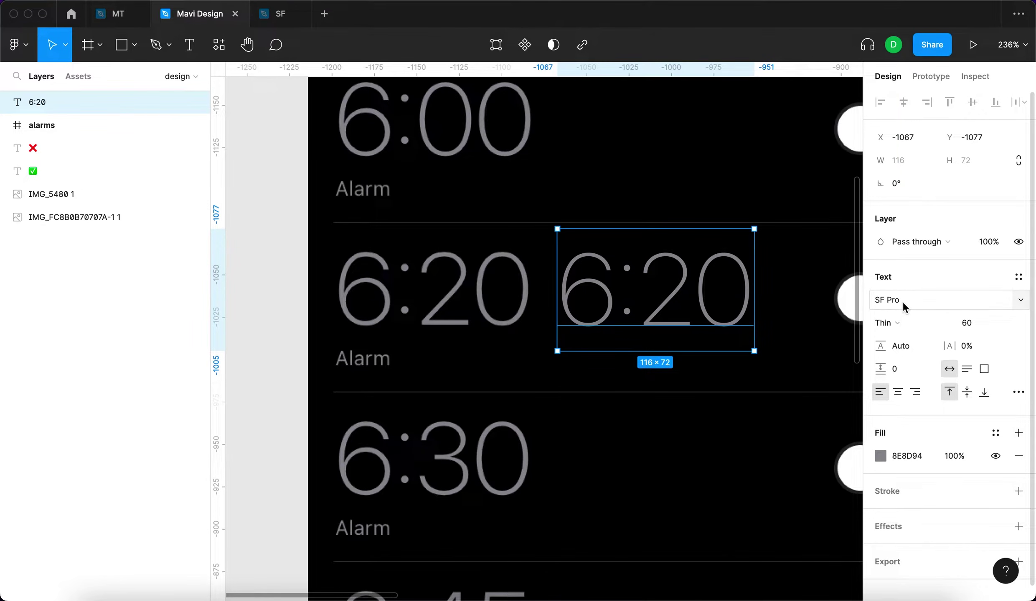
# Add a 1 px outside stroke to the 6:20 text in the gray 8E8D94 sampled from the screenshot's digits.
pyautogui.click(1017, 493)
pyautogui.click(879, 518)
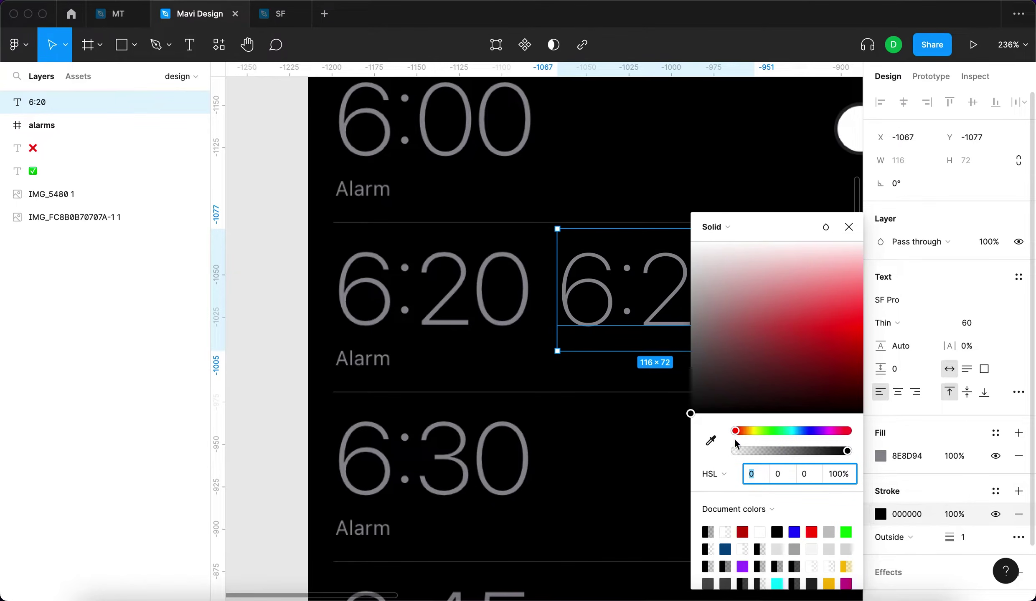
pyautogui.click(711, 440)
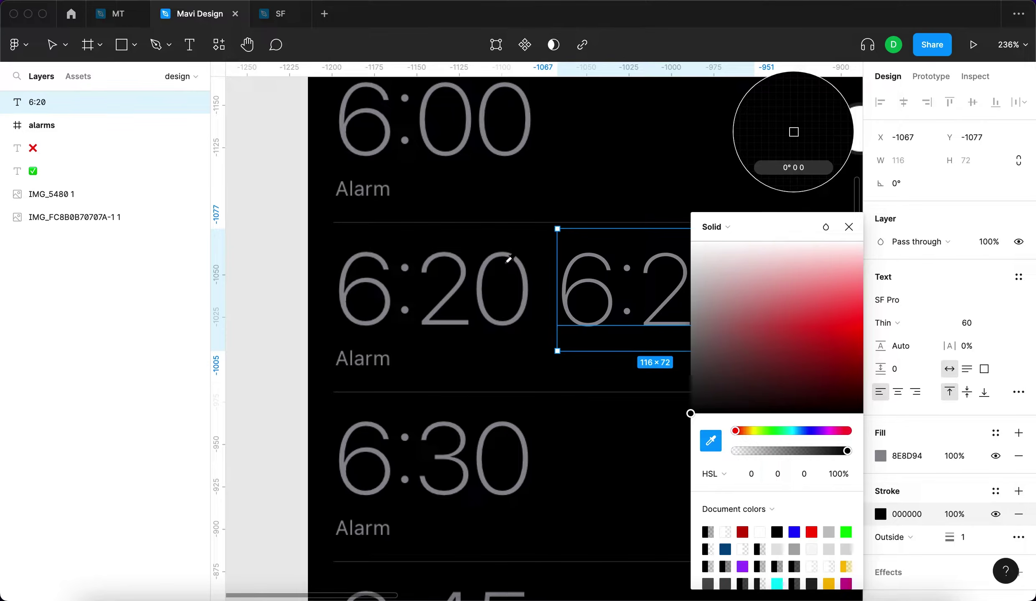
pyautogui.click(487, 281)
pyautogui.click(895, 540)
pyautogui.click(916, 538)
pyautogui.click(848, 227)
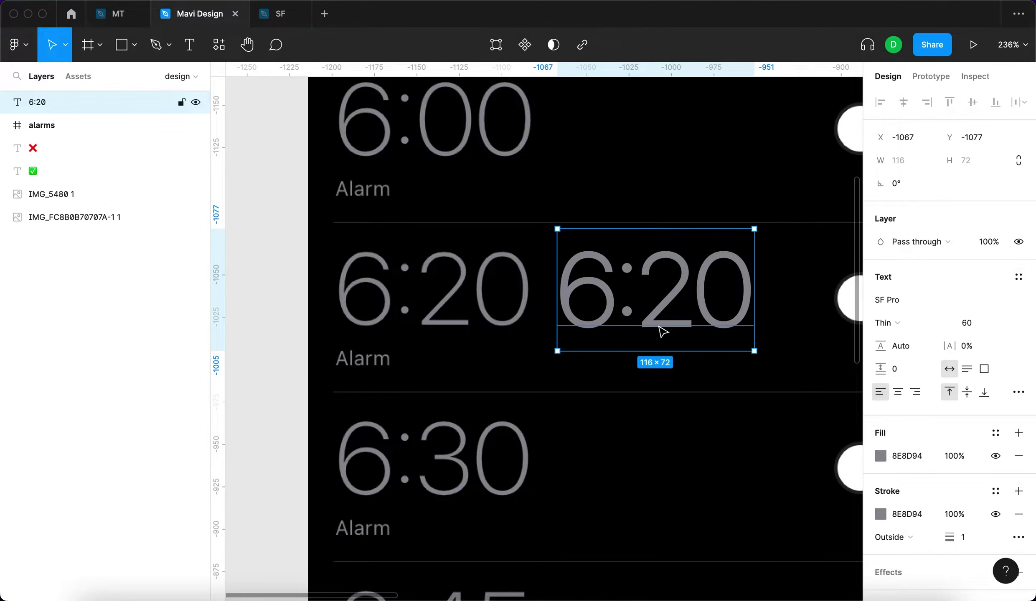
# Set the 6:20 text's stroke width to 0.2, trying 0.3 for comparison.
pyautogui.scroll(3, 662, 331)
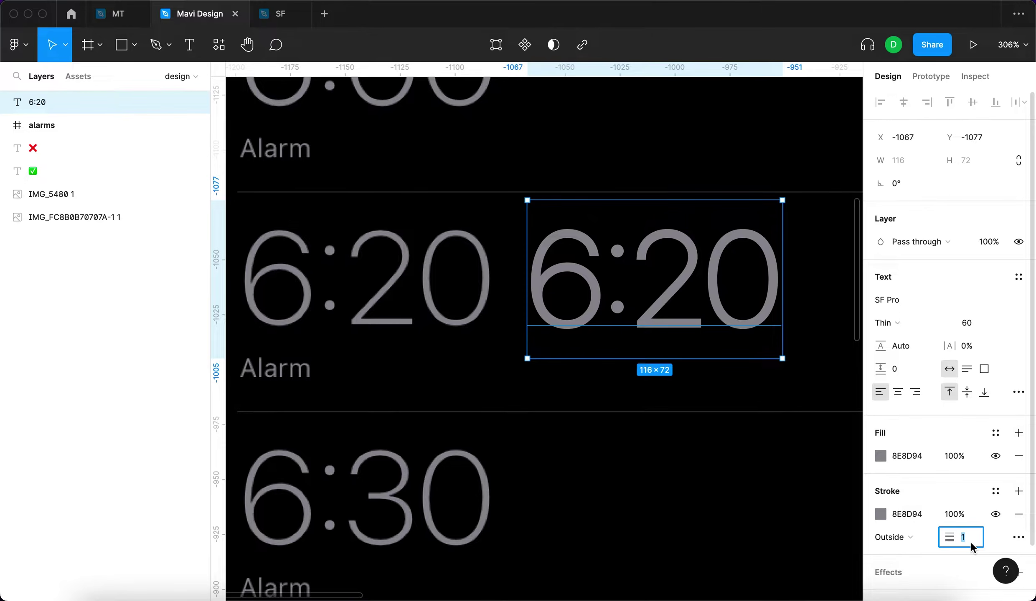
pyautogui.write('0.2')
pyautogui.press('Return')
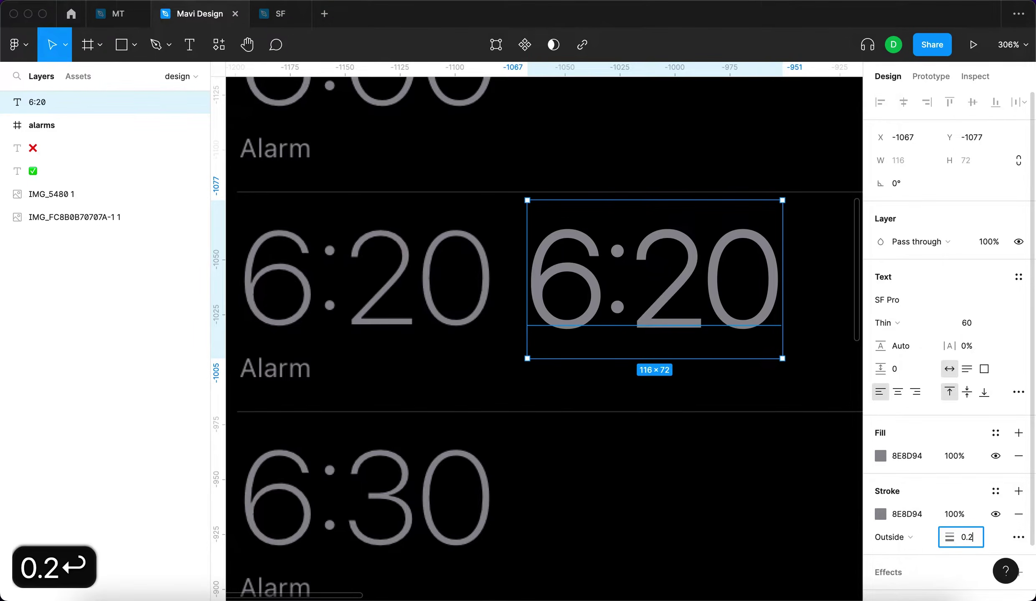
pyautogui.press('Right')
pyautogui.press('BackSpace')
pyautogui.write('3')
pyautogui.press('Return')
pyautogui.press('Right')
pyautogui.press('BackSpace')
pyautogui.write('2')
pyautogui.press('Return')
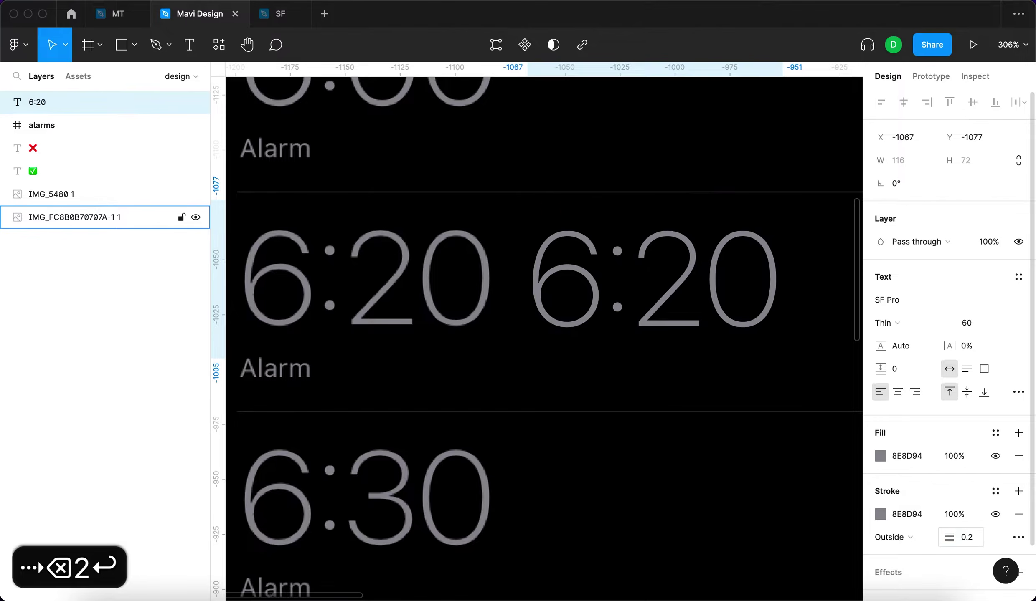
# Compare the 6:20 text with the screenshot's 6:20 by toggling its stroke off and on, leaving the stroke visible and the text selected.
pyautogui.click(675, 437)
pyautogui.click(638, 287)
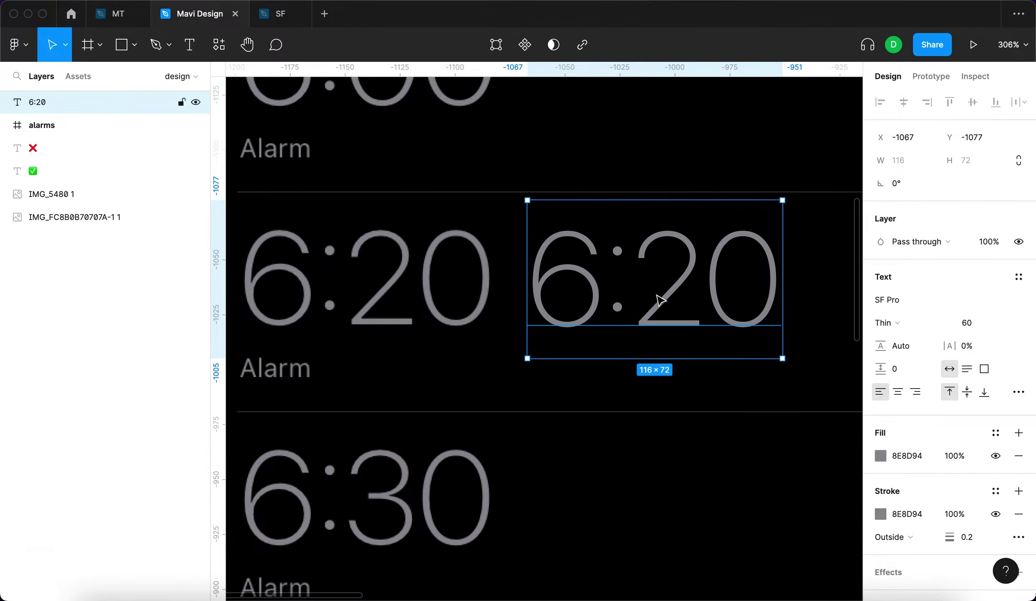
pyautogui.click(995, 515)
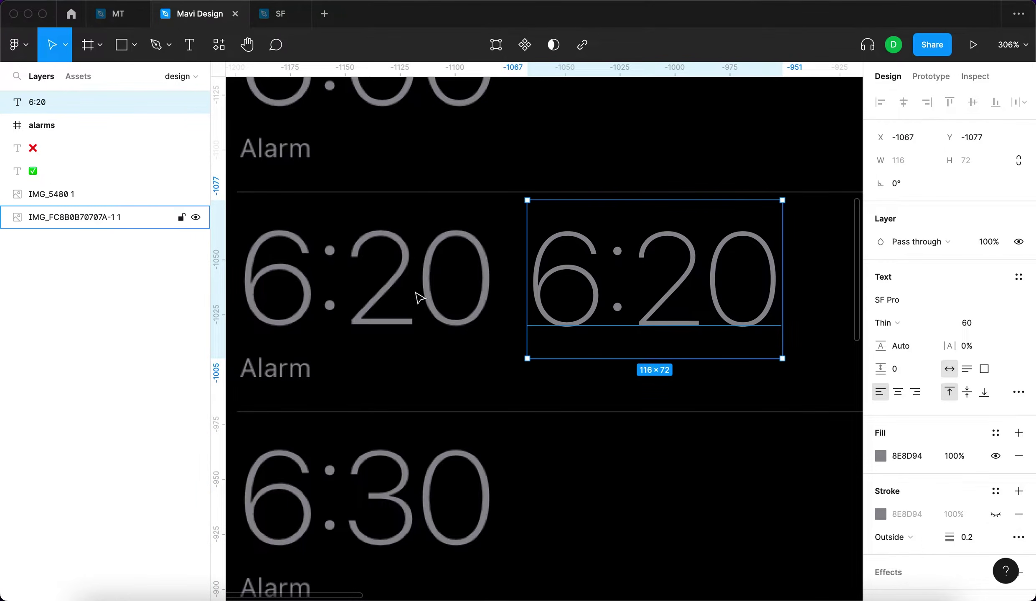
pyautogui.click(994, 516)
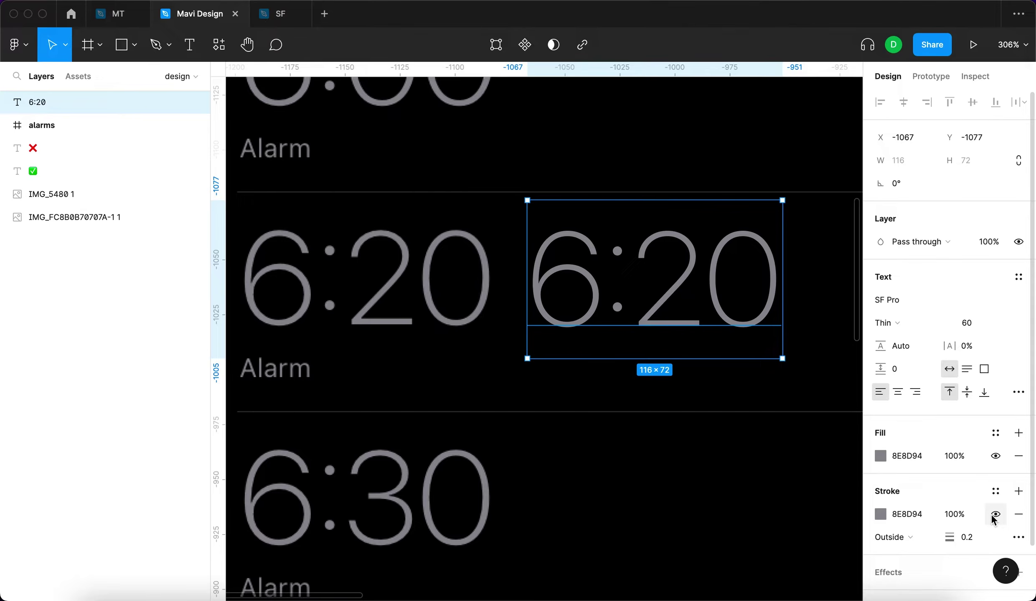
pyautogui.click(994, 515)
pyautogui.click(994, 516)
pyautogui.click(994, 516)
pyautogui.click(994, 515)
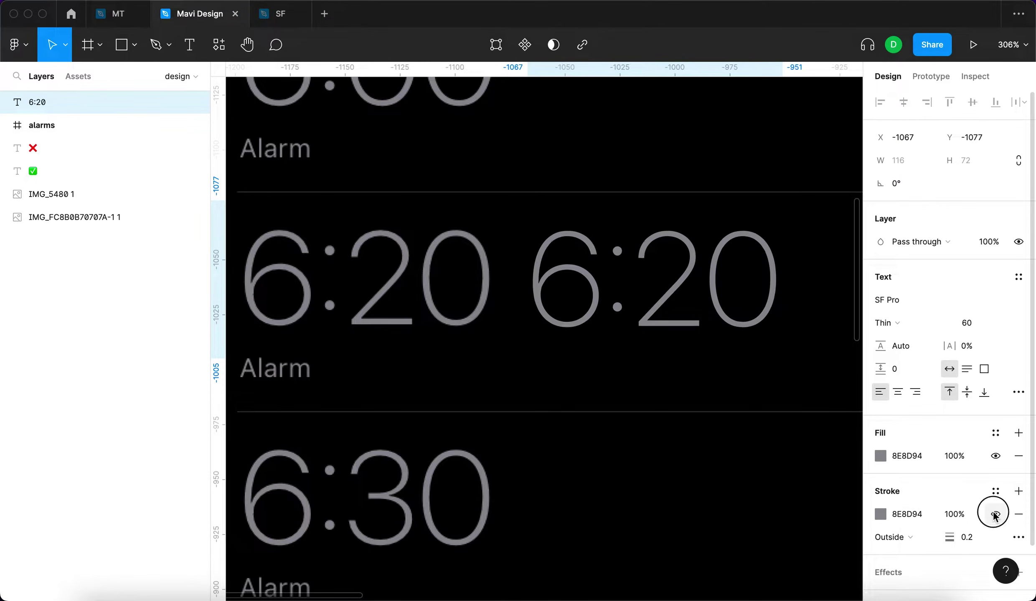
pyautogui.click(994, 516)
pyautogui.click(994, 516)
pyautogui.click(993, 516)
pyautogui.click(994, 516)
pyautogui.click(994, 516)
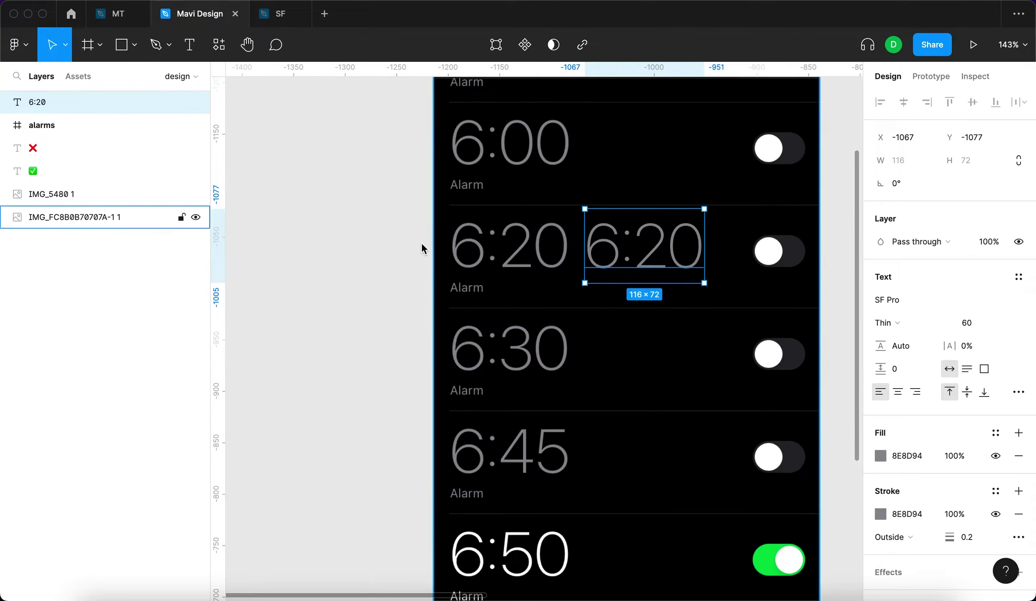
pyautogui.click(421, 242)
pyautogui.scroll(5, 600, 244)
pyautogui.scroll(2, 601, 246)
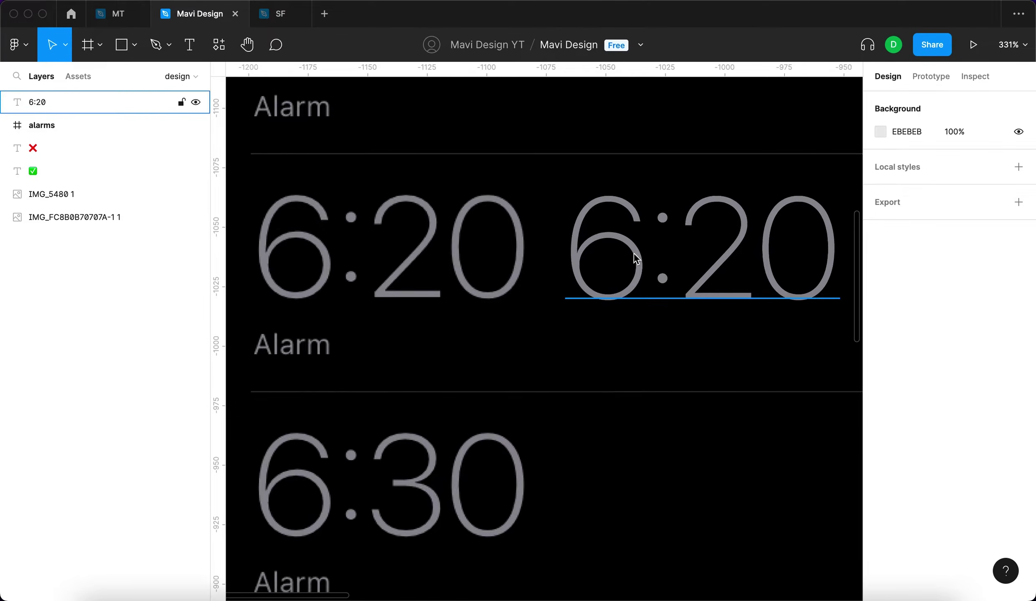
pyautogui.click(573, 262)
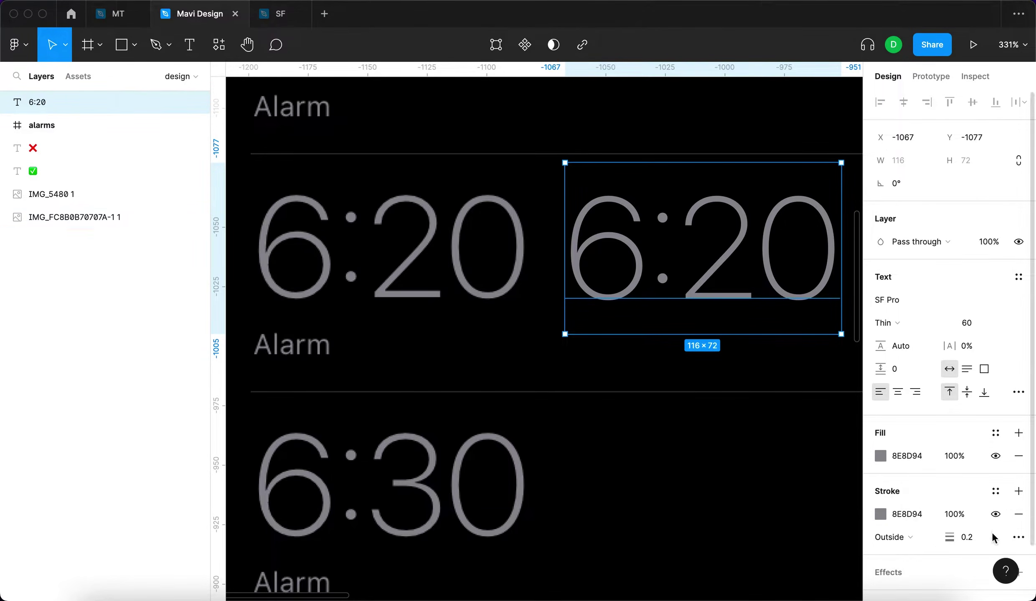
# Set the 6:20 text's outside stroke width to 0.25.
pyautogui.press('Right')
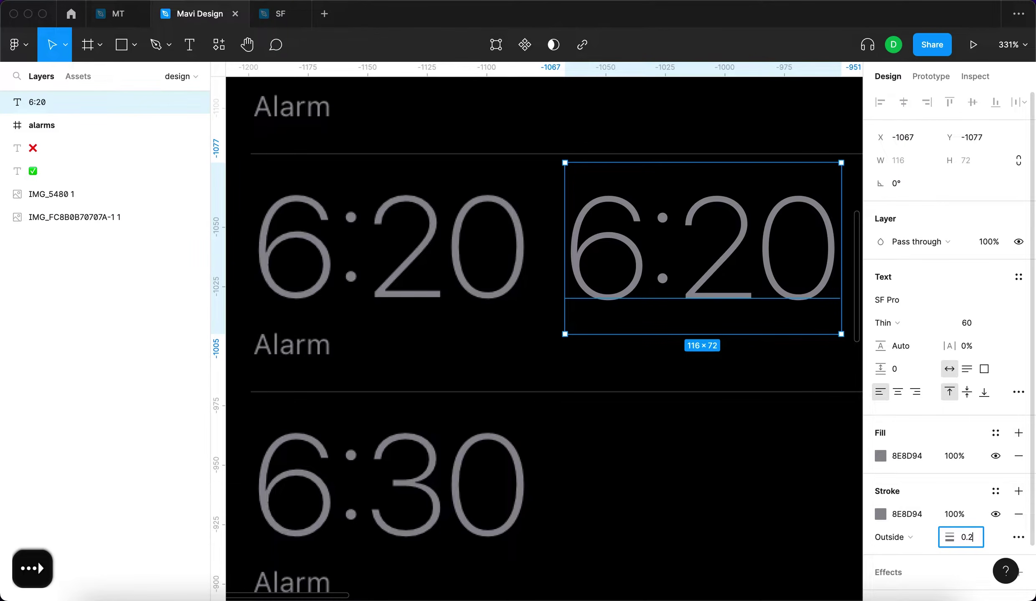
pyautogui.write('5')
pyautogui.press('Return')
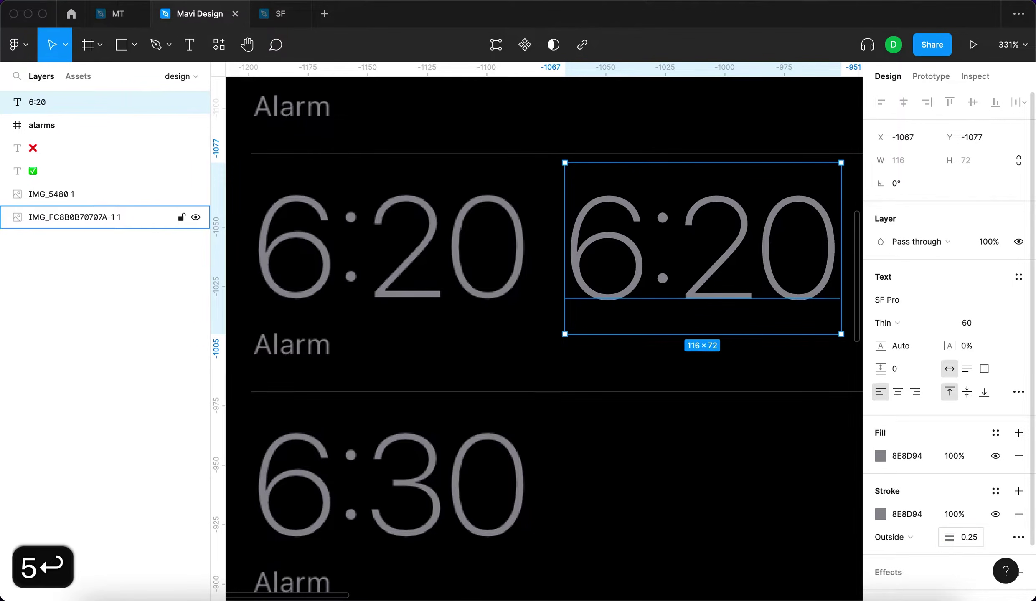
pyautogui.click(550, 518)
pyautogui.scroll(-10, 550, 518)
pyautogui.click(342, 428)
pyautogui.scroll(-5, 342, 428)
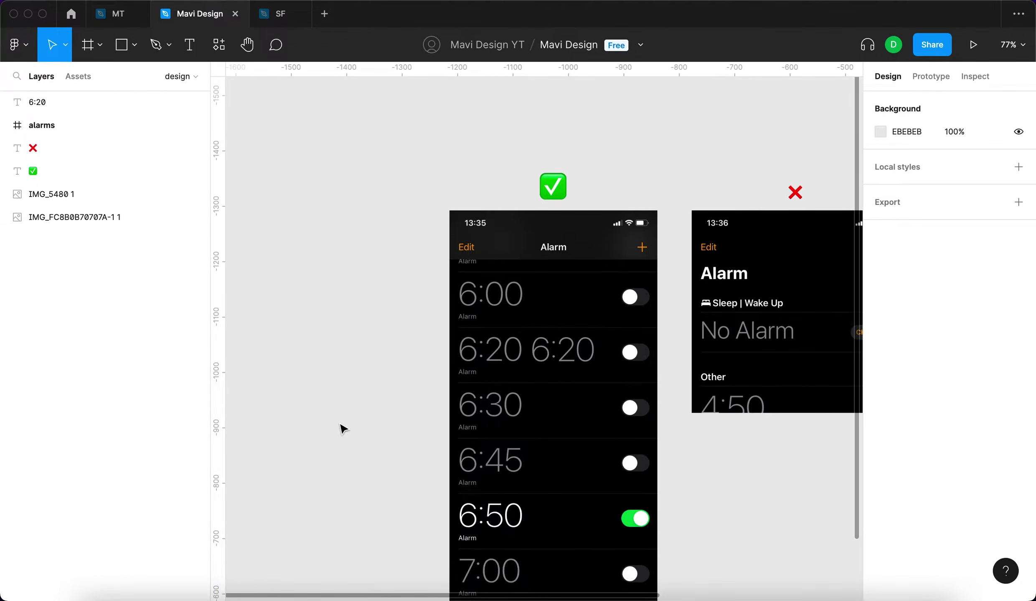
# Duplicate the 6:20 text beside the screenshot's 6:00 with its stroke hidden, and place the stroked original beside the screenshot's 6:20 for comparison.
pyautogui.click(577, 346)
pyautogui.scroll(5, 571, 367)
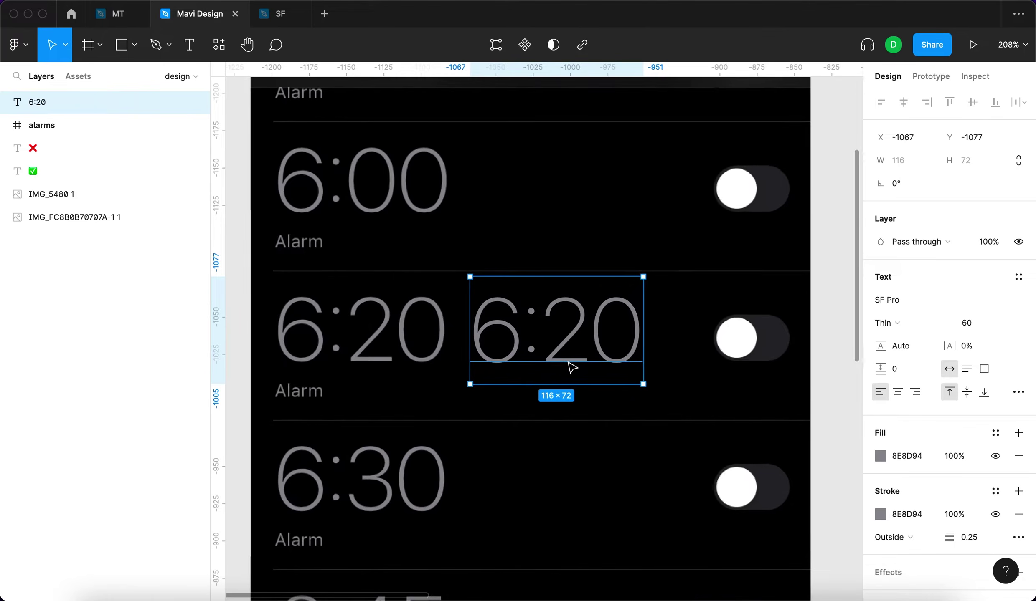
pyautogui.moveTo(573, 351); pyautogui.dragTo(537, 198)
pyautogui.hotkey('ctrl', 'z')
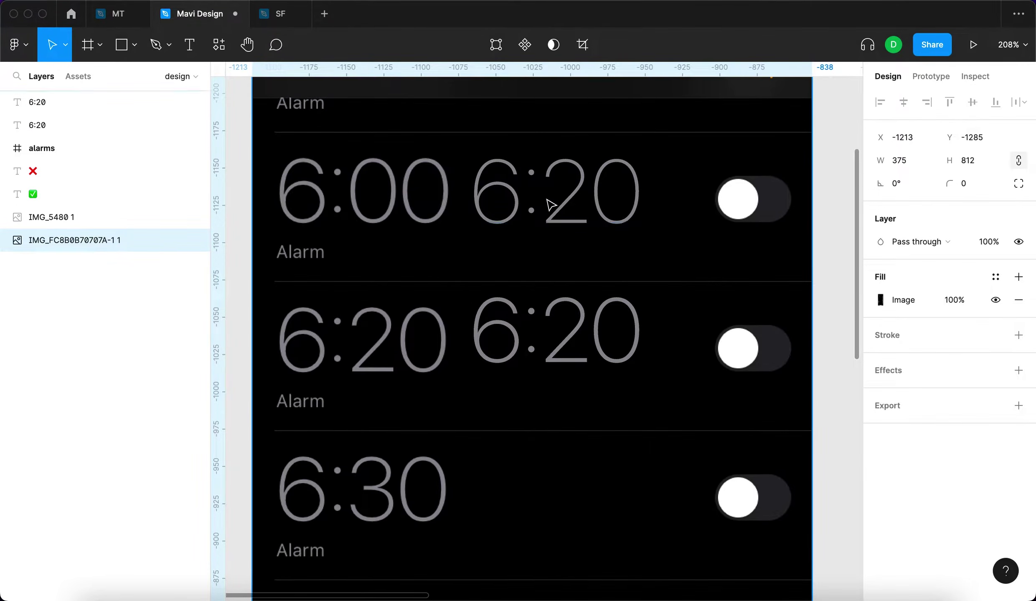
pyautogui.click(497, 203)
pyautogui.click(529, 330)
pyautogui.moveTo(530, 331); pyautogui.dragTo(521, 348)
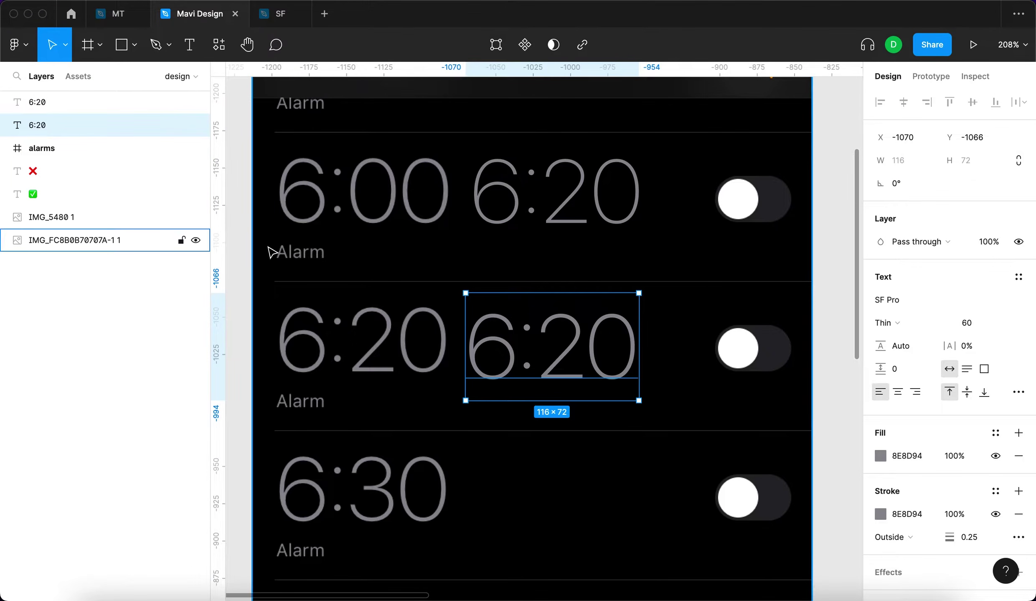
# Delete the strokeless 6:20 copy beside the 6:00 time and shift the remaining 6:20 text to X -1053, Y -1068.
pyautogui.scroll(-5, 454, 285)
pyautogui.click(668, 456)
pyautogui.scroll(-5, 506, 341)
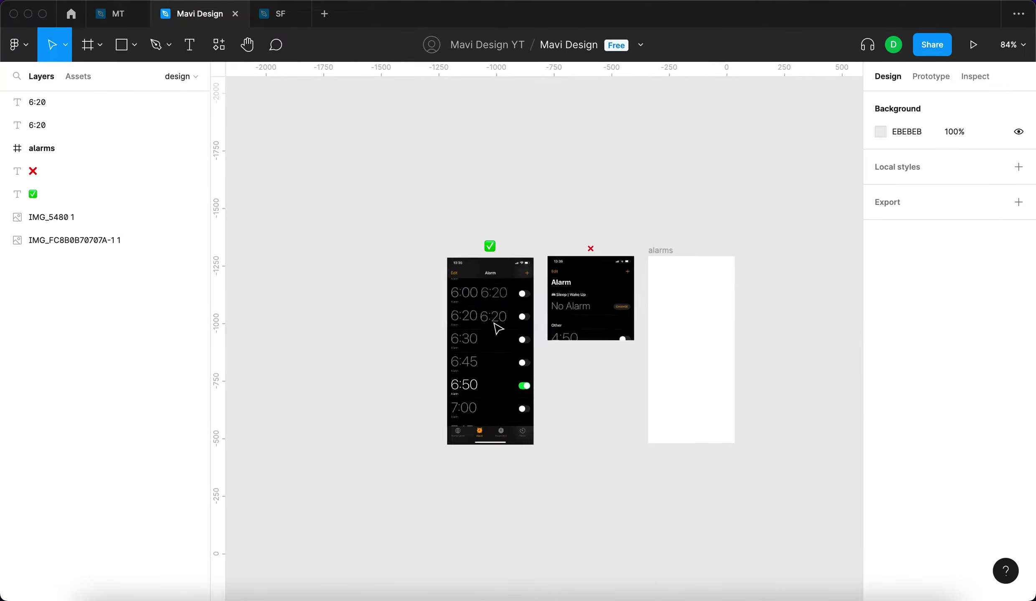
pyautogui.scroll(5, 474, 323)
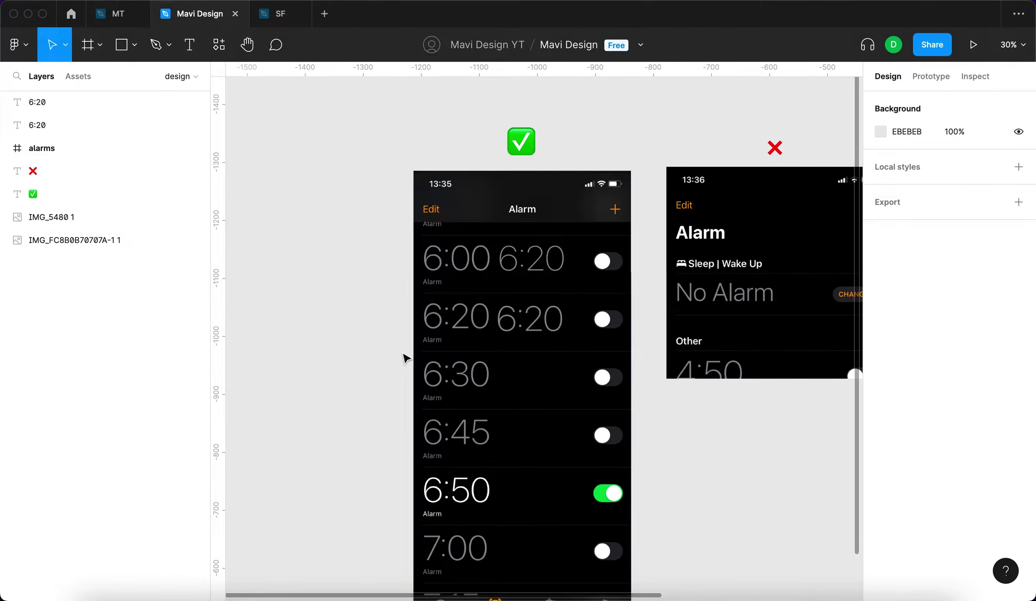
pyautogui.click(513, 330)
pyautogui.click(529, 258)
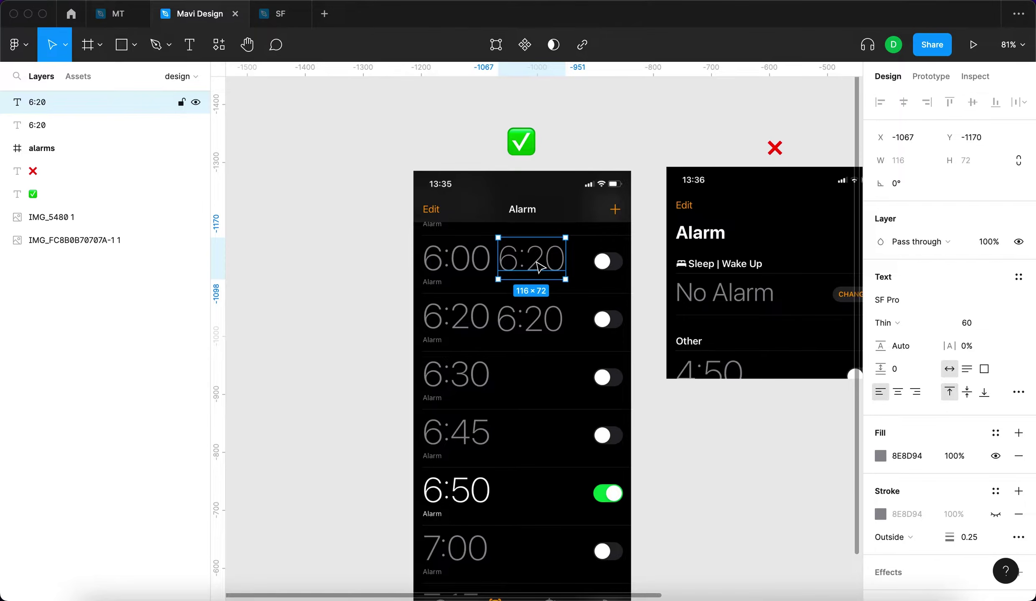
pyautogui.press('BackSpace')
pyautogui.scroll(3, 509, 308)
pyautogui.scroll(3, 505, 304)
pyautogui.click(567, 339)
pyautogui.scroll(5, 320, 429)
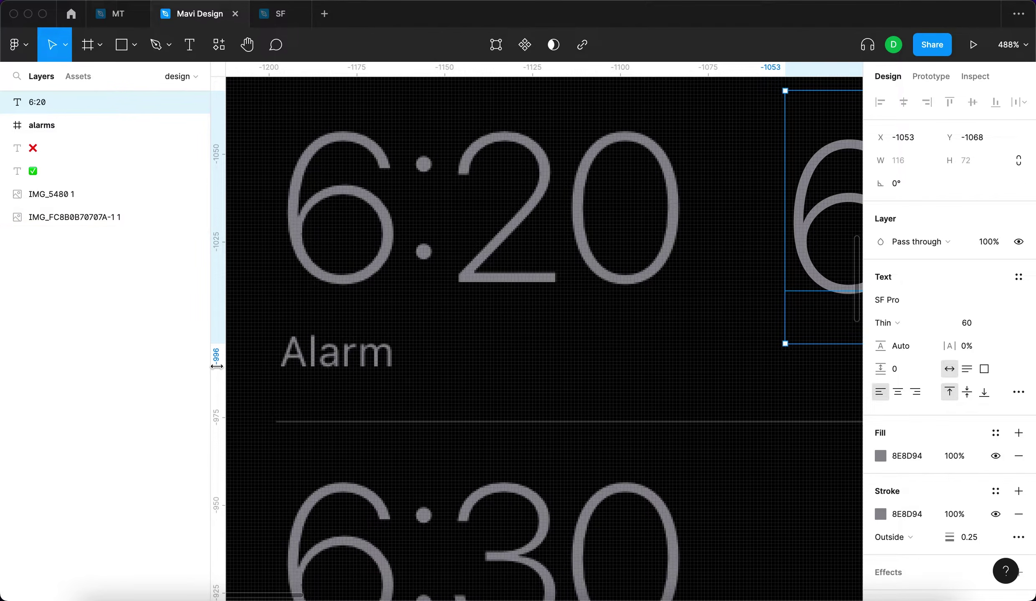
# Add a text reading "Alarm" near the screenshot's Alarm label under 6:20.
pyautogui.click(522, 368)
pyautogui.scroll(-3, 520, 365)
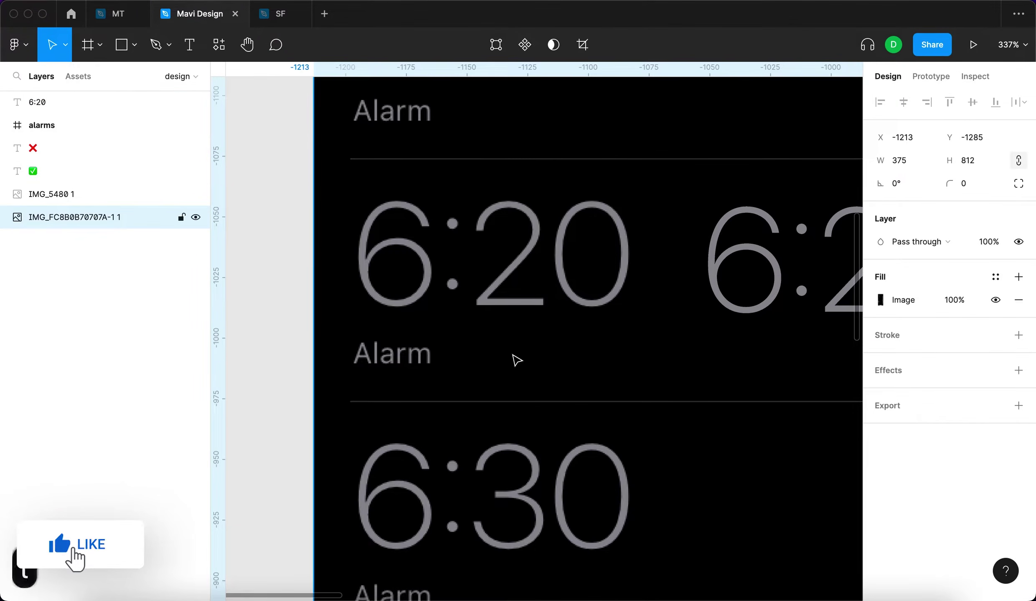
pyautogui.press('t')
pyautogui.click(509, 364)
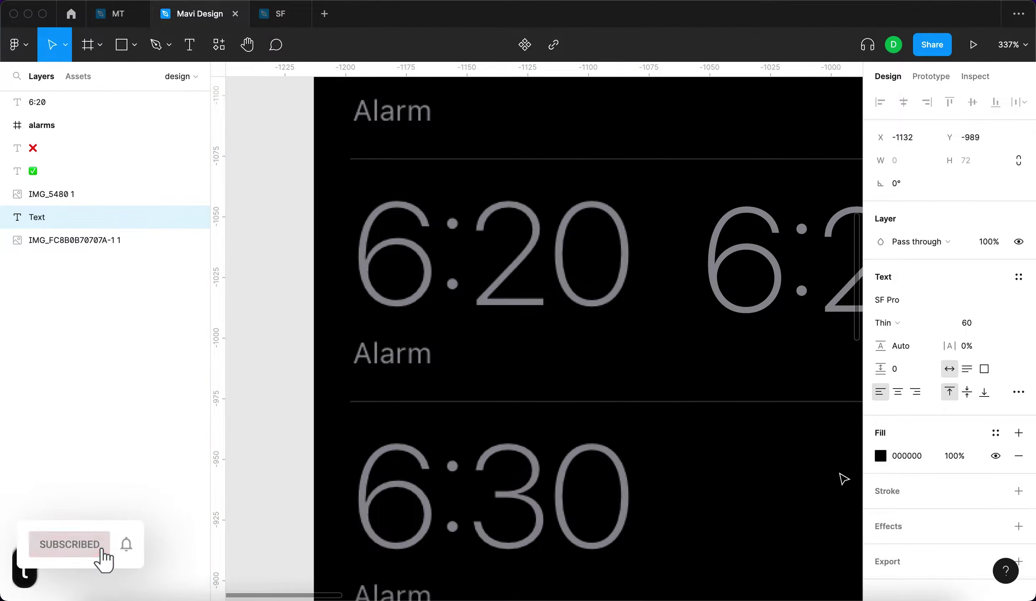
pyautogui.write('Alarm')
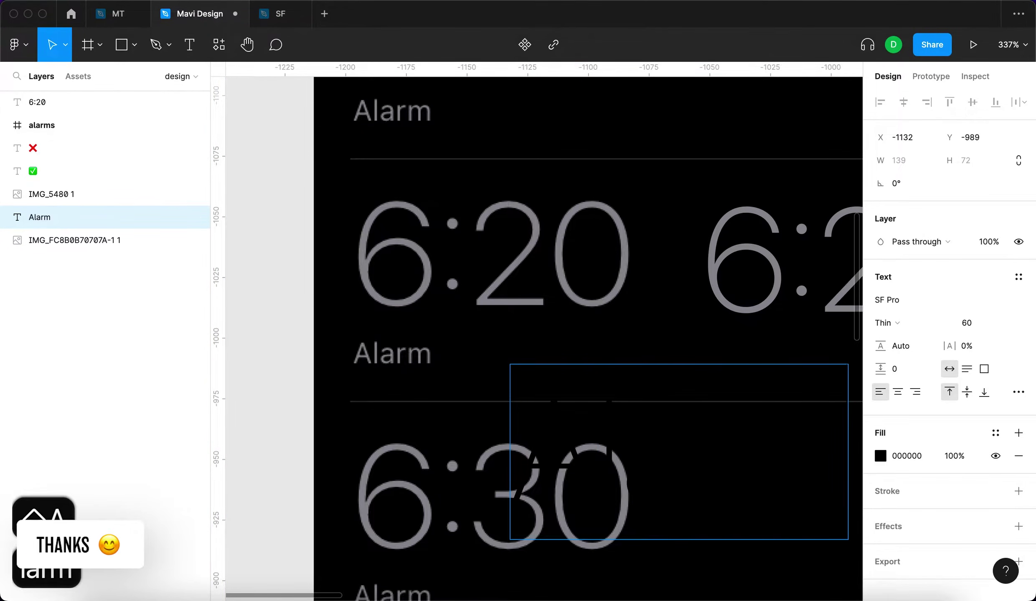
pyautogui.press('Escape')
pyautogui.moveTo(765, 429); pyautogui.dragTo(764, 398)
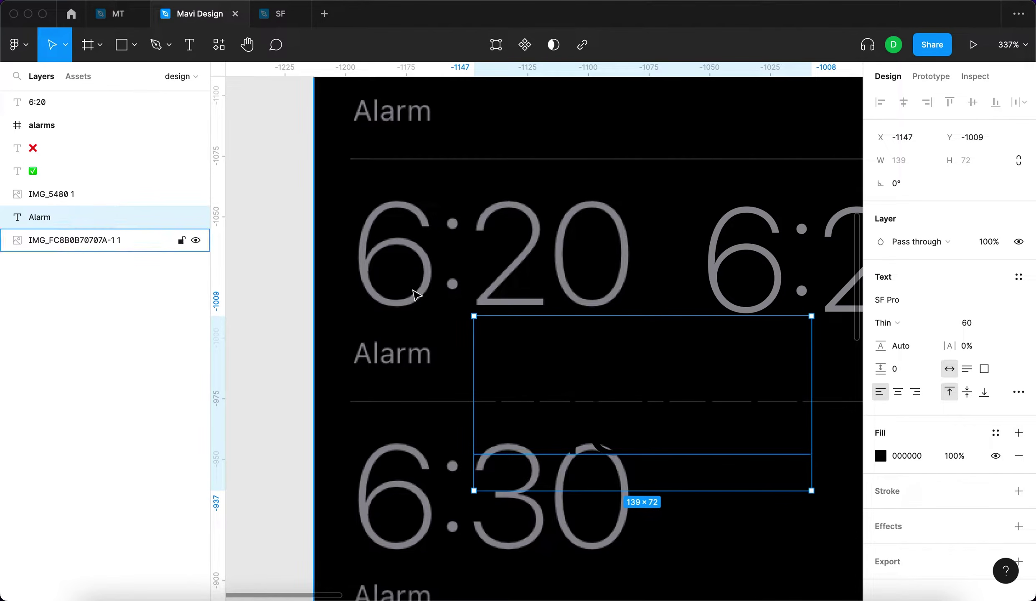
# Fill the new Alarm text with the gray 8E8D94 sampled from the screenshot's 6:20 digits and move it up.
pyautogui.press('i')
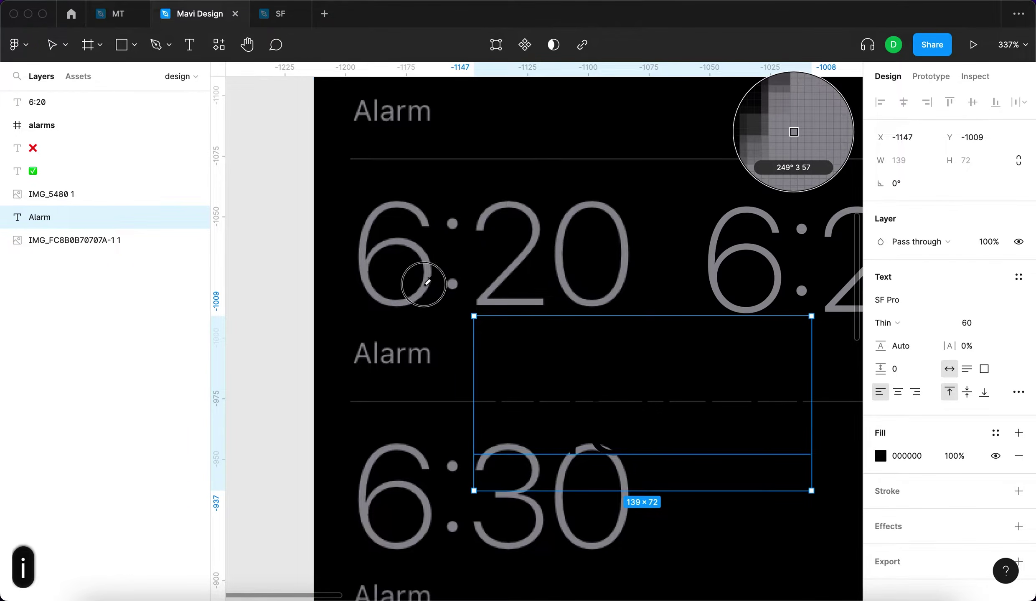
pyautogui.click(422, 286)
pyautogui.moveTo(513, 408); pyautogui.dragTo(508, 352)
# Reduce the Alarm text's font size to 10 and place it right beside the screenshot's Alarm label under 6:20.
pyautogui.click(966, 322)
pyautogui.hotkey('shift', 'Down')
pyautogui.hotkey('shift', 'Down')
pyautogui.hotkey('shift', 'Down')
pyautogui.hotkey('shift', 'Down')
pyautogui.hotkey('shift', 'Down')
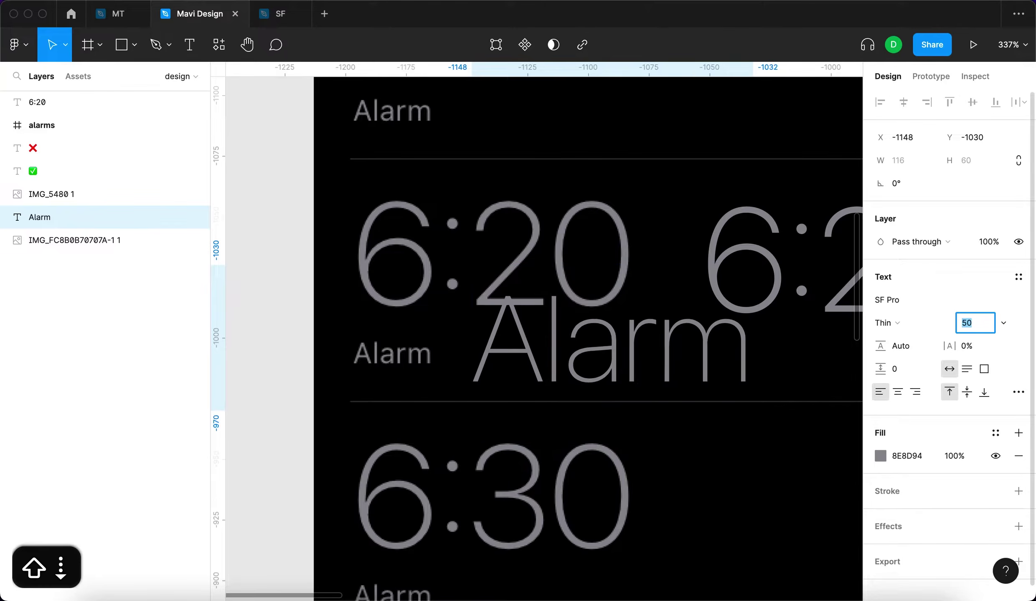
pyautogui.press('Return')
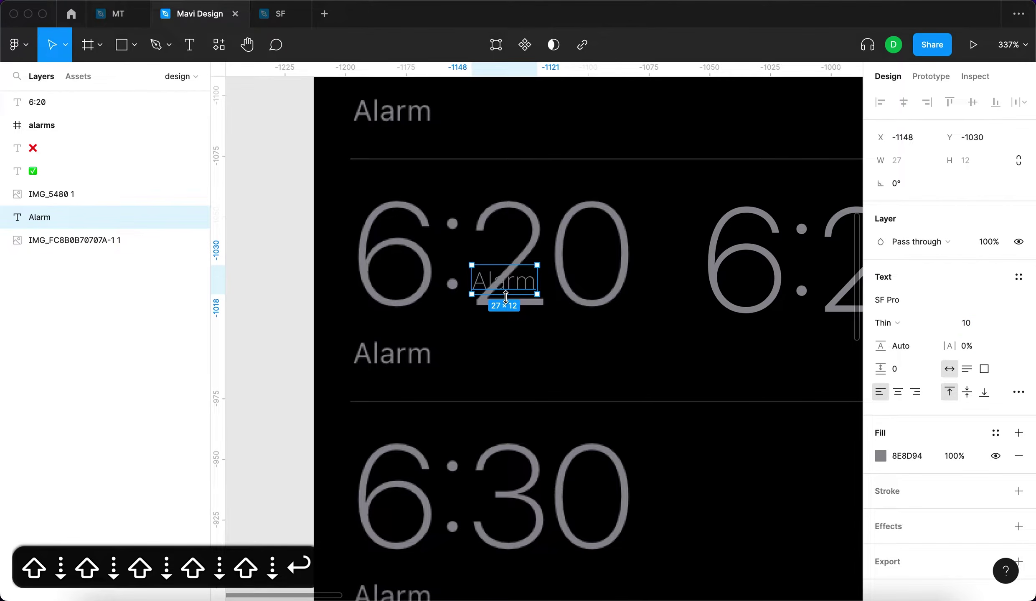
pyautogui.moveTo(517, 292); pyautogui.dragTo(479, 363)
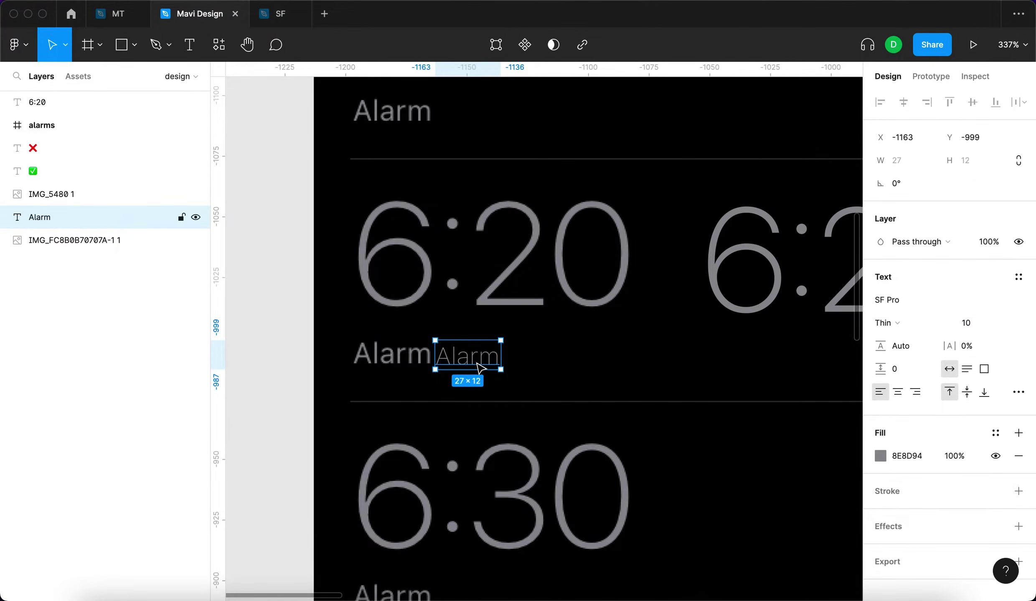
# Set the Alarm text's font size to 12 to match the screenshot's label.
pyautogui.scroll(5, 478, 363)
pyautogui.click(967, 322)
pyautogui.press('Up')
pyautogui.press('Up')
pyautogui.press('Return')
pyautogui.scroll(-3, 597, 362)
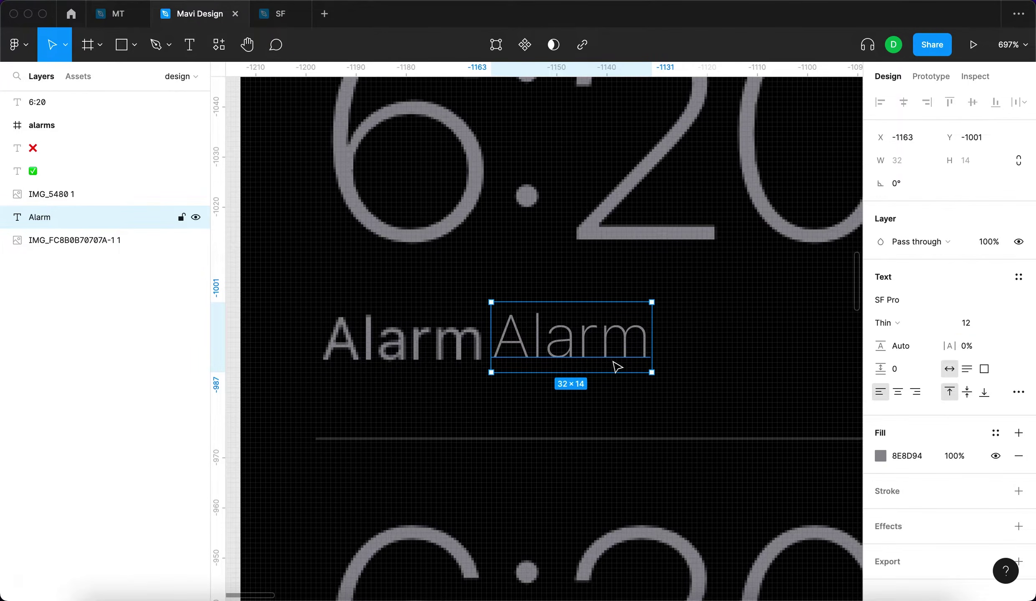
# Change the Alarm text's weight to Regular, trying Light first, and compare it with the screenshot's label at 100% zoom.
pyautogui.click(885, 323)
pyautogui.click(890, 337)
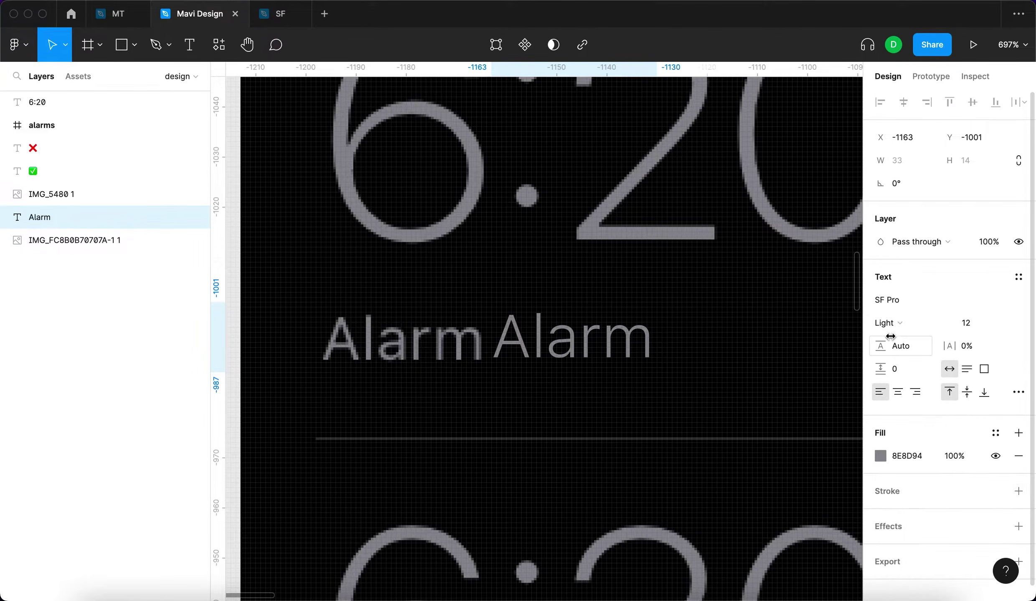
pyautogui.click(898, 331)
pyautogui.click(893, 337)
pyautogui.click(542, 349)
pyautogui.press('super+0')
pyautogui.click(439, 372)
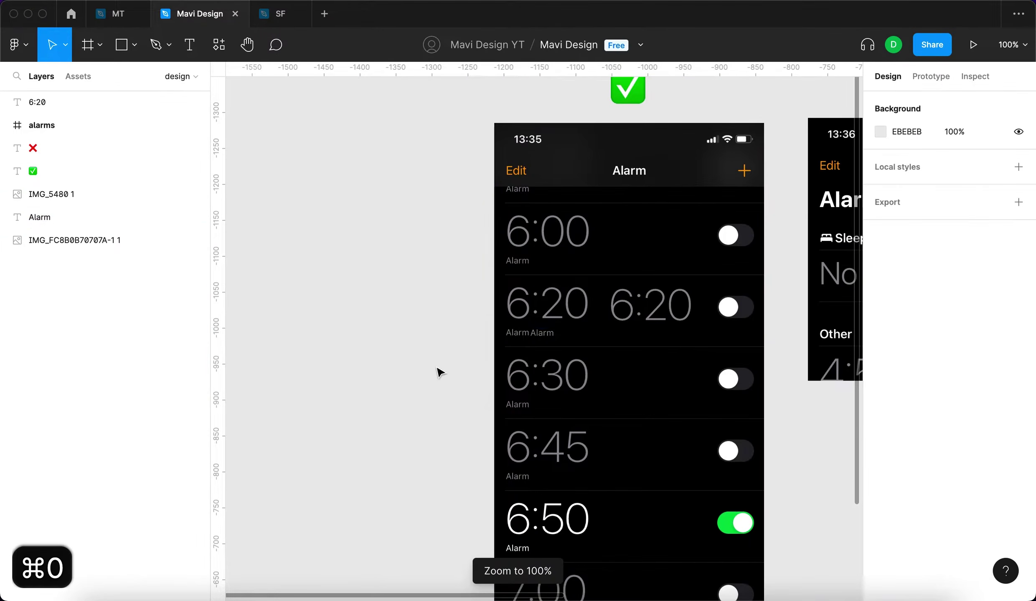
# Move the 6:20 text over the screenshot's 6:20 digits, roughly at X -1201, Y -1072.
pyautogui.scroll(8, 608, 343)
pyautogui.click(769, 250)
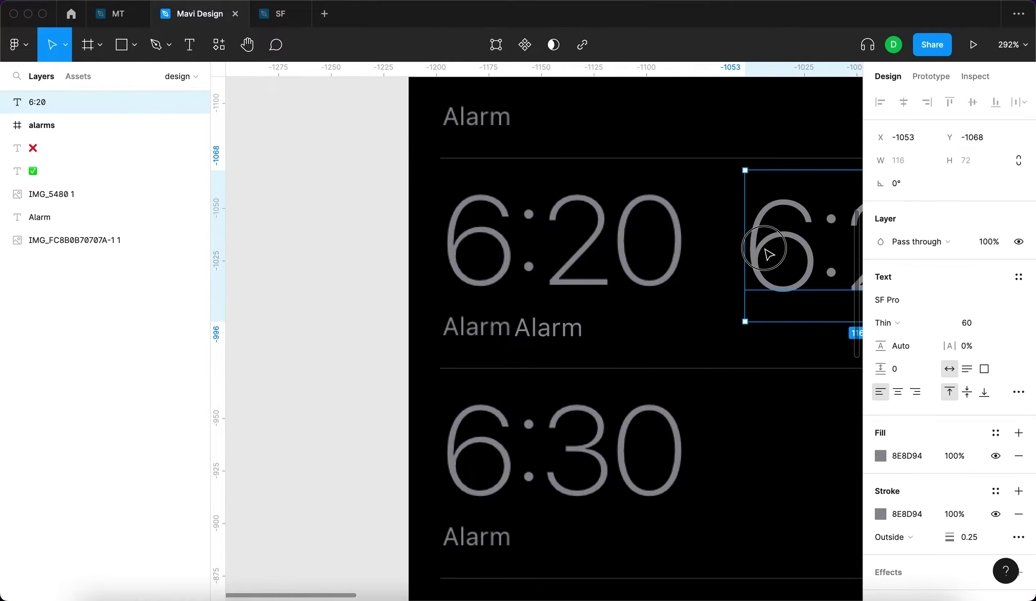
pyautogui.moveTo(754, 249); pyautogui.dragTo(754, 247)
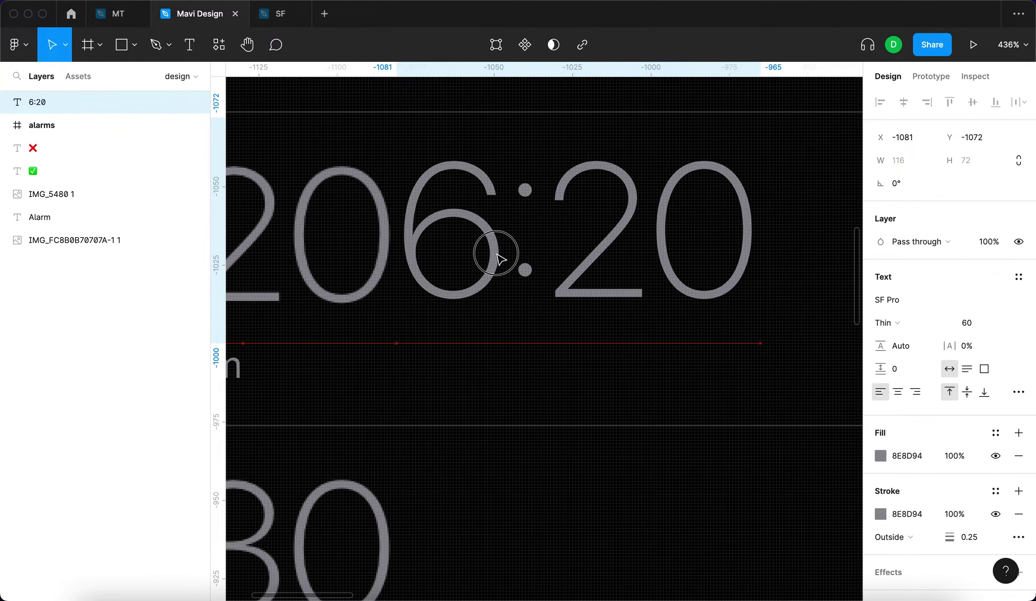
pyautogui.hscroll(-5, 501, 259)
pyautogui.moveTo(724, 268); pyautogui.dragTo(349, 269)
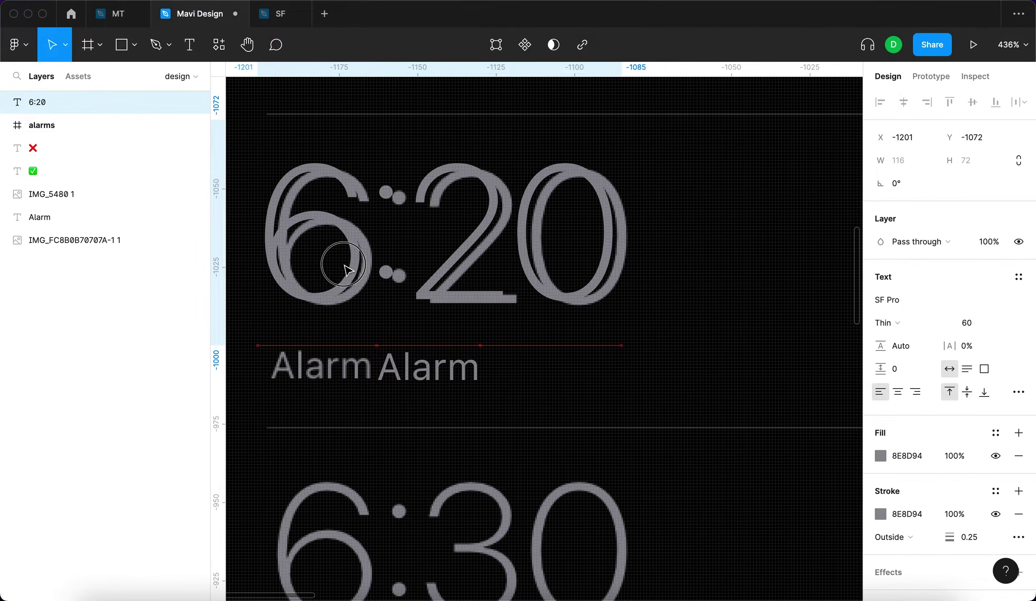
pyautogui.scroll(6, 349, 270)
# Nudge the overlaid 6:20 text to X -1197, Y -1071 so it lines up with the screenshot's digits.
pyautogui.hotkey('shift', 'Right')
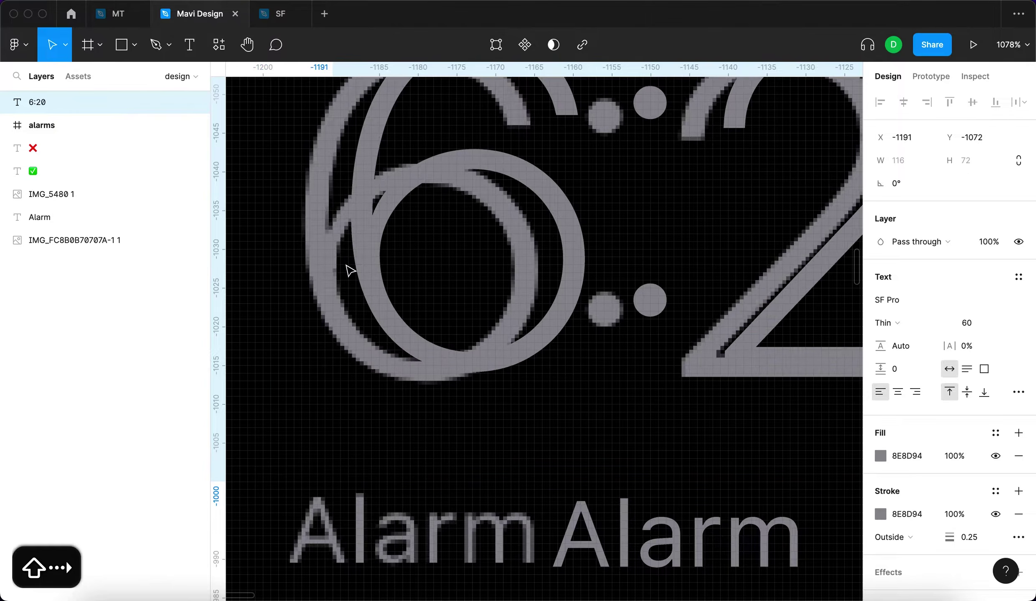
pyautogui.press('Left')
pyautogui.press('Left')
pyautogui.press('Left')
pyautogui.press('Left')
pyautogui.press('Left')
pyautogui.press('Left')
pyautogui.press('Down')
pyautogui.press('Down')
pyautogui.press('Up')
pyautogui.scroll(-5, 348, 269)
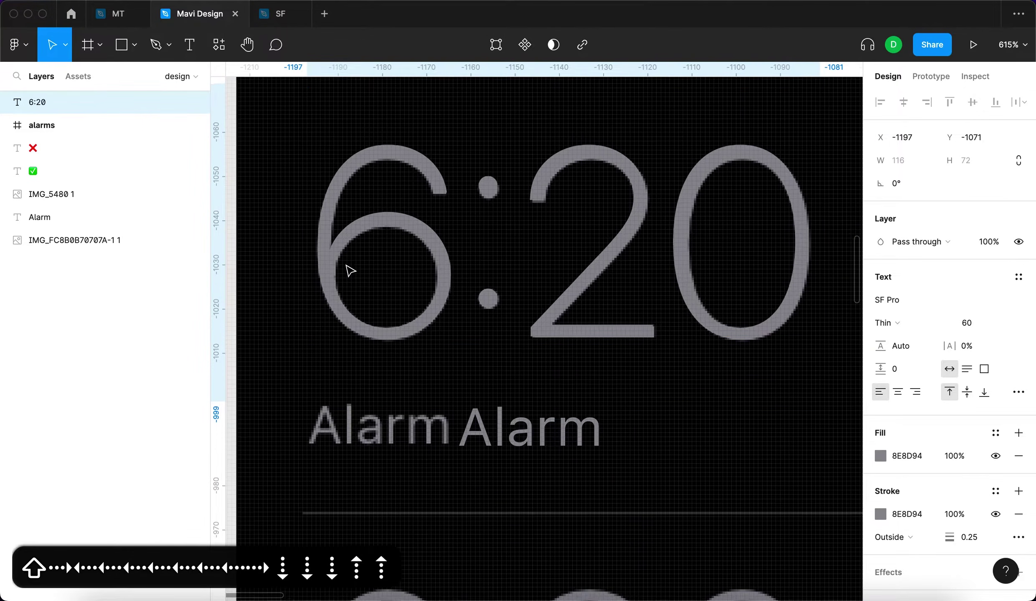
# Set the 6:20 text's font size to 59, trying 58, and nudge it to X -1196, Y -1070.
pyautogui.click(974, 322)
pyautogui.press('Down')
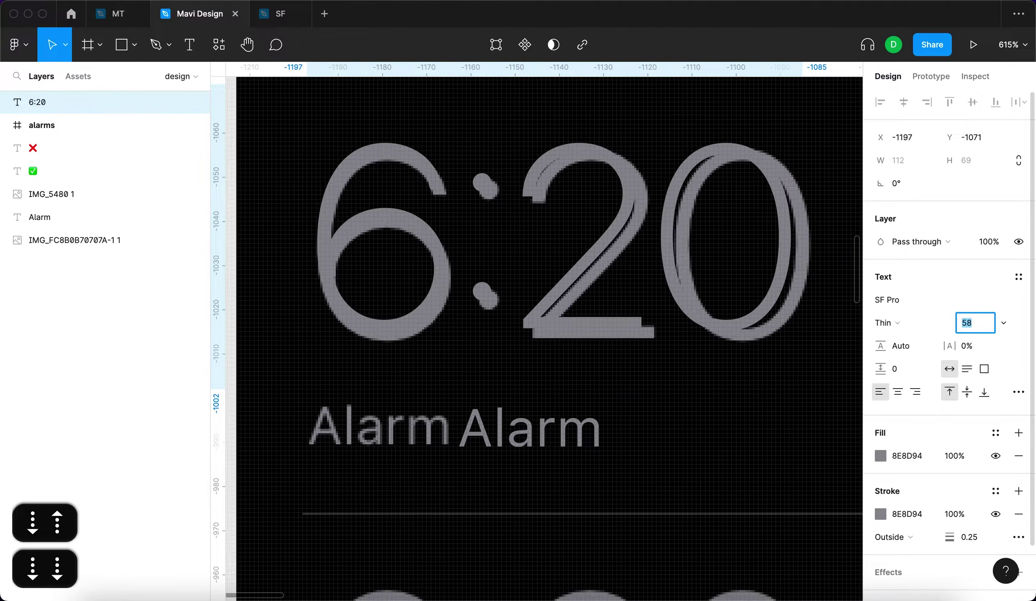
pyautogui.press('Return')
pyautogui.press('Down')
pyautogui.press('Right')
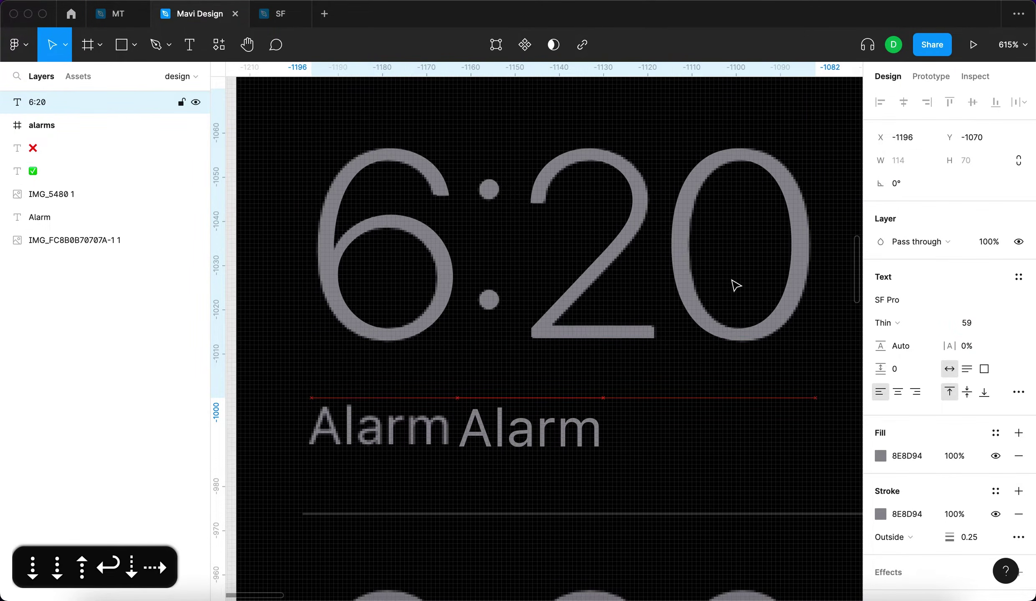
# Check the overlay with small nudges, and move the 6:20 text beside the screenshot's 6:20 at X -1071, Y -1070.
pyautogui.scroll(-5, 620, 253)
pyautogui.press('Left')
pyautogui.press('Down')
pyautogui.press('Up')
pyautogui.moveTo(550, 266); pyautogui.dragTo(788, 263)
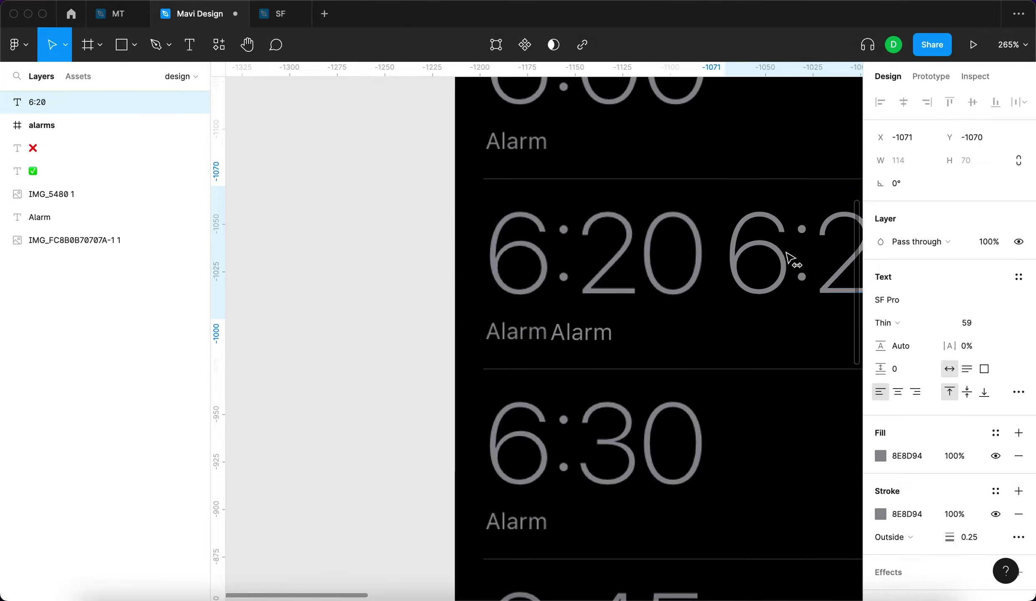
pyautogui.hscroll(3, 788, 263)
# Try a slightly larger letter spacing on the 6:20 text and return it to 0%.
pyautogui.click(987, 350)
pyautogui.press('Up')
pyautogui.press('Down')
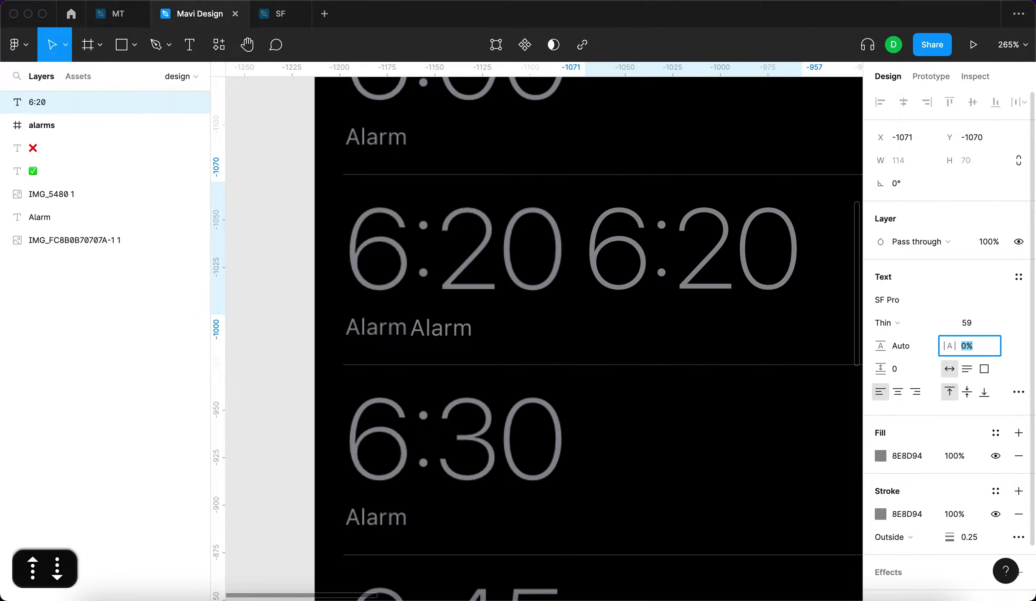
pyautogui.click(808, 347)
# Move the new Alarm text away from the screenshot's label and place it directly beneath the new 6:20 text.
pyautogui.scroll(3, 518, 363)
pyautogui.moveTo(517, 364); pyautogui.dragTo(529, 363)
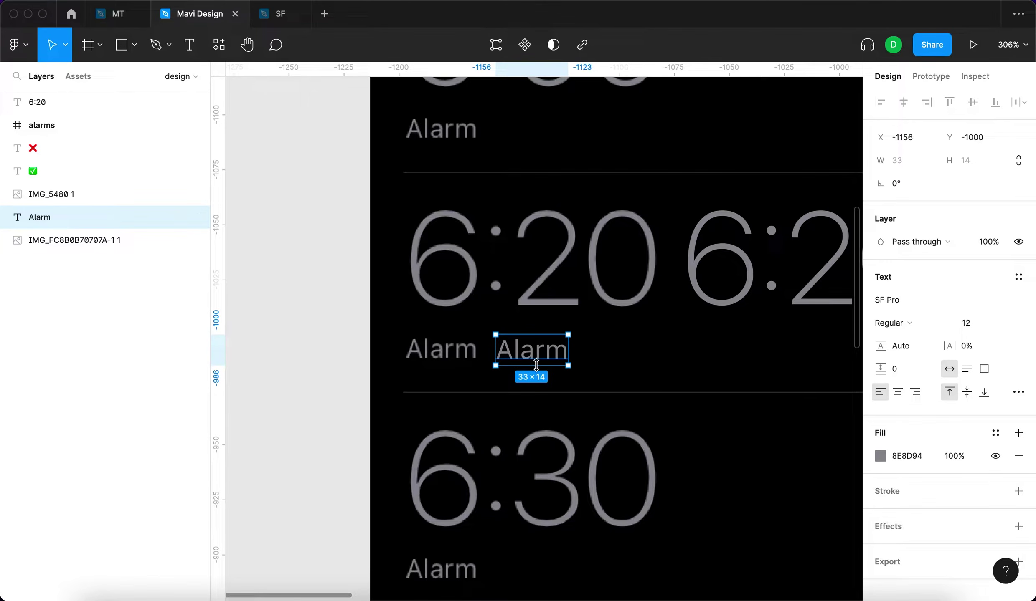
pyautogui.hscroll(5, 716, 254)
pyautogui.moveTo(349, 351); pyautogui.dragTo(528, 339)
# Align the left edges of the new 6:20 and Alarm texts.
pyautogui.click(534, 298)
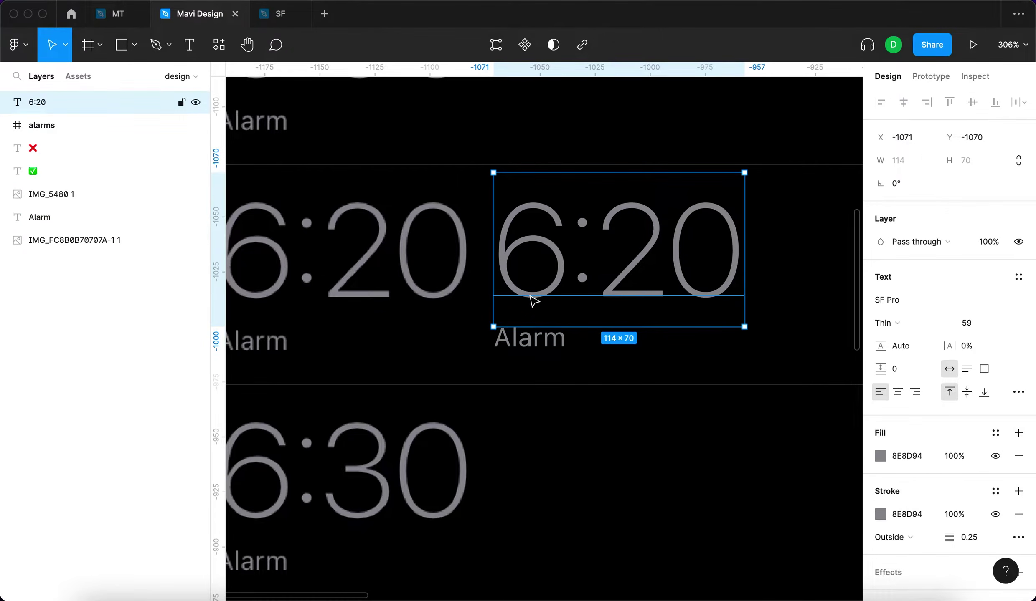
pyautogui.keyDown('shift'); pyautogui.click(522, 339); pyautogui.keyUp('shift')
pyautogui.hotkey('alt', 'a')
pyautogui.scroll(-10, 550, 292)
pyautogui.press('Escape')
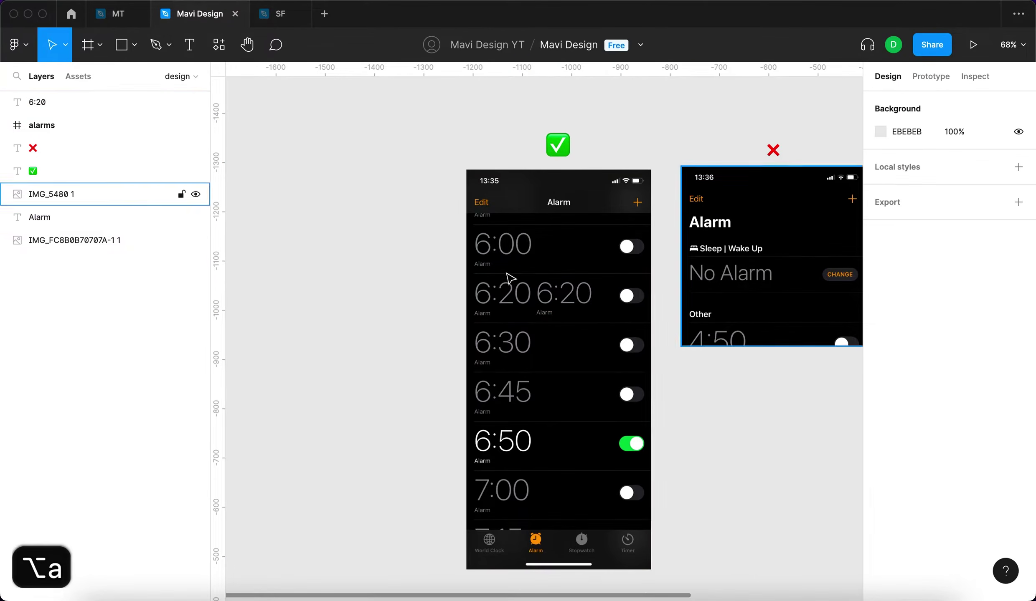
# Select the new 6:20 and Alarm texts together and shift both slightly to the right, away from the screenshot's digits.
pyautogui.scroll(8, 526, 292)
pyautogui.scroll(5, 559, 388)
pyautogui.click(562, 364)
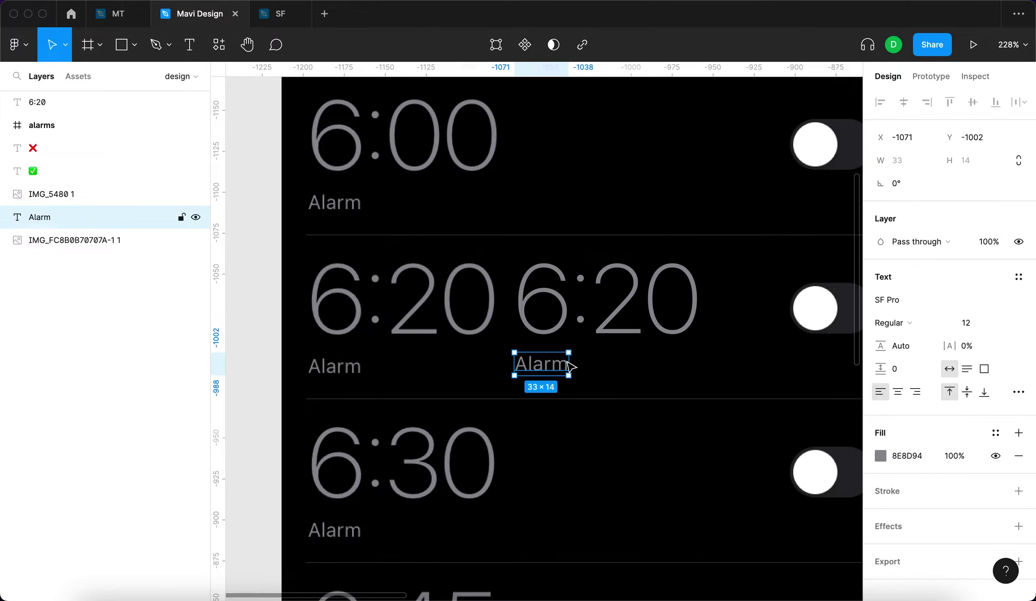
pyautogui.click(572, 331)
pyautogui.keyDown('shift'); pyautogui.click(555, 364); pyautogui.keyUp('shift')
pyautogui.moveTo(560, 332); pyautogui.dragTo(574, 332)
pyautogui.press('space')
pyautogui.moveTo(696, 339); pyautogui.dragTo(752, 307)
pyautogui.click(751, 307)
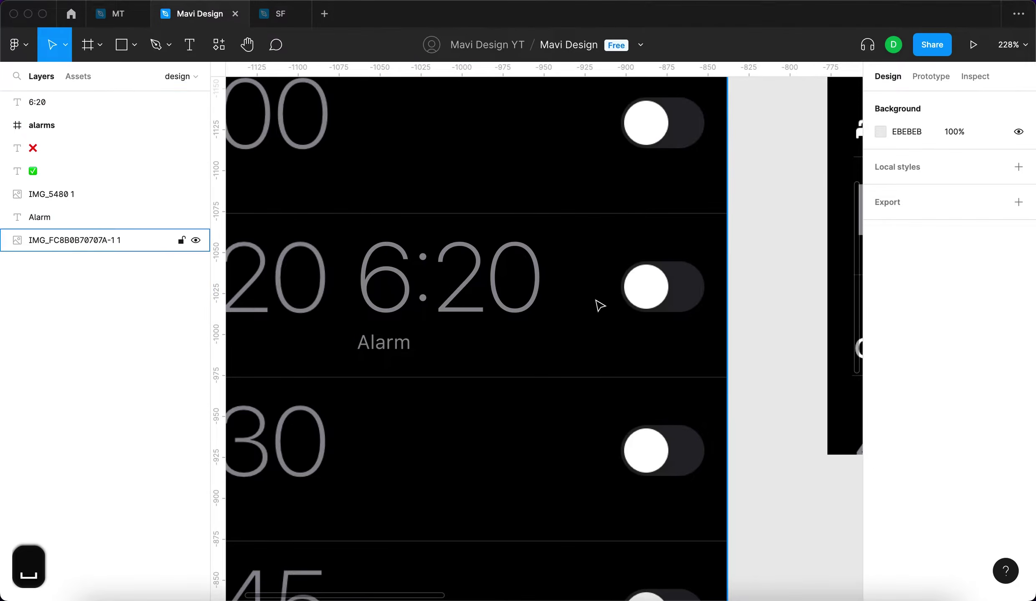
# Draw a 100 × 100 circle just below the screenshot's toggle in the 6:20 row.
pyautogui.scroll(10, 553, 217)
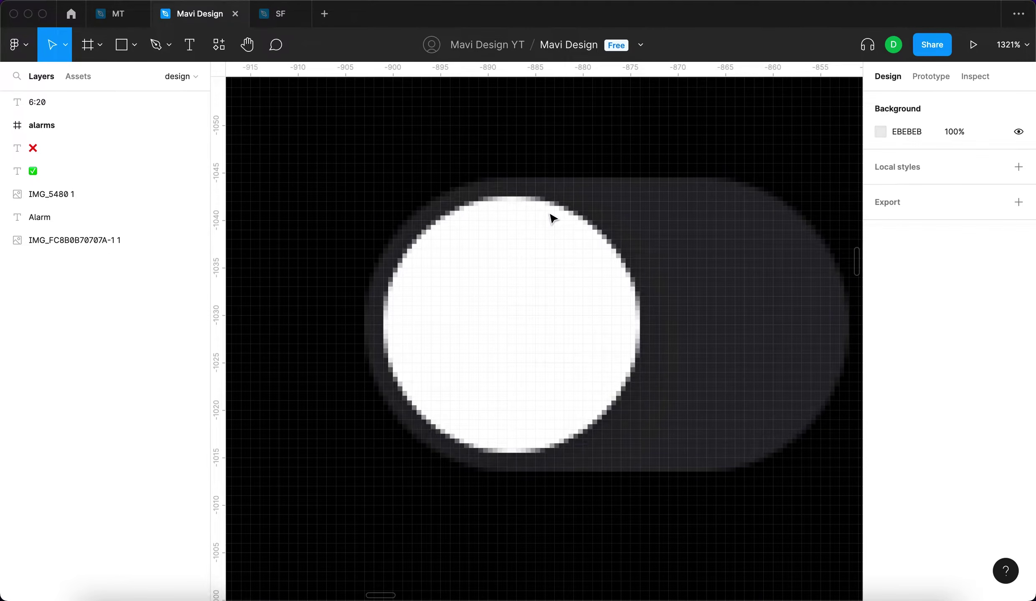
pyautogui.scroll(-10, 532, 230)
pyautogui.scroll(5, 533, 230)
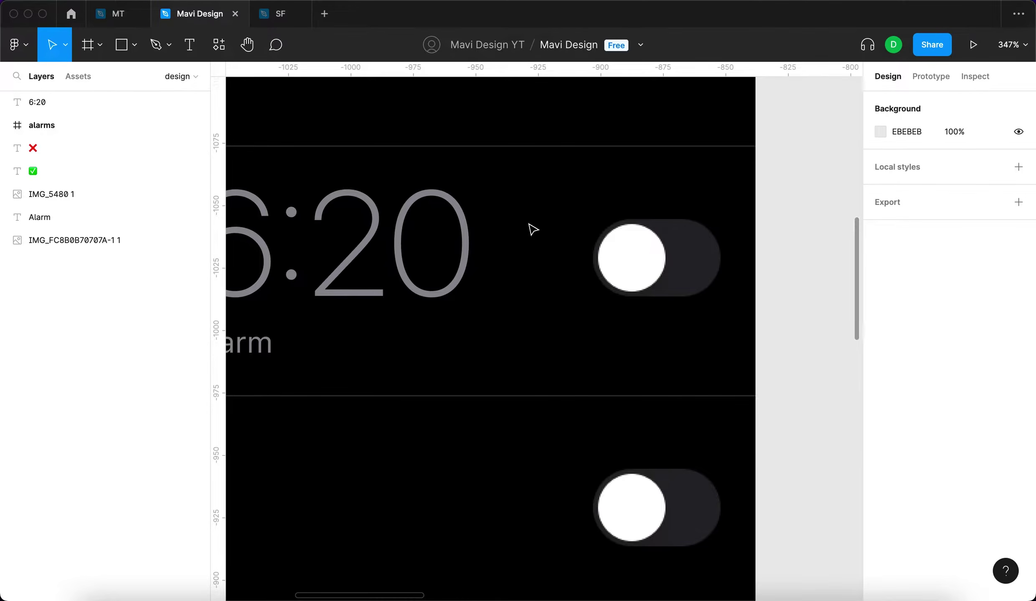
pyautogui.press('o')
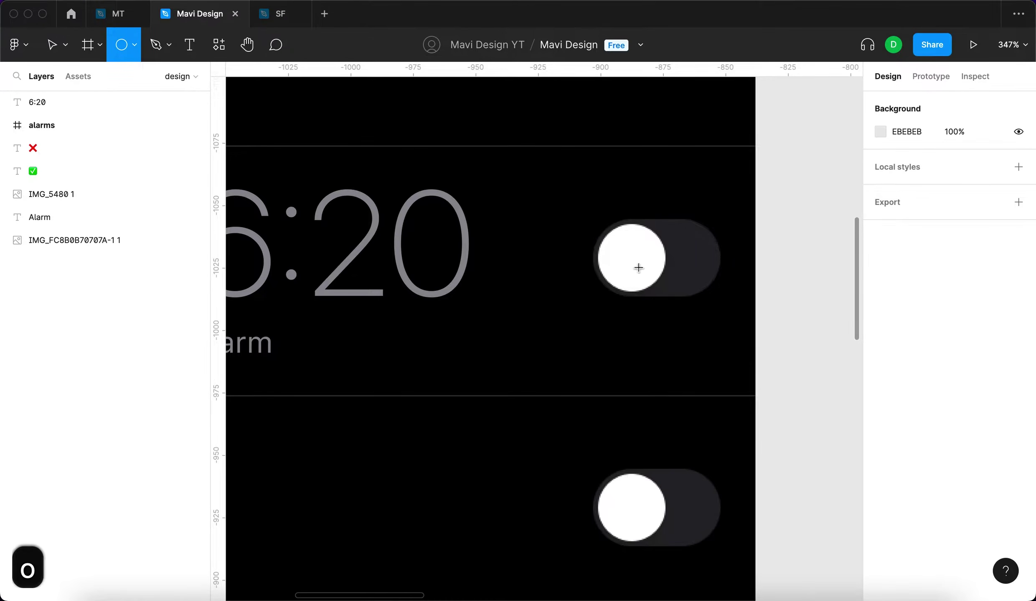
pyautogui.click(665, 284)
pyautogui.moveTo(694, 230); pyautogui.dragTo(588, 362)
pyautogui.scroll(3, 666, 232)
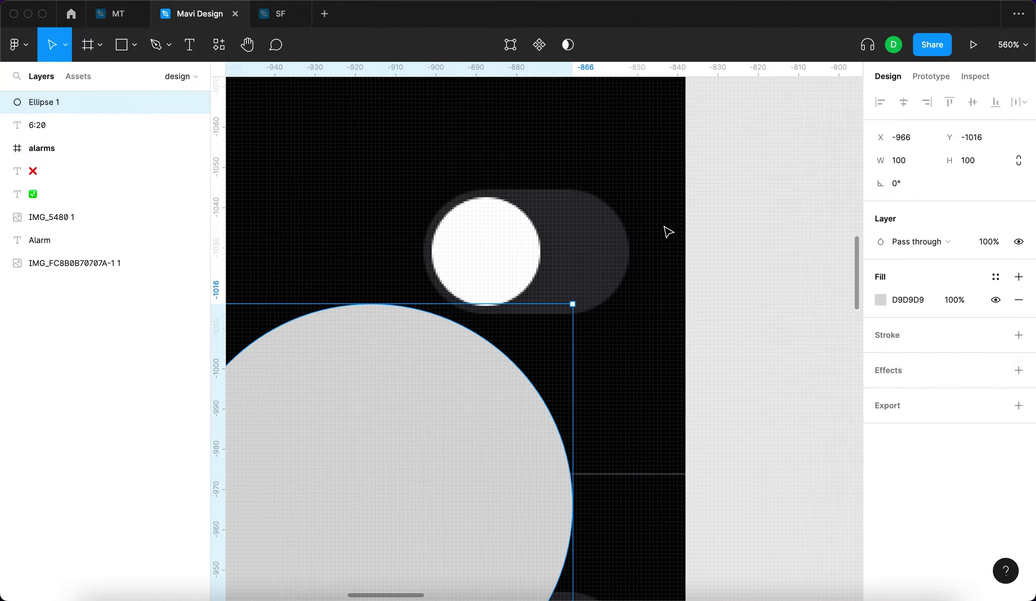
# Move the new circle to the right so it sits beneath the screenshot's 6:20 toggle.
pyautogui.scroll(5, 550, 235)
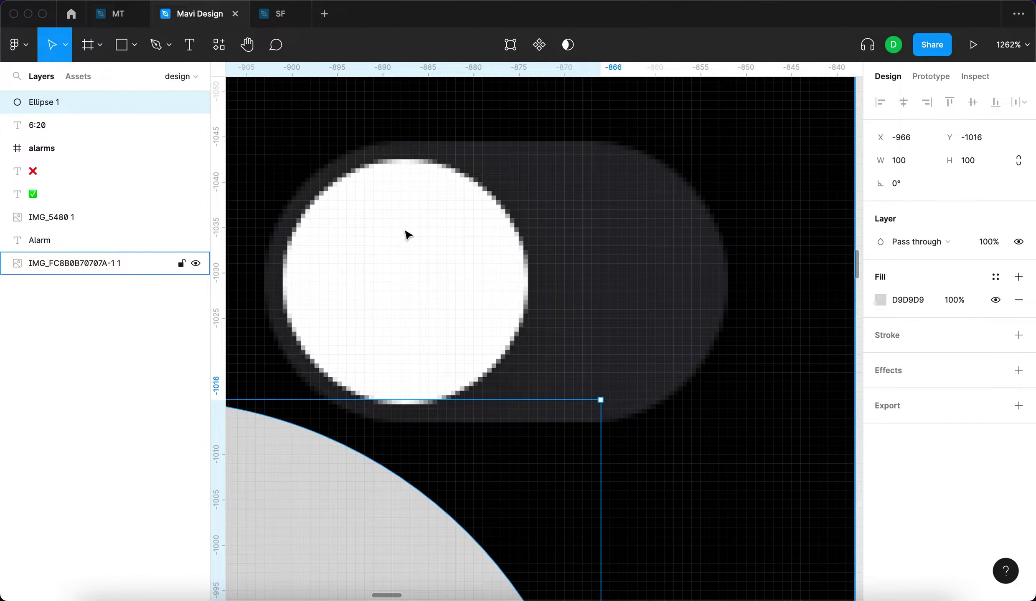
pyautogui.scroll(-5, 592, 300)
pyautogui.hscroll(-2, 425, 369)
pyautogui.moveTo(476, 405); pyautogui.dragTo(609, 425)
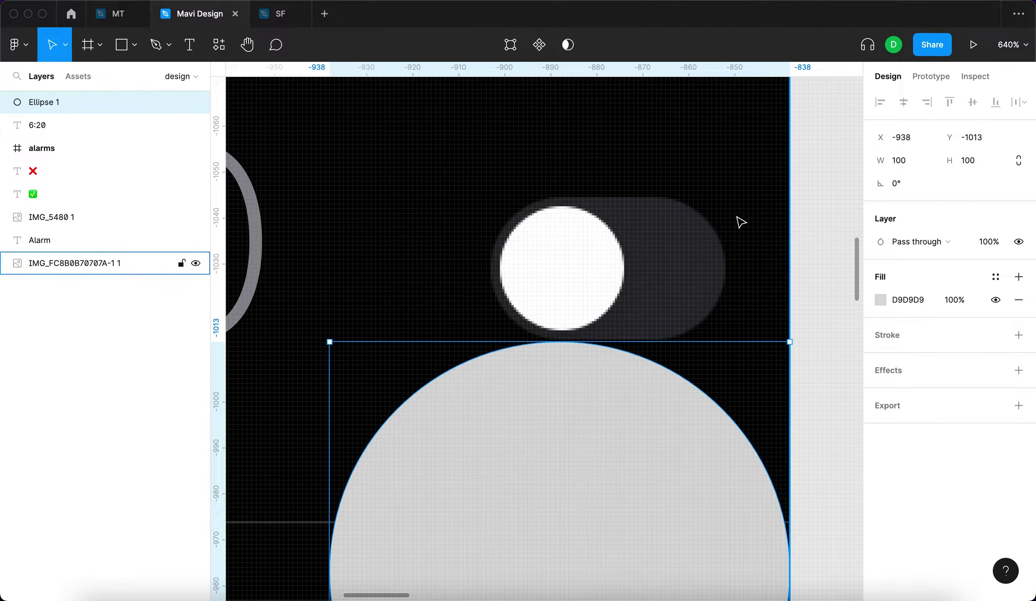
pyautogui.moveTo(638, 407); pyautogui.dragTo(598, 403)
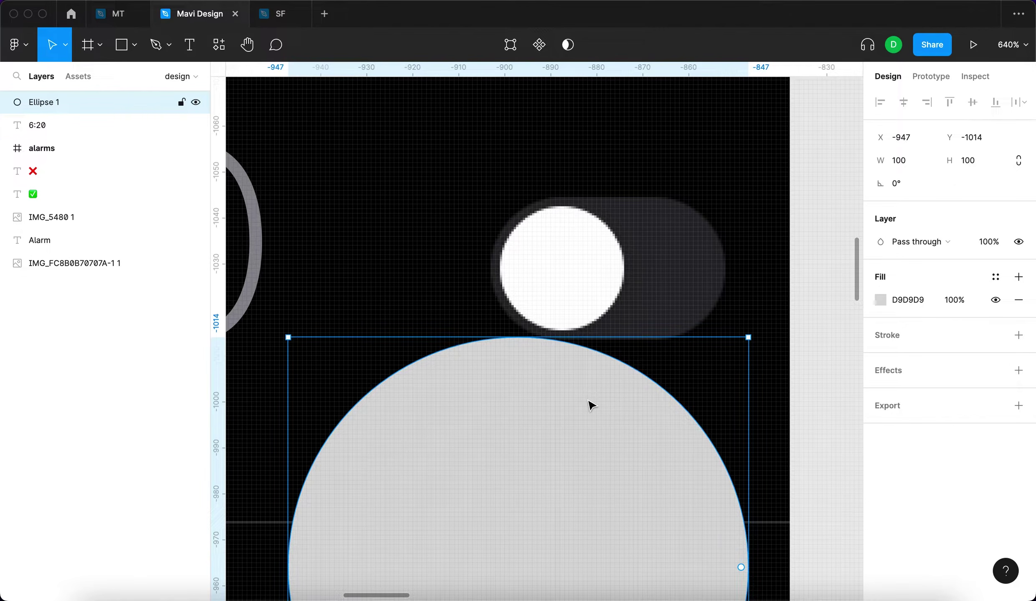
# Shrink the circle to about 31 × 31 and bring it next to the toggle's white knob.
pyautogui.moveTo(578, 399); pyautogui.dragTo(626, 271)
pyautogui.scroll(-5, 618, 292)
pyautogui.moveTo(566, 428); pyautogui.dragTo(640, 273)
pyautogui.press('space')
pyautogui.moveTo(613, 188); pyautogui.dragTo(509, 178)
pyautogui.scroll(5, 522, 169)
pyautogui.scroll(3, 670, 180)
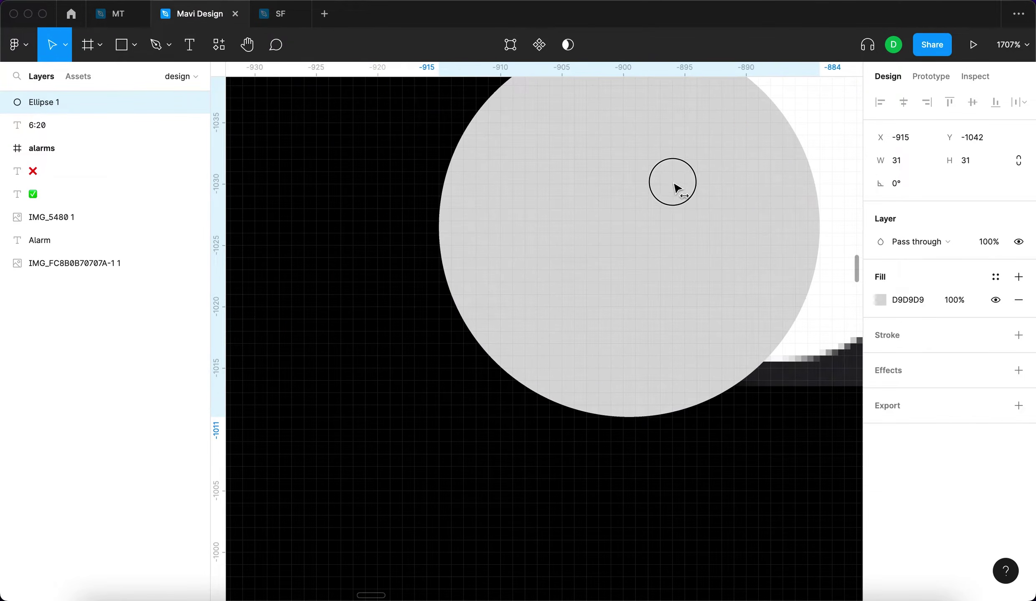
# Reduce the circle to 27 × 27 and place it over the screenshot's white knob.
pyautogui.hscroll(5, 412, 358)
pyautogui.scroll(3, 412, 358)
pyautogui.moveTo(421, 347); pyautogui.dragTo(522, 342)
pyautogui.moveTo(464, 566); pyautogui.dragTo(700, 405)
pyautogui.hscroll(5, 702, 406)
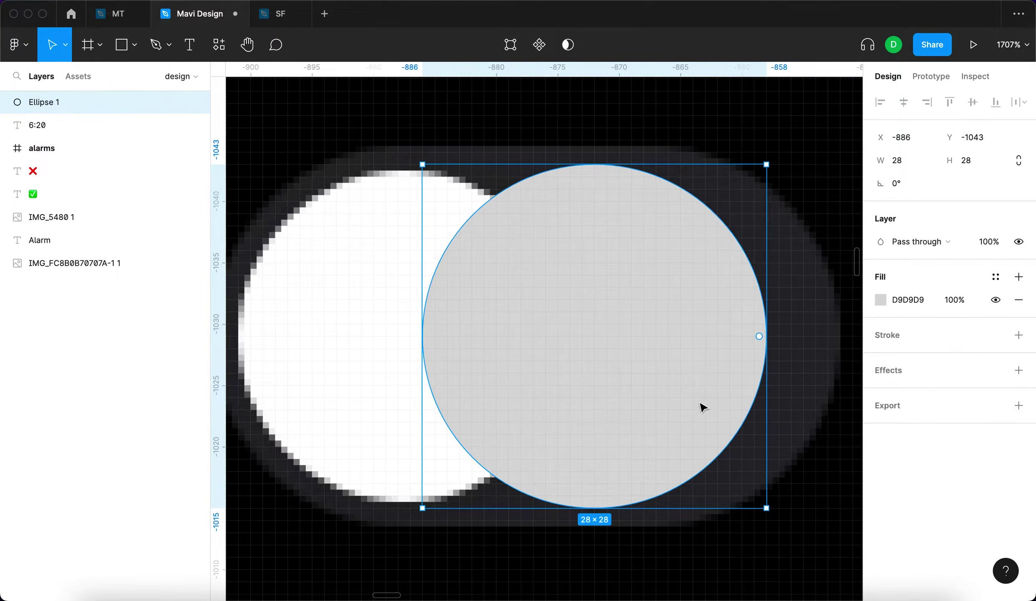
pyautogui.press('super+z')
pyautogui.press('super+z')
pyautogui.press('super+z')
pyautogui.press('super+z')
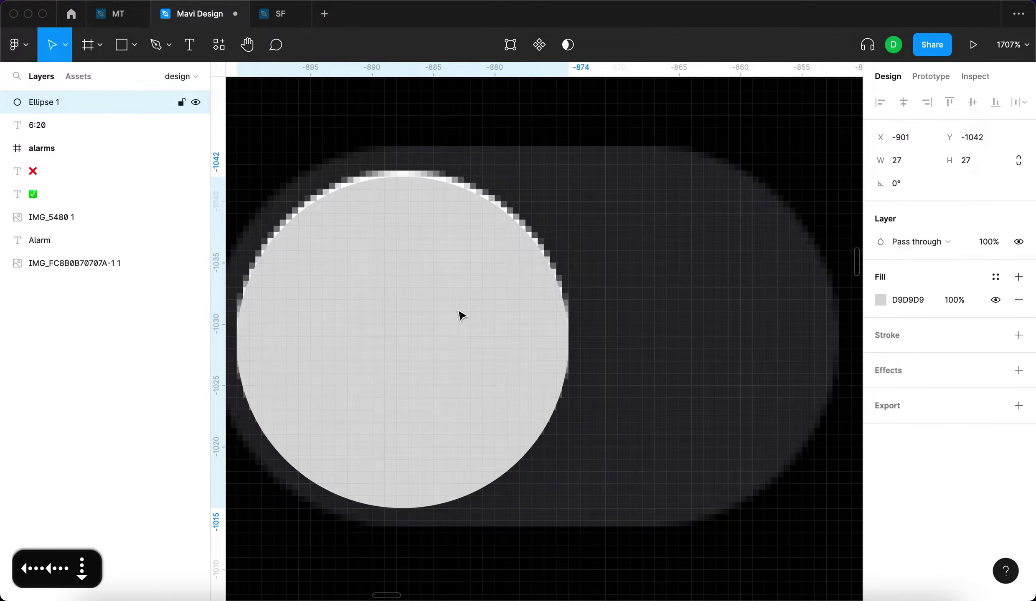
# Nudge the circle aside and back over the white knob to compare their outlines.
pyautogui.press('Up')
pyautogui.press('Right')
pyautogui.press('Right')
pyautogui.press('Right')
pyautogui.press('Right')
pyautogui.press('Left')
pyautogui.press('Left')
pyautogui.press('Left')
pyautogui.press('Left')
pyautogui.press('Down')
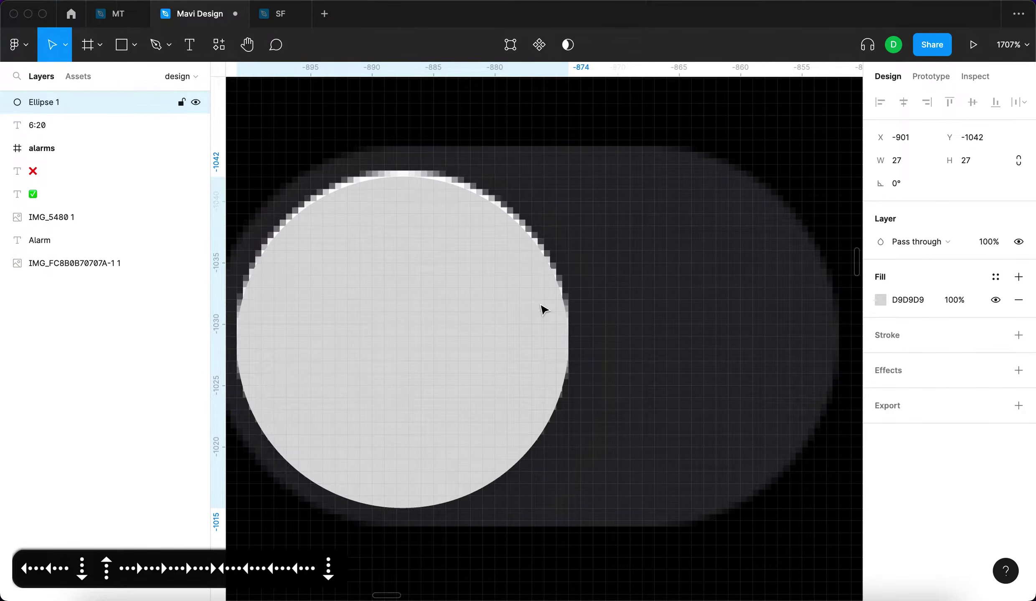
# Move the circle directly beneath the screenshot's knob, at X -901 and Y -1009.
pyautogui.hotkey('shift', 'Right')
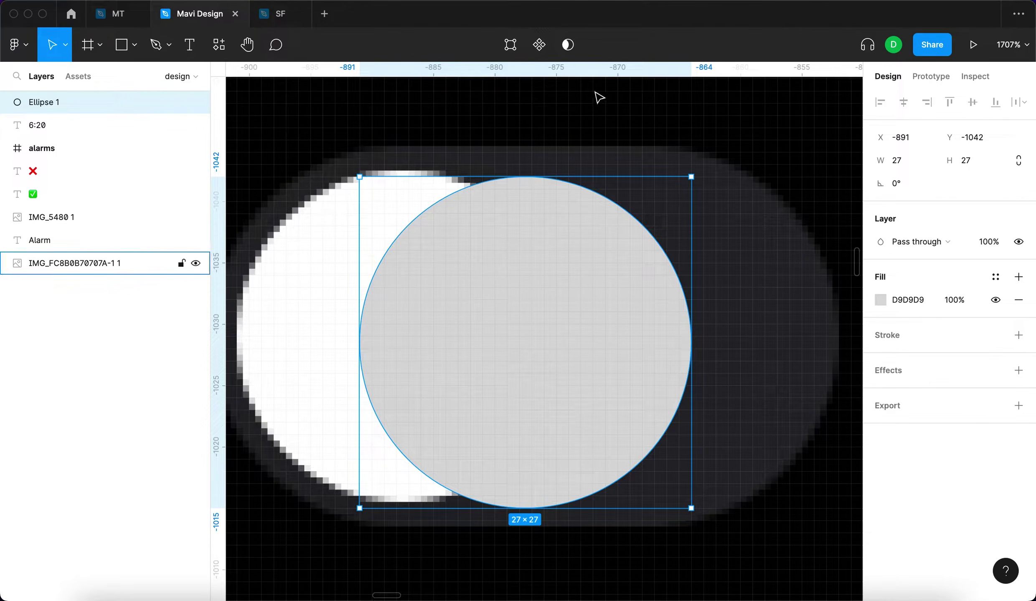
pyautogui.scroll(-5, 541, 320)
pyautogui.moveTo(541, 319); pyautogui.dragTo(497, 451)
pyautogui.scroll(-3, 497, 451)
pyautogui.scroll(5, 574, 338)
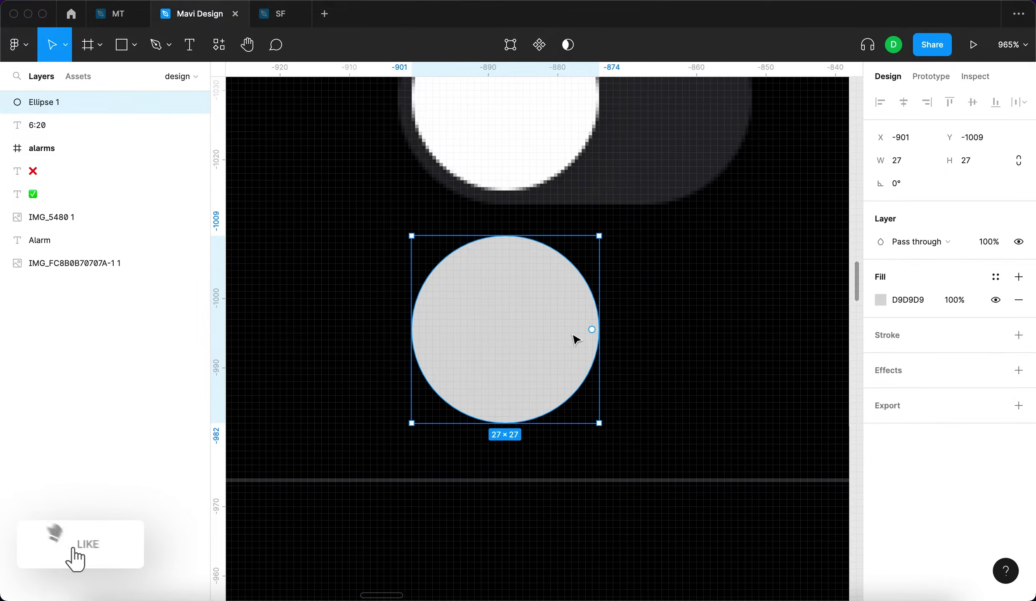
# Fill the circle with the white FFFFFF sampled from the screenshot's toggle knob.
pyautogui.scroll(2, 574, 338)
pyautogui.press('i')
pyautogui.click(571, 180)
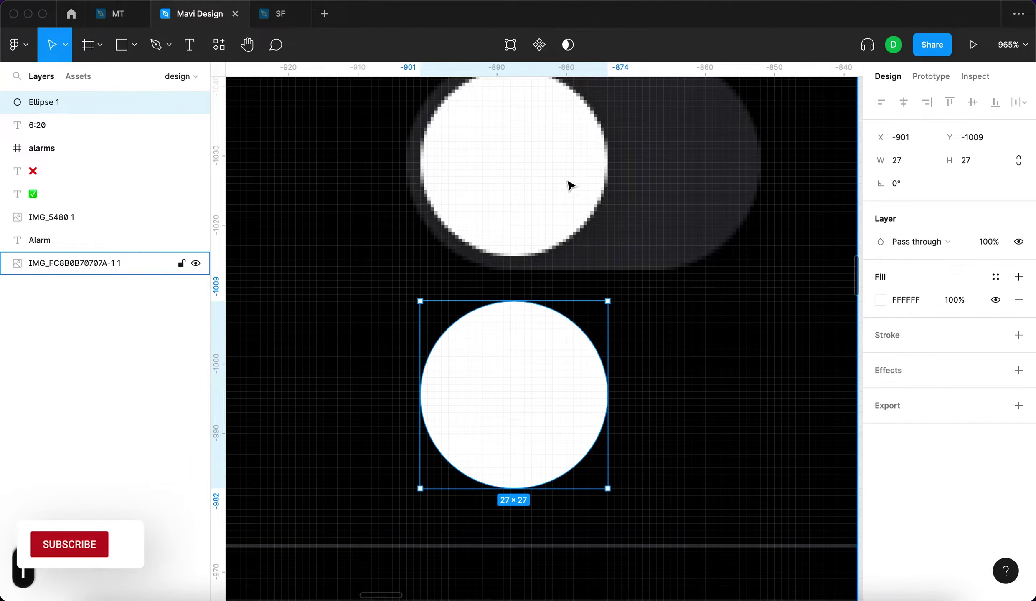
pyautogui.click(612, 364)
pyautogui.click(573, 385)
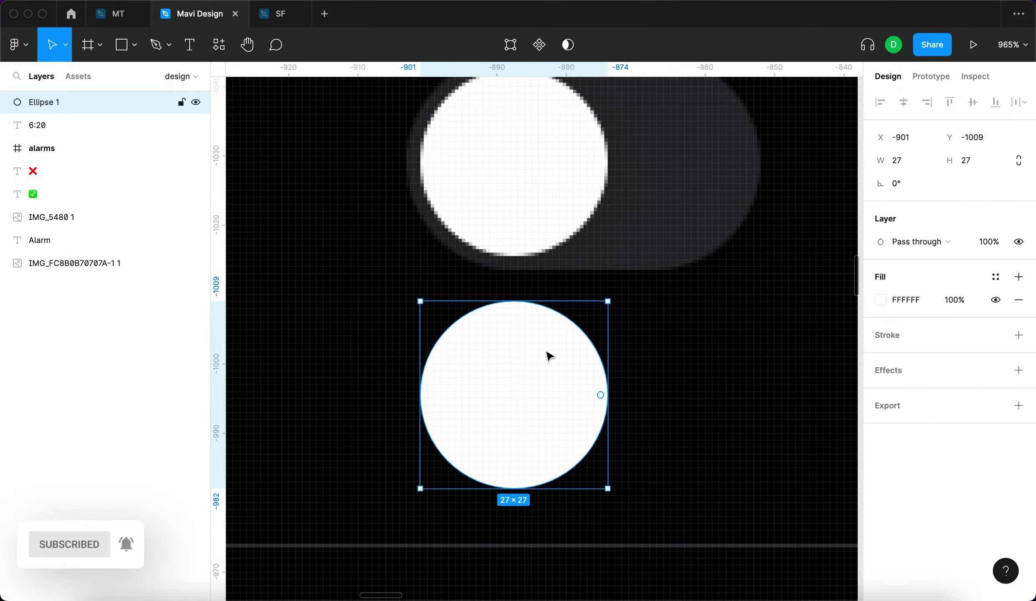
# Wrap the white circle in an auto layout frame.
pyautogui.scroll(-5, 548, 355)
pyautogui.press('Escape')
pyautogui.click(523, 373)
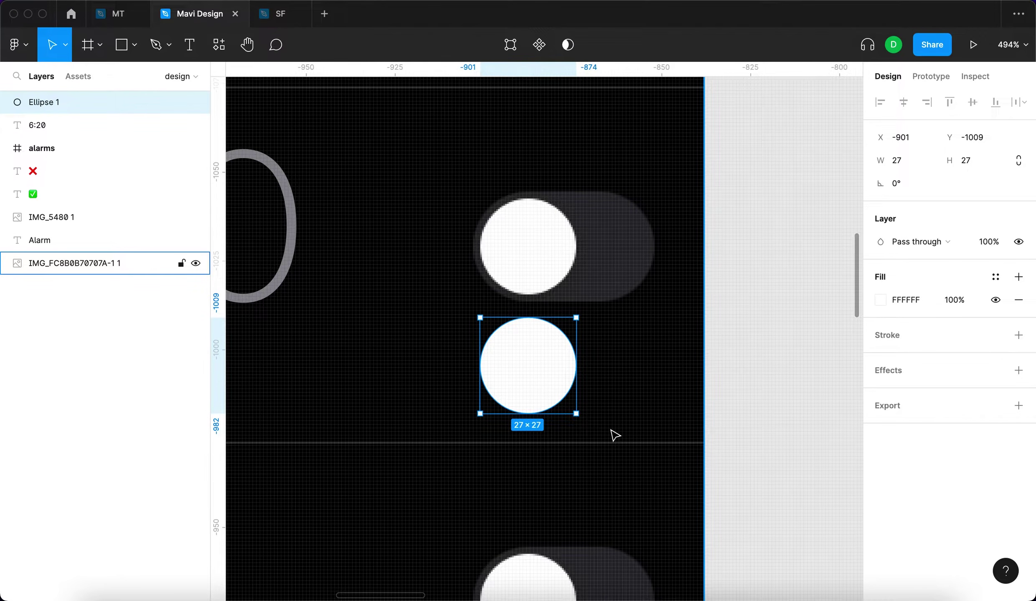
pyautogui.hotkey('shift', 'a')
pyautogui.scroll(5, 546, 353)
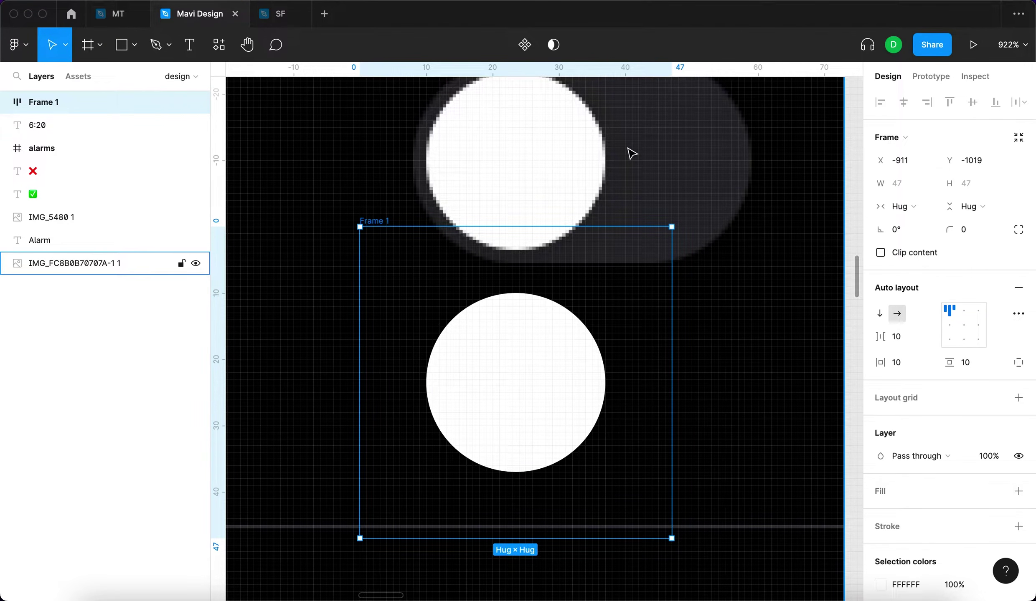
# Add a fill to the circle's frame using the dark grey 26252A sampled from the screenshot's toggle track.
pyautogui.click(1019, 492)
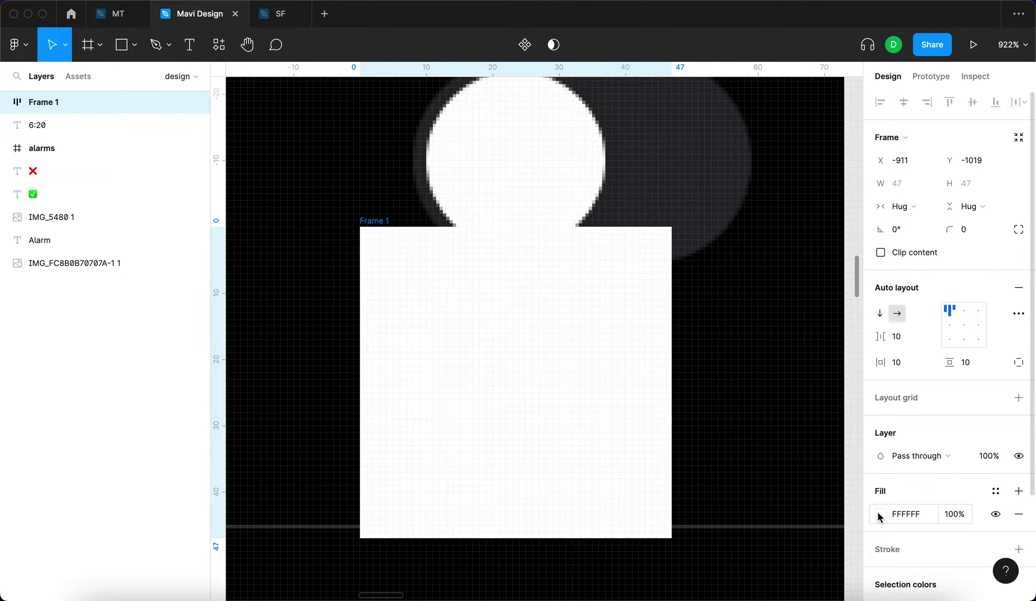
pyautogui.click(880, 514)
pyautogui.click(712, 441)
pyautogui.click(672, 159)
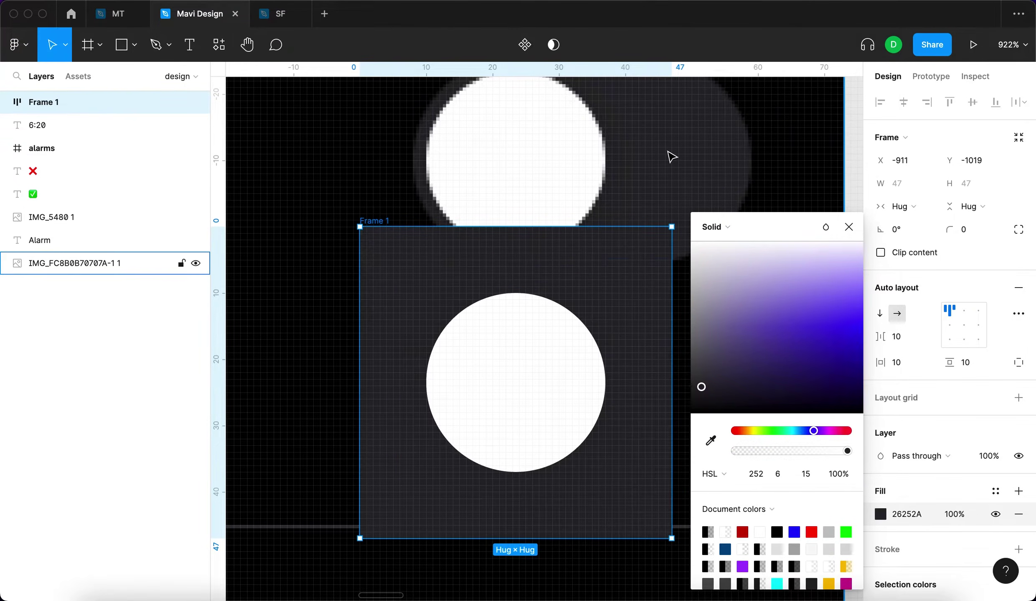
pyautogui.click(849, 227)
# Set the frame's horizontal and vertical padding around the circle to 2.
pyautogui.click(900, 363)
pyautogui.press('Down')
pyautogui.press('Down')
pyautogui.press('Down')
pyautogui.press('Down')
pyautogui.press('Down')
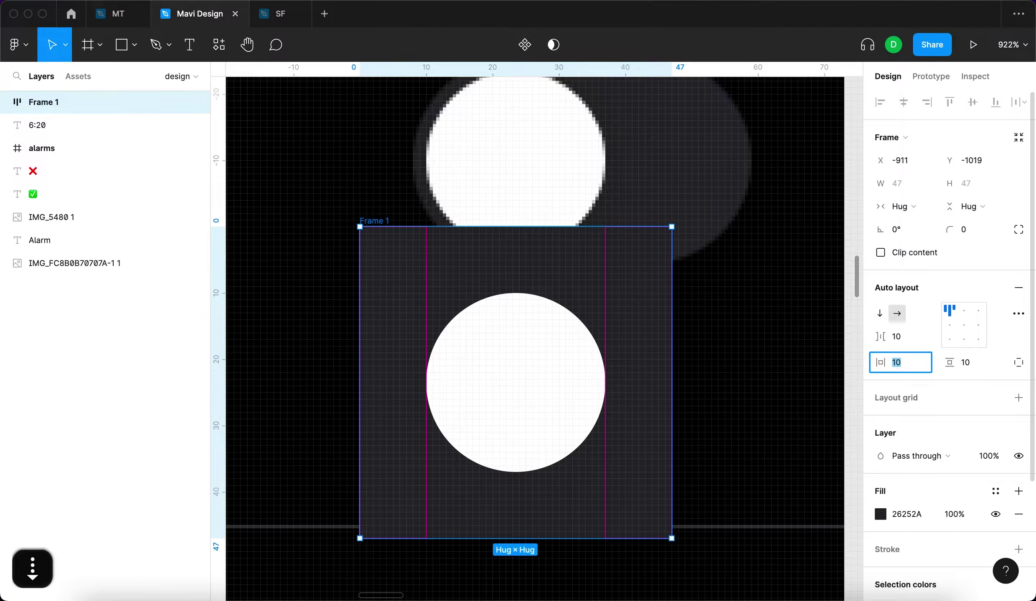
pyautogui.press('Down')
pyautogui.press('Down')
pyautogui.press('Down')
pyautogui.press('Down')
pyautogui.scroll(3, 765, 301)
pyautogui.scroll(-2, 719, 275)
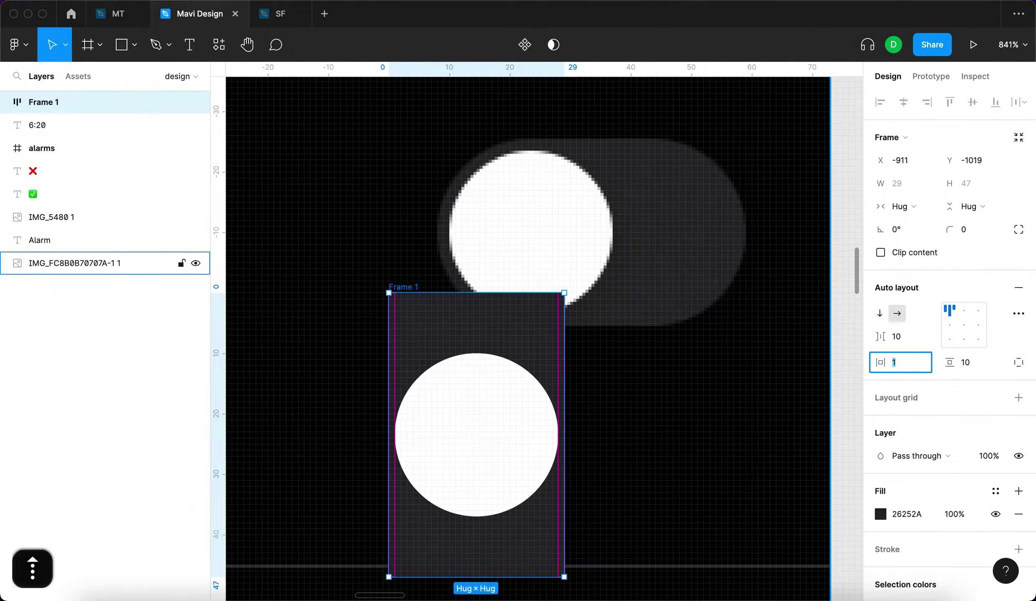
pyautogui.press('Up')
pyautogui.click(974, 366)
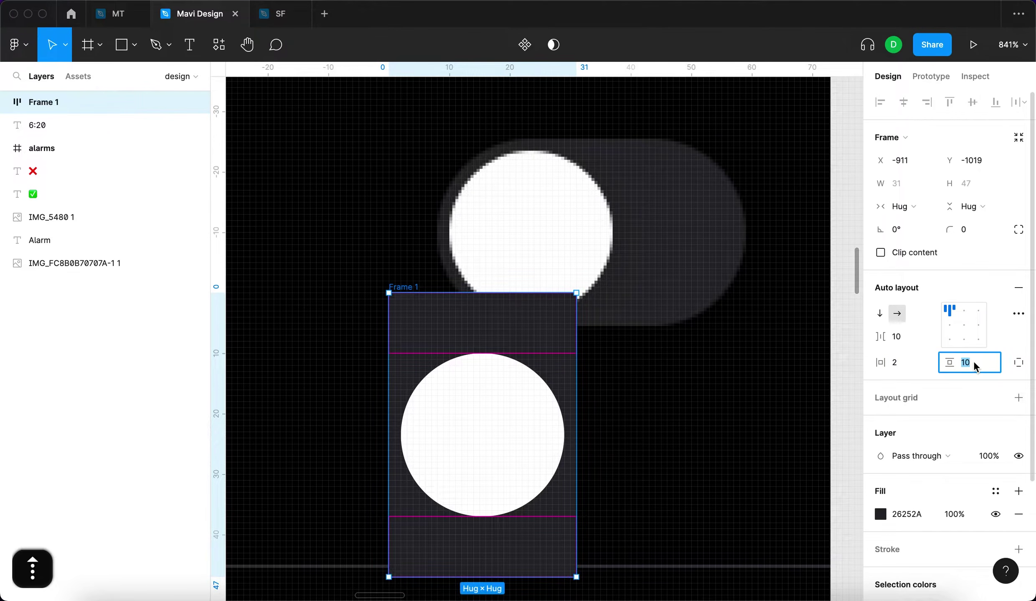
pyautogui.write('2')
pyautogui.press('Return')
# Place the frame beneath the screenshot's toggle with left edges aligned and set its corner radius to 16.
pyautogui.moveTo(402, 294); pyautogui.dragTo(451, 343)
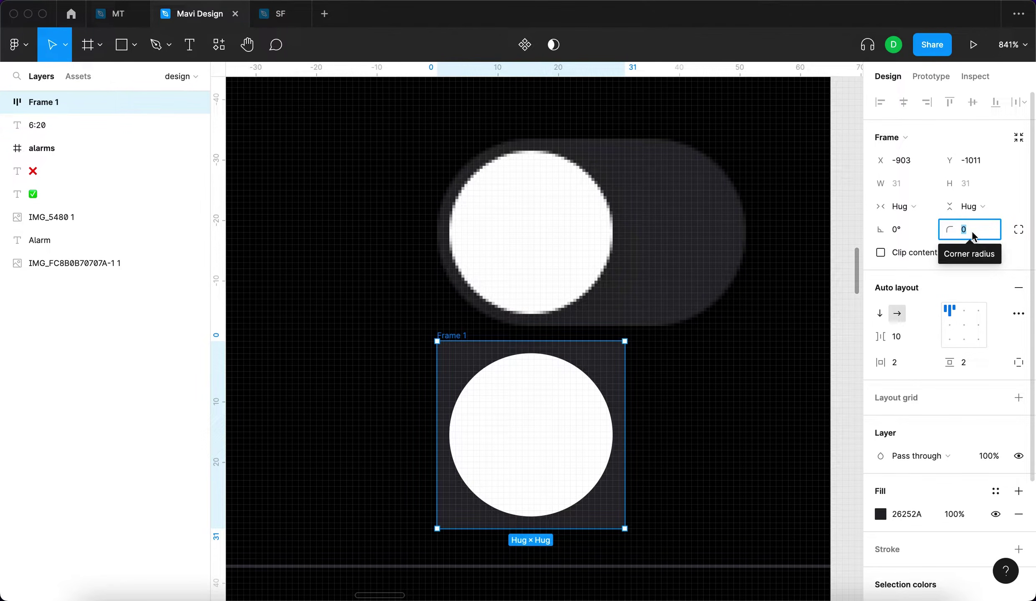
pyautogui.write('17')
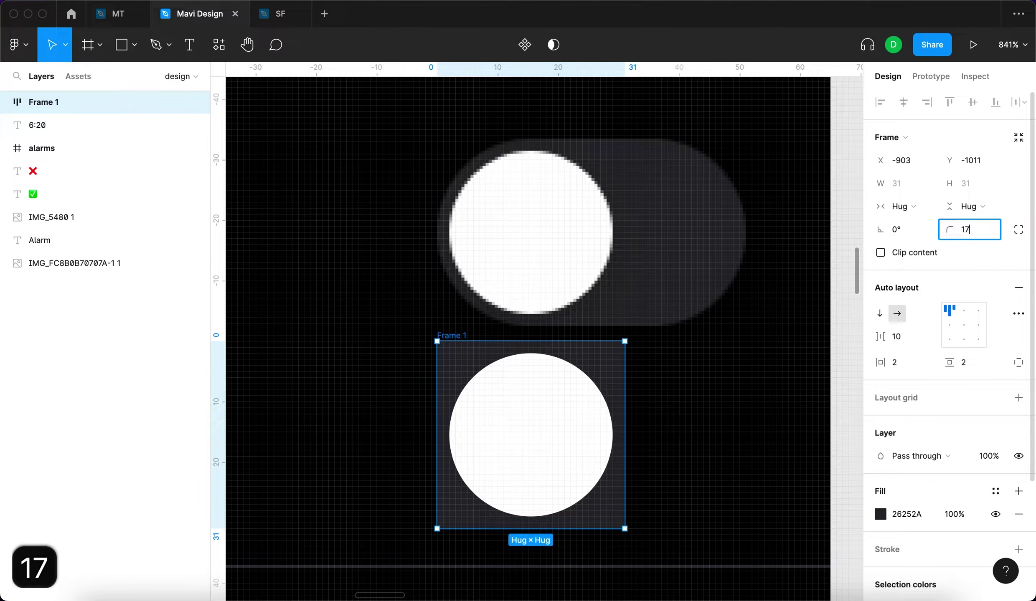
pyautogui.press('BackSpace')
pyautogui.write('6')
pyautogui.press('Return')
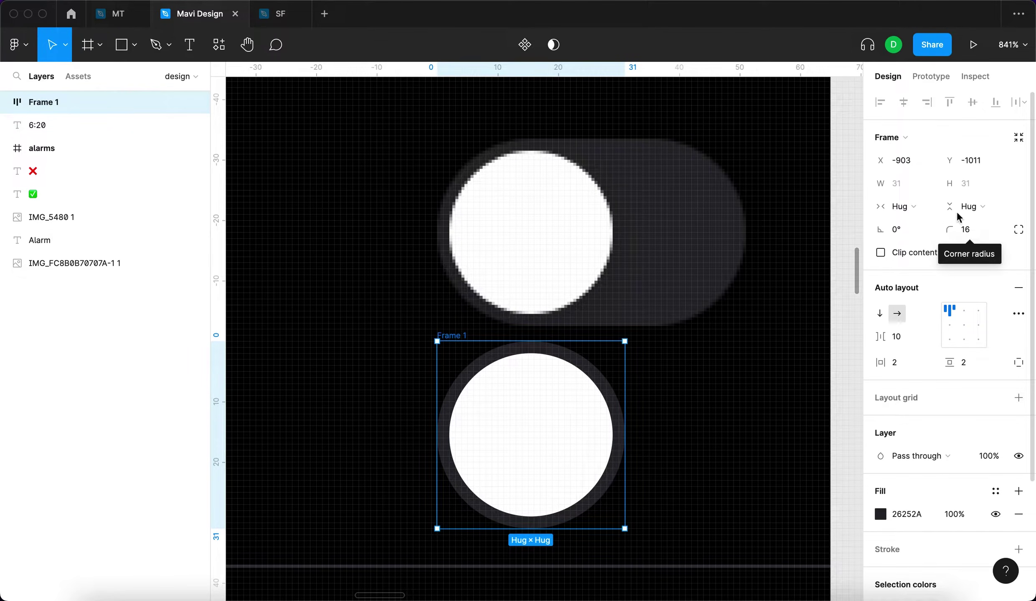
# Shift the frame around and over the screenshot's toggle to check its left edge, and return it beneath the toggle.
pyautogui.moveTo(446, 326)
pyautogui.mouseDown()
pyautogui.moveTo(457, 320)
pyautogui.moveTo(433, 337)
pyautogui.mouseUp()
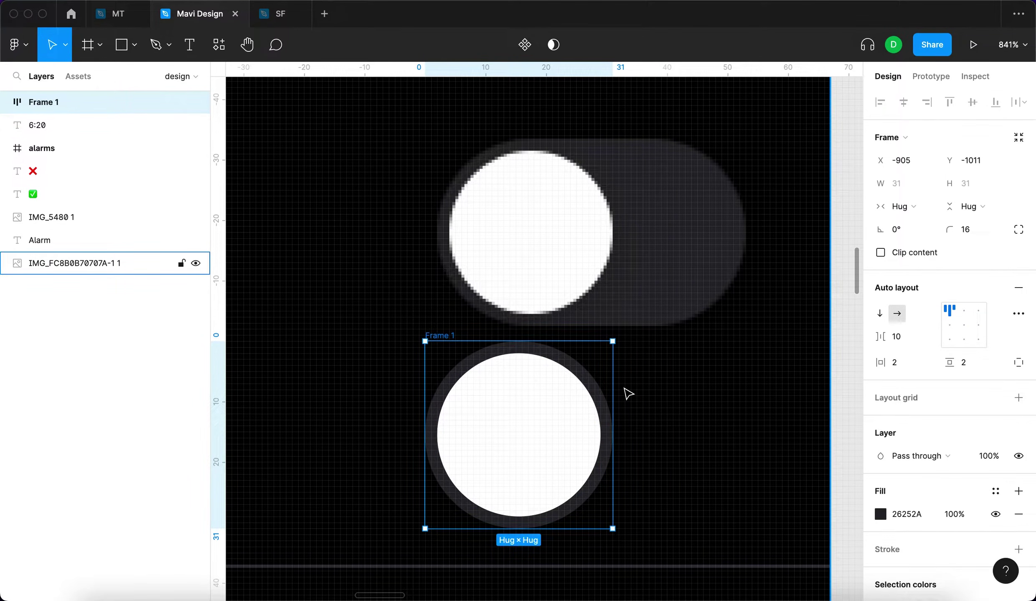
pyautogui.moveTo(439, 340); pyautogui.dragTo(462, 346)
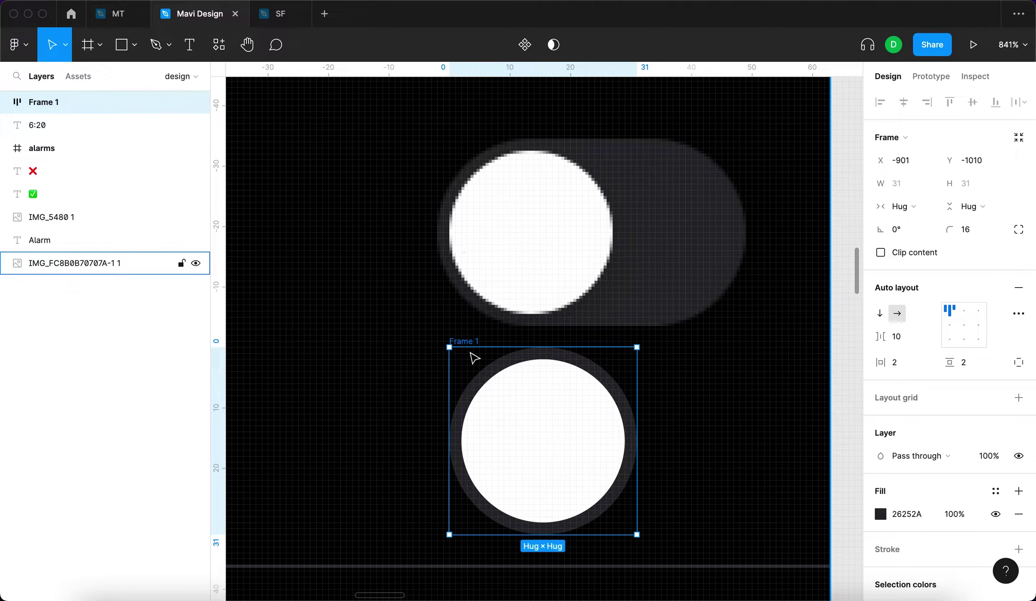
pyautogui.moveTo(461, 341); pyautogui.dragTo(449, 206)
pyautogui.scroll(10, 437, 238)
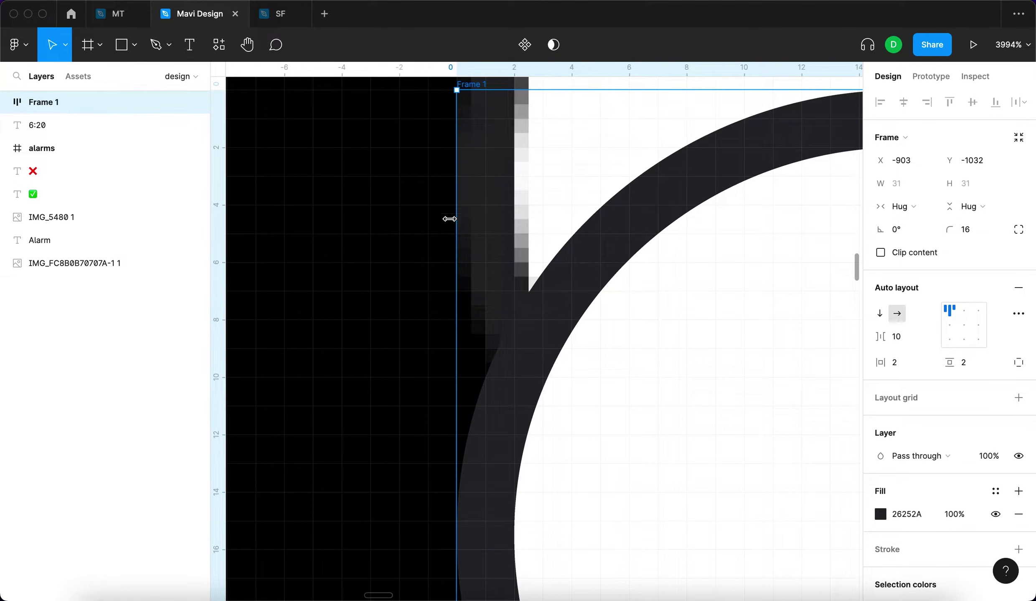
pyautogui.scroll(-10, 461, 186)
pyautogui.moveTo(472, 165); pyautogui.dragTo(476, 264)
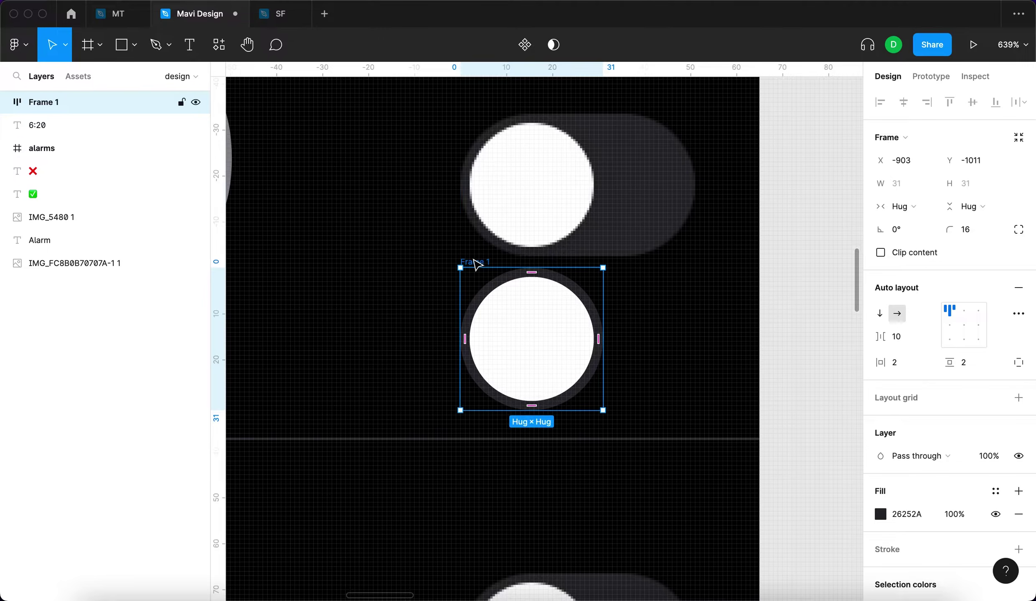
# Widen the frame to 51 so its right edge lines up with the screenshot's toggle track.
pyautogui.moveTo(607, 289); pyautogui.dragTo(640, 291)
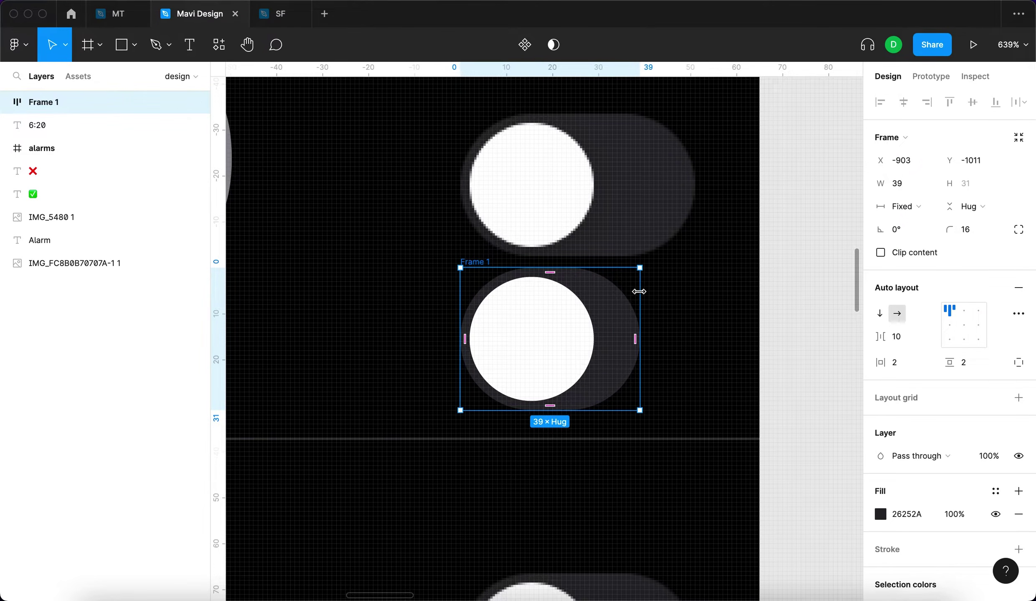
pyautogui.doubleClick(502, 346)
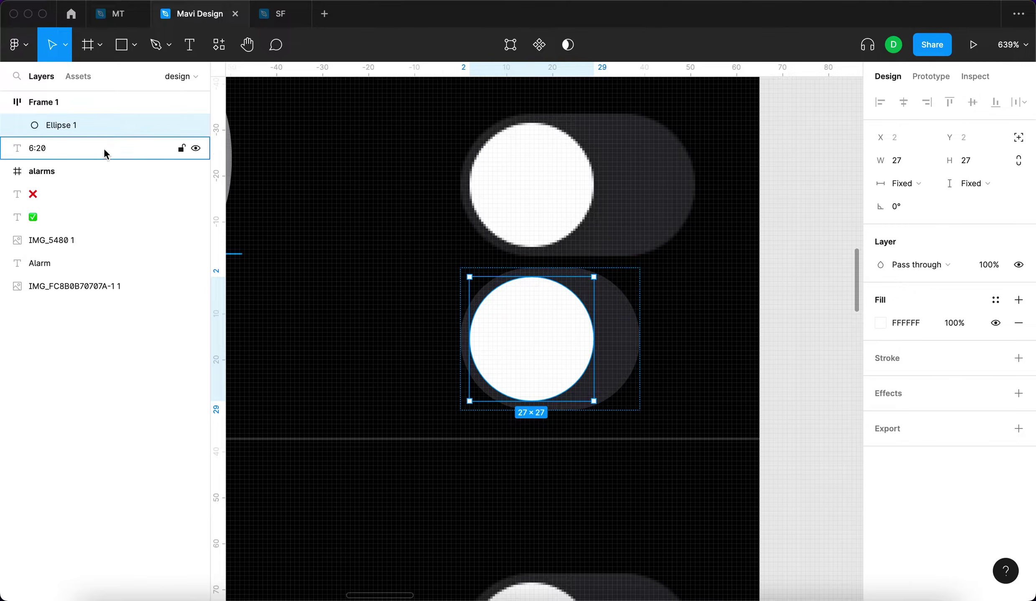
pyautogui.click(24, 103)
pyautogui.moveTo(640, 310); pyautogui.dragTo(694, 301)
pyautogui.scroll(2, 686, 176)
pyautogui.scroll(5, 691, 179)
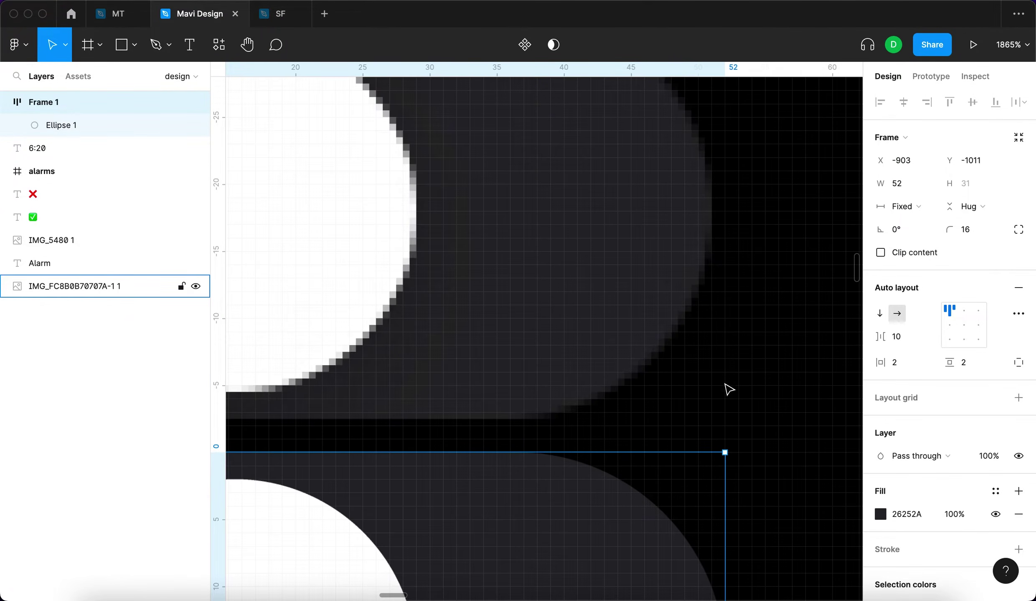
pyautogui.scroll(-2, 727, 418)
pyautogui.moveTo(719, 493); pyautogui.dragTo(704, 493)
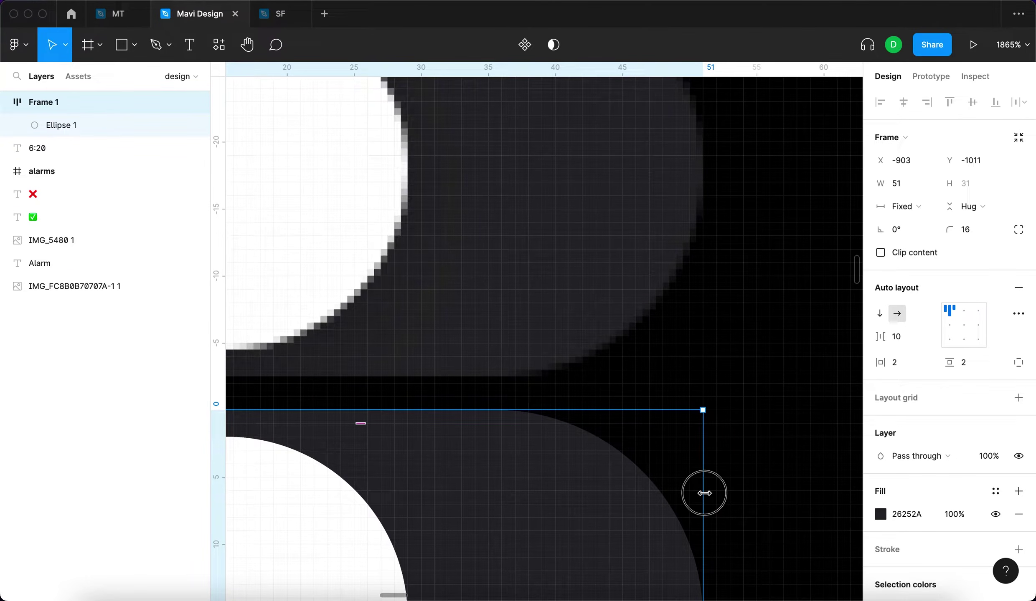
pyautogui.scroll(-5, 655, 406)
pyautogui.scroll(-3, 749, 423)
# Rename the toggle's auto layout frame as "toggle button".
pyautogui.click(749, 423)
pyautogui.click(645, 386)
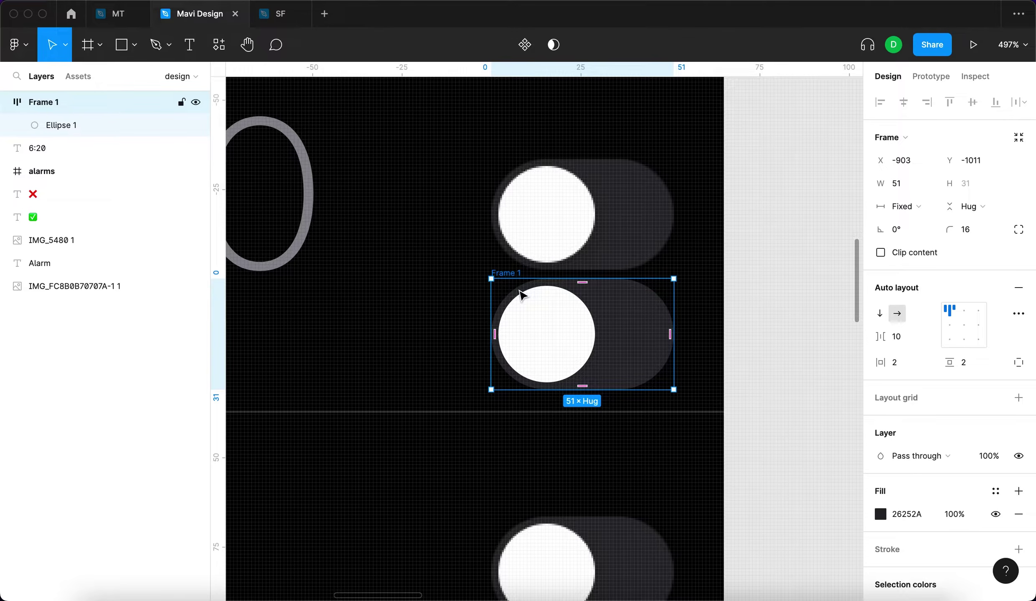
pyautogui.press('super+r')
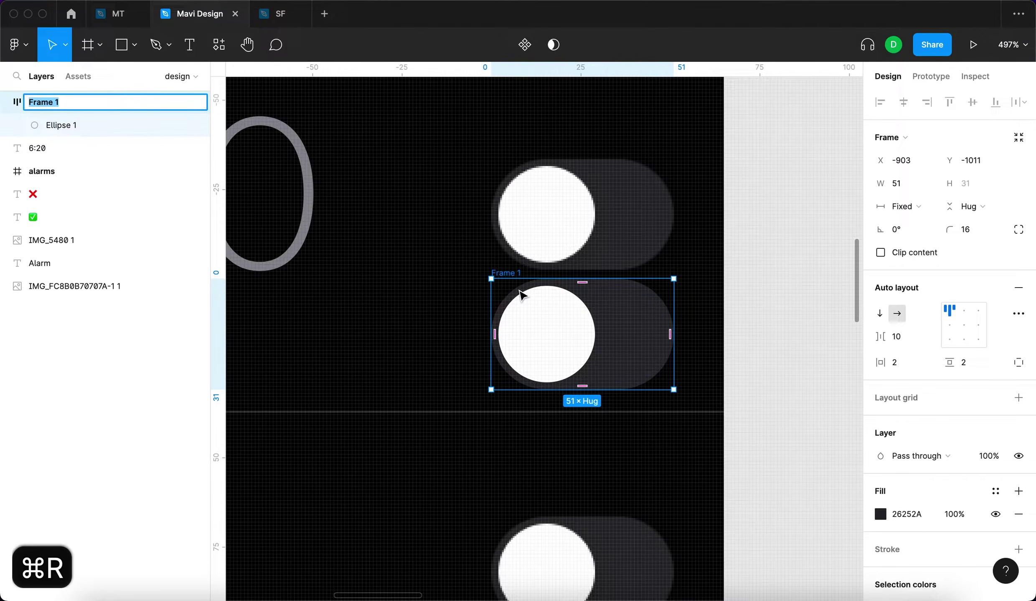
pyautogui.write('toggle button')
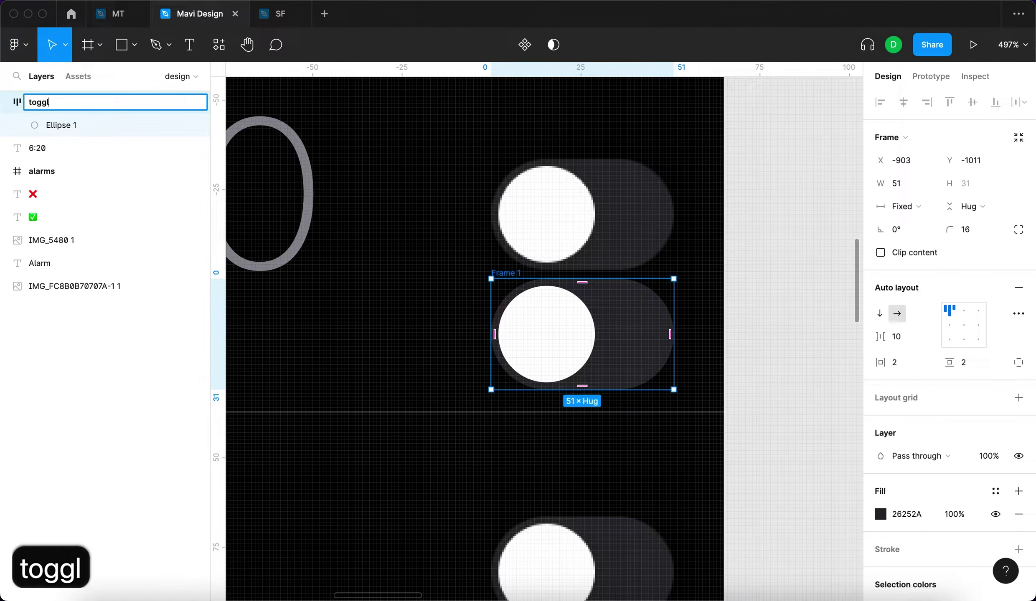
pyautogui.press('Return')
# Move the toggle button frame into the empty space beside the screenshot's 6:30 toggle, at X -975, Y -942.
pyautogui.moveTo(522, 272)
pyautogui.mouseDown()
pyautogui.moveTo(481, 273)
pyautogui.moveTo(525, 273)
pyautogui.mouseUp()
pyautogui.scroll(-10, 525, 273)
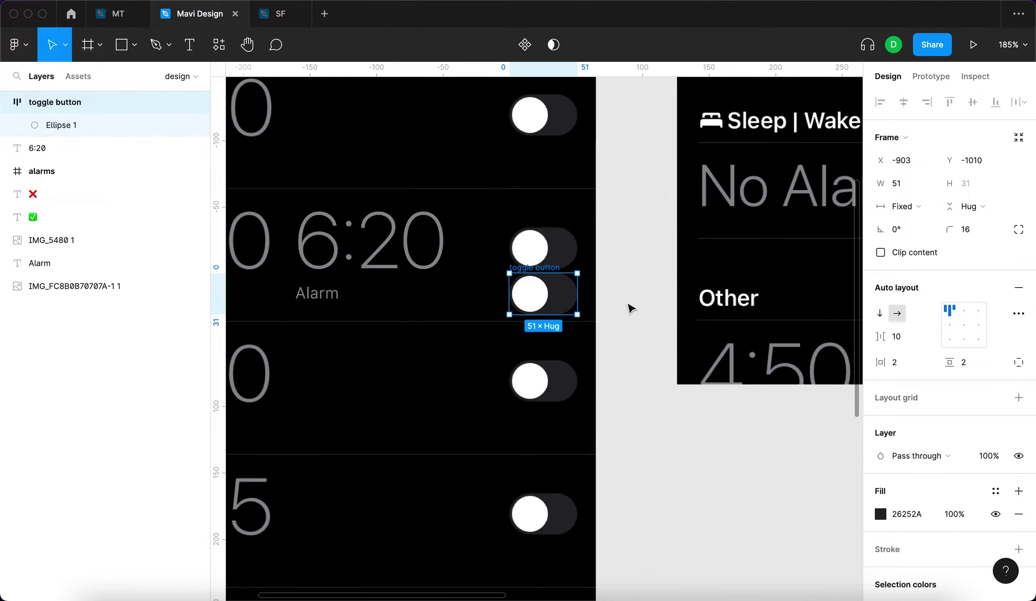
pyautogui.scroll(5, 596, 282)
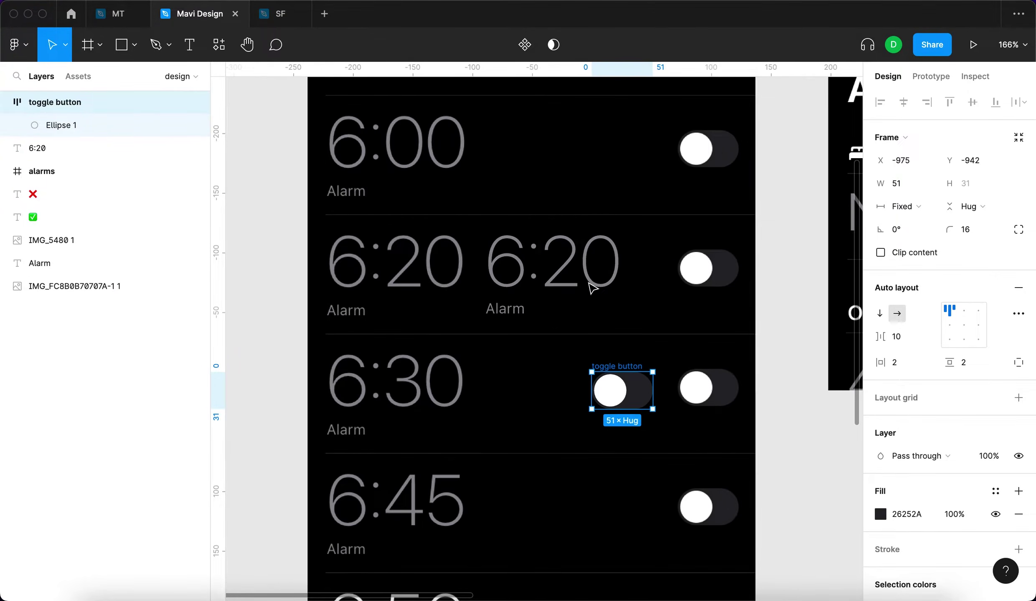
# Wrap the recreated 6:20 text and its Alarm label in a vertical auto layout frame and shift it to Y -1069.
pyautogui.click(577, 276)
pyautogui.keyDown('shift'); pyautogui.click(507, 311); pyautogui.keyUp('shift')
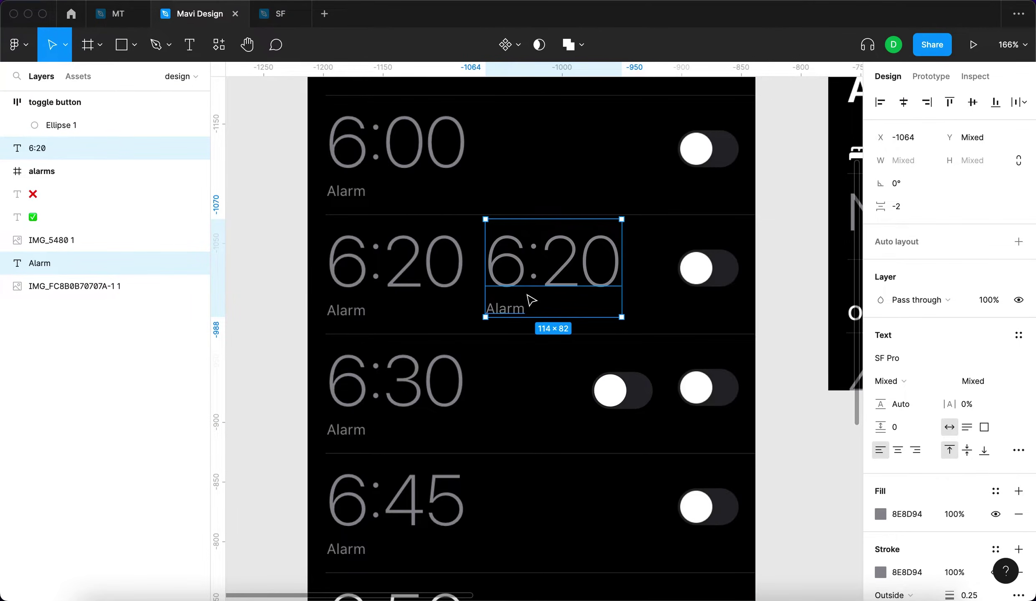
pyautogui.hotkey('shift', 'a')
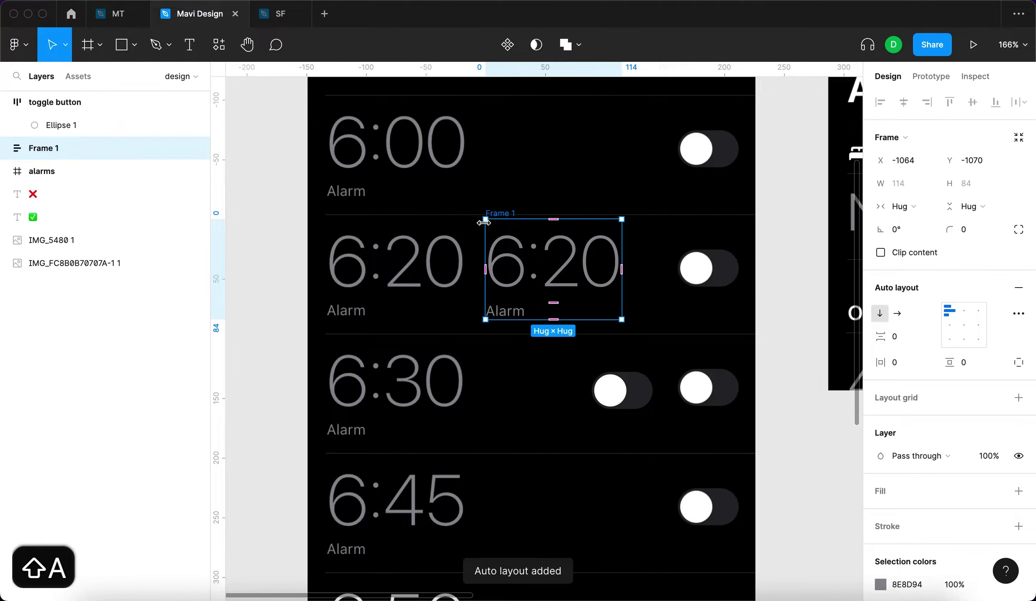
pyautogui.moveTo(507, 216)
pyautogui.mouseDown()
pyautogui.moveTo(490, 211)
pyautogui.moveTo(507, 218)
pyautogui.mouseUp()
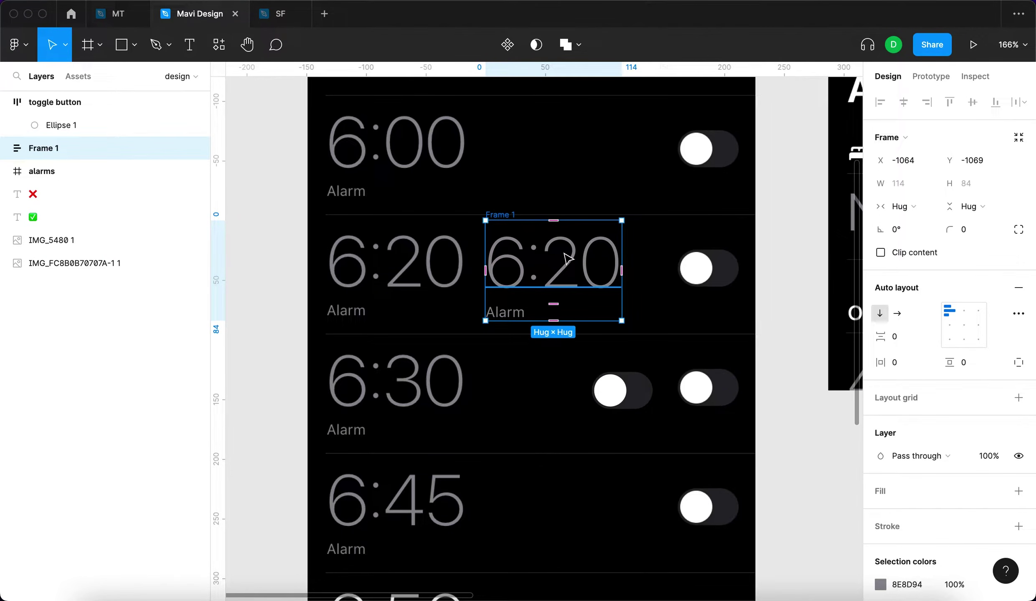
# Rename the new text frame as "time and label".
pyautogui.press('super+r')
pyautogui.write('time ')
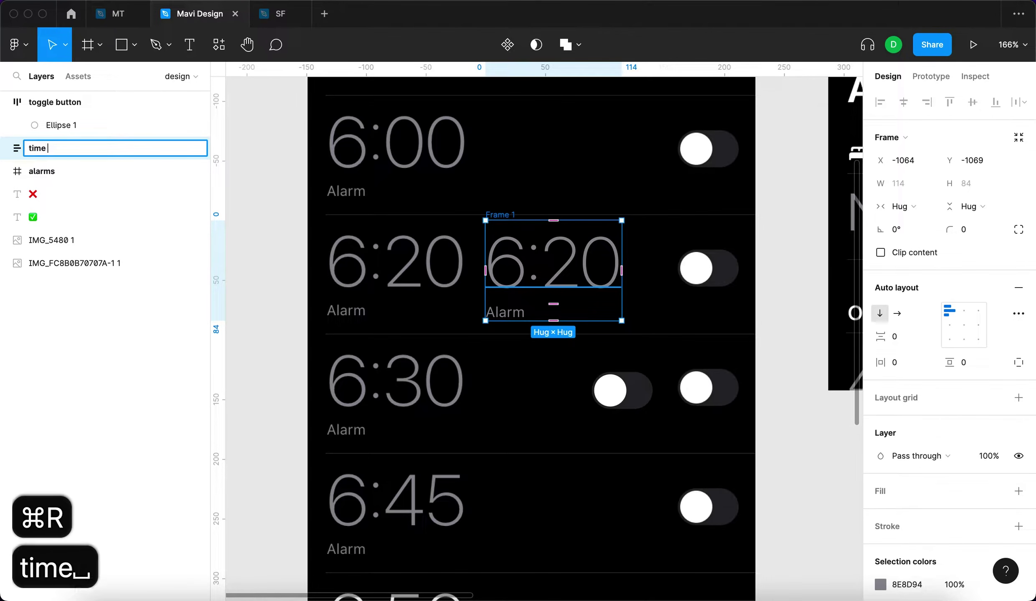
pyautogui.write('and label')
pyautogui.press('Return')
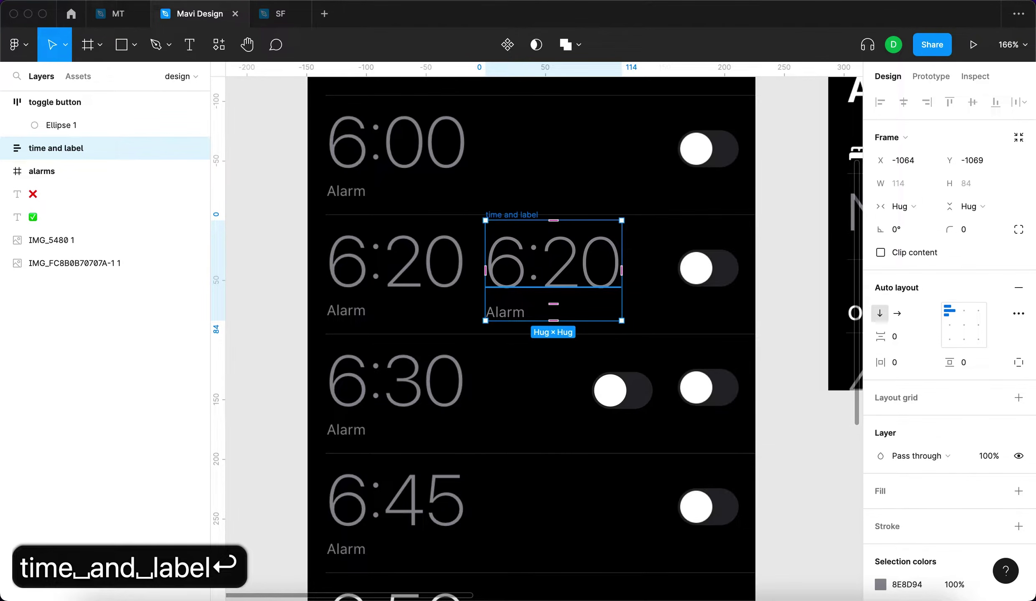
# Move the time and label frame over the screenshot's 6:30 row so the digits overlap, at X -1197, Y -970.
pyautogui.moveTo(505, 217); pyautogui.dragTo(342, 353)
pyautogui.scroll(5, 343, 353)
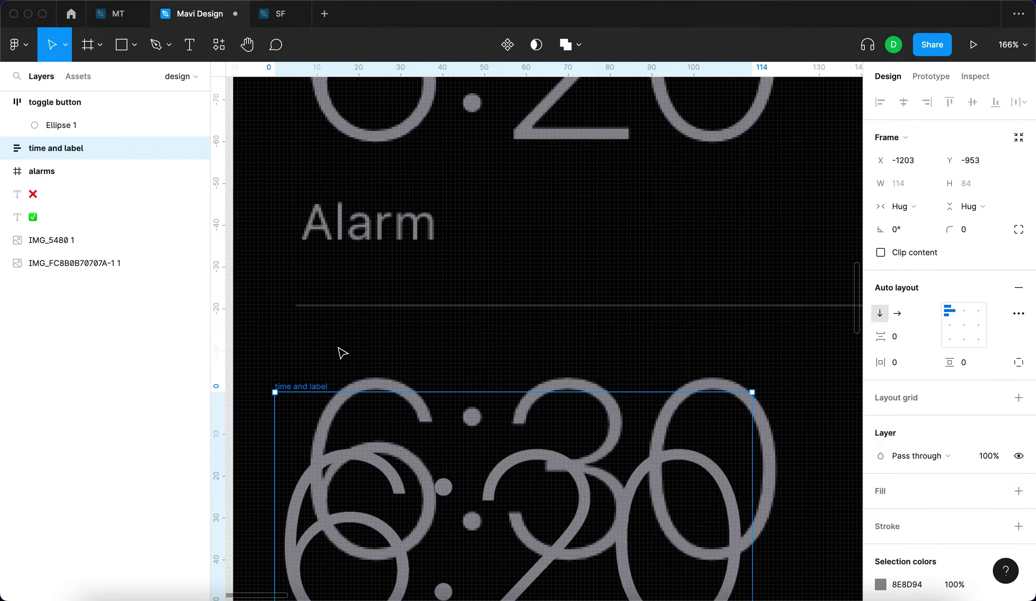
pyautogui.press('Up')
pyautogui.hotkey('shift', 'Up')
pyautogui.hotkey('shift', 'Up')
pyautogui.press('Right')
pyautogui.press('Right')
pyautogui.press('Right')
pyautogui.press('Right')
pyautogui.press('Right')
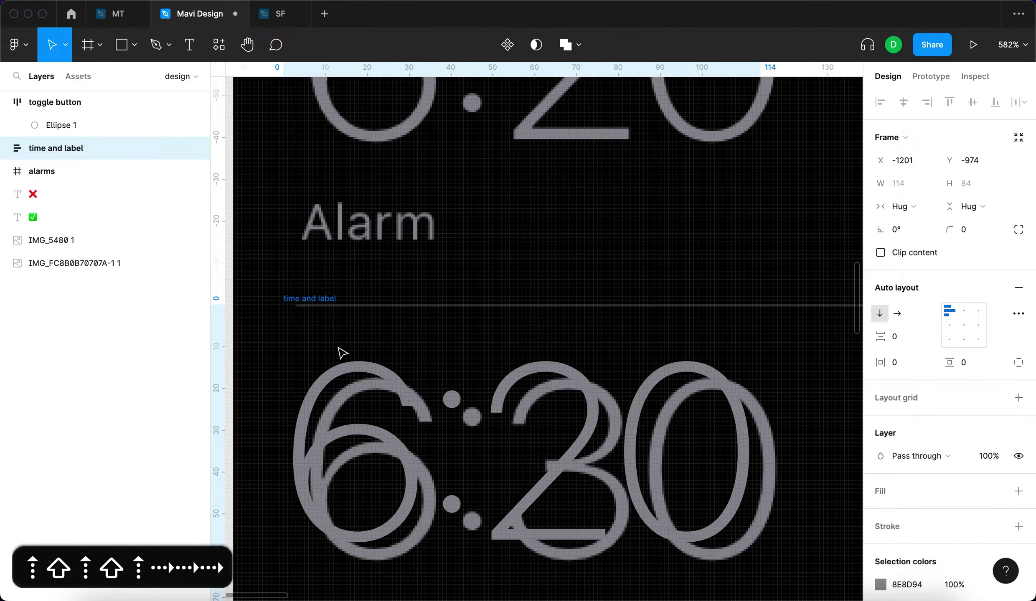
pyautogui.press('Down')
pyautogui.press('Down')
pyautogui.press('Down')
pyautogui.press('Down')
pyautogui.press('Down')
pyautogui.scroll(-4, 343, 353)
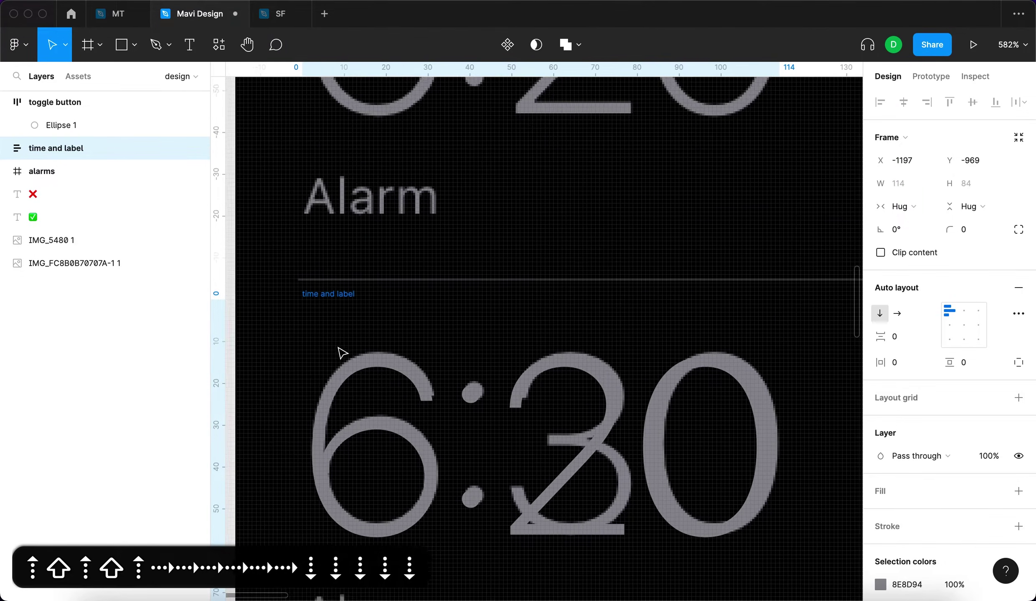
pyautogui.press('Up')
# Try adjusting the vertical gap between the 6:20 text and the Alarm label inside the frame.
pyautogui.scroll(-5, 341, 353)
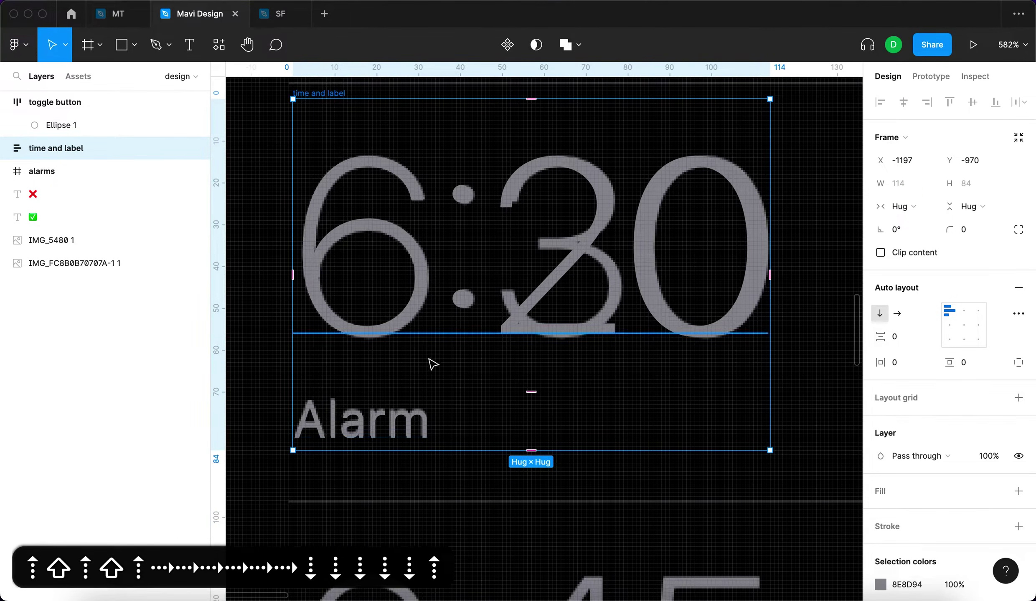
pyautogui.click(378, 367)
pyautogui.press('Down')
pyautogui.press('Up')
pyautogui.press('Down')
pyautogui.press('Up')
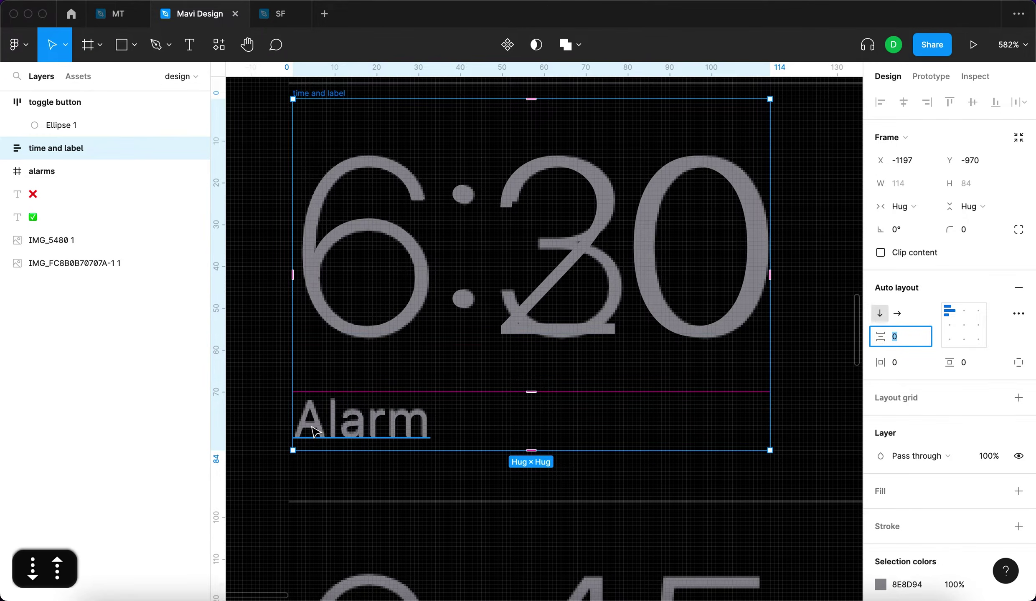
# Set the 6:20 text's line height to 69 so the Alarm label moves closer to the screenshot's label.
pyautogui.scroll(5, 317, 424)
pyautogui.scroll(-5, 358, 415)
pyautogui.click(430, 285)
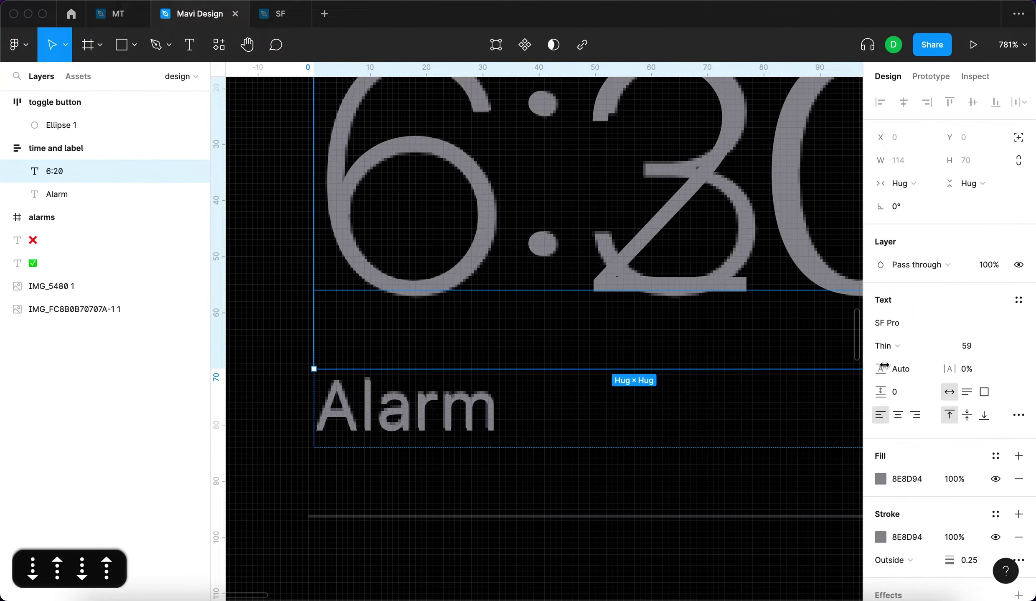
pyautogui.click(906, 369)
pyautogui.press('Down')
pyautogui.press('Down')
pyautogui.press('Down')
pyautogui.press('Up')
pyautogui.press('Up')
pyautogui.press('Down')
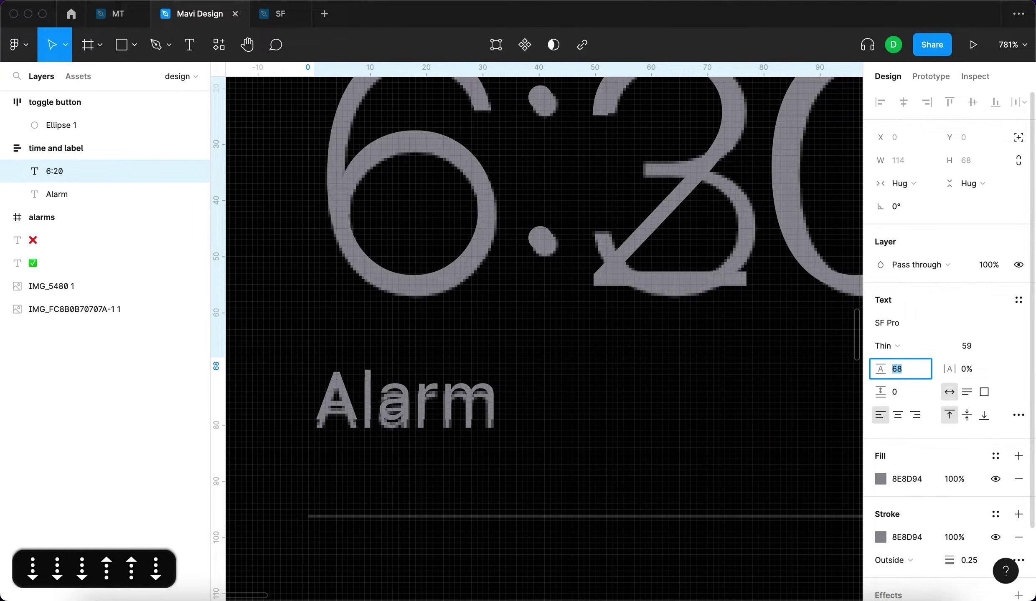
pyautogui.press('Up')
pyautogui.press('Return')
pyautogui.press('Down')
pyautogui.press('super+z')
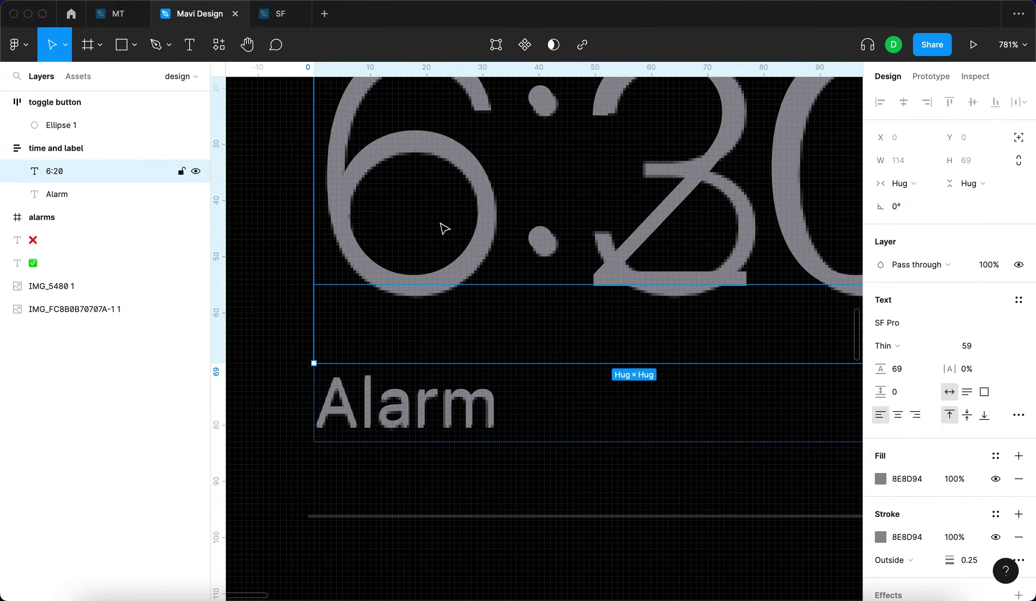
# Try a gap of -2 between the items of the time and label frame.
pyautogui.scroll(-4, 440, 223)
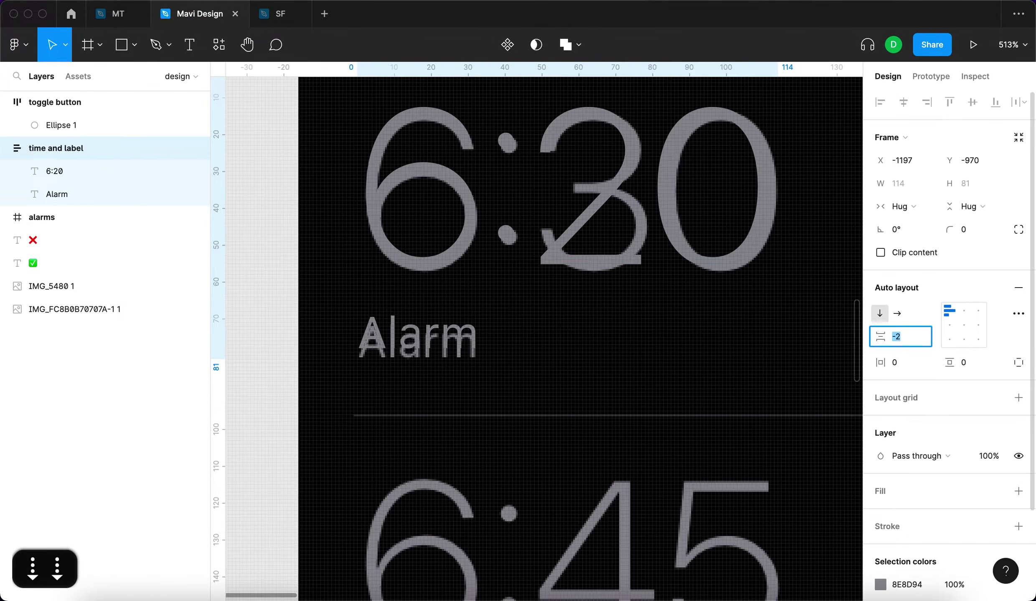
pyautogui.press('Down')
pyautogui.press('Down')
pyautogui.press('Up')
pyautogui.press('Up')
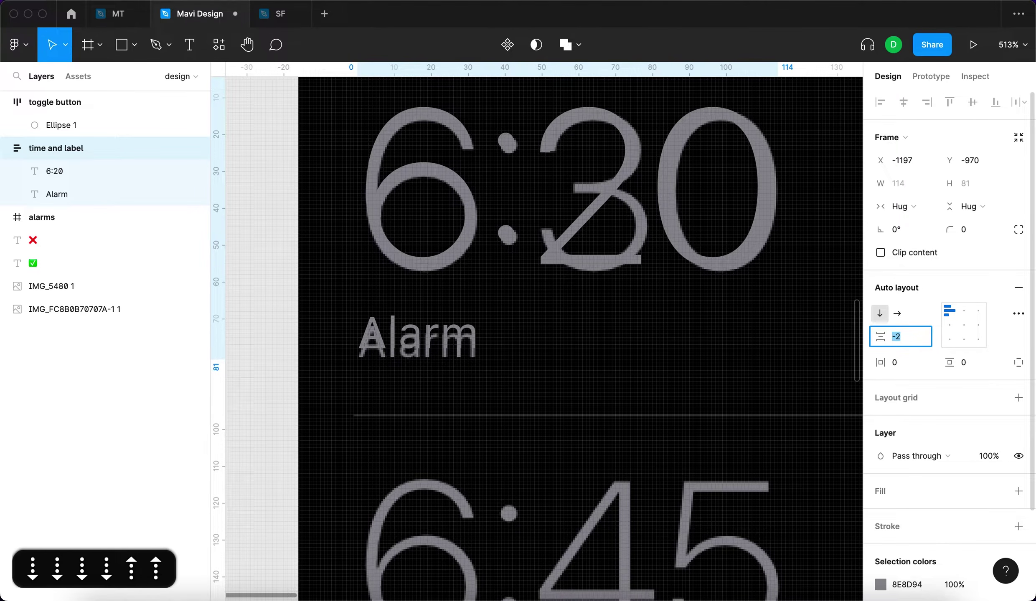
pyautogui.press('Up')
pyautogui.press('Up')
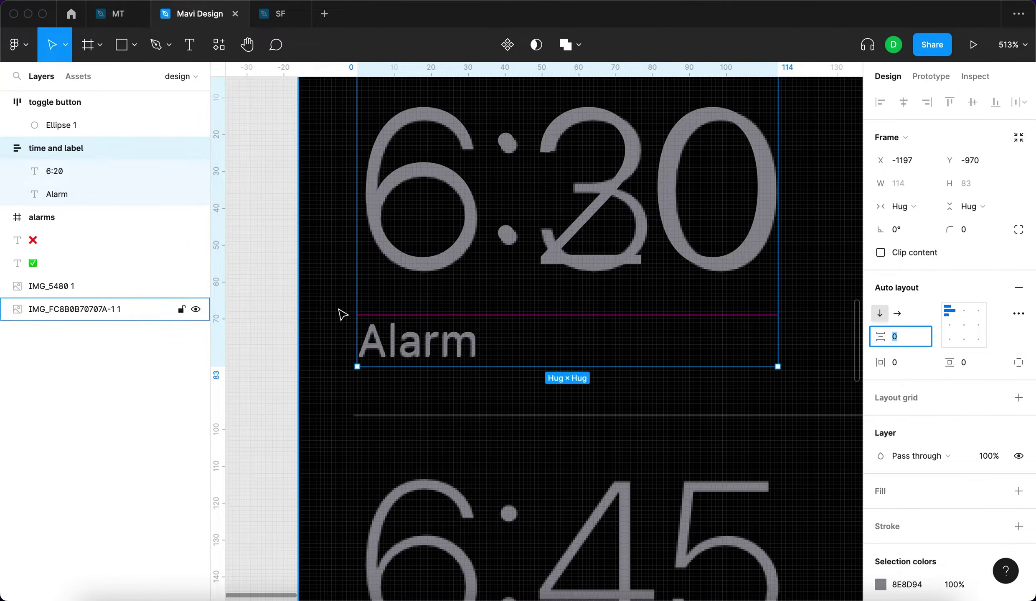
# Compare line heights of 69 and 70 on the 6:20 text, keep 69, and nudge its parent frame down to Y -969.
pyautogui.doubleClick(448, 238)
pyautogui.click(896, 369)
pyautogui.press('Up')
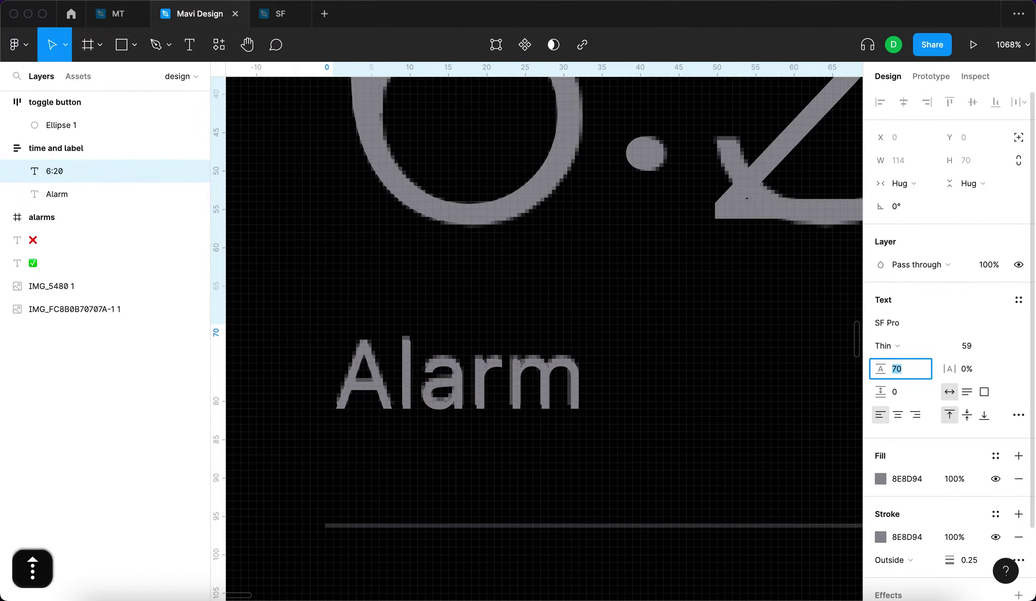
pyautogui.press('Down')
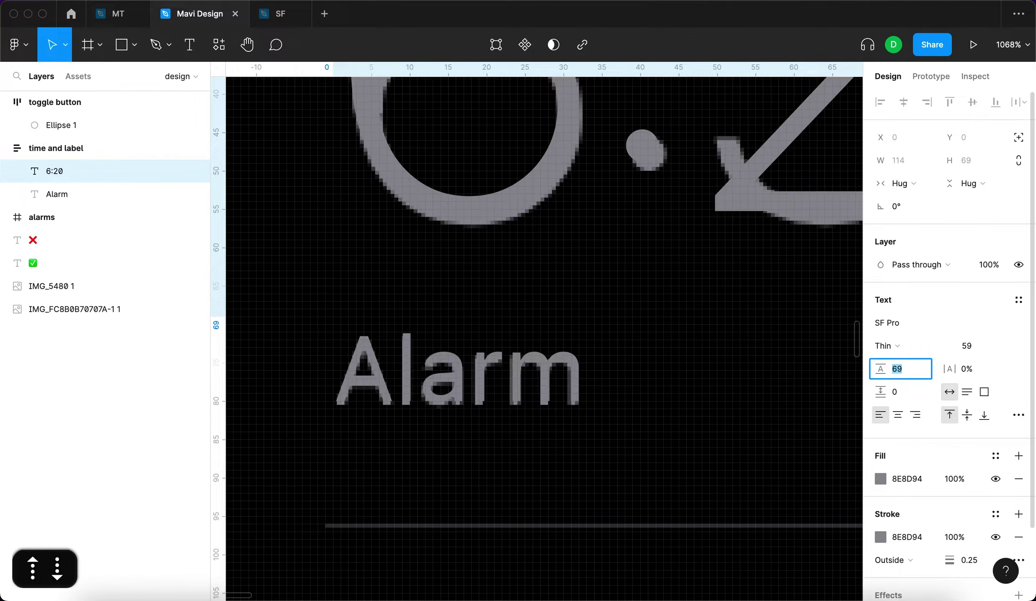
pyautogui.press('Up')
pyautogui.press('Down')
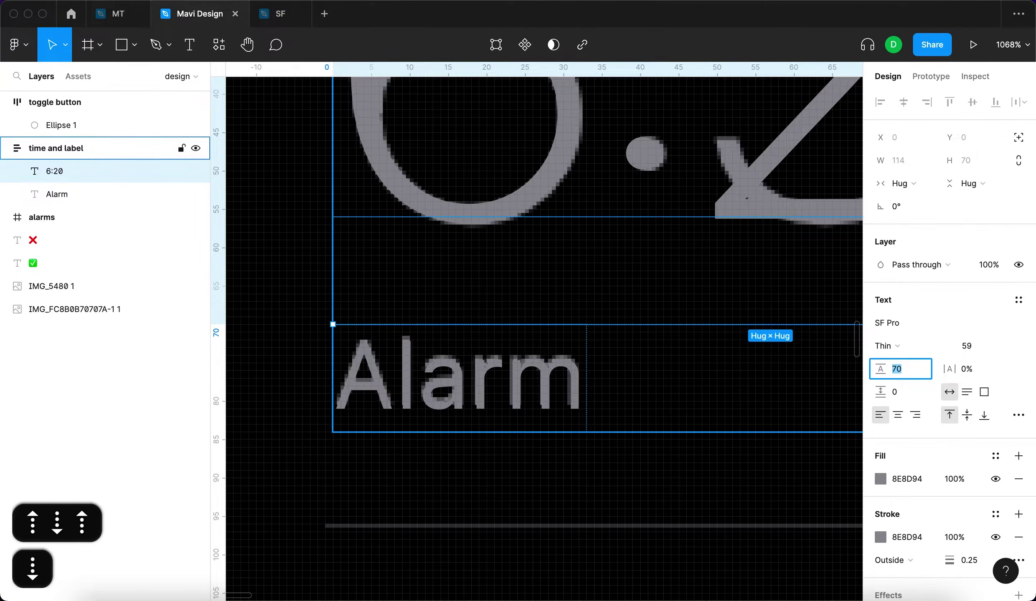
pyautogui.press('Return')
pyautogui.hotkey('shift', 'Return')
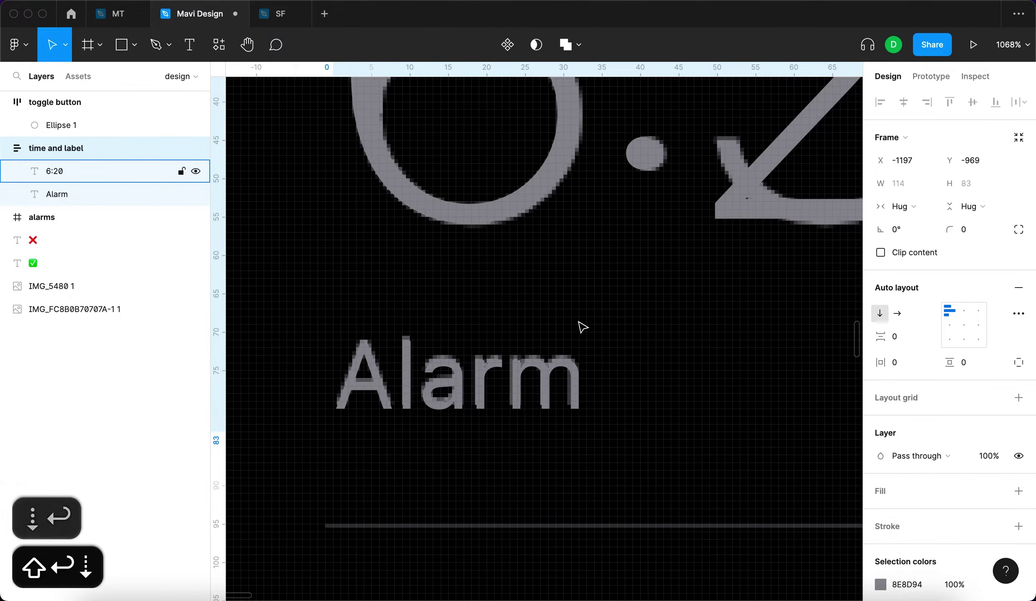
# Move the time and label frame off the 6:30 row into the empty space beside the screenshot's 6:20, at X -1071, Y -1052.
pyautogui.scroll(-5, 578, 326)
pyautogui.hscroll(5, 669, 279)
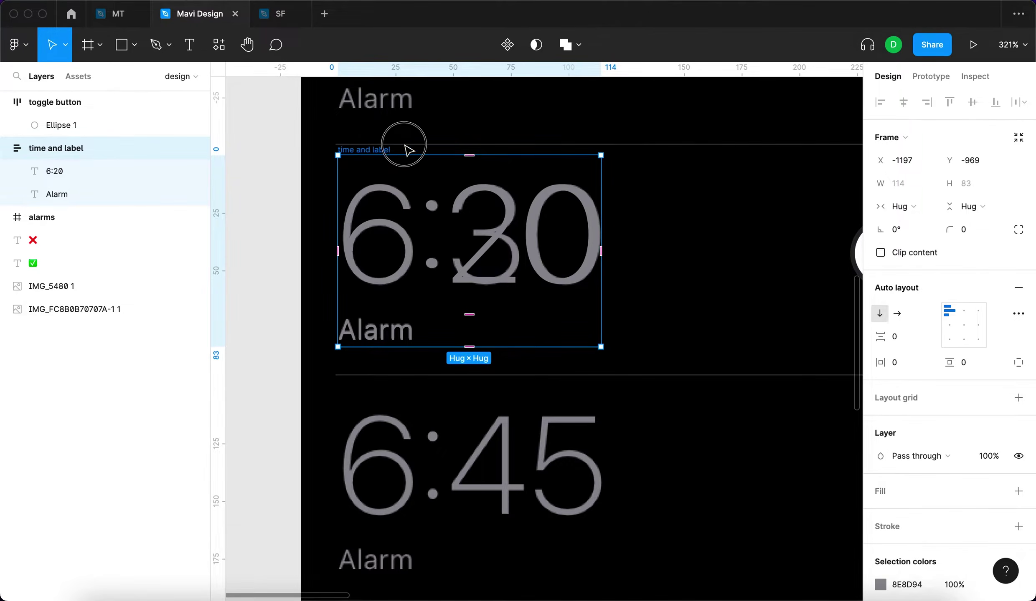
pyautogui.moveTo(408, 151); pyautogui.dragTo(633, 150)
pyautogui.hscroll(5, 633, 150)
pyautogui.click(661, 284)
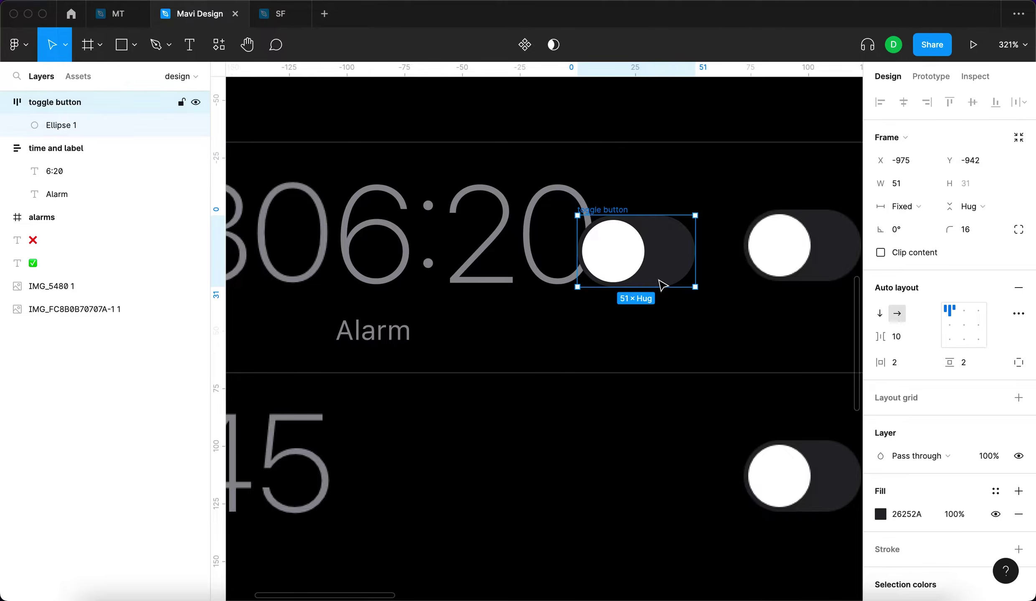
pyautogui.scroll(-5, 661, 285)
pyautogui.click(527, 233)
pyautogui.click(69, 156)
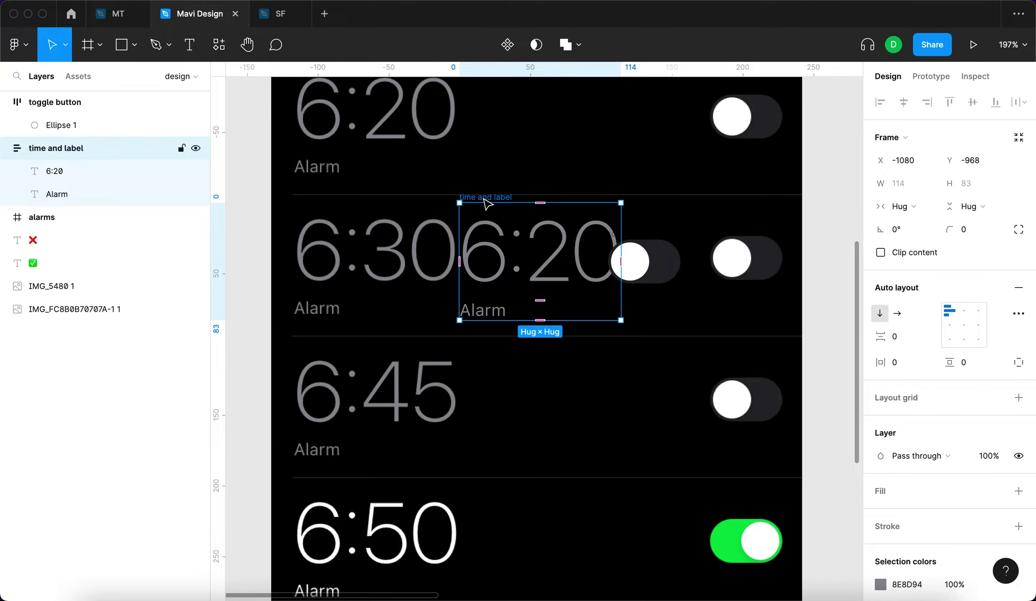
pyautogui.moveTo(487, 203); pyautogui.dragTo(495, 244)
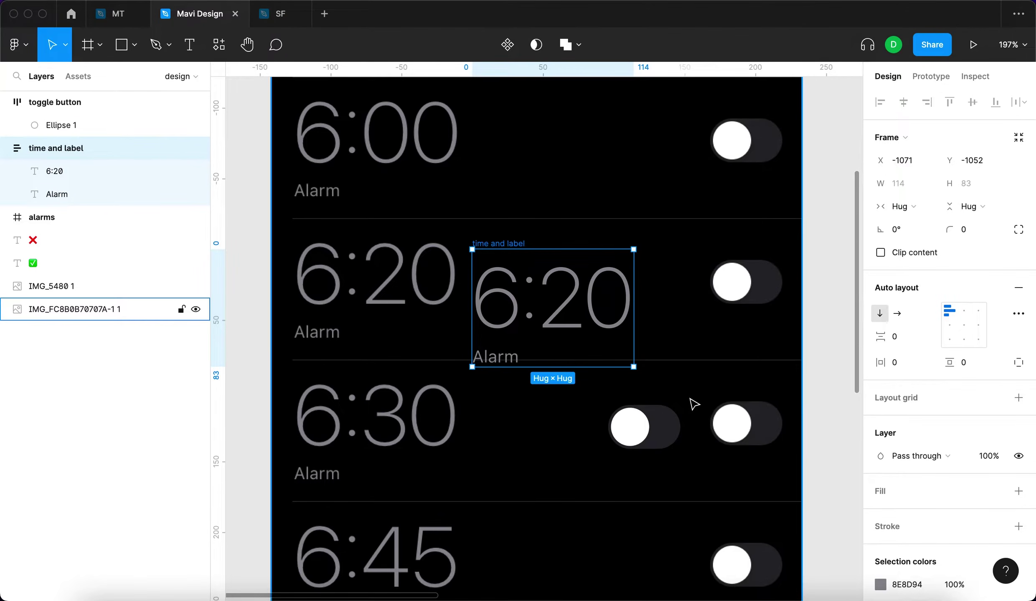
# Combine the time and label frame and the toggle button in one auto layout frame with horizontal direction.
pyautogui.keyDown('shift'); pyautogui.click(46, 105); pyautogui.keyUp('shift')
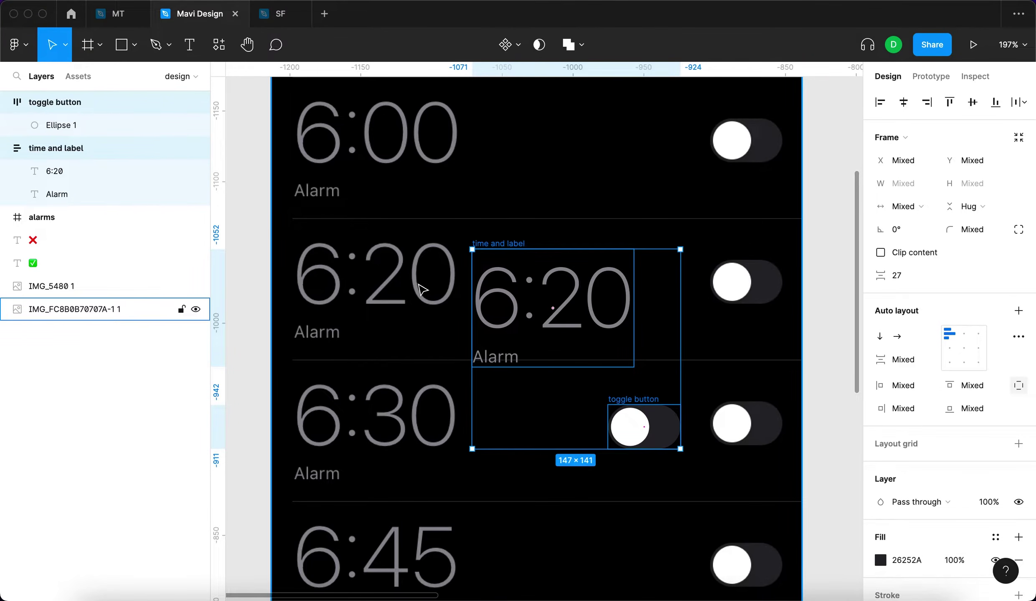
pyautogui.hotkey('shift', 'a')
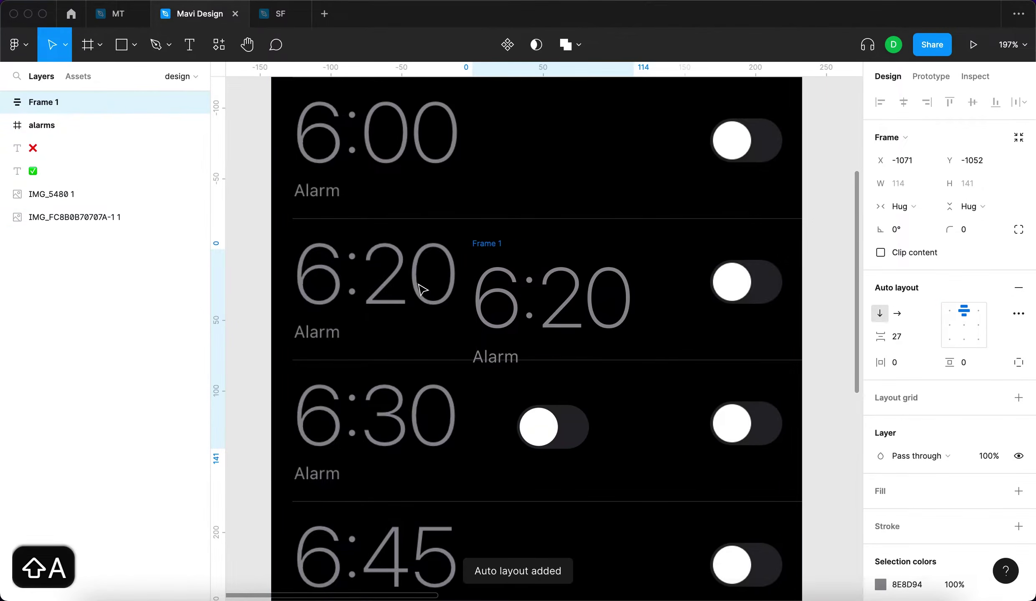
pyautogui.click(894, 313)
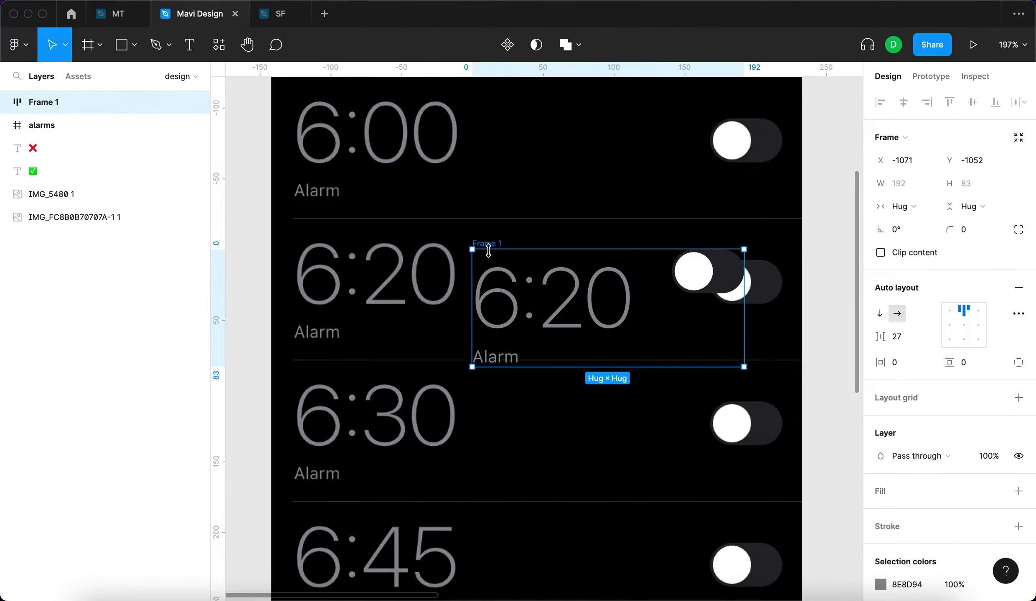
# Center-align the combined frame's items and move it onto the blank canvas beside the alarm screenshot.
pyautogui.moveTo(485, 249); pyautogui.dragTo(237, 288)
pyautogui.scroll(-5, 480, 319)
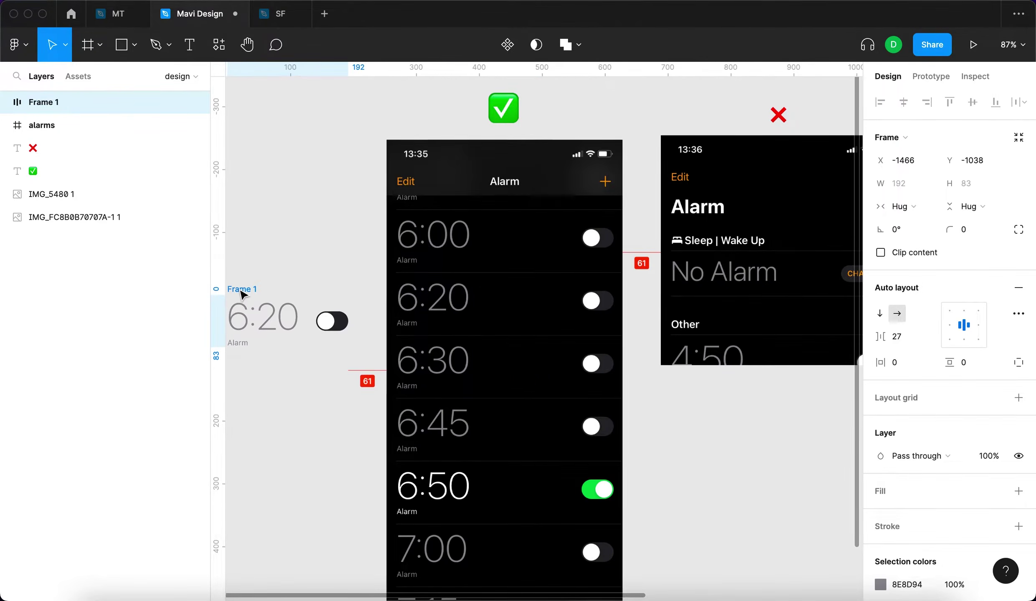
pyautogui.hscroll(-4, 242, 295)
pyautogui.hscroll(-2, 242, 295)
pyautogui.scroll(-1, 242, 294)
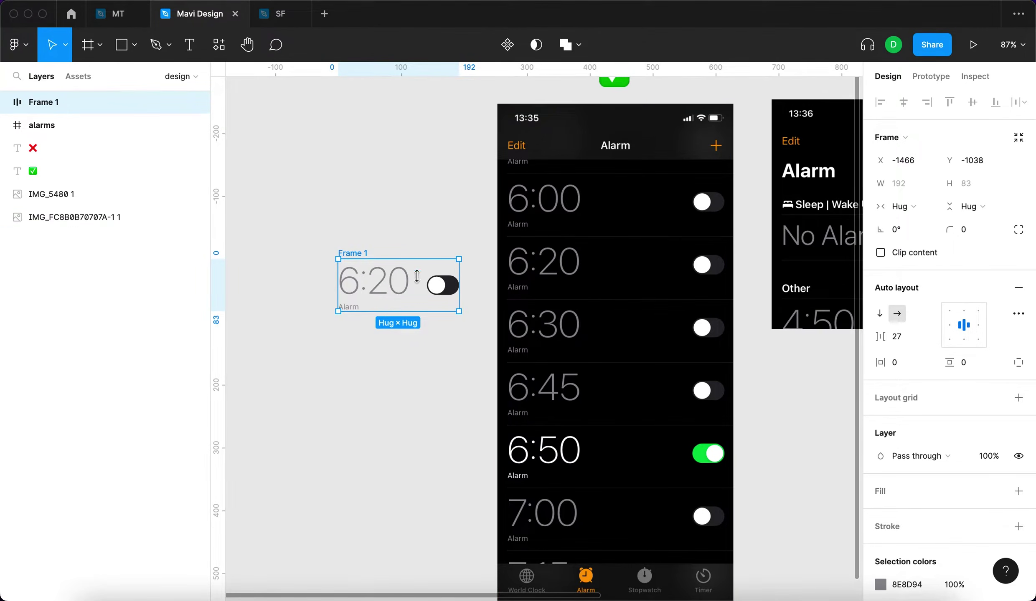
# Place the combined frame over the screenshot's 6:20 row with its digits and label aligned, at X -1197, Y -1069.
pyautogui.scroll(5, 395, 271)
pyautogui.scroll(-5, 454, 225)
pyautogui.moveTo(393, 228); pyautogui.dragTo(534, 193)
pyautogui.scroll(5, 539, 229)
pyautogui.scroll(5, 573, 198)
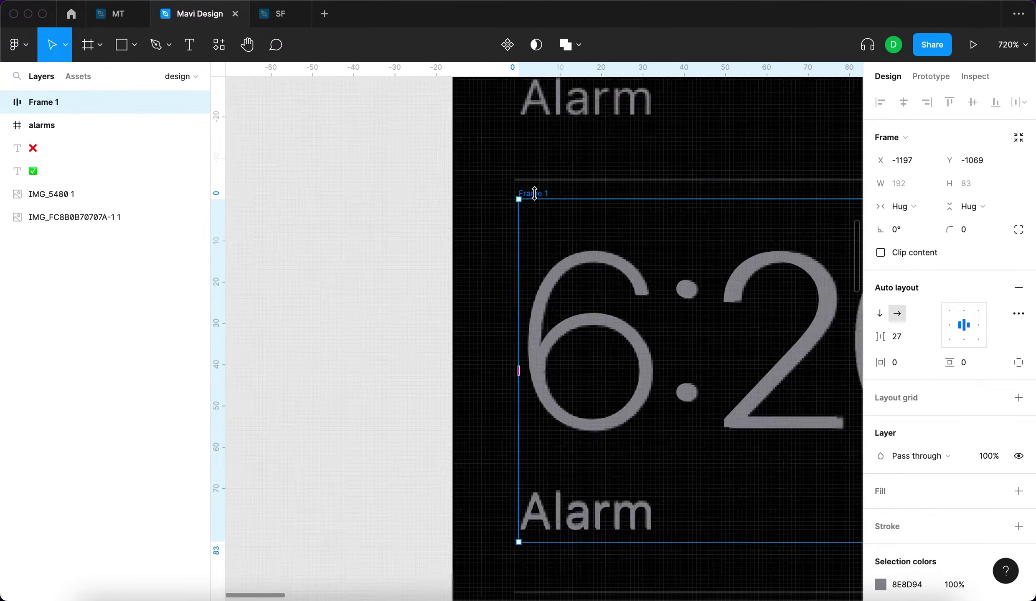
# Widen the combined frame to 346 so its right edge lines up with the screenshot's 6:20 toggle.
pyautogui.scroll(-5, 534, 193)
pyautogui.scroll(5, 777, 202)
pyautogui.moveTo(610, 198); pyautogui.dragTo(800, 204)
pyautogui.scroll(-5, 743, 211)
pyautogui.scroll(-5, 746, 215)
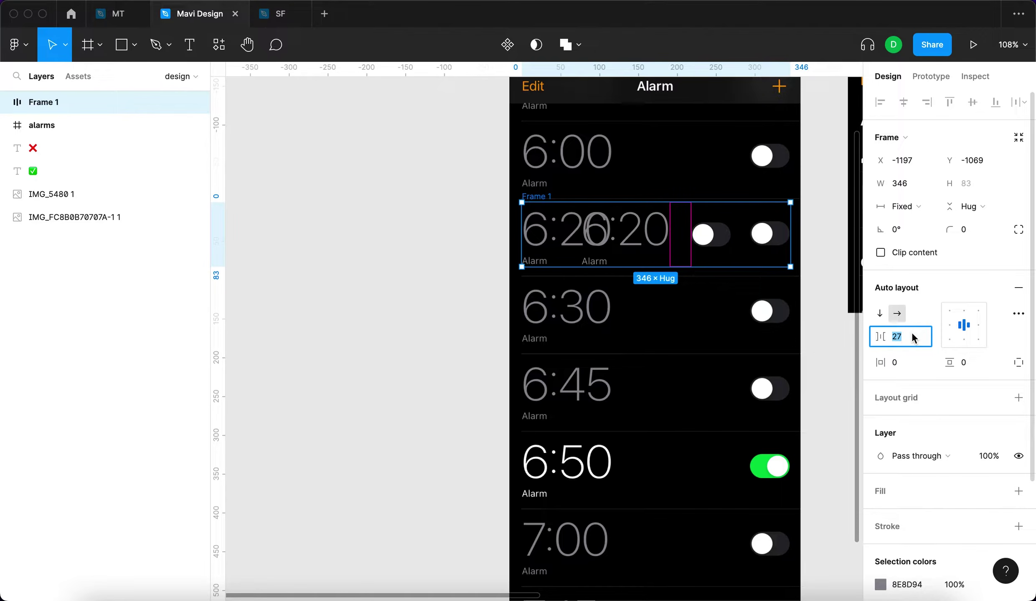
# Set the combined frame's auto layout spacing mode to Space between.
pyautogui.click(1018, 314)
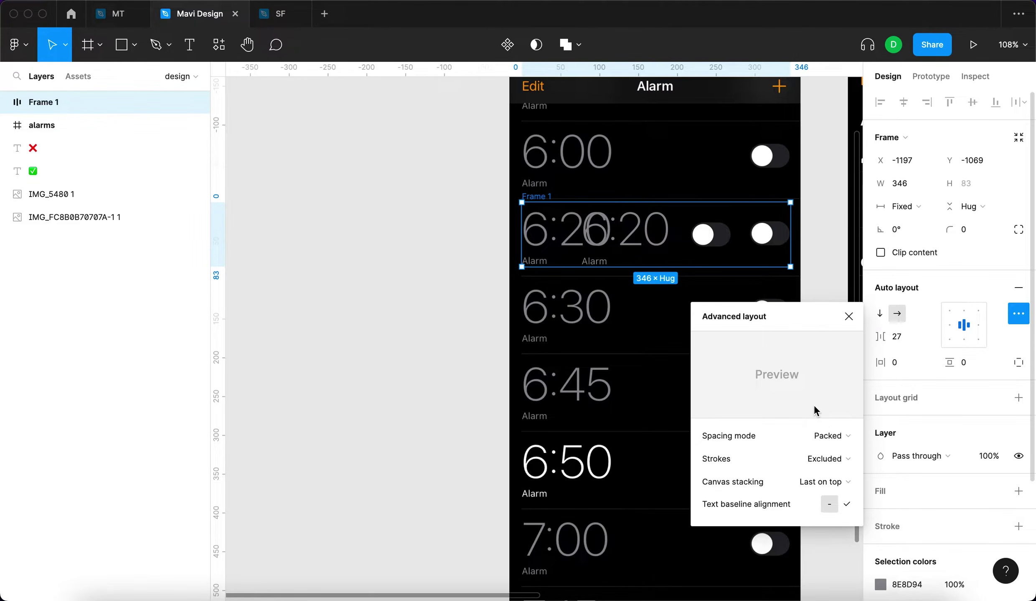
pyautogui.click(820, 458)
pyautogui.click(821, 456)
pyautogui.click(811, 435)
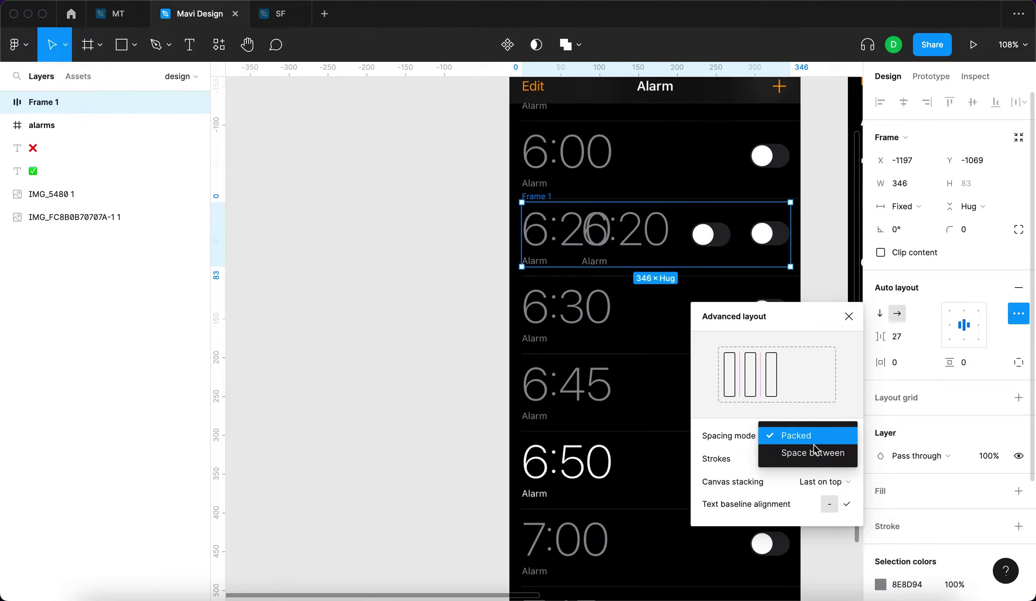
pyautogui.click(816, 453)
pyautogui.click(848, 316)
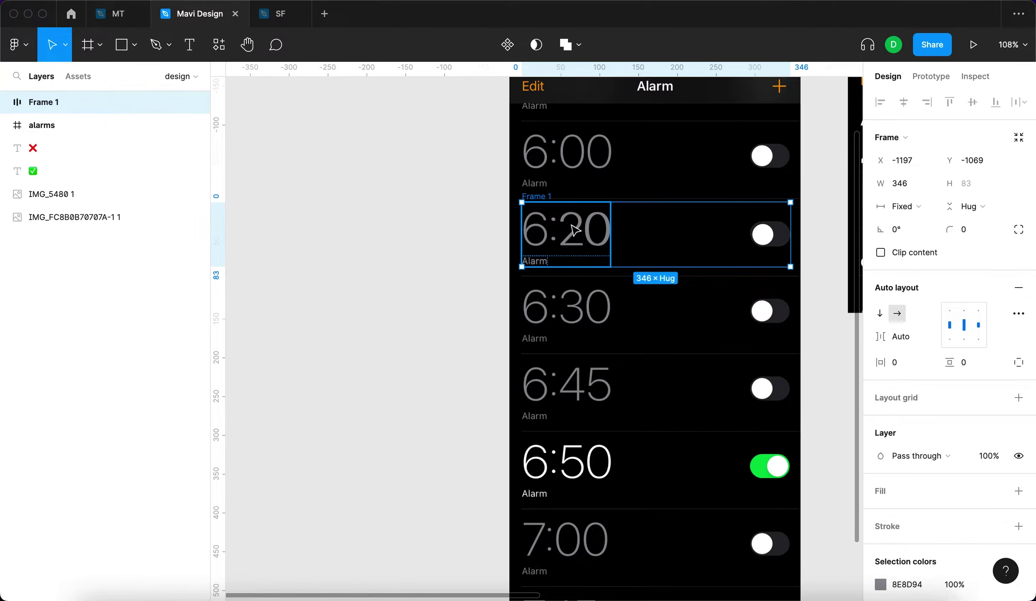
# Move the combined frame onto the blank canvas at X -1619, Y -1061 and rename it "text and button".
pyautogui.moveTo(541, 205); pyautogui.dragTo(235, 210)
pyautogui.hscroll(-5, 321, 336)
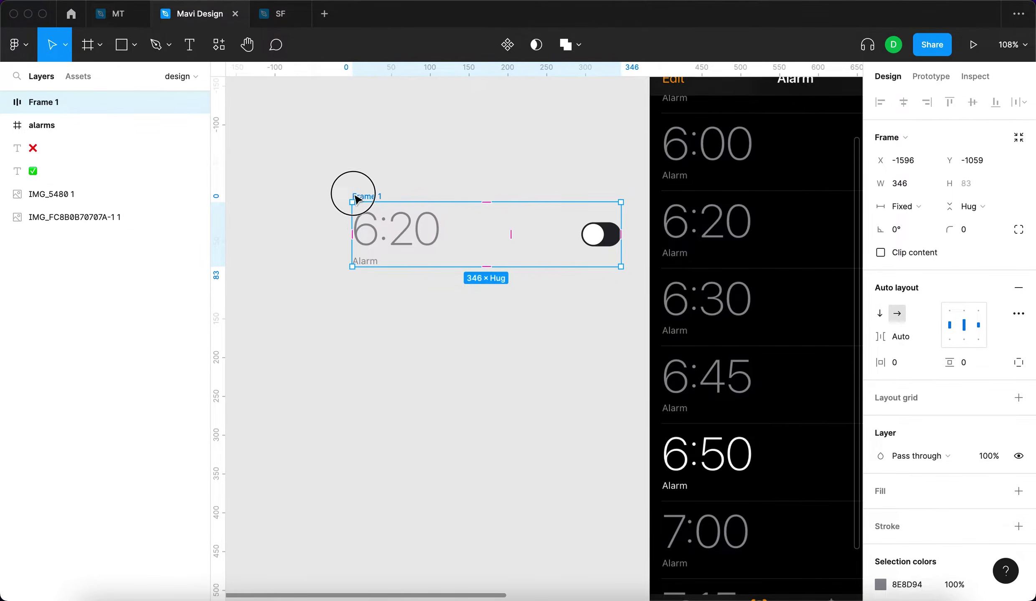
pyautogui.moveTo(358, 200); pyautogui.dragTo(347, 199)
pyautogui.hscroll(3, 491, 329)
pyautogui.press('super+r')
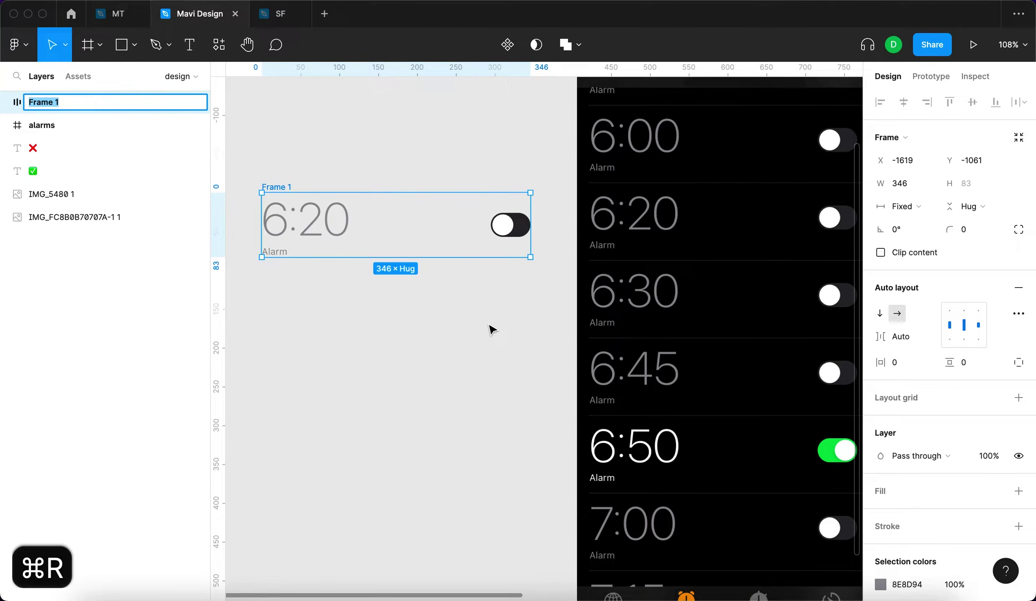
pyautogui.write('text and button')
pyautogui.press('Return')
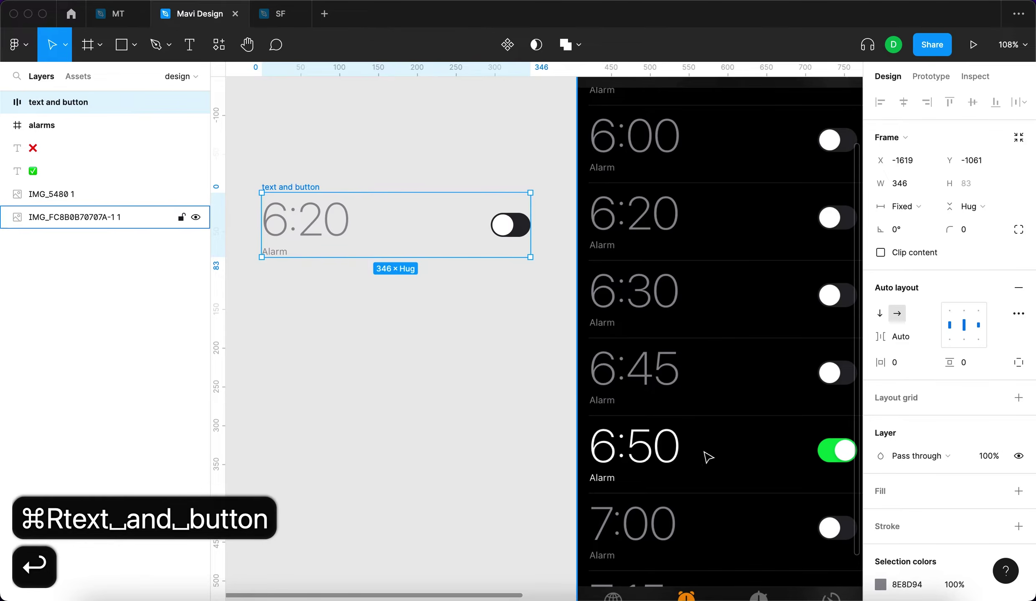
pyautogui.click(365, 351)
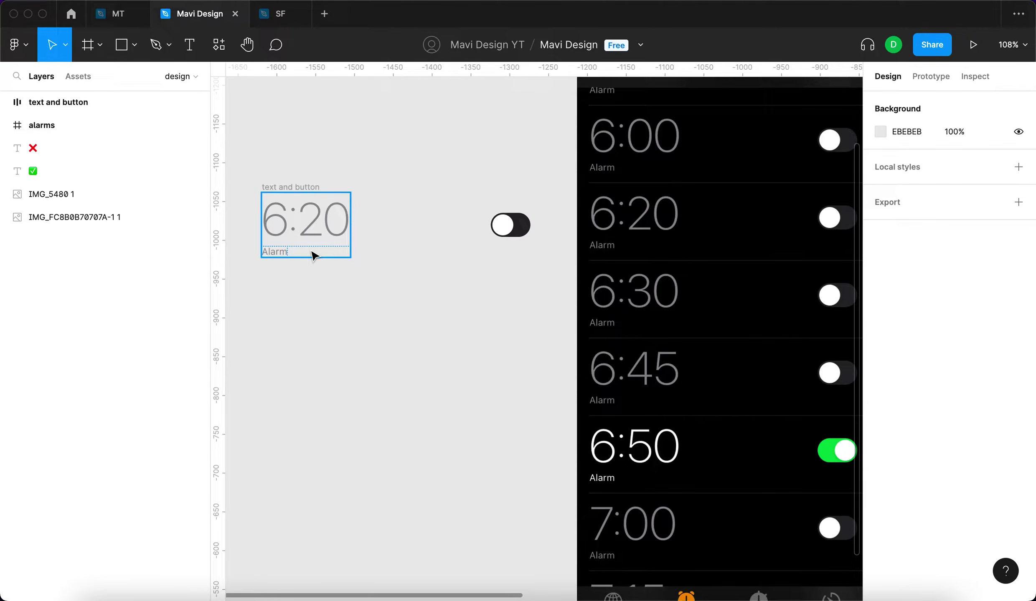
# Draw a horizontal line about 154.5 long below the text and button frame with the Pen tool and set its stroke to 0.5.
pyautogui.press('p')
pyautogui.click(315, 297)
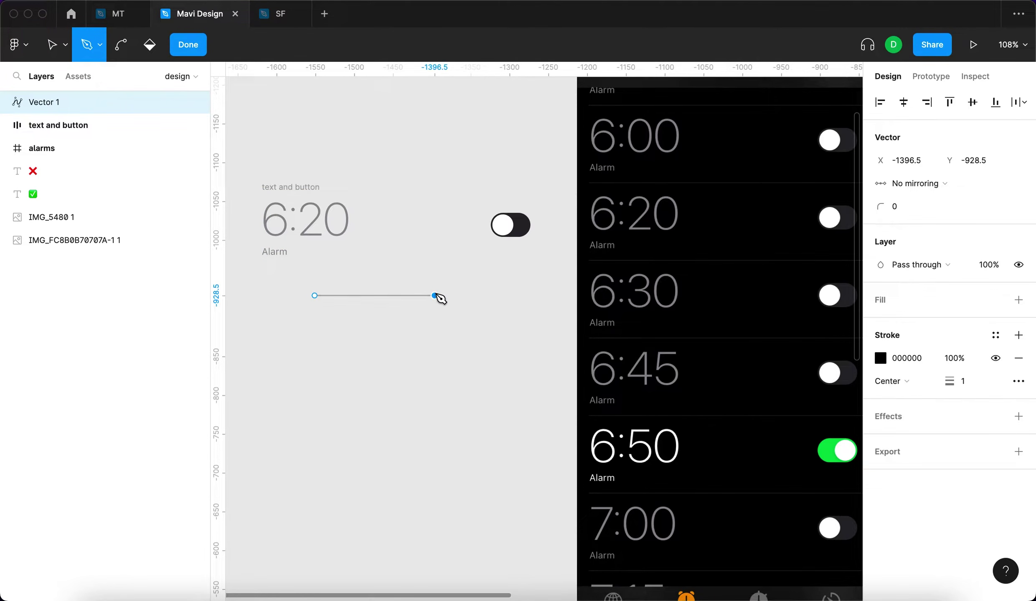
pyautogui.press('Return')
pyautogui.click(400, 304)
pyautogui.click(399, 297)
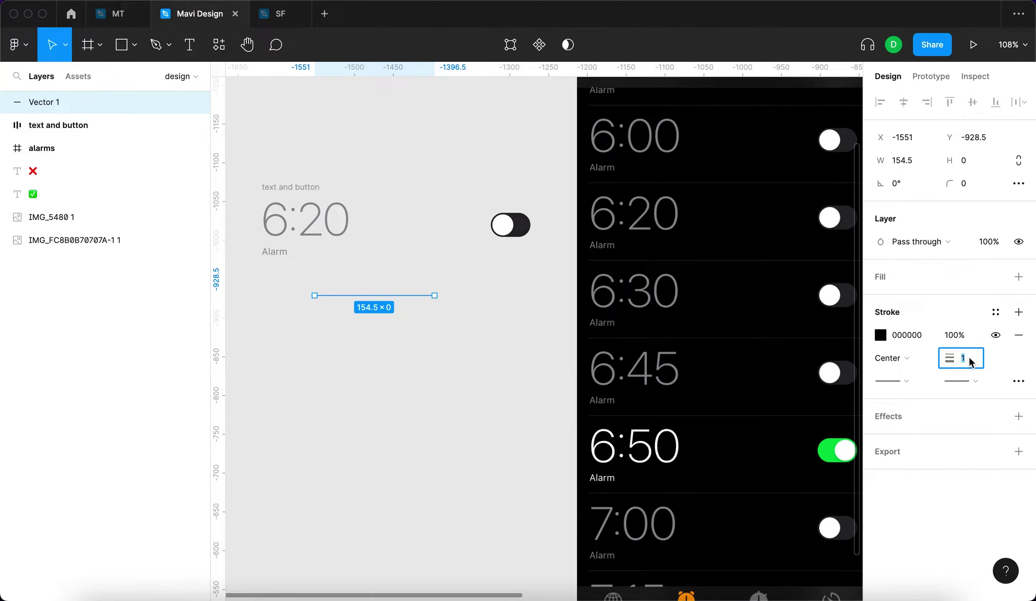
pyautogui.write('0.5')
pyautogui.press('Return')
pyautogui.press('Escape')
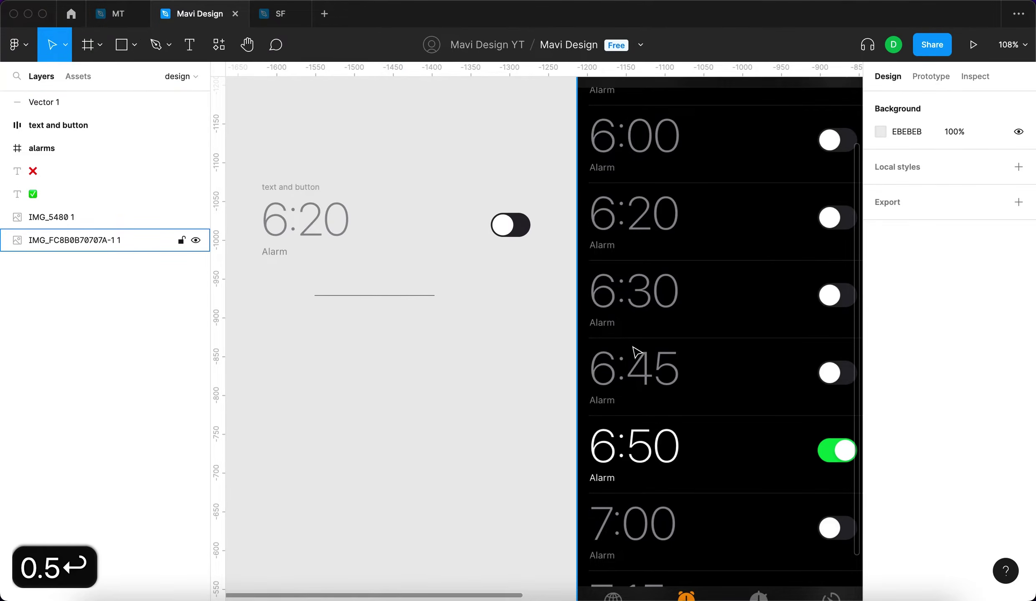
# Sample the screenshot's row divider color, 323136, as the line's stroke color.
pyautogui.scroll(10, 632, 347)
pyautogui.scroll(8, 532, 316)
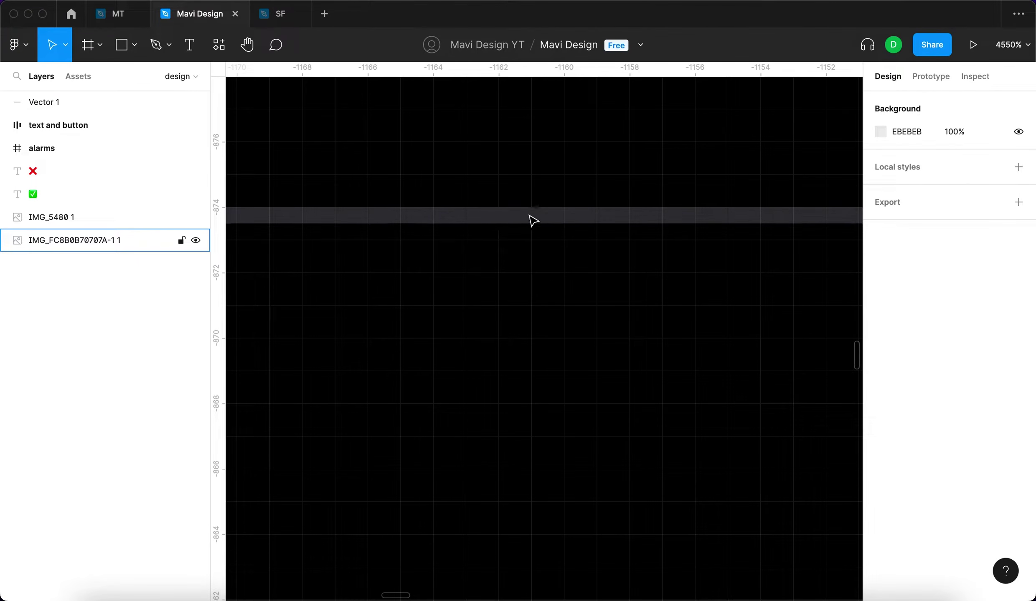
pyautogui.scroll(5, 472, 222)
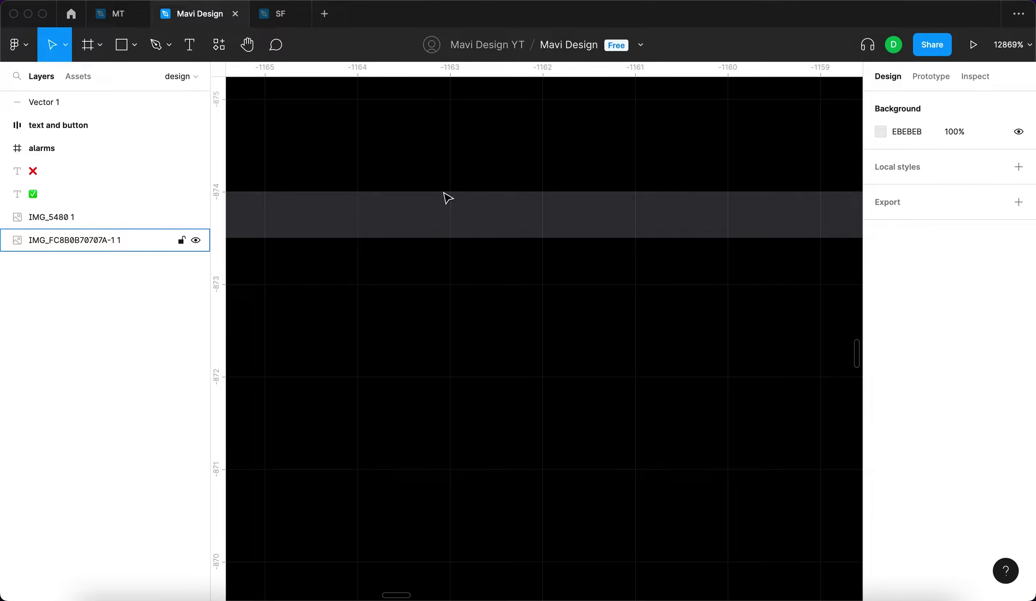
pyautogui.scroll(-20, 470, 201)
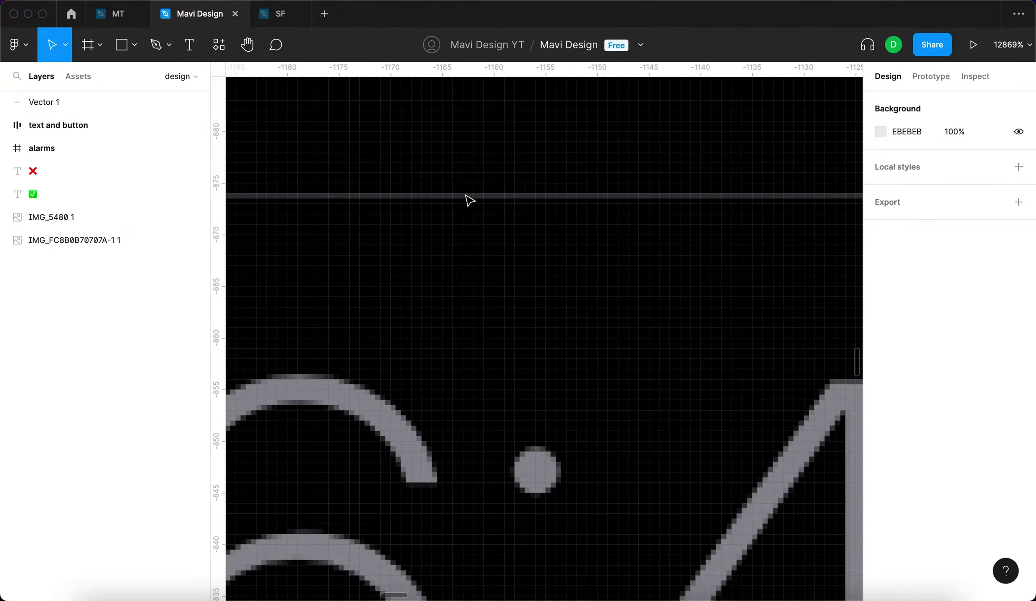
pyautogui.click(492, 166)
pyautogui.hscroll(3, 687, 253)
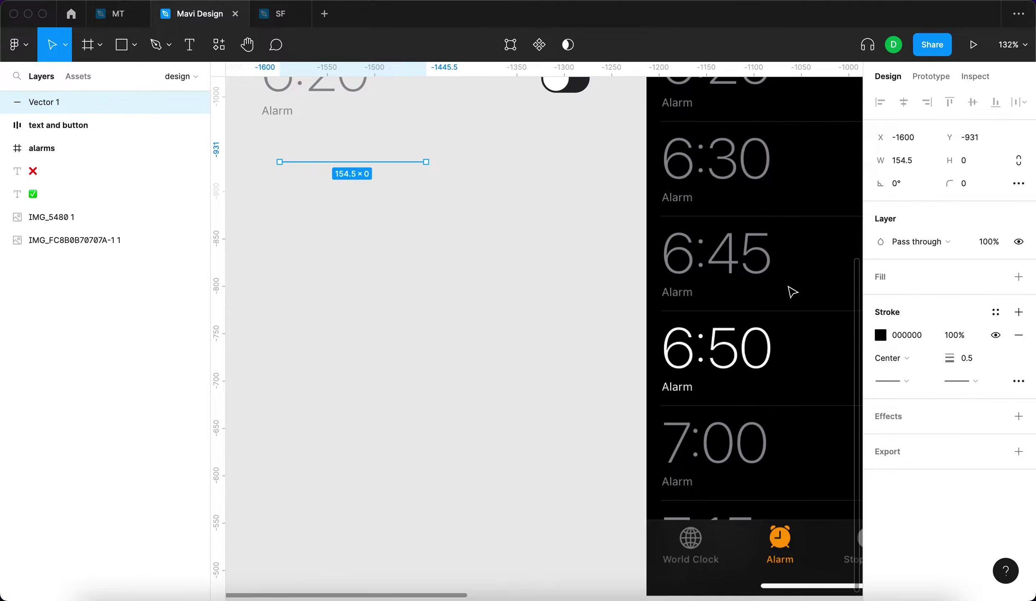
pyautogui.hscroll(3, 791, 291)
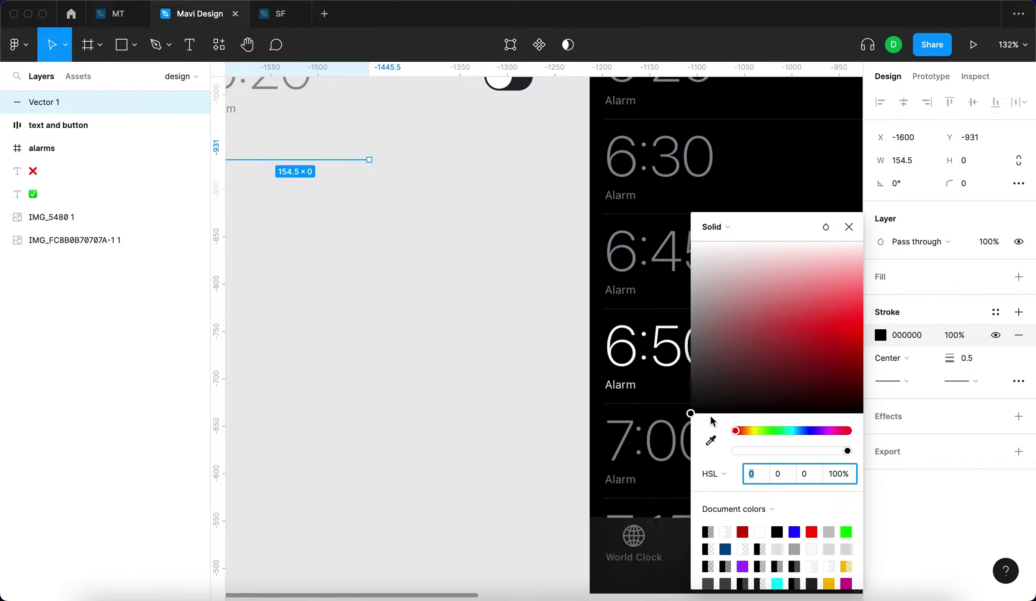
pyautogui.click(710, 440)
pyautogui.scroll(15, 622, 320)
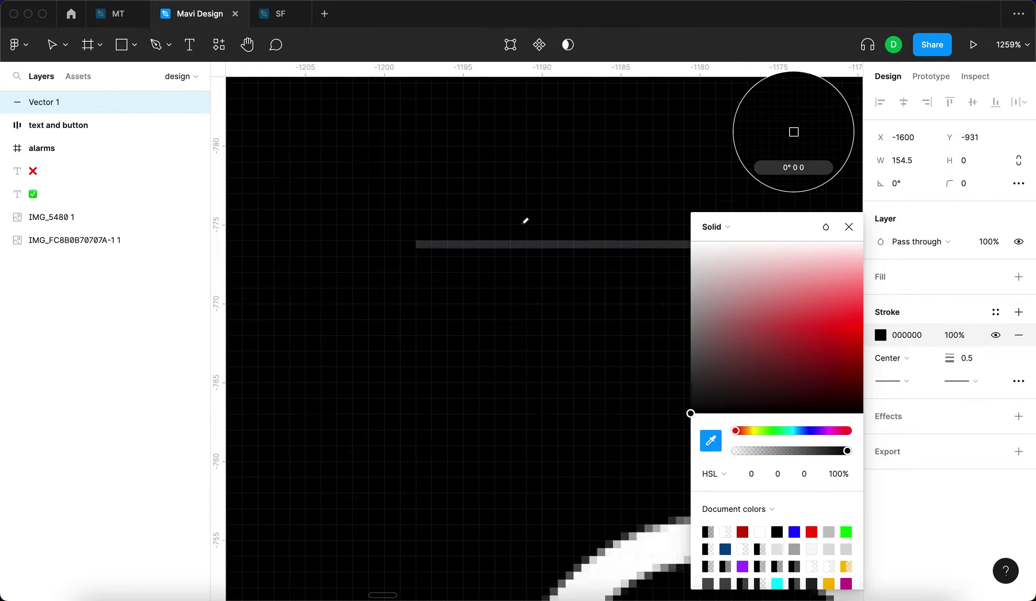
pyautogui.click(517, 341)
pyautogui.scroll(-15, 513, 324)
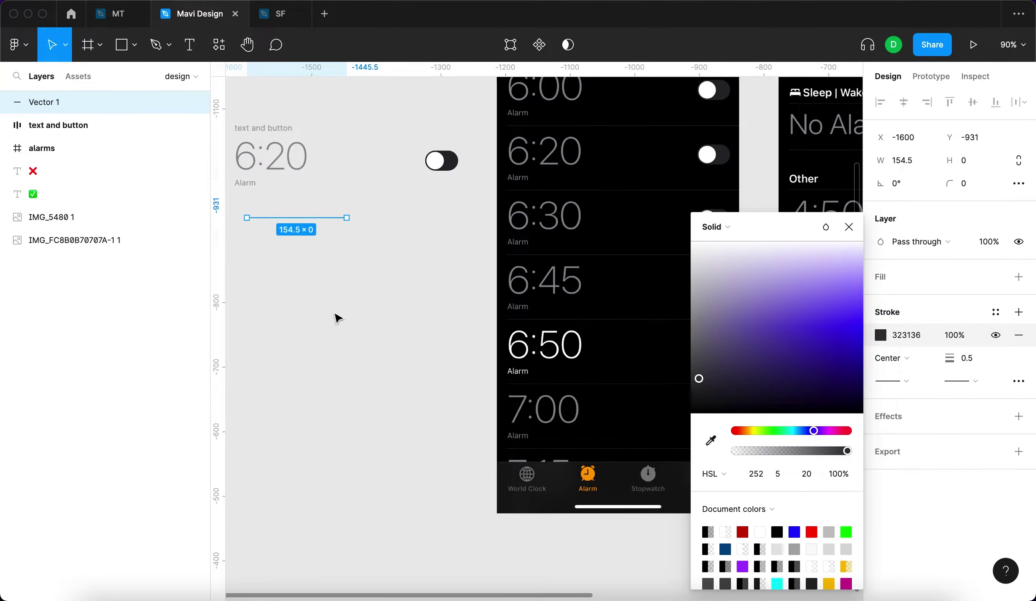
pyautogui.press('Escape')
# Place the line just under the text and button frame and combine both in a vertical auto layout frame.
pyautogui.scroll(3, 338, 318)
pyautogui.hscroll(-3, 338, 318)
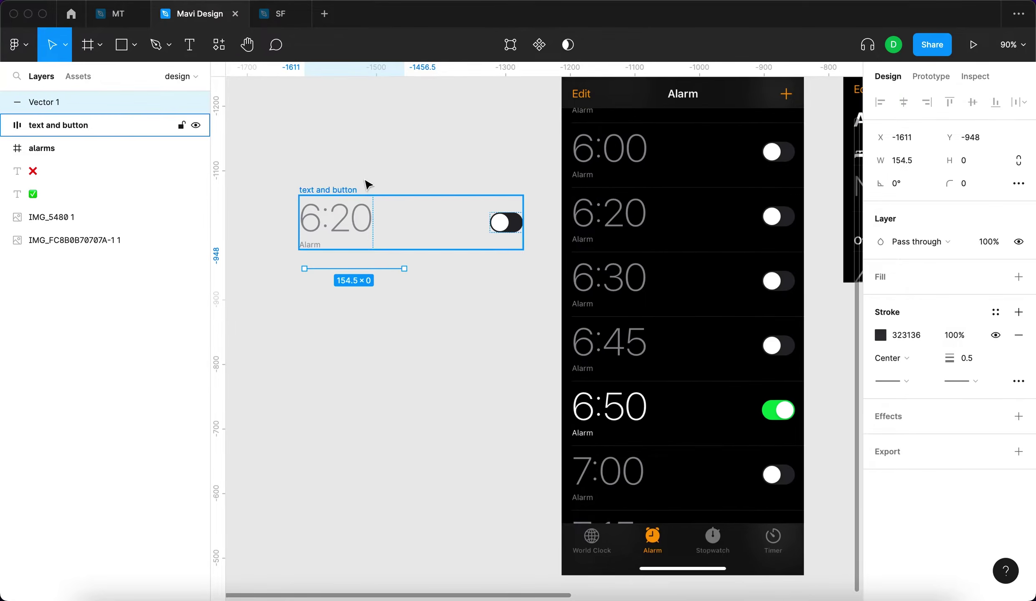
pyautogui.click(407, 323)
pyautogui.click(380, 269)
pyautogui.keyDown('shift'); pyautogui.click(347, 190); pyautogui.keyUp('shift')
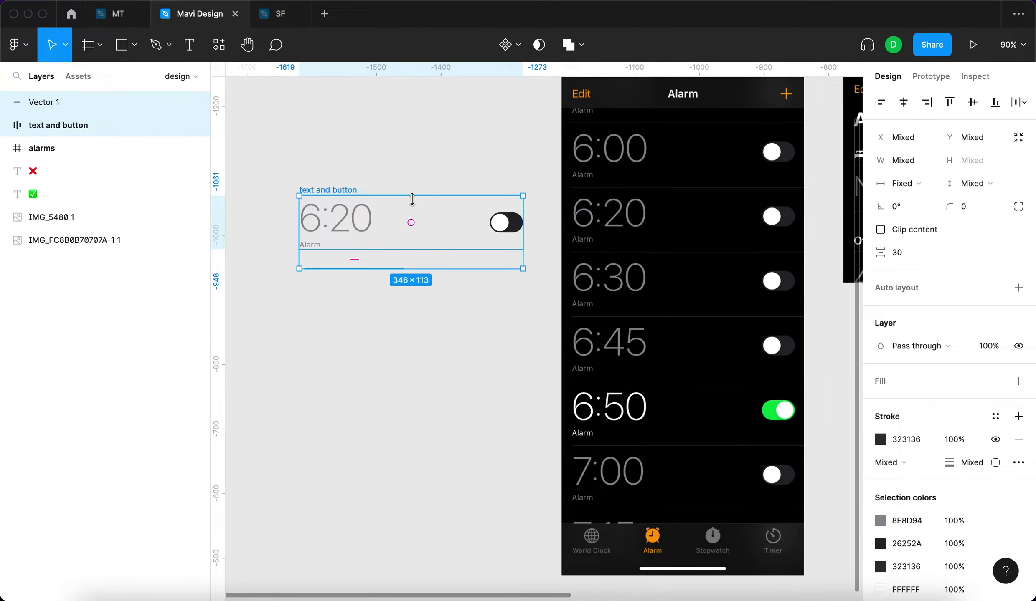
pyautogui.hotkey('shift', 'a')
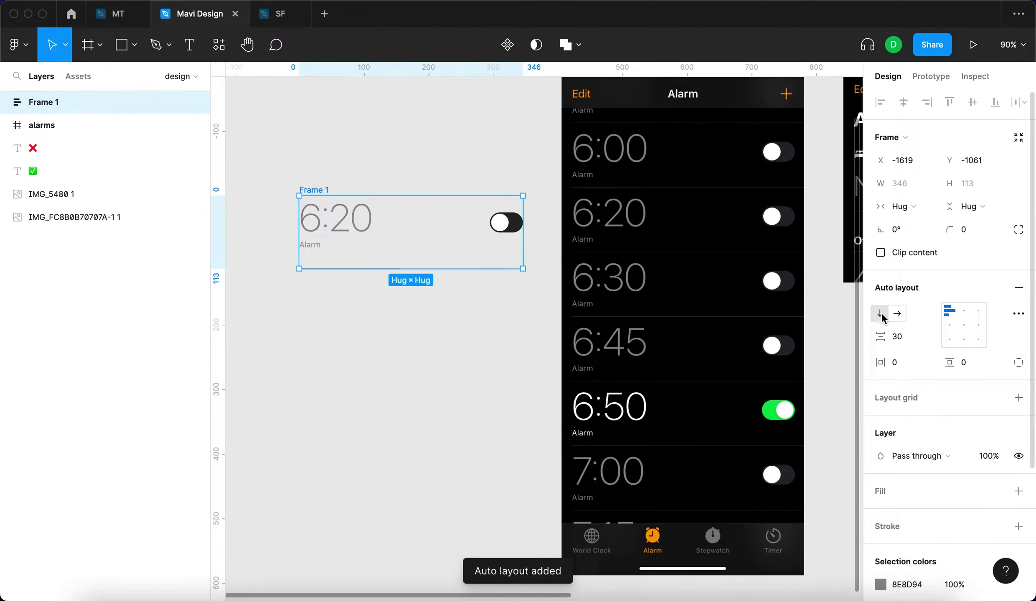
# Set the line's horizontal resizing inside the new frame to Fill container.
pyautogui.click(4, 103)
pyautogui.click(71, 148)
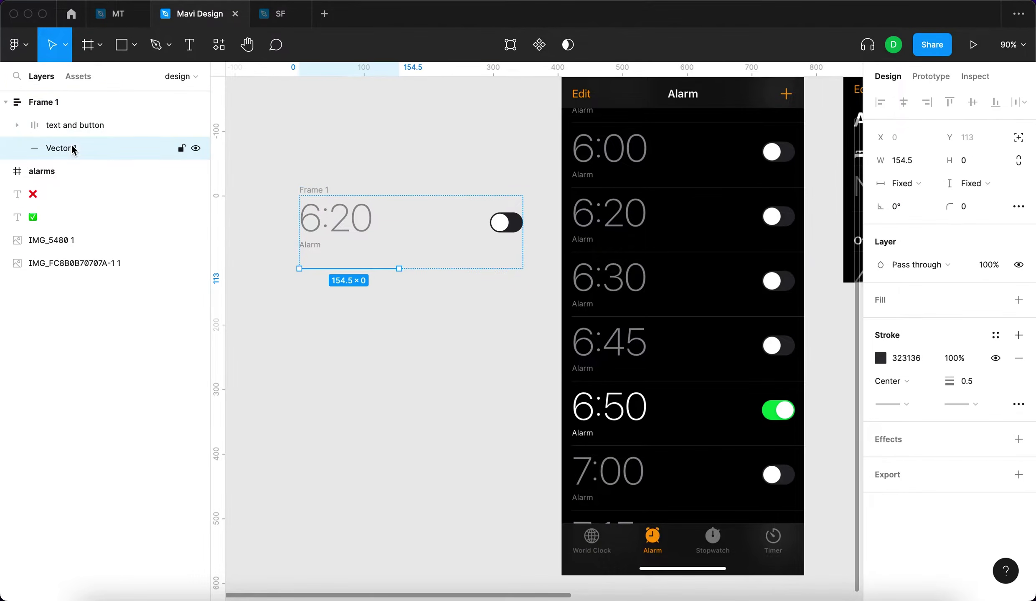
pyautogui.click(930, 186)
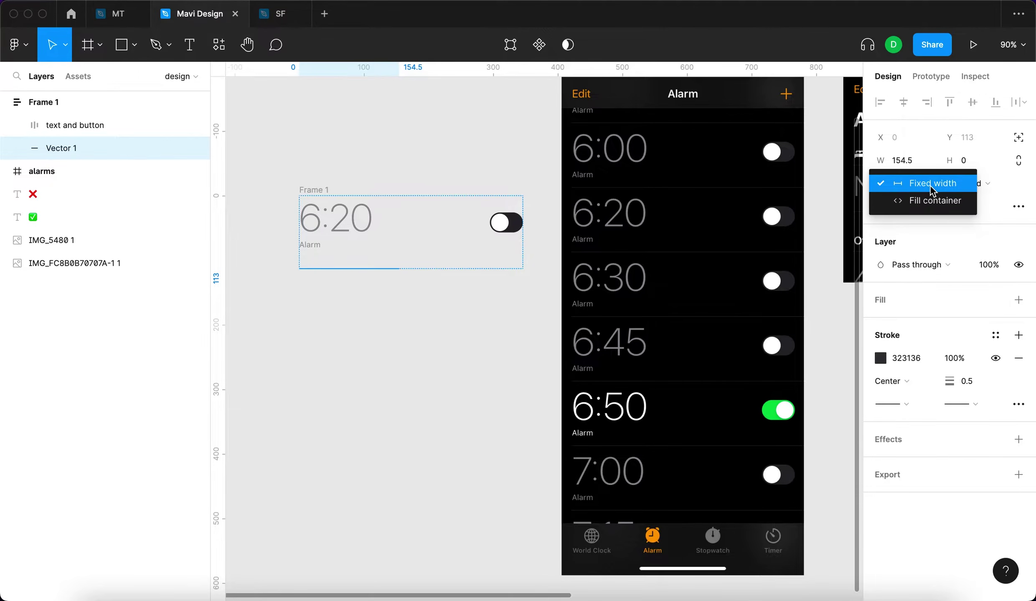
pyautogui.click(915, 201)
pyautogui.click(481, 393)
# Narrow the outer frame to 220 to test how its contents resize, and restore its width to 346.
pyautogui.click(316, 190)
pyautogui.click(340, 167)
pyautogui.click(319, 190)
pyautogui.moveTo(522, 212); pyautogui.dragTo(441, 210)
pyautogui.click(446, 349)
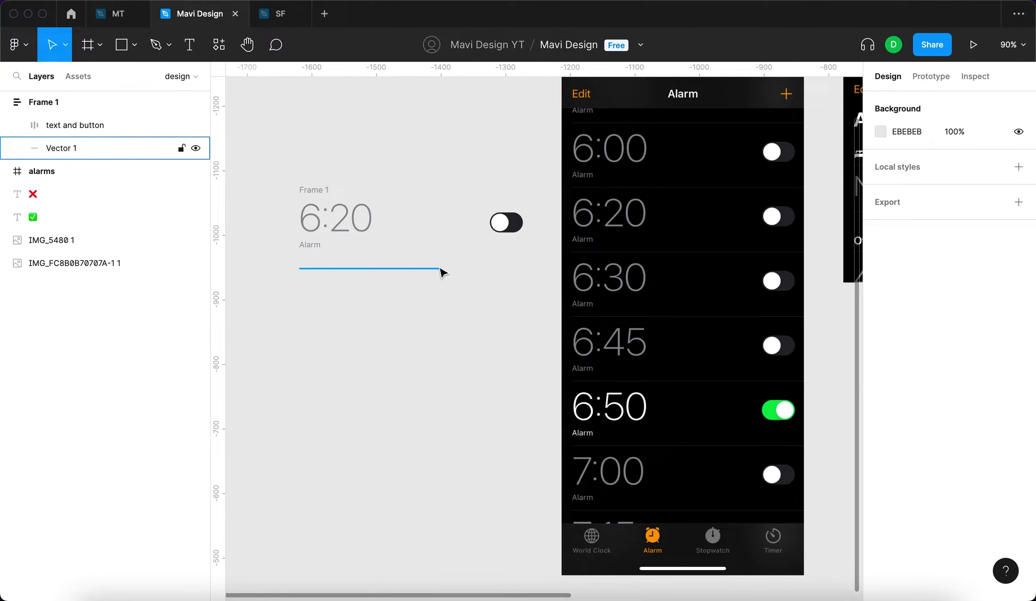
pyautogui.click(318, 189)
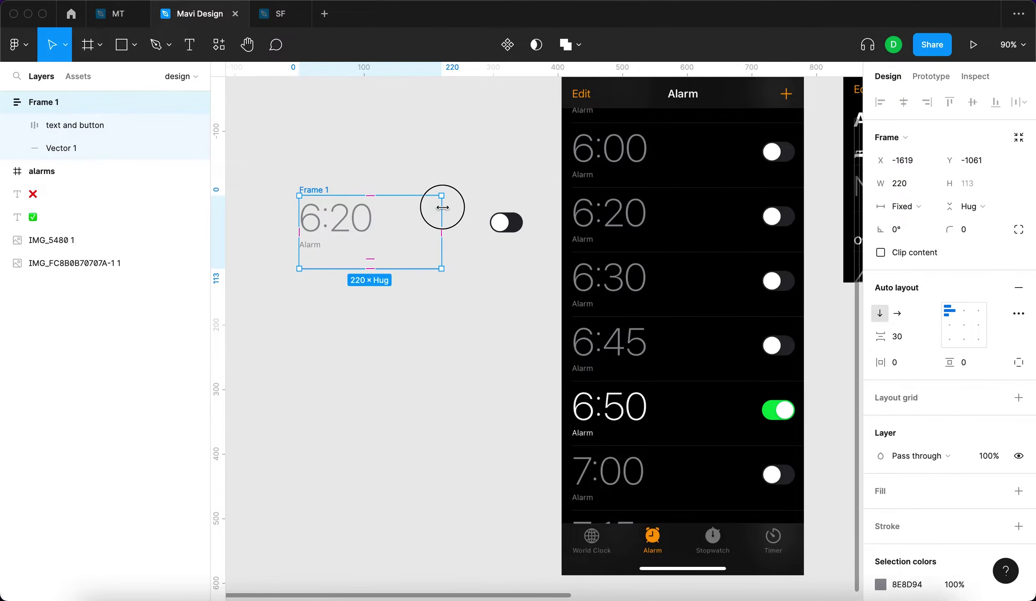
pyautogui.moveTo(441, 206); pyautogui.dragTo(525, 206)
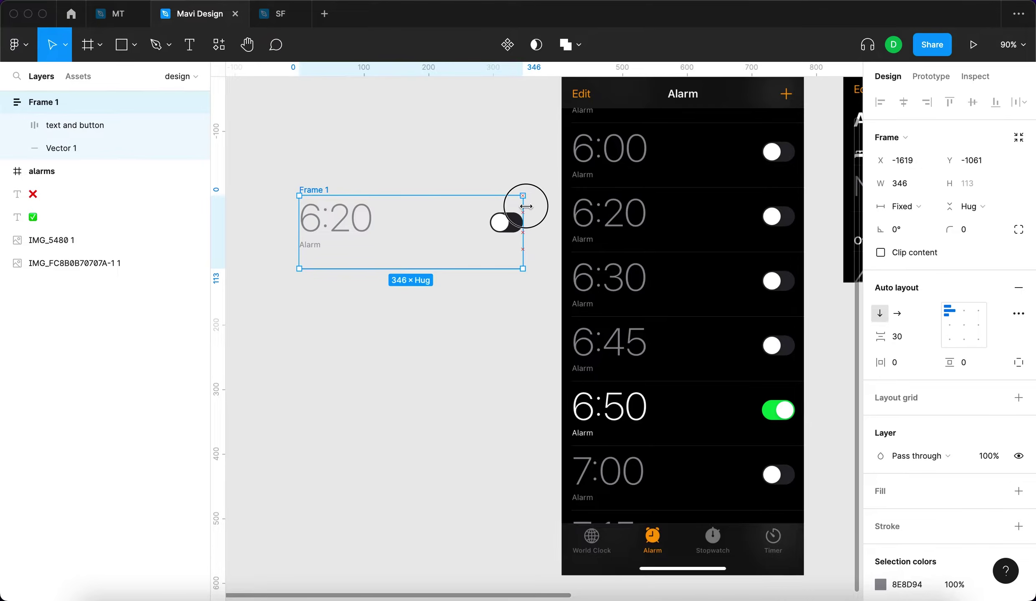
# Set the horizontal resizing of the text and button frame to Fill container.
pyautogui.click(101, 128)
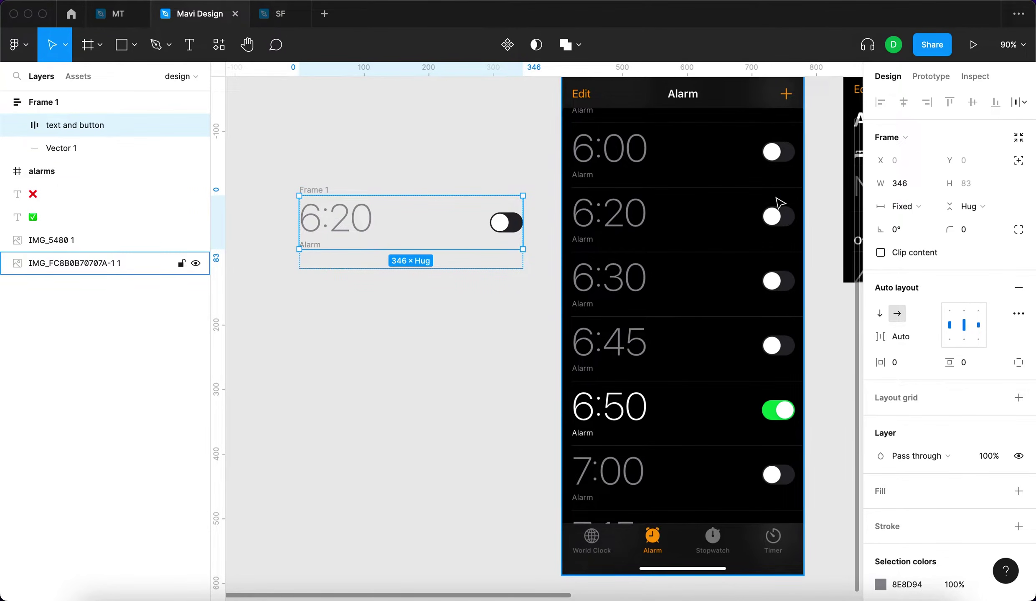
pyautogui.click(904, 207)
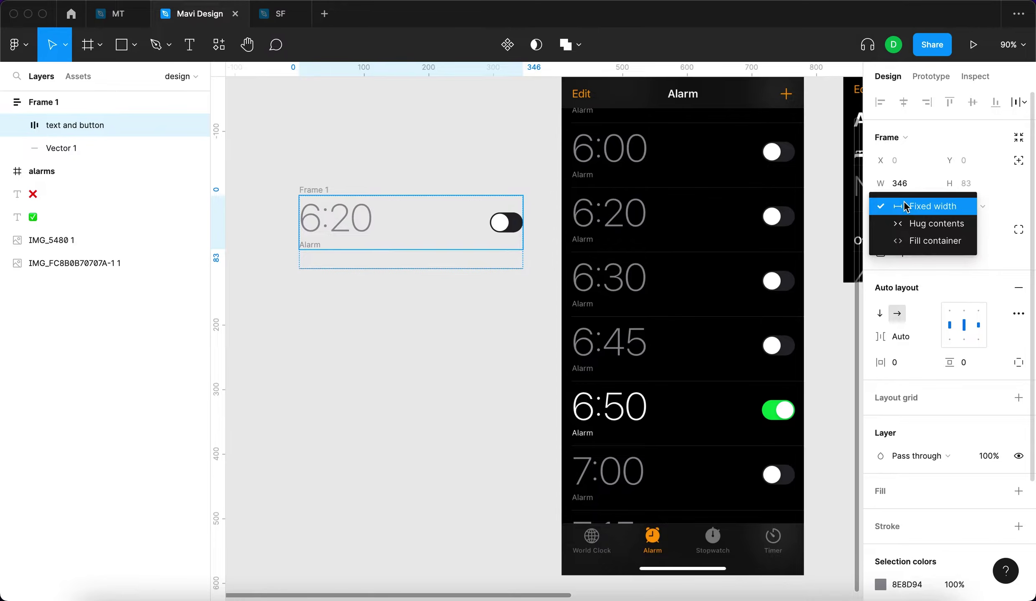
pyautogui.click(903, 244)
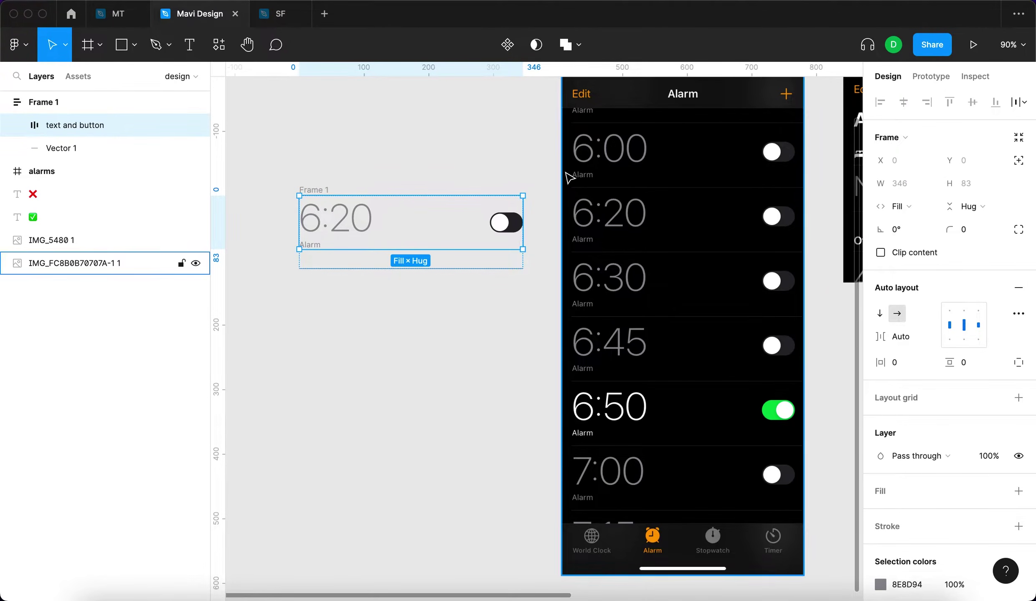
# Test how the toggle row and line follow the outer frame's width by resizing it to 339.
pyautogui.moveTo(508, 200)
pyautogui.mouseDown()
pyautogui.moveTo(425, 206)
pyautogui.moveTo(493, 208)
pyautogui.mouseUp()
pyautogui.click(474, 340)
pyautogui.click(355, 199)
pyautogui.click(476, 351)
pyautogui.click(299, 236)
pyautogui.click(345, 170)
pyautogui.click(314, 189)
pyautogui.moveTo(494, 211)
pyautogui.mouseDown()
pyautogui.moveTo(425, 208)
pyautogui.moveTo(484, 206)
pyautogui.mouseUp()
pyautogui.click(446, 162)
# Place the outer frame over the screenshot's 6:20 row with digits and label aligned, at X -1197, Y -1069.
pyautogui.click(313, 191)
pyautogui.moveTo(313, 192); pyautogui.dragTo(504, 198)
pyautogui.scroll(5, 592, 185)
pyautogui.scroll(3, 551, 201)
pyautogui.press('Up')
pyautogui.press('Up')
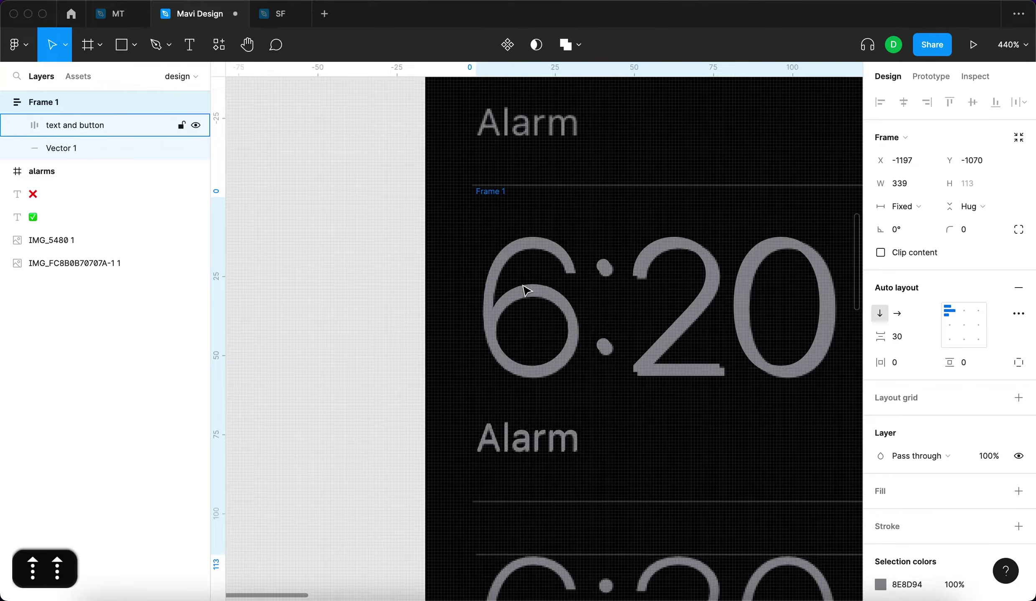
pyautogui.press('Down')
# Widen the outer frame to 359 so its right edge reaches the edge of the phone screenshot.
pyautogui.hscroll(5, 571, 303)
pyautogui.scroll(-3, 571, 303)
pyautogui.hscroll(3, 571, 303)
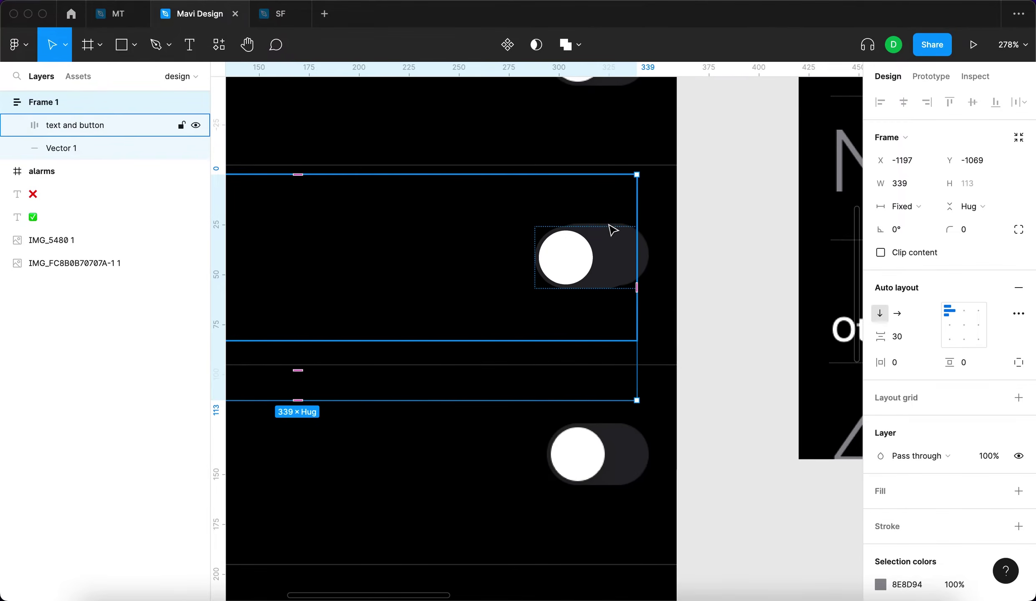
pyautogui.scroll(5, 634, 206)
pyautogui.moveTo(638, 207); pyautogui.dragTo(731, 207)
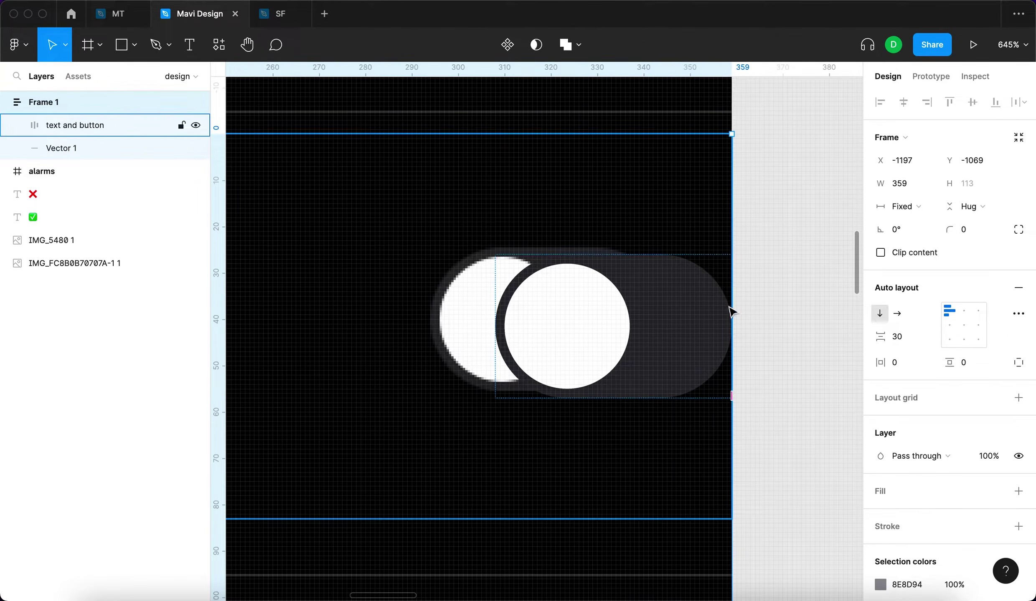
# Extend the outer frame's left edge to the start of the screenshot's divider, at X -1198 and width 360.
pyautogui.scroll(-5, 731, 311)
pyautogui.scroll(10, 573, 420)
pyautogui.moveTo(573, 421); pyautogui.dragTo(569, 421)
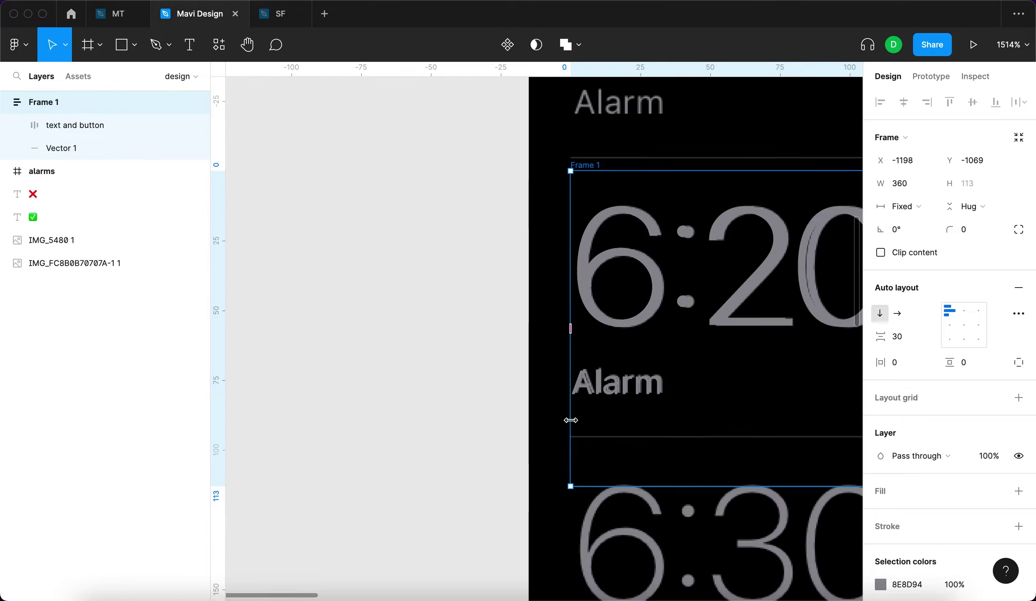
pyautogui.scroll(5, 474, 377)
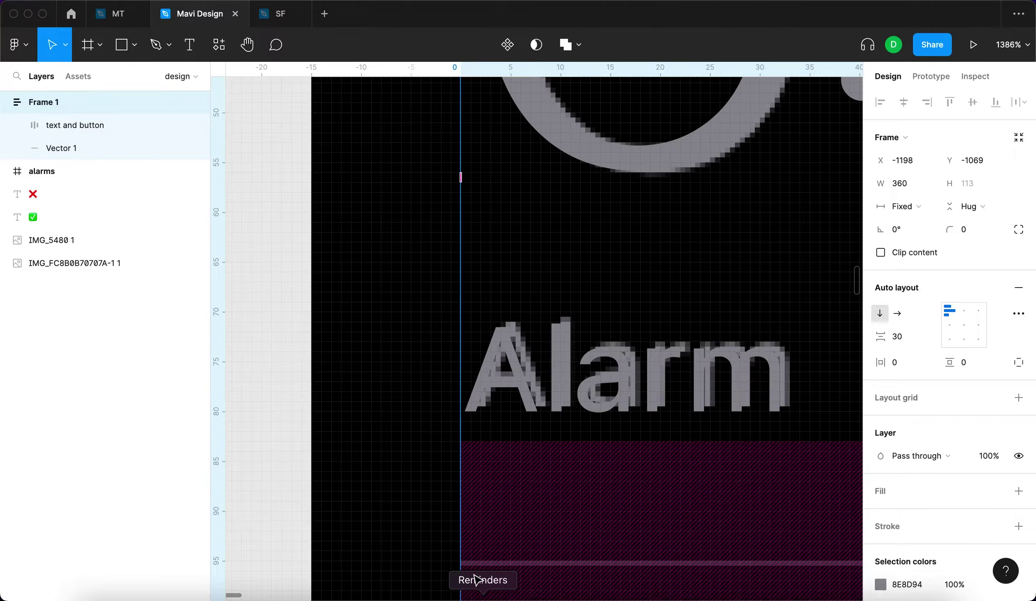
pyautogui.scroll(-10, 475, 581)
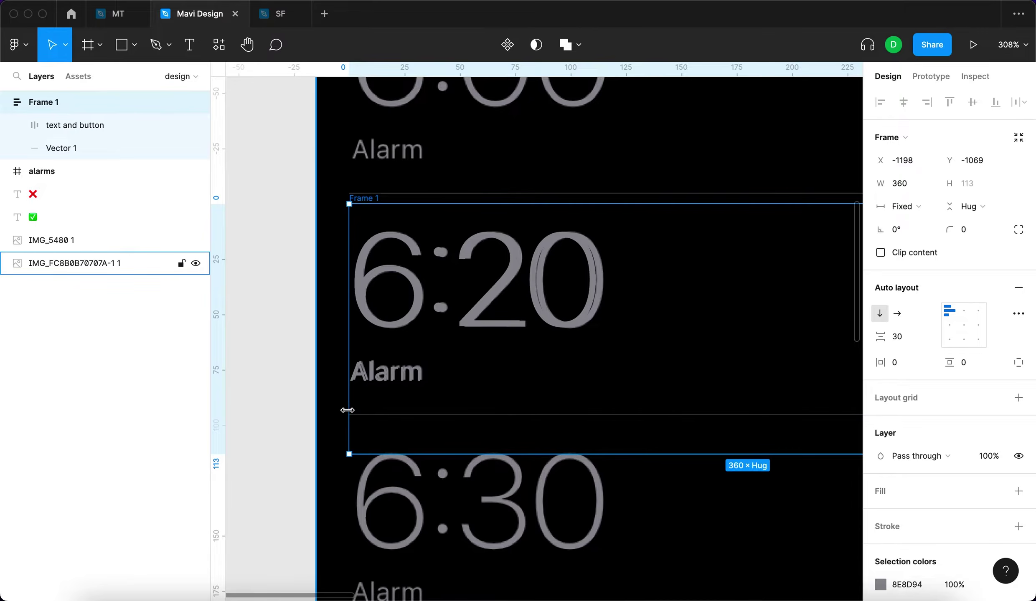
# Set the text and button row's left padding to 1 so the time and label line up with the screenshot.
pyautogui.hscroll(10, 347, 425)
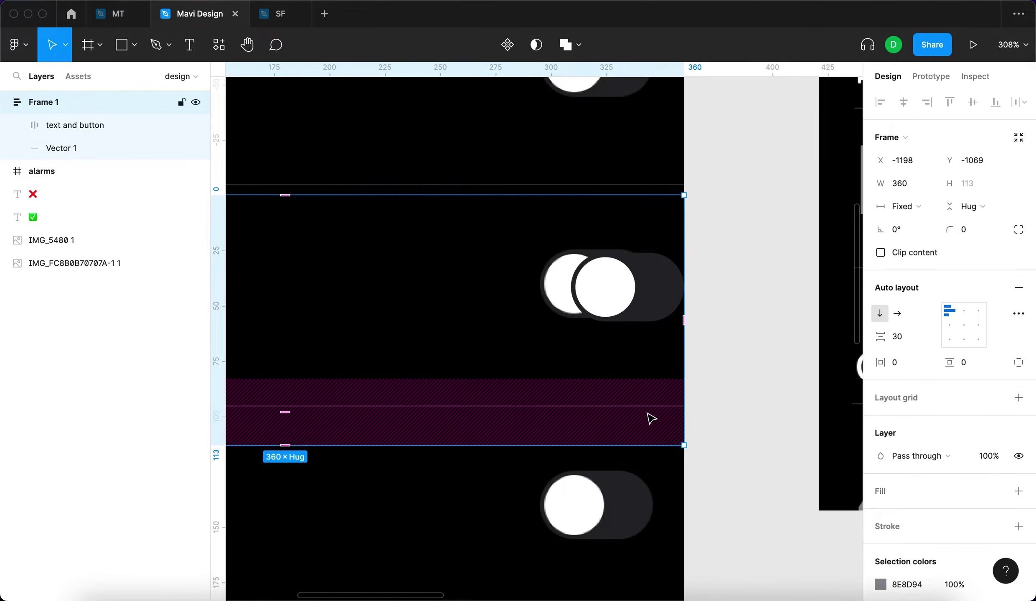
pyautogui.click(644, 276)
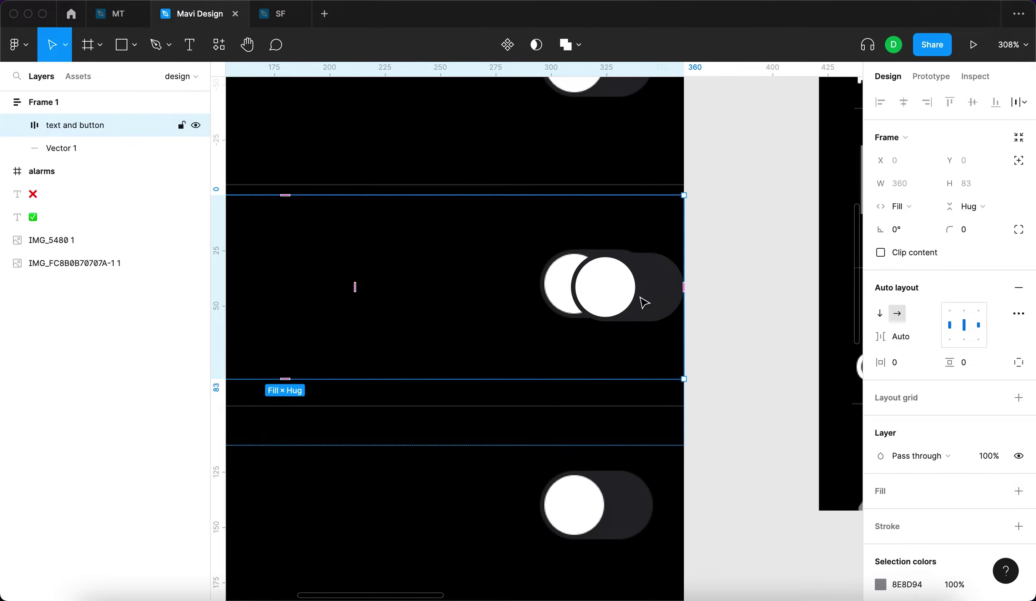
pyautogui.scroll(10, 644, 303)
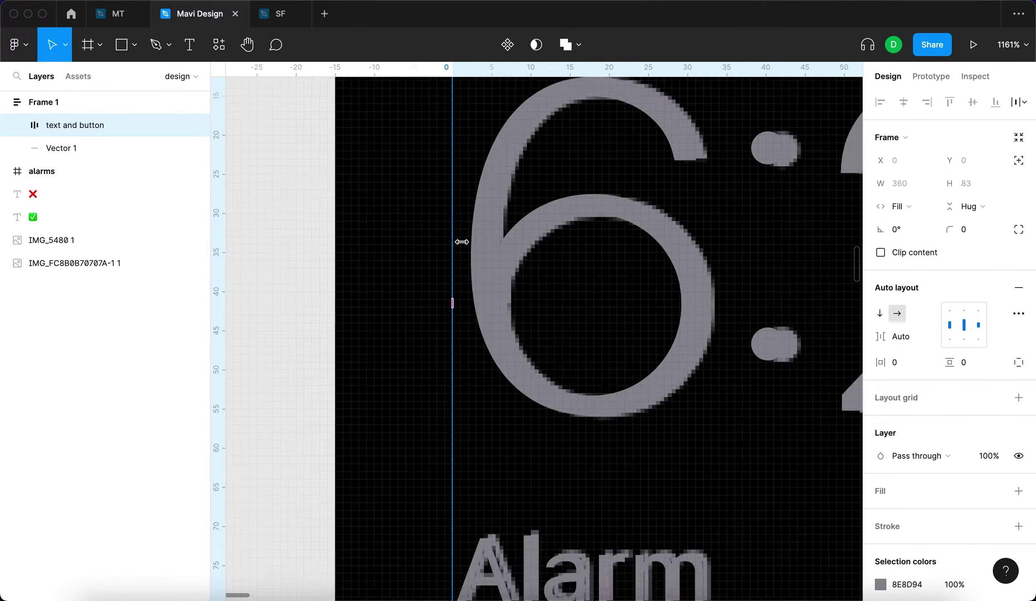
pyautogui.scroll(-5, 467, 249)
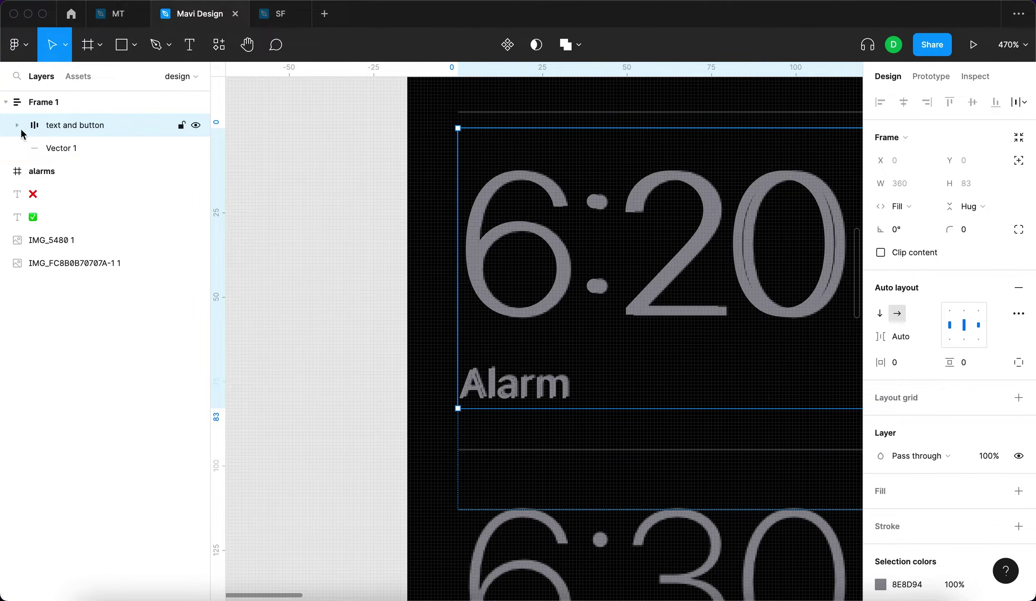
pyautogui.click(1018, 362)
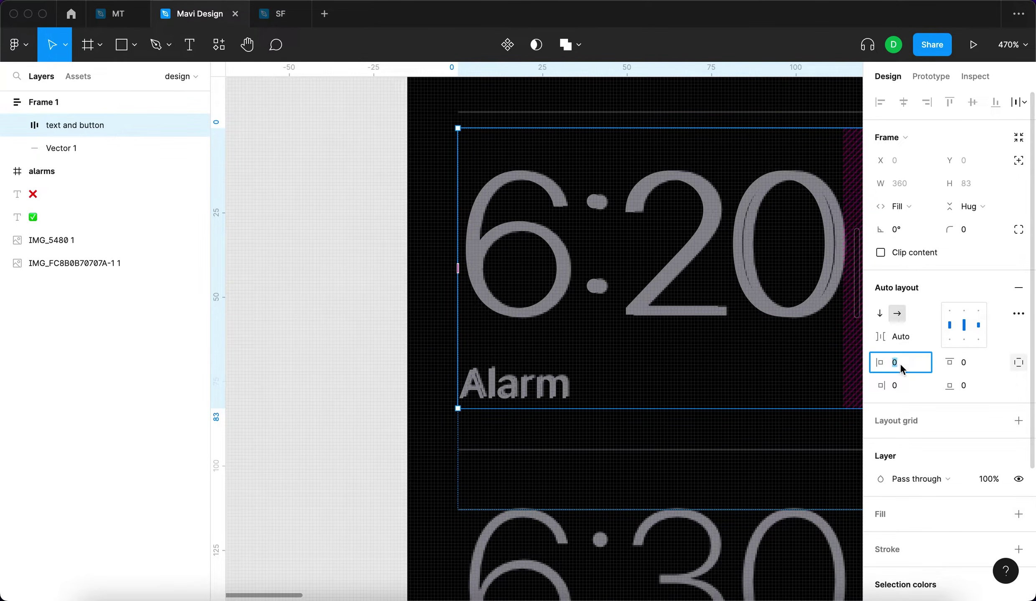
pyautogui.press('Up')
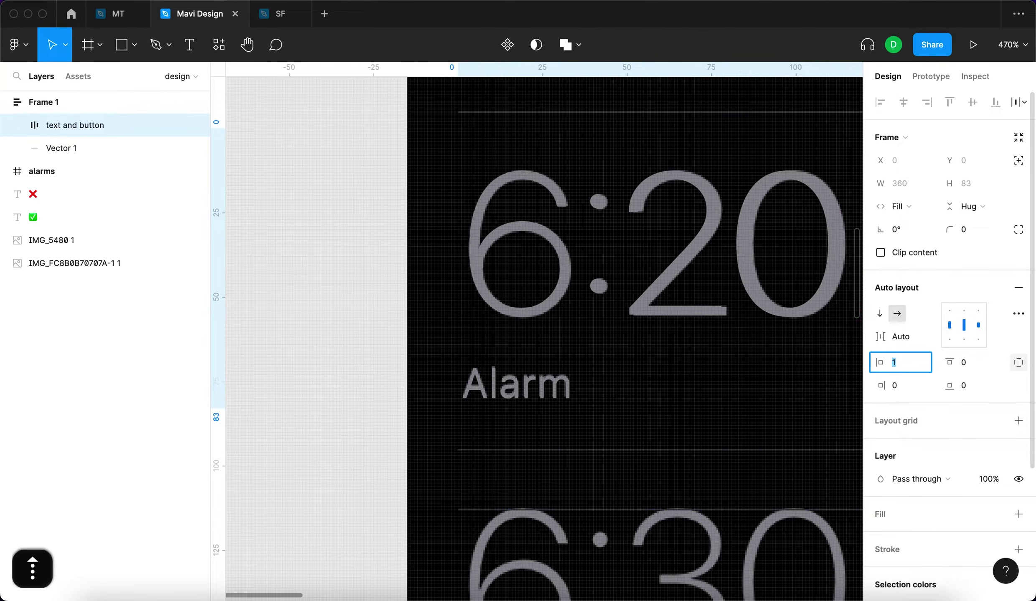
pyautogui.press('Up')
pyautogui.press('Down')
pyautogui.press('Down')
pyautogui.press('Up')
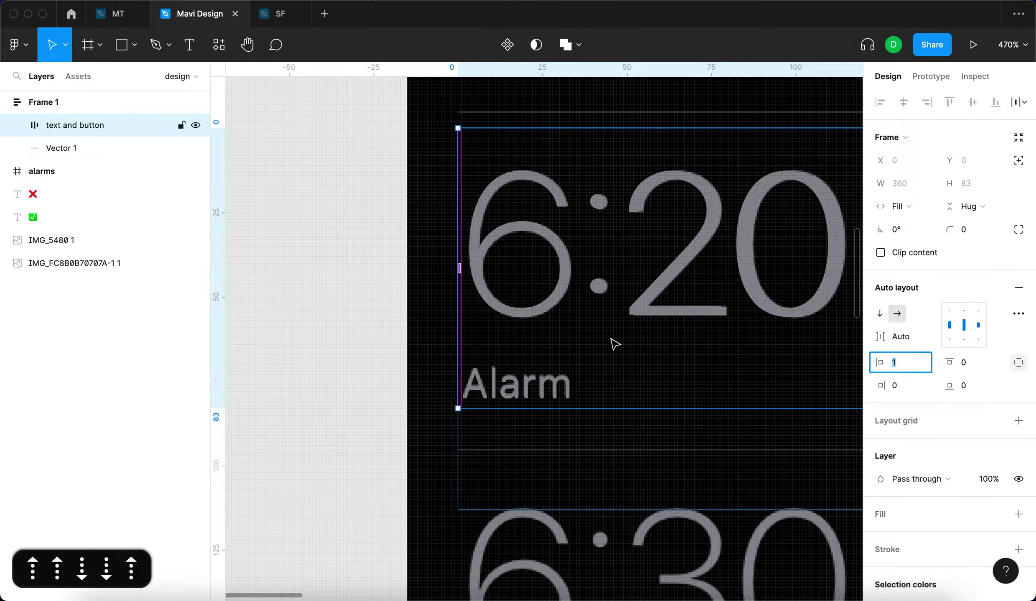
pyautogui.press('Return')
# Set the text and button row's right padding to 14 so the toggle lines up with the screenshot's toggle.
pyautogui.hscroll(10, 744, 256)
pyautogui.hscroll(10, 522, 260)
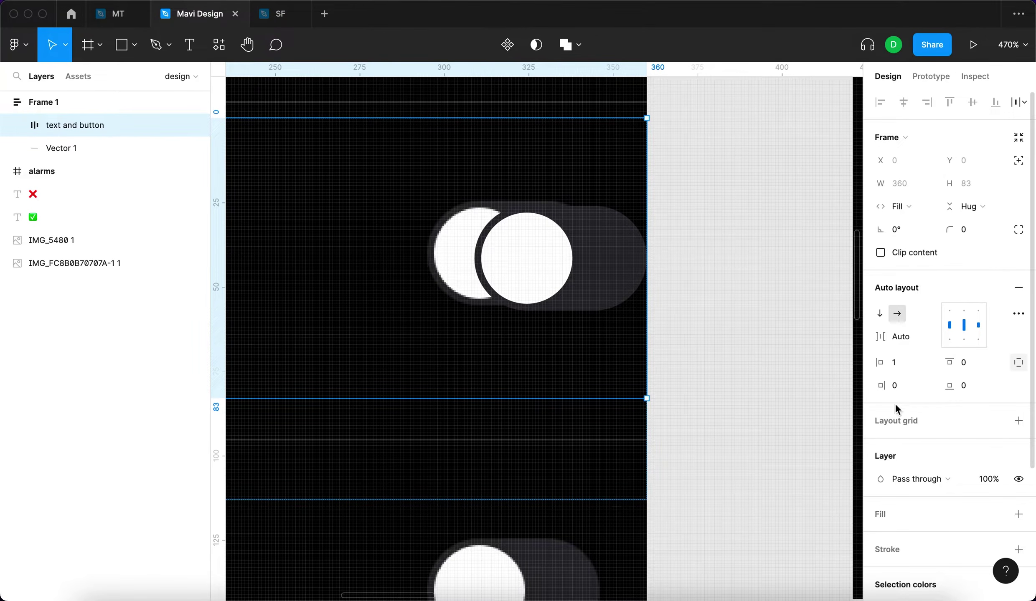
pyautogui.hotkey('shift', 'Up')
pyautogui.hotkey('shift', 'Up')
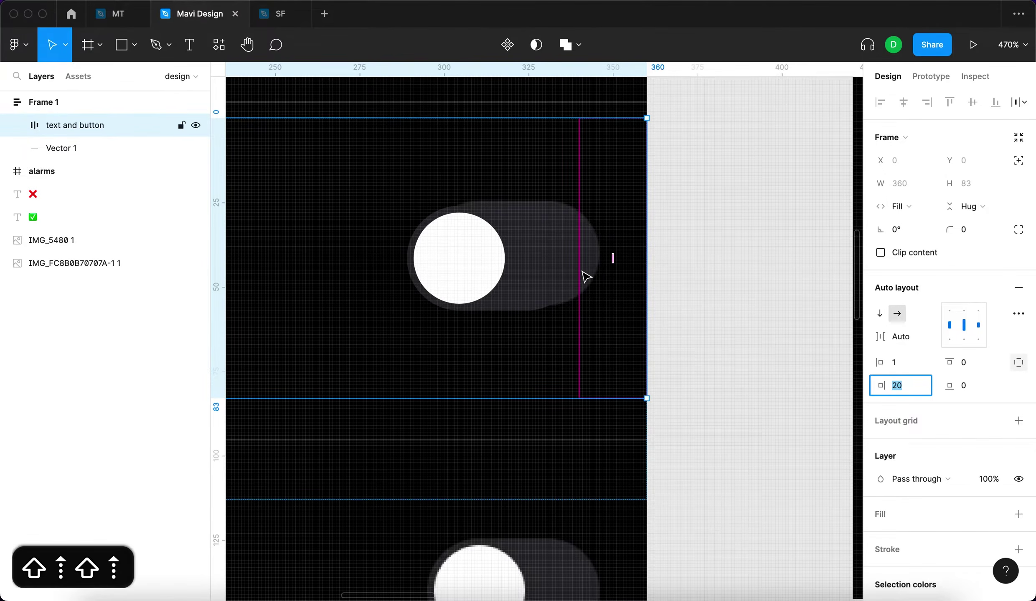
pyautogui.scroll(5, 550, 249)
pyautogui.press('Down')
pyautogui.press('Down')
pyautogui.press('Down')
pyautogui.press('Down')
pyautogui.press('Down')
pyautogui.press('Down')
pyautogui.press('Down')
pyautogui.press('Up')
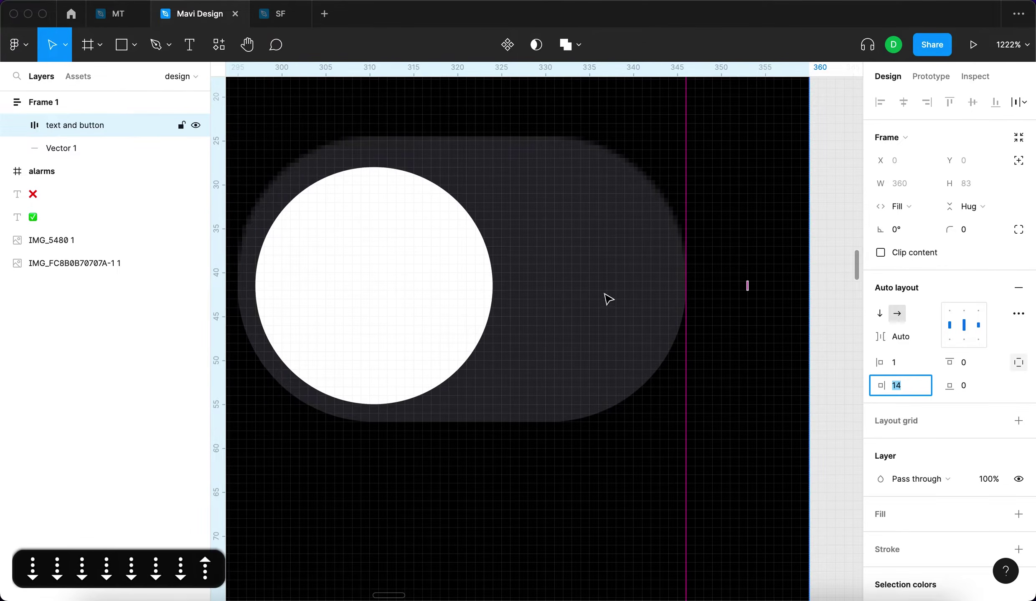
pyautogui.press('Return')
# Reduce the outer frame's vertical spacing between the text and button row and the divider line to 13.
pyautogui.scroll(-8, 571, 293)
pyautogui.hscroll(-9, 571, 293)
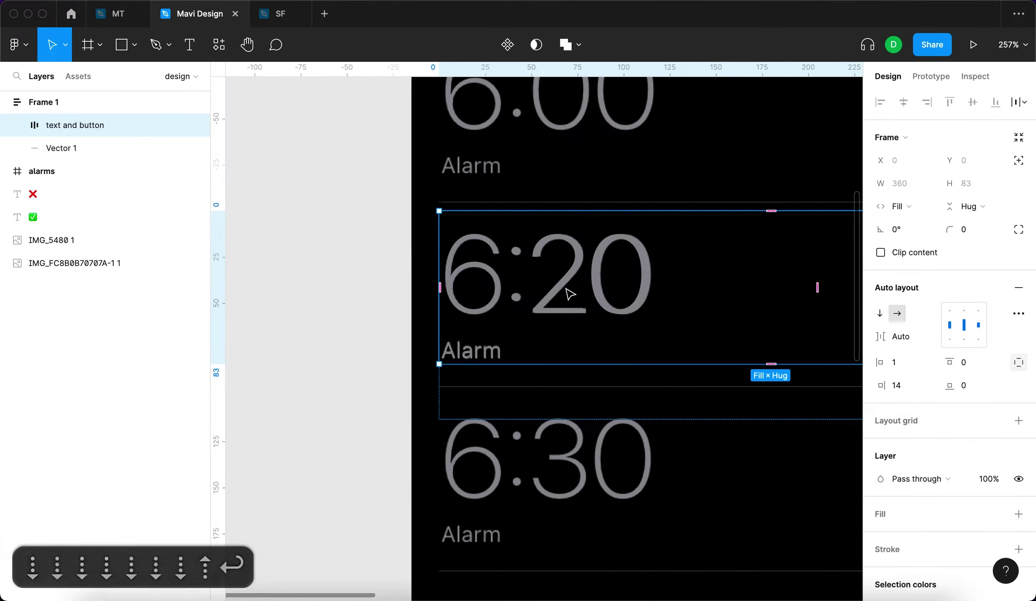
pyautogui.scroll(-3, 571, 294)
pyautogui.click(405, 291)
pyautogui.click(806, 307)
pyautogui.hscroll(5, 810, 288)
pyautogui.press('super+z')
pyautogui.scroll(5, 313, 342)
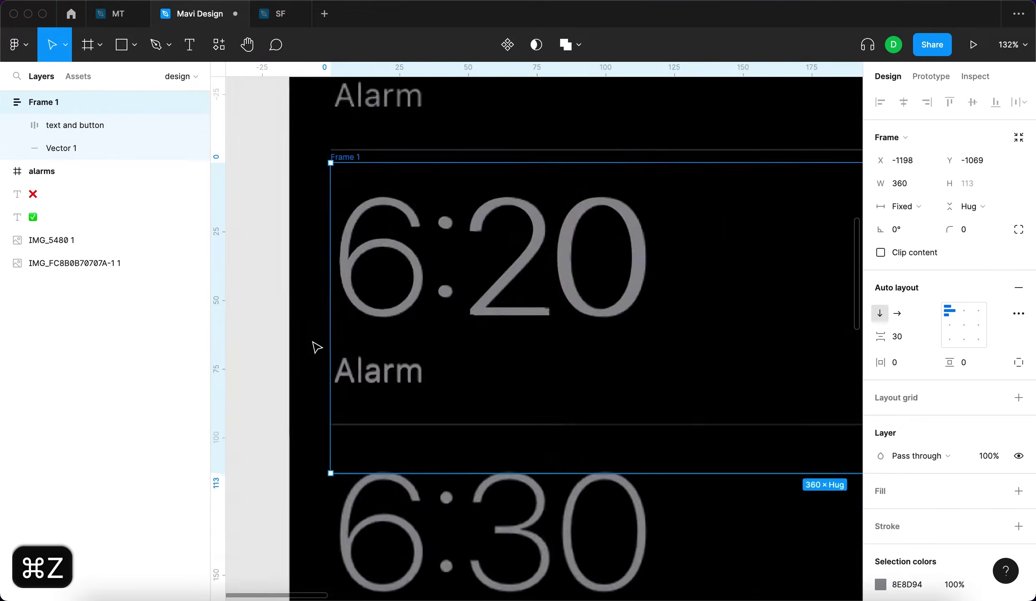
pyautogui.moveTo(874, 337); pyautogui.dragTo(855, 342)
pyautogui.scroll(10, 375, 437)
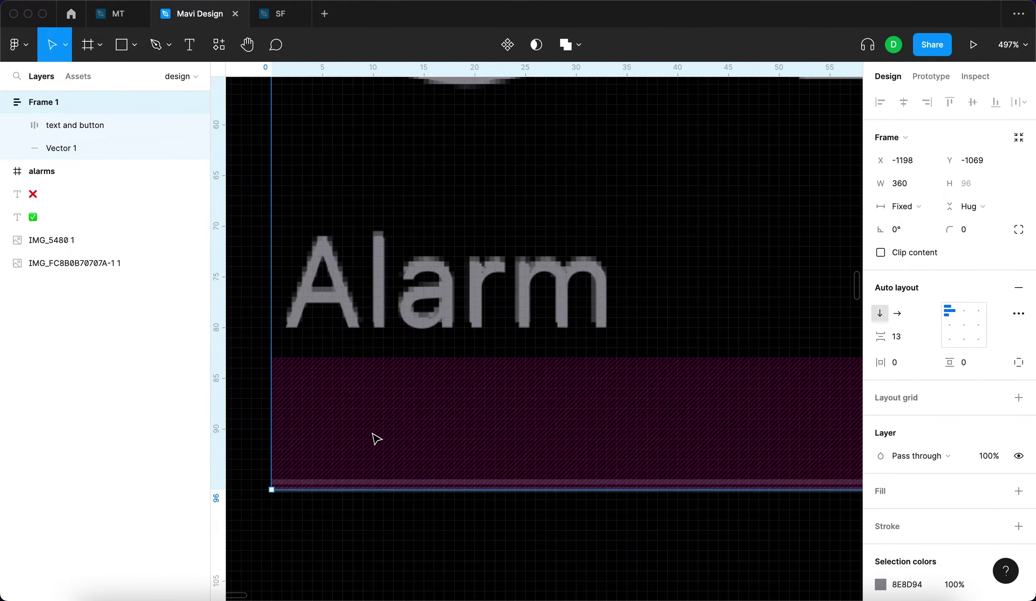
pyautogui.scroll(5, 375, 437)
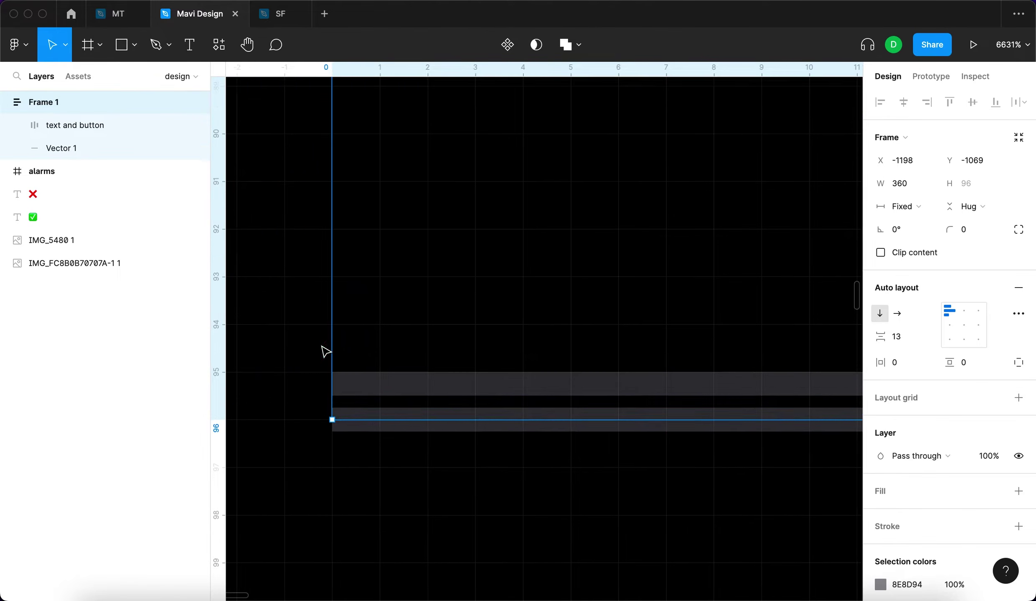
pyautogui.click(896, 337)
pyautogui.press('Down')
pyautogui.press('Up')
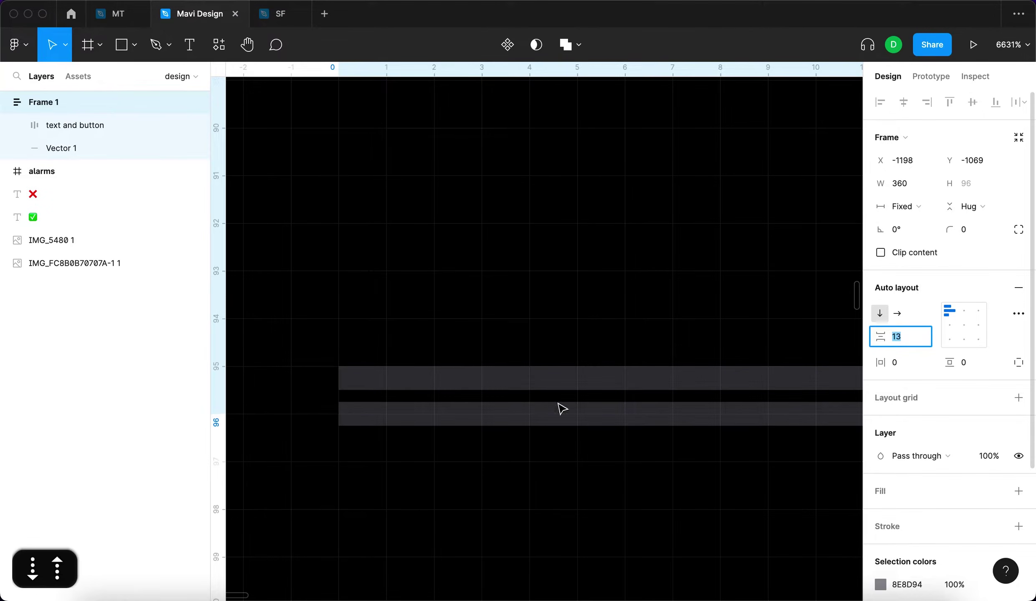
# Set strokes to be included in the outer frame's auto layout.
pyautogui.click(1019, 313)
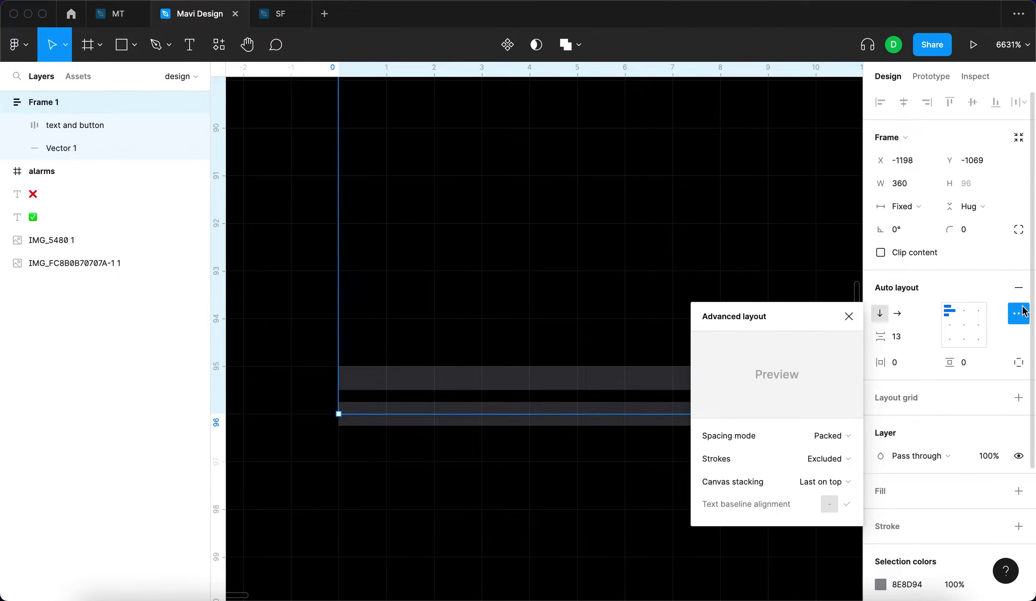
pyautogui.click(826, 458)
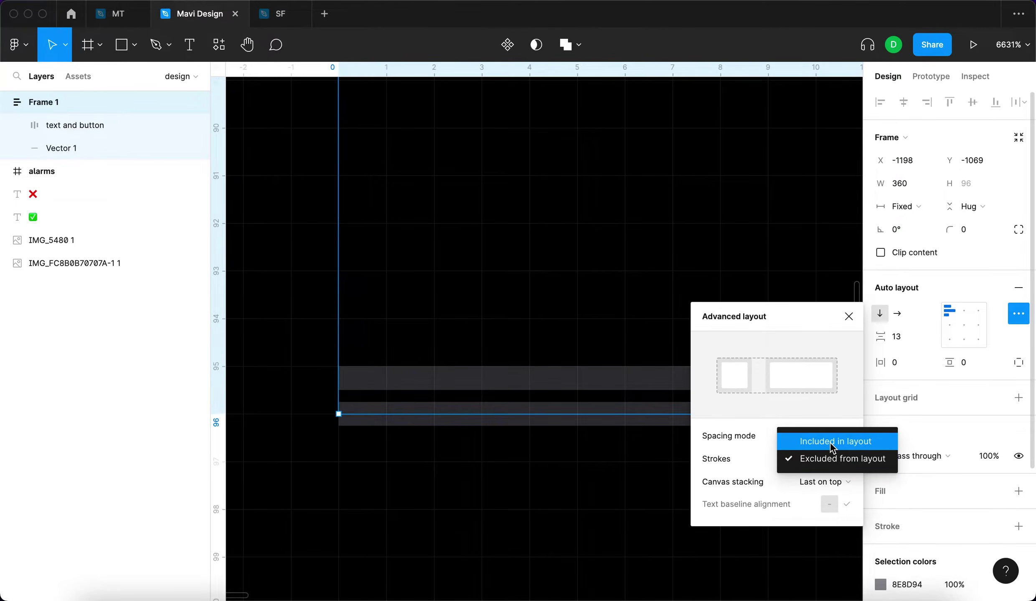
pyautogui.click(829, 439)
pyautogui.click(836, 463)
pyautogui.click(829, 477)
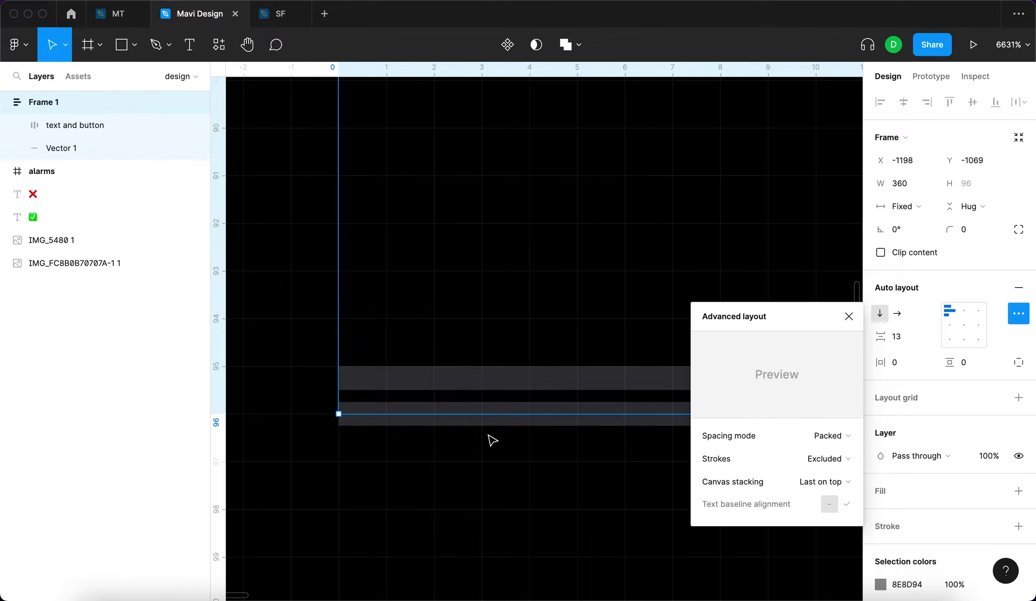
pyautogui.click(816, 456)
pyautogui.click(847, 445)
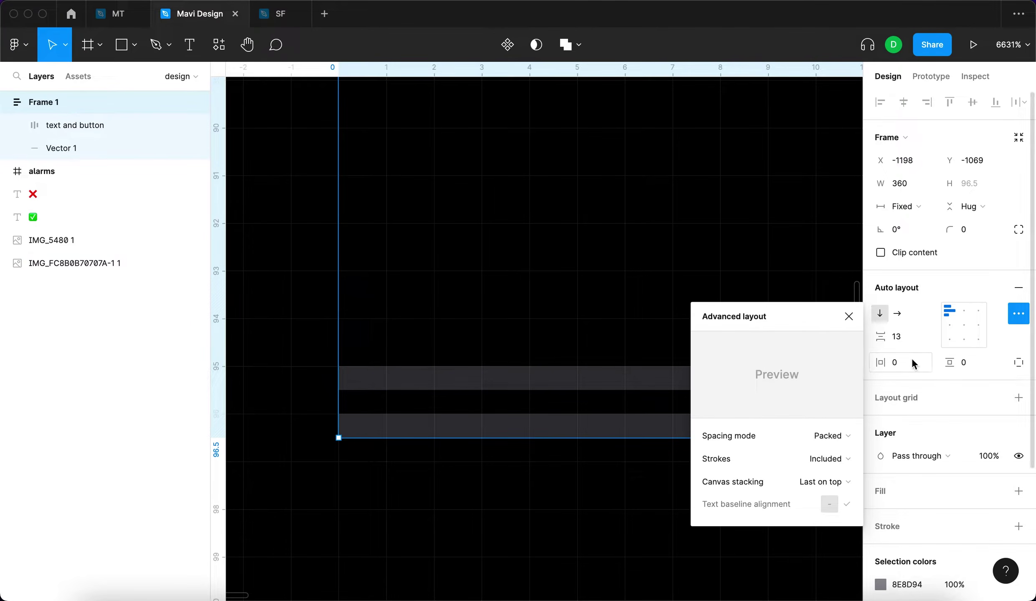
# Set the outer frame's vertical spacing to 12 so its divider covers the screenshot's divider.
pyautogui.click(914, 340)
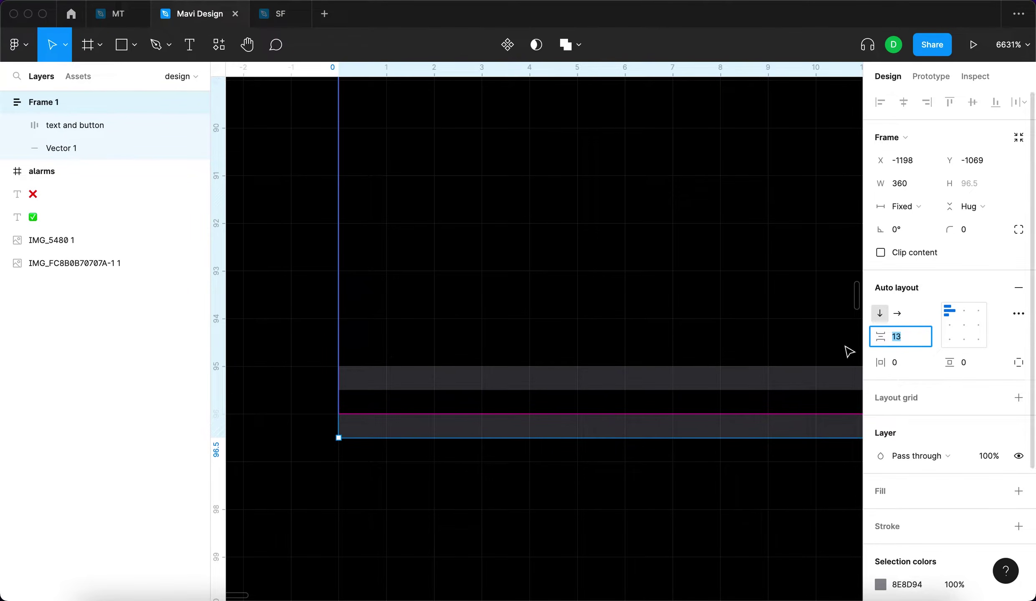
pyautogui.press('Down')
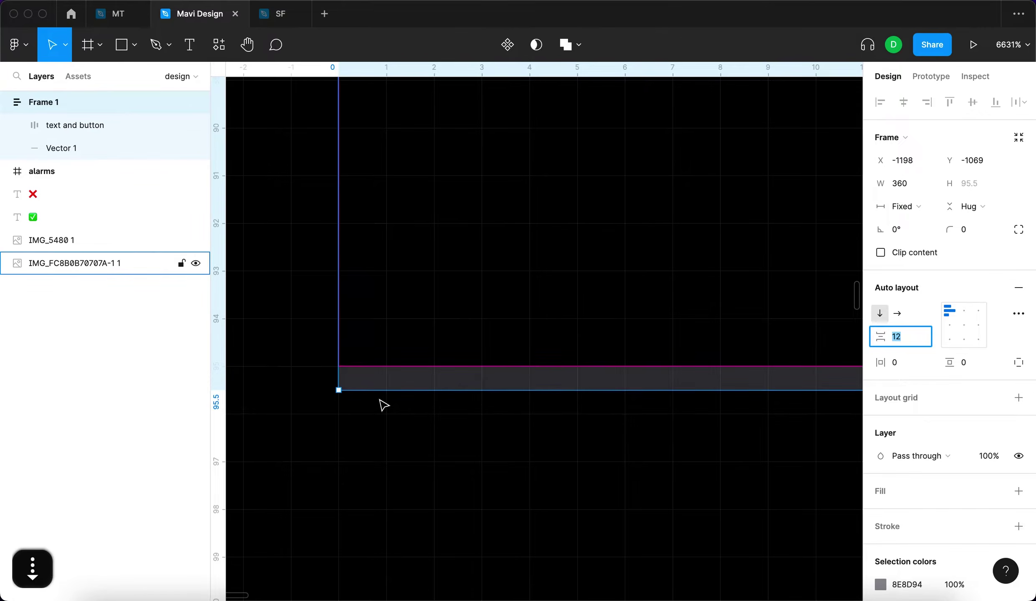
pyautogui.press('Return')
pyautogui.scroll(-5, 377, 401)
pyautogui.scroll(-10, 377, 401)
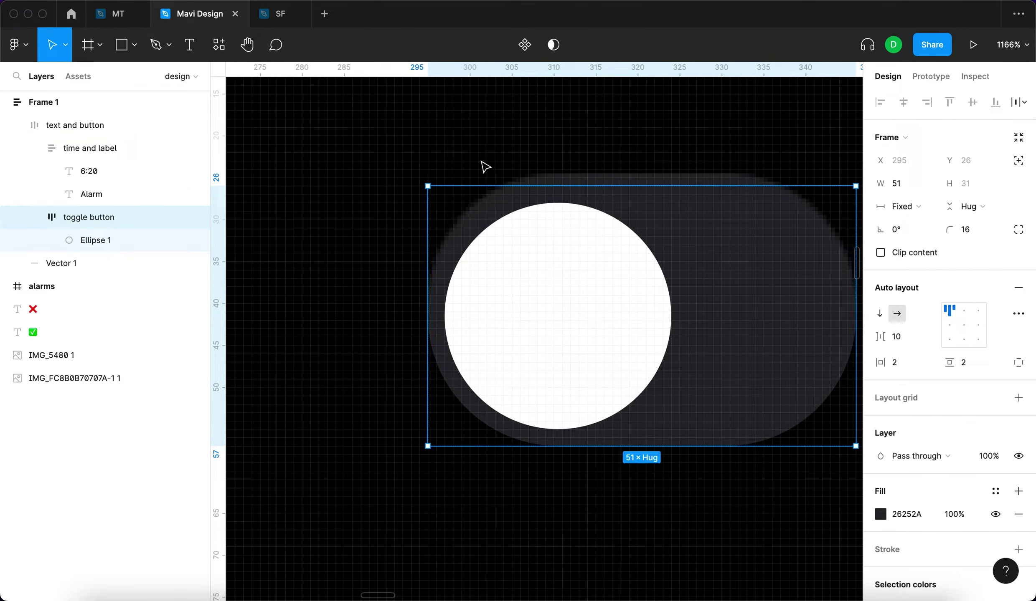
# Move the outer frame up to Y -1073, towards the screenshot's divider above the 6:20 row.
pyautogui.scroll(-3, 543, 184)
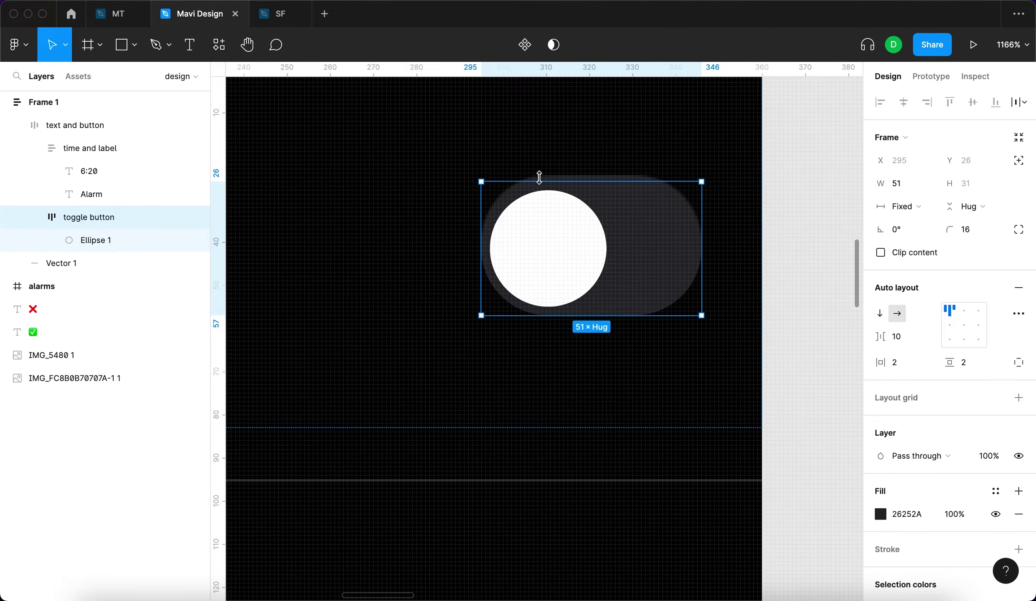
pyautogui.scroll(10, 551, 184)
pyautogui.scroll(-12, 522, 211)
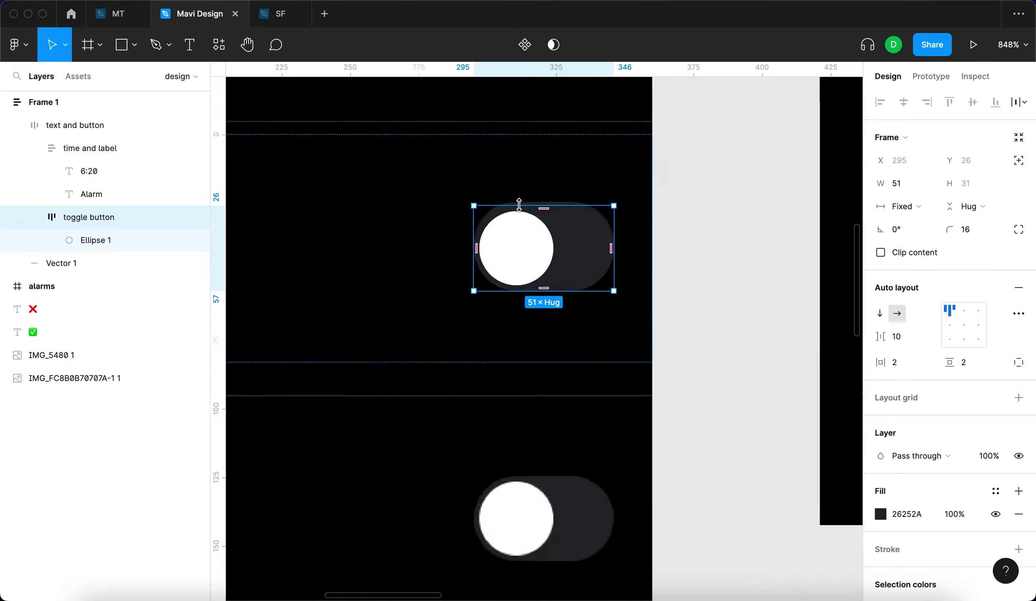
pyautogui.hscroll(-10, 428, 226)
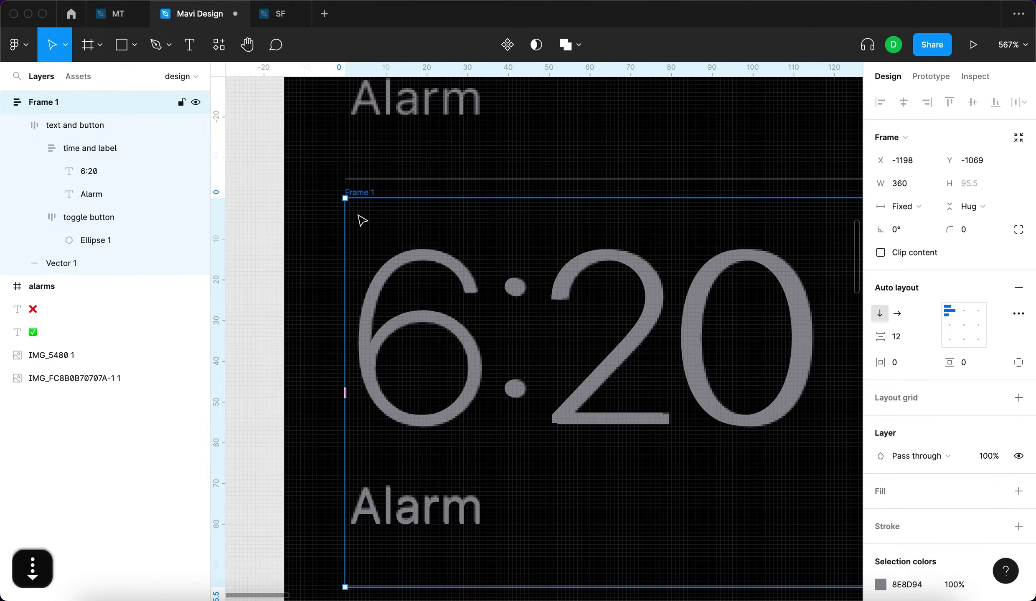
pyautogui.scroll(10, 347, 194)
pyautogui.press('Up')
pyautogui.press('Up')
pyautogui.press('Up')
pyautogui.press('Up')
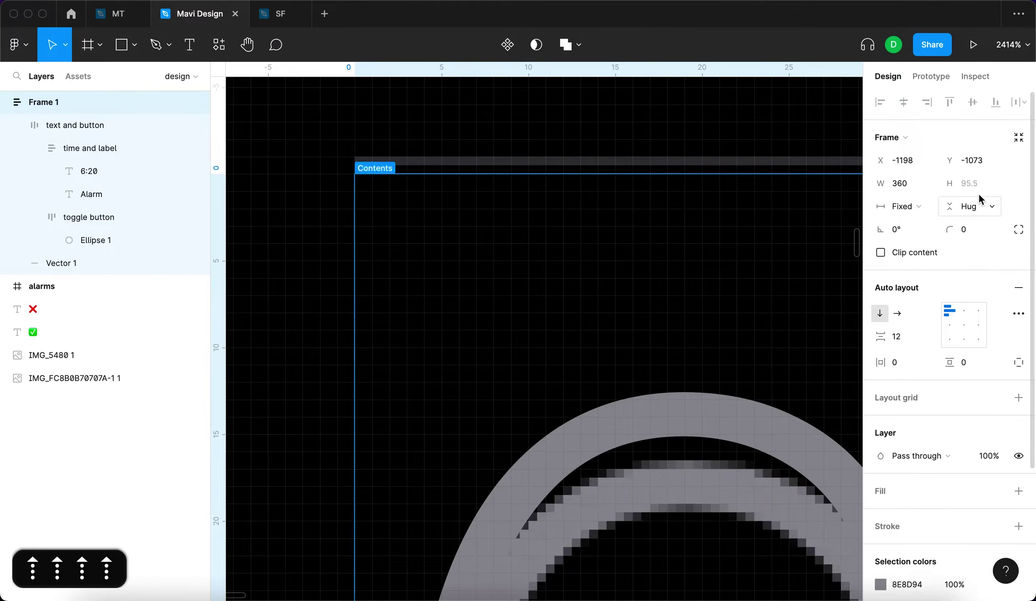
# Set the outer frame's Y position to -1073.5 so its top edge meets the divider above.
pyautogui.click(971, 161)
pyautogui.press('Right')
pyautogui.write('.5')
pyautogui.press('Return')
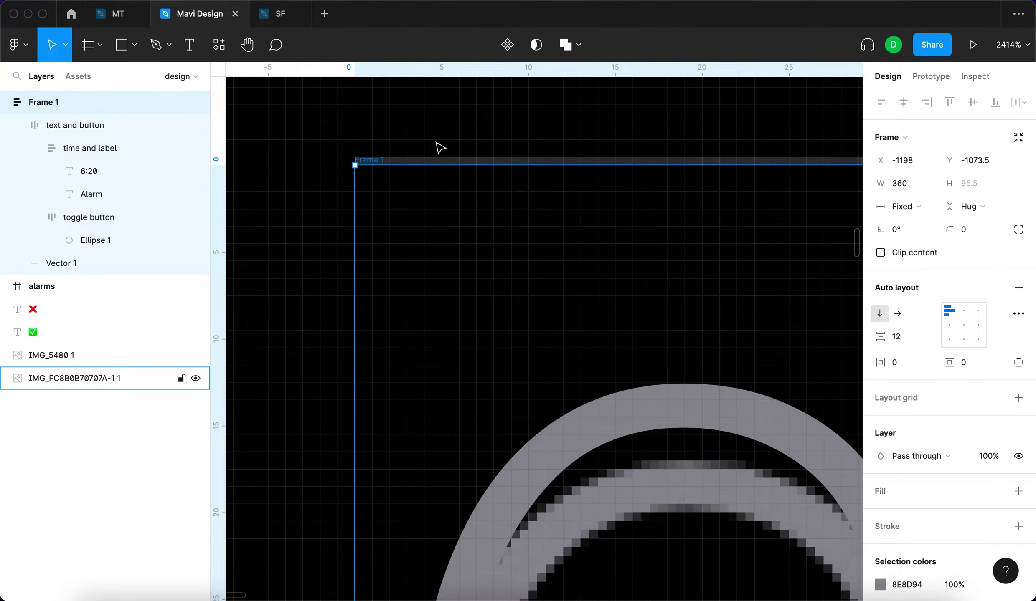
pyautogui.hotkey('shift', '2')
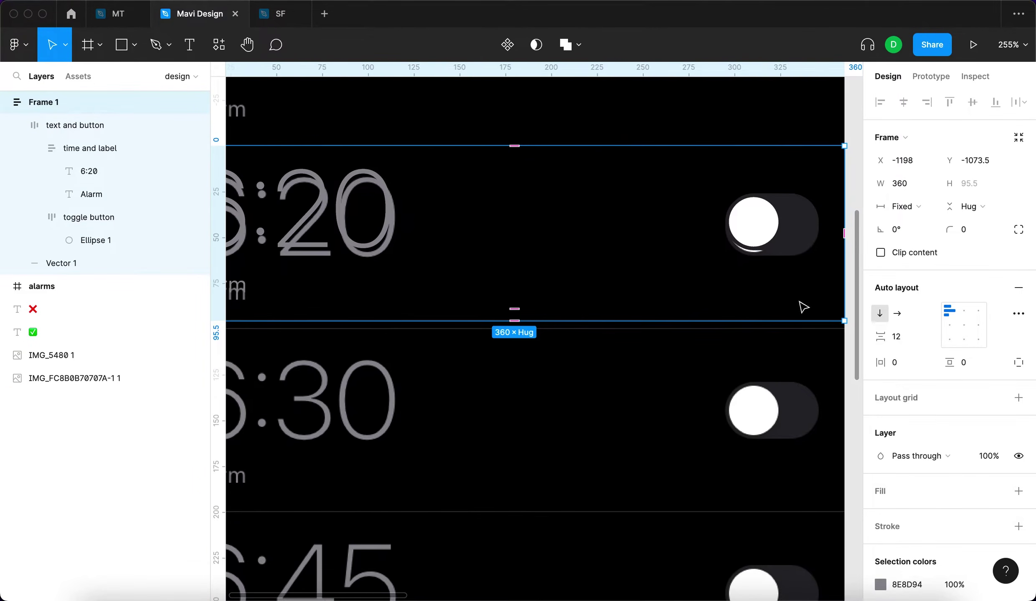
# Give the outer frame a separate top padding of 3 to align the toggle with the screenshot's toggle.
pyautogui.click(1018, 362)
pyautogui.click(963, 363)
pyautogui.scroll(5, 749, 190)
pyautogui.press('Up')
pyautogui.press('Up')
pyautogui.press('Up')
pyautogui.scroll(5, 554, 186)
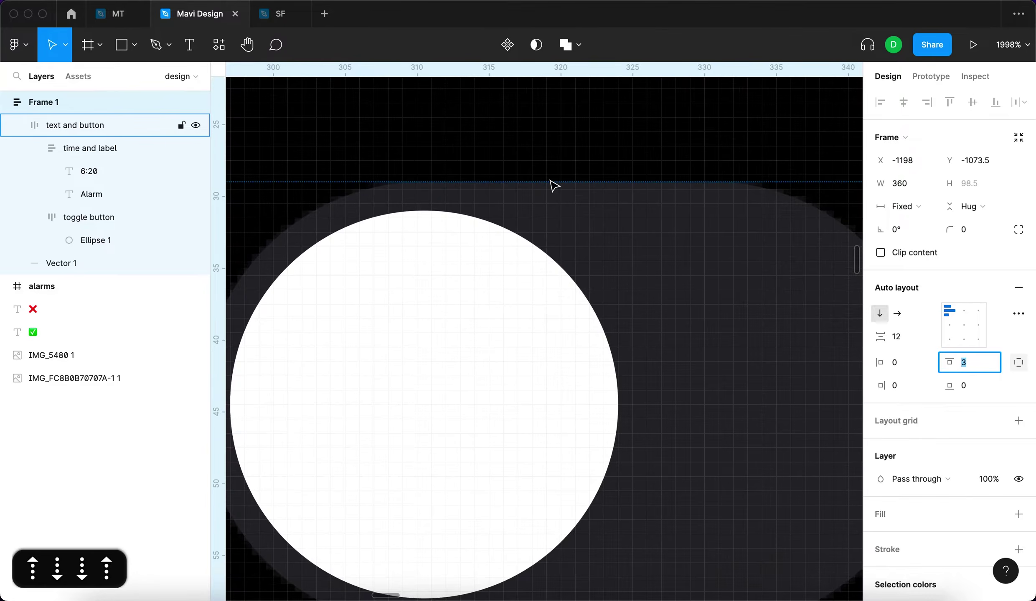
# Give the nested time and label frame a top padding of 1 to align its text with the screenshot.
pyautogui.scroll(-5, 553, 186)
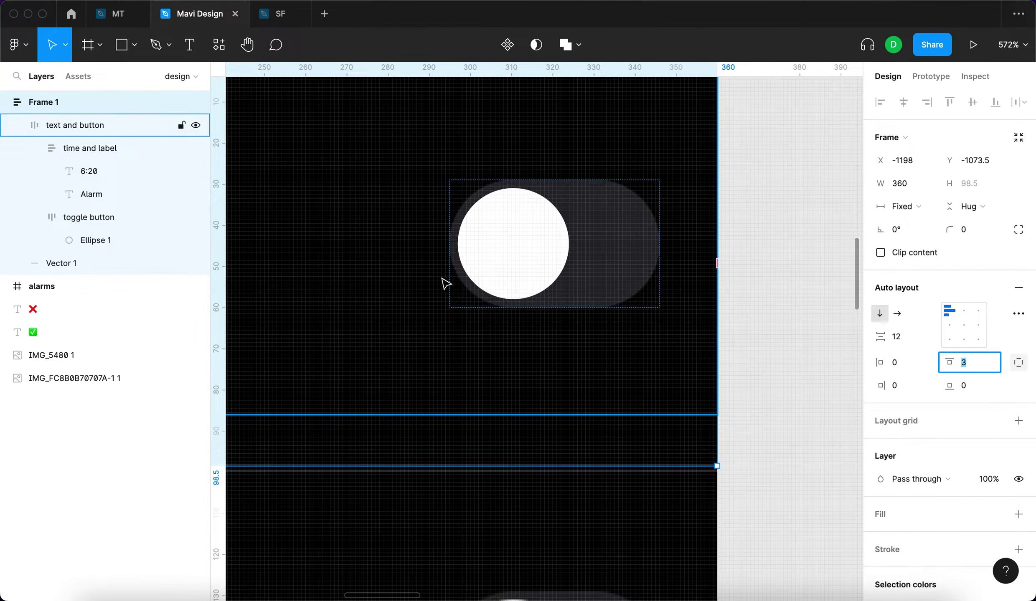
pyautogui.hscroll(-10, 615, 326)
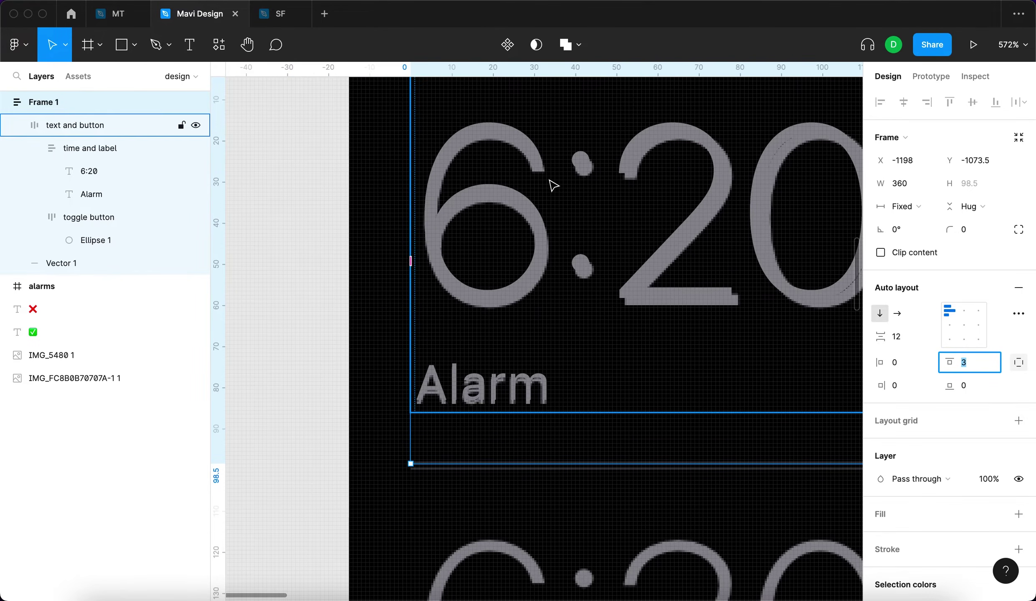
pyautogui.click(552, 185)
pyautogui.scroll(-3, 543, 208)
pyautogui.doubleClick(530, 215)
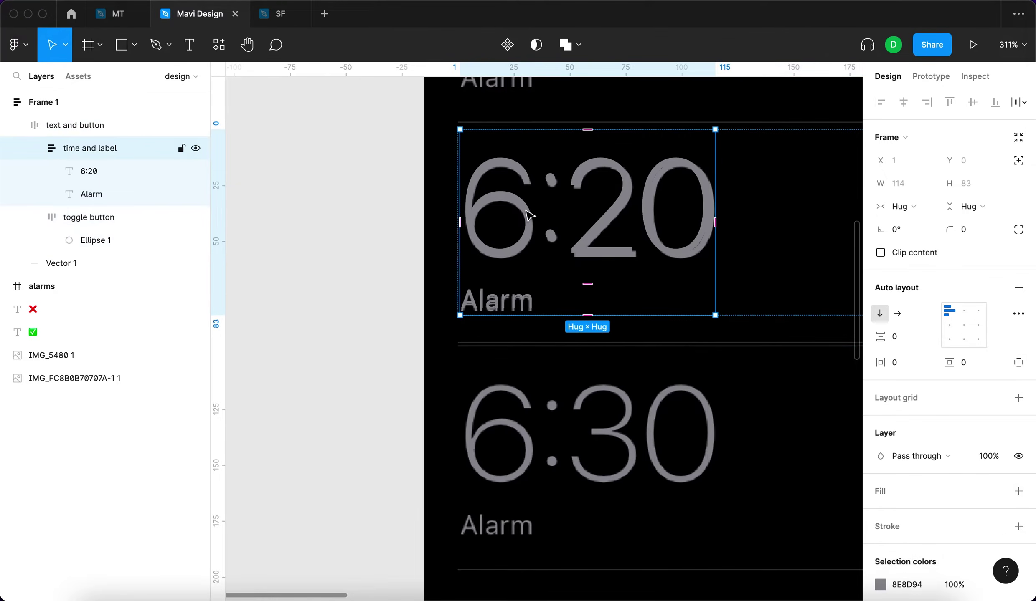
pyautogui.scroll(2, 527, 215)
pyautogui.click(1019, 364)
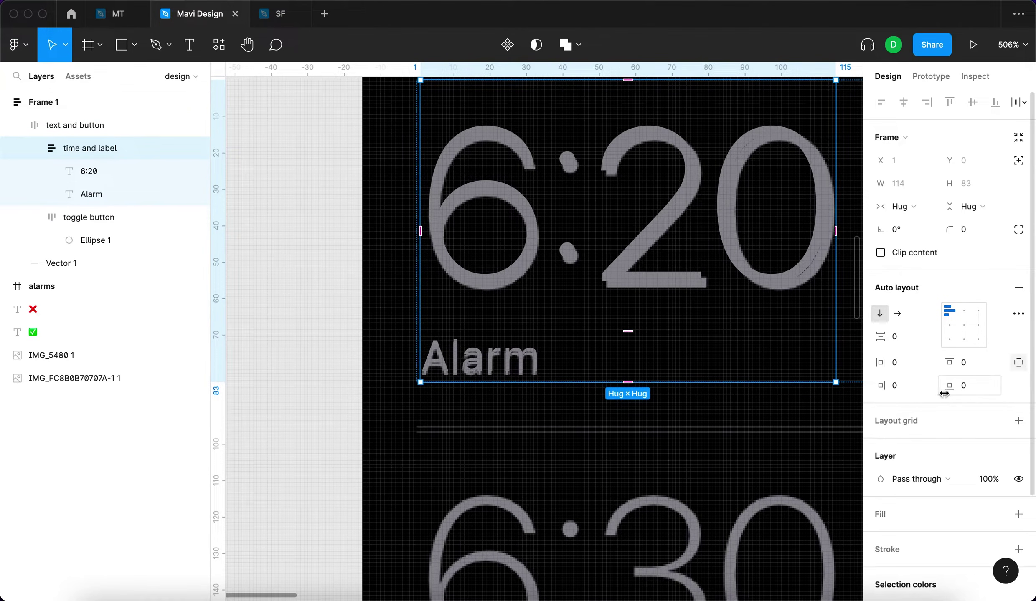
pyautogui.scroll(5, 640, 358)
pyautogui.press('Up')
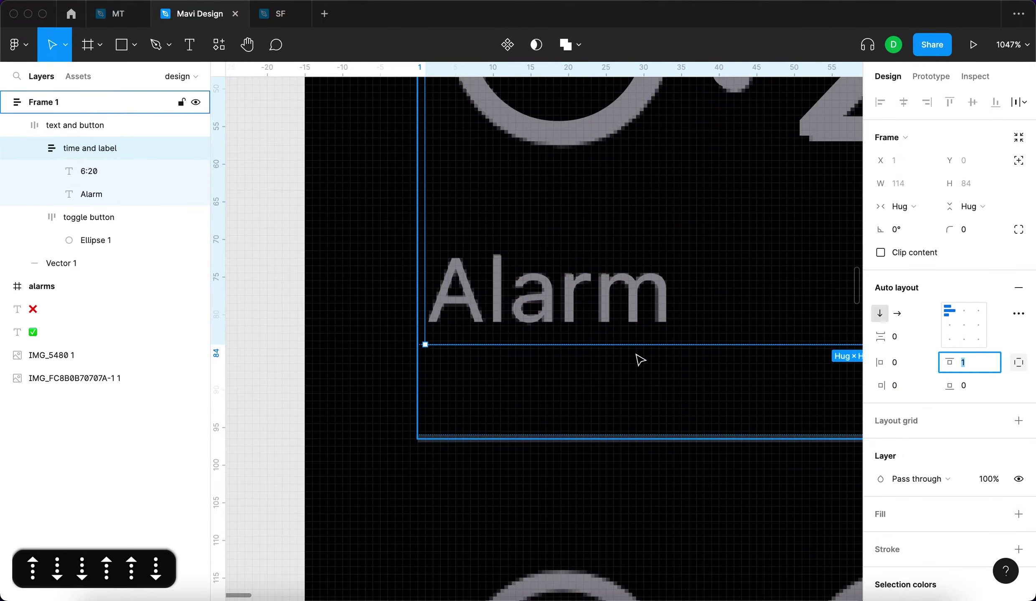
pyautogui.scroll(-5, 324, 298)
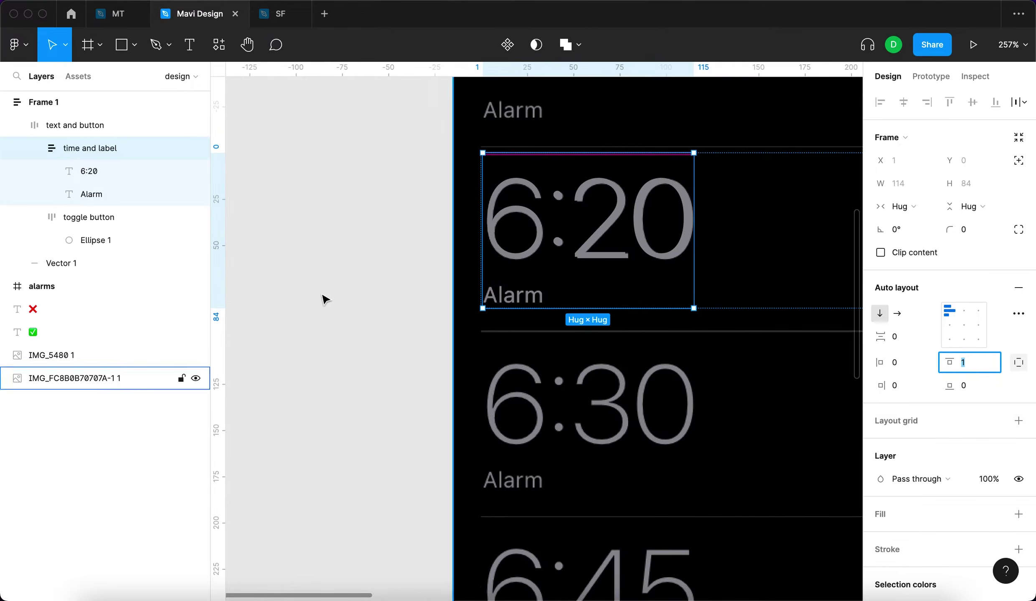
# Set the time and label frame's top padding to 2 and its vertical item spacing to -1.
pyautogui.press('Return')
pyautogui.press('Up')
pyautogui.press('Return')
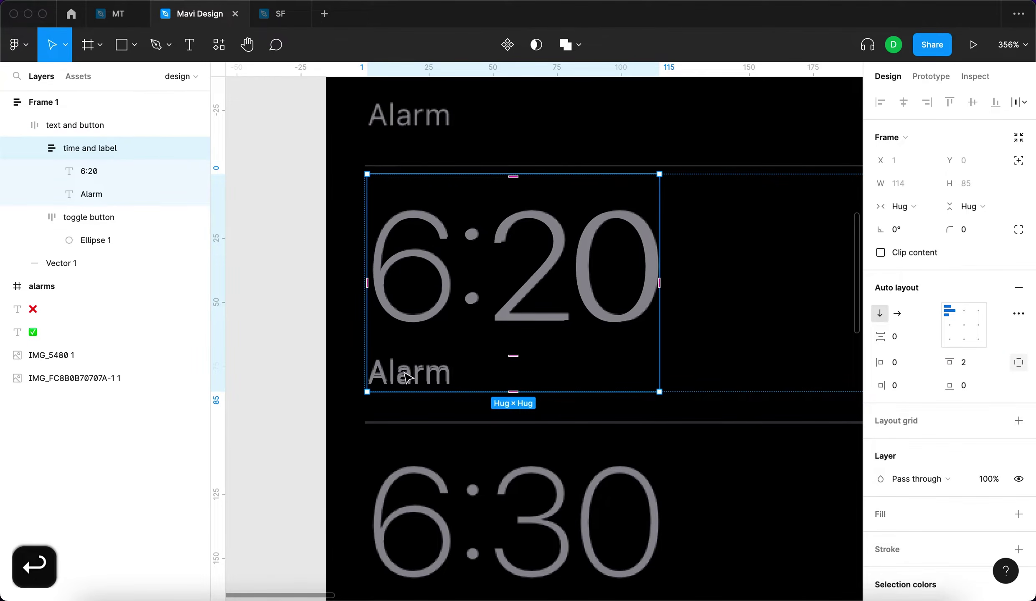
pyautogui.scroll(10, 403, 378)
# Check how the row's divider and its time and label text line up with the screenshot underneath.
pyautogui.click(404, 397)
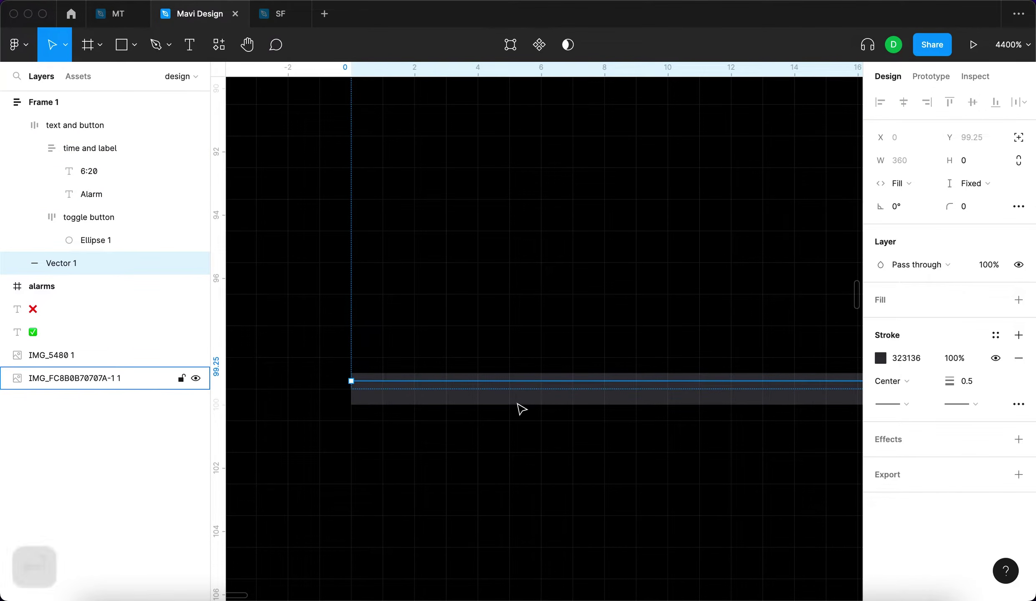
pyautogui.scroll(-6, 432, 397)
pyautogui.click(322, 377)
pyautogui.scroll(-4, 322, 378)
pyautogui.click(527, 310)
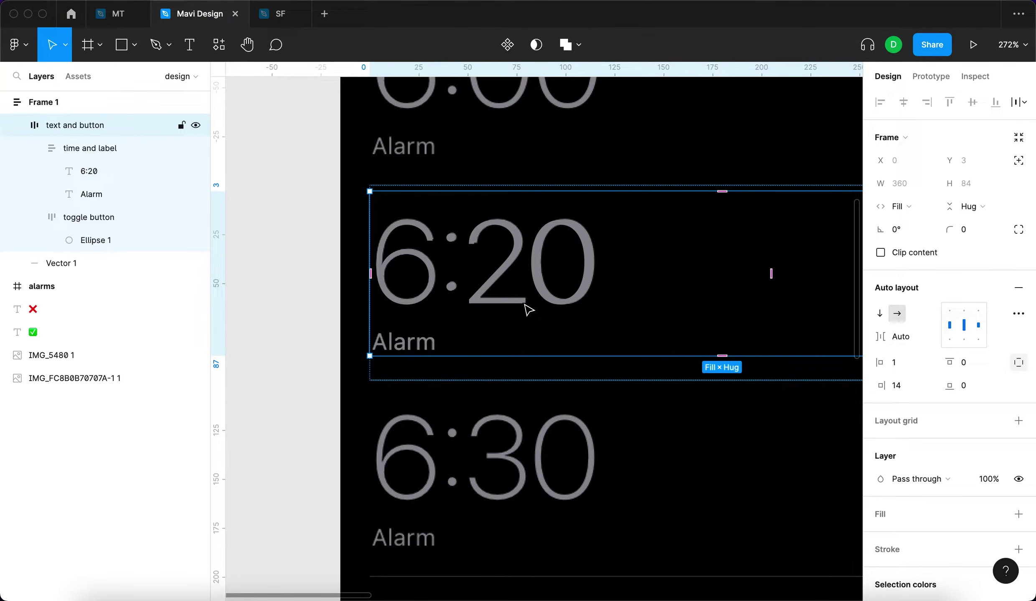
pyautogui.scroll(4, 500, 287)
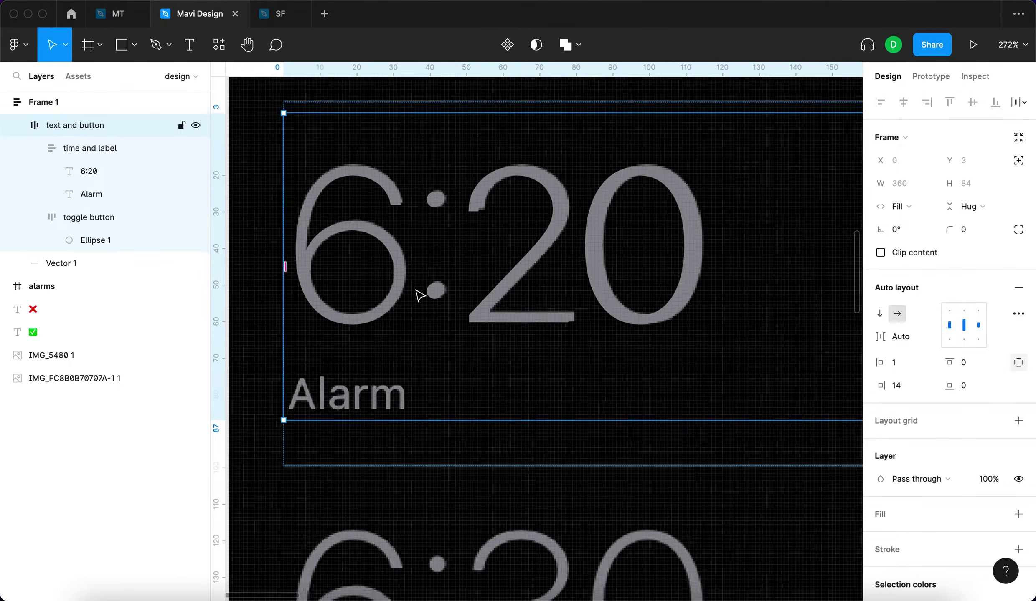
pyautogui.click(522, 286)
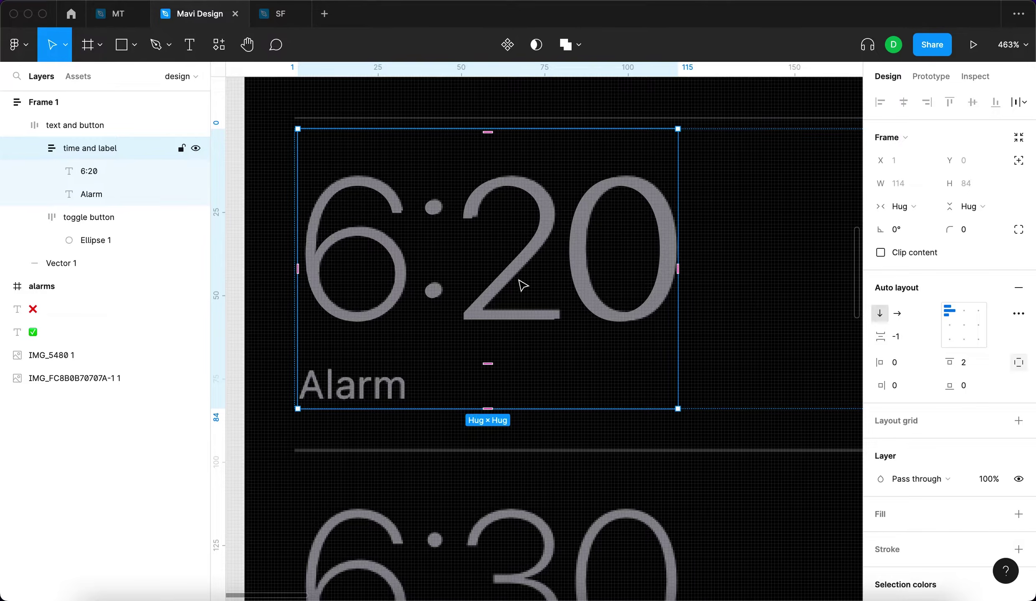
# Set the outer frame's vertical item spacing to 12.5 so its divider lines up with the screenshot's divider.
pyautogui.scroll(-3, 522, 285)
pyautogui.hotkey('shift', 'Return')
pyautogui.hotkey('shift', 'Return')
pyautogui.scroll(10, 410, 363)
pyautogui.click(909, 338)
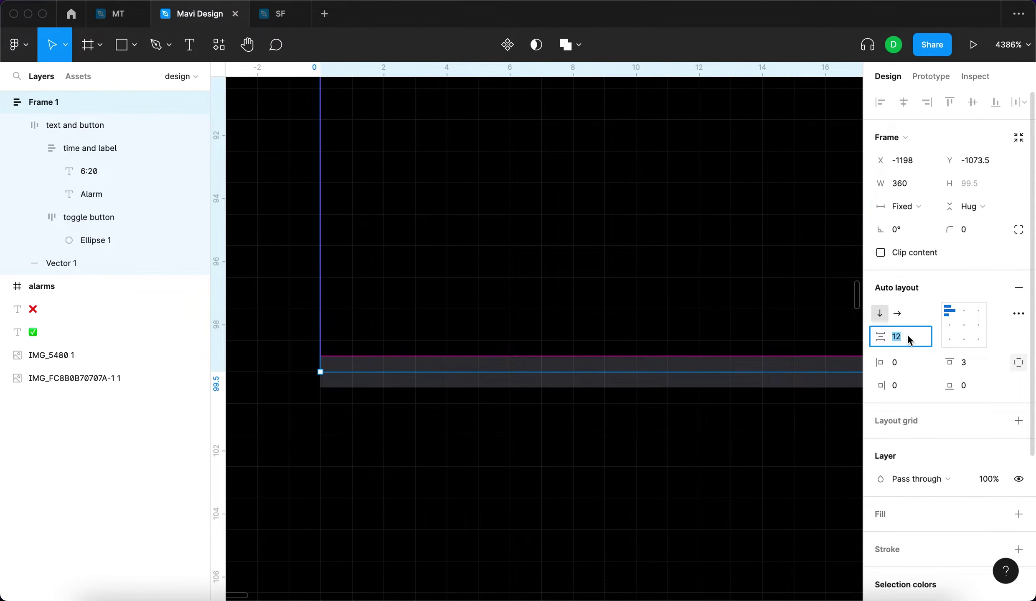
pyautogui.press('Down')
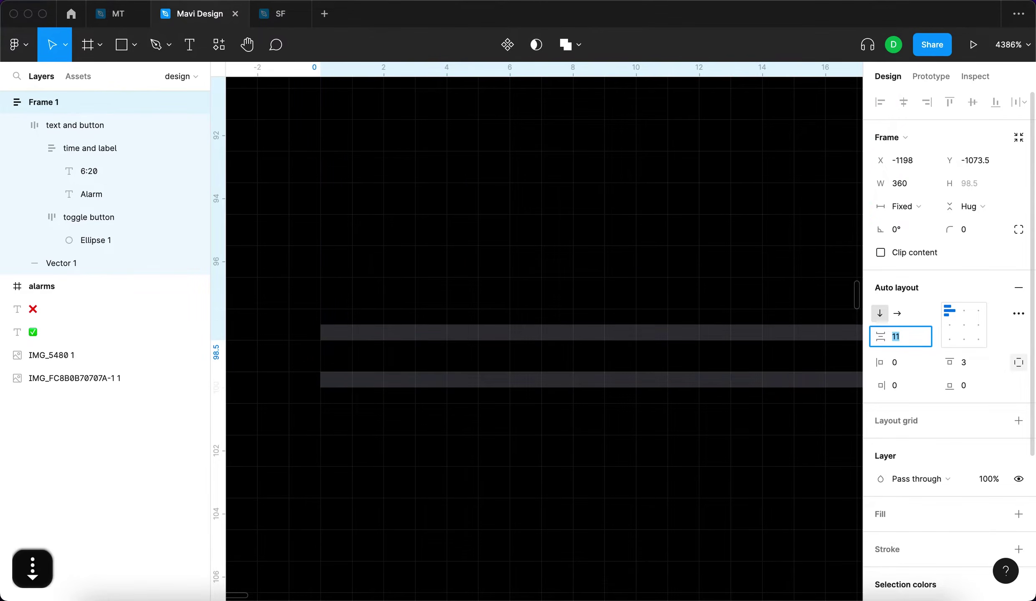
pyautogui.write('12.5')
pyautogui.press('Return')
pyautogui.scroll(-6, 441, 400)
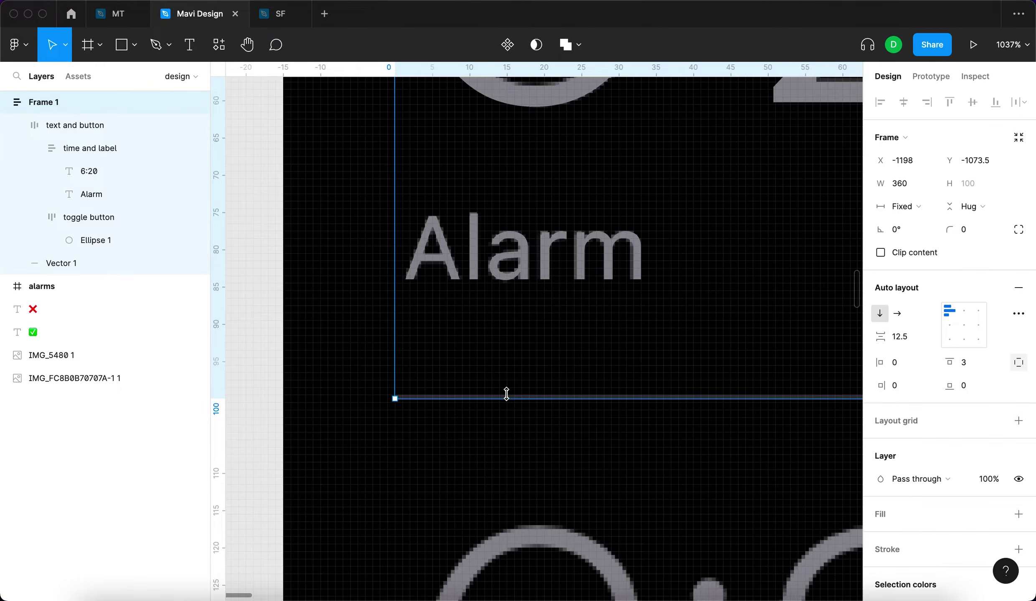
pyautogui.scroll(-5, 506, 394)
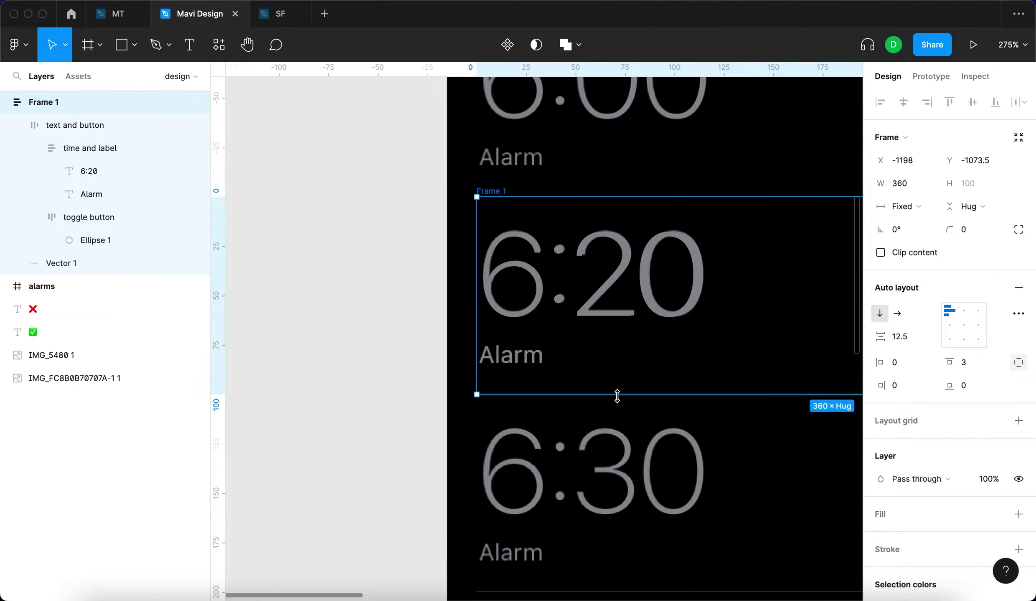
# Move the finished alarm row off the screenshot onto the empty canvas, at X -1674, Y -1103.
pyautogui.hscroll(5, 617, 396)
pyautogui.hscroll(-3, 615, 396)
pyautogui.scroll(-3, 578, 393)
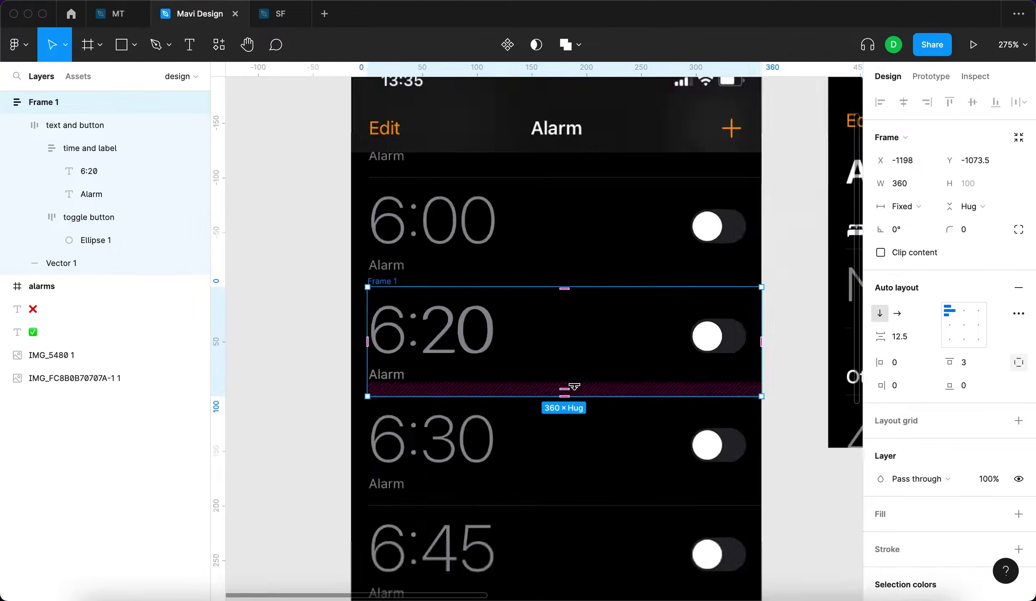
pyautogui.scroll(-5, 573, 388)
pyautogui.moveTo(474, 329); pyautogui.dragTo(376, 312)
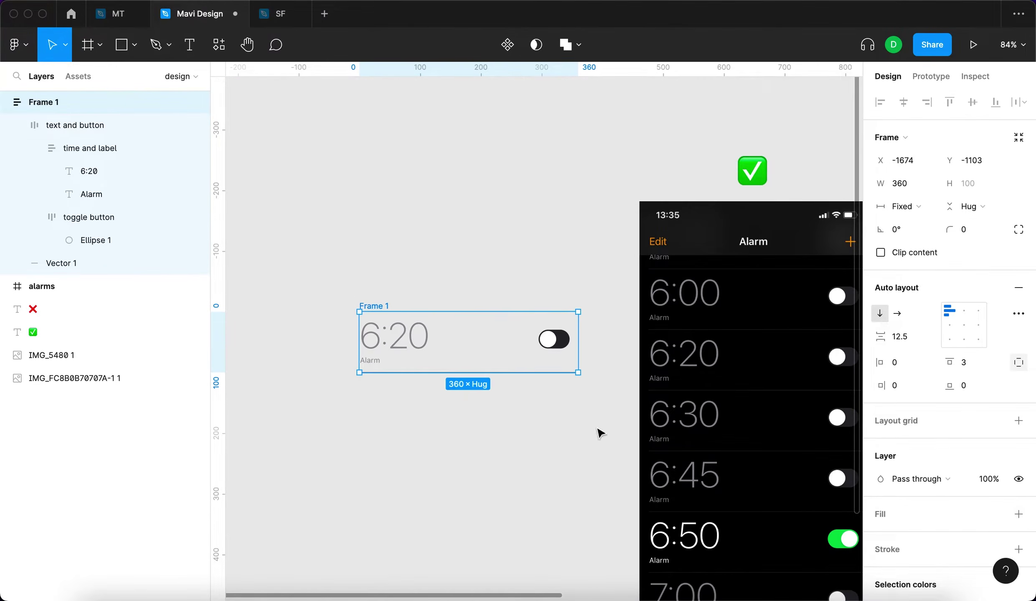
pyautogui.click(434, 402)
pyautogui.hscroll(2, 620, 382)
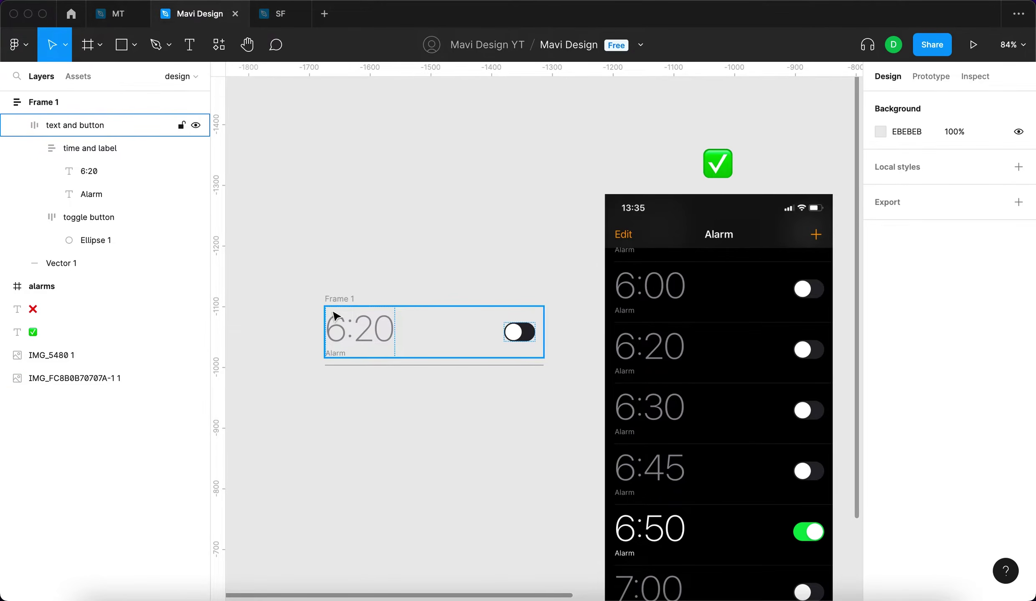
# Rename the alarm row's outer frame as alarm component and move it to X -1688, Y -1121.
pyautogui.click(339, 298)
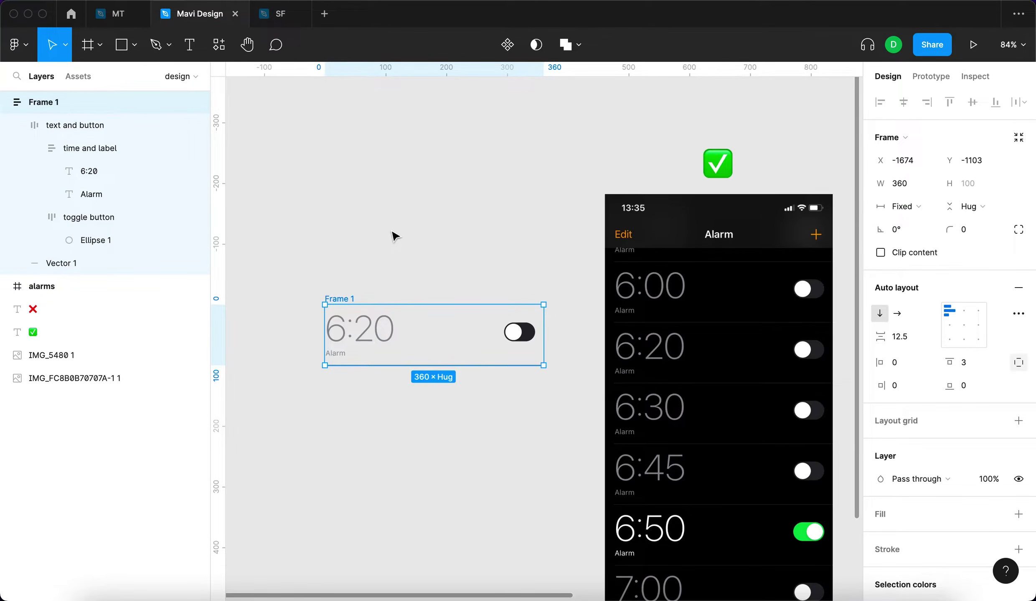
pyautogui.press('super+r')
pyautogui.write('alarm component')
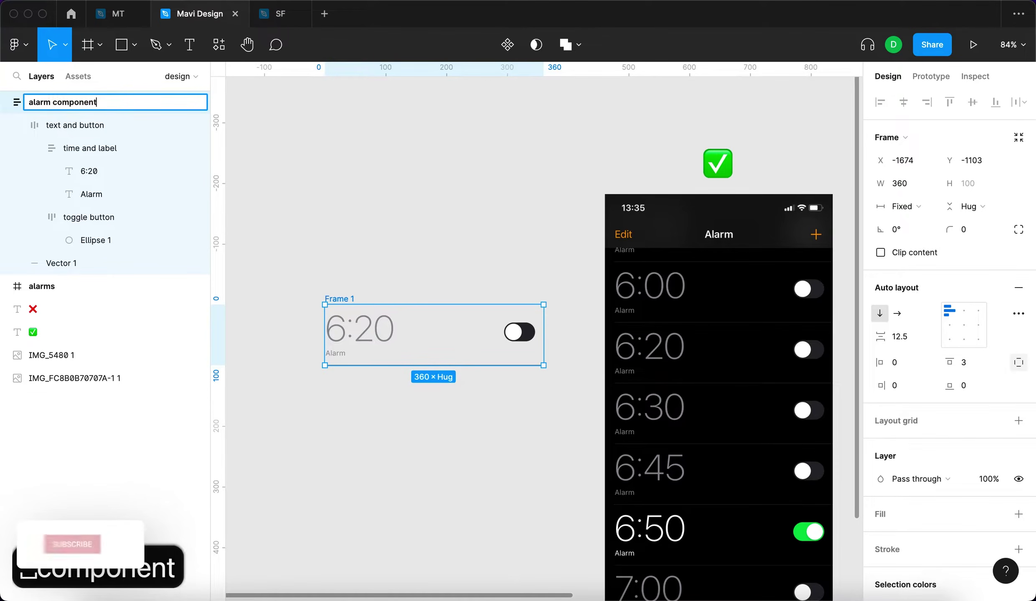
pyautogui.press('Return')
pyautogui.click(395, 237)
pyautogui.moveTo(381, 298); pyautogui.dragTo(373, 288)
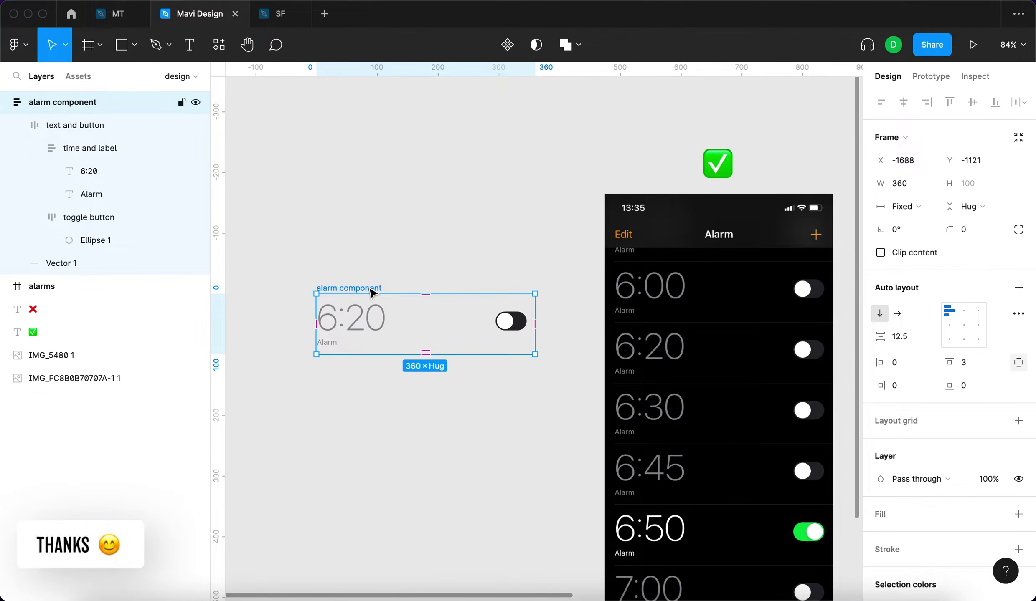
pyautogui.scroll(-3, 381, 272)
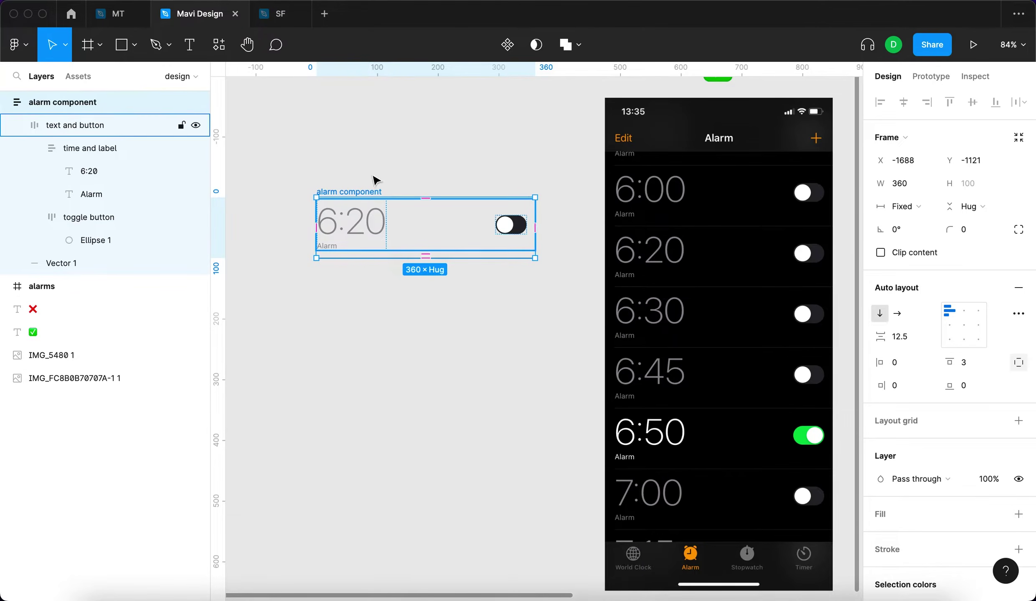
# Turn the alarm row into a component and add a second variant named enabled.
pyautogui.click(506, 46)
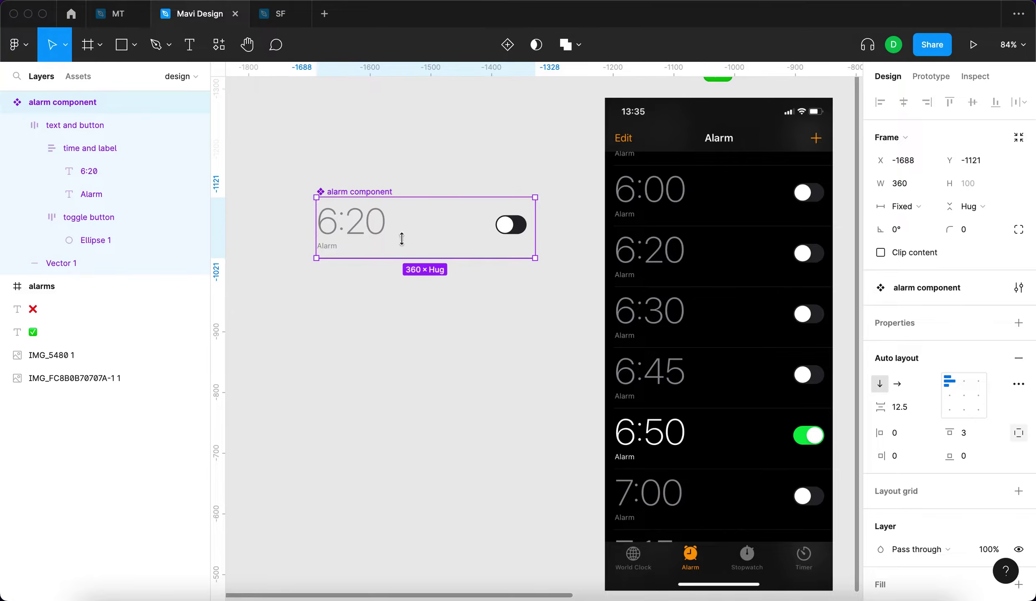
pyautogui.click(509, 46)
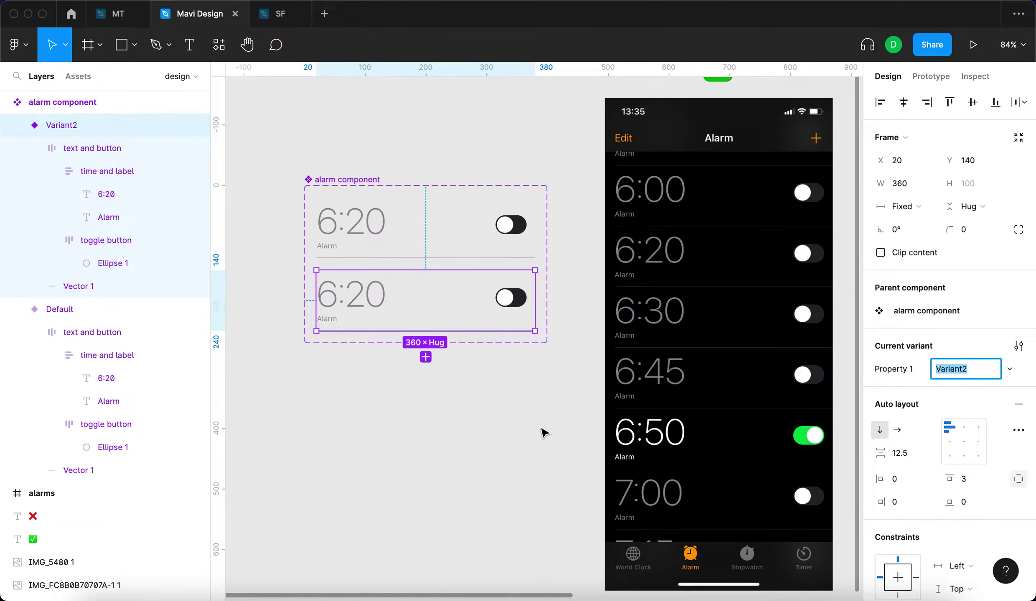
pyautogui.write('enabled')
pyautogui.press('Return')
# Rename the component's default variant as disabled.
pyautogui.click(370, 231)
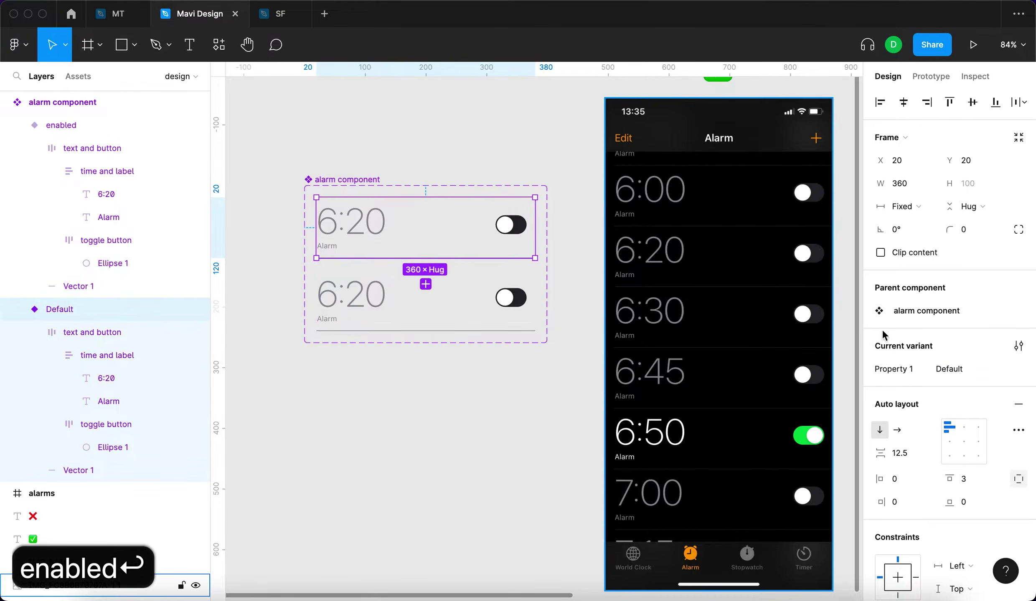
pyautogui.click(949, 368)
pyautogui.write('disabled')
pyautogui.press('Return')
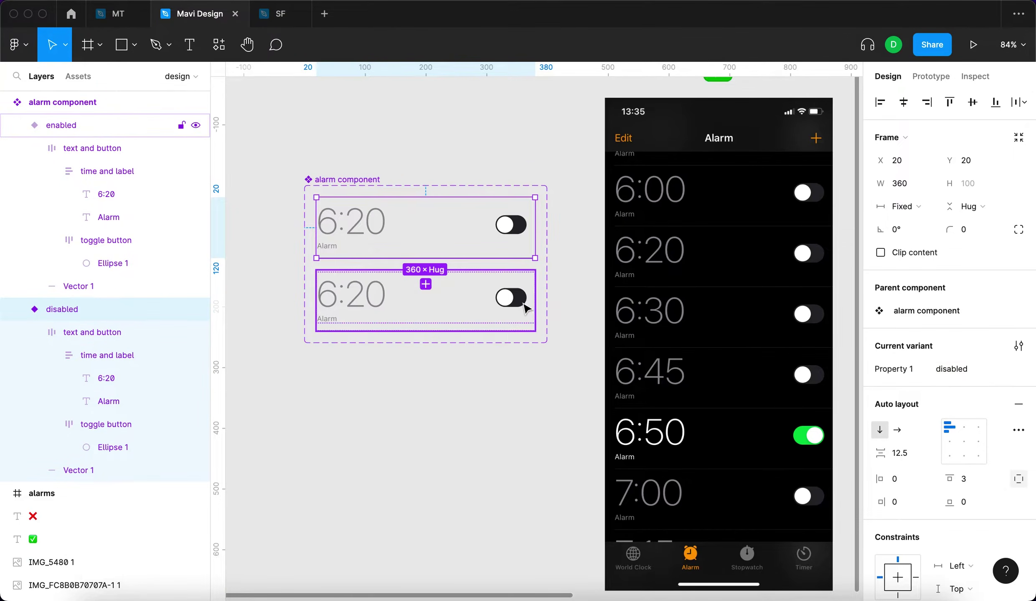
# Change the color of the enabled variant's time and label text to white, FFFFFF.
pyautogui.click(525, 309)
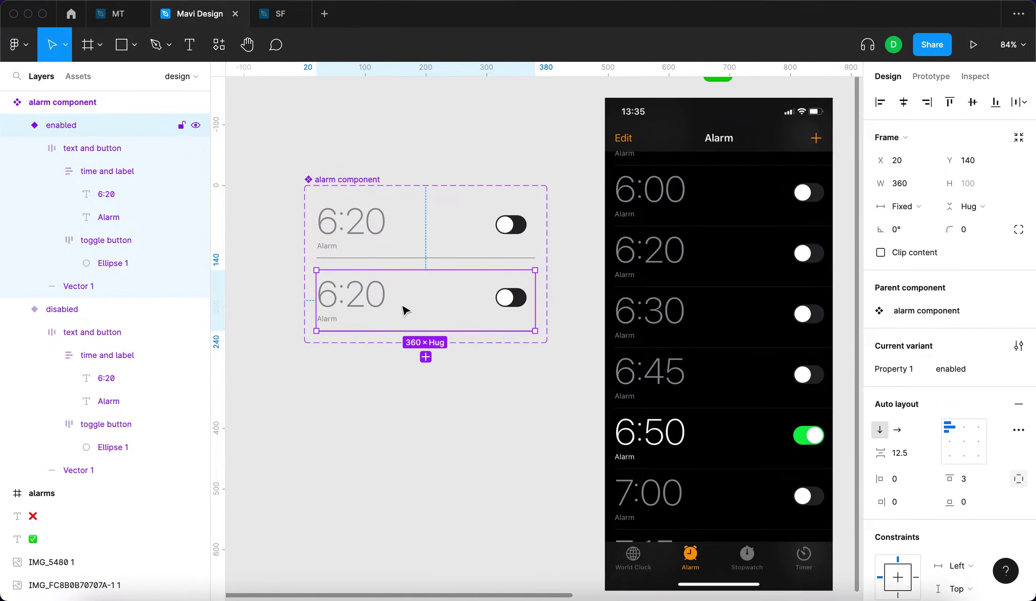
pyautogui.click(371, 301)
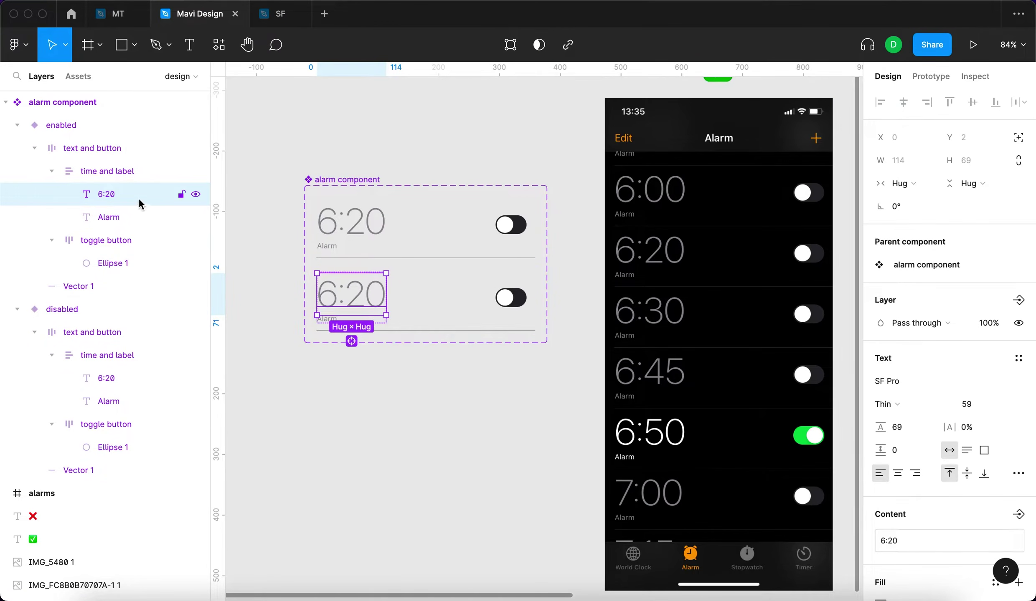
pyautogui.click(139, 172)
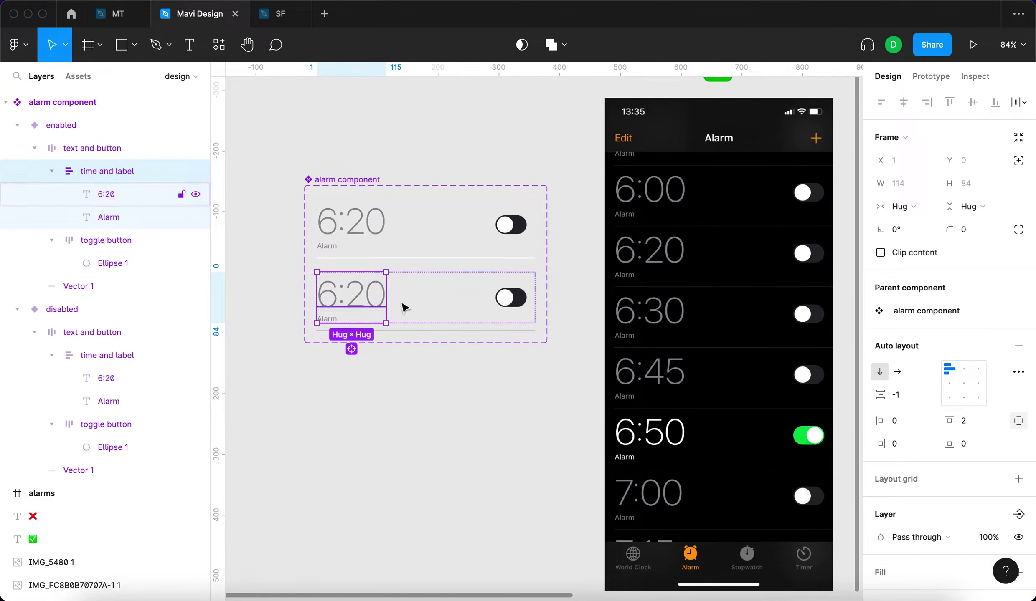
pyautogui.scroll(-4, 987, 411)
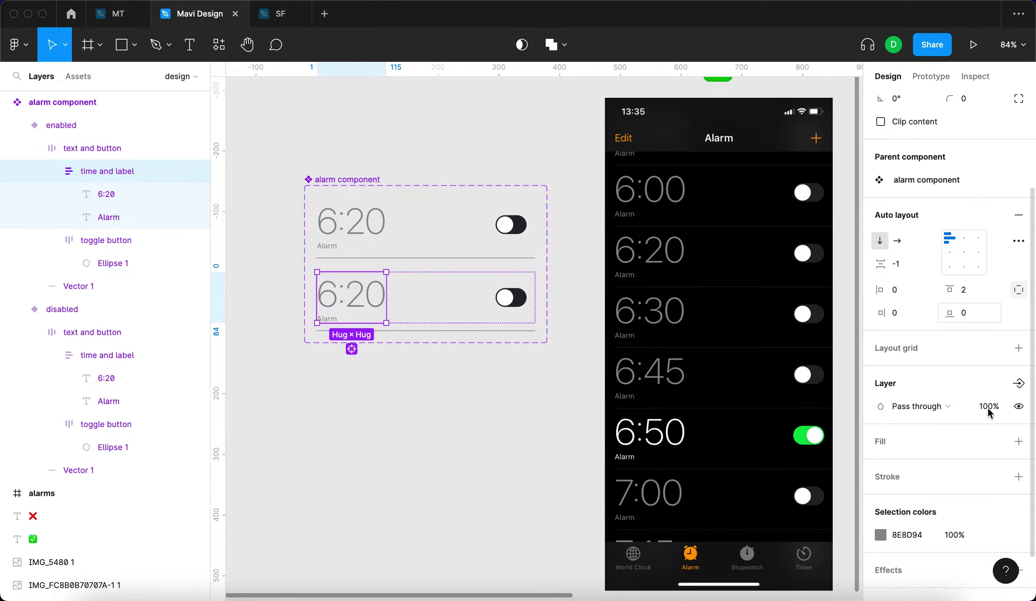
pyautogui.click(881, 520)
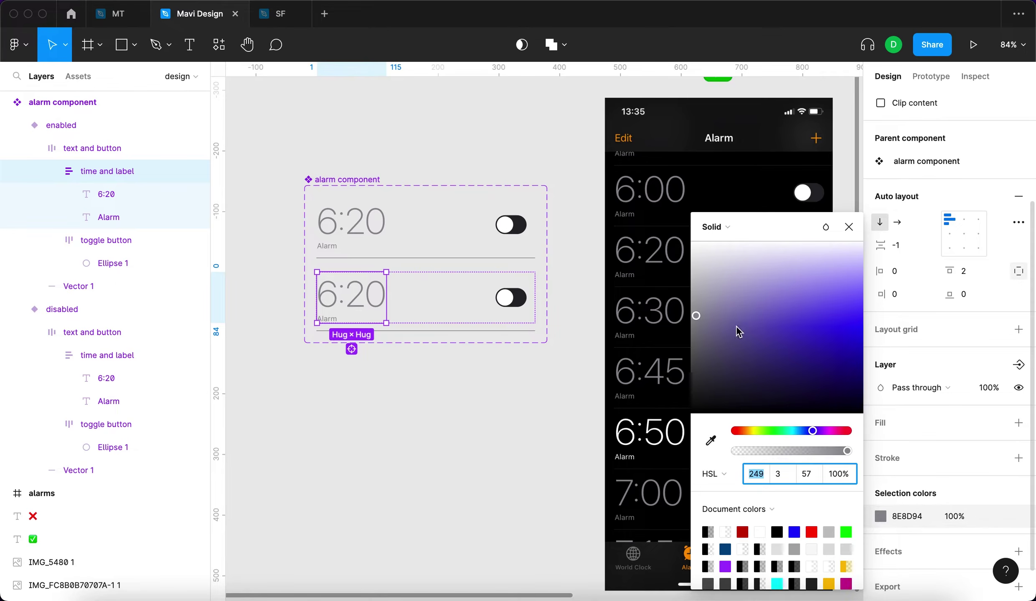
pyautogui.moveTo(704, 319); pyautogui.dragTo(600, 175)
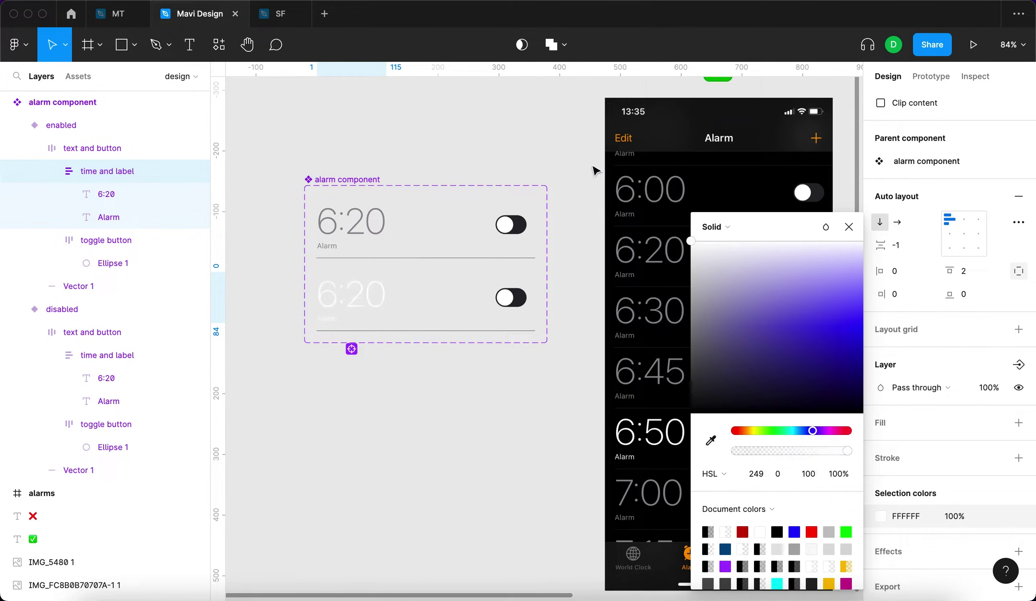
pyautogui.click(398, 446)
# Align the enabled toggle's knob to the top right and fill the toggle with the green 2FD058 sampled from the screenshot's 6:50 toggle.
pyautogui.click(505, 304)
pyautogui.click(509, 302)
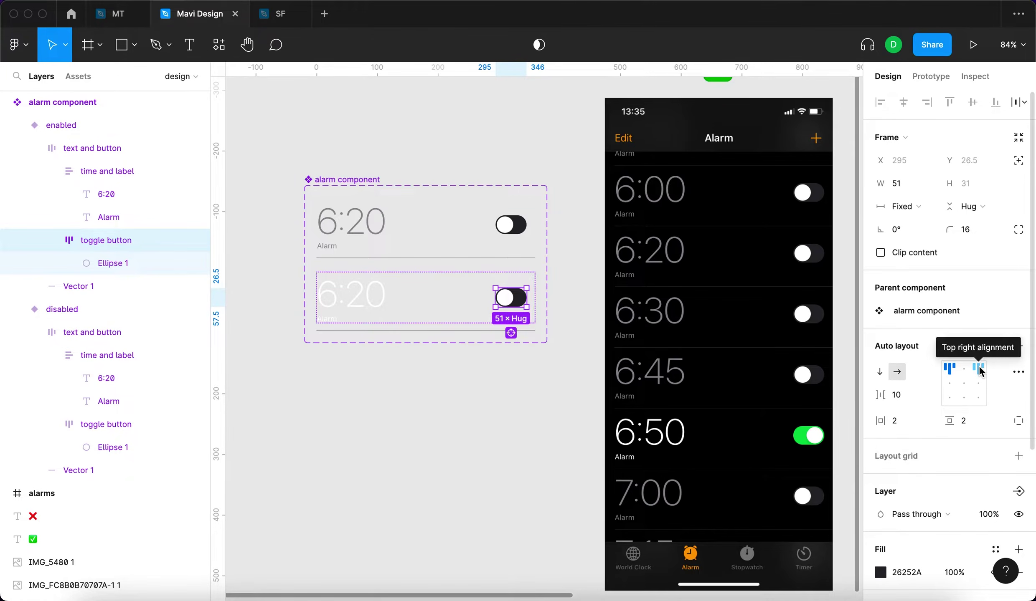
pyautogui.scroll(-1, 951, 430)
pyautogui.click(880, 544)
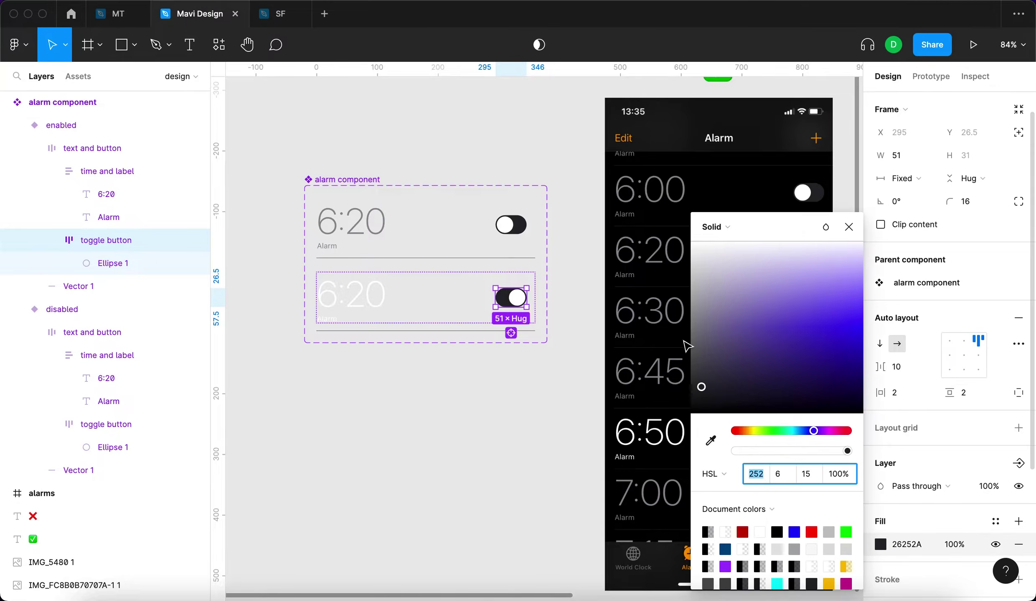
pyautogui.click(711, 440)
pyautogui.hscroll(5, 560, 386)
pyautogui.click(601, 426)
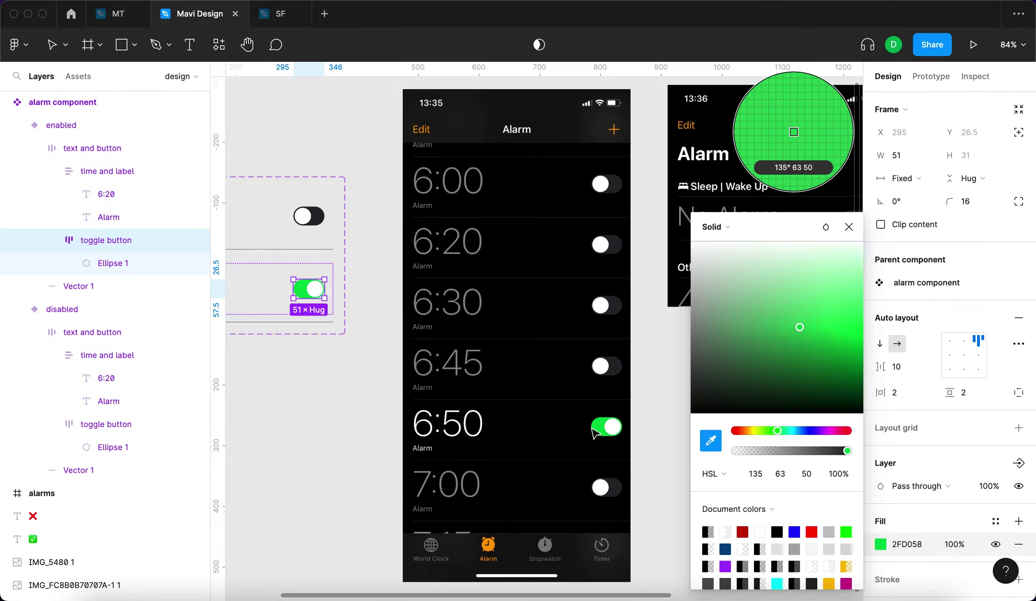
pyautogui.press('Escape')
# Compare the enabled variant's toggle and knob closely with the green toggle in the screenshot's 6:50 row.
pyautogui.scroll(5, 567, 407)
pyautogui.hscroll(-4, 567, 406)
pyautogui.scroll(-5, 567, 406)
pyautogui.scroll(4, 464, 328)
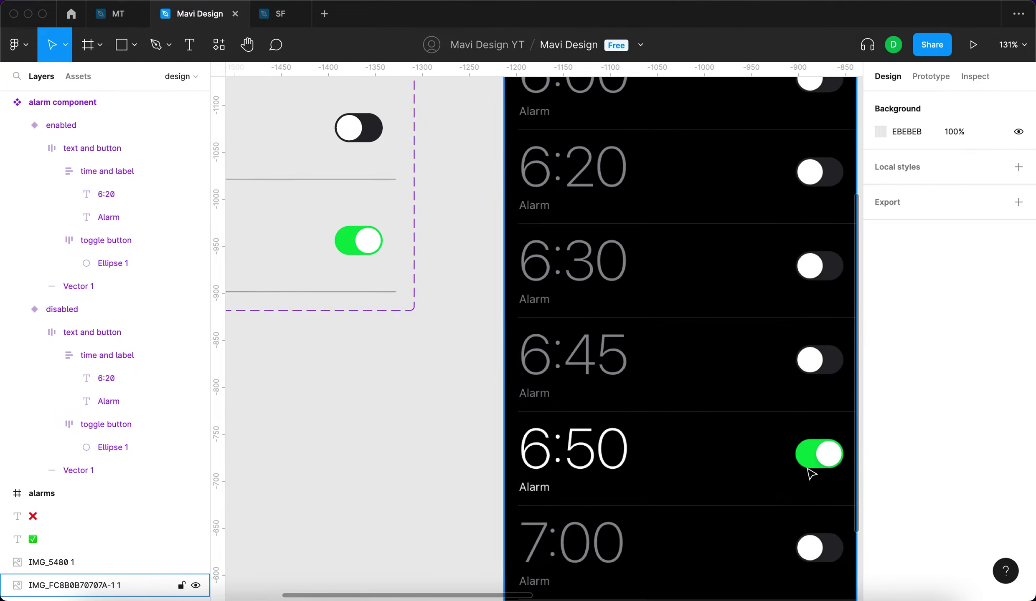
pyautogui.click(810, 473)
pyautogui.scroll(10, 821, 470)
pyautogui.hscroll(4, 821, 471)
pyautogui.scroll(-2, 821, 470)
pyautogui.scroll(-10, 480, 282)
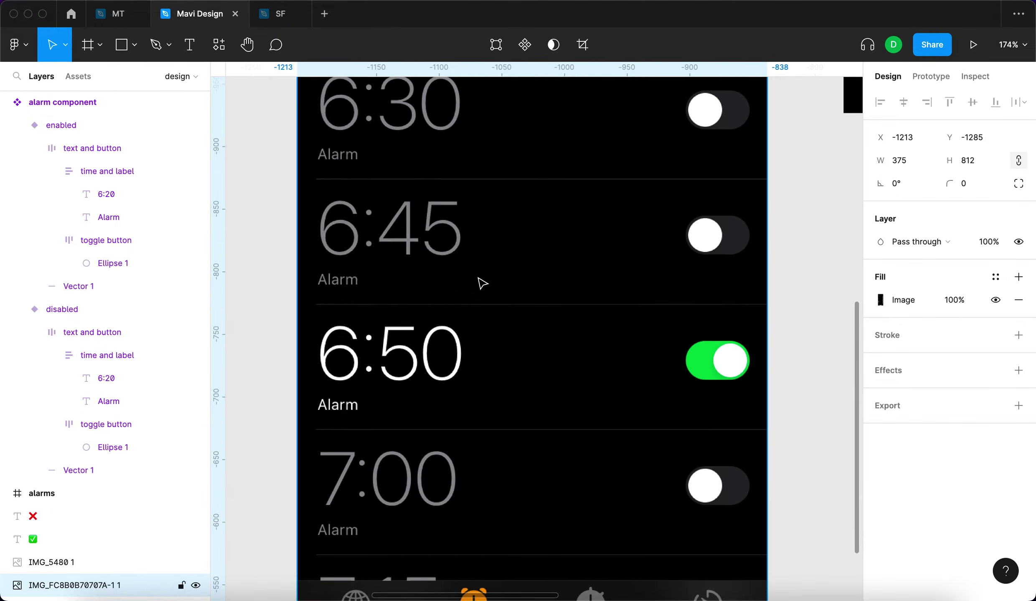
pyautogui.hscroll(-5, 428, 271)
pyautogui.scroll(10, 418, 243)
pyautogui.scroll(-10, 424, 238)
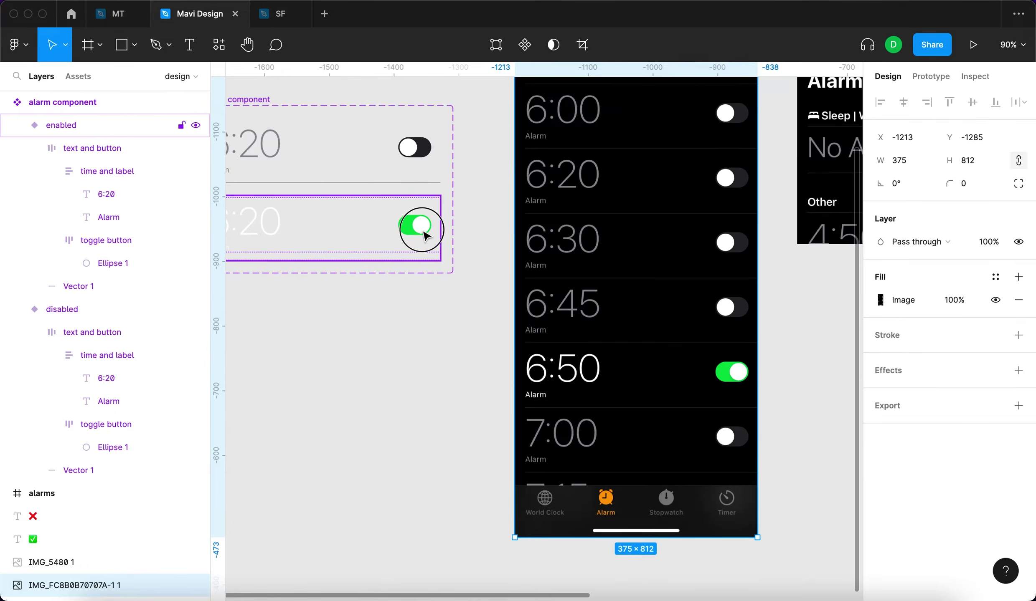
pyautogui.click(424, 235)
pyautogui.click(424, 233)
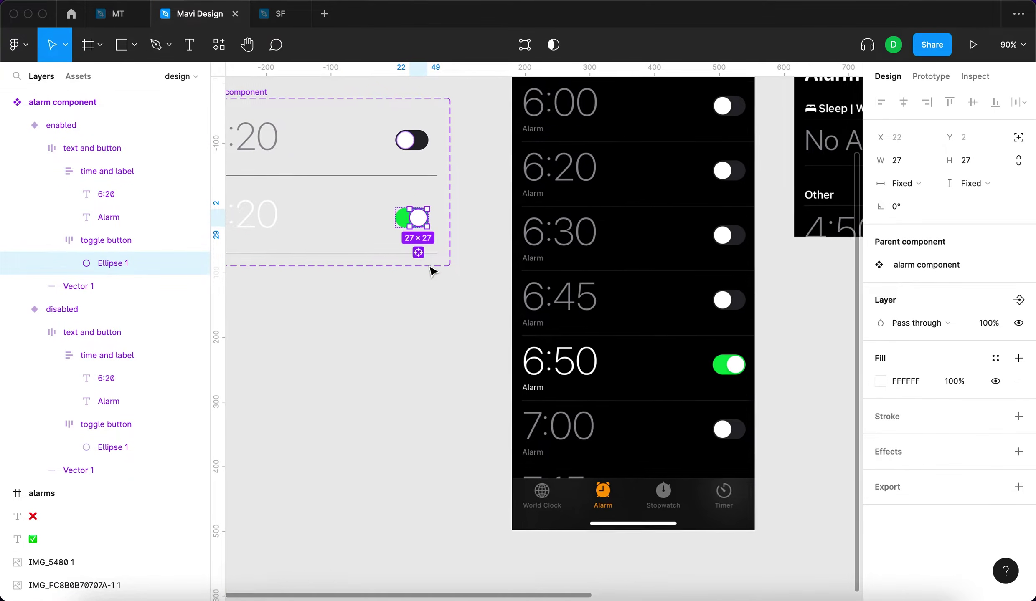
# Move the alarm screenshot to X -1283, Y -1525 beside the component set, and select the enabled toggle's knob.
pyautogui.scroll(5, 580, 319)
pyautogui.moveTo(619, 358); pyautogui.dragTo(602, 279)
pyautogui.scroll(6, 603, 279)
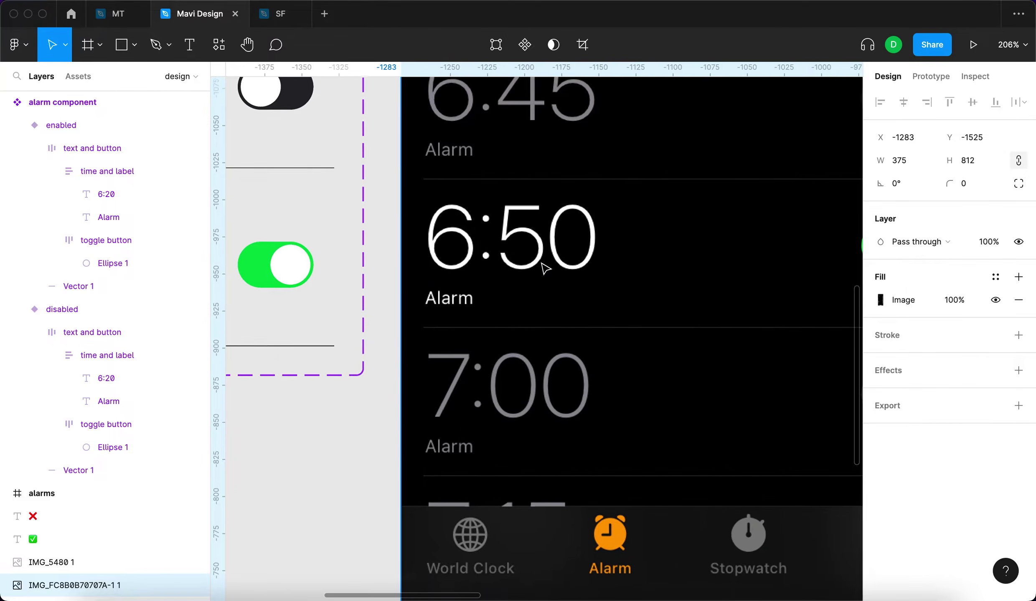
pyautogui.scroll(3, 533, 271)
pyautogui.click(370, 270)
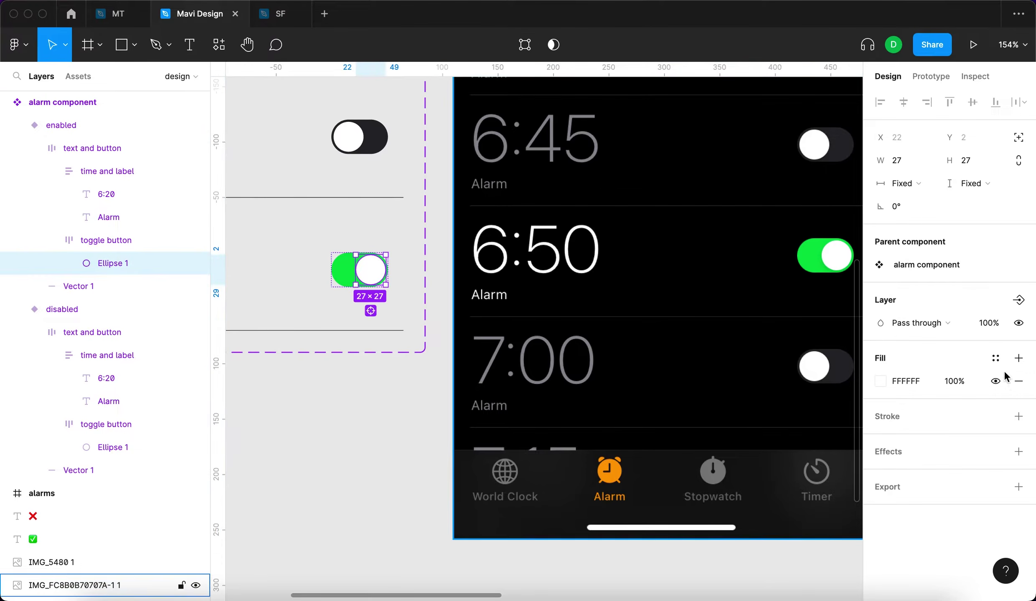
# Add a drop shadow effect to the enabled toggle's knob and lower the shadow's opacity to 12%.
pyautogui.click(1018, 451)
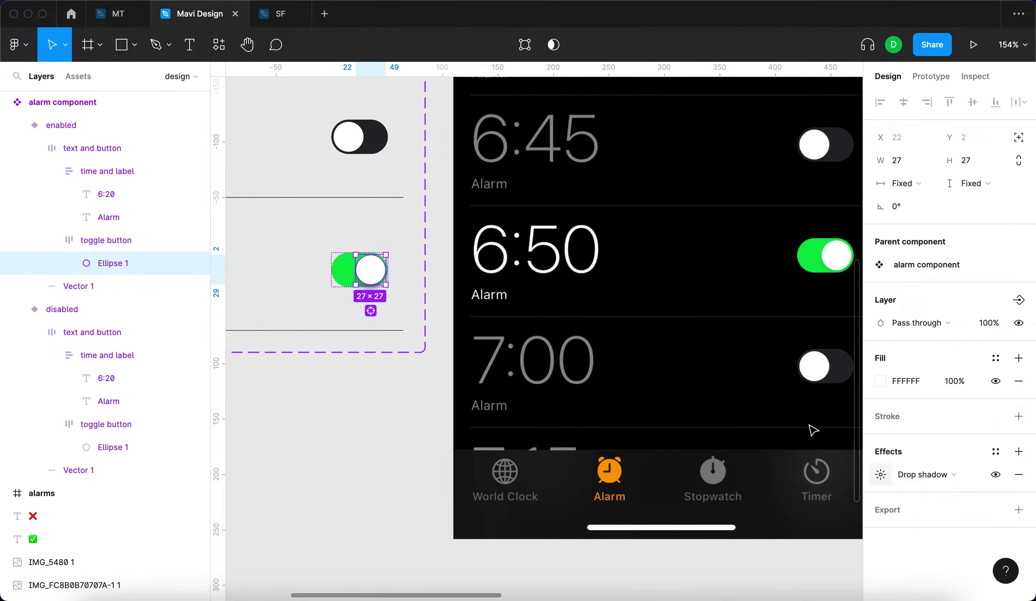
pyautogui.hscroll(2, 843, 447)
pyautogui.click(869, 475)
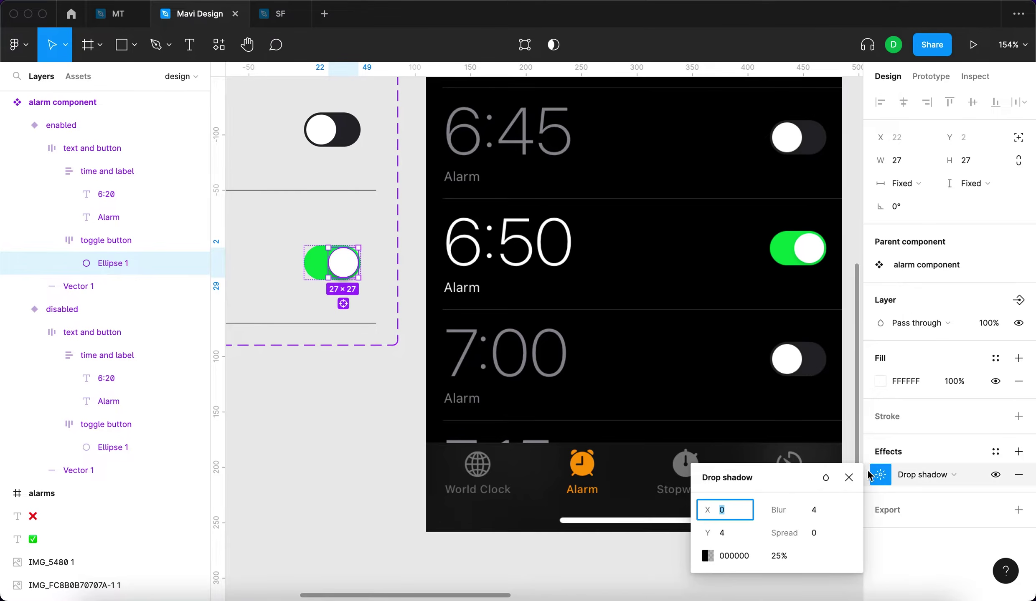
pyautogui.click(781, 557)
pyautogui.hotkey('shift', 'Down')
pyautogui.press('Down')
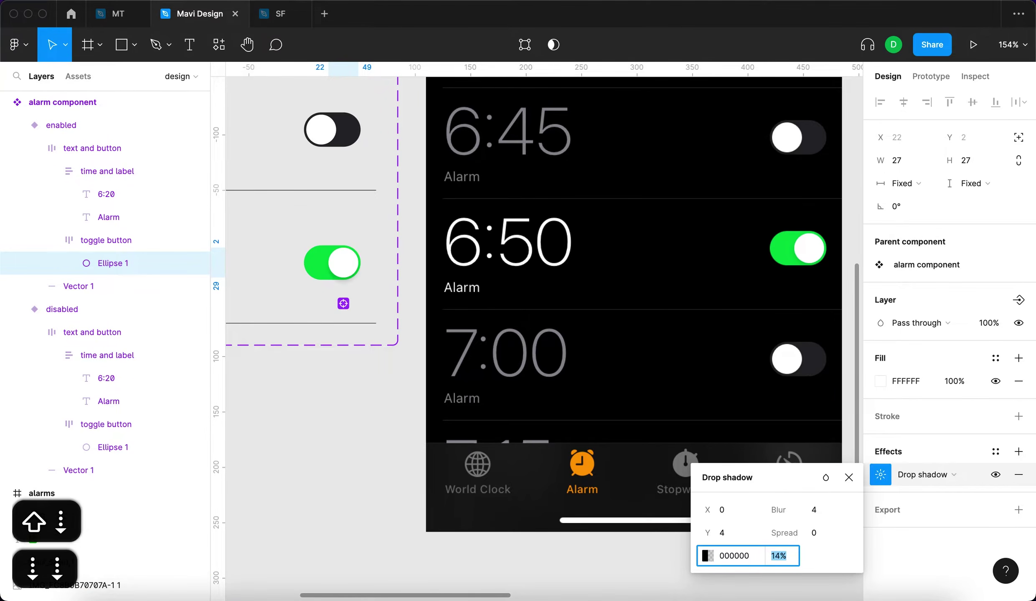
pyautogui.press('Down')
pyautogui.press('Down')
# Set the knob's drop shadow to a blur of 7 and an opacity of 9%.
pyautogui.click(818, 514)
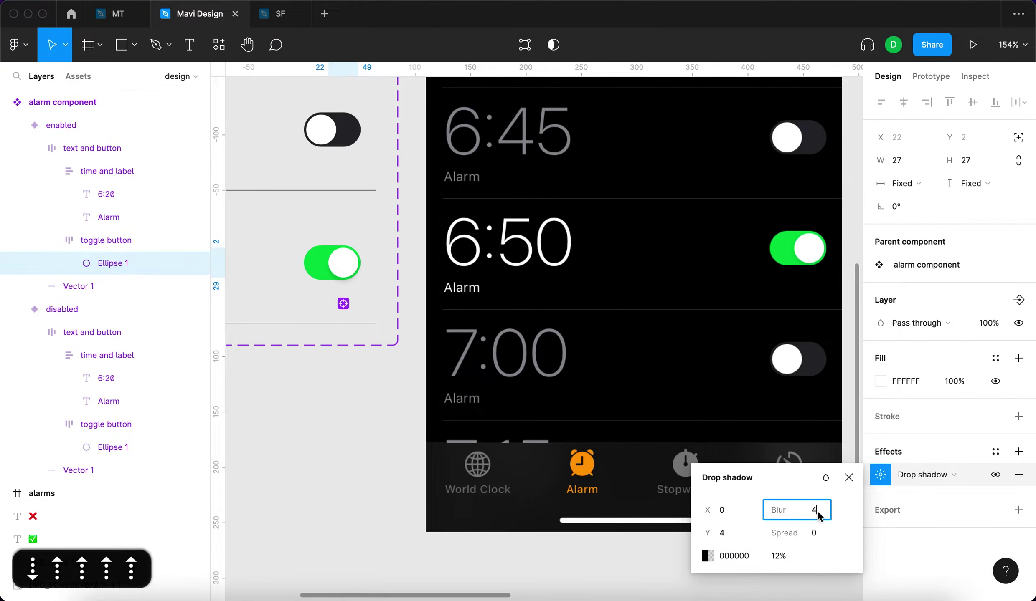
pyautogui.press('Up')
pyautogui.press('Up')
pyautogui.press('Up')
pyautogui.press('Tab')
pyautogui.press('Tab')
pyautogui.press('Tab')
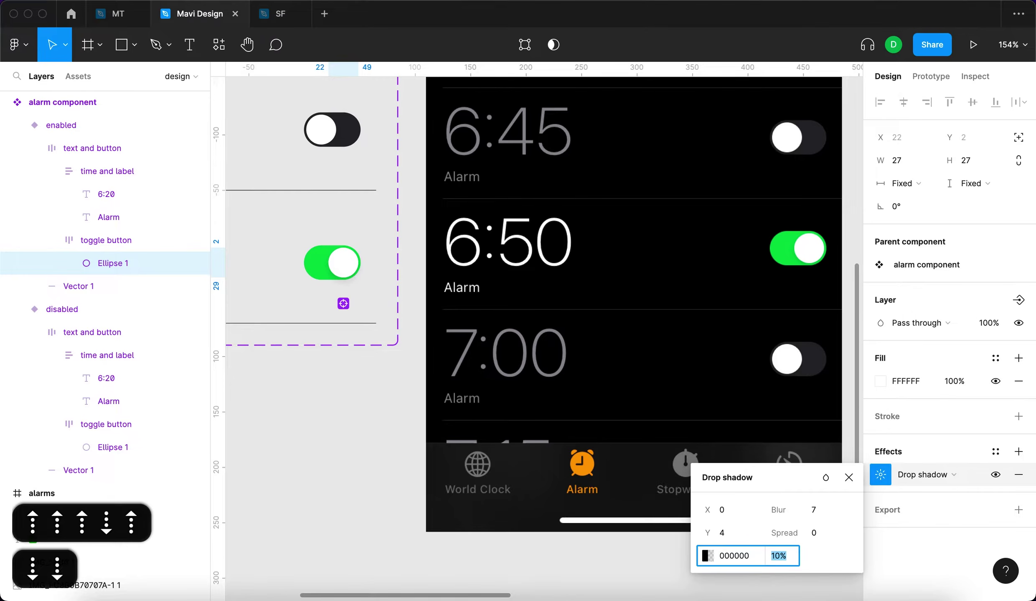
pyautogui.press('Down')
pyautogui.press('Return')
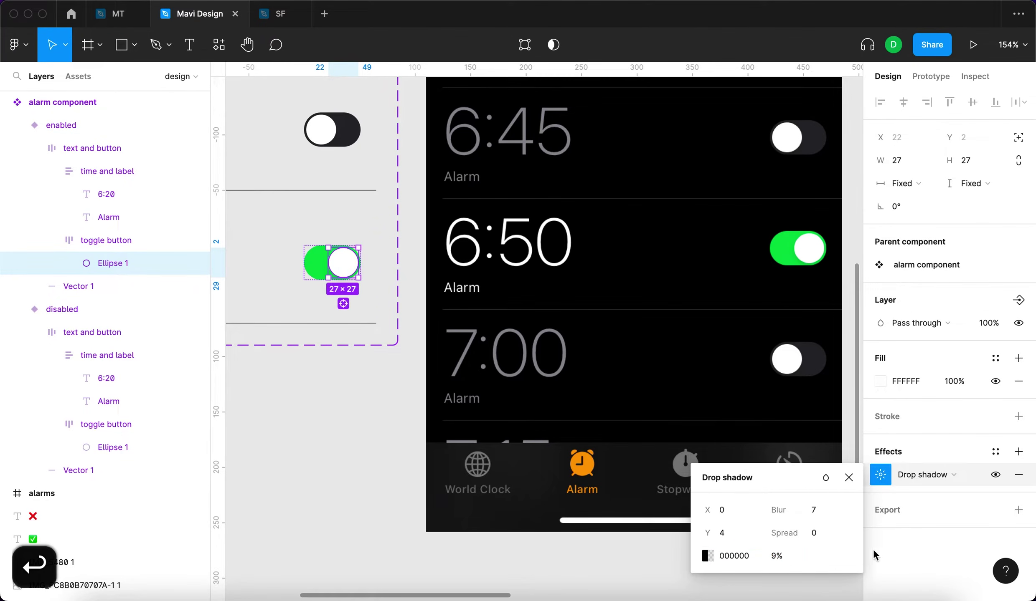
# Compare the enabled toggle's knob with its drop shadow hidden and shown.
pyautogui.click(996, 476)
pyautogui.click(996, 475)
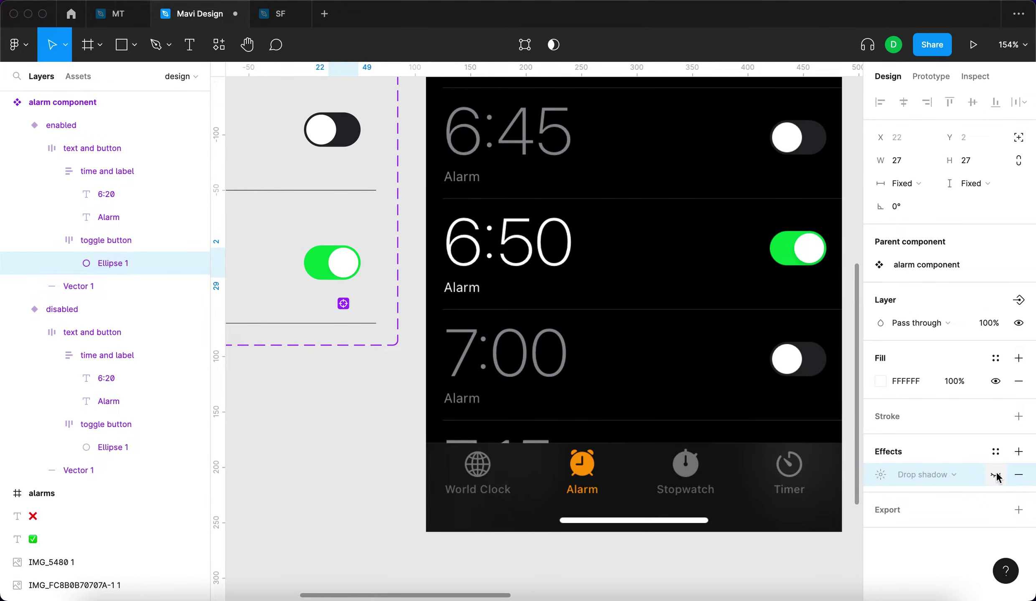
pyautogui.click(996, 475)
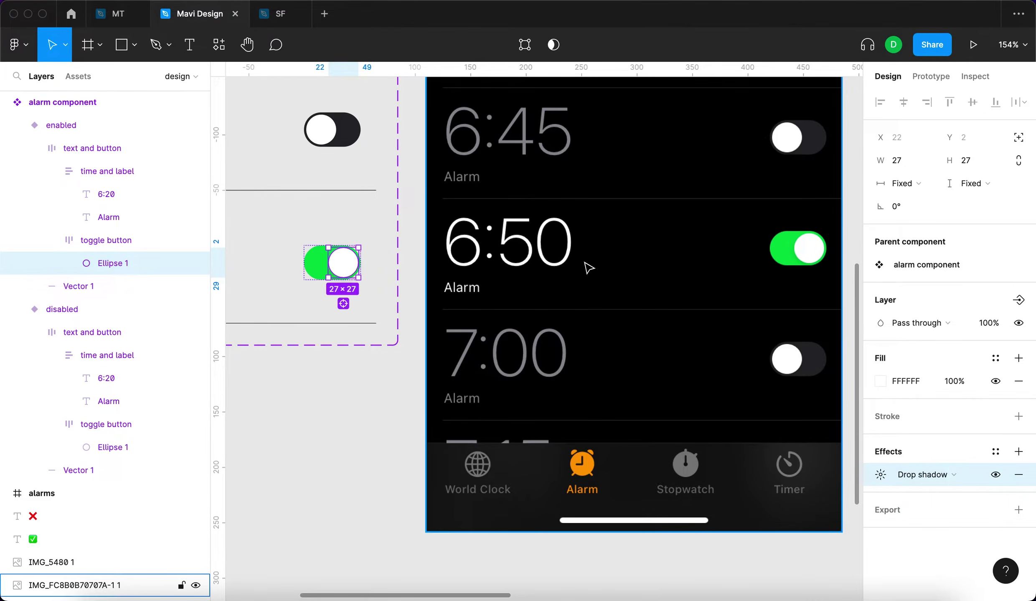
pyautogui.click(996, 475)
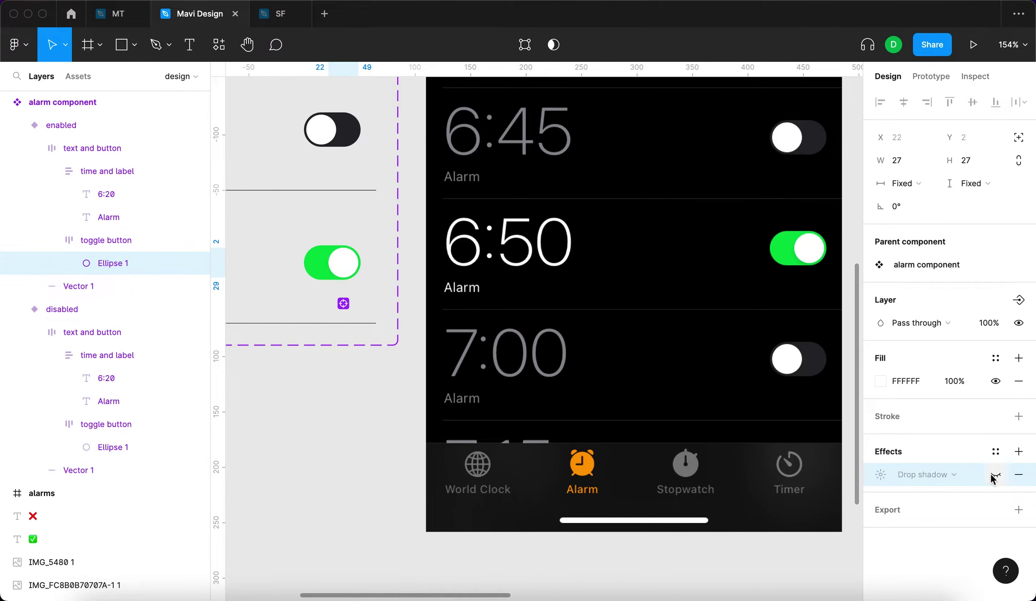
pyautogui.click(996, 475)
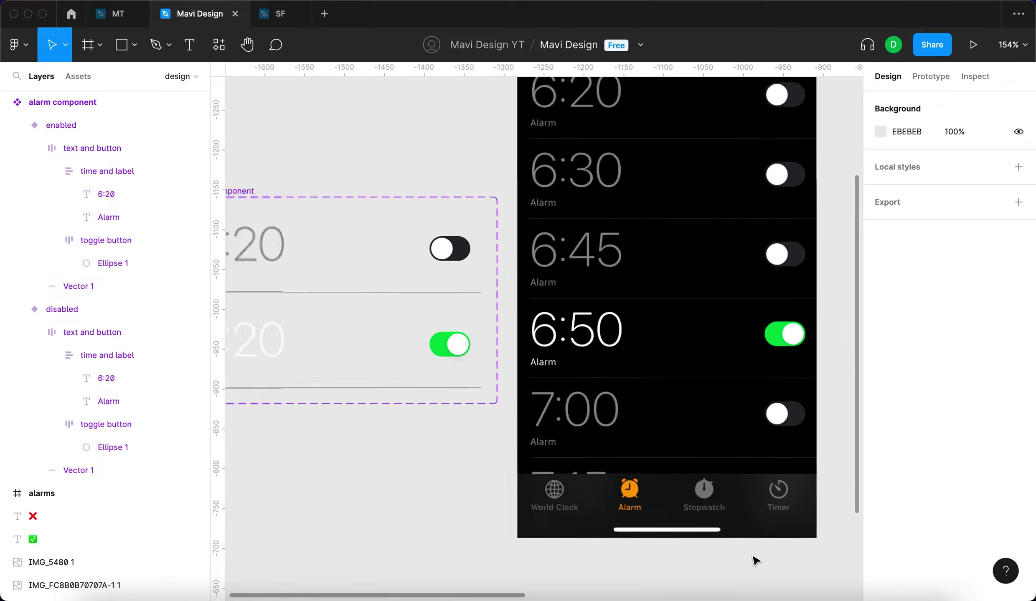
# Move the alarm component set away from the screenshot to X -1828, Y -1342.
pyautogui.scroll(-5, 756, 561)
pyautogui.scroll(4, 602, 436)
pyautogui.moveTo(452, 359); pyautogui.dragTo(371, 223)
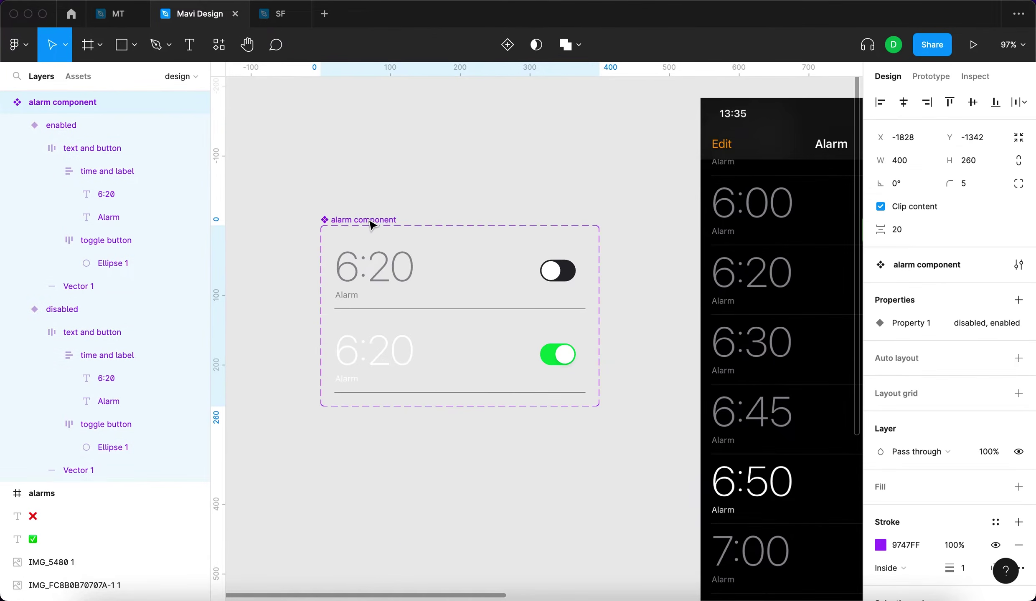
# Add an on-tap interaction changing the disabled variant's toggle to enabled, using Smart animate, Ease out, 140 ms.
pyautogui.doubleClick(554, 271)
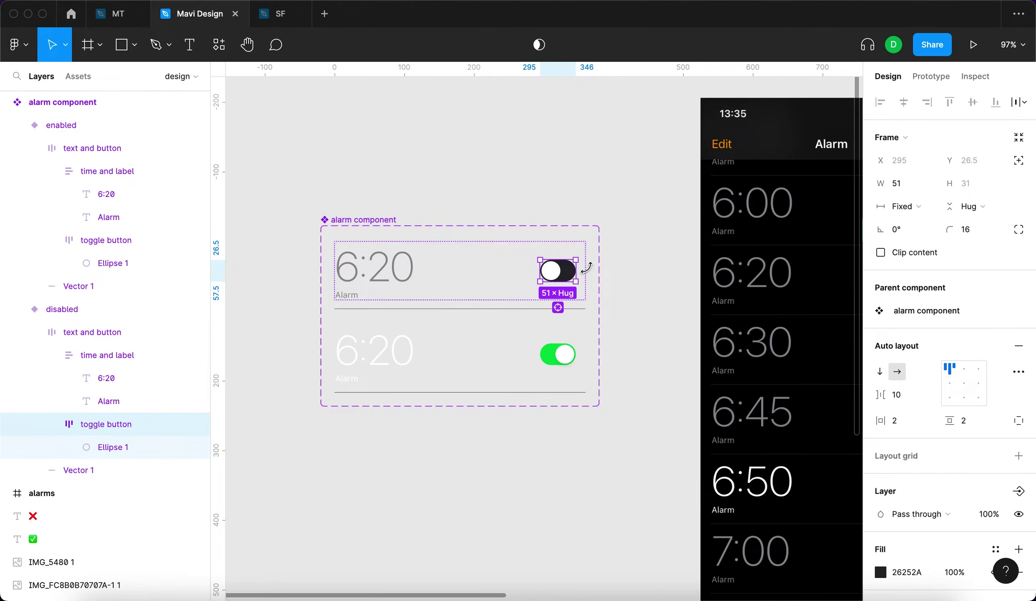
pyautogui.click(924, 76)
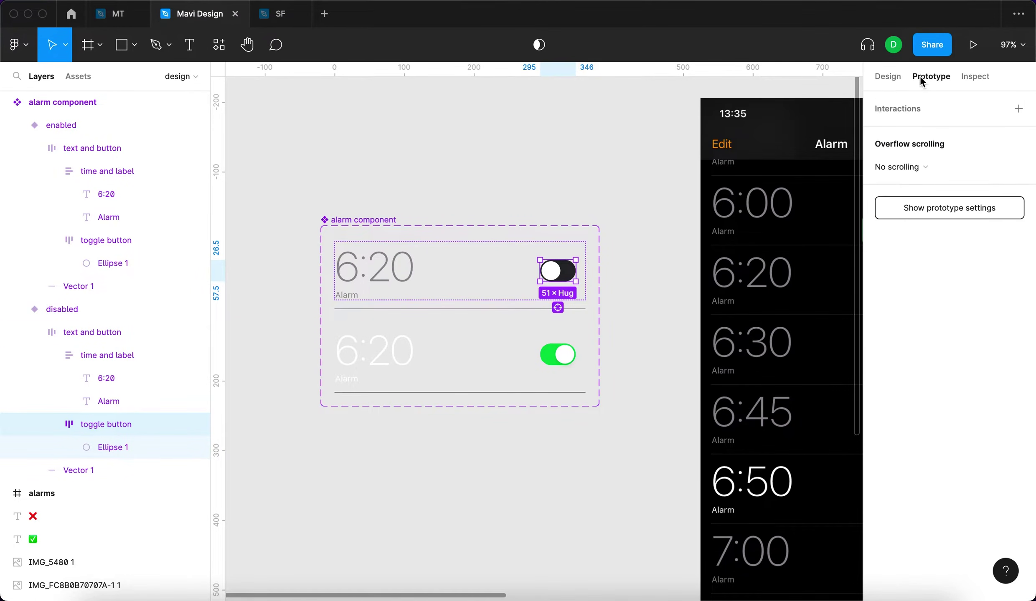
pyautogui.moveTo(577, 271); pyautogui.dragTo(562, 338)
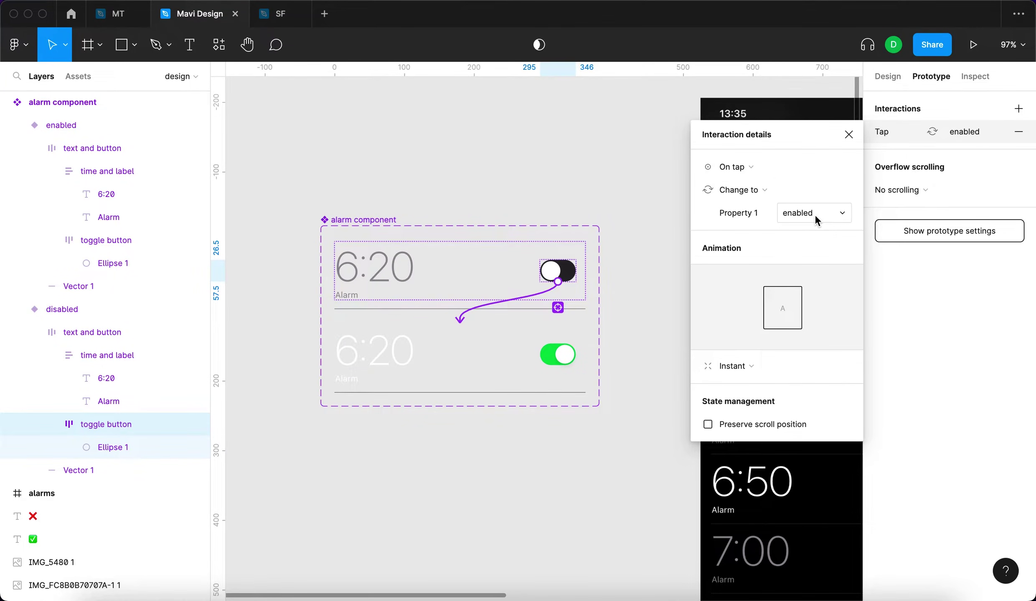
pyautogui.click(781, 364)
pyautogui.click(781, 398)
pyautogui.click(810, 389)
pyautogui.write('1')
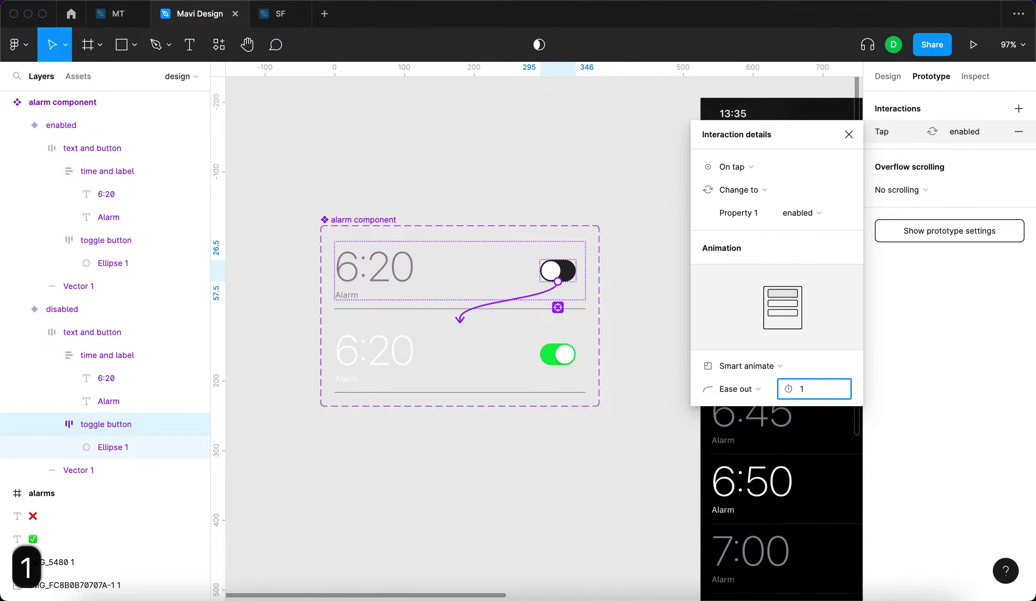
pyautogui.write('40')
pyautogui.press('Return')
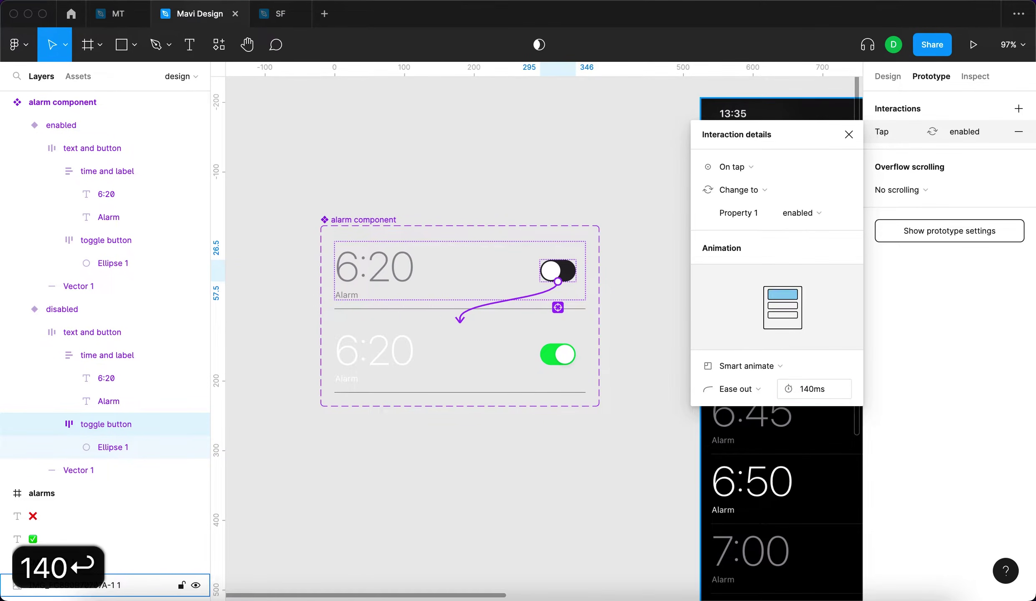
# Add an on-tap interaction from the enabled variant's toggle back to disabled, using Smart animate, Ease out, 140 ms.
pyautogui.click(556, 359)
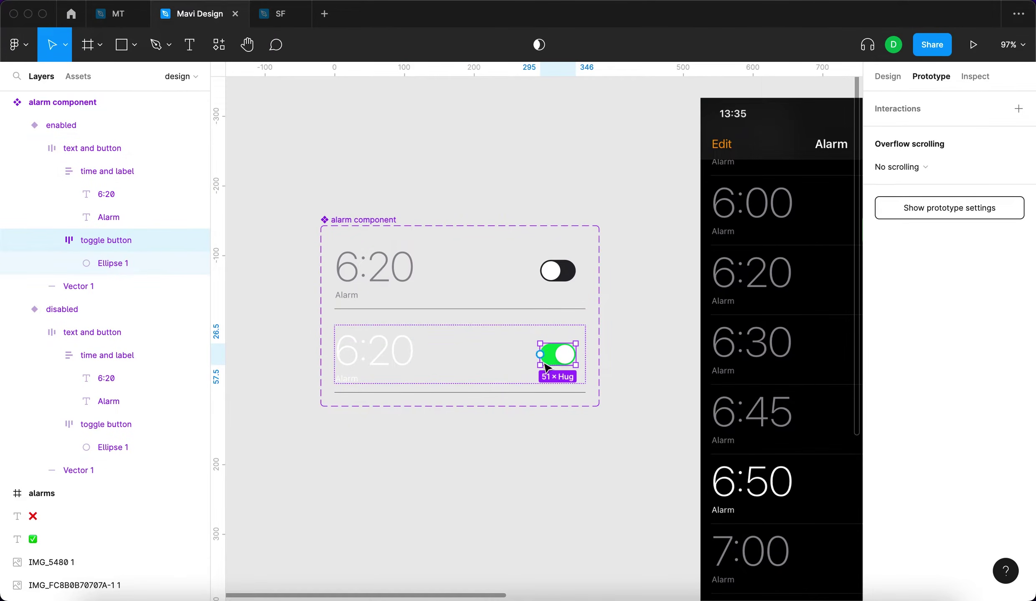
pyautogui.moveTo(558, 344); pyautogui.dragTo(576, 292)
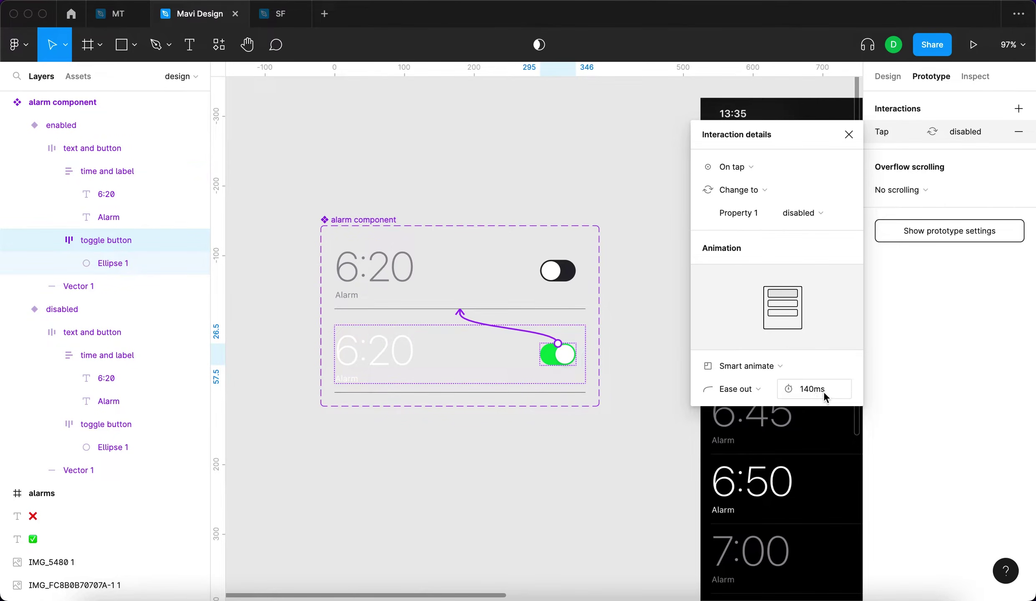
pyautogui.click(848, 135)
pyautogui.click(393, 217)
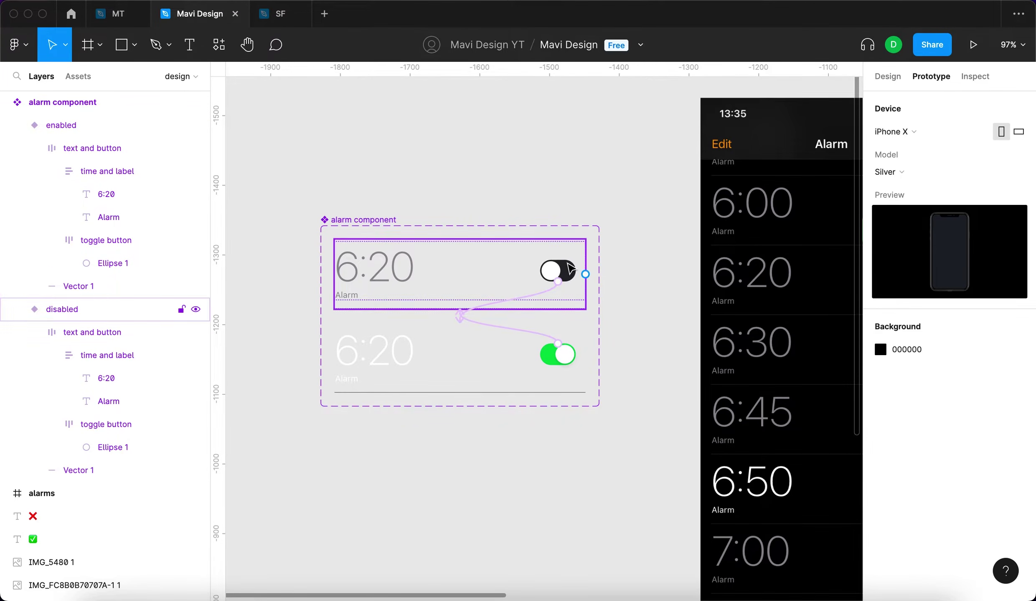
# Move the alarm screenshot to X -1256, Y -1292 and the alarm component set beside it to X -1771, Y -1292.
pyautogui.scroll(-3, 491, 229)
pyautogui.hscroll(3, 490, 229)
pyautogui.hscroll(4, 491, 229)
pyautogui.scroll(-1, 491, 230)
pyautogui.click(385, 141)
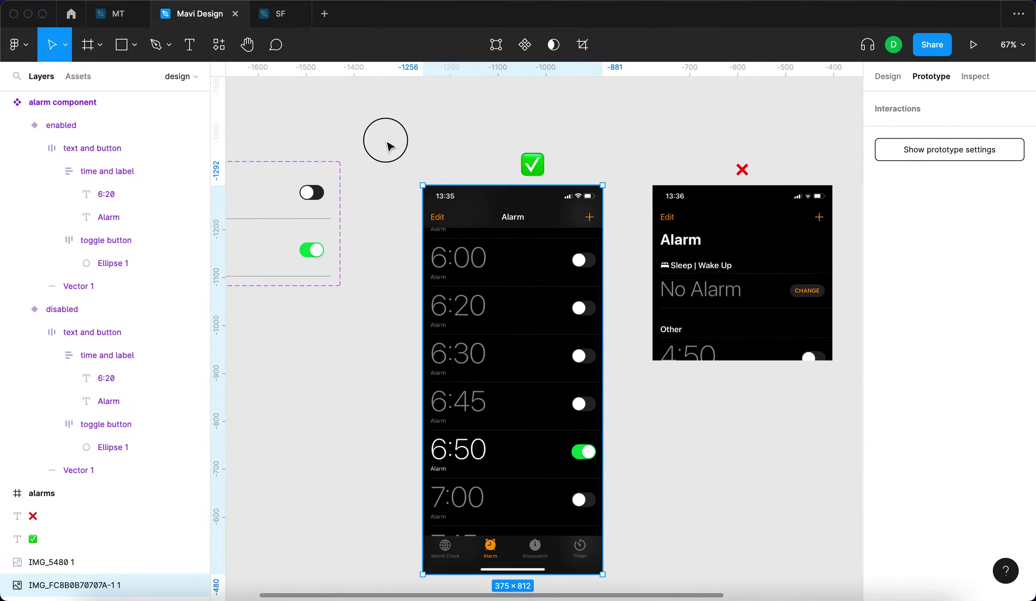
pyautogui.moveTo(385, 141); pyautogui.dragTo(533, 174)
pyautogui.moveTo(325, 183); pyautogui.dragTo(350, 208)
# Rename the alarm component's variant property Property 1 to state.
pyautogui.click(893, 77)
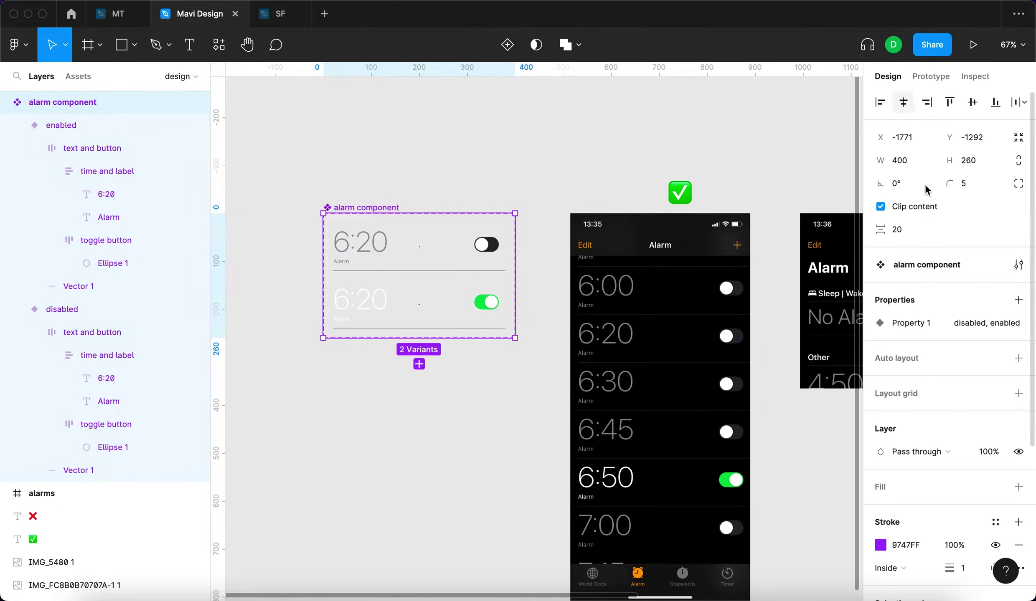
pyautogui.click(995, 324)
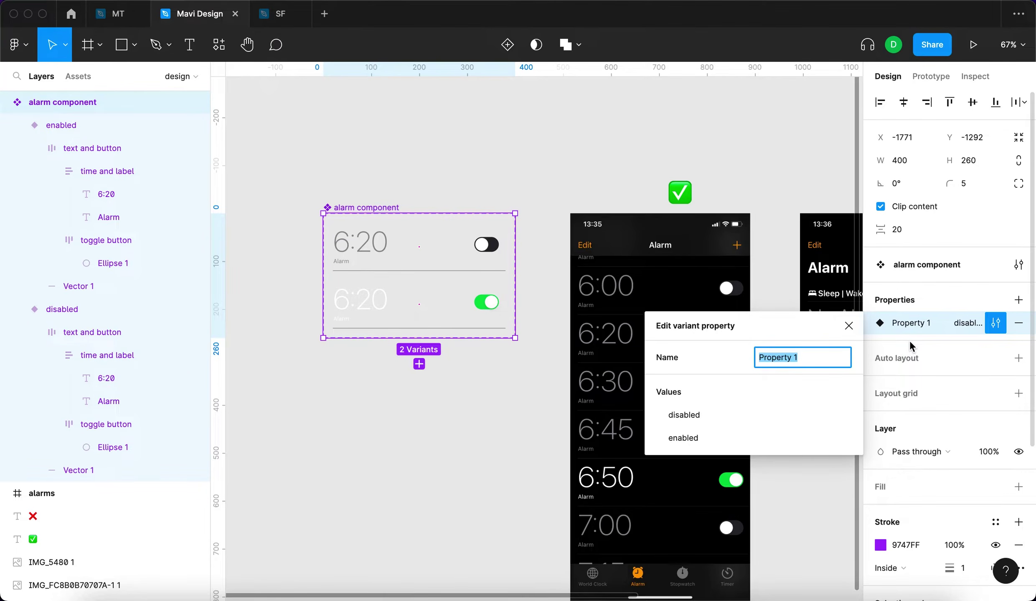
pyautogui.write('state')
pyautogui.press('Return')
# Look over the alarm component set and the screenshot down to its tab bar with the interface hidden.
pyautogui.press('super+backslash')
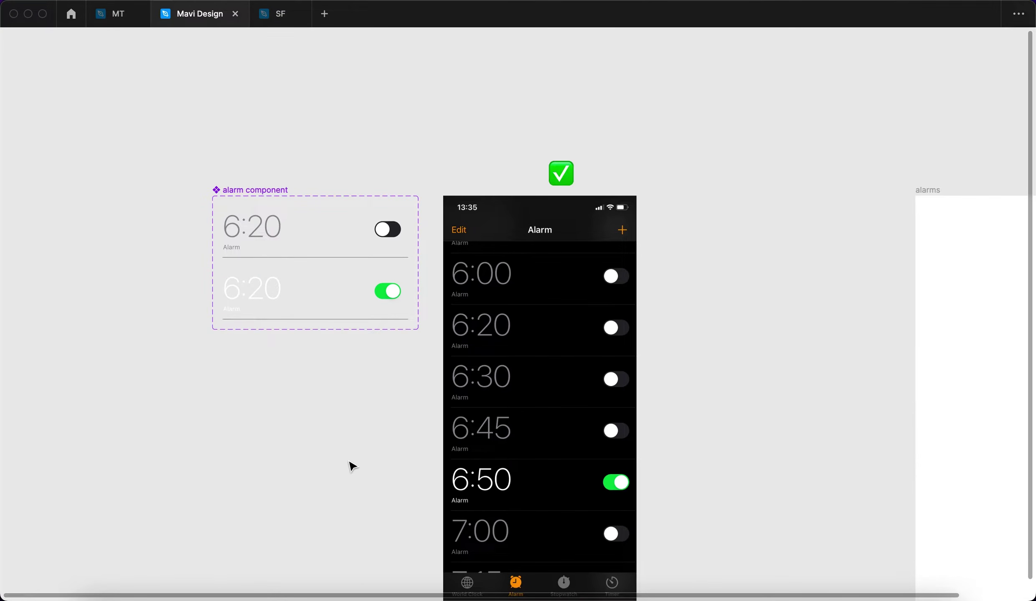
pyautogui.scroll(-3, 352, 466)
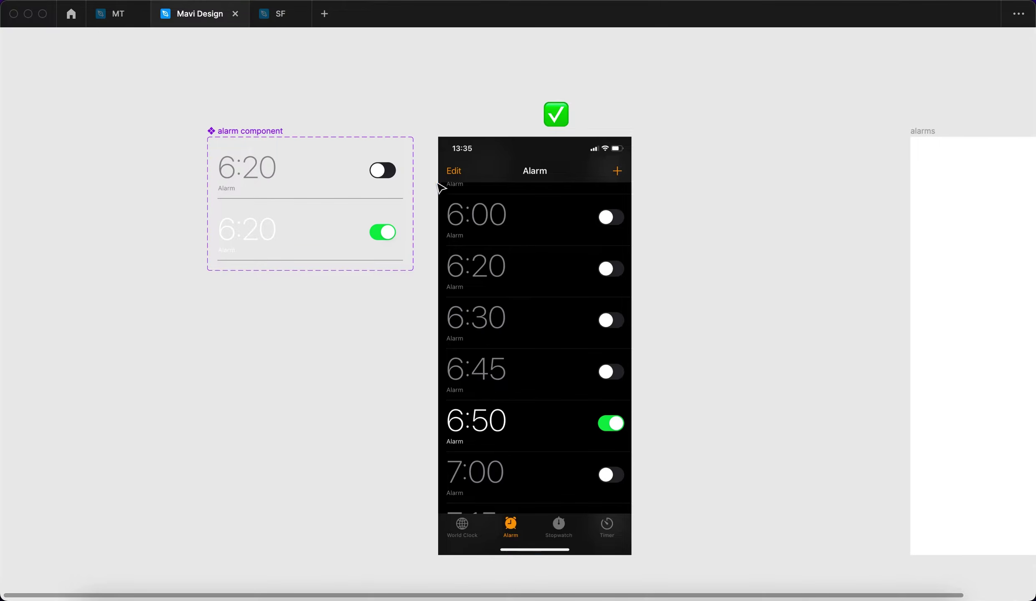
pyautogui.scroll(-4, 630, 583)
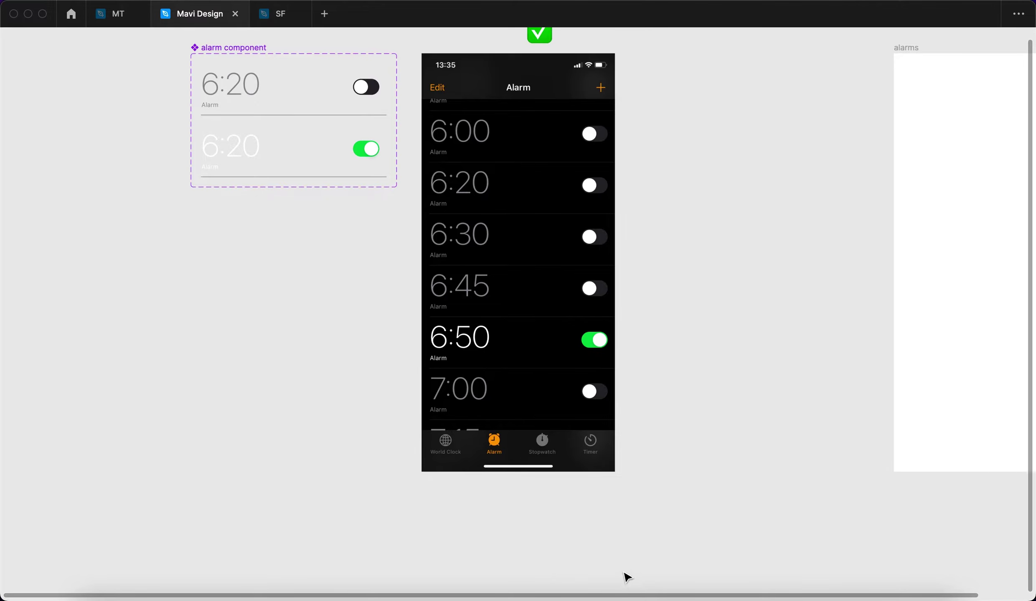
pyautogui.scroll(5, 500, 503)
pyautogui.scroll(-2, 500, 502)
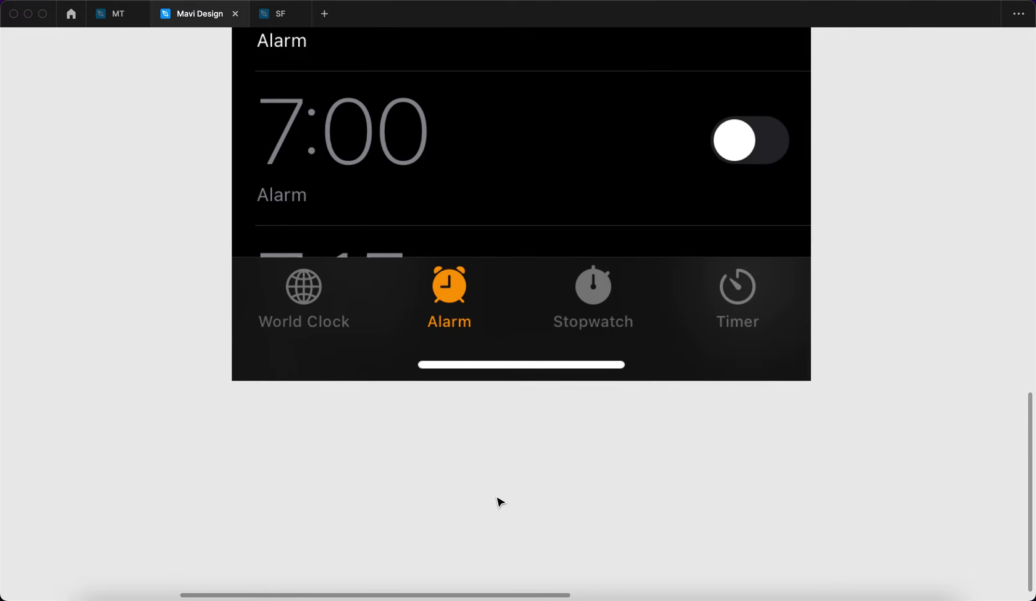
pyautogui.press('super+backslash')
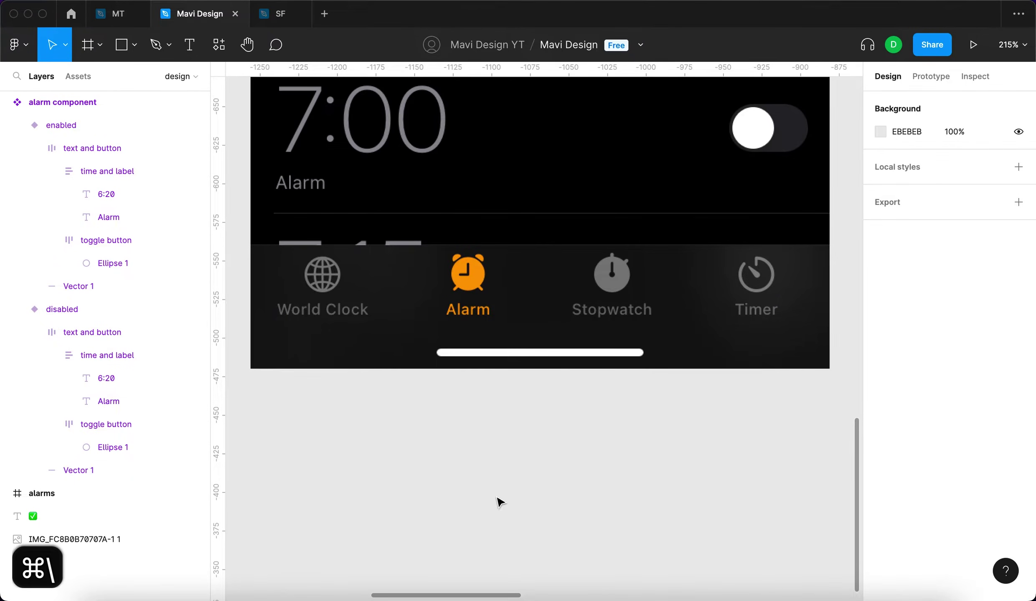
# Examine the shape of the Timer icon in the screenshot's tab bar at high magnification.
pyautogui.scroll(5, 712, 405)
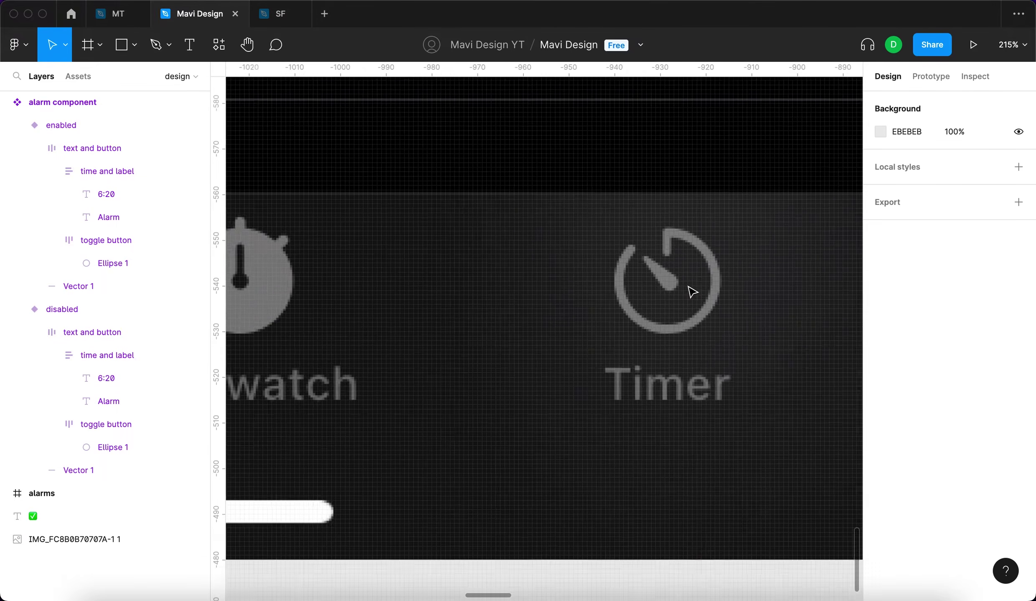
pyautogui.scroll(8, 689, 289)
pyautogui.scroll(-10, 668, 273)
pyautogui.scroll(3, 645, 277)
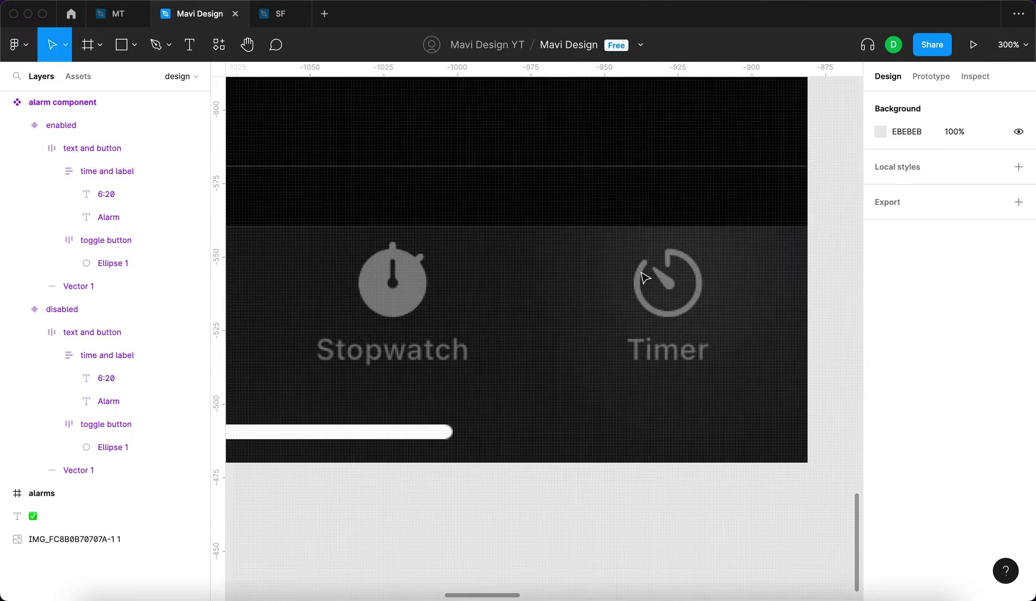
pyautogui.scroll(2, 645, 277)
pyautogui.scroll(-2, 643, 277)
pyautogui.scroll(2, 643, 277)
pyautogui.scroll(-6, 668, 270)
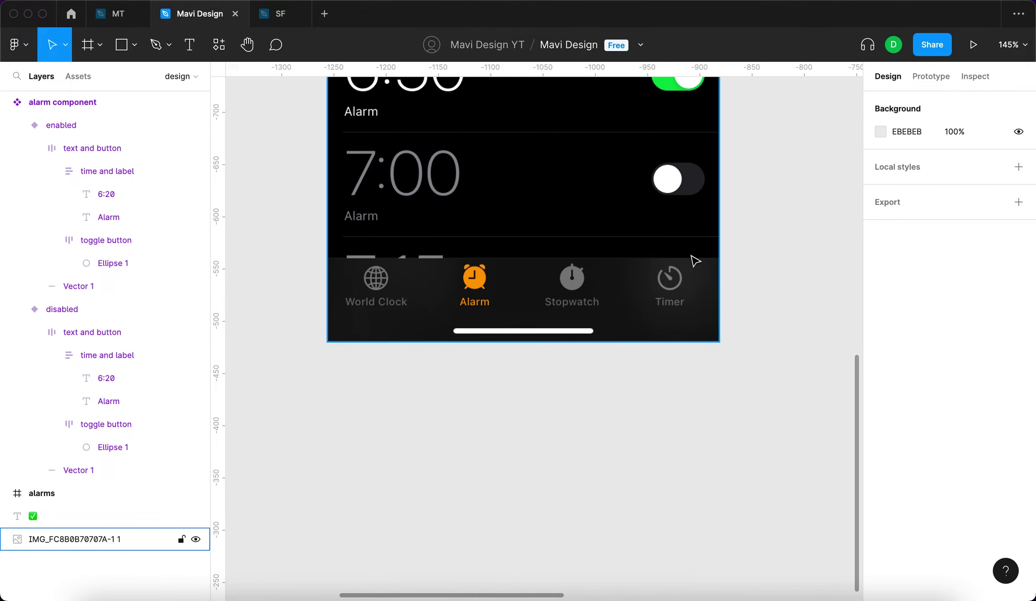
pyautogui.scroll(10, 694, 261)
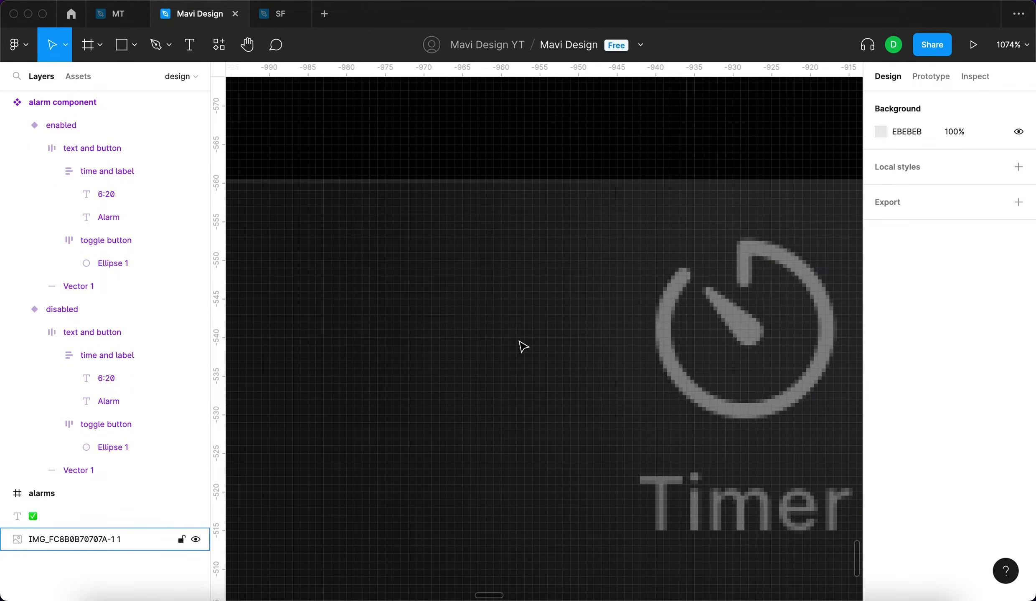
# Draw a 22 × 22 circle beside the screenshot's Timer icon at X -965, Y -552.
pyautogui.press('o')
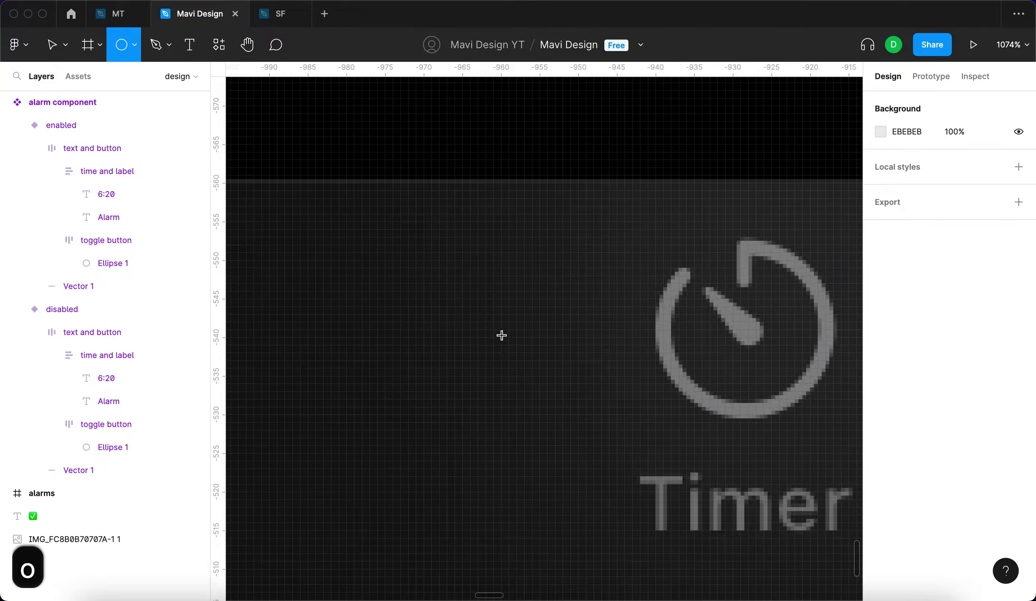
pyautogui.moveTo(501, 335); pyautogui.dragTo(682, 289)
pyautogui.moveTo(780, 268); pyautogui.dragTo(560, 296)
pyautogui.moveTo(548, 384); pyautogui.dragTo(563, 419)
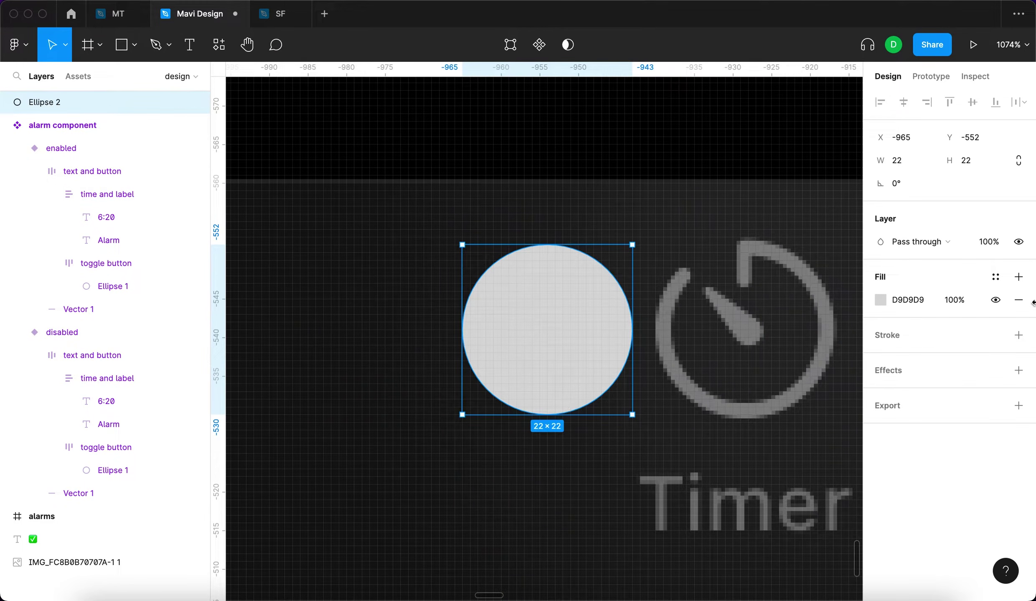
# Replace the circle's fill with a centered stroke of thickness 2 in the gray 878787 sampled from the screenshot.
pyautogui.click(1019, 300)
pyautogui.click(1011, 313)
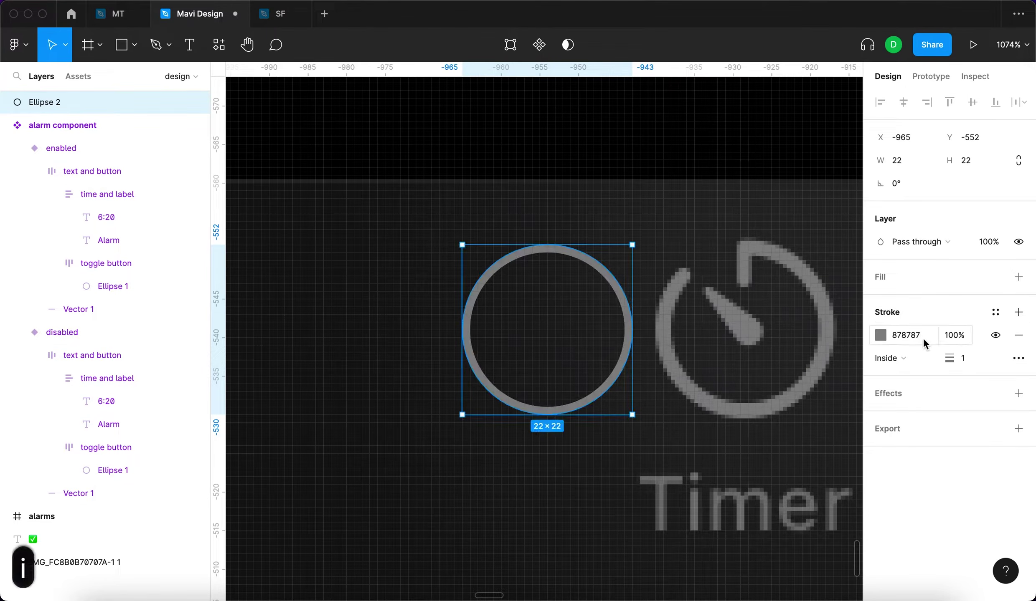
pyautogui.click(894, 359)
pyautogui.click(904, 339)
pyautogui.click(963, 358)
pyautogui.press('Up')
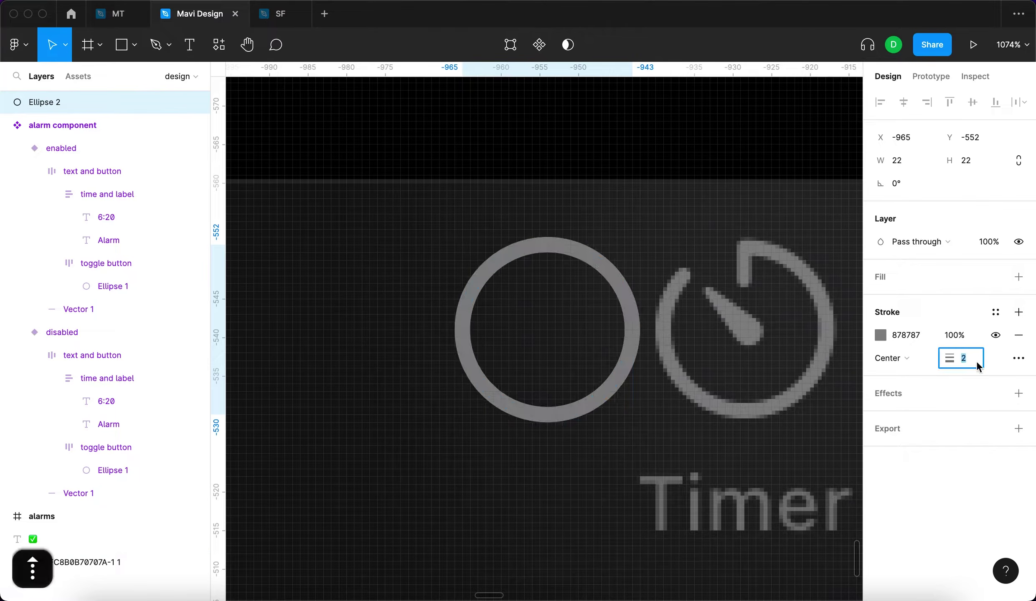
pyautogui.moveTo(526, 304); pyautogui.dragTo(503, 305)
pyautogui.click(385, 289)
pyautogui.scroll(-5, 384, 289)
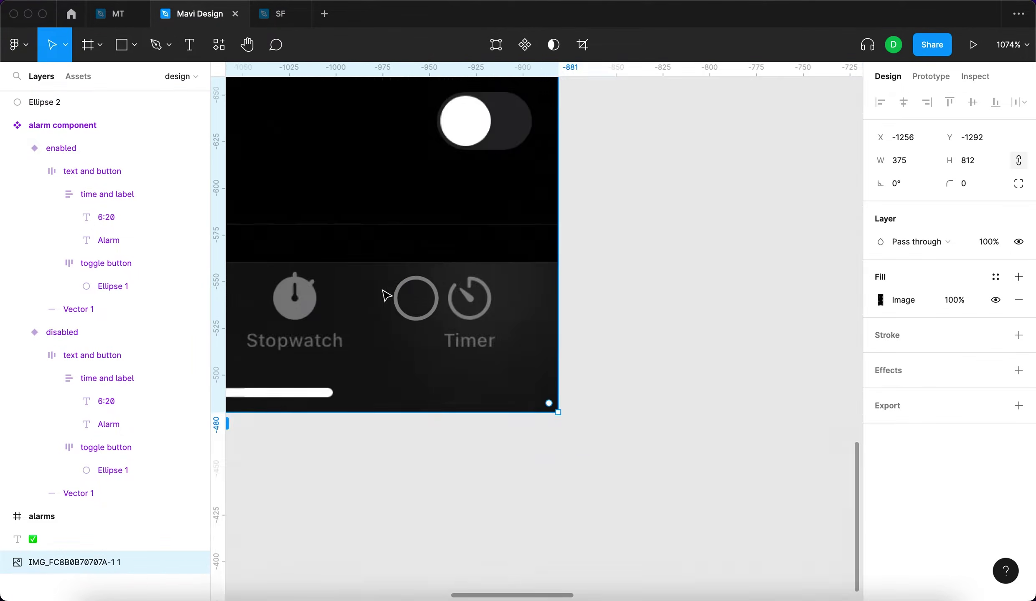
pyautogui.scroll(5, 382, 290)
pyautogui.moveTo(440, 332); pyautogui.dragTo(728, 334)
pyautogui.press('super+z')
pyautogui.press('super+z')
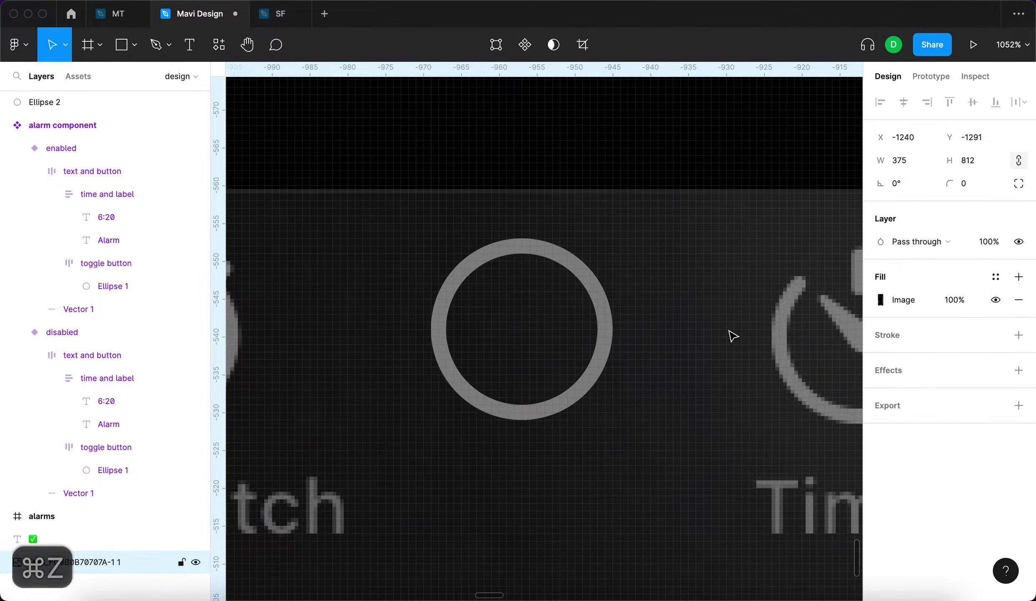
pyautogui.press('super+z')
# Place the circle over the screenshot's Timer icon and resize it to 21 × 21.
pyautogui.moveTo(583, 331); pyautogui.dragTo(716, 335)
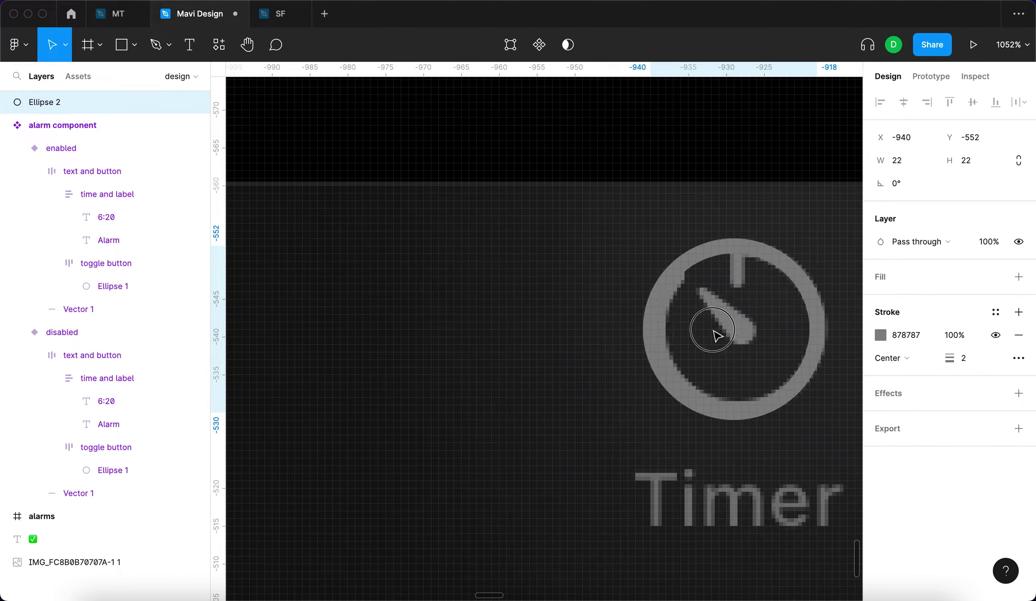
pyautogui.scroll(5, 717, 370)
pyautogui.click(902, 160)
pyautogui.click(968, 166)
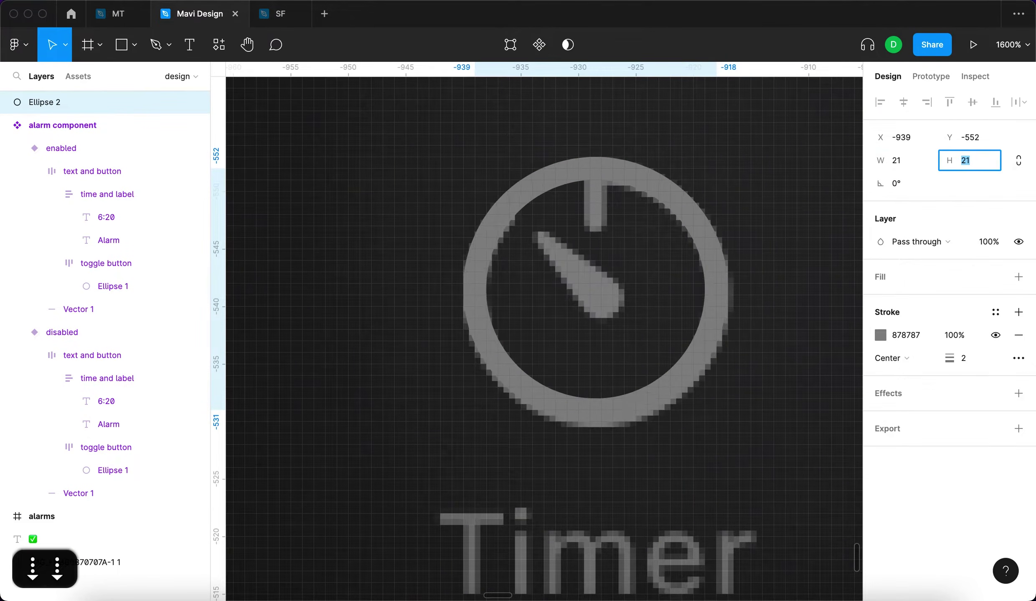
pyautogui.write('21')
pyautogui.press('Return')
# Shift the circle off the Timer icon to X -979, keeping it at Y -552.
pyautogui.hotkey('shift', 'Left')
pyautogui.hotkey('shift', 'Left')
pyautogui.hotkey('shift', 'Left')
pyautogui.hotkey('shift', 'Left')
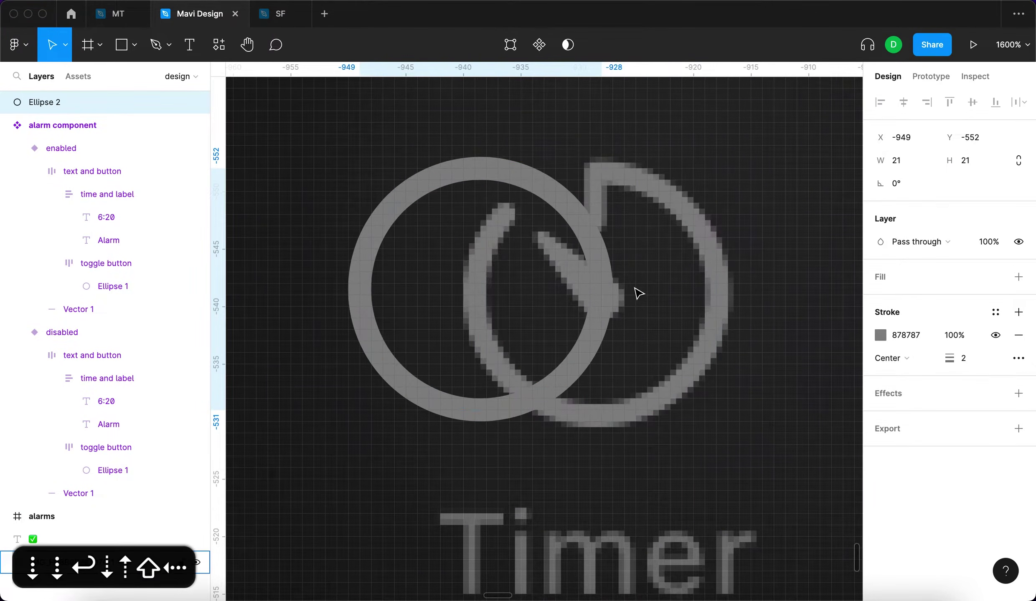
pyautogui.hscroll(-4, 663, 293)
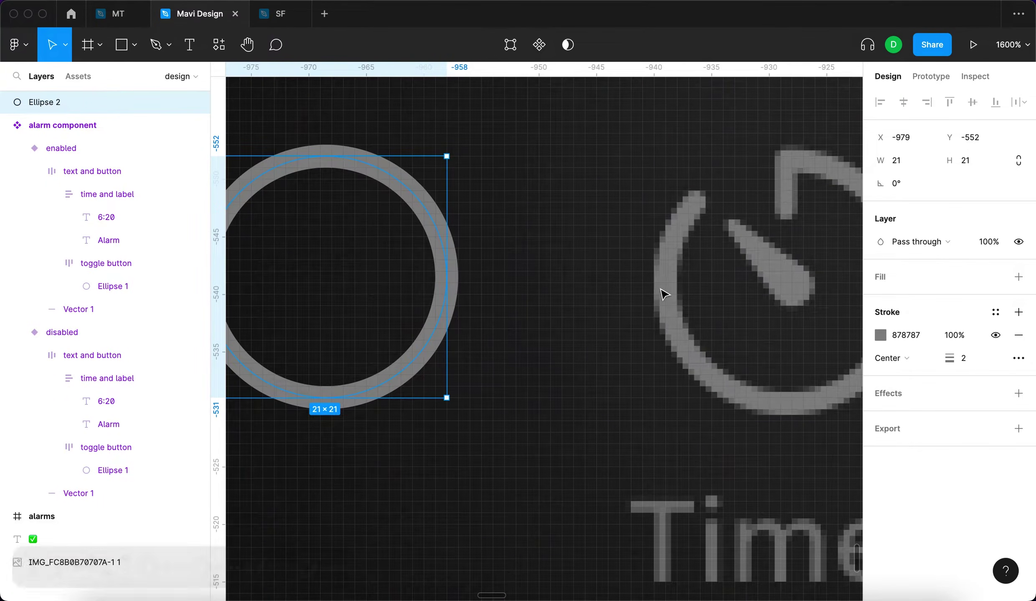
# Draw a 5.5-long vertical line down from the ring's top point, with stroke thickness 2 and the ring's gray 878787.
pyautogui.press('p')
pyautogui.click(326, 156)
pyautogui.click(326, 219)
pyautogui.press('Return')
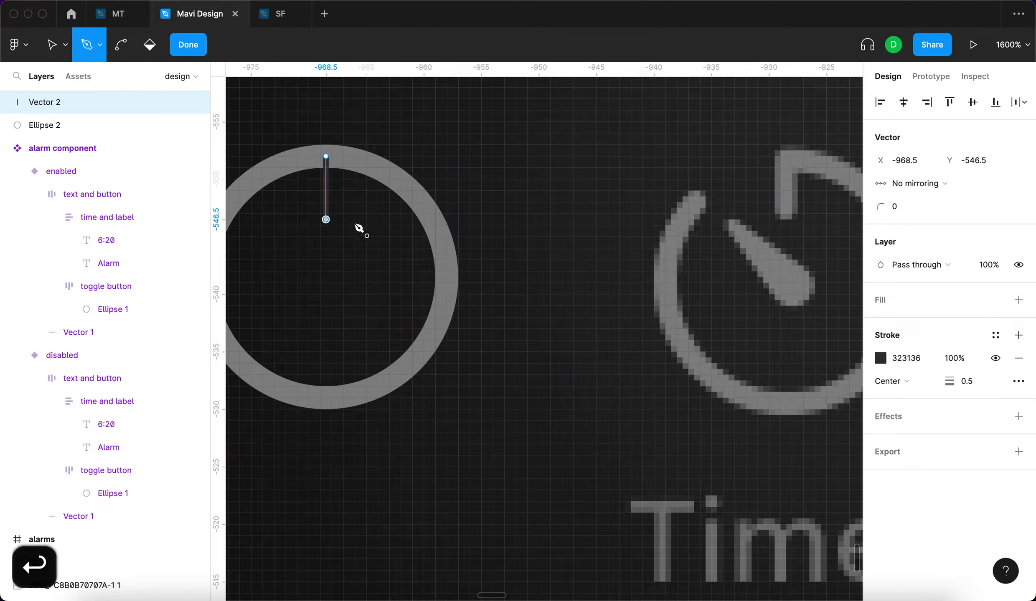
pyautogui.write('2')
pyautogui.press('Return')
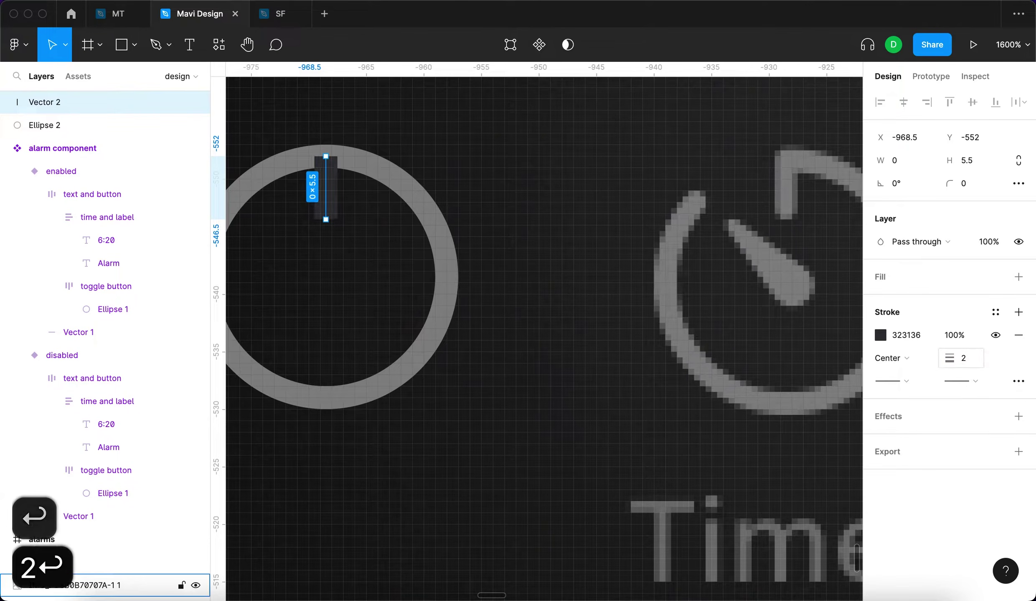
pyautogui.press('i')
pyautogui.click(442, 277)
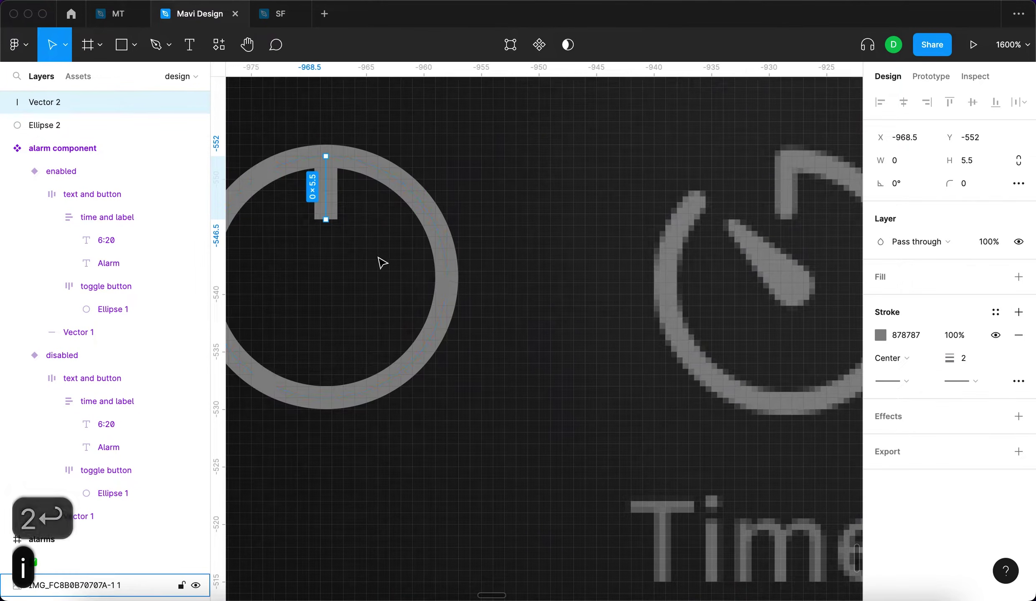
# Give the inner end of the vertical line a Round cap.
pyautogui.click(1018, 381)
pyautogui.click(1018, 381)
pyautogui.click(901, 390)
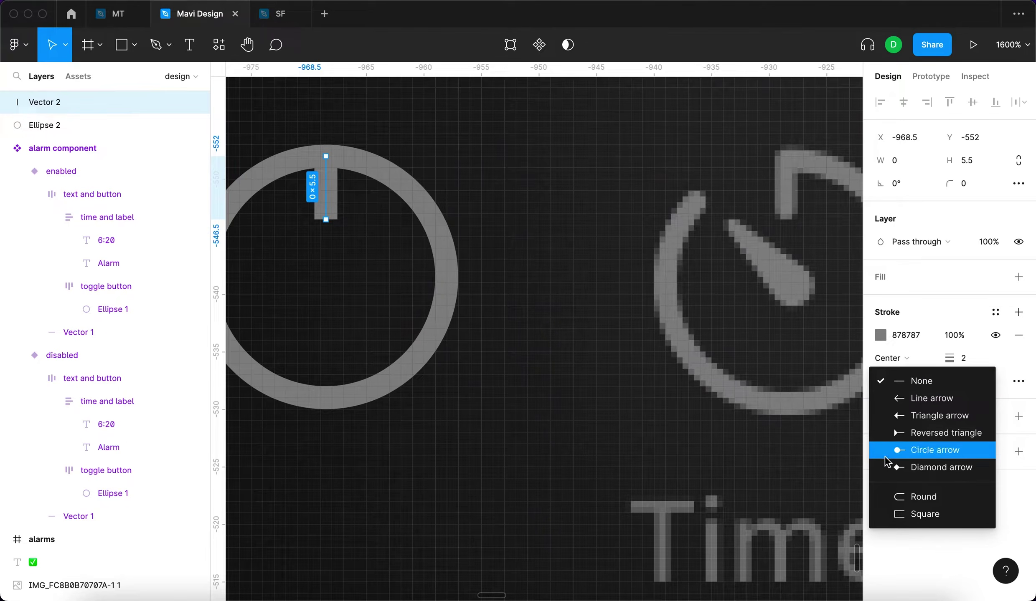
pyautogui.click(890, 495)
# Select the ring and line together, compare them over the screenshot's Timer icon, and place them beside it with the ring at X -964.
pyautogui.scroll(-5, 368, 210)
pyautogui.click(347, 213)
pyautogui.scroll(5, 347, 213)
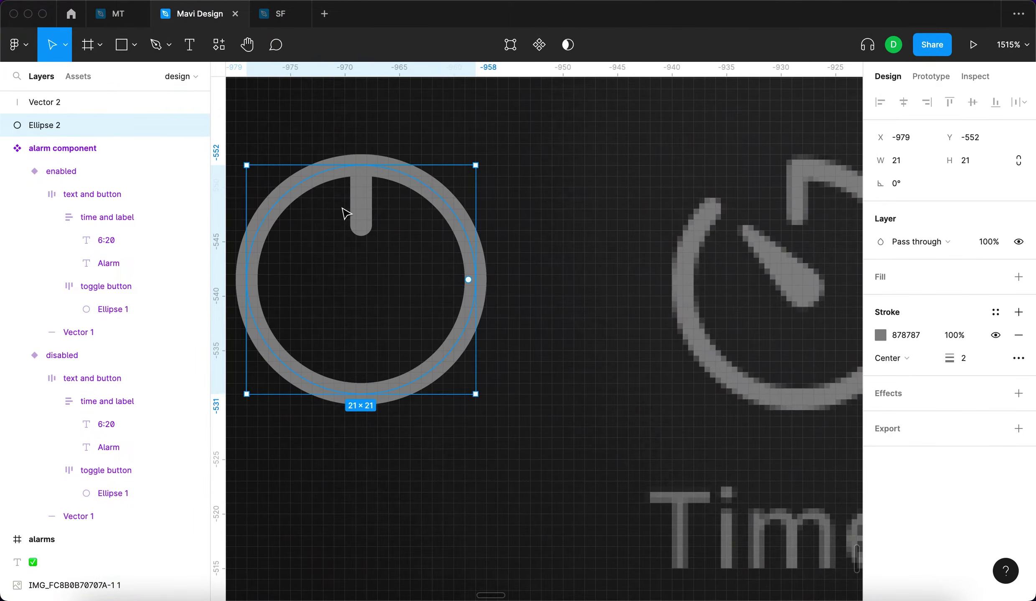
pyautogui.hscroll(-10, 705, 215)
pyautogui.keyDown('shift'); pyautogui.click(705, 215); pyautogui.keyUp('shift')
pyautogui.scroll(5, 745, 224)
pyautogui.press('Up')
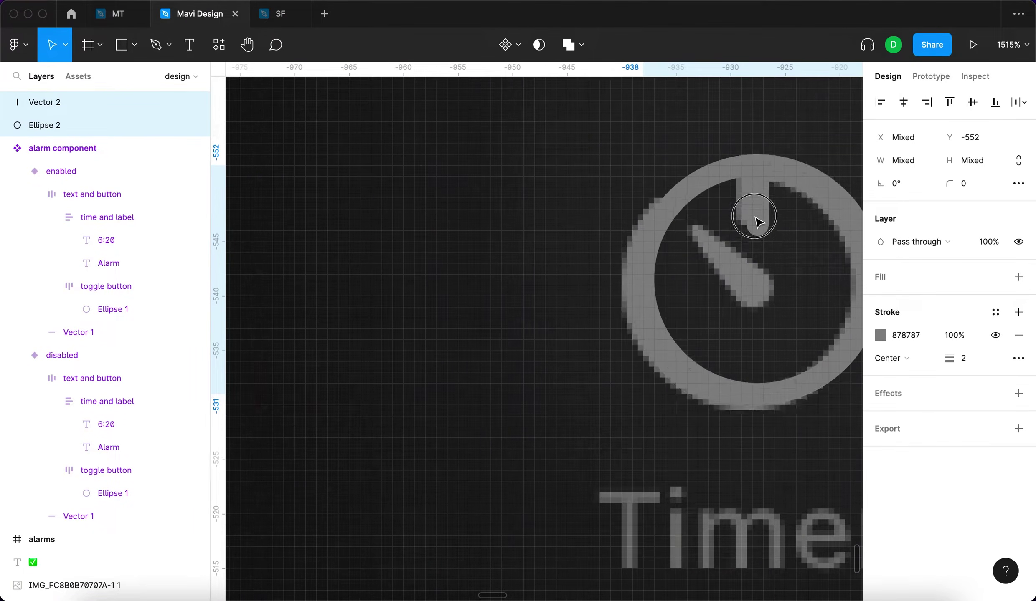
pyautogui.press('Left')
pyautogui.press('Left')
pyautogui.press('Left')
pyautogui.press('Left')
pyautogui.press('Left')
pyautogui.hotkey('shift', 'Left')
pyautogui.hotkey('shift', 'Left')
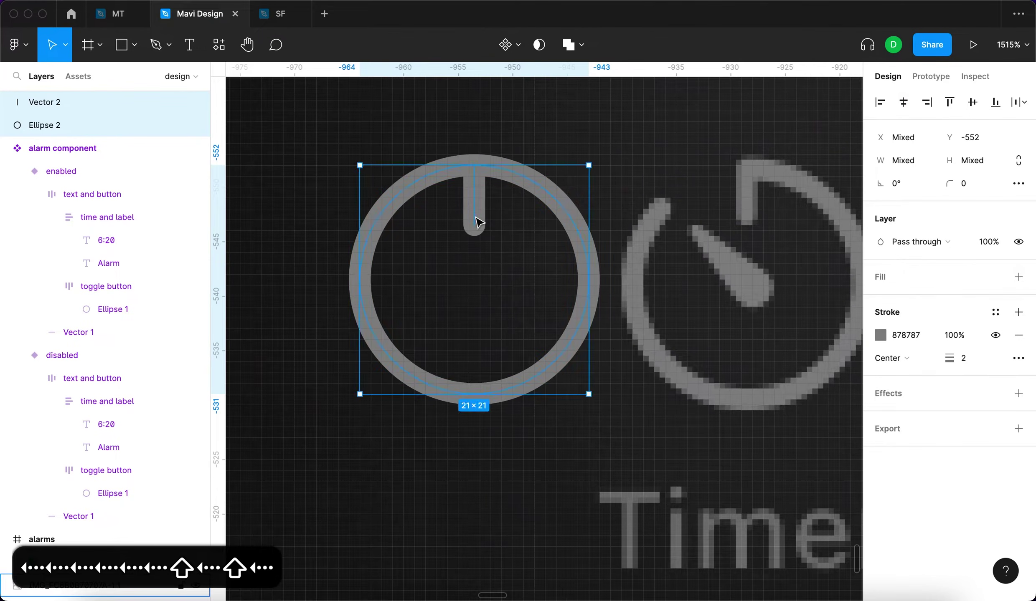
# Shorten the vertical line by raising its lower end point to Y -547.5.
pyautogui.click(475, 223)
pyautogui.press('Return')
pyautogui.click(474, 225)
pyautogui.press('Up')
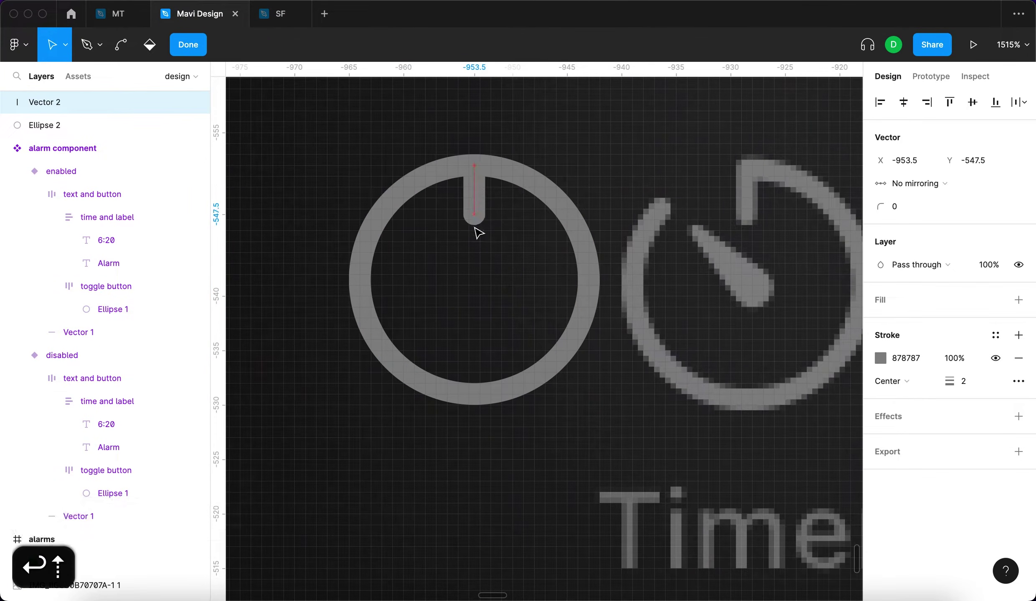
pyautogui.scroll(1, 479, 233)
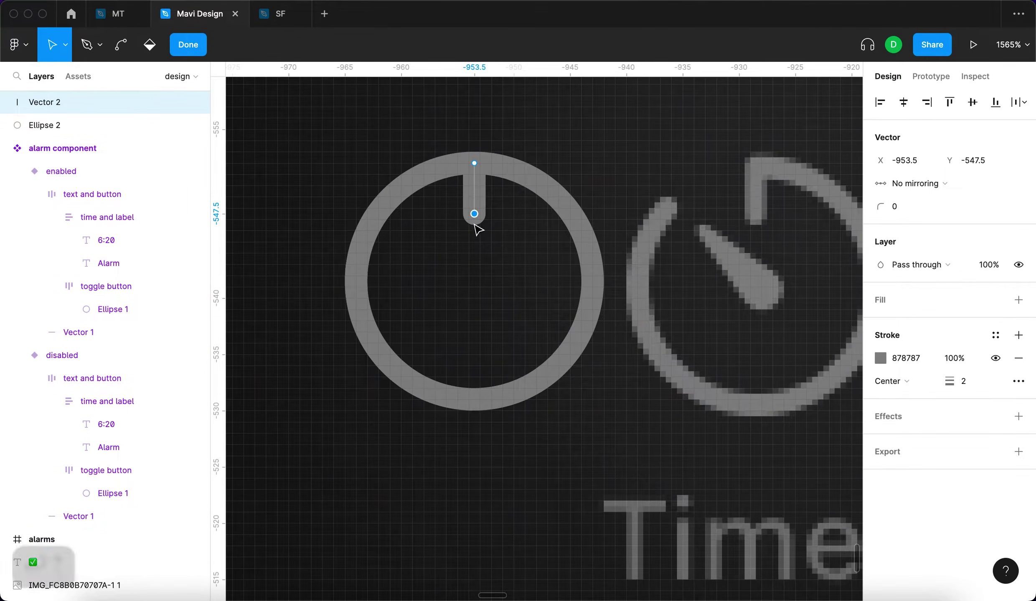
pyautogui.press('Return')
pyautogui.click(463, 261)
pyautogui.scroll(-6, 463, 261)
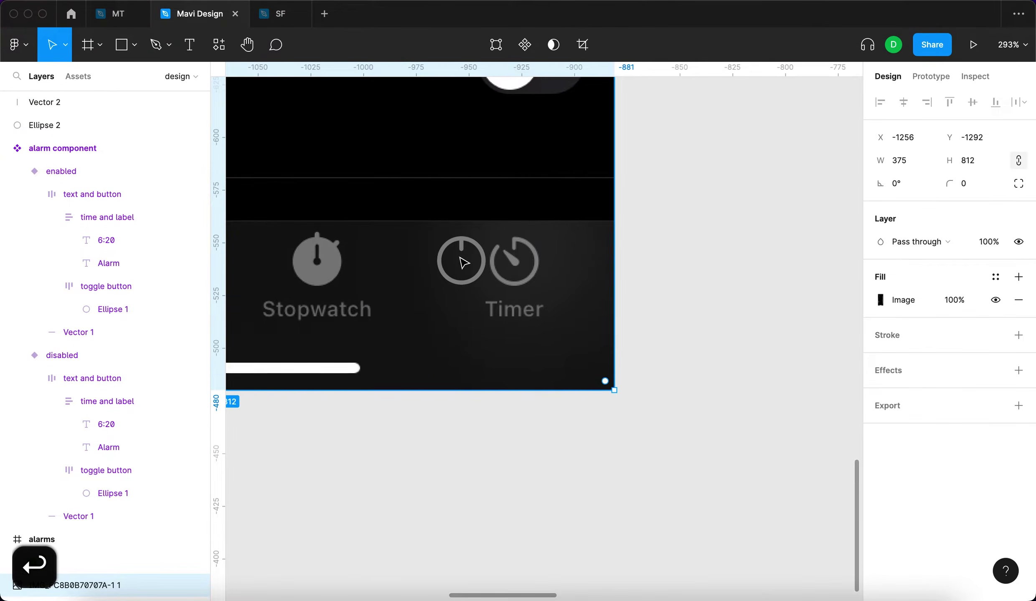
# Turn the ring into an open arc starting at -90° with a sweep of 87.5% and a ratio of 100%.
pyautogui.click(582, 278)
pyautogui.scroll(5, 628, 334)
pyautogui.moveTo(634, 324); pyautogui.dragTo(542, 263)
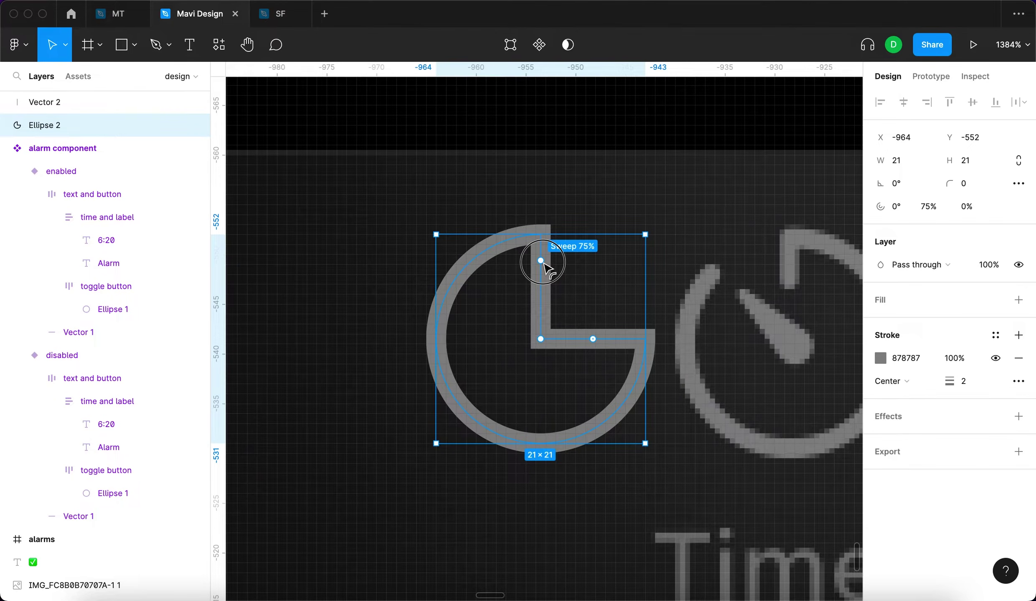
pyautogui.moveTo(594, 339); pyautogui.dragTo(542, 249)
pyautogui.moveTo(489, 340); pyautogui.dragTo(493, 299)
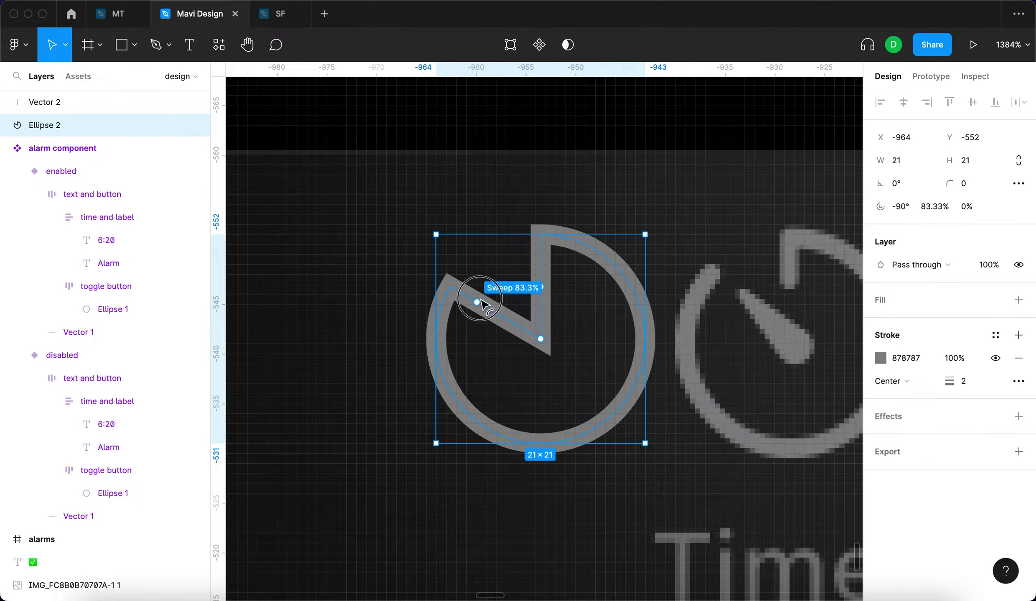
pyautogui.moveTo(481, 300)
pyautogui.mouseDown()
pyautogui.moveTo(474, 293)
pyautogui.moveTo(483, 297)
pyautogui.mouseUp()
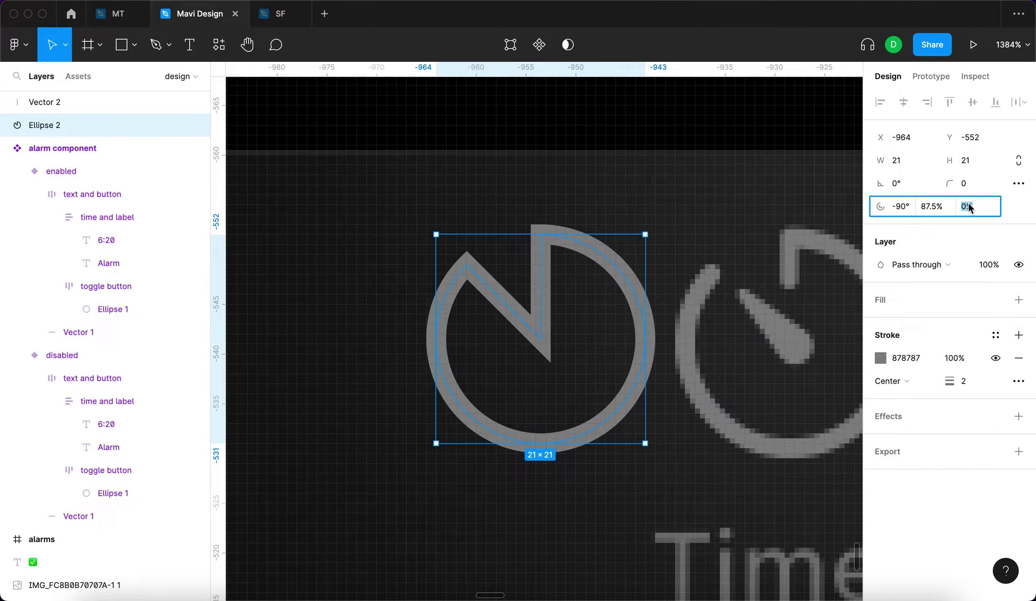
pyautogui.write('100')
pyautogui.press('Return')
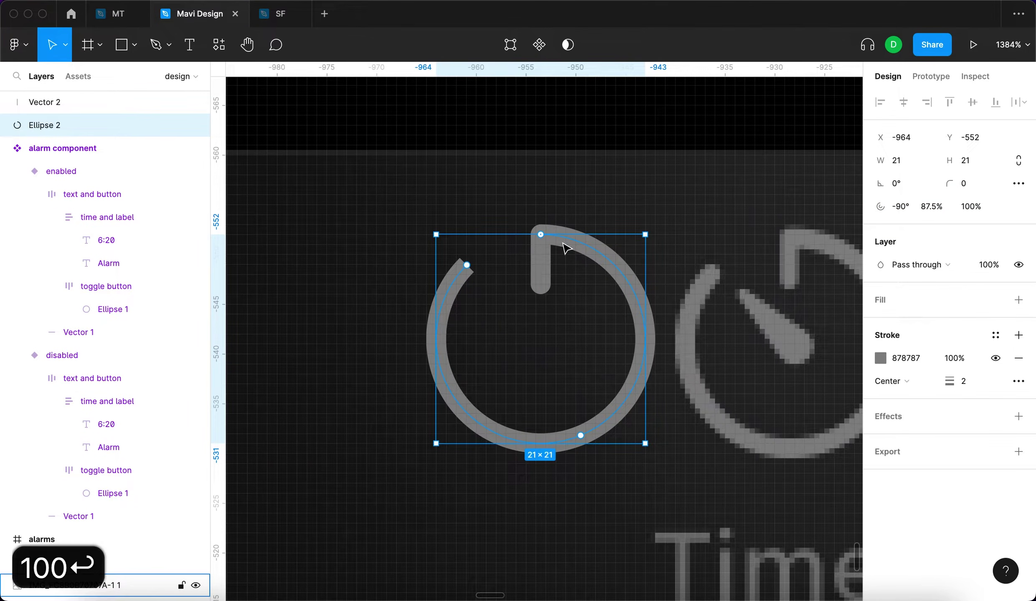
pyautogui.scroll(-10, 373, 255)
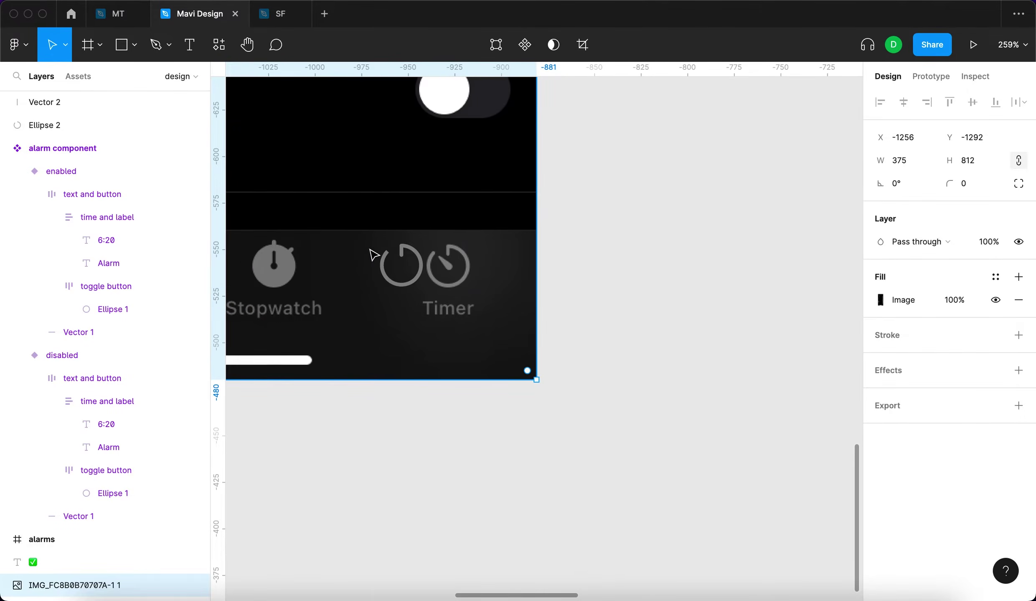
pyautogui.scroll(8, 393, 272)
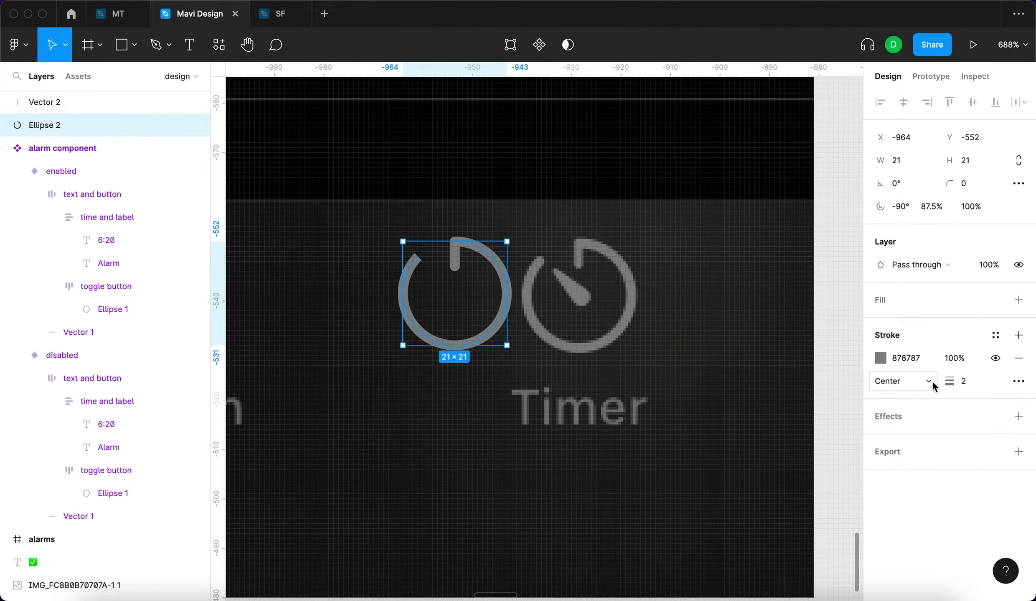
# Set the arc stroke's end points to Round.
pyautogui.click(1018, 381)
pyautogui.click(824, 418)
pyautogui.click(771, 450)
pyautogui.click(827, 451)
pyautogui.click(836, 567)
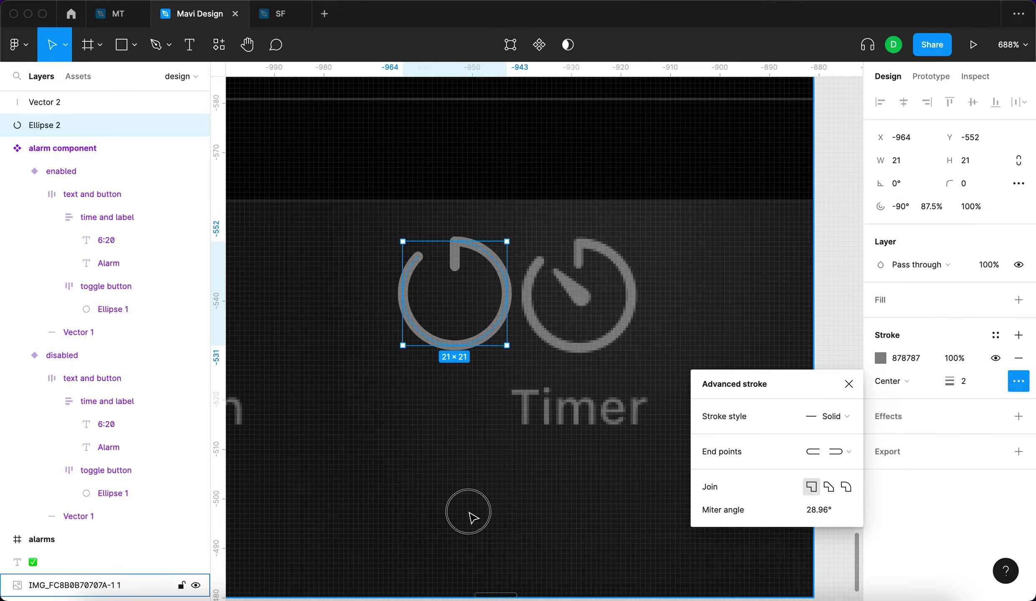
pyautogui.click(469, 513)
# Slightly reduce the arc's sweep so its open end matches the screenshot's Timer icon.
pyautogui.scroll(3, 423, 261)
pyautogui.click(423, 261)
pyautogui.click(931, 207)
pyautogui.press('Down')
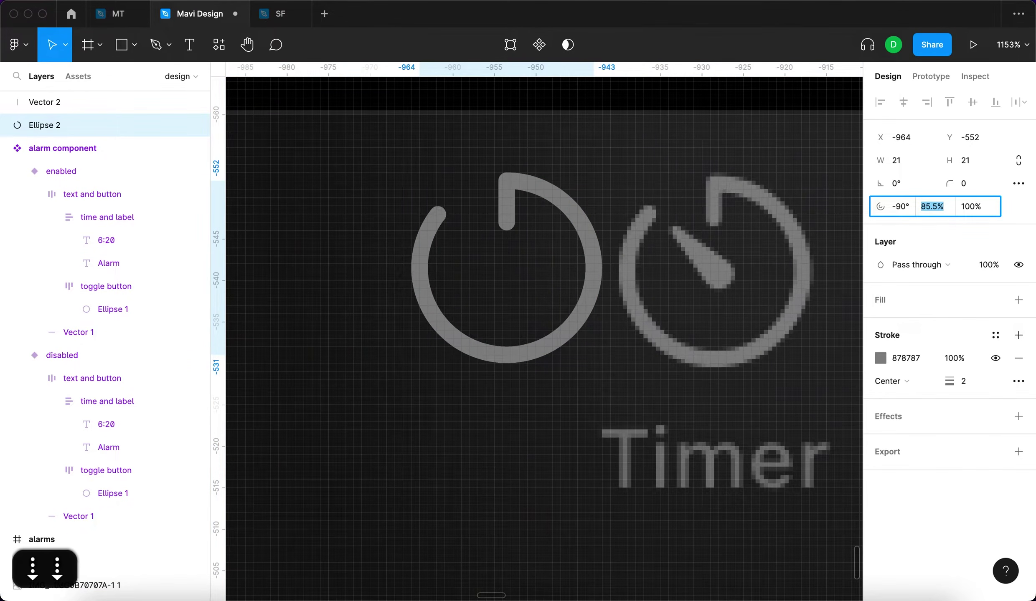
pyautogui.press('Return')
pyautogui.click(361, 246)
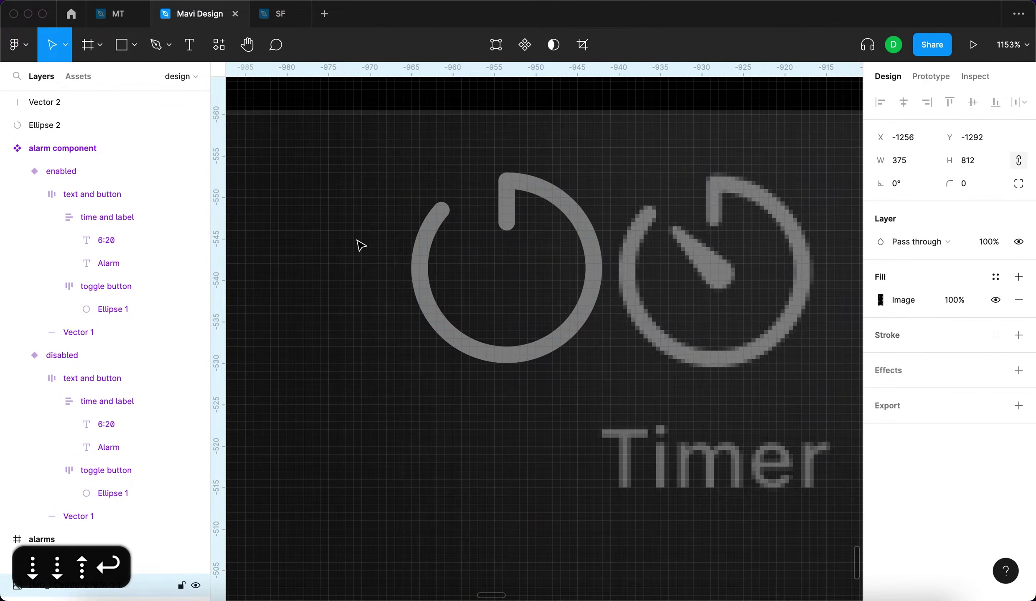
# Draw a 4 × 4 circle over the round base of the Timer icon's hand at X -930, Y -543.
pyautogui.scroll(3, 742, 276)
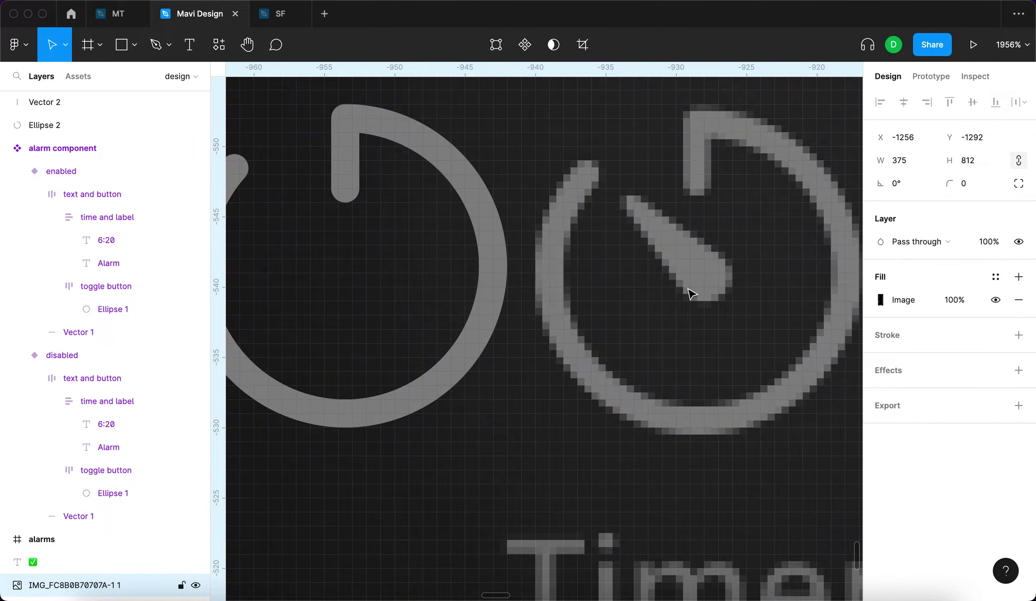
pyautogui.scroll(-3, 691, 294)
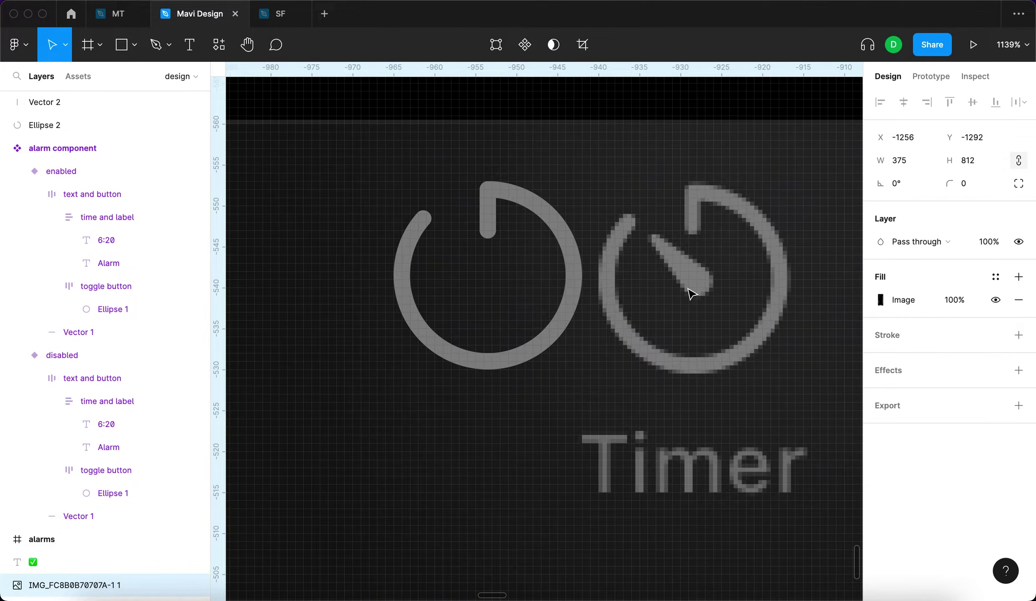
pyautogui.scroll(2, 691, 295)
pyautogui.press('o')
pyautogui.click(698, 284)
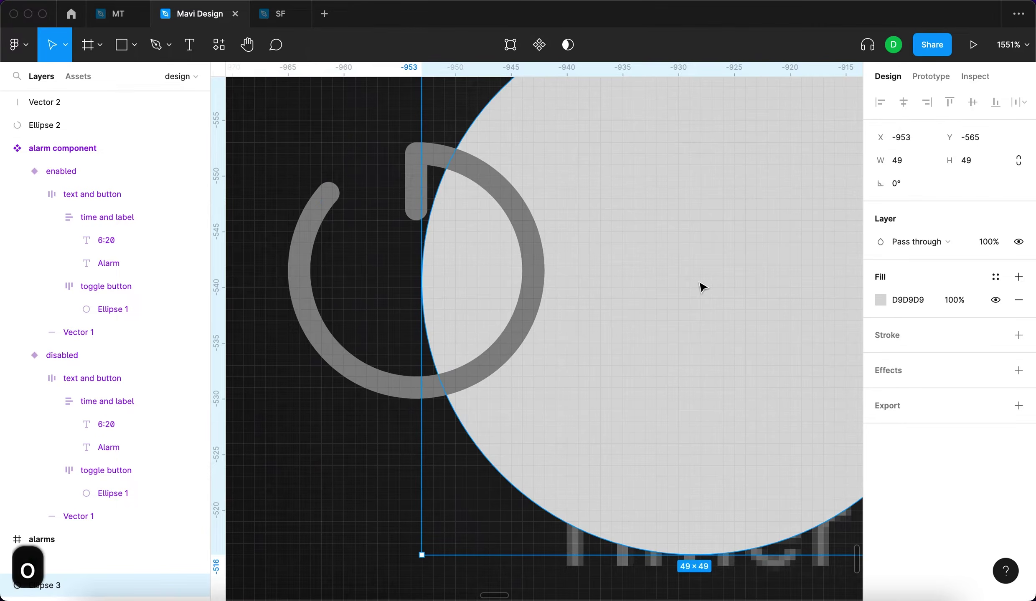
pyautogui.moveTo(422, 248); pyautogui.dragTo(680, 280)
pyautogui.scroll(8, 696, 283)
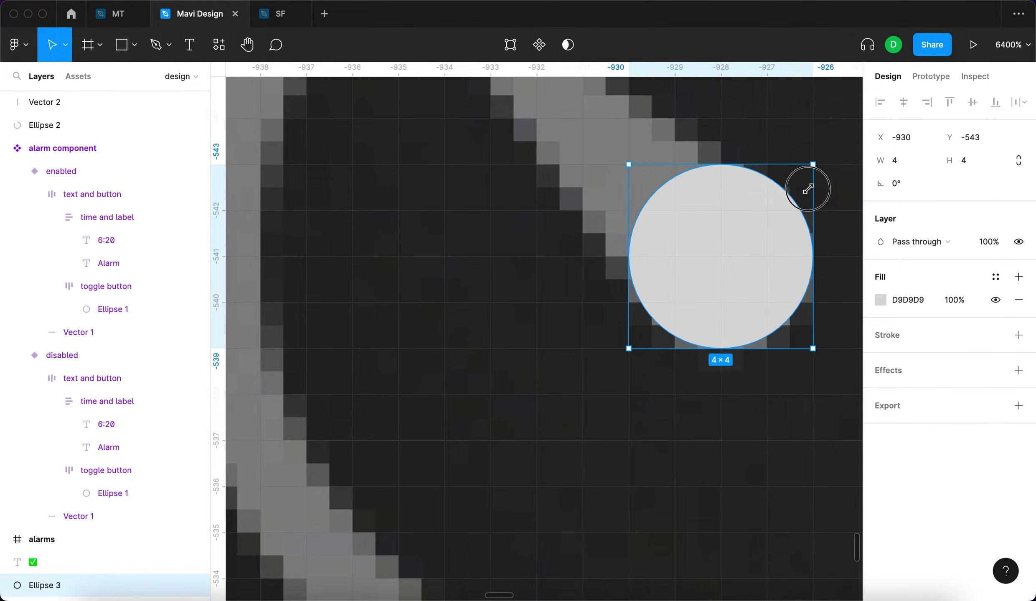
# Raise the small circle's top point to Y -551 and make it a sharp corner, forming a 4 × 12 teardrop.
pyautogui.scroll(-5, 717, 275)
pyautogui.press('Return')
pyautogui.press('Up')
pyautogui.press('Up')
pyautogui.press('Up')
pyautogui.press('Up')
pyautogui.press('Up')
pyautogui.press('Up')
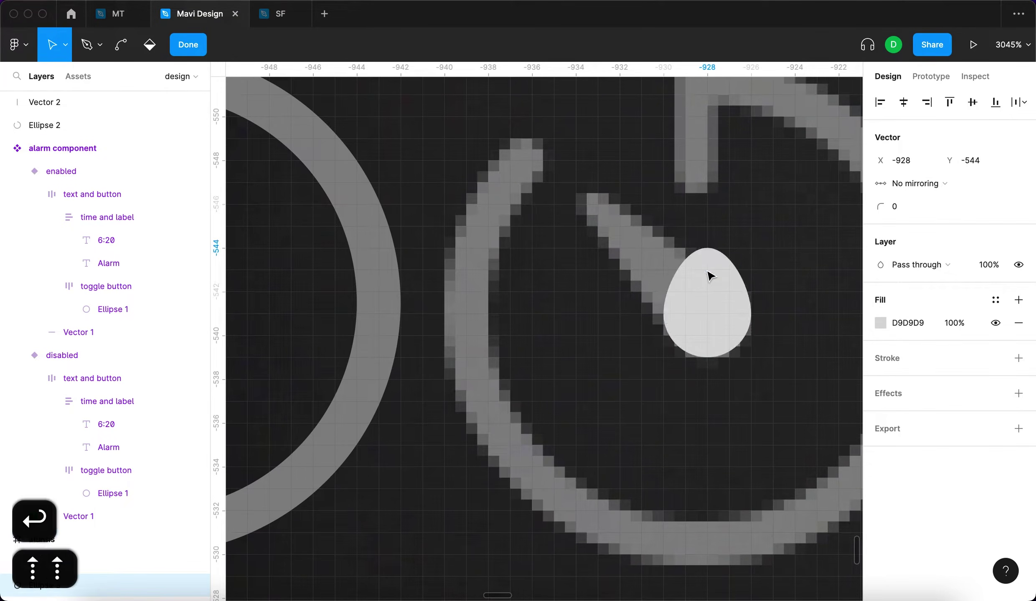
pyautogui.press('Down')
pyautogui.press('Up')
pyautogui.press('Up')
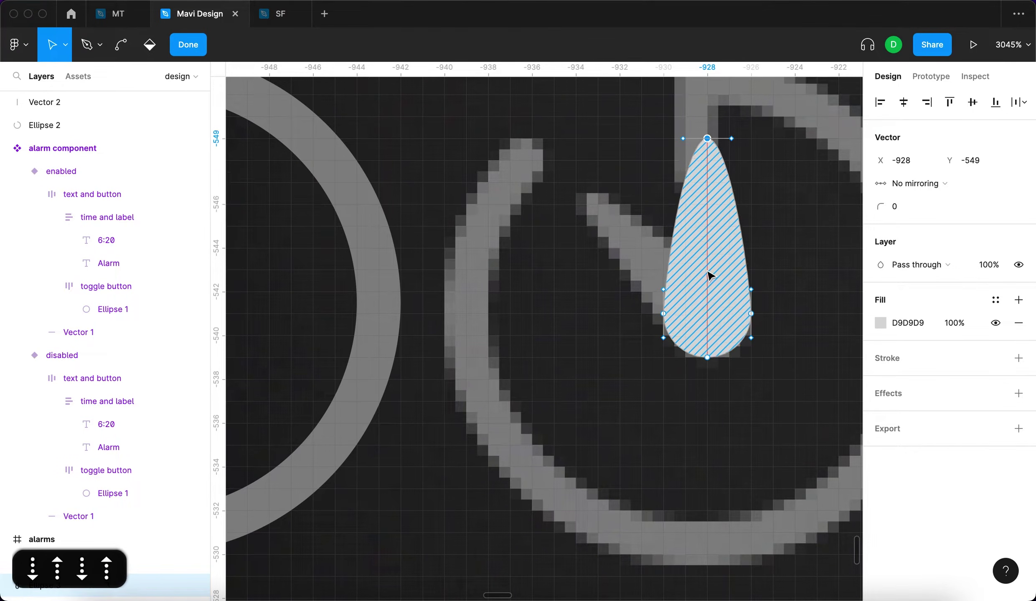
pyautogui.keyDown('super'); pyautogui.click(707, 117); pyautogui.keyUp('super')
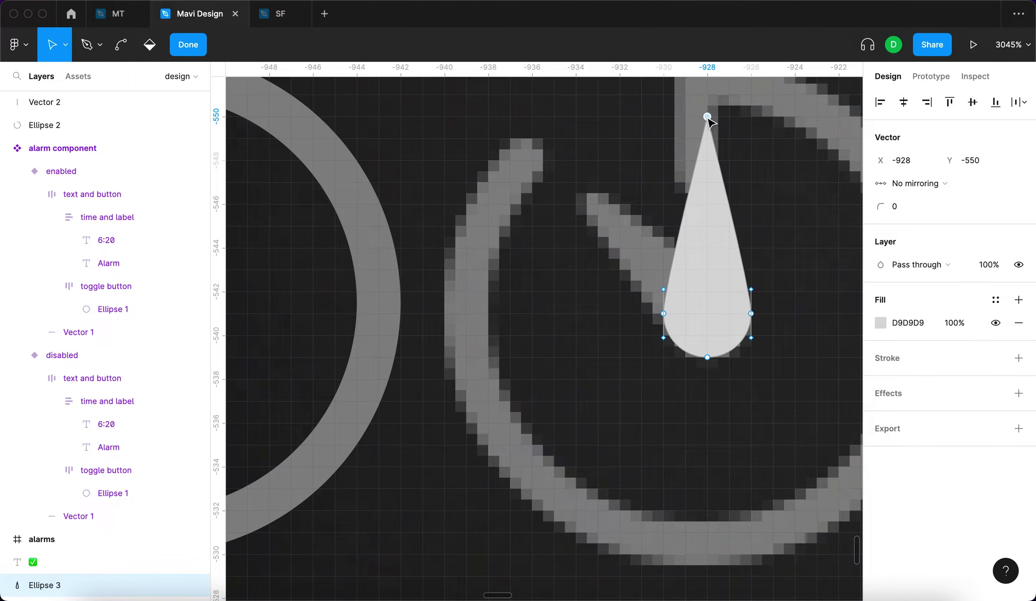
pyautogui.press('Return')
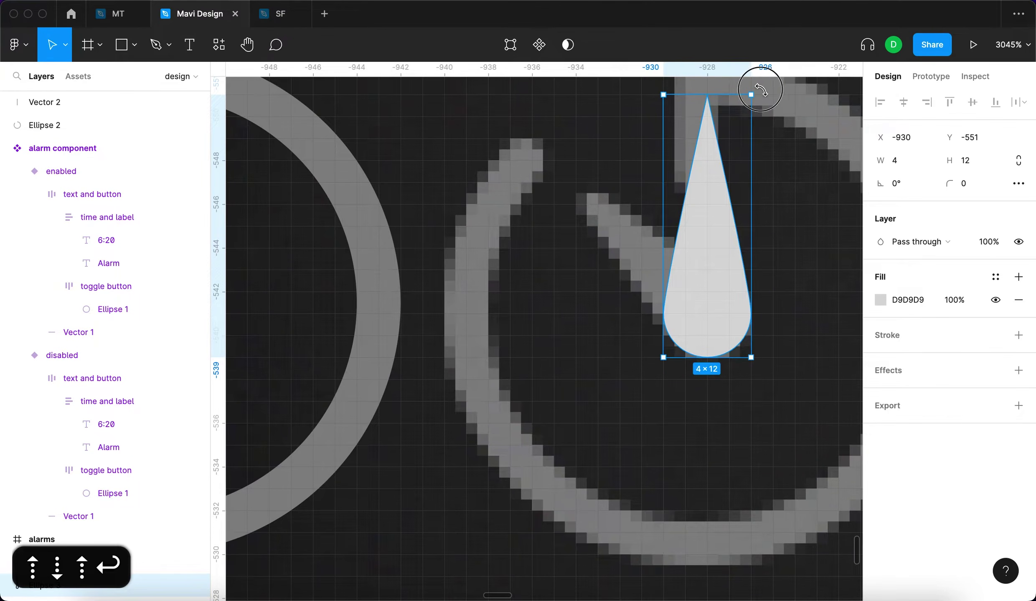
# Rotate the teardrop to 45° and nudge it onto the hand of the screenshot's Timer icon.
pyautogui.moveTo(760, 90); pyautogui.dragTo(652, 94)
pyautogui.press('Left')
pyautogui.press('Left')
pyautogui.press('Left')
pyautogui.press('Down')
pyautogui.press('Down')
pyautogui.press('Up')
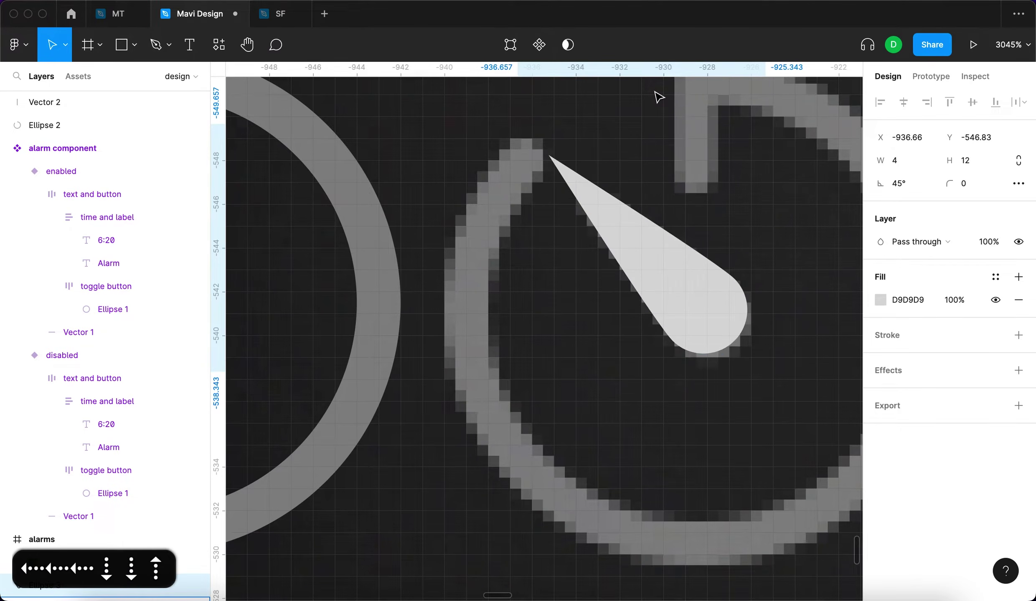
# Set the teardrop's opacity to 50% and its rotation to 47° to match the hand underneath.
pyautogui.press('7')
pyautogui.hotkey('shift', 'Down')
pyautogui.hotkey('shift', 'Down')
pyautogui.press('Return')
pyautogui.press('Down')
pyautogui.press('Up')
pyautogui.click(897, 183)
pyautogui.press('Down')
pyautogui.press('Up')
pyautogui.press('Up')
pyautogui.press('Up')
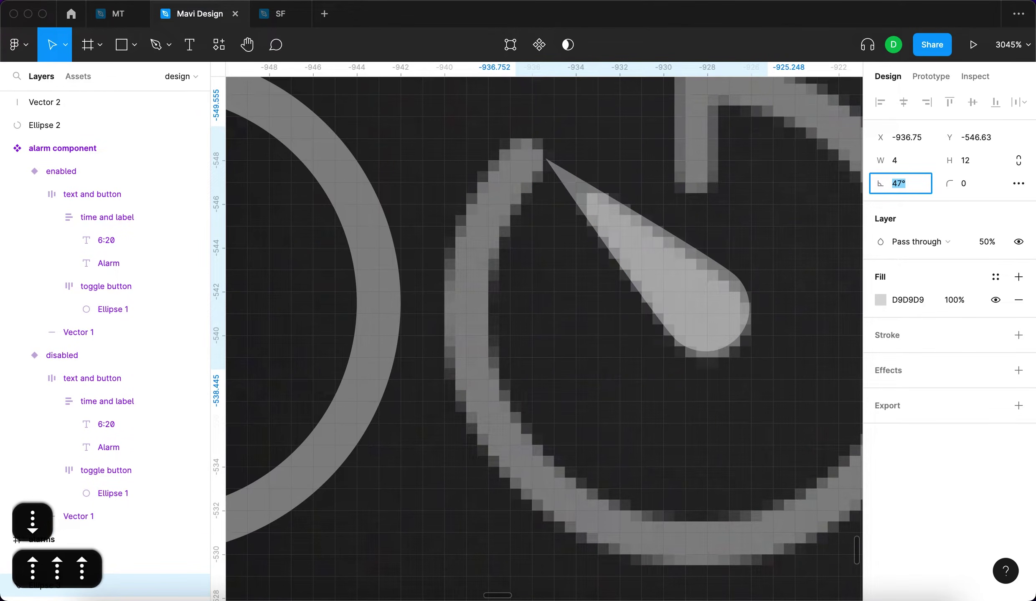
# Set the teardrop's rotation to 0° and place it upright at X -930, Y -551.
pyautogui.click(700, 313)
pyautogui.press('Down')
pyautogui.press('Up')
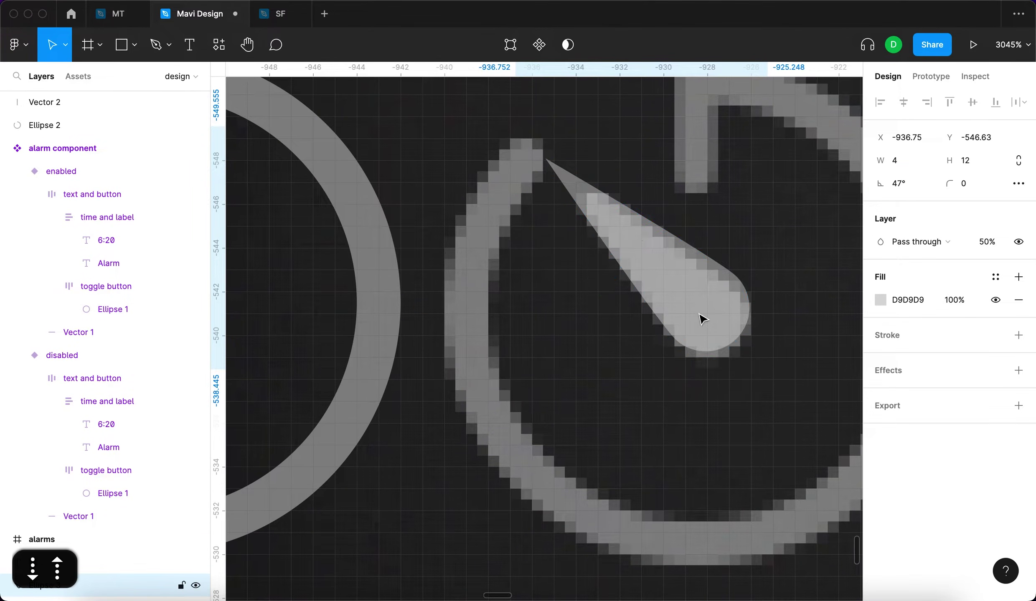
pyautogui.click(900, 188)
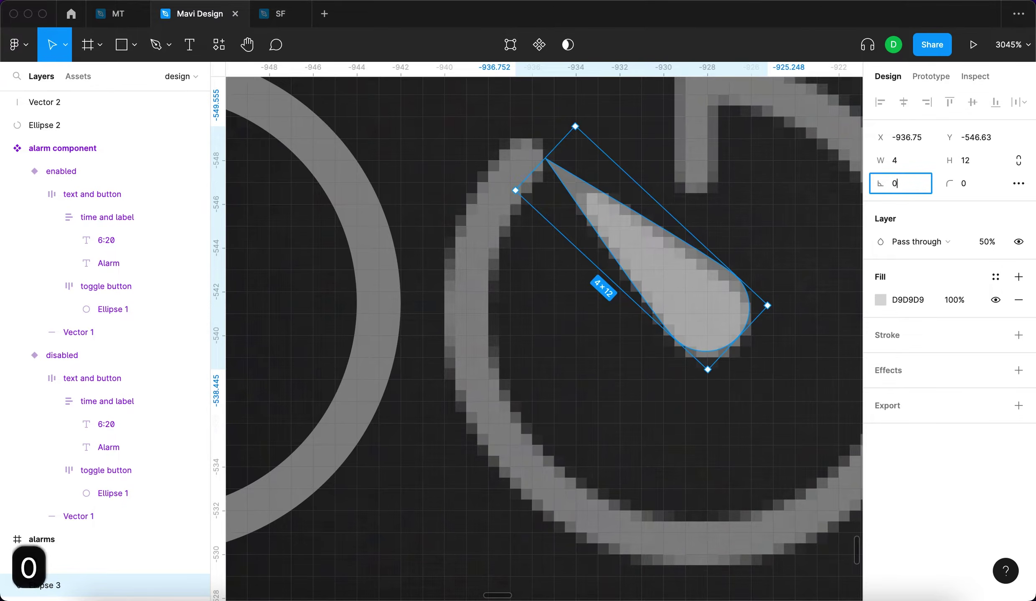
pyautogui.write('0')
pyautogui.press('Return')
pyautogui.press('Right')
pyautogui.press('Right')
pyautogui.press('Right')
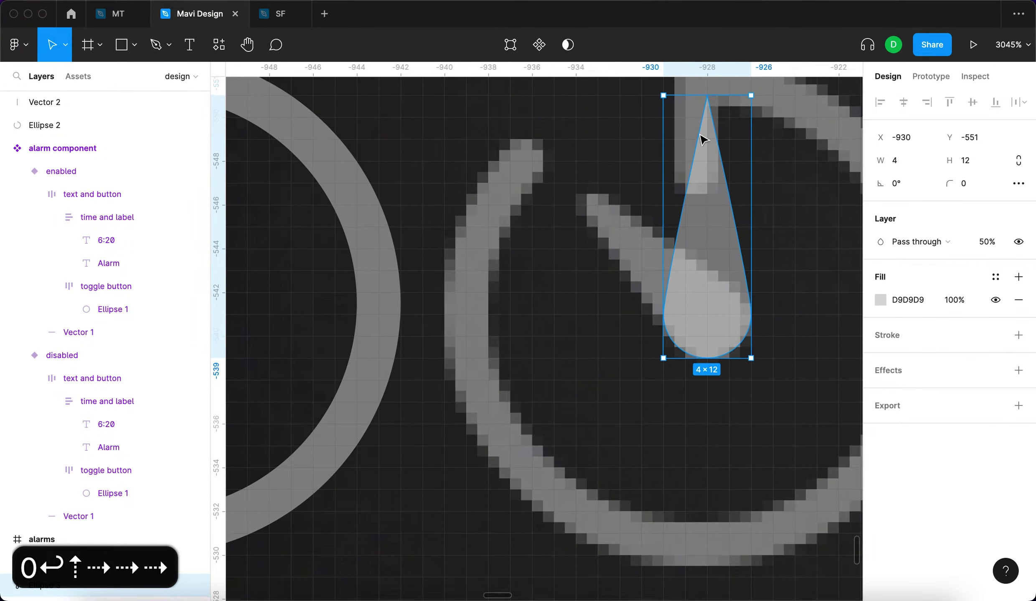
# Edit the teardrop's vector and raise its top point to Y -552.
pyautogui.scroll(2, 701, 140)
pyautogui.press('Return')
pyautogui.press('Up')
pyautogui.press('Up')
pyautogui.press('Up')
pyautogui.press('Down')
pyautogui.press('Down')
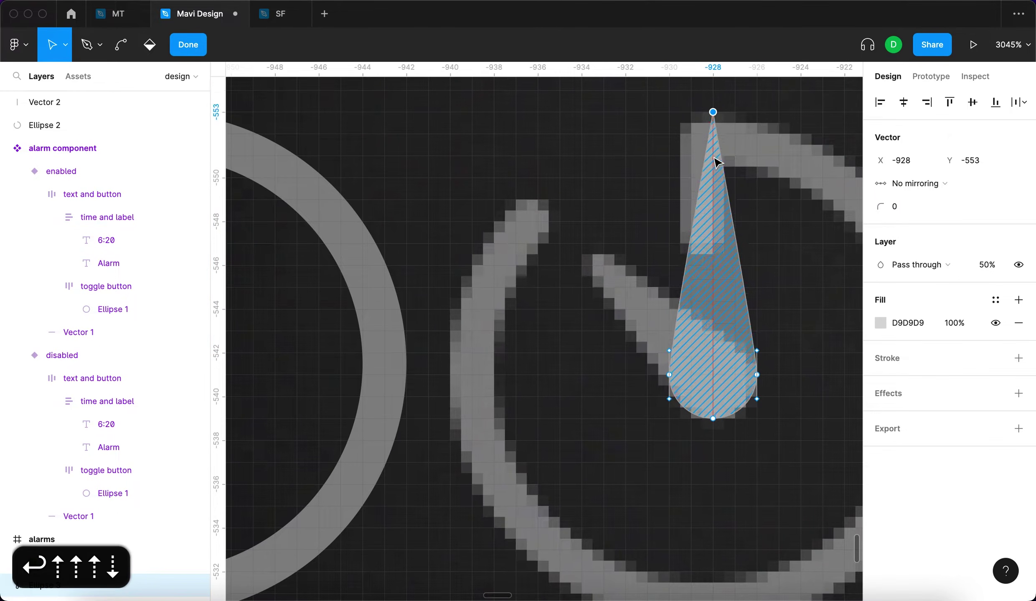
pyautogui.press('Return')
pyautogui.press('Return')
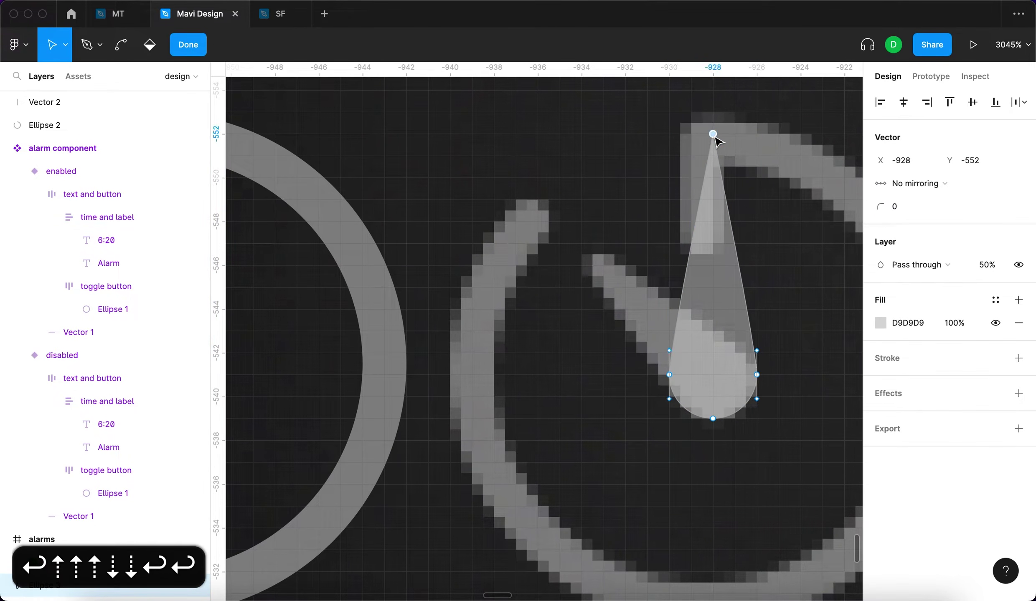
# Try corner radii of 1 and 0.2 on the teardrop's top point.
pyautogui.click(902, 207)
pyautogui.press('Up')
pyautogui.press('Up')
pyautogui.press('Down')
pyautogui.press('Down')
pyautogui.press('Up')
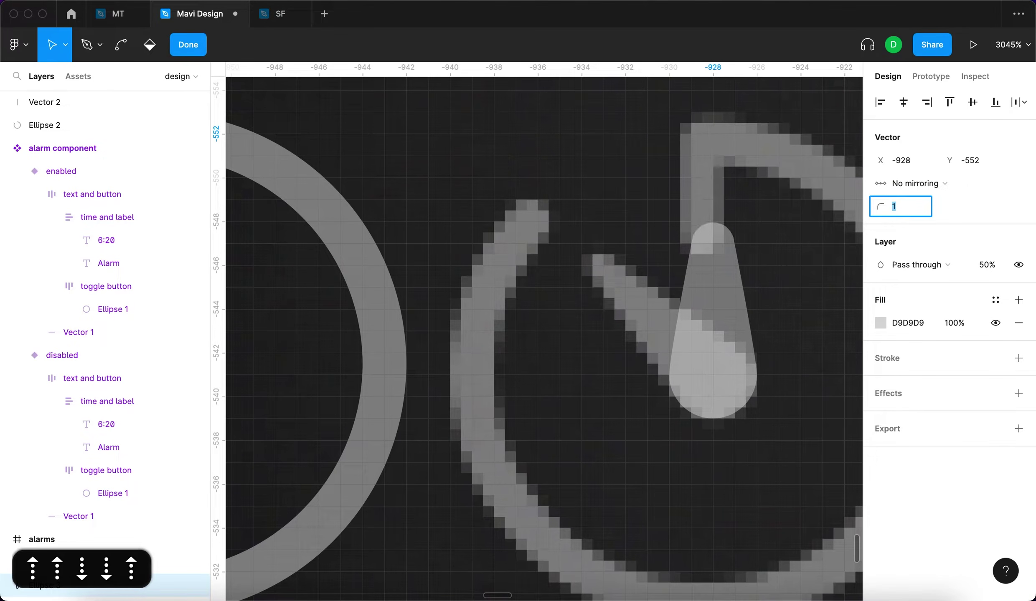
pyautogui.press('Down')
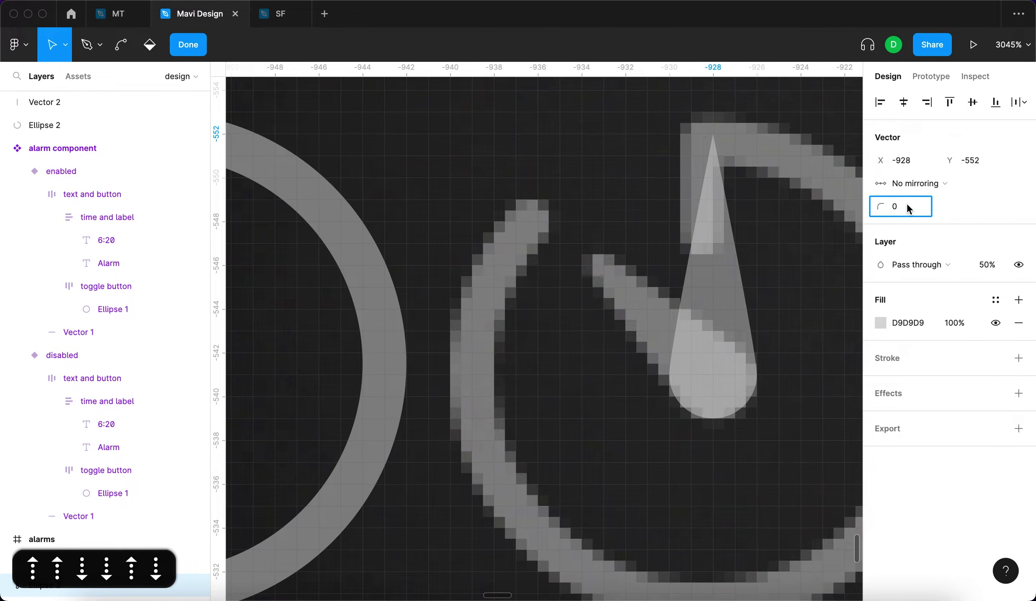
pyautogui.write('.2')
pyautogui.press('Return')
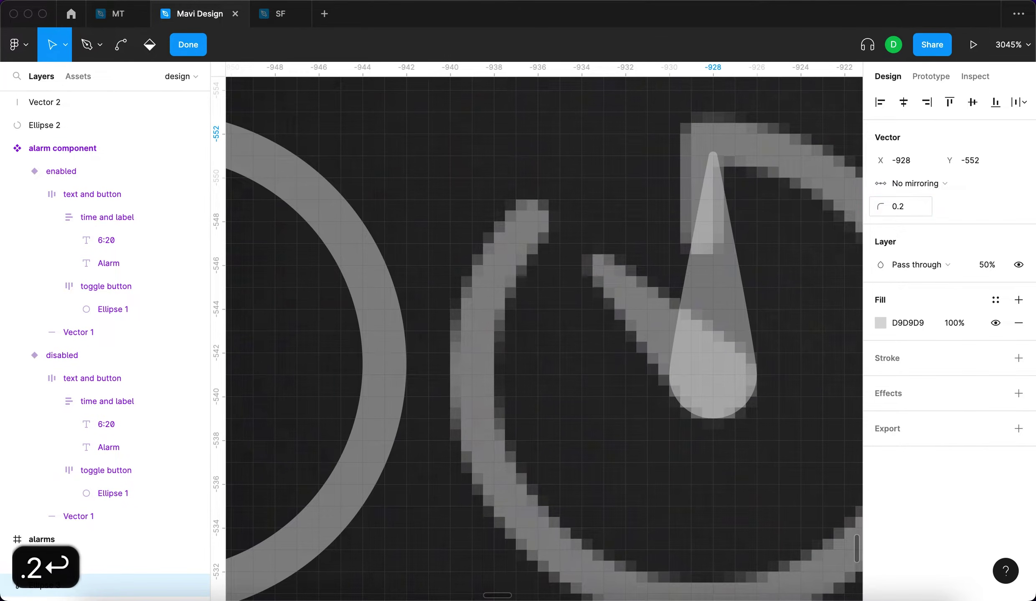
# Set the corner radius of the teardrop's top point to 0.6 and finish the vector edit.
pyautogui.press('Tab')
pyautogui.press('BackSpace')
pyautogui.write('3.')
pyautogui.press('BackSpace')
pyautogui.press('Return')
pyautogui.press('Tab')
pyautogui.press('BackSpace')
pyautogui.write('6')
pyautogui.press('Return')
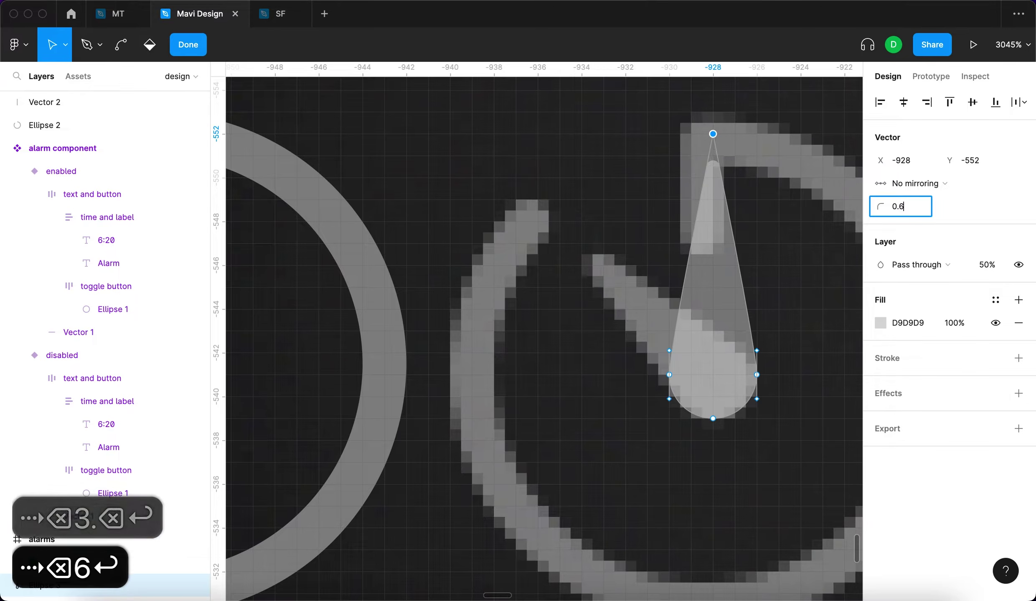
pyautogui.press('Return')
# Rotate the teardrop to 45° over the screenshot's Timer hand and set its tip's corner radius to 0.7.
pyautogui.moveTo(717, 266); pyautogui.dragTo(705, 373)
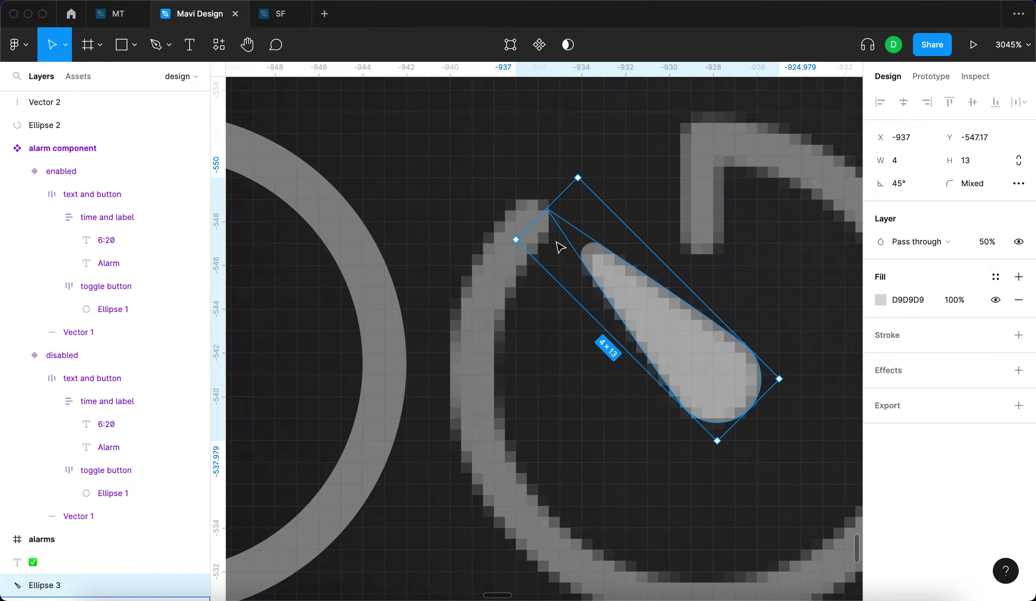
pyautogui.press('Return')
pyautogui.click(902, 206)
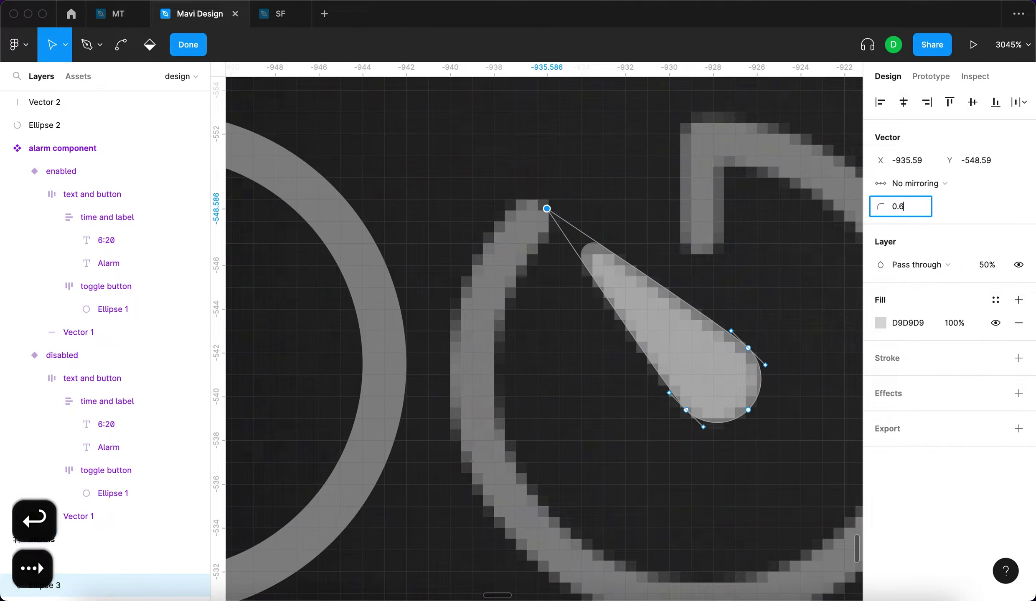
pyautogui.press('BackSpace')
pyautogui.write('7')
pyautogui.press('Return')
pyautogui.press('Return')
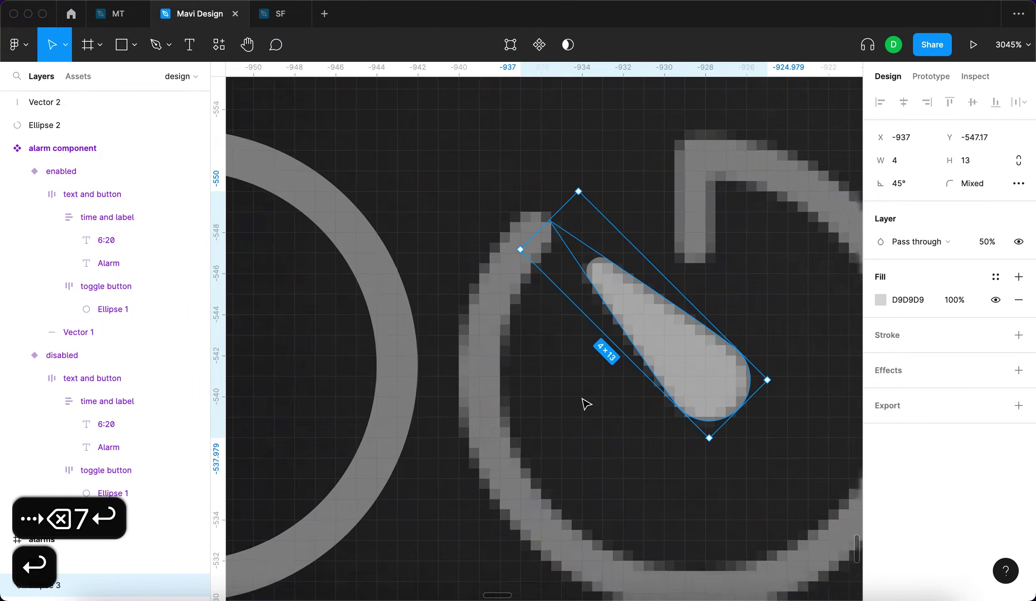
# Move the teardrop into the hand-drawn Timer ring at X -962 and set its opacity to 100%.
pyautogui.scroll(-5, 585, 398)
pyautogui.moveTo(625, 397); pyautogui.dragTo(467, 401)
pyautogui.click(987, 242)
pyautogui.hotkey('shift', 'Up')
pyautogui.hotkey('shift', 'Up')
pyautogui.hotkey('shift', 'Up')
pyautogui.hotkey('shift', 'Up')
pyautogui.hotkey('shift', 'Up')
pyautogui.hotkey('shift', 'Up')
pyautogui.hotkey('shift', 'Up')
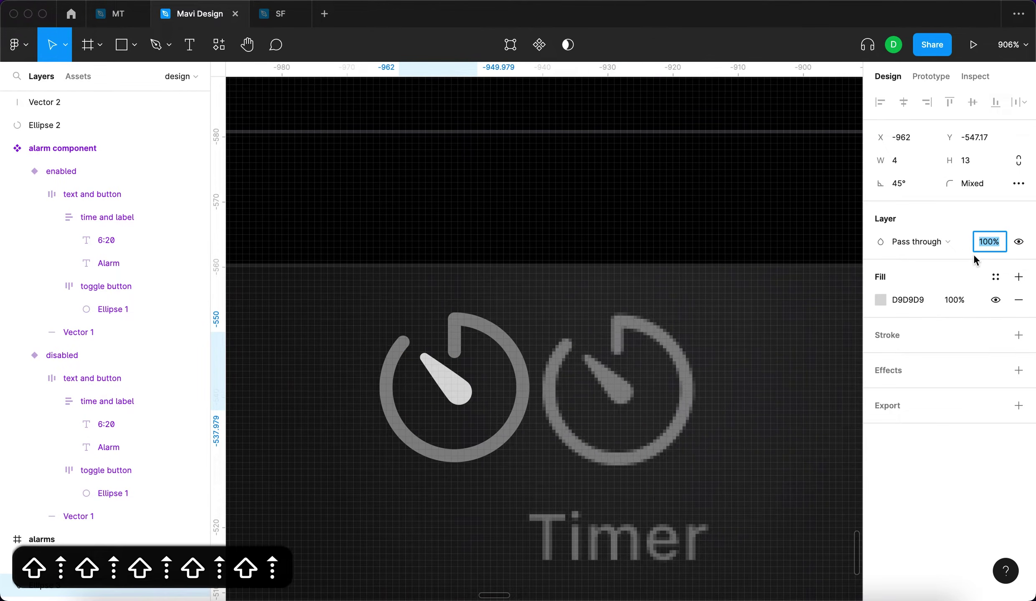
pyautogui.press('Return')
# Fill the Timer hand with gray 868686 and nudge it to X -963.
pyautogui.click(504, 481)
pyautogui.scroll(5, 481, 394)
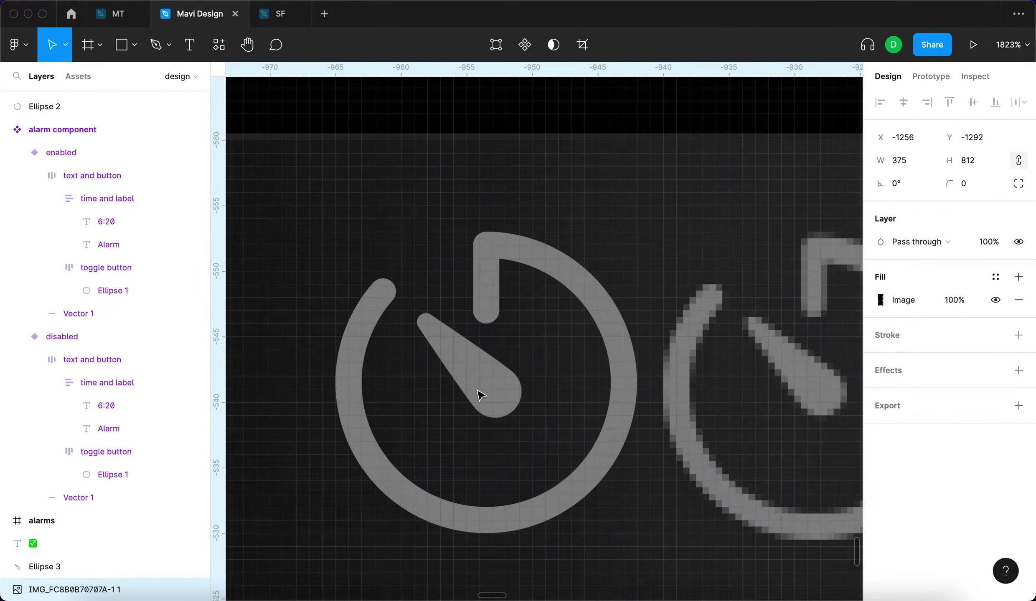
pyautogui.click(490, 398)
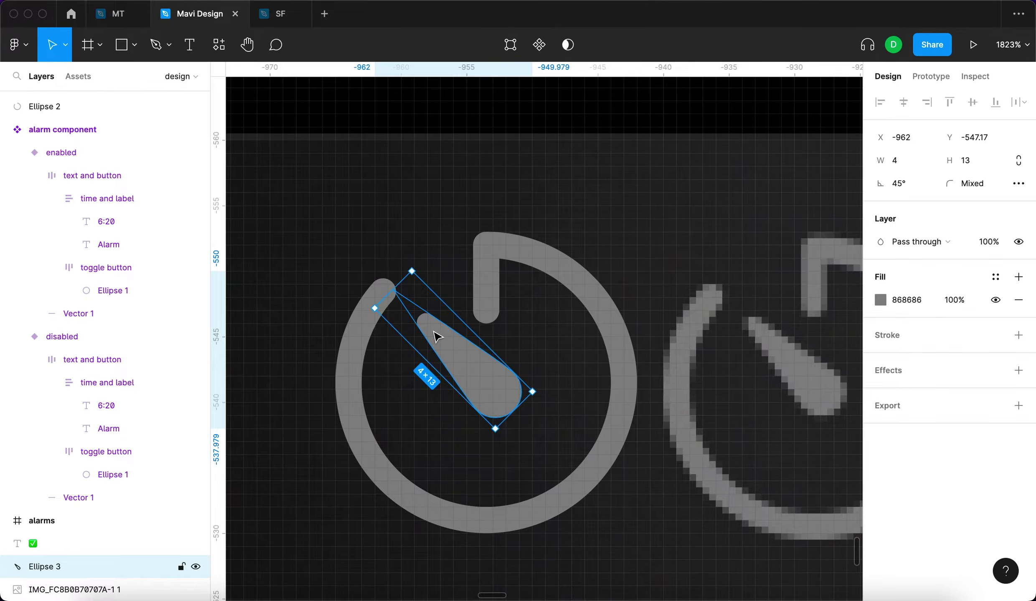
pyautogui.scroll(-4, 434, 334)
pyautogui.press('Left')
pyautogui.press('Right')
pyautogui.press('Left')
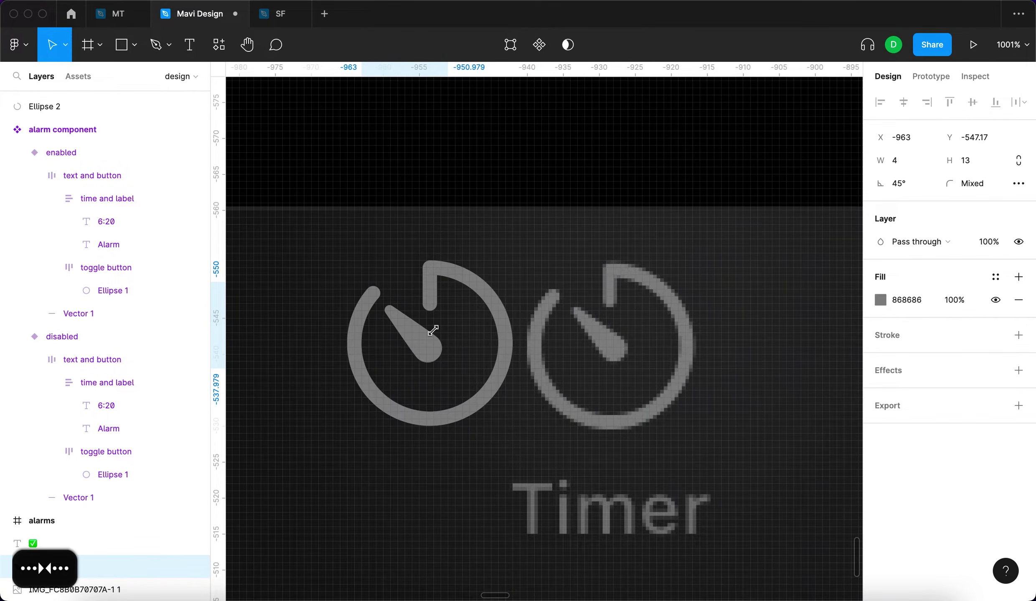
# Scale the Timer hand down to about 3.38 × 10.98 and set its tip's corner radius to 0.6.
pyautogui.scroll(2, 426, 355)
pyautogui.moveTo(339, 298); pyautogui.dragTo(357, 307)
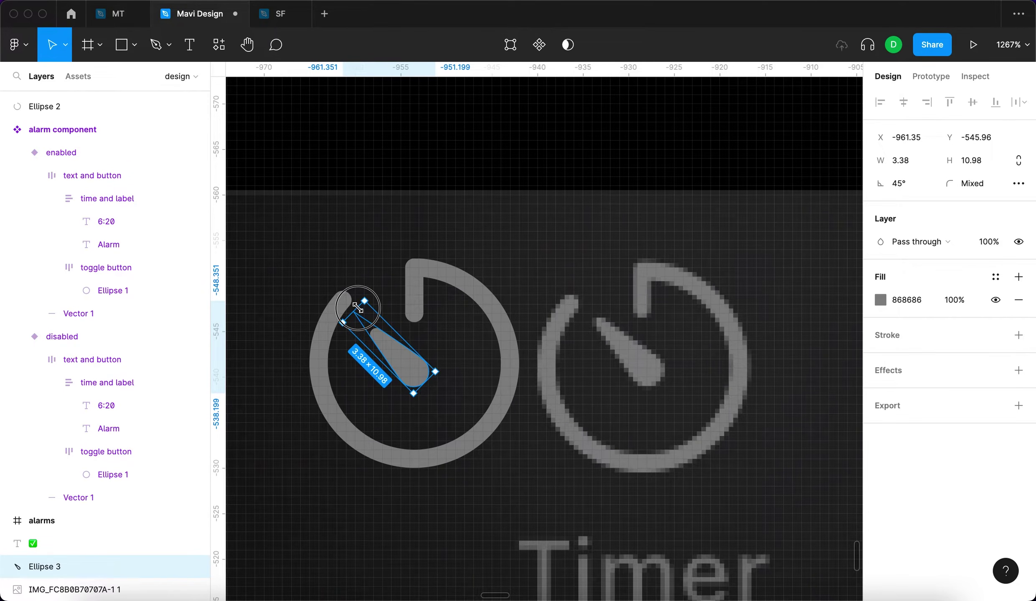
pyautogui.press('Return')
pyautogui.click(902, 207)
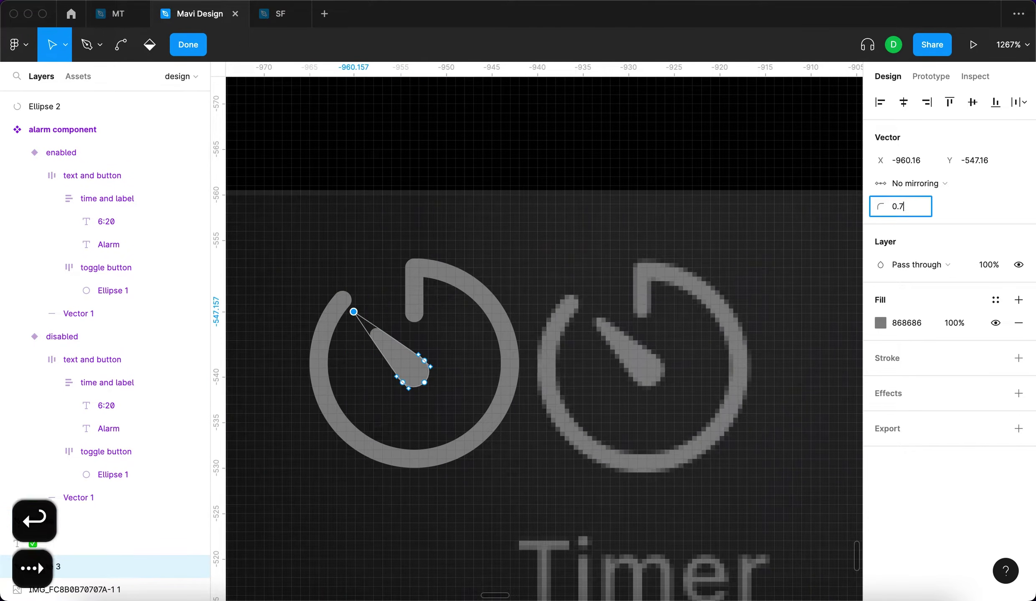
pyautogui.press('BackSpace')
pyautogui.write('6')
pyautogui.press('Return')
# Set the corner radius of the Timer hand's tip to 0.55 and leave vector editing.
pyautogui.click(902, 207)
pyautogui.press('BackSpace')
pyautogui.write('55')
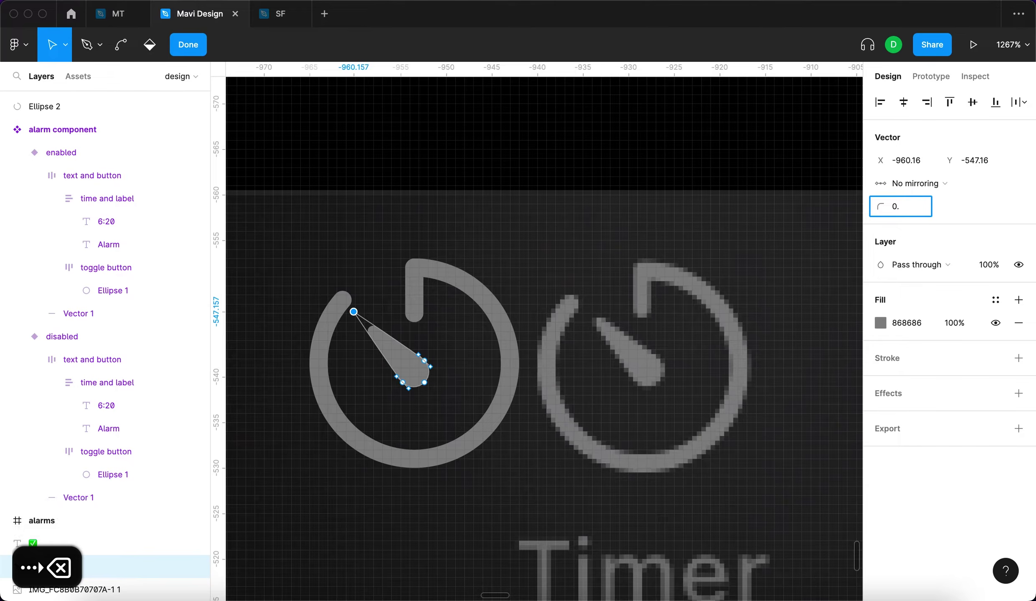
pyautogui.press('Return')
pyautogui.press('Escape')
pyautogui.press('Escape')
# Enlarge the Timer hand to about 3.7 × 12.02 inside the drawn ring.
pyautogui.scroll(-10, 529, 425)
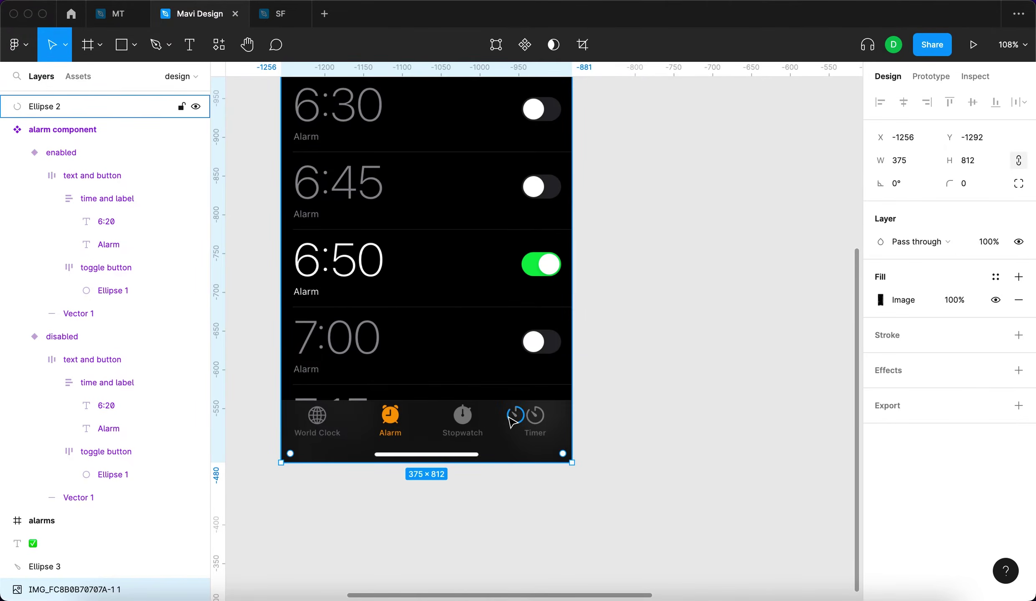
pyautogui.scroll(6, 531, 425)
pyautogui.scroll(5, 542, 418)
pyautogui.click(543, 414)
pyautogui.moveTo(500, 353); pyautogui.dragTo(489, 348)
pyautogui.press('Escape')
pyautogui.scroll(-15, 416, 342)
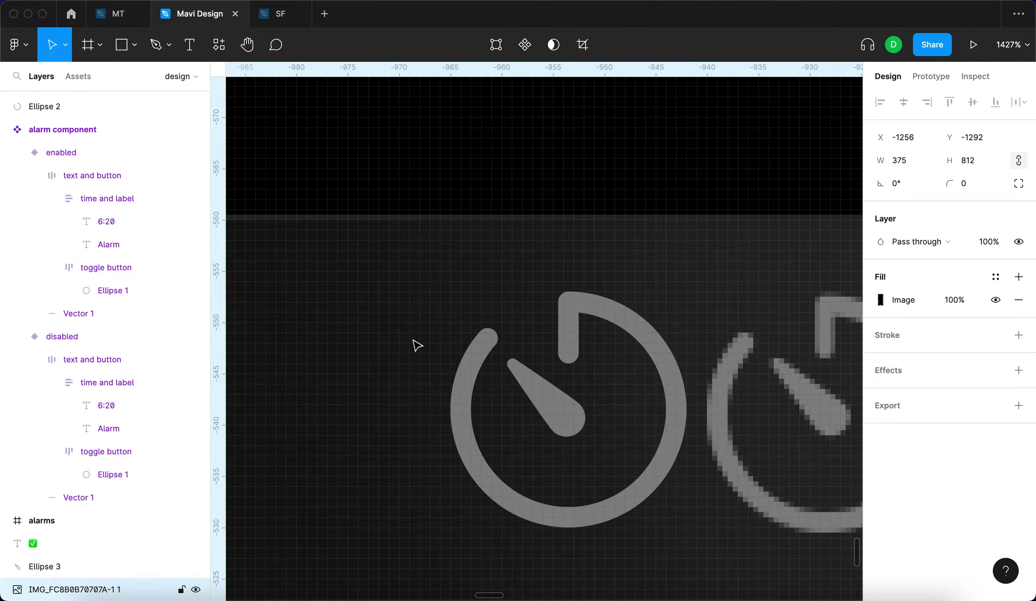
pyautogui.click(614, 315)
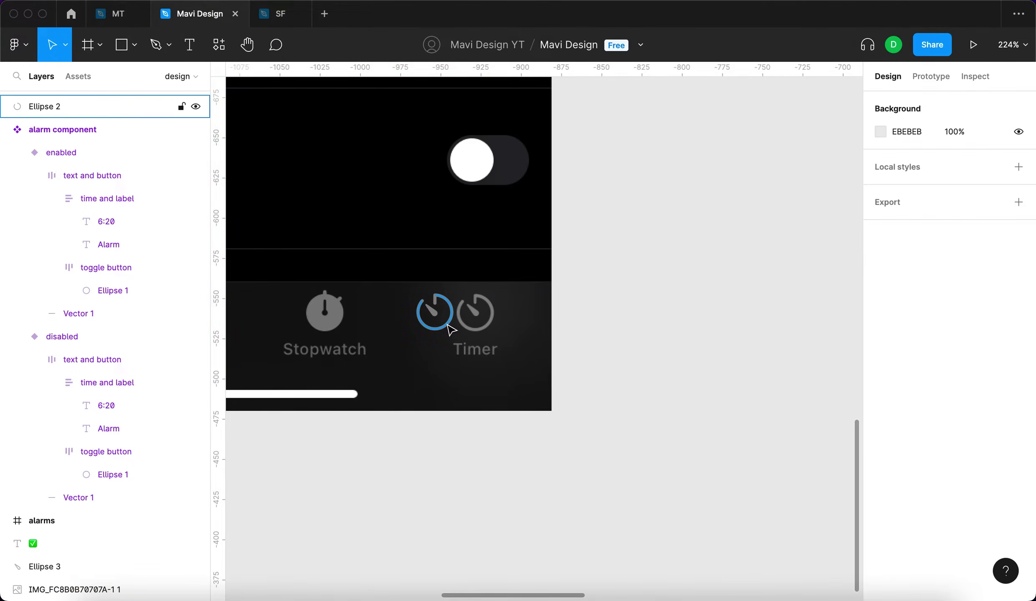
# Add a text layer reading "Timer" below the two Timer icons.
pyautogui.scroll(7, 445, 323)
pyautogui.press('t')
pyautogui.click(449, 434)
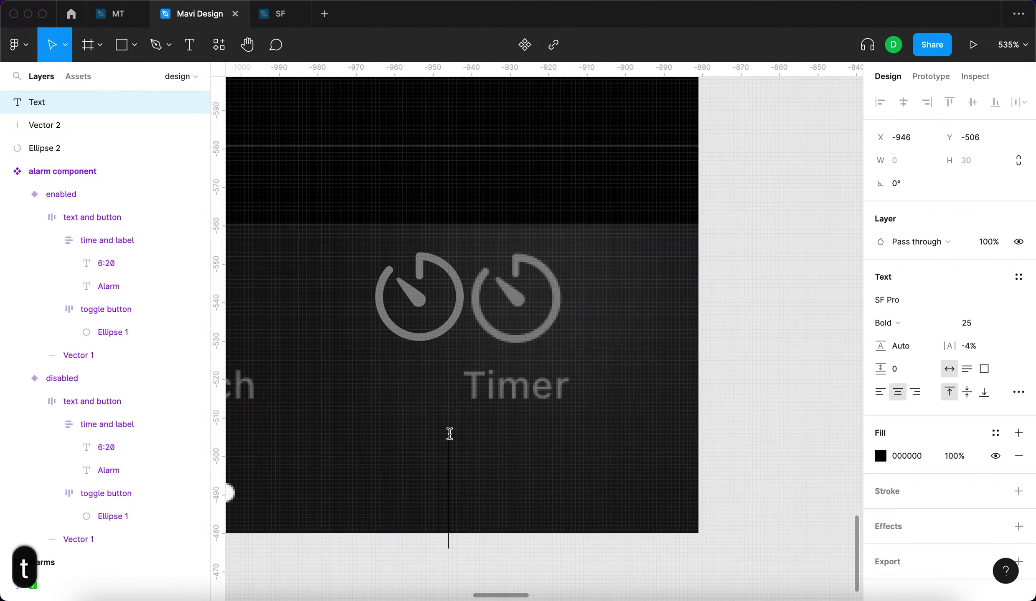
pyautogui.write('Timer')
pyautogui.press('Escape')
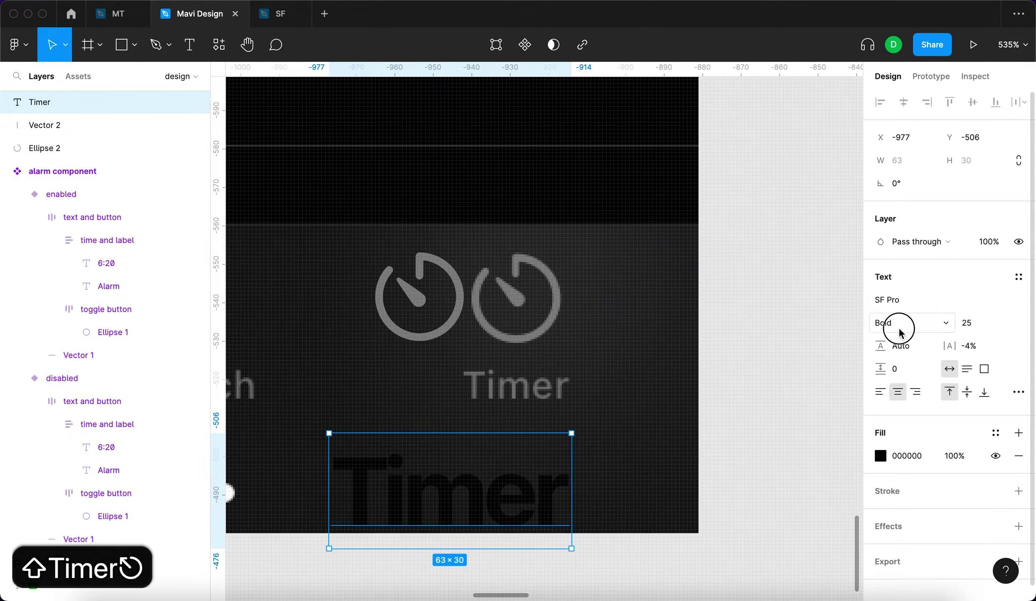
# Set the Timer label's font weight to Regular and its size to 20.
pyautogui.click(897, 326)
pyautogui.click(904, 272)
pyautogui.click(966, 323)
pyautogui.press('Down')
pyautogui.press('Down')
pyautogui.press('Down')
pyautogui.press('Down')
pyautogui.press('Down')
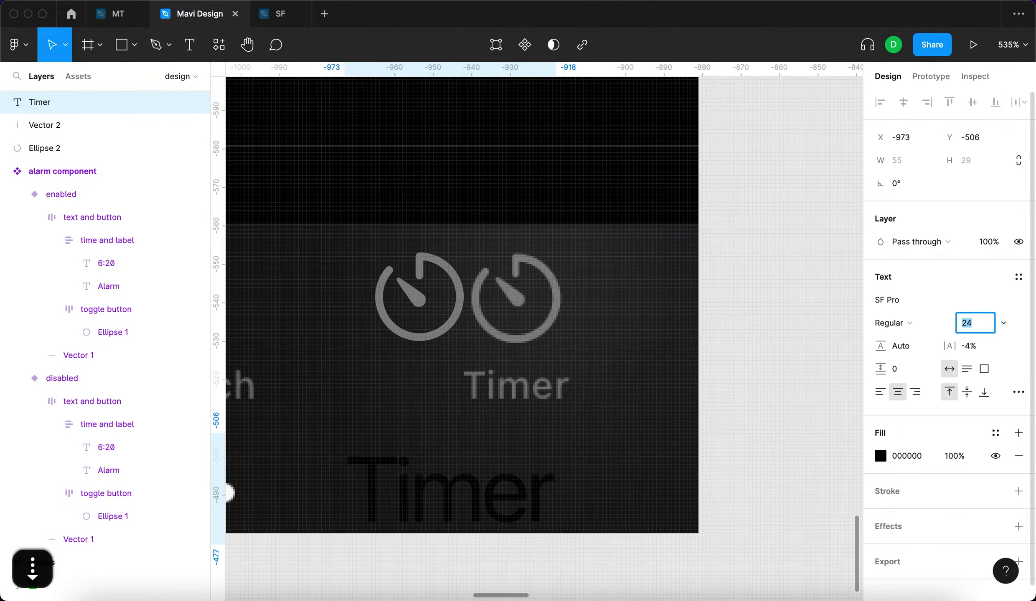
# Set the Timer label's letter spacing to 0%.
pyautogui.click(973, 346)
pyautogui.press('Up')
pyautogui.press('Up')
pyautogui.press('Up')
pyautogui.press('Up')
pyautogui.press('Up')
pyautogui.press('Down')
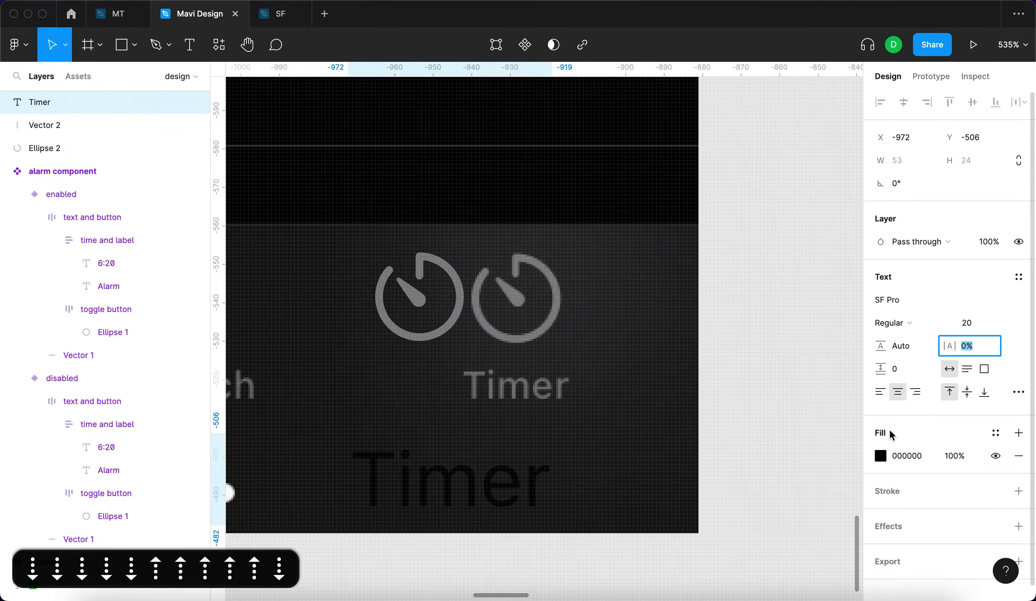
pyautogui.press('Return')
# Sample the gray 868887 from the screenshot's Timer icon as the Timer label's fill.
pyautogui.press('i')
pyautogui.scroll(10, 526, 362)
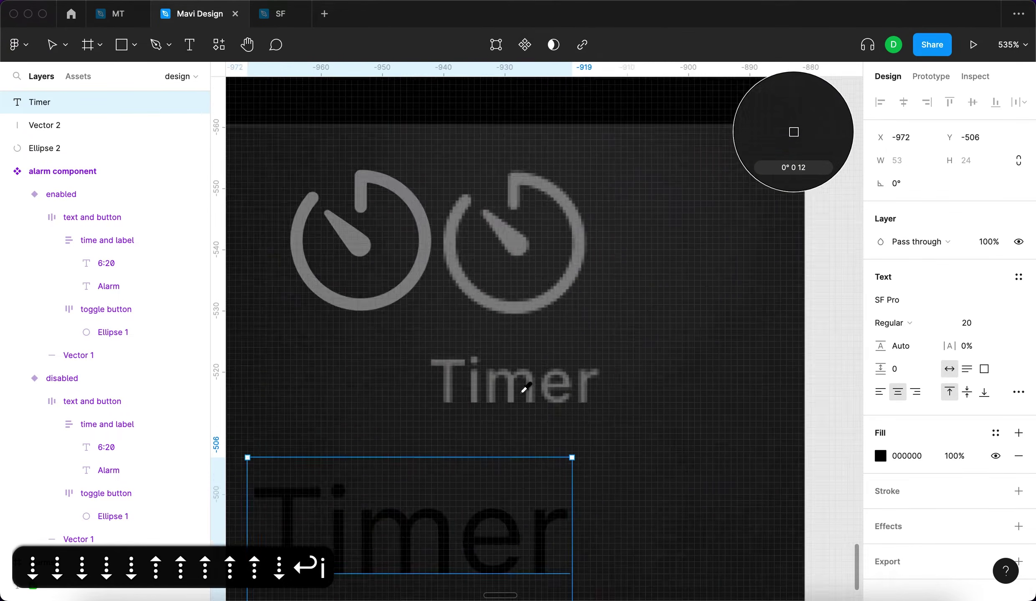
pyautogui.click(756, 355)
pyautogui.scroll(-8, 756, 362)
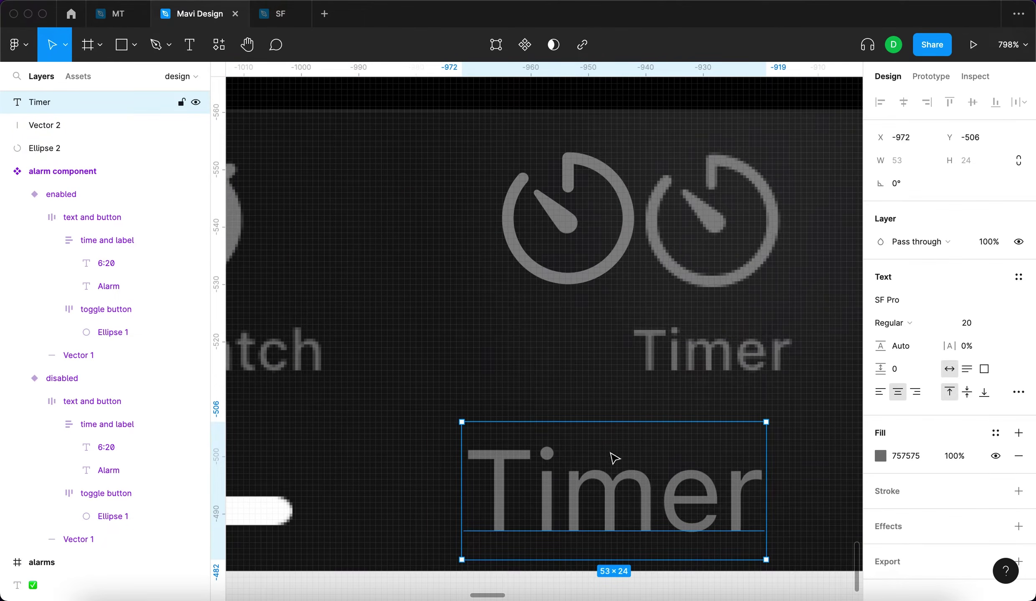
pyautogui.press('i')
pyautogui.click(705, 275)
# Reduce the Timer label's font size to 12 and move it beside the screenshot's label at X -979, Y -522.
pyautogui.press('Down')
pyautogui.press('Down')
pyautogui.press('Down')
pyautogui.press('Down')
pyautogui.press('Down')
pyautogui.press('Down')
pyautogui.press('Down')
pyautogui.press('Down')
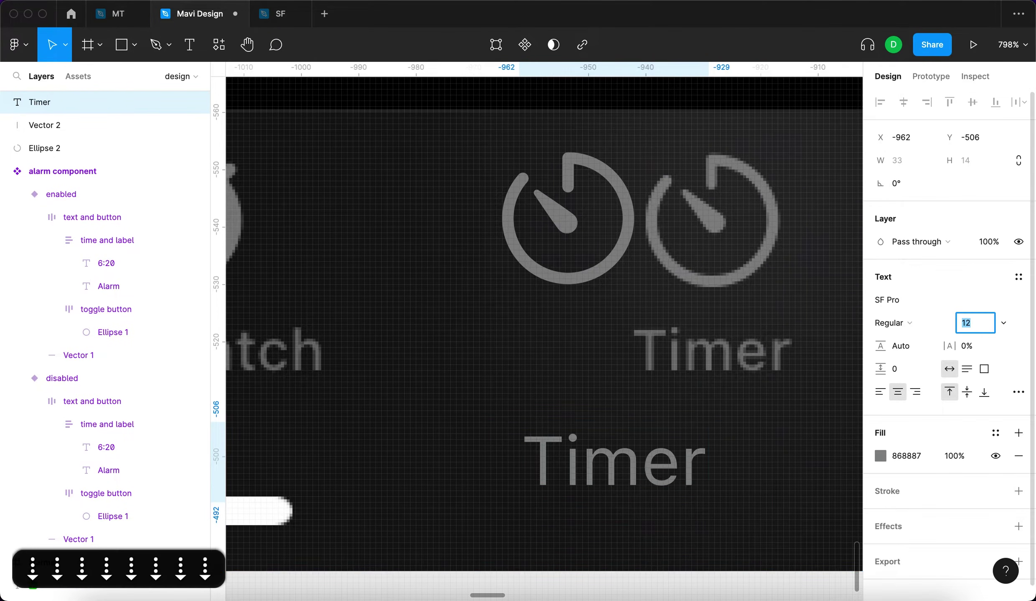
pyautogui.moveTo(637, 473); pyautogui.dragTo(539, 382)
# Try font size 8 for the Timer label and move it under the drawn icon at X -965, Y -523.
pyautogui.click(994, 324)
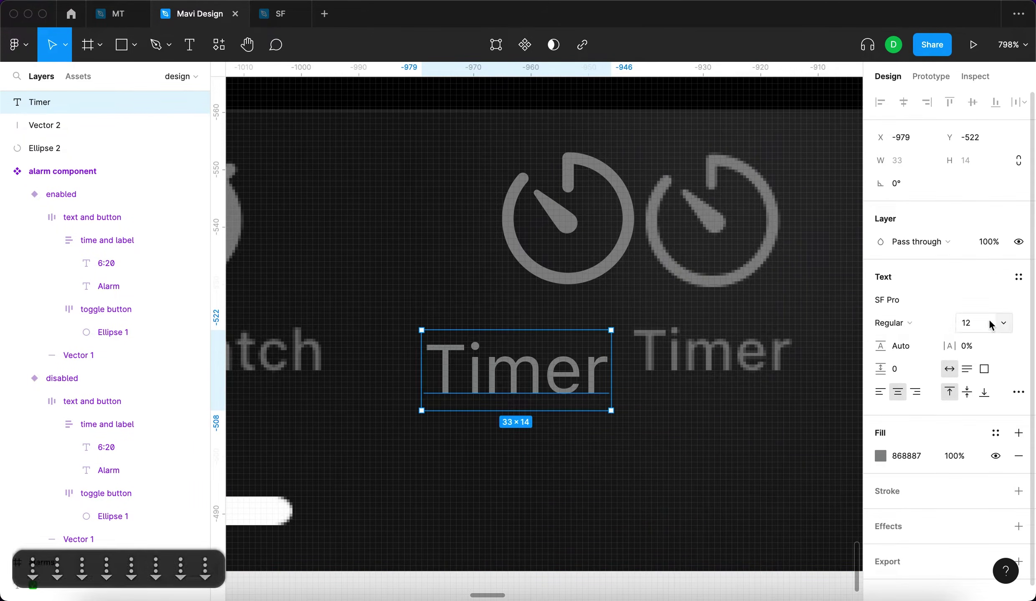
pyautogui.press('Down')
pyautogui.press('Down')
pyautogui.press('Down')
pyautogui.press('Down')
pyautogui.press('Return')
pyautogui.moveTo(545, 380); pyautogui.dragTo(597, 367)
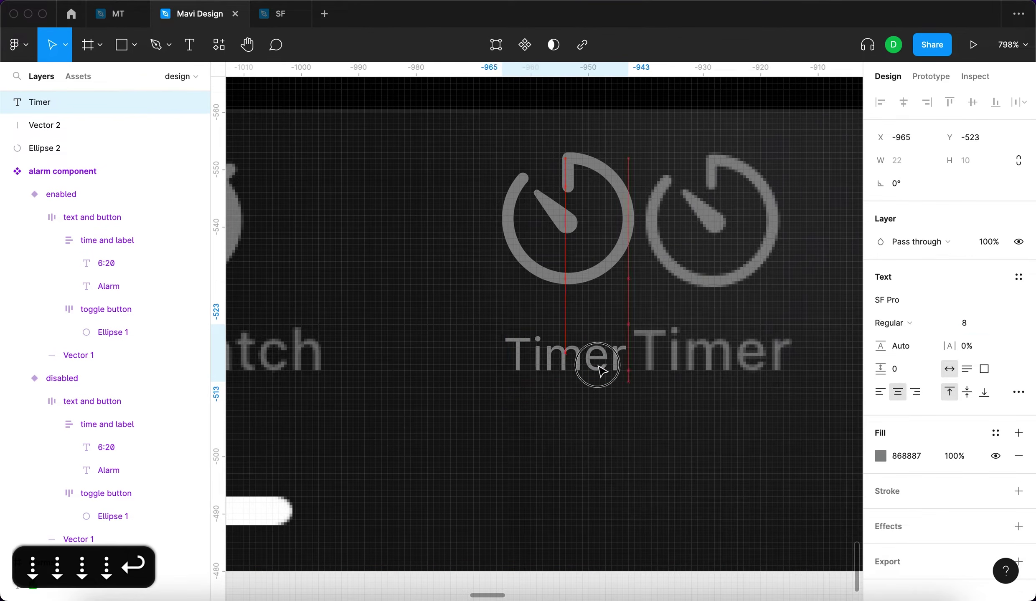
# Set the Timer label's font size to 10 and place it over the screenshot's Timer text at X -942, Y -525.
pyautogui.click(966, 323)
pyautogui.press('Up')
pyautogui.press('Return')
pyautogui.press('Up')
pyautogui.press('Return')
pyautogui.moveTo(613, 366); pyautogui.dragTo(670, 365)
# Group the drawn Timer icon's hand, ring and vertical line.
pyautogui.scroll(-5, 670, 366)
pyautogui.click(557, 284)
pyautogui.scroll(5, 576, 288)
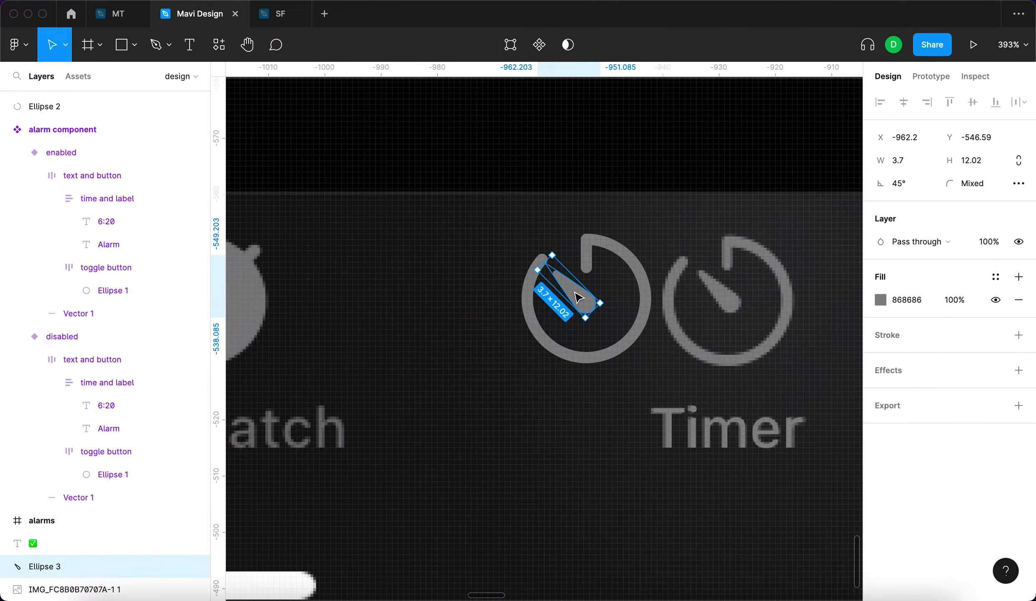
pyautogui.keyDown('shift'); pyautogui.click(600, 243); pyautogui.keyUp('shift')
pyautogui.keyDown('shift'); pyautogui.click(626, 261); pyautogui.keyUp('shift')
pyautogui.press('super+g')
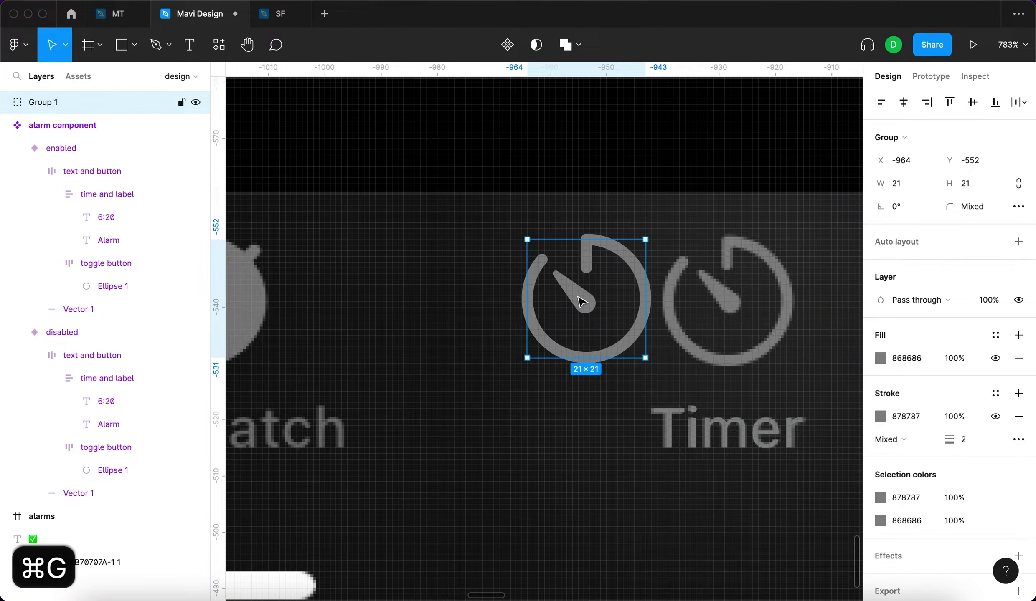
# Place the Timer icon group over the screenshot's Timer icon at X -939, Y -551 to compare them.
pyautogui.moveTo(582, 302); pyautogui.dragTo(722, 301)
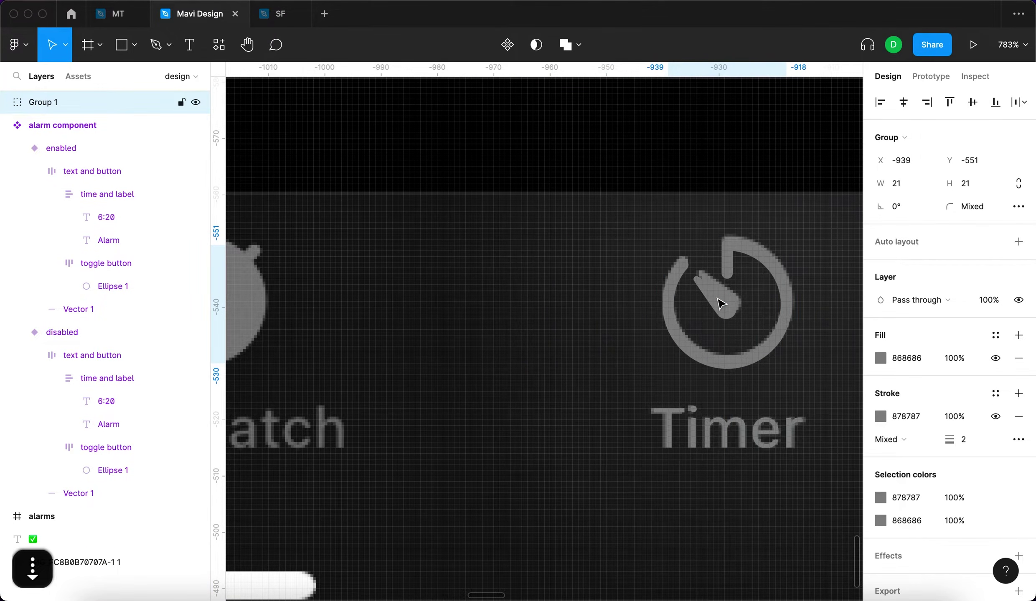
pyautogui.scroll(-5, 714, 304)
pyautogui.click(733, 488)
pyautogui.click(717, 363)
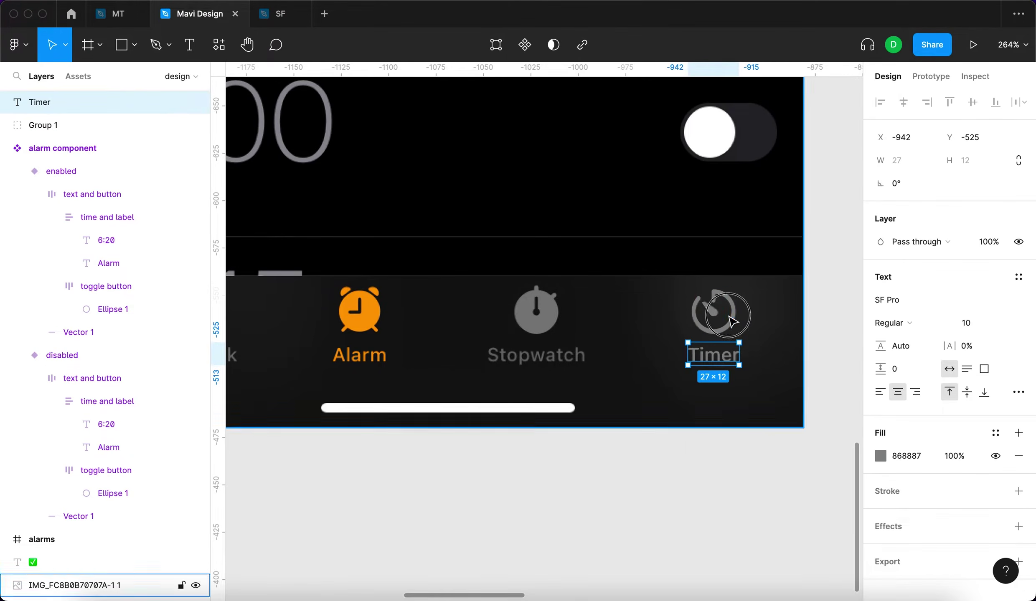
# Move the Timer icon group off the screenshot's icon to X -967, Y -552.
pyautogui.click(43, 125)
pyautogui.click(830, 339)
pyautogui.moveTo(713, 313); pyautogui.dragTo(660, 314)
pyautogui.scroll(5, 710, 330)
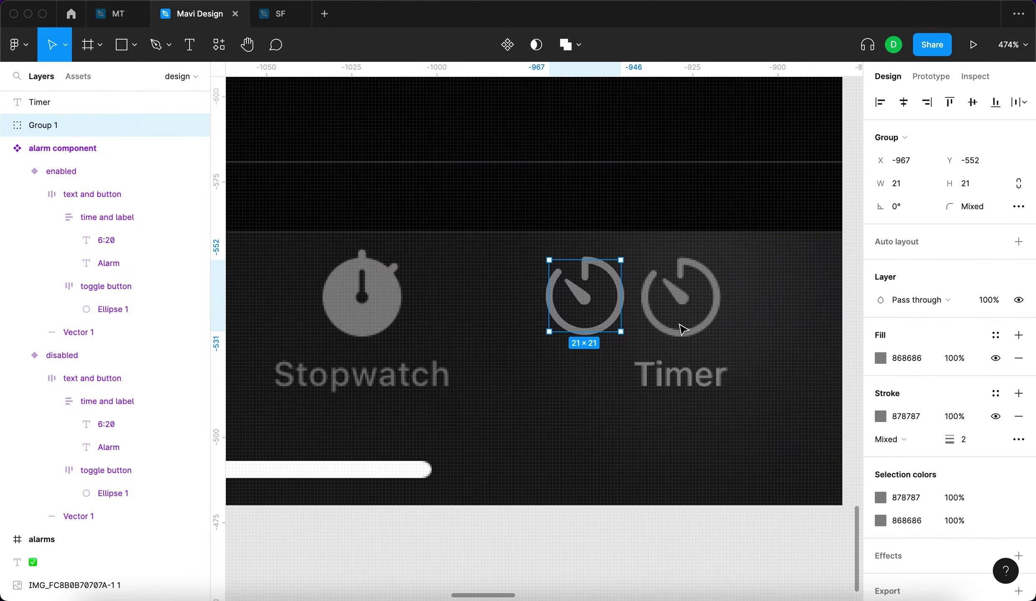
# Nudge the needle inside the traced timer icon up by one pixel.
pyautogui.doubleClick(583, 297)
pyautogui.scroll(2, 589, 300)
pyautogui.press('Up')
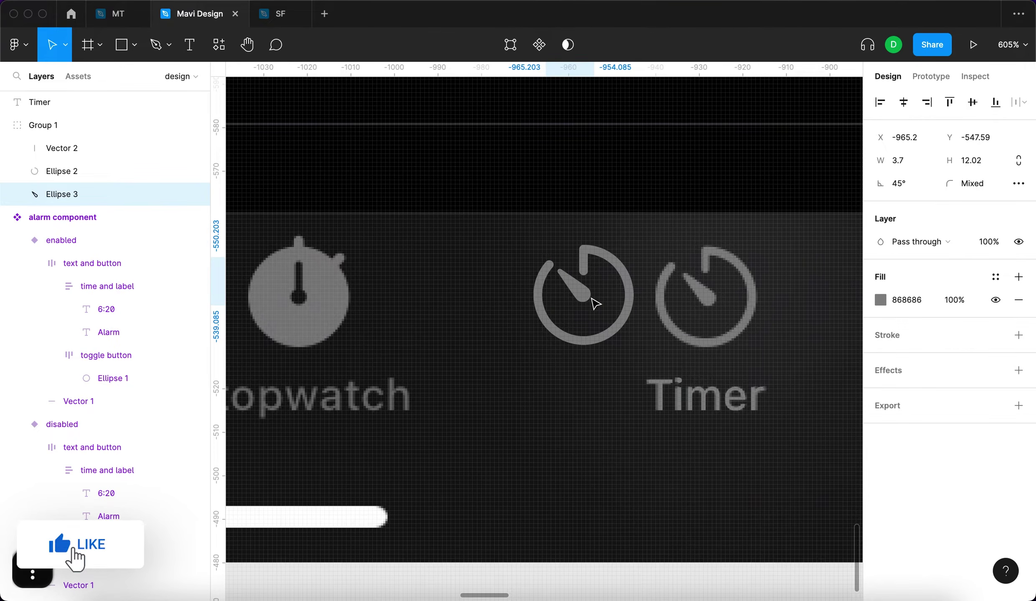
pyautogui.click(742, 376)
pyautogui.click(561, 332)
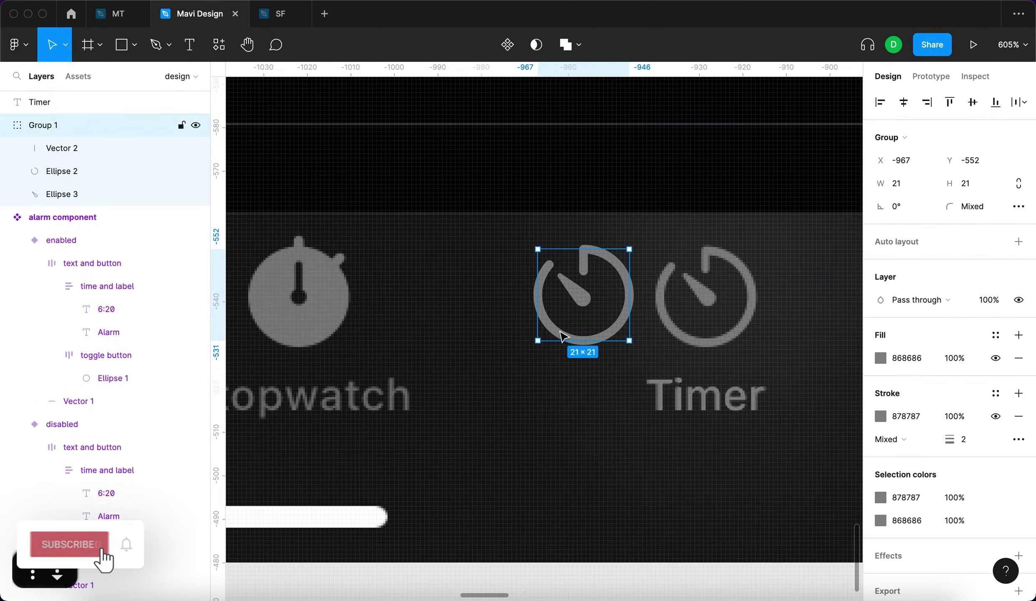
pyautogui.click(560, 405)
# Compare the traced timer icon with the original one and inspect the ring's arc settings.
pyautogui.press('super+0')
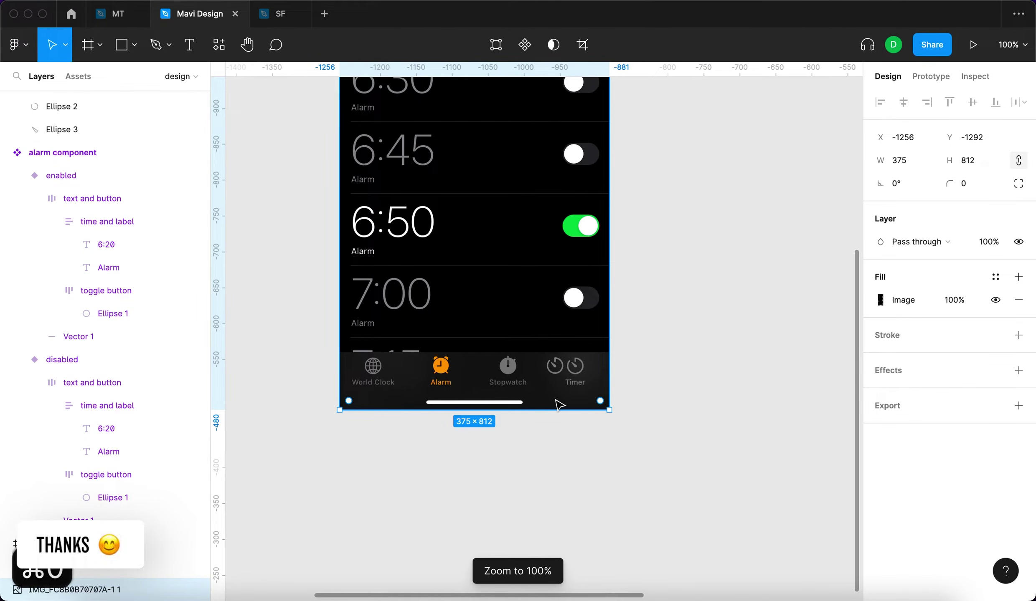
pyautogui.scroll(5, 558, 405)
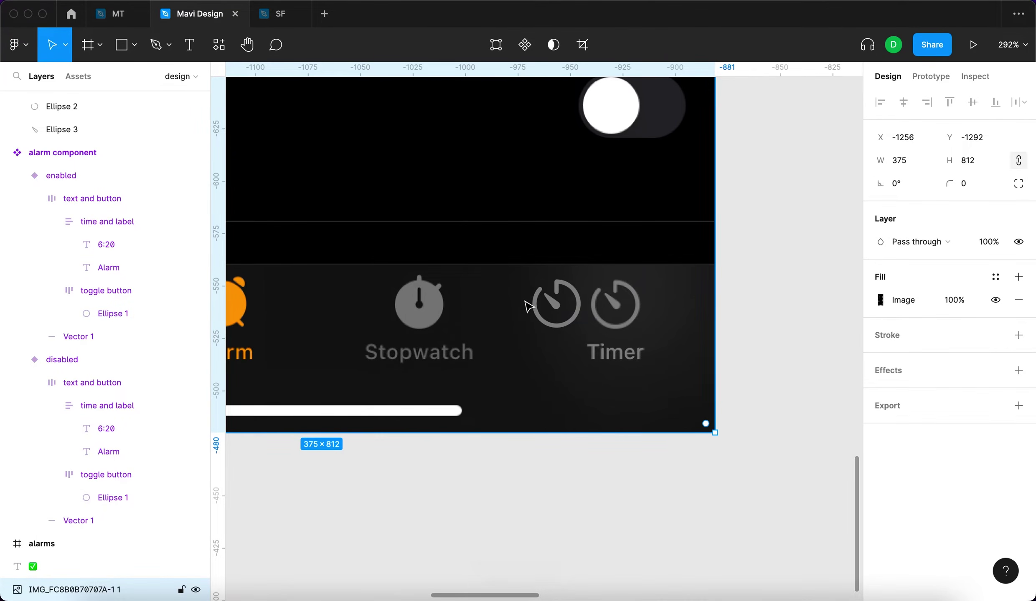
pyautogui.scroll(5, 543, 301)
pyautogui.click(564, 295)
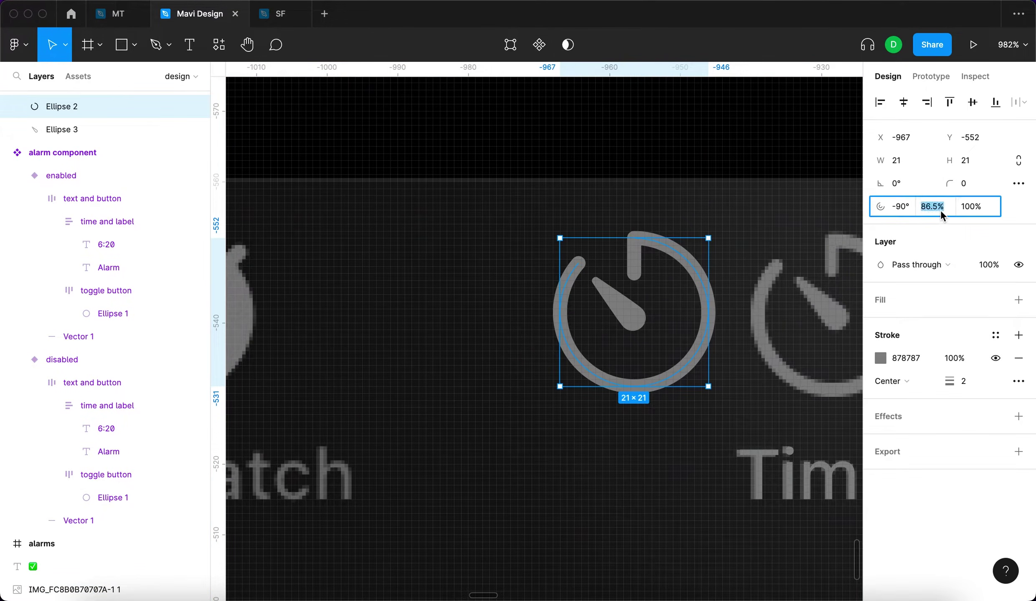
pyautogui.press('Return')
pyautogui.scroll(-7, 555, 328)
pyautogui.click(494, 361)
pyautogui.scroll(3, 434, 314)
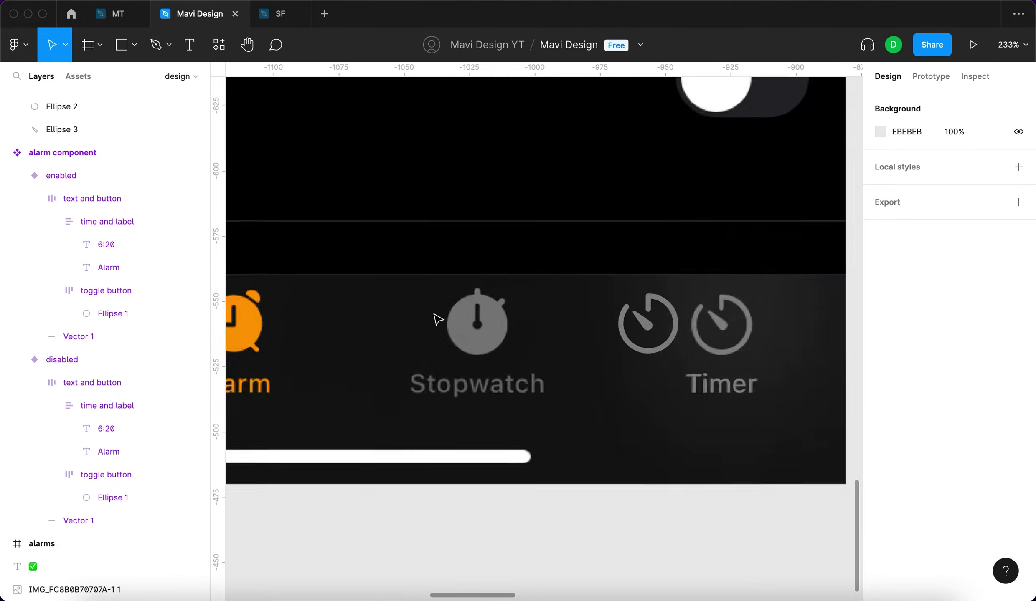
# Draw a circle beside the reference stopwatch icon and size it to 22 × 22.
pyautogui.scroll(6, 459, 318)
pyautogui.press('o')
pyautogui.moveTo(689, 257); pyautogui.dragTo(806, 428)
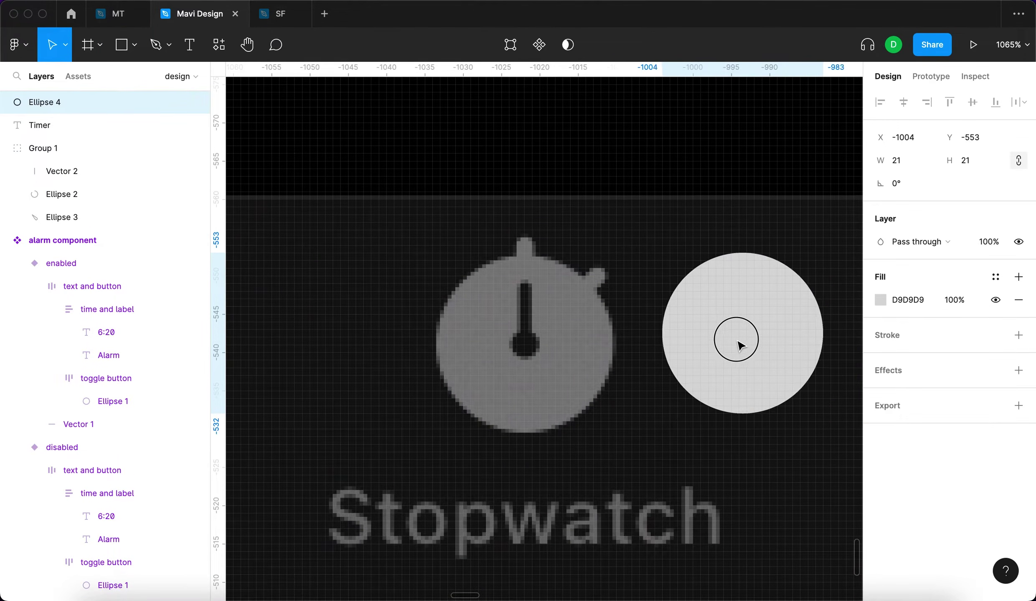
pyautogui.moveTo(736, 340); pyautogui.dragTo(719, 346)
pyautogui.moveTo(722, 414); pyautogui.dragTo(722, 425)
# Fill the circle with grey 7D7D7D sampled from the stopwatch, match it to the dial at 23 × 23, and place it beside the icon.
pyautogui.press('i')
pyautogui.click(500, 287)
pyautogui.moveTo(743, 333); pyautogui.dragTo(557, 340)
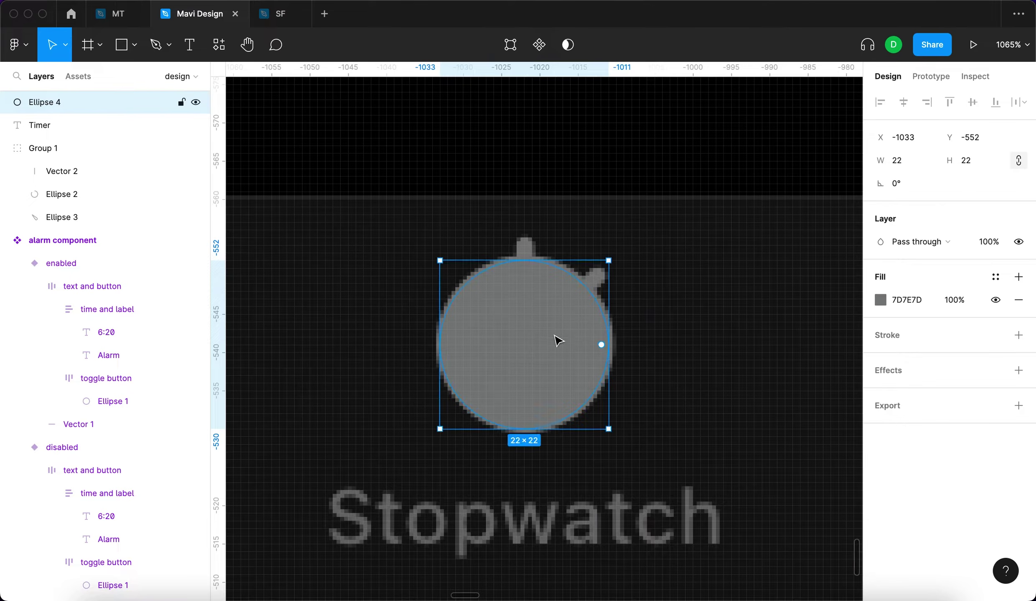
pyautogui.moveTo(551, 434); pyautogui.dragTo(732, 398)
pyautogui.hscroll(3, 668, 376)
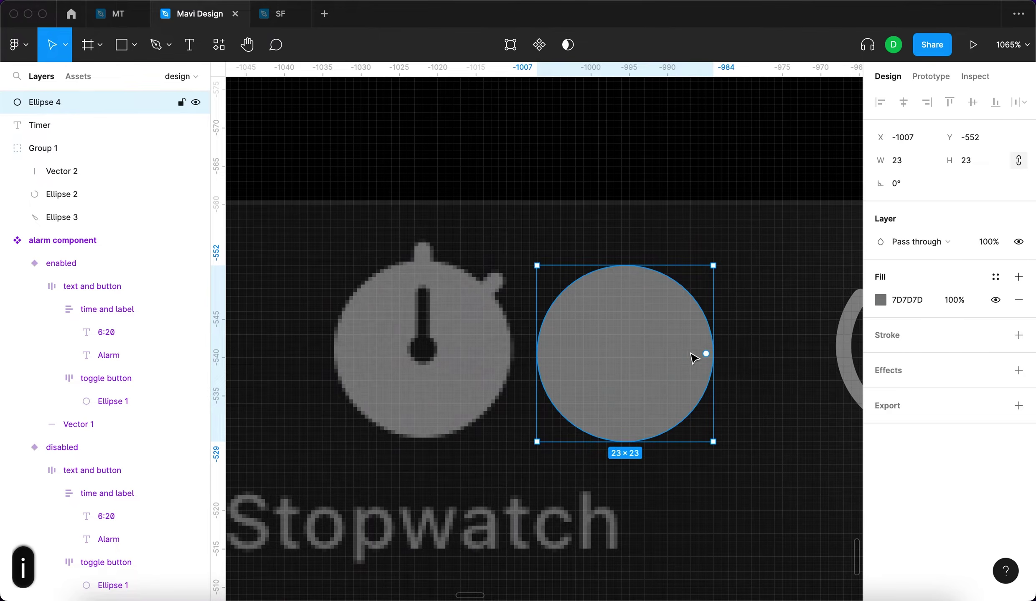
# Duplicate the grey circle, shrink the copy to 3 × 3 around its centre, and fill it with the sampled dark 111111.
pyautogui.press('super+d')
pyautogui.moveTo(632, 267); pyautogui.dragTo(632, 332)
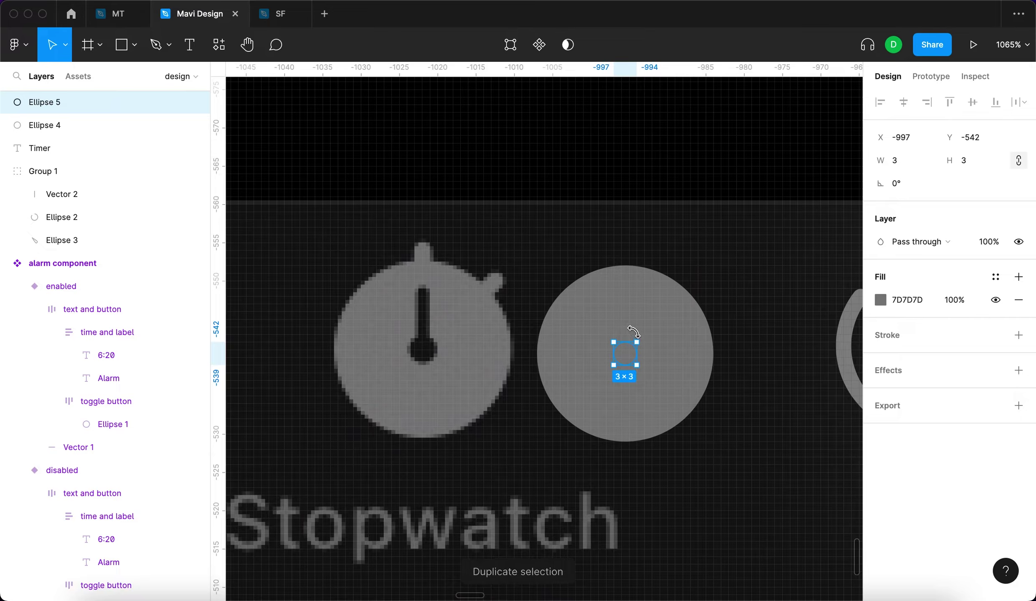
pyautogui.press('i')
pyautogui.click(438, 352)
pyautogui.scroll(3, 632, 351)
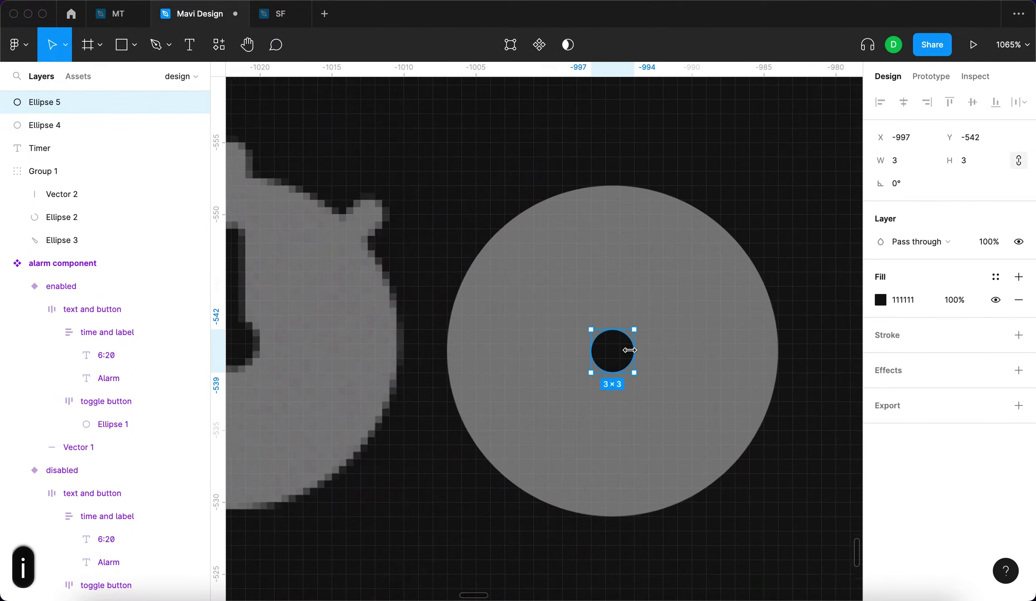
# Enlarge the dark centre circle to 4 × 4 and align it with the grey circle.
pyautogui.scroll(-5, 632, 349)
pyautogui.scroll(5, 622, 334)
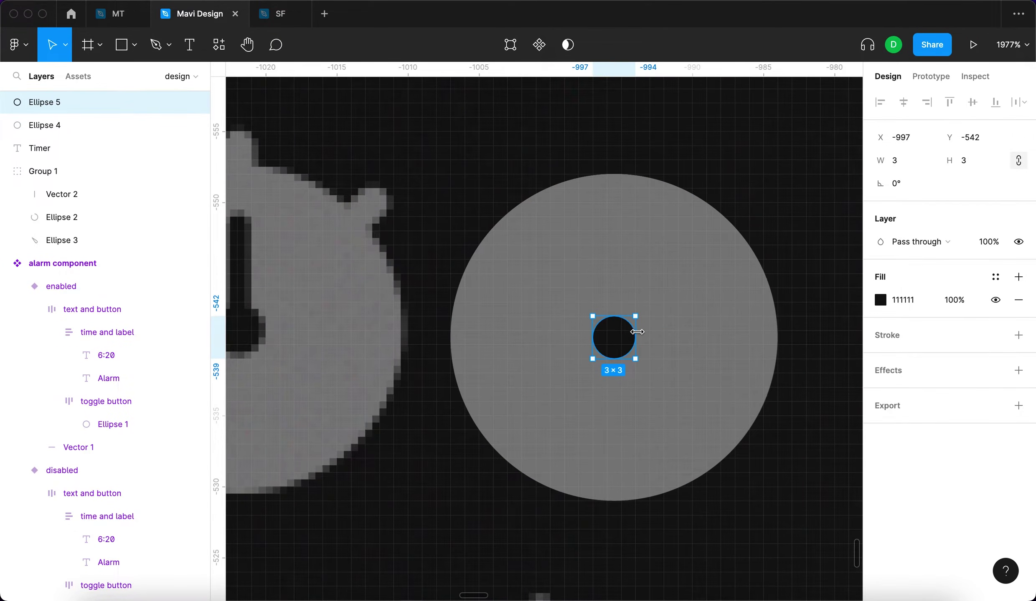
pyautogui.moveTo(636, 332); pyautogui.dragTo(645, 331)
pyautogui.keyDown('shift'); pyautogui.click(718, 242); pyautogui.keyUp('shift')
pyautogui.hotkey('alt', 'h')
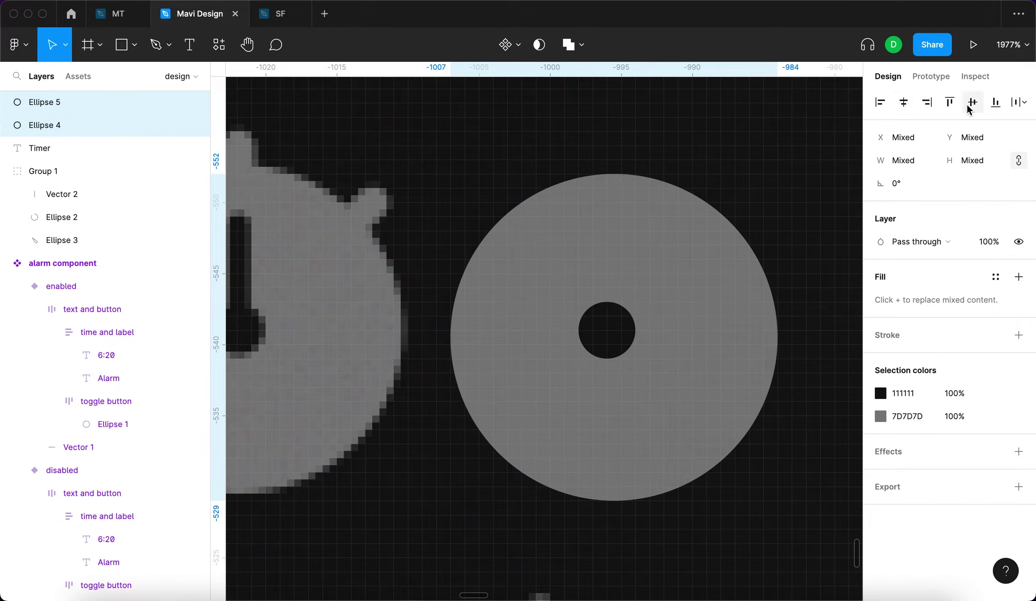
# Set the grey circle's X position to -1007.5.
pyautogui.click(793, 202)
pyautogui.scroll(-5, 792, 203)
pyautogui.write('.5')
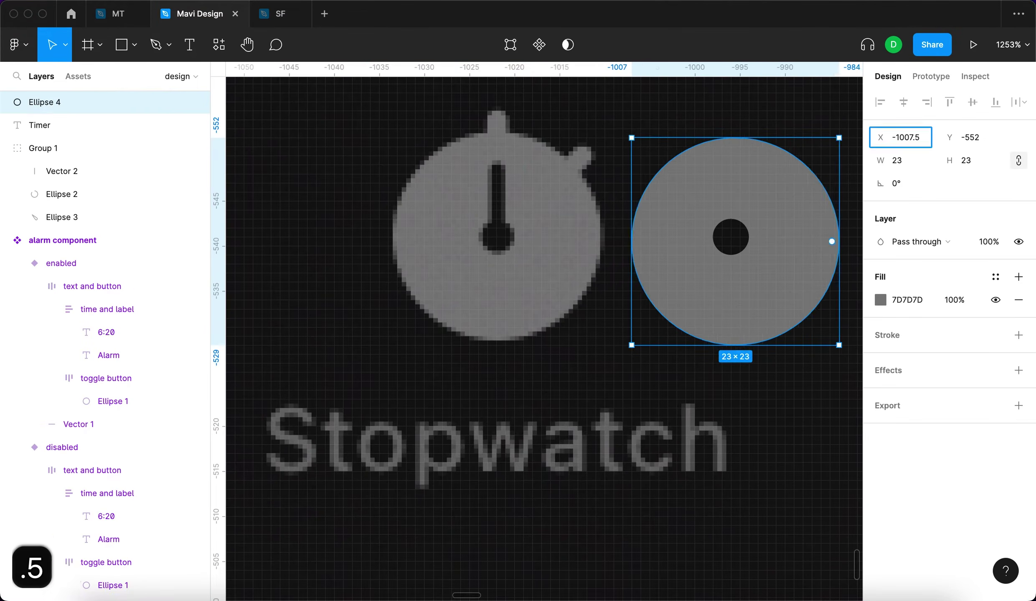
pyautogui.press('Return')
# Set the dark centre circle's Y position to -542.5.
pyautogui.click(743, 237)
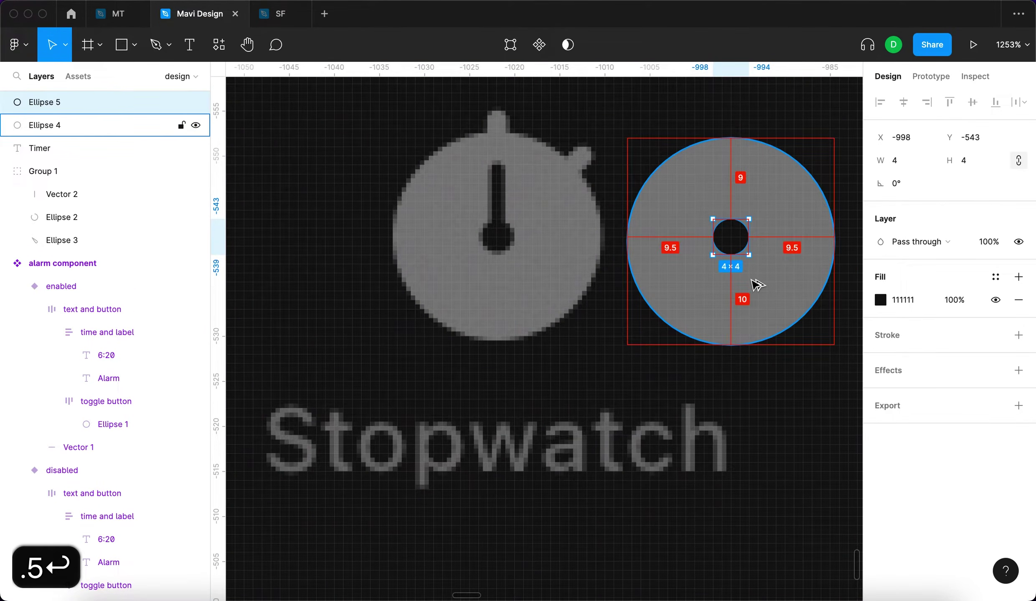
pyautogui.press('Right')
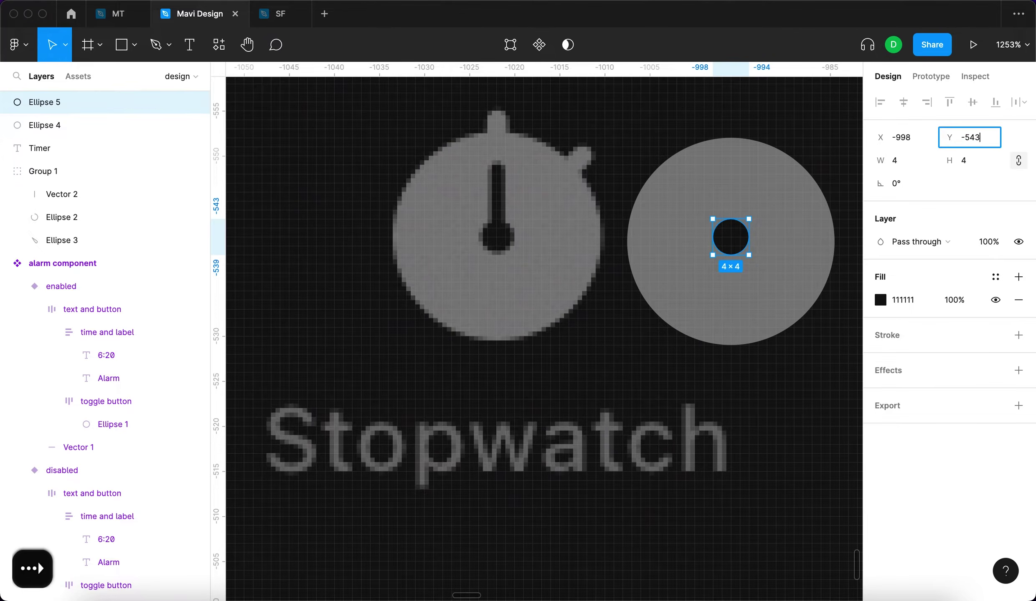
pyautogui.press('BackSpace')
pyautogui.write('2.5')
pyautogui.press('Return')
pyautogui.click(734, 179)
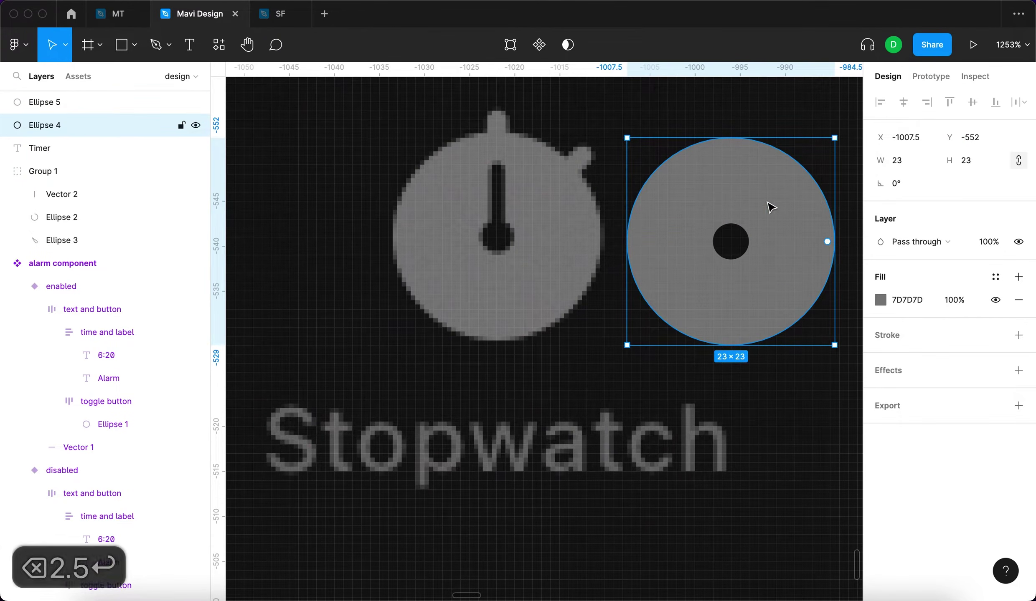
# Draw a vertical line about 7.5 px long over the reference stopwatch's hand with the Pen tool.
pyautogui.press('p')
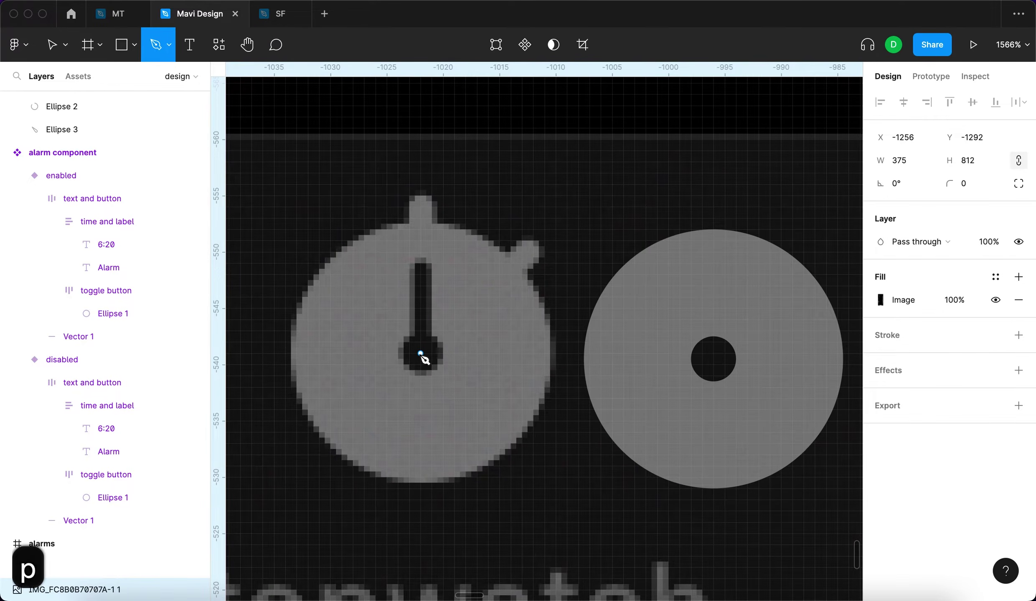
pyautogui.click(421, 353)
pyautogui.click(421, 269)
pyautogui.press('Return')
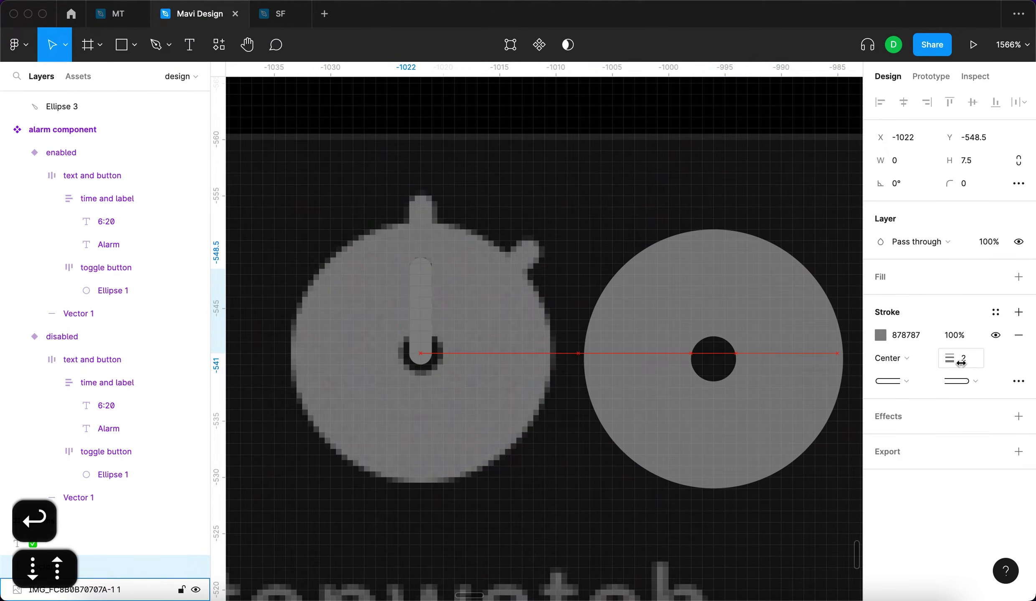
# Shift the line right to X -1015 and set its stroke weight to 1.5.
pyautogui.press('Right')
pyautogui.press('Right')
pyautogui.press('Right')
pyautogui.press('Right')
pyautogui.press('Right')
pyautogui.press('Right')
pyautogui.press('Right')
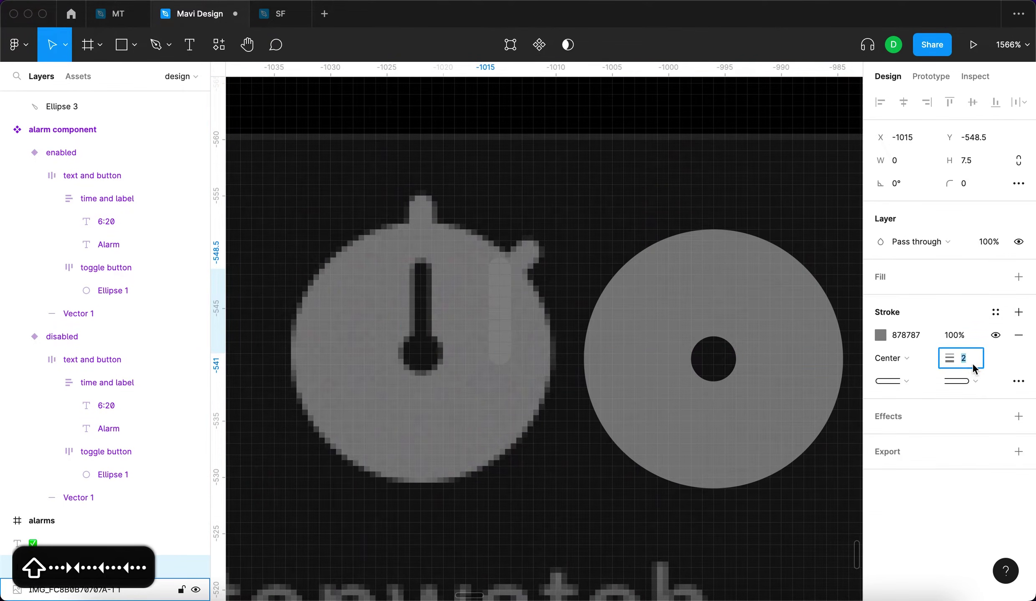
pyautogui.write('1.5')
pyautogui.press('Return')
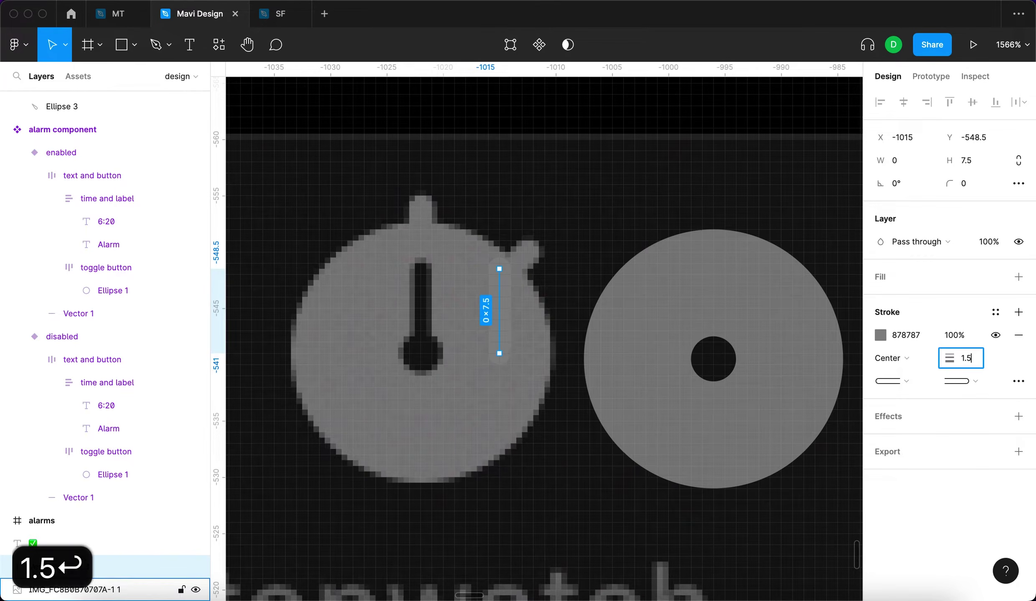
# Colour the line with the sampled 111111, place it on the new dial running up from the centre dot, and bring it to the front.
pyautogui.press('i')
pyautogui.click(713, 363)
pyautogui.moveTo(502, 334); pyautogui.dragTo(714, 340)
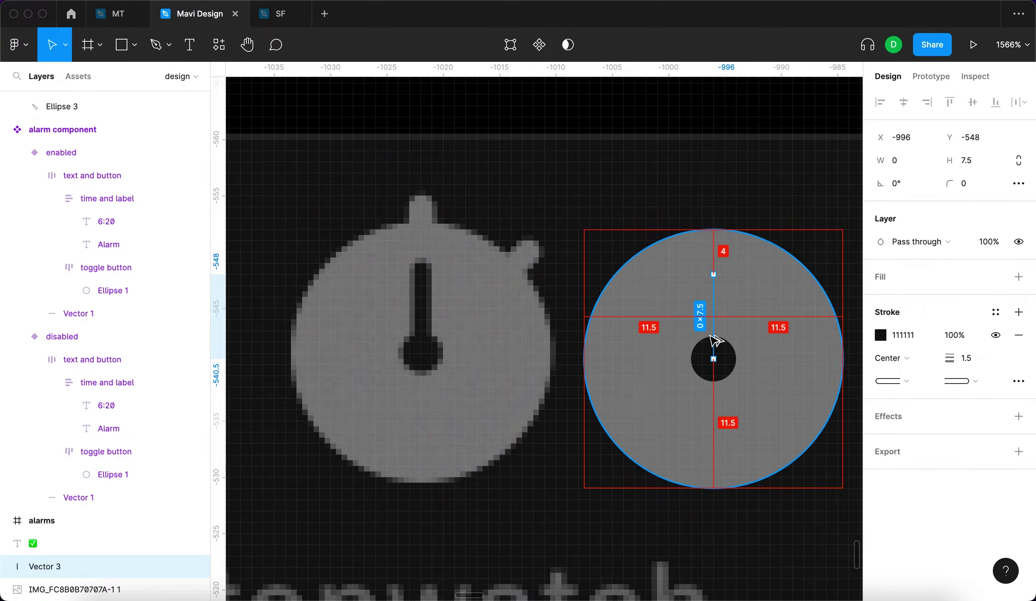
pyautogui.press('alt+super+bracketright')
# Duplicate the dark hand line and move the copy up to Y -554 at the dial's top edge.
pyautogui.scroll(-3, 763, 416)
pyautogui.click(761, 382)
pyautogui.click(763, 397)
pyautogui.press('super+d')
pyautogui.moveTo(763, 396); pyautogui.dragTo(761, 390)
pyautogui.press('Up')
pyautogui.press('Up')
pyautogui.press('Up')
pyautogui.press('Up')
pyautogui.press('Up')
# Set the copied line's stroke weight to 2 and recolour it with the grey 7C7C7C sampled from the reference stopwatch.
pyautogui.click(964, 358)
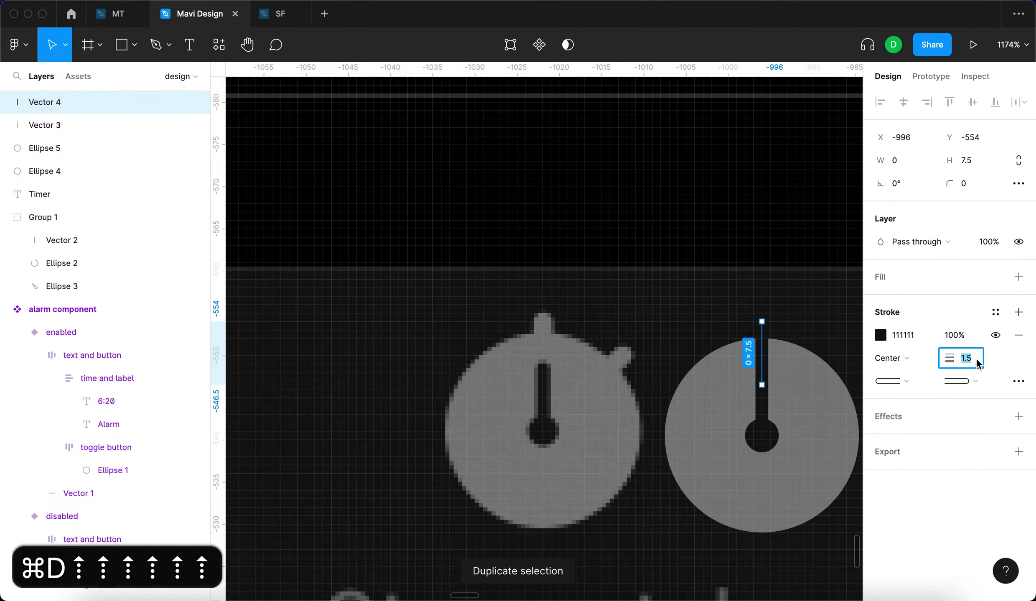
pyautogui.write('2')
pyautogui.press('Return')
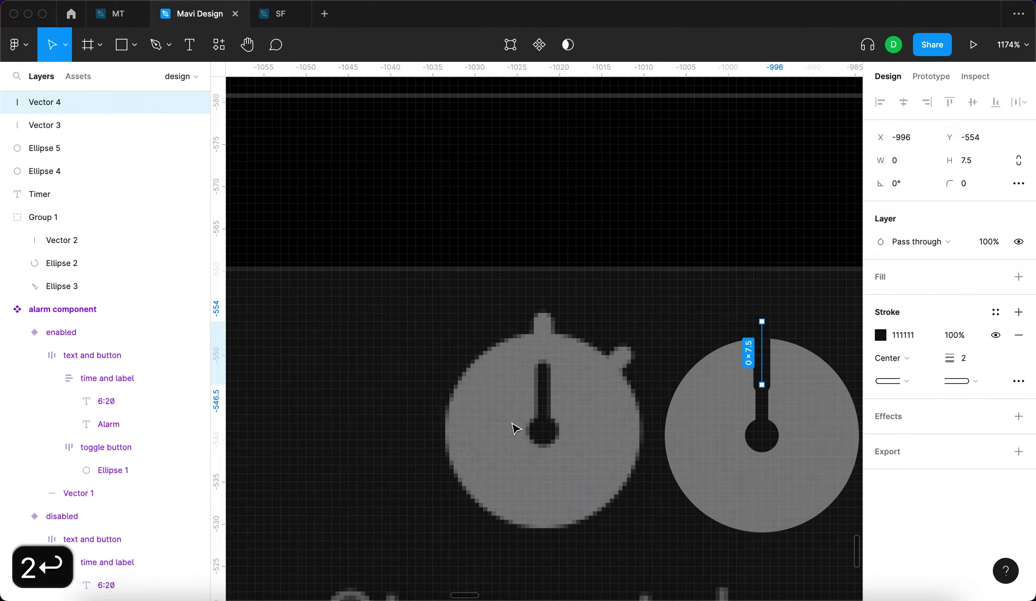
pyautogui.press('i')
# Shorten the grey knob line to a height of 3.5 by raising its lower end point.
pyautogui.press('Return')
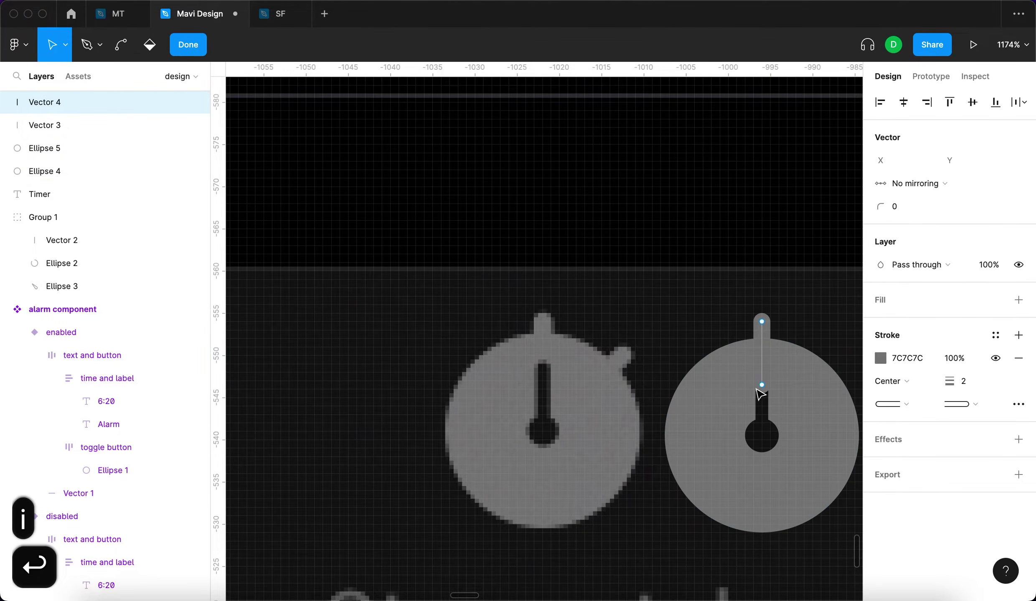
pyautogui.click(761, 385)
pyautogui.press('Up')
pyautogui.press('Up')
pyautogui.press('Up')
pyautogui.press('Up')
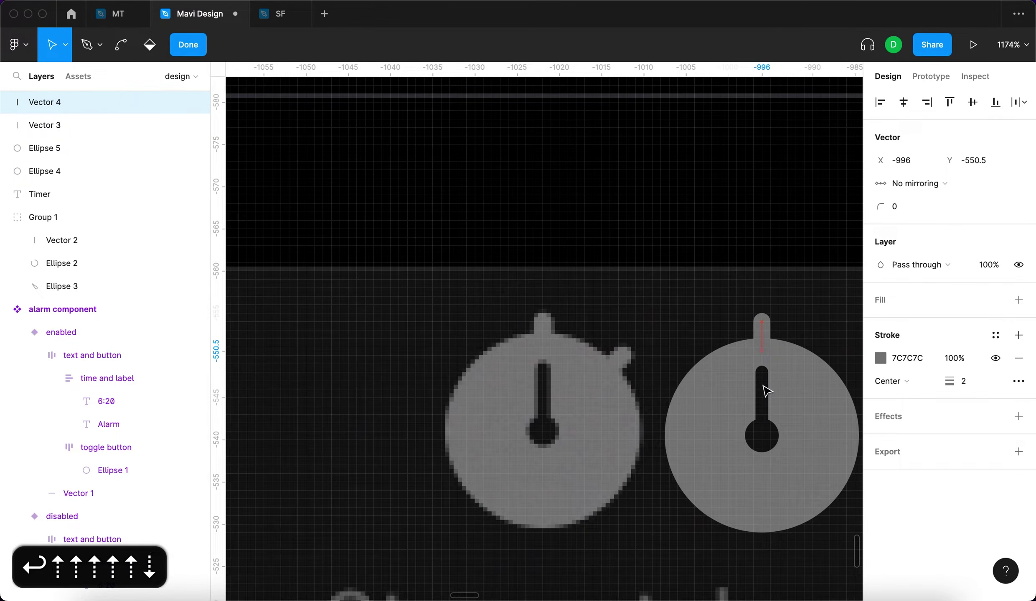
pyautogui.press('Down')
# Set the knob line's Y position to -553.5.
pyautogui.scroll(5, 767, 392)
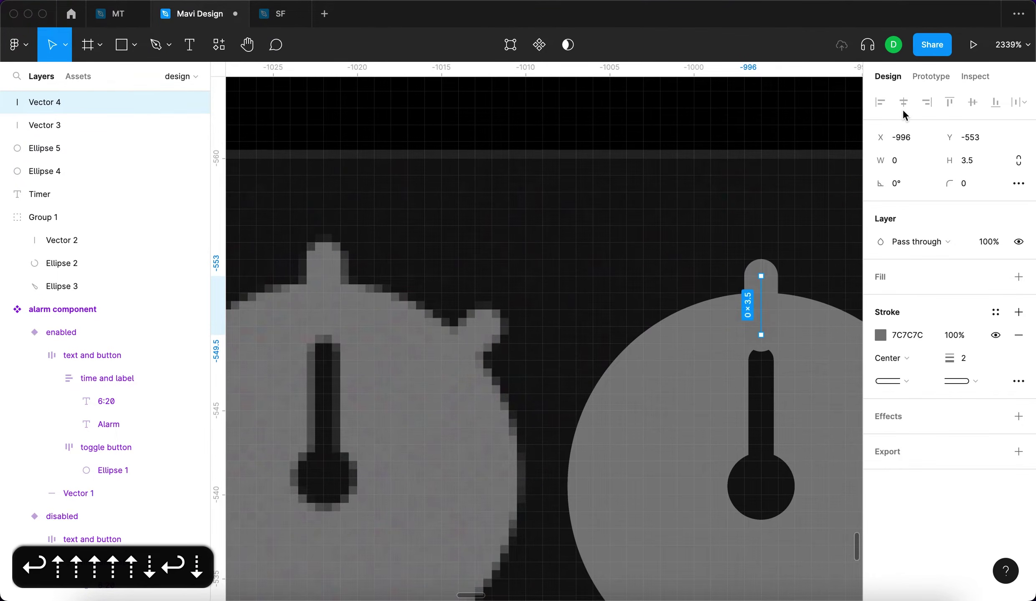
pyautogui.press('Return')
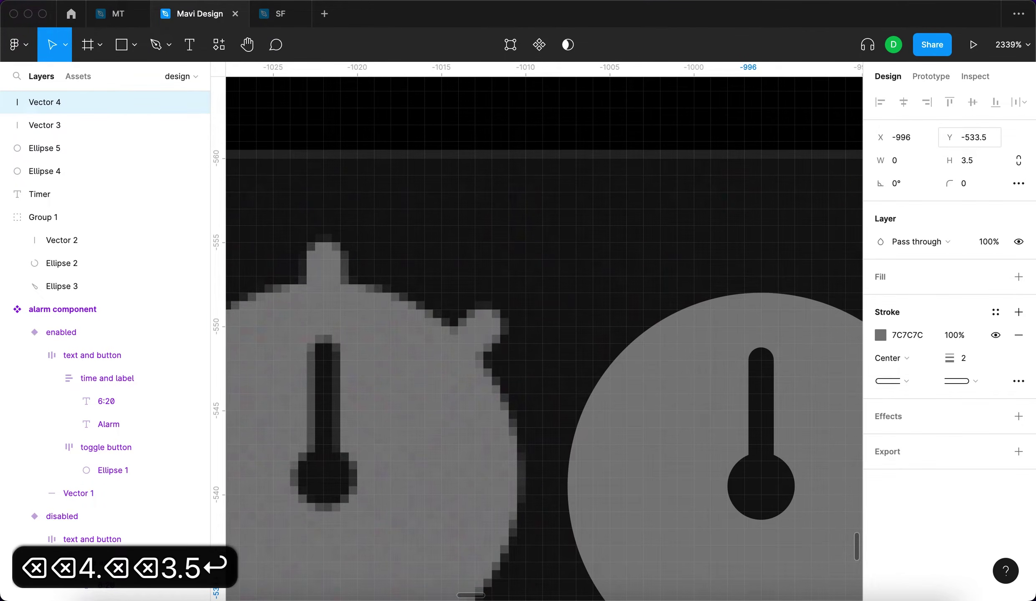
pyautogui.scroll(-10, 746, 293)
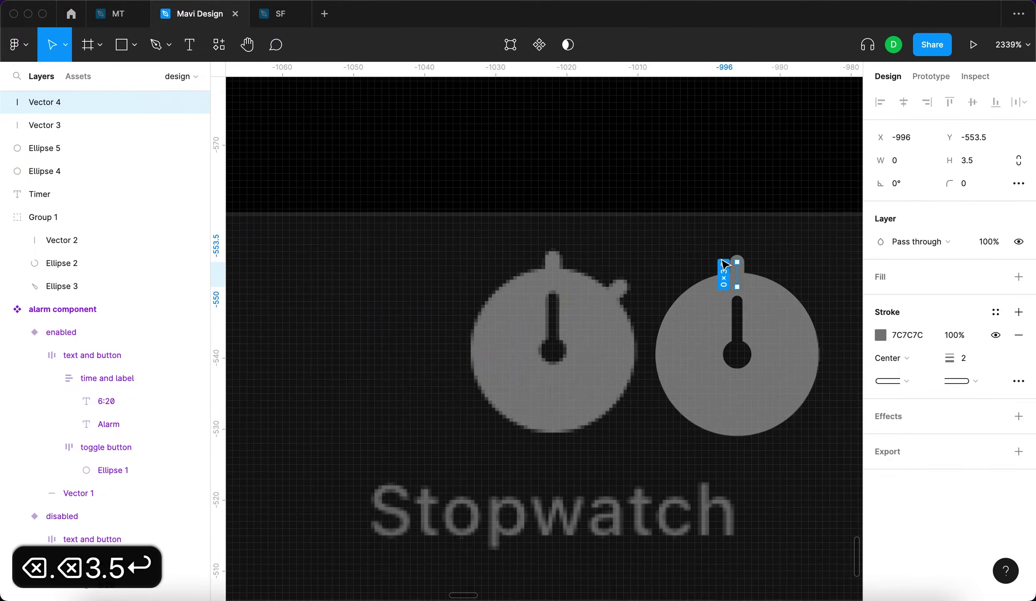
pyautogui.click(787, 269)
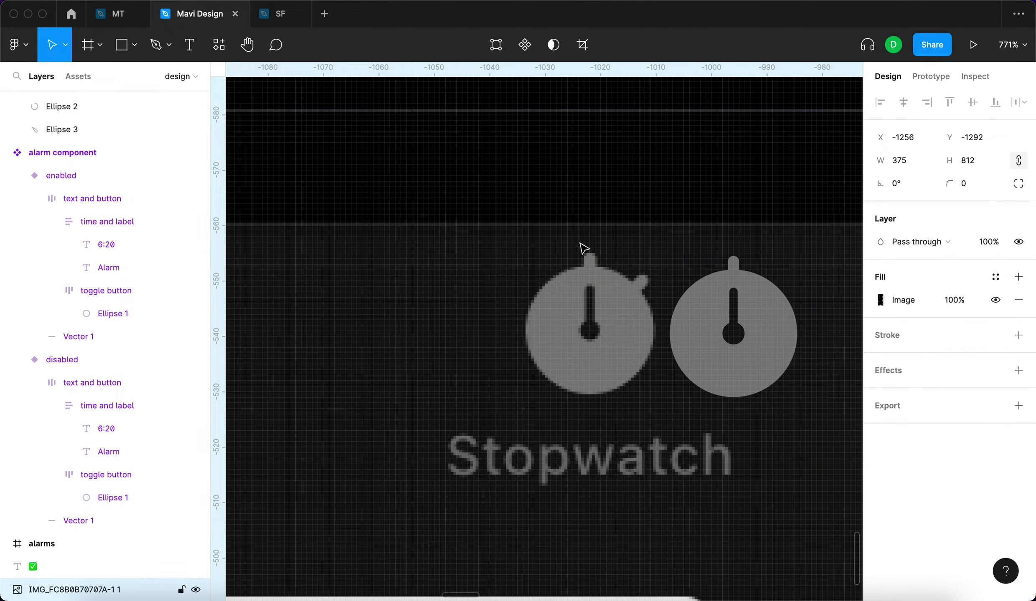
# Try extending the knob line through the whole dial to a height of 26 and rotating it to -30°.
pyautogui.scroll(5, 757, 277)
pyautogui.click(719, 252)
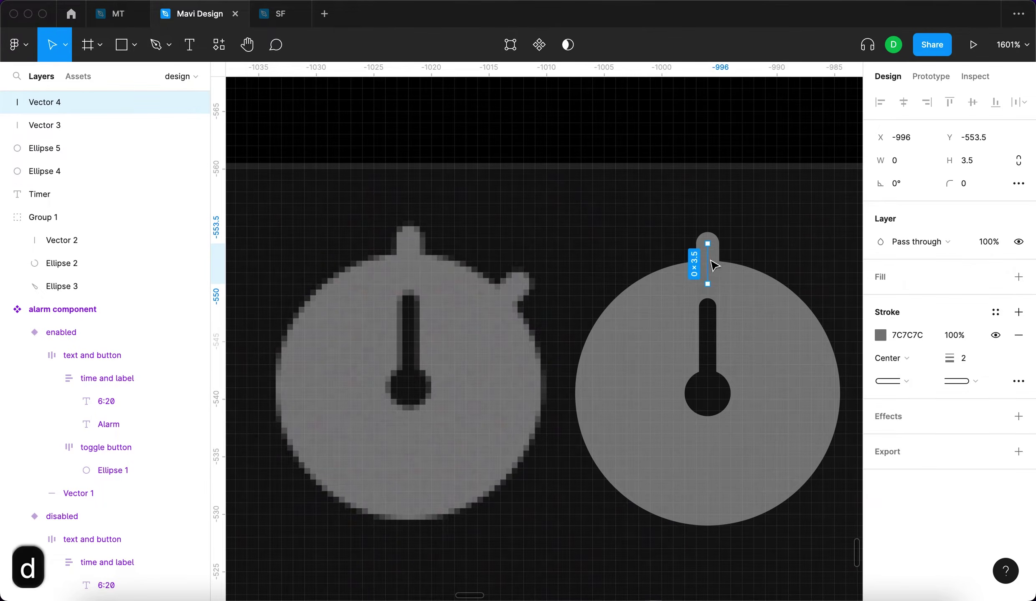
pyautogui.press('Return')
pyautogui.click(707, 284)
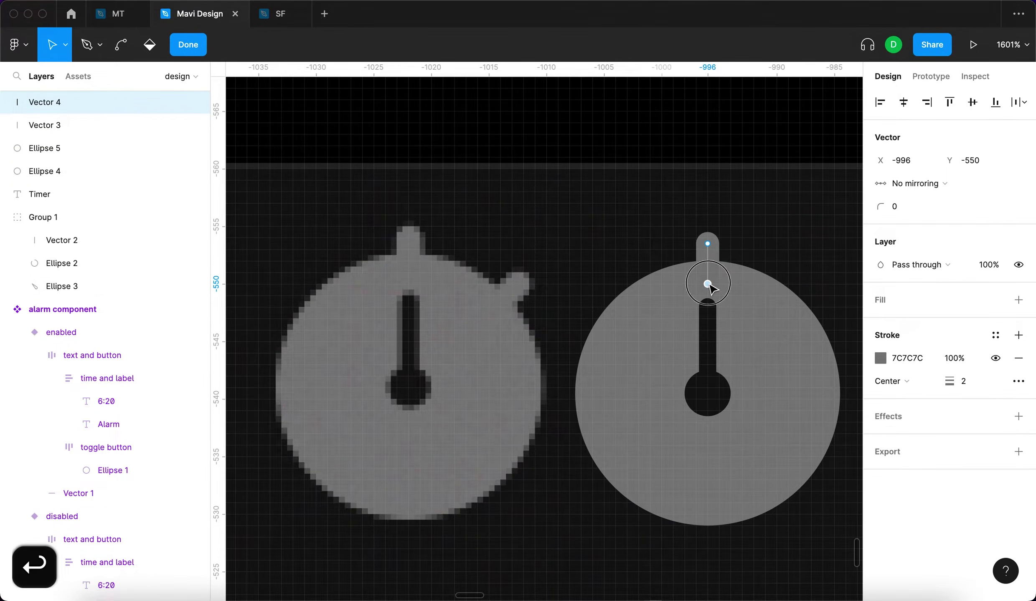
pyautogui.moveTo(709, 285); pyautogui.dragTo(715, 478)
pyautogui.moveTo(731, 535); pyautogui.dragTo(731, 545)
pyautogui.press('Return')
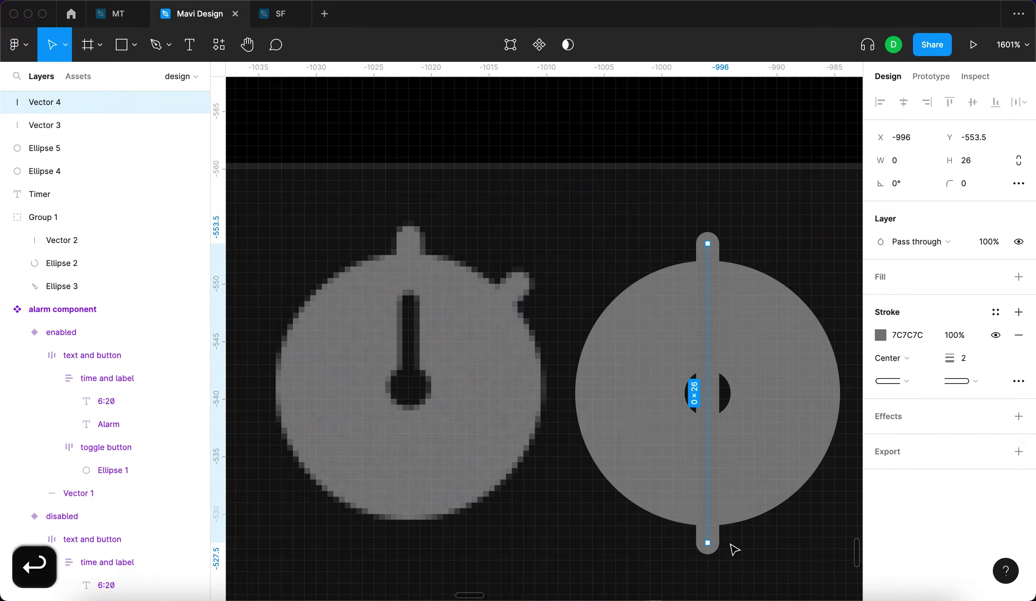
pyautogui.moveTo(708, 230); pyautogui.dragTo(807, 212)
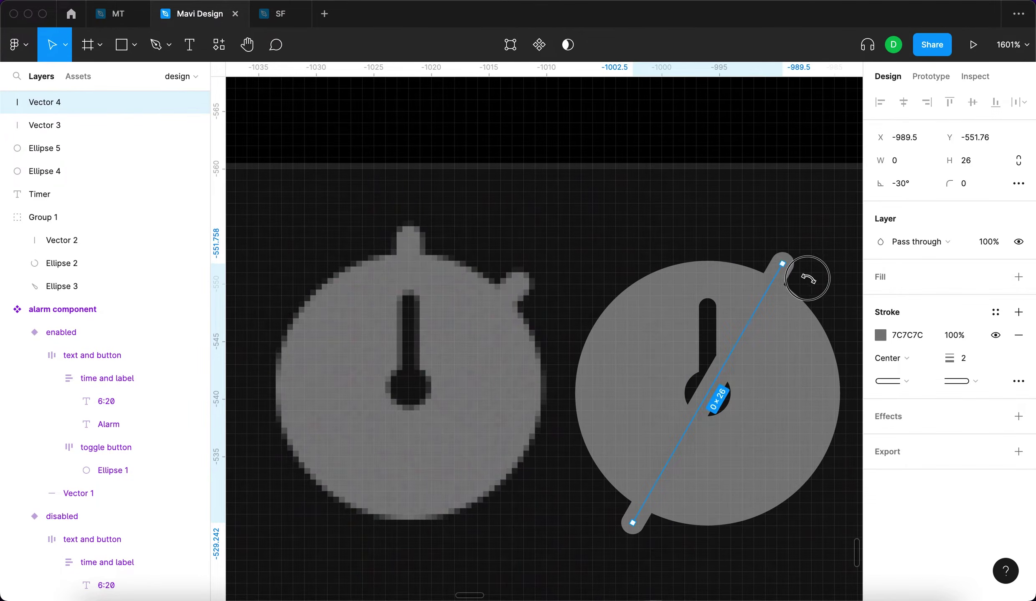
pyautogui.press('super+z')
pyautogui.press('super+z')
# Duplicate the top knob line and extend the copy downward through the whole dial to a height of 26.
pyautogui.press('super+d')
pyautogui.press('Return')
pyautogui.click(707, 284)
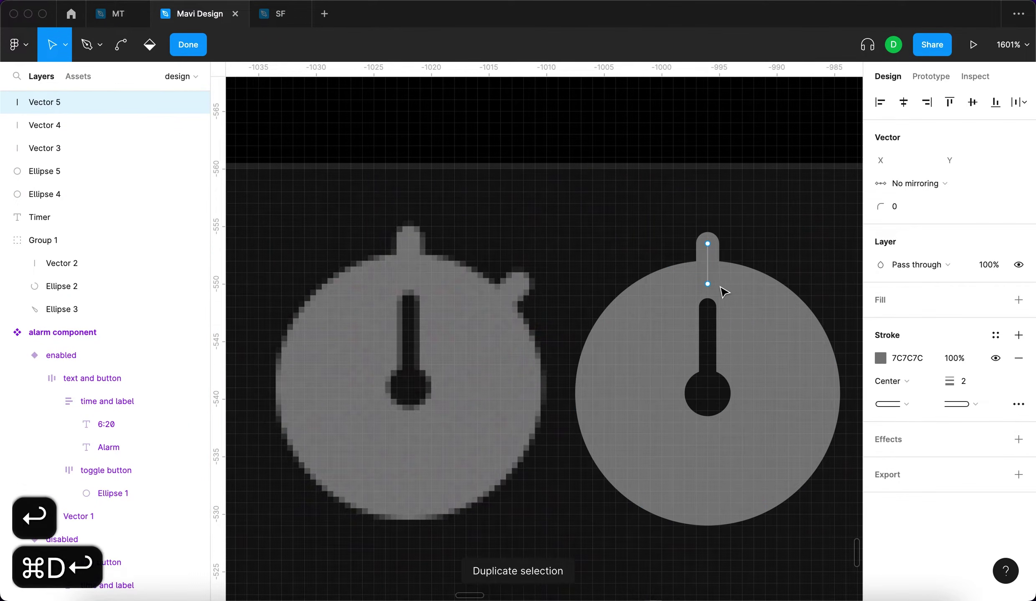
pyautogui.hotkey('shift', 'Down')
pyautogui.hotkey('shift', 'Down')
pyautogui.press('Down')
pyautogui.press('Down')
pyautogui.press('Return')
pyautogui.scroll(-3, 721, 374)
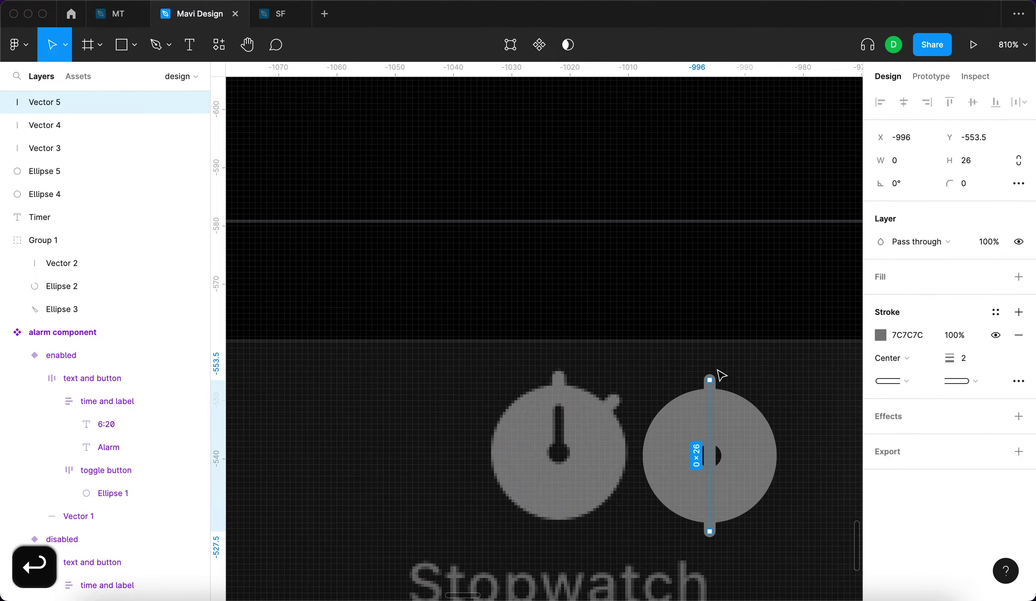
# Rotate the extended copy to -45° and shorten it to a height of 7.62 by moving its lower end point diagonally toward the side knob.
pyautogui.moveTo(716, 371); pyautogui.dragTo(769, 398)
pyautogui.scroll(5, 767, 439)
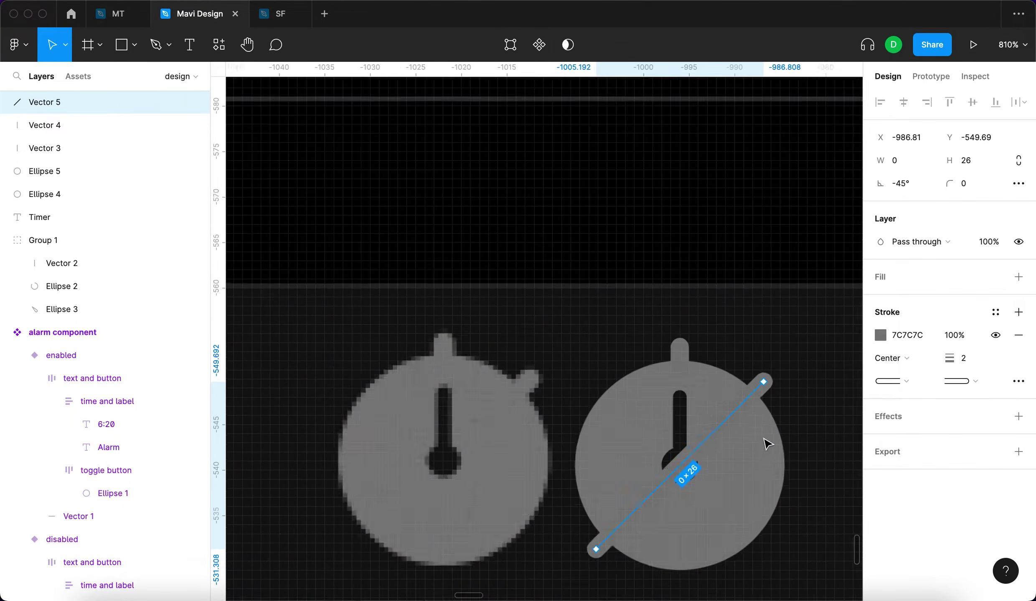
pyautogui.press('Return')
pyautogui.click(548, 582)
pyautogui.press('Up')
pyautogui.press('Right')
pyautogui.press('Up')
pyautogui.press('Right')
pyautogui.press('Up')
pyautogui.press('Right')
pyautogui.press('Up')
pyautogui.press('Right')
pyautogui.press('Up')
pyautogui.press('Right')
pyautogui.press('Up')
pyautogui.press('Right')
pyautogui.press('Up')
pyautogui.press('Right')
pyautogui.press('Up')
pyautogui.press('Right')
pyautogui.press('Up')
pyautogui.press('Right')
pyautogui.press('Up')
pyautogui.press('Right')
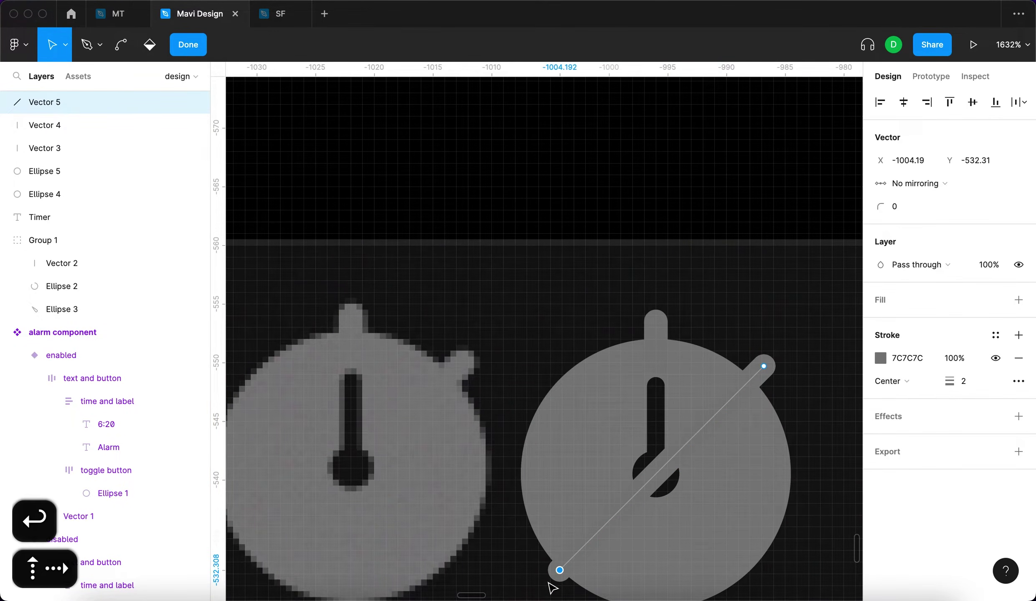
pyautogui.press('Up')
pyautogui.press('Right')
pyautogui.press('Up')
pyautogui.press('Right')
pyautogui.press('Up')
pyautogui.press('Right')
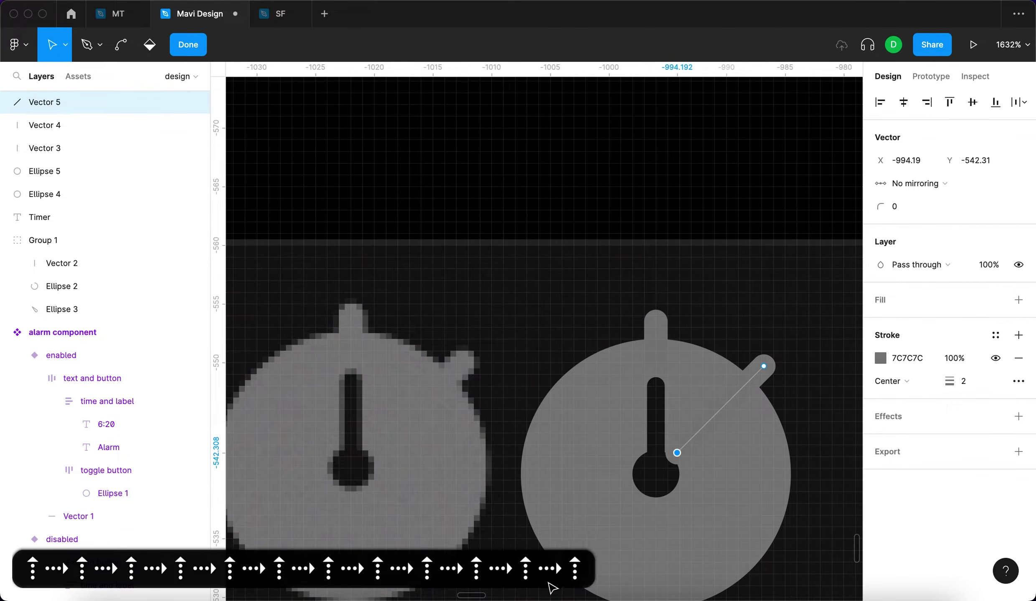
pyautogui.press('Return')
pyautogui.click(466, 534)
pyautogui.scroll(-5, 522, 480)
pyautogui.click(599, 432)
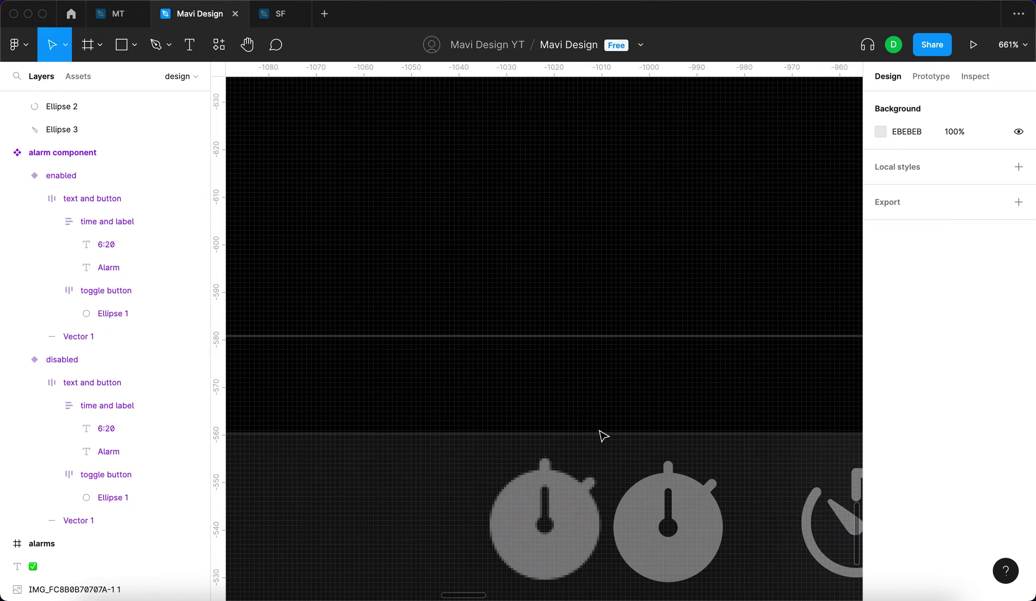
# Group all the stopwatch parts: dial, centre circle, hand, top knob and side knob.
pyautogui.click(655, 473)
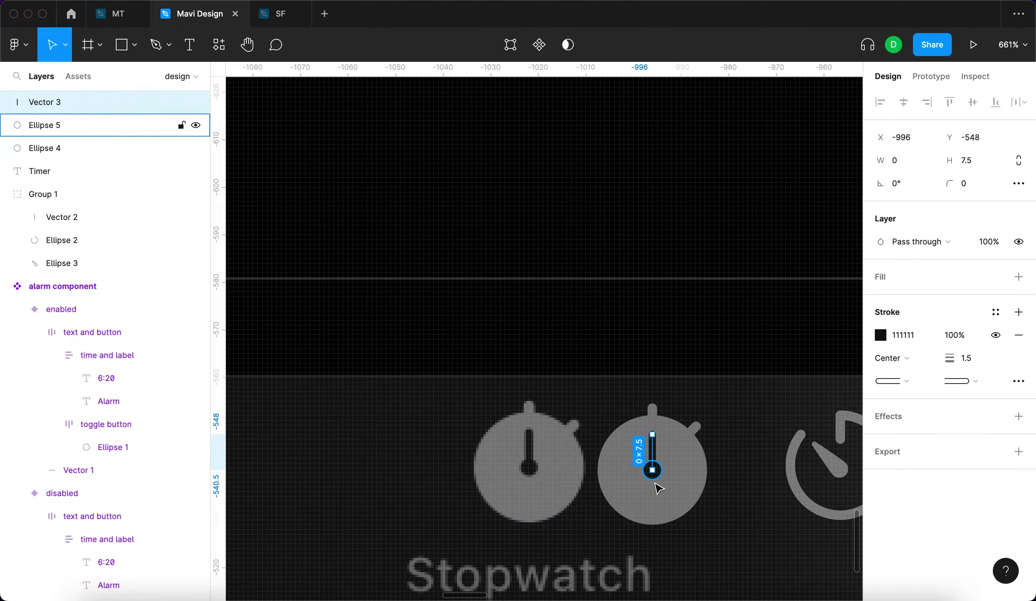
pyautogui.scroll(5, 647, 539)
pyautogui.keyDown('shift'); pyautogui.click(657, 403); pyautogui.keyUp('shift')
pyautogui.keyDown('shift'); pyautogui.click(739, 312); pyautogui.keyUp('shift')
pyautogui.keyDown('shift'); pyautogui.click(663, 280); pyautogui.keyUp('shift')
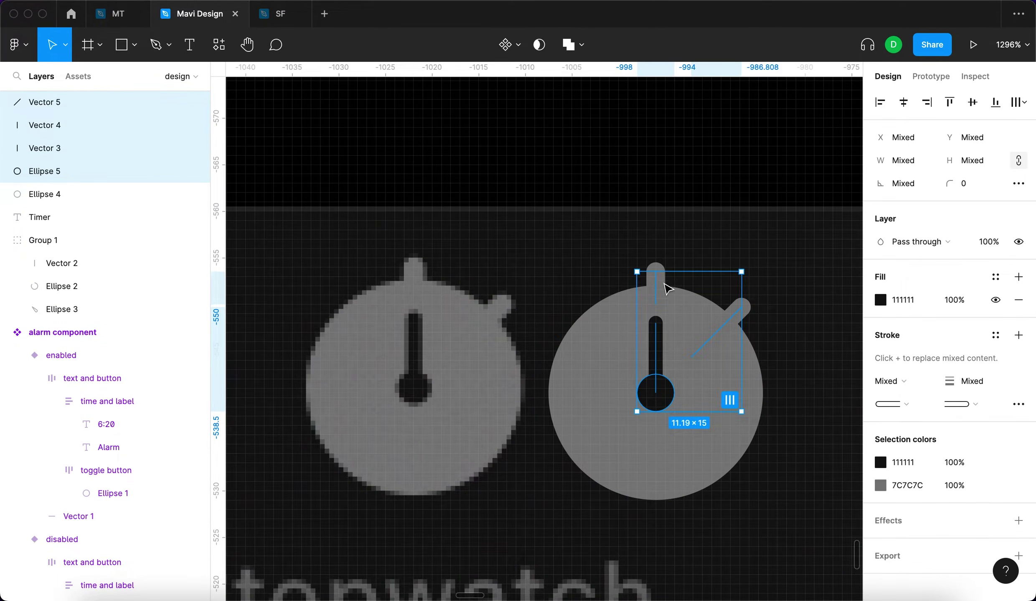
pyautogui.press('super+z')
pyautogui.keyDown('shift'); pyautogui.click(695, 466); pyautogui.keyUp('shift')
pyautogui.press('super+g')
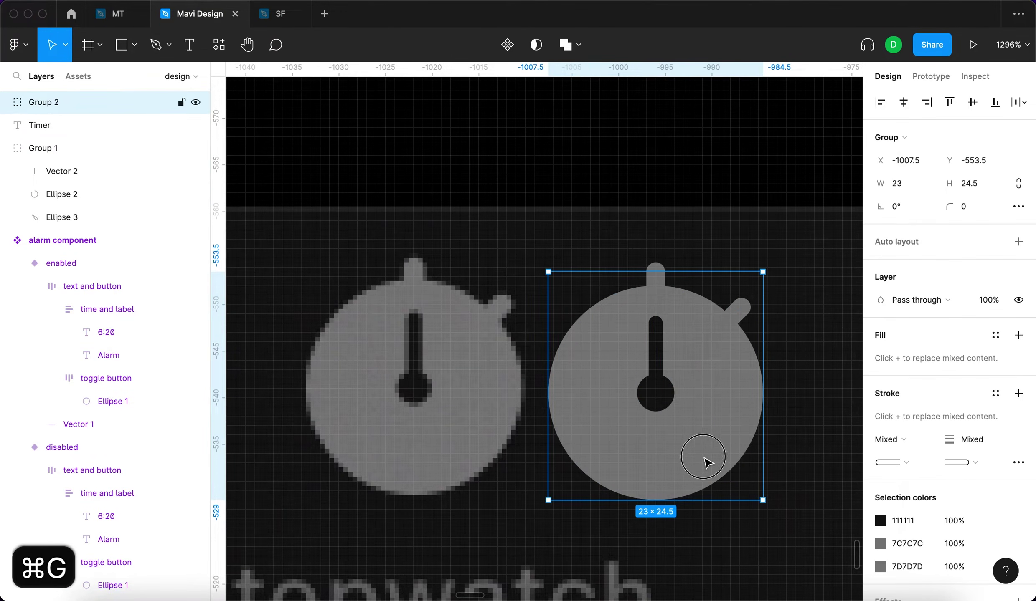
# Move the stopwatch group beside its reference icon to X -1004, Y -554.
pyautogui.scroll(-5, 705, 459)
pyautogui.moveTo(683, 417); pyautogui.dragTo(701, 425)
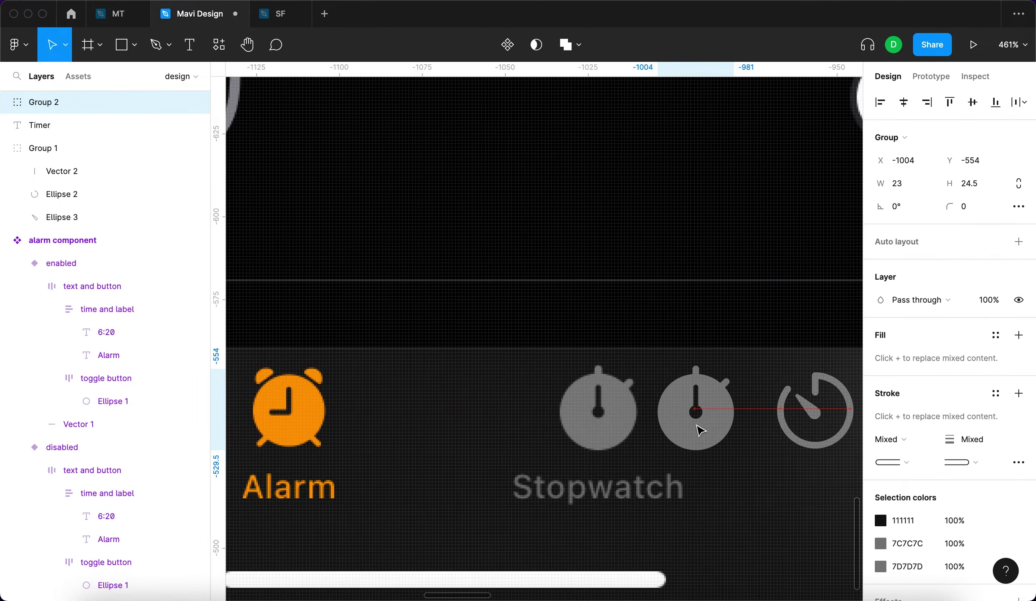
pyautogui.scroll(-5, 700, 428)
pyautogui.scroll(5, 698, 429)
# Copy the Timer label onto the reference Stopwatch label and change the copy's text to "Stopwatch".
pyautogui.click(786, 410)
pyautogui.hscroll(3, 802, 423)
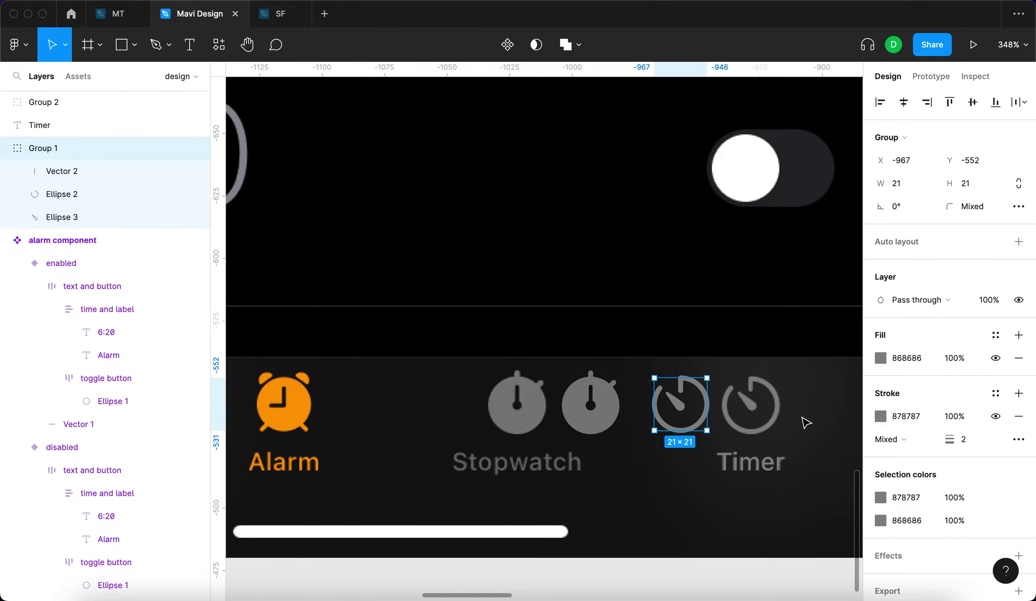
pyautogui.click(772, 404)
pyautogui.click(721, 455)
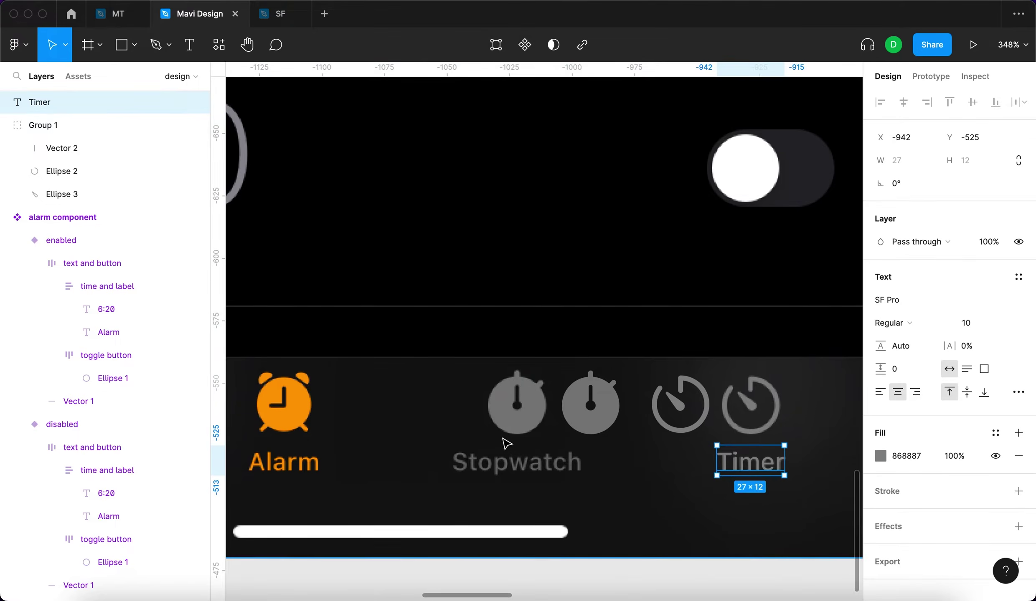
pyautogui.moveTo(749, 471); pyautogui.dragTo(518, 472)
pyautogui.doubleClick(516, 468)
pyautogui.write('Stopwatch')
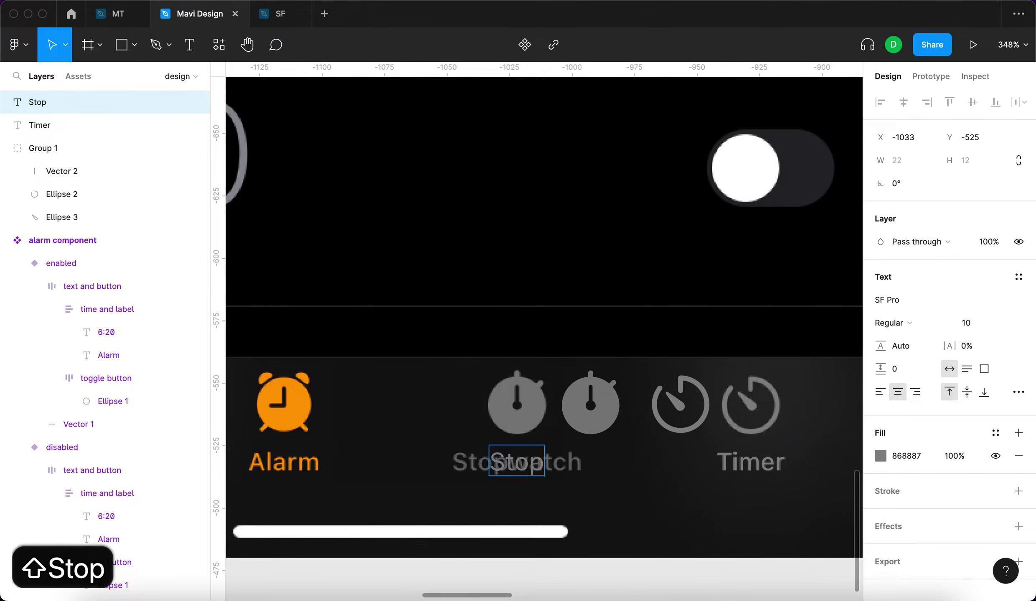
pyautogui.press('Escape')
# Set the letter spacing of the Stopwatch and Timer labels to 2%.
pyautogui.scroll(5, 691, 421)
pyautogui.click(972, 347)
pyautogui.write('1')
pyautogui.press('Return')
pyautogui.moveTo(945, 355); pyautogui.dragTo(951, 355)
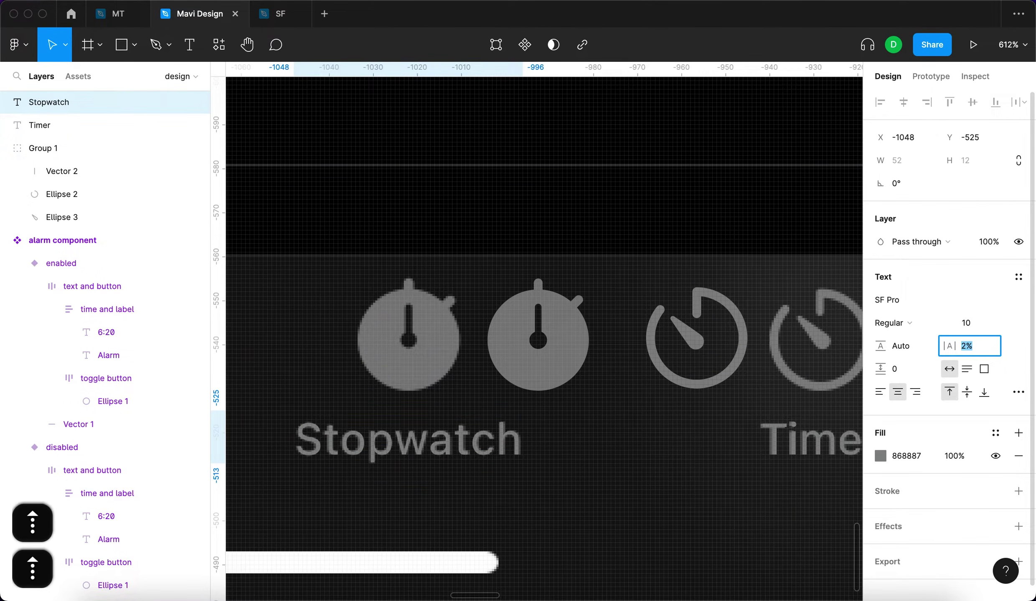
pyautogui.click(812, 436)
pyautogui.hscroll(3, 812, 437)
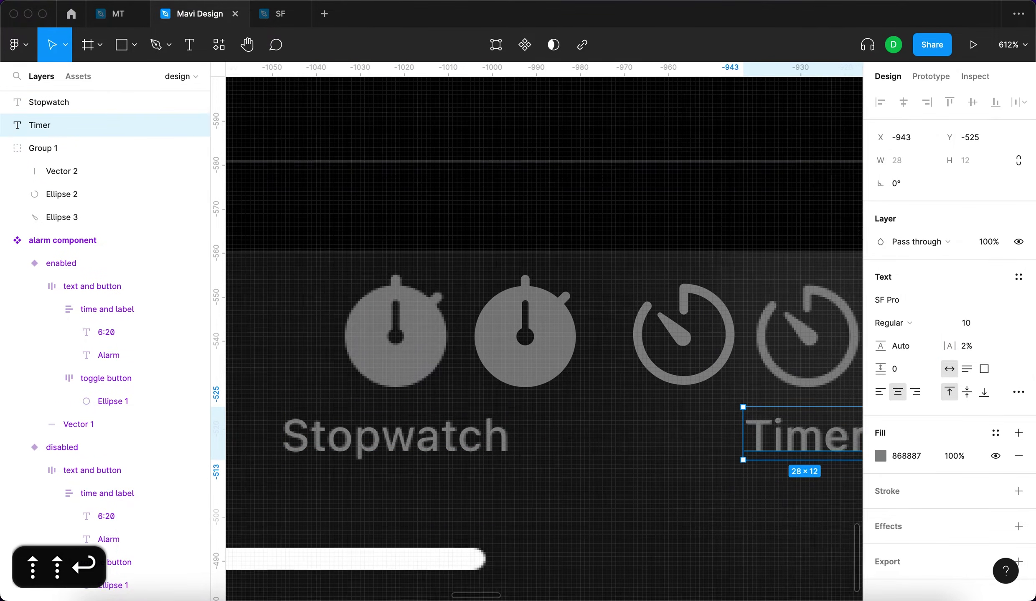
pyautogui.scroll(-3, 555, 444)
# Place the stopwatch group over its reference icon at X -1033, Y -554.
pyautogui.click(488, 381)
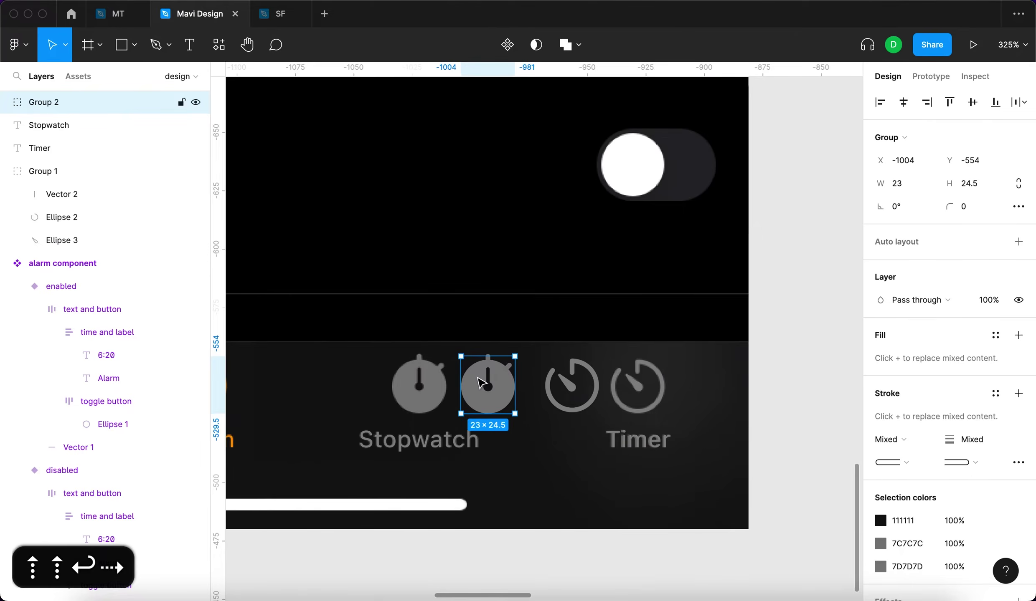
pyautogui.scroll(5, 602, 376)
pyautogui.moveTo(579, 383); pyautogui.dragTo(488, 404)
pyautogui.scroll(5, 457, 392)
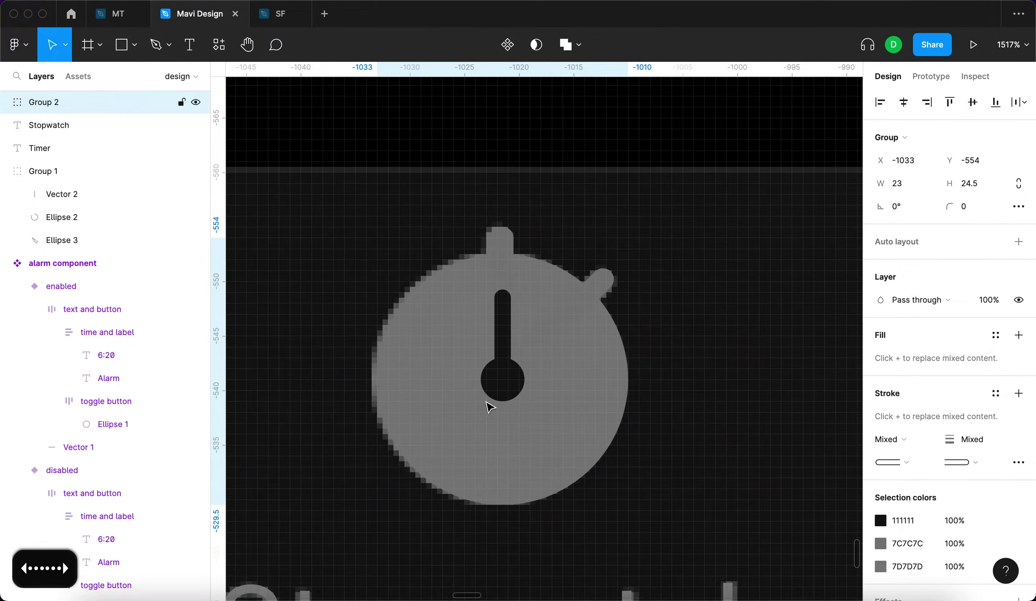
# Move the vector timer icon group over the reference timer icon above the Timer label.
pyautogui.scroll(-5, 435, 409)
pyautogui.click(356, 411)
pyautogui.hscroll(-2, 771, 387)
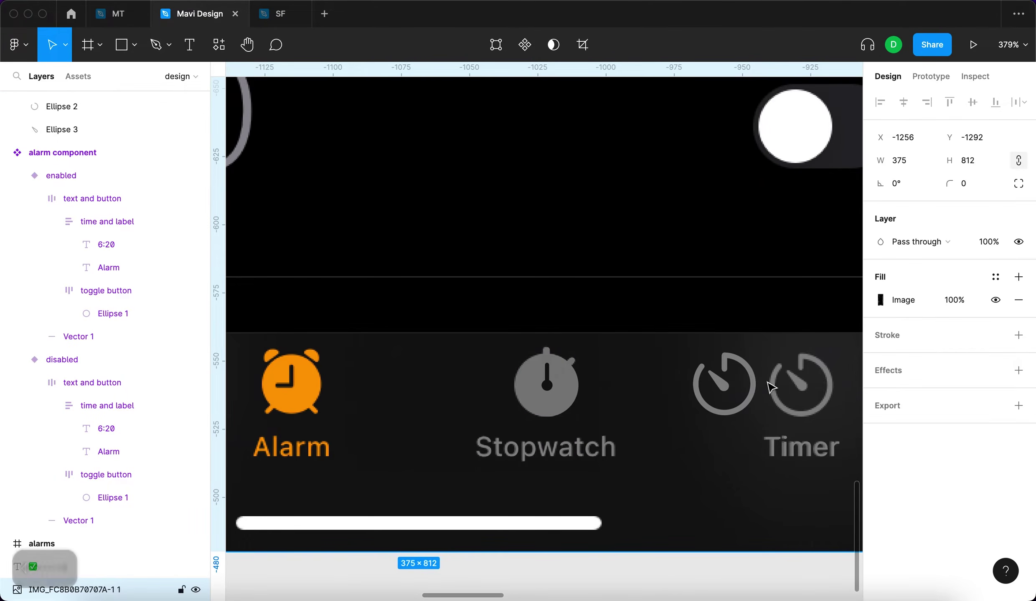
pyautogui.click(737, 386)
pyautogui.scroll(5, 738, 386)
pyautogui.moveTo(626, 402); pyautogui.dragTo(777, 395)
pyautogui.click(645, 375)
pyautogui.scroll(-10, 645, 374)
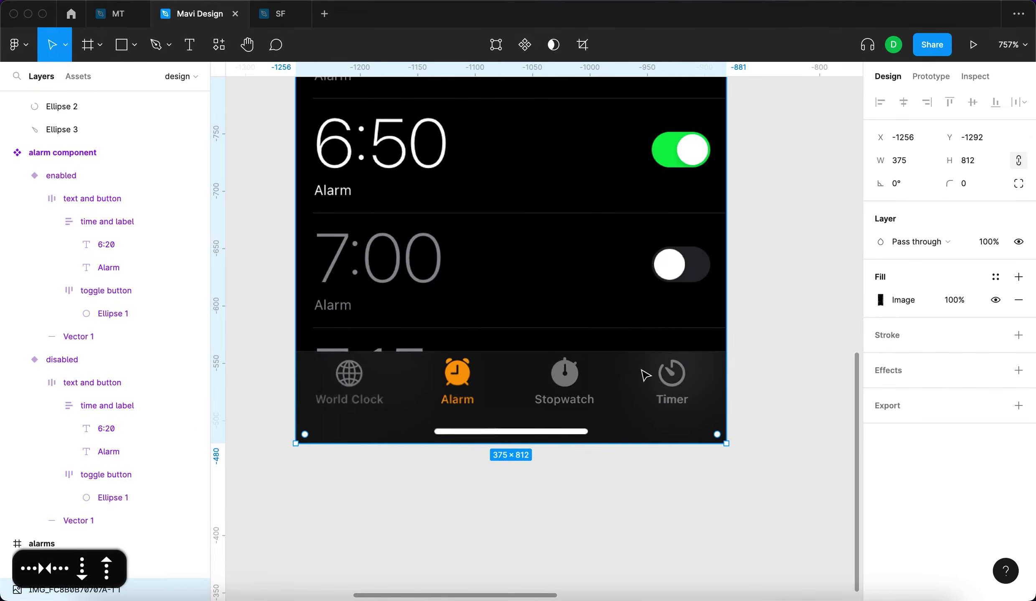
# Check the placed Timer and Stopwatch labels and icons in the tab bar, and examine the orange Alarm icon up close.
pyautogui.click(673, 401)
pyautogui.click(565, 399)
pyautogui.click(564, 372)
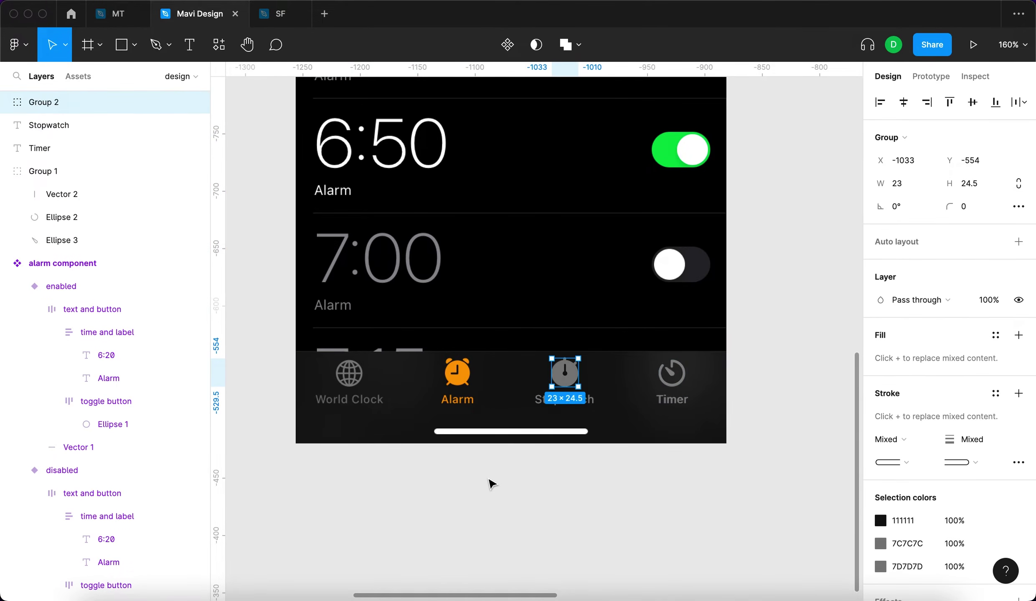
pyautogui.click(490, 481)
pyautogui.scroll(2, 451, 372)
pyautogui.scroll(10, 451, 371)
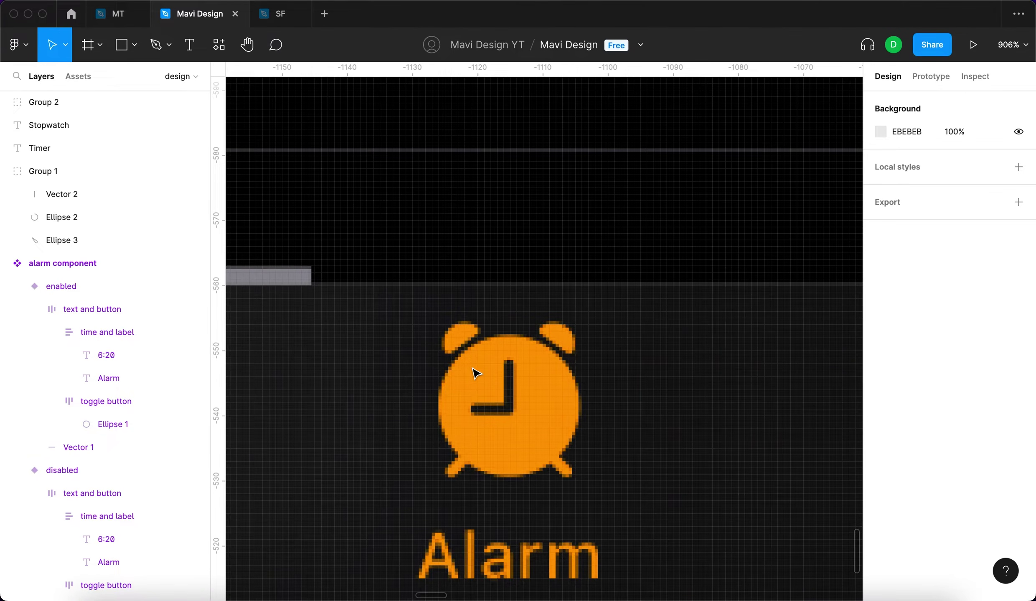
pyautogui.scroll(-10, 475, 373)
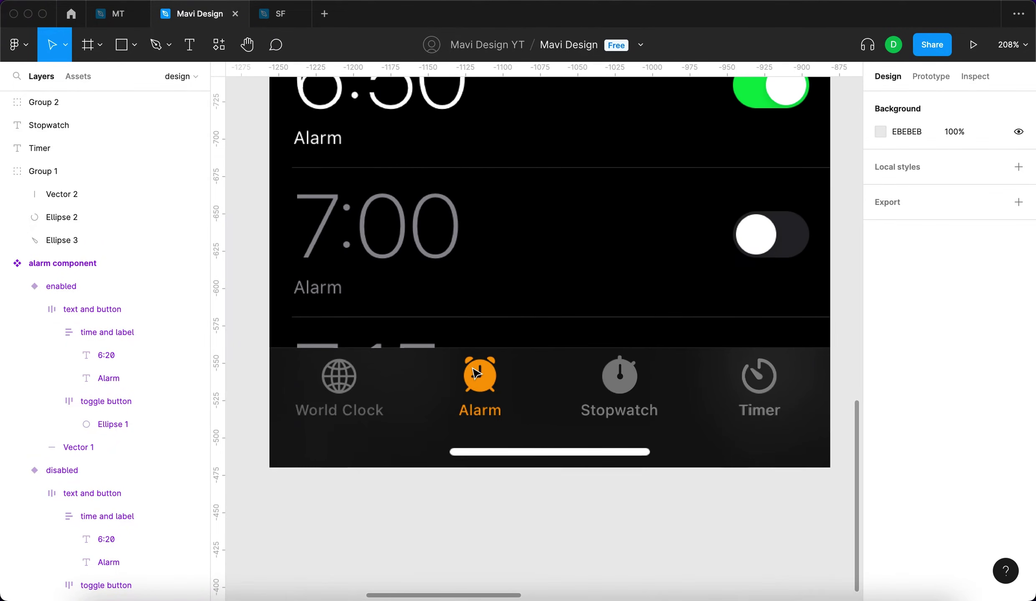
# Copy the stopwatch group next to the orange Alarm icon and ungroup the copy.
pyautogui.hscroll(-2, 728, 520)
pyautogui.click(669, 336)
pyautogui.moveTo(693, 339); pyautogui.dragTo(609, 338)
pyautogui.scroll(10, 609, 338)
pyautogui.press('shift+super+g')
# Nudge the copied stopwatch's side knob line up and right by one unit to X -1067.31, Y -551.19.
pyautogui.click(655, 299)
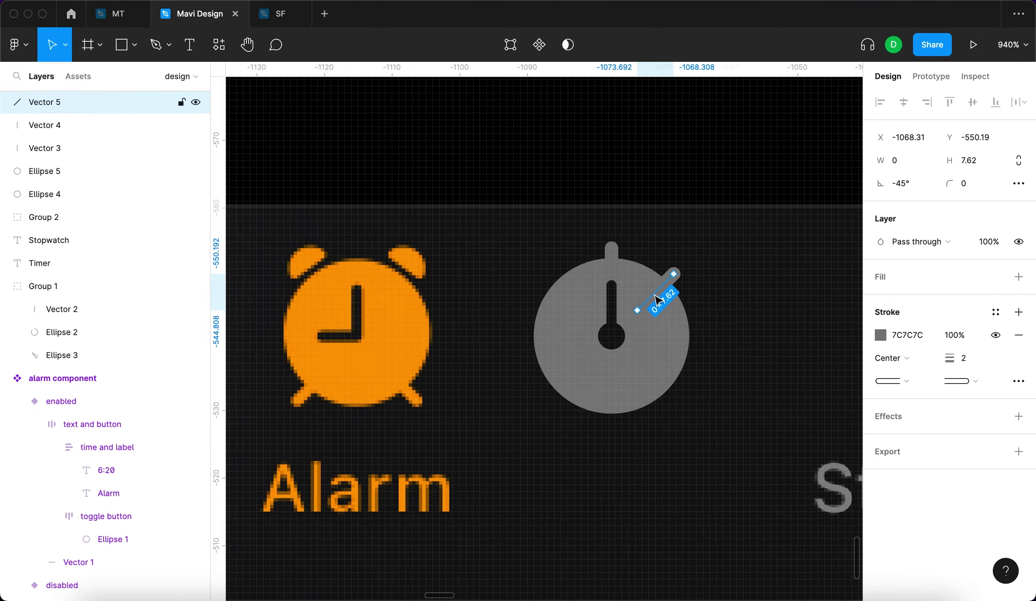
pyautogui.press('Up')
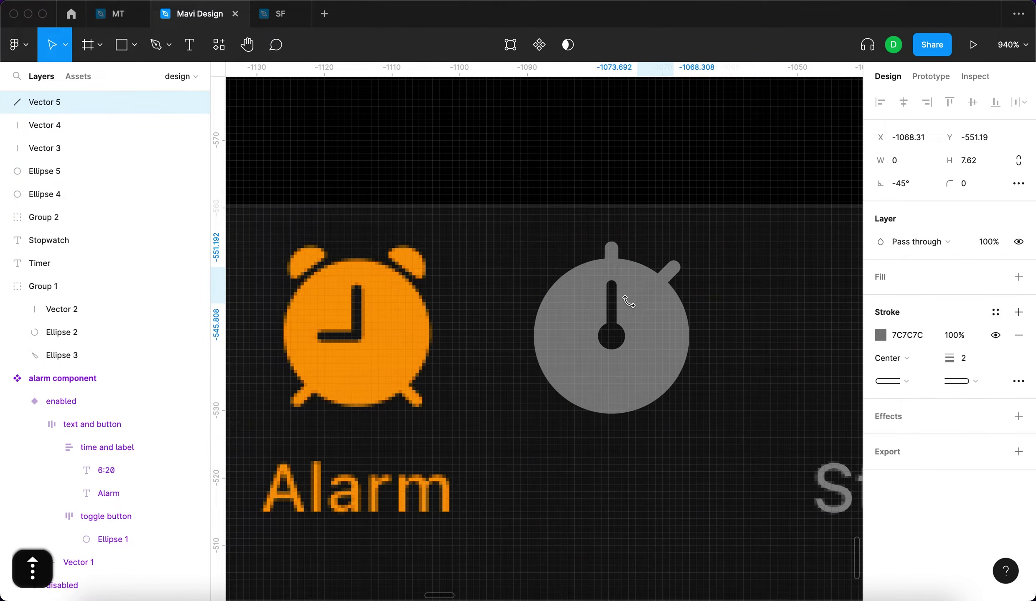
pyautogui.press('Right')
# Try a stroke weight of 1.5 on the side knob line.
pyautogui.write('1.5')
pyautogui.press('Return')
pyautogui.click(712, 492)
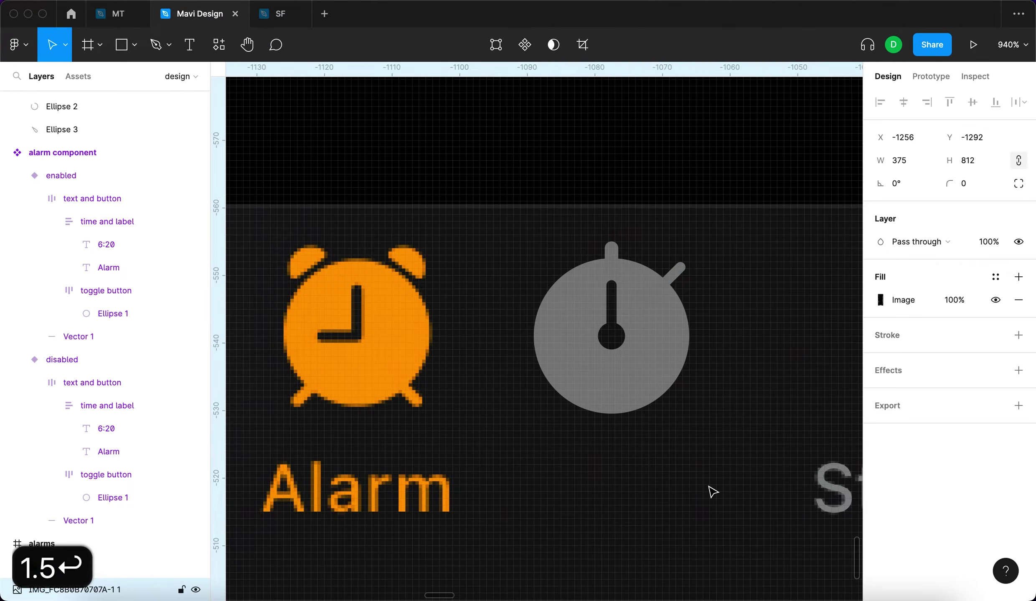
pyautogui.press('super+z')
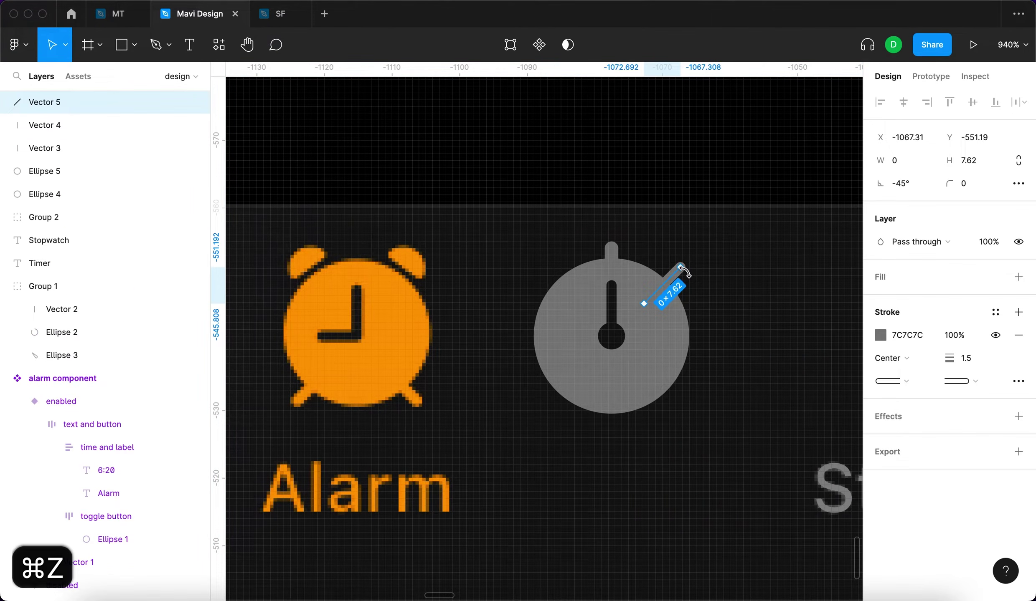
pyautogui.press('super+z')
pyautogui.click(726, 374)
# Flip the side knob line vertically and move it to the dial's lower right as a foot at X -1068.31, Y -530.81.
pyautogui.click(674, 285)
pyautogui.hotkey('shift', 'v')
pyautogui.hotkey('shift', 'Down')
pyautogui.hotkey('shift', 'Down')
pyautogui.press('Up')
pyautogui.press('Up')
pyautogui.press('Up')
pyautogui.press('Up')
pyautogui.press('Up')
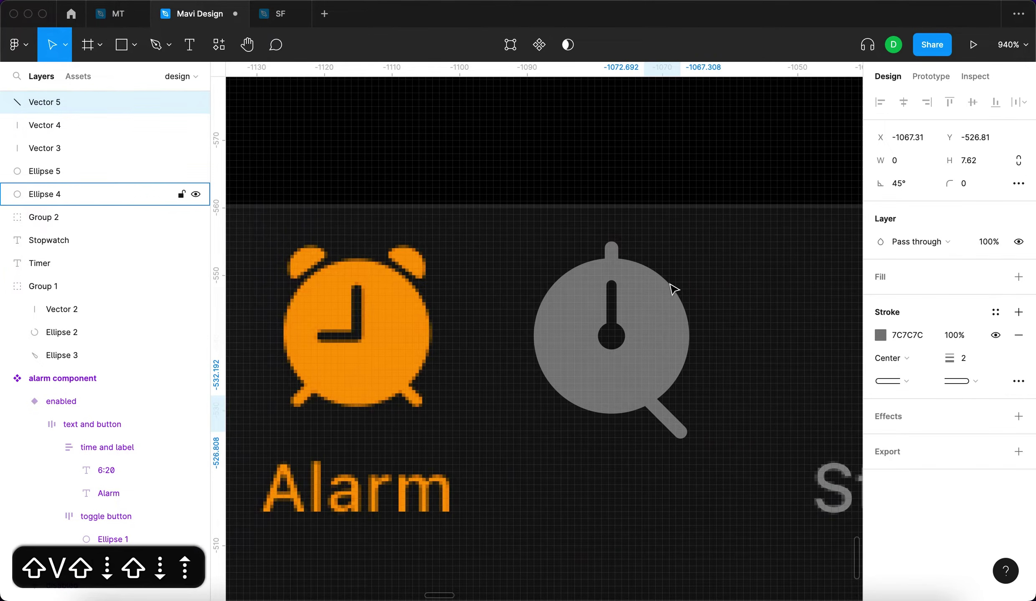
pyautogui.press('Left')
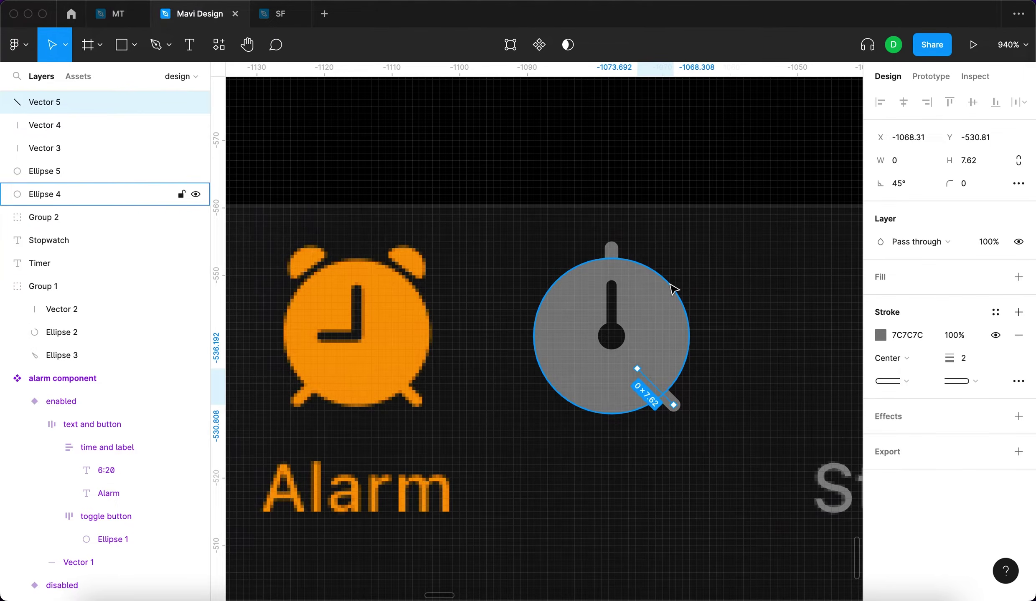
# Duplicate the foot line, flip the copy horizontally and shift it to the dial's lower left at X -1087.69.
pyautogui.press('super+d')
pyautogui.hotkey('shift', 'h')
pyautogui.hotkey('shift', 'Left')
pyautogui.hotkey('shift', 'Left')
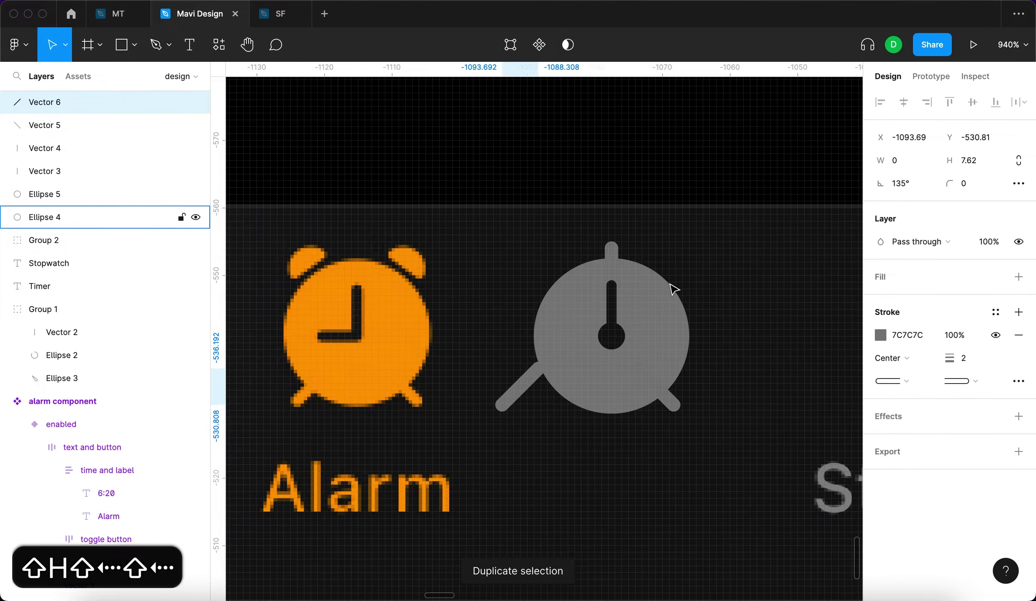
pyautogui.hotkey('shift', 'Right')
pyautogui.press('Left')
pyautogui.press('Left')
pyautogui.press('Left')
pyautogui.press('Left')
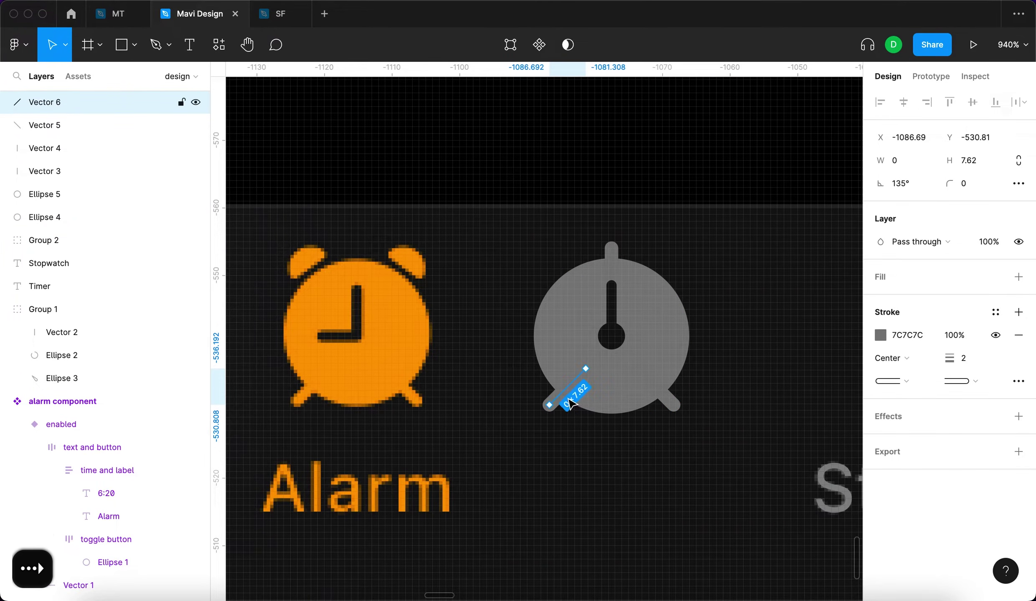
# Group the two foot lines and centre the group horizontally on the dial.
pyautogui.keyDown('shift'); pyautogui.click(677, 404); pyautogui.keyUp('shift')
pyautogui.press('super+g')
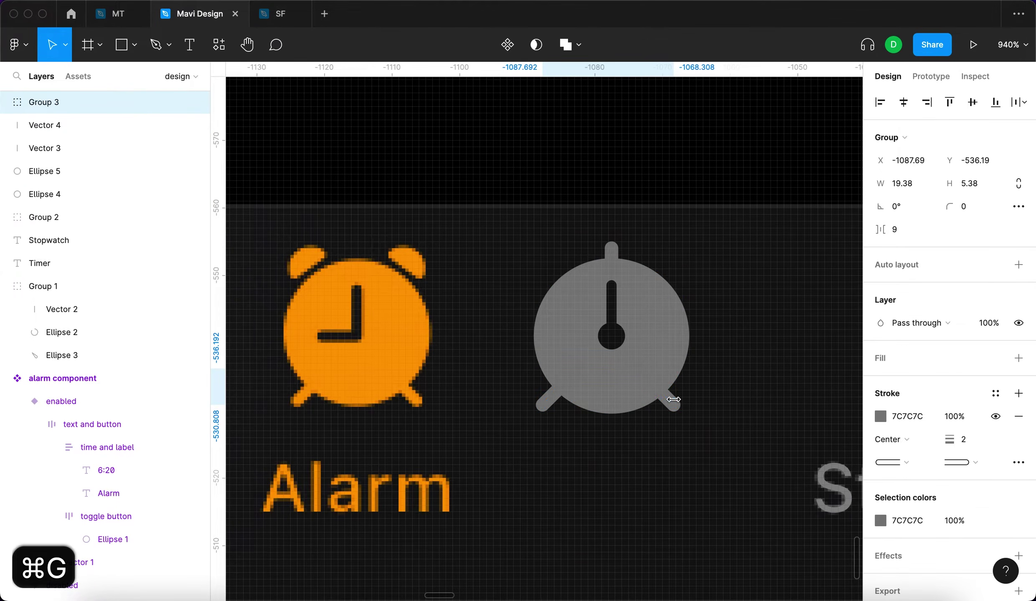
pyautogui.press('alt')
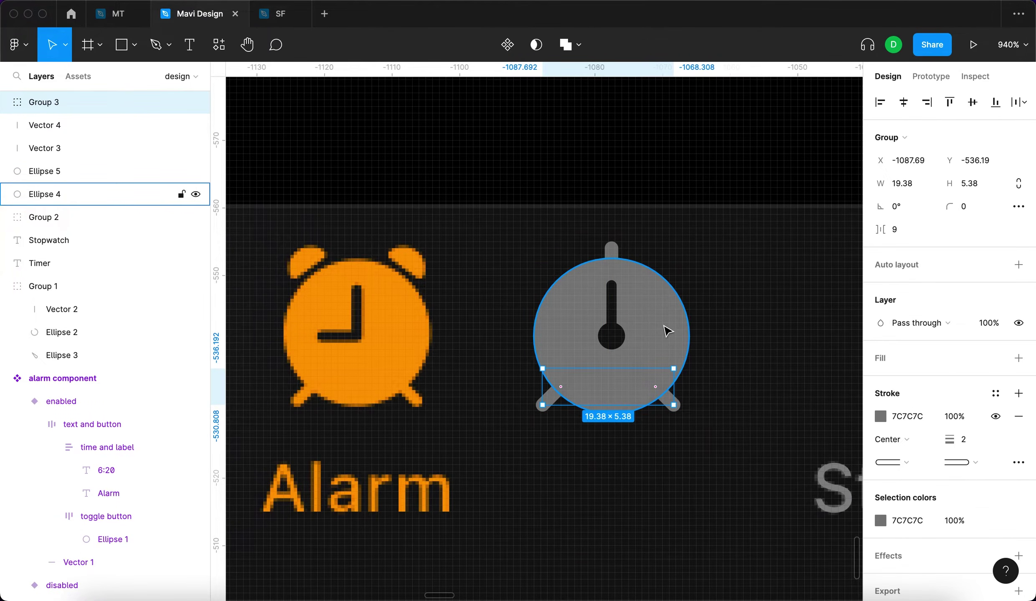
pyautogui.keyDown('shift'); pyautogui.click(667, 331); pyautogui.keyUp('shift')
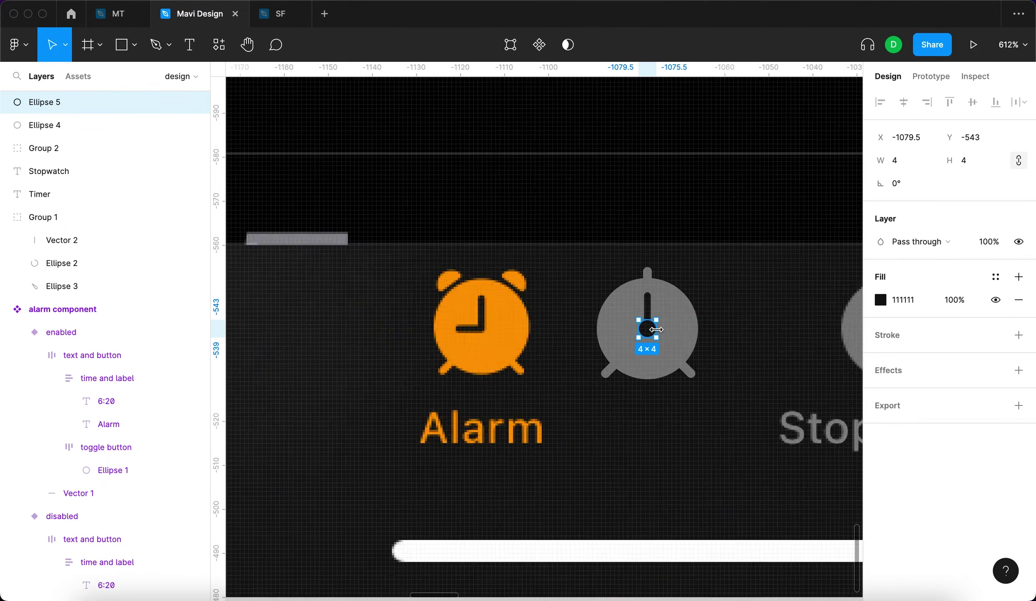
# Delete the small dark circle at the dial's centre and duplicate the vertical hand line.
pyautogui.scroll(5, 653, 329)
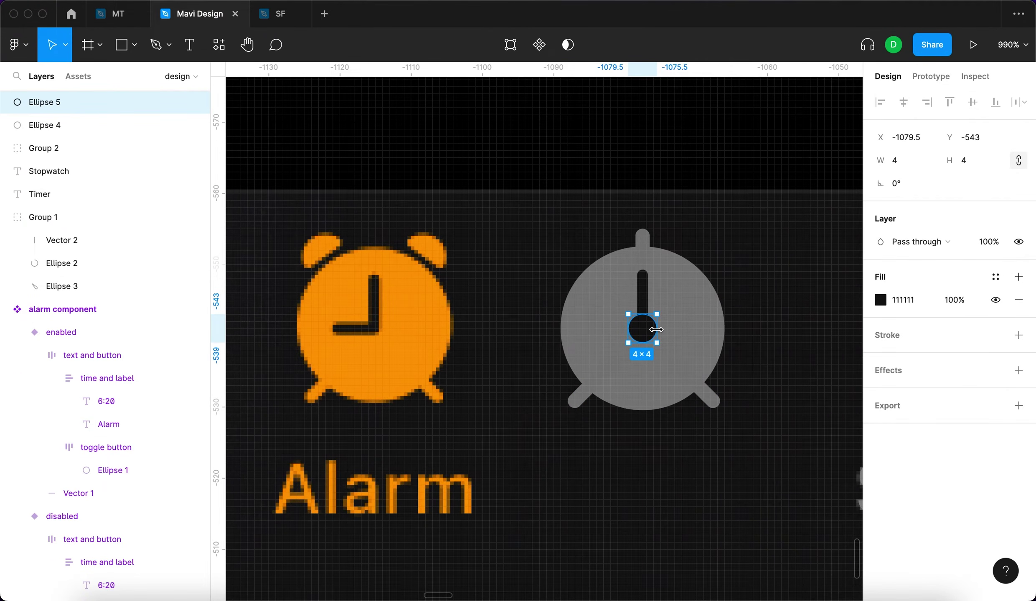
pyautogui.press('BackSpace')
pyautogui.click(646, 301)
pyautogui.press('super+d')
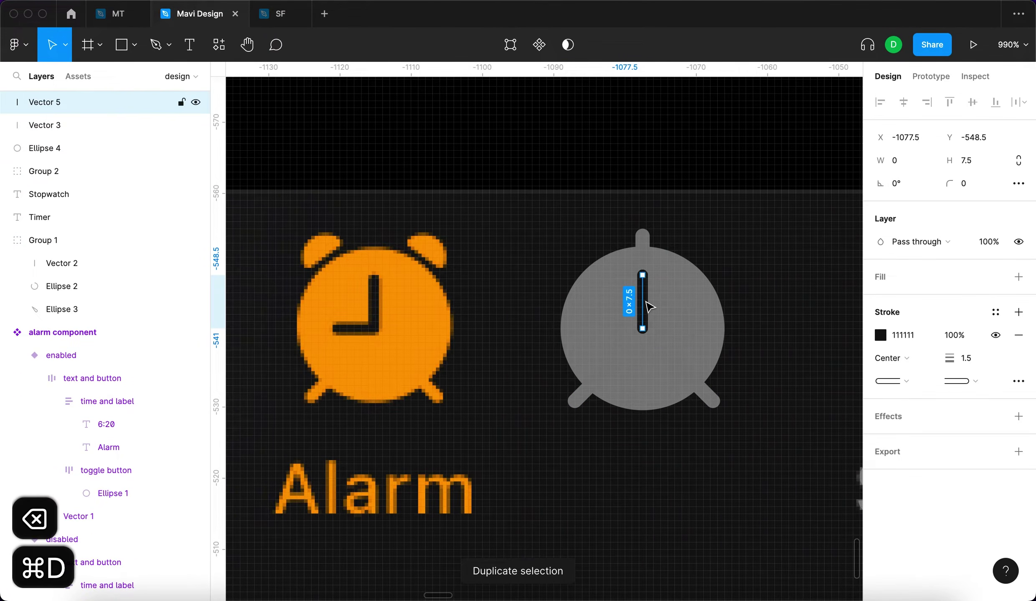
# Rotate the duplicated hand line 90° and move it to X -1085.25, Y -541.75 as the clock's horizontal hand.
pyautogui.moveTo(645, 271); pyautogui.dragTo(608, 301)
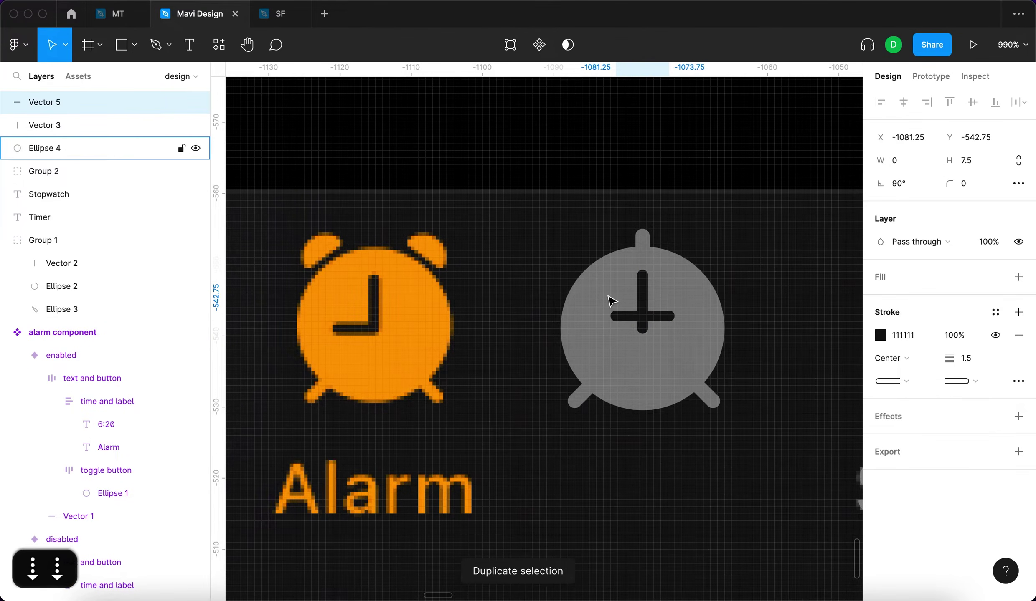
pyautogui.press('Down')
pyautogui.press('Down')
pyautogui.press('Down')
pyautogui.press('Down')
pyautogui.press('Left')
pyautogui.press('Left')
pyautogui.press('Left')
pyautogui.press('Left')
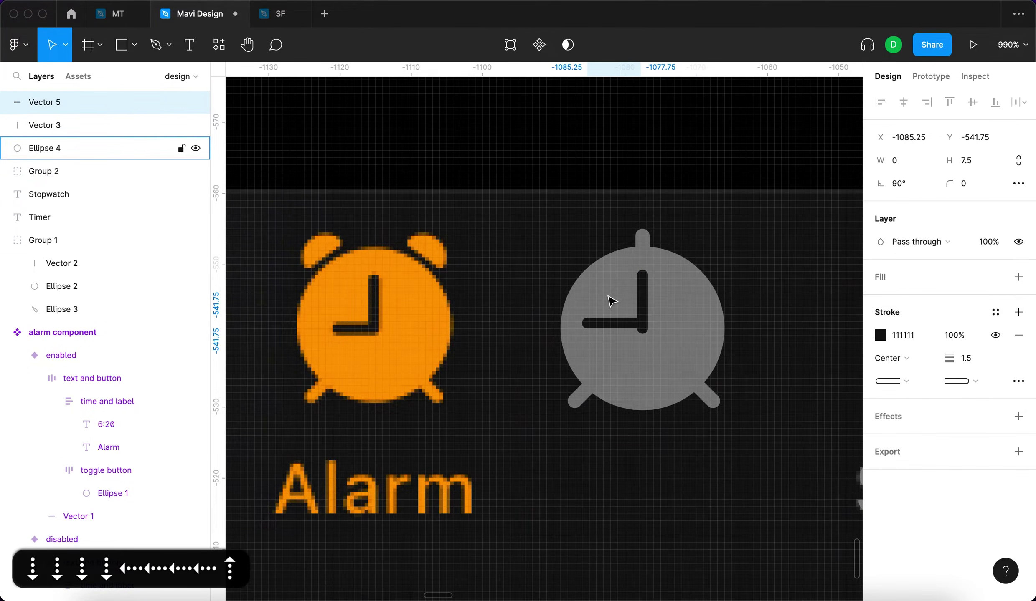
# Align the vertical and horizontal hand lines along their right and bottom edges.
pyautogui.scroll(5, 611, 301)
pyautogui.keyDown('shift'); pyautogui.click(691, 305); pyautogui.keyUp('shift')
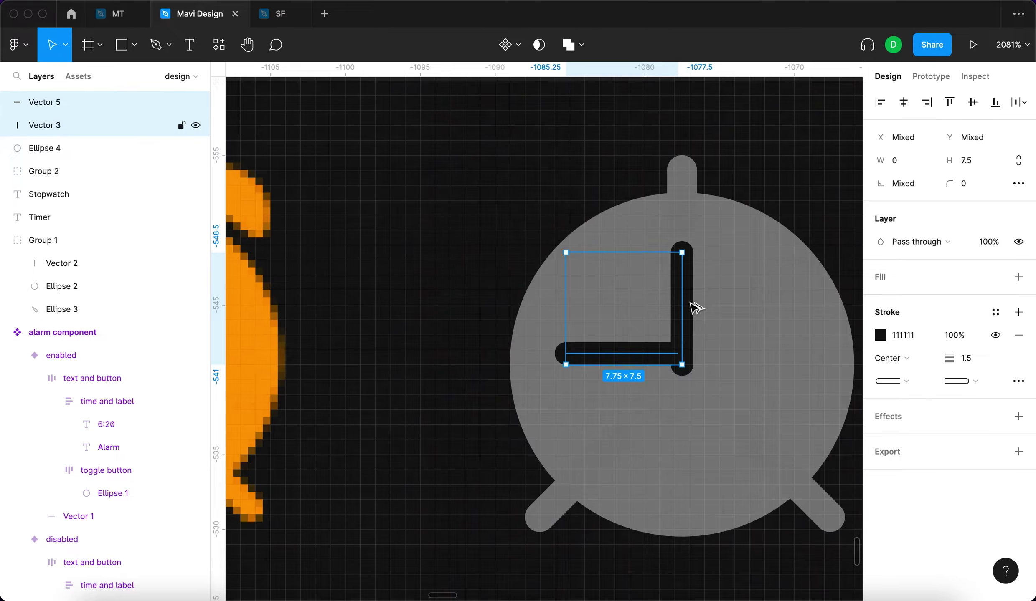
pyautogui.hotkey('alt', 'd')
pyautogui.hotkey('alt', 's')
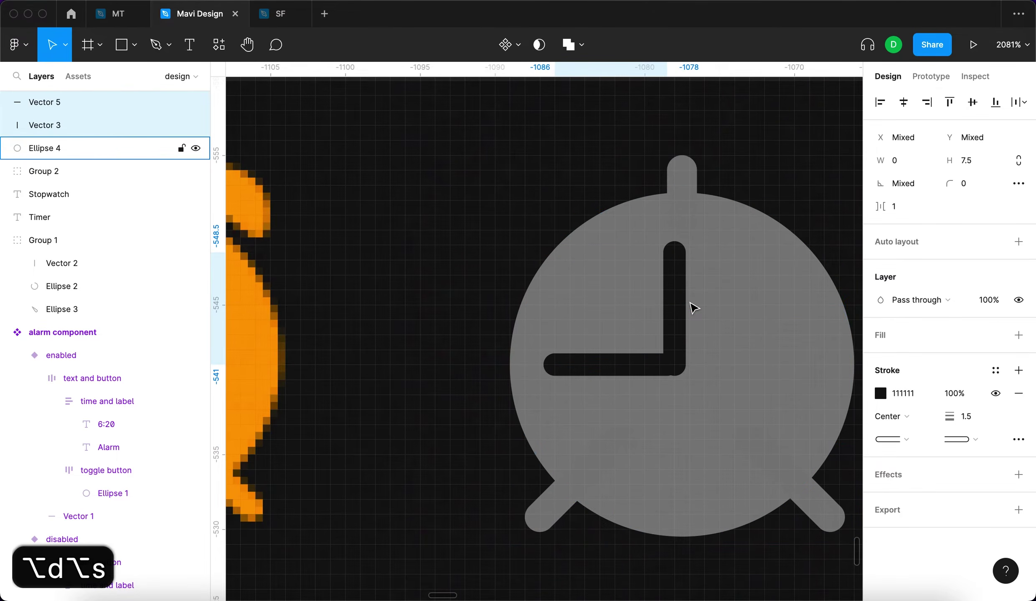
# Set the horizontal hand line's length to 6 and shift it right to X -1084.
pyautogui.scroll(5, 635, 365)
pyautogui.click(717, 334)
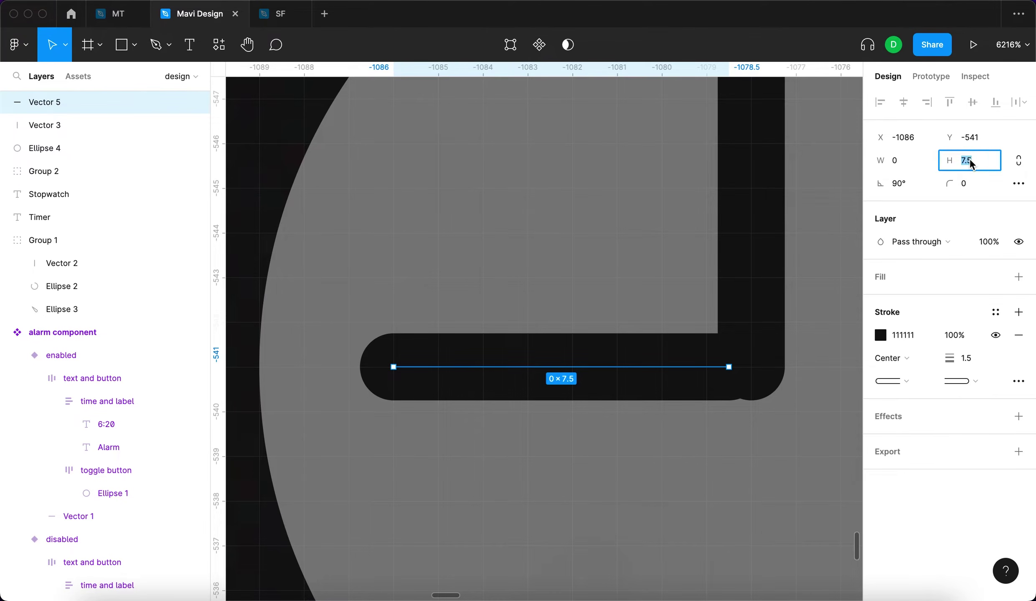
pyautogui.write('6')
pyautogui.press('Return')
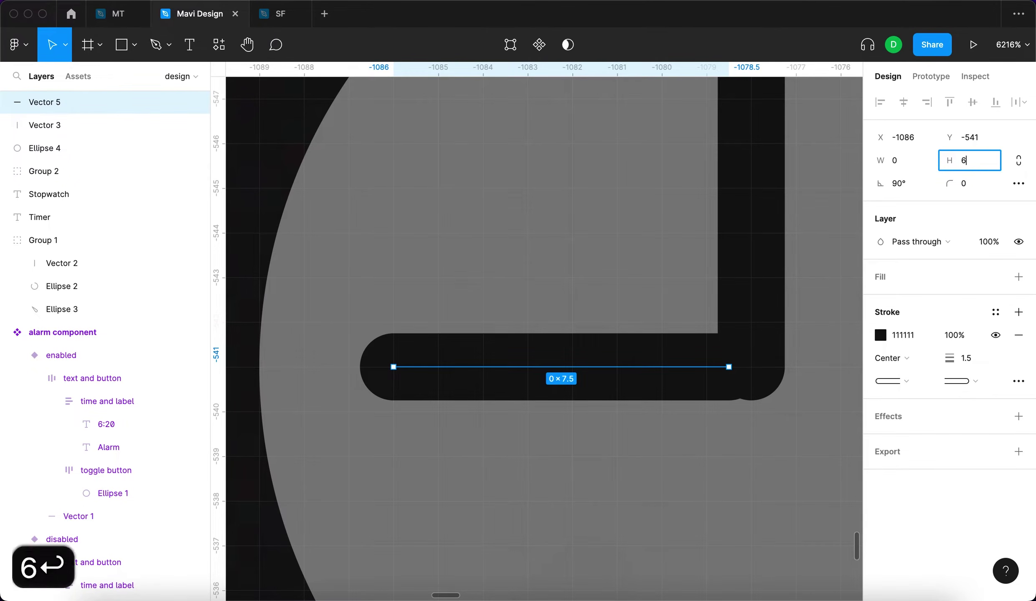
pyautogui.press('Right')
pyautogui.press('Right')
pyautogui.scroll(-5, 618, 254)
pyautogui.hscroll(-3, 494, 294)
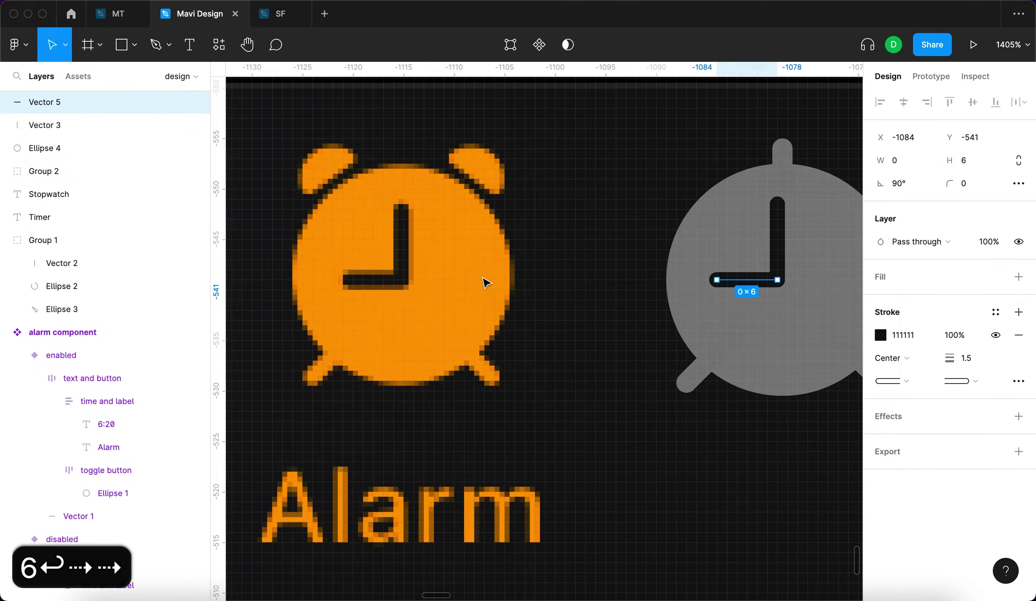
# Readjust the horizontal hand line, keeping its length at 6 and moving it to X -1083.
pyautogui.click(973, 163)
pyautogui.press('Down')
pyautogui.press('Return')
pyautogui.press('Right')
pyautogui.click(643, 284)
pyautogui.click(756, 281)
pyautogui.click(968, 161)
pyautogui.press('Up')
pyautogui.press('Return')
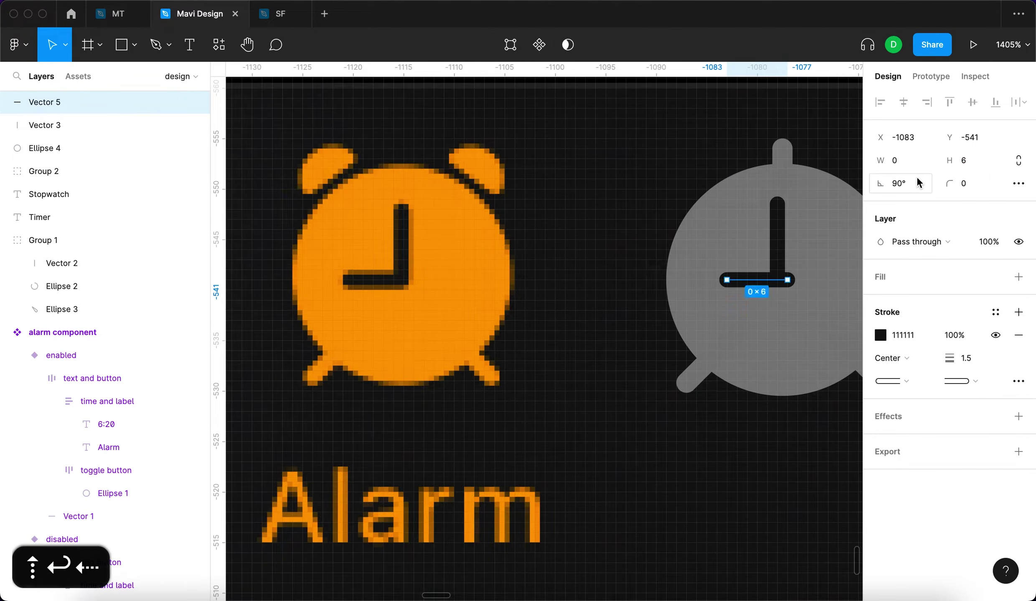
# Group the two hand lines and set the group's X position to -1083.5.
pyautogui.keyDown('shift'); pyautogui.click(775, 221); pyautogui.keyUp('shift')
pyautogui.scroll(5, 763, 222)
pyautogui.press('super+g')
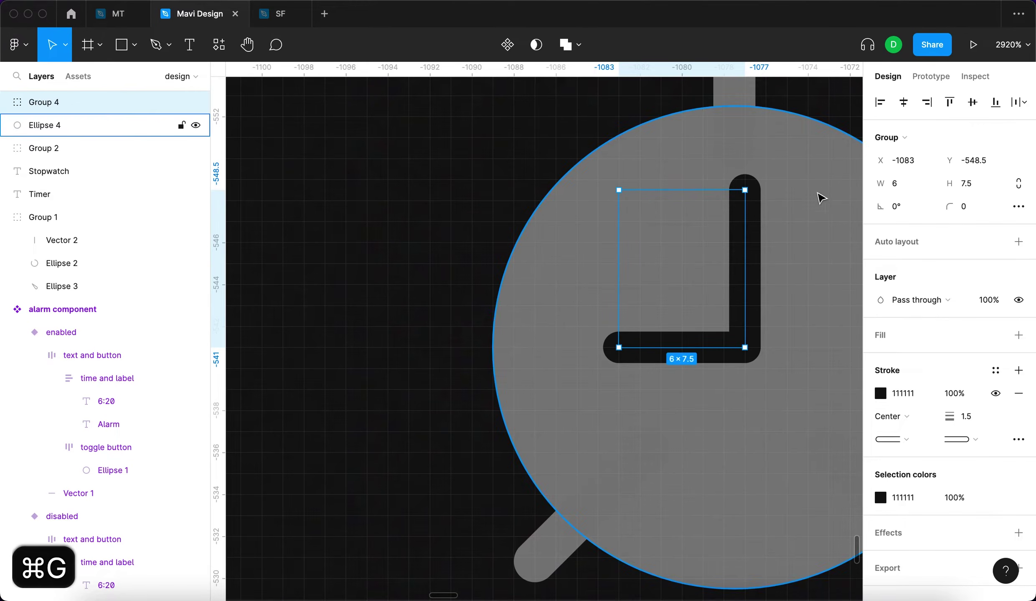
pyautogui.click(916, 162)
pyautogui.write('.5')
pyautogui.press('Return')
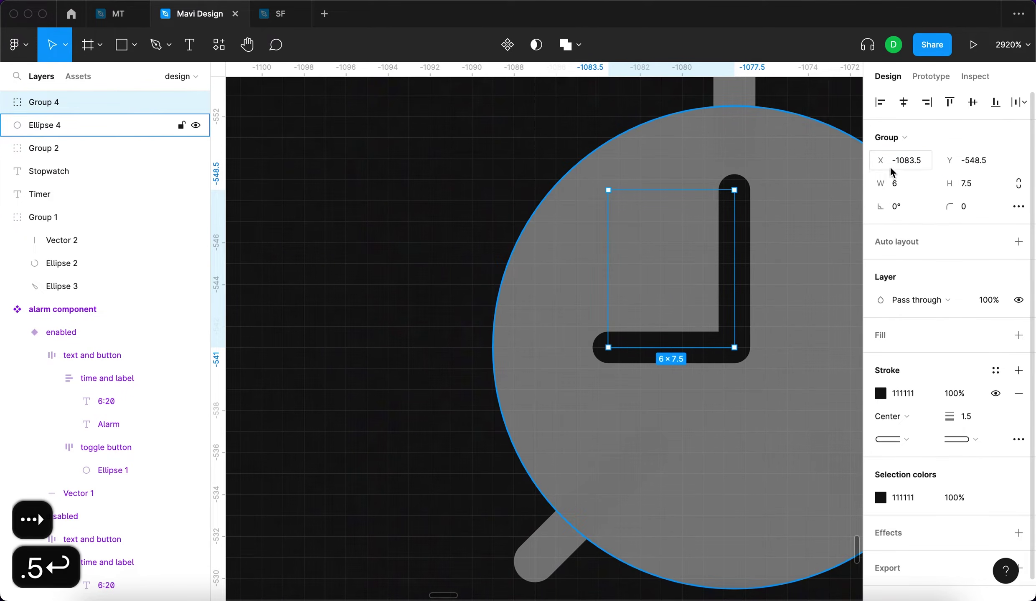
# Delete the knob line above the grey clock's dial.
pyautogui.scroll(-5, 735, 203)
pyautogui.click(731, 225)
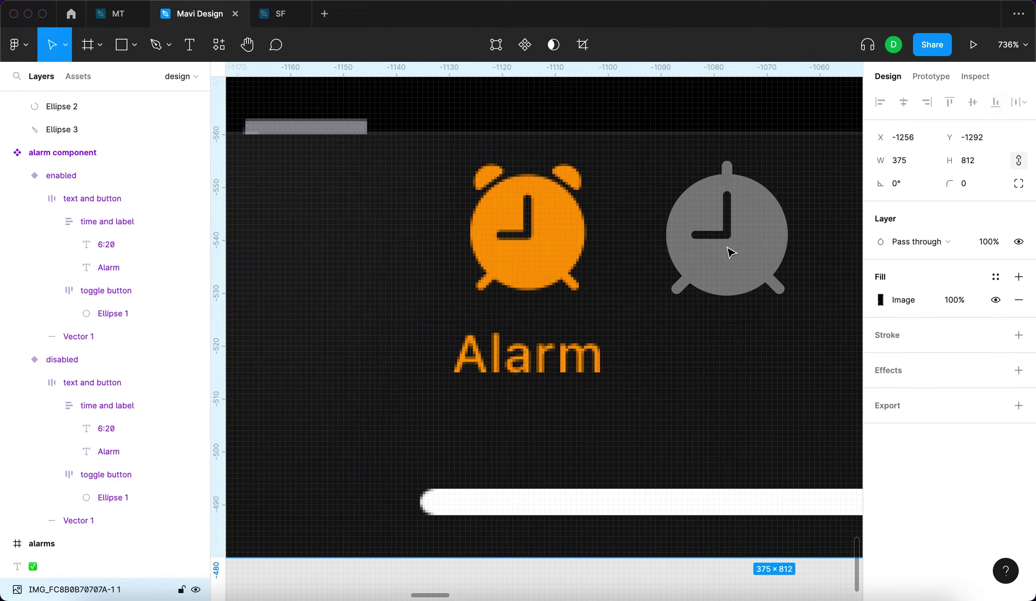
pyautogui.click(727, 169)
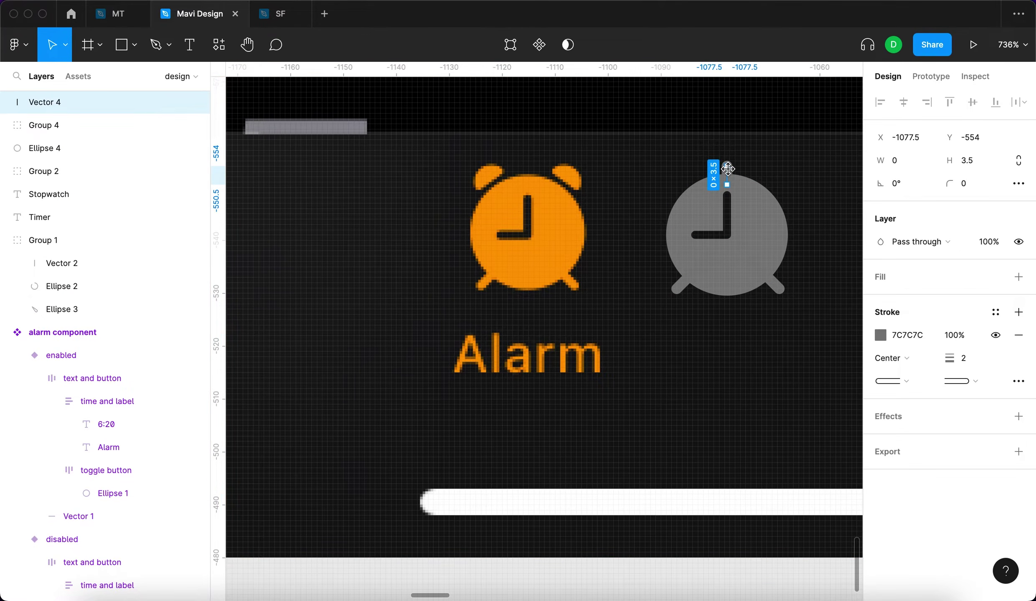
pyautogui.press('BackSpace')
pyautogui.click(664, 166)
pyautogui.scroll(-5, 669, 167)
pyautogui.scroll(5, 705, 224)
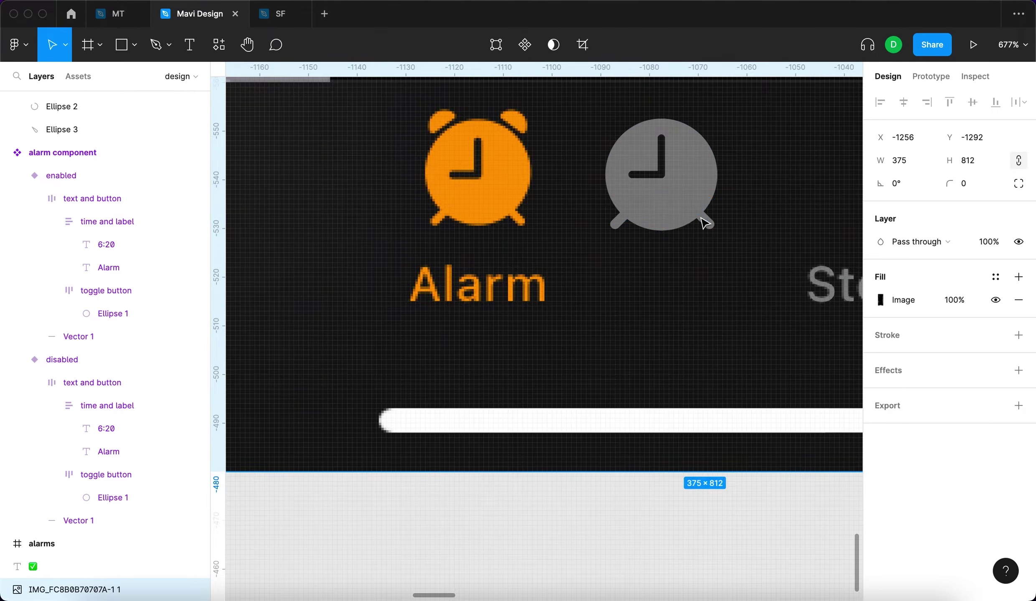
# Set the stroke width of the grouped foot lines to 1.5.
pyautogui.click(704, 223)
pyautogui.scroll(3, 704, 223)
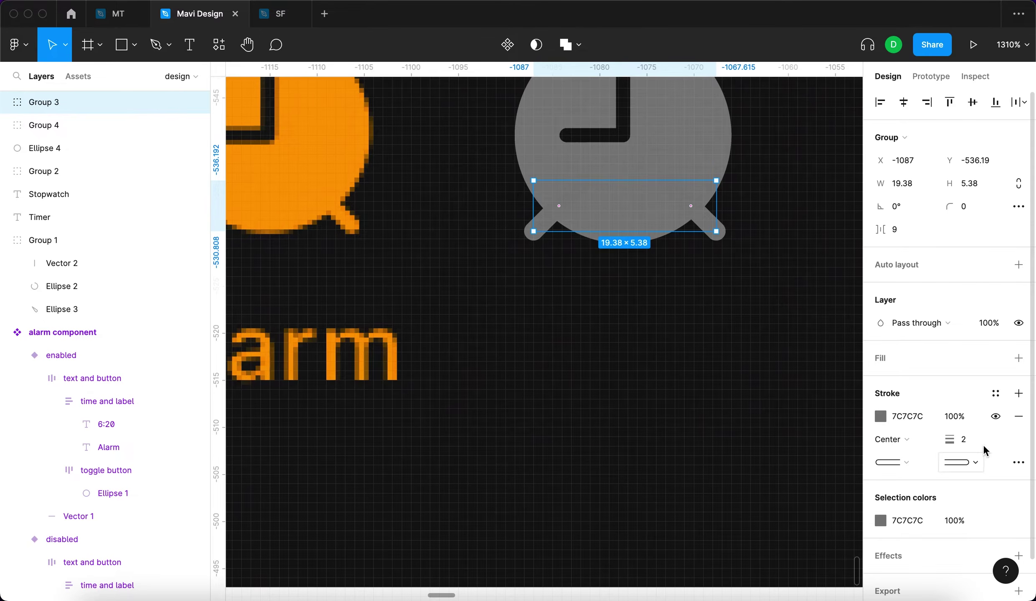
pyautogui.press('BackSpace')
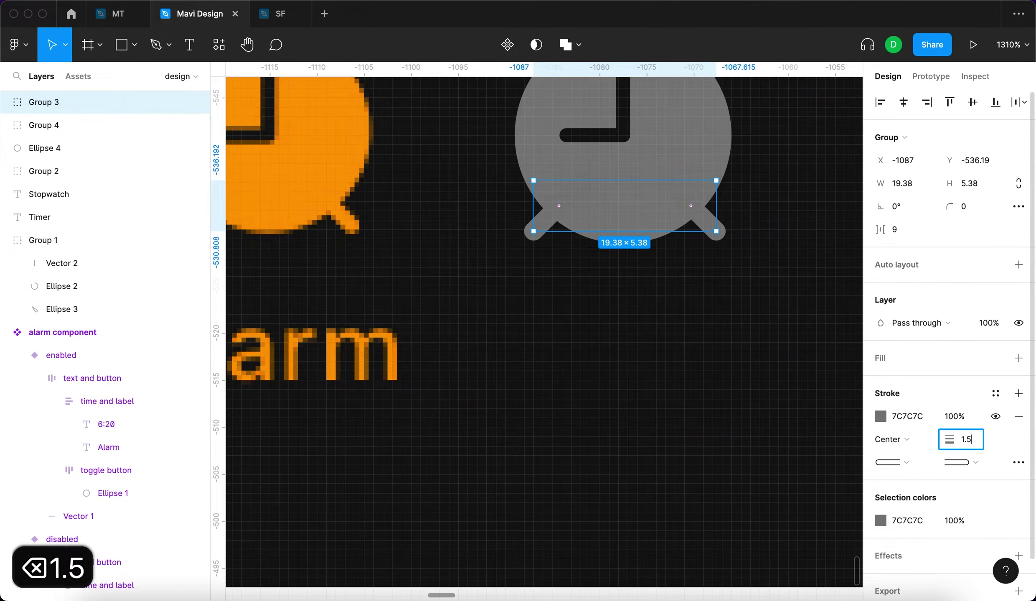
pyautogui.press('Return')
pyautogui.press('Escape')
pyautogui.scroll(-5, 654, 367)
pyautogui.press('Escape')
# Draw a circle about 7 px in diameter to the upper left of the orange alarm clock.
pyautogui.scroll(5, 629, 298)
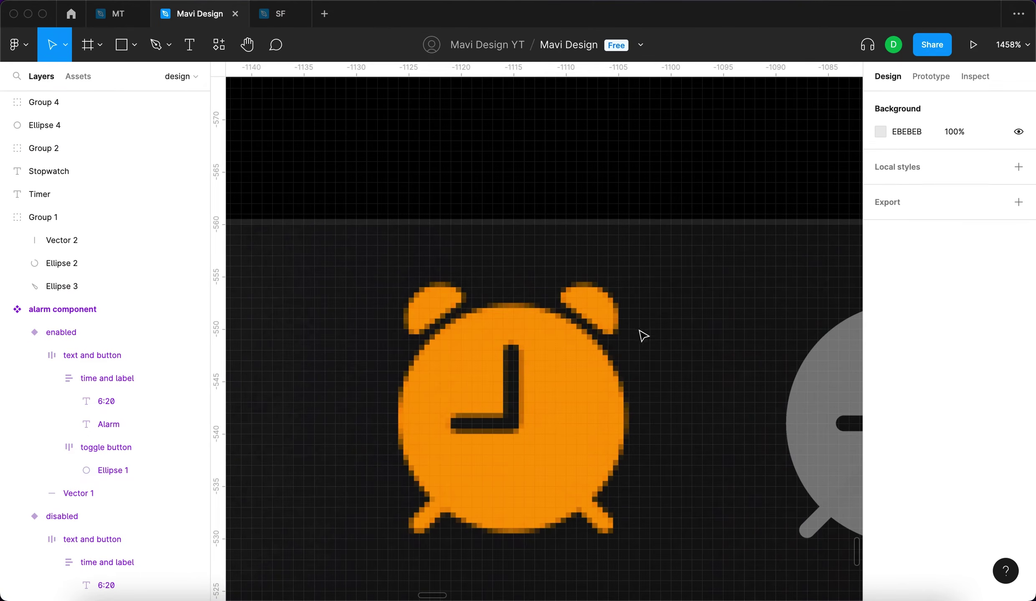
pyautogui.hscroll(-3, 566, 286)
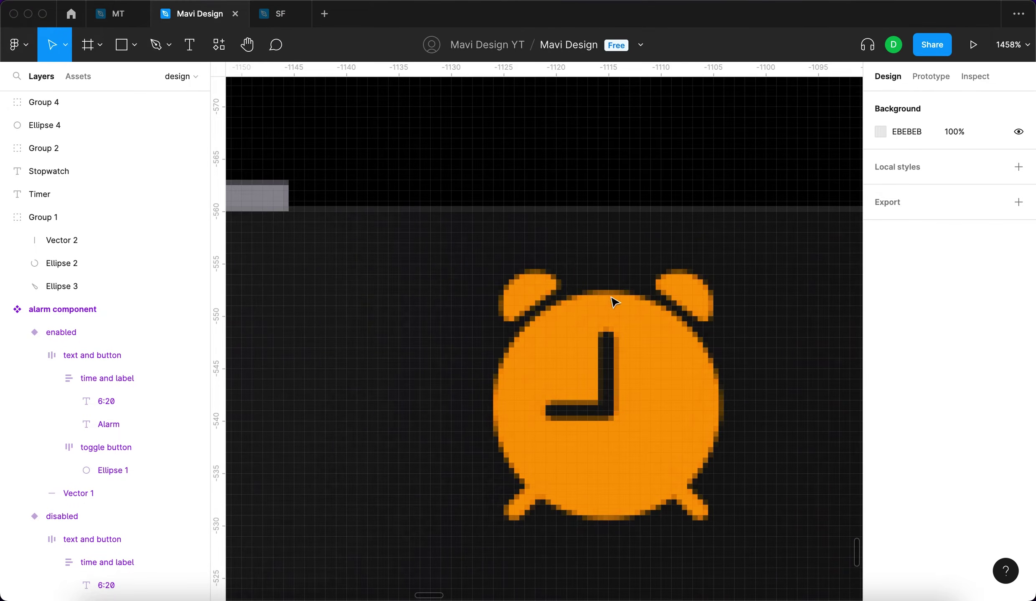
pyautogui.scroll(3, 486, 313)
pyautogui.press('o')
pyautogui.moveTo(516, 247)
pyautogui.mouseDown()
pyautogui.moveTo(619, 349)
pyautogui.moveTo(583, 326)
pyautogui.moveTo(522, 335)
pyautogui.moveTo(543, 323)
pyautogui.moveTo(407, 351)
pyautogui.mouseUp()
# Remove the new circle's lowest anchor point and retract the lower curve handles to leave a half-circle with a flat base.
pyautogui.press('Return')
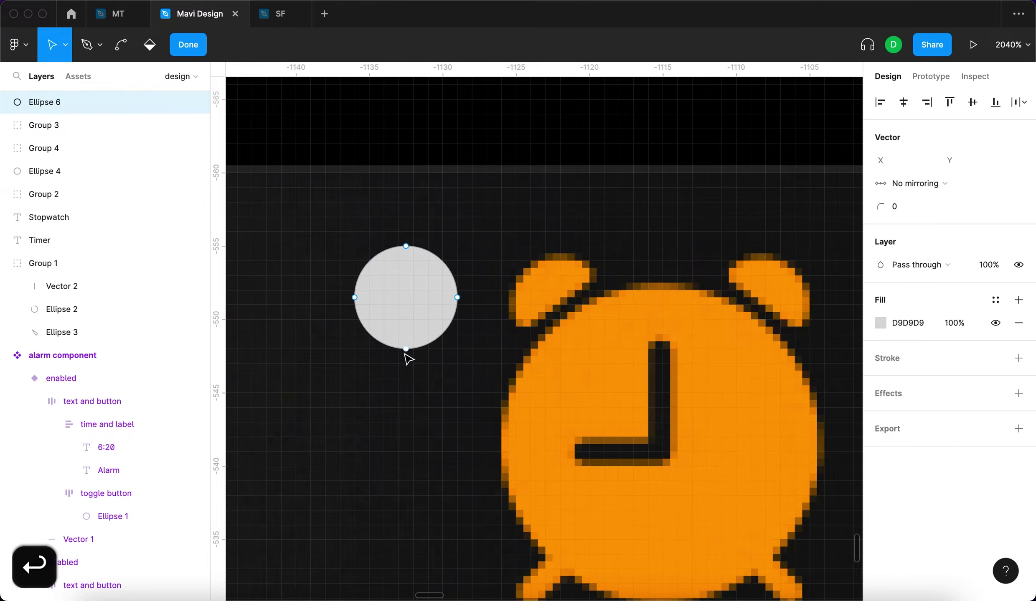
pyautogui.press('BackSpace')
pyautogui.press('super+z')
pyautogui.hotkey('shift', 'BackSpace')
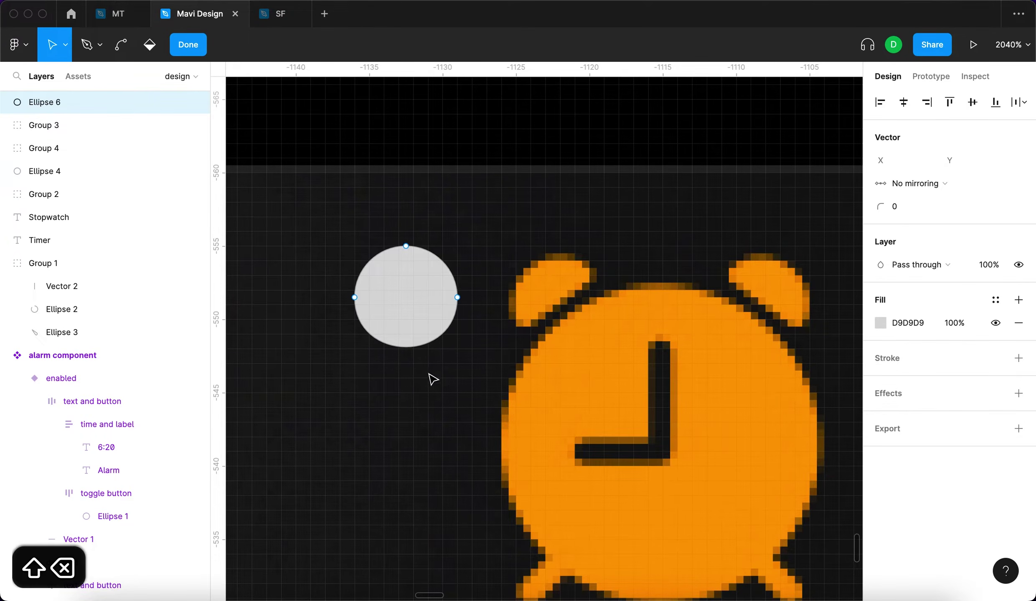
pyautogui.press('Return')
pyautogui.press('Return')
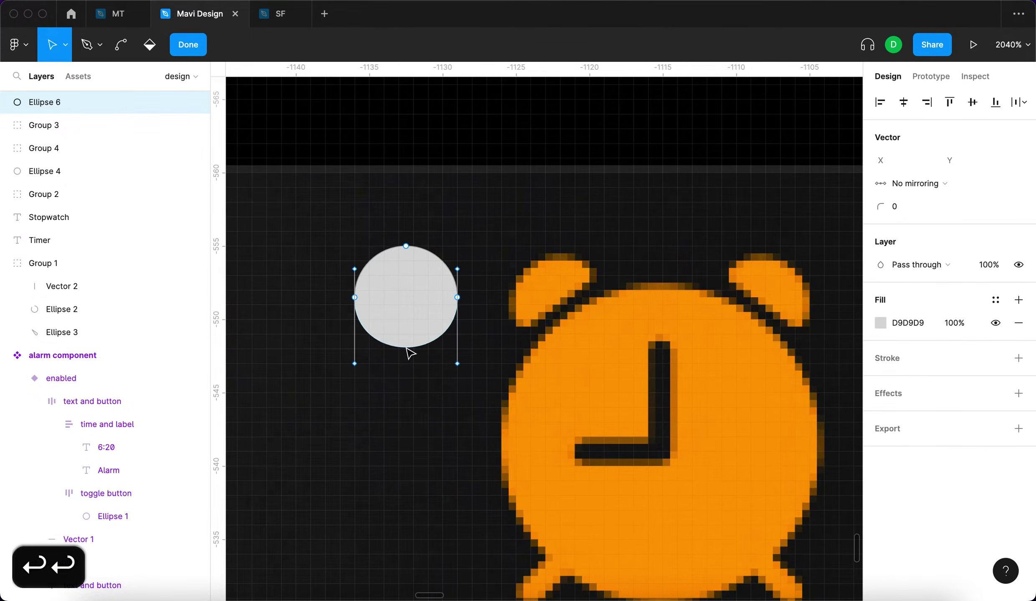
pyautogui.moveTo(413, 350); pyautogui.dragTo(391, 297)
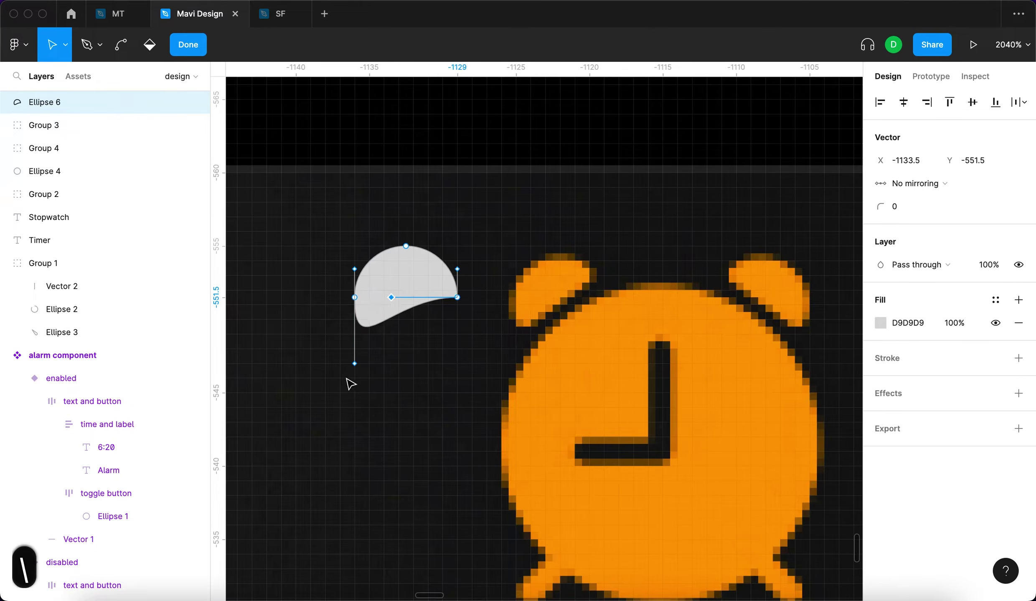
pyautogui.moveTo(354, 365); pyautogui.dragTo(411, 311)
pyautogui.moveTo(433, 272); pyautogui.dragTo(413, 306)
pyautogui.press('Return')
# Round the half-circle's corners with a radius of 1.
pyautogui.click(969, 184)
pyautogui.write('1')
pyautogui.press('Return')
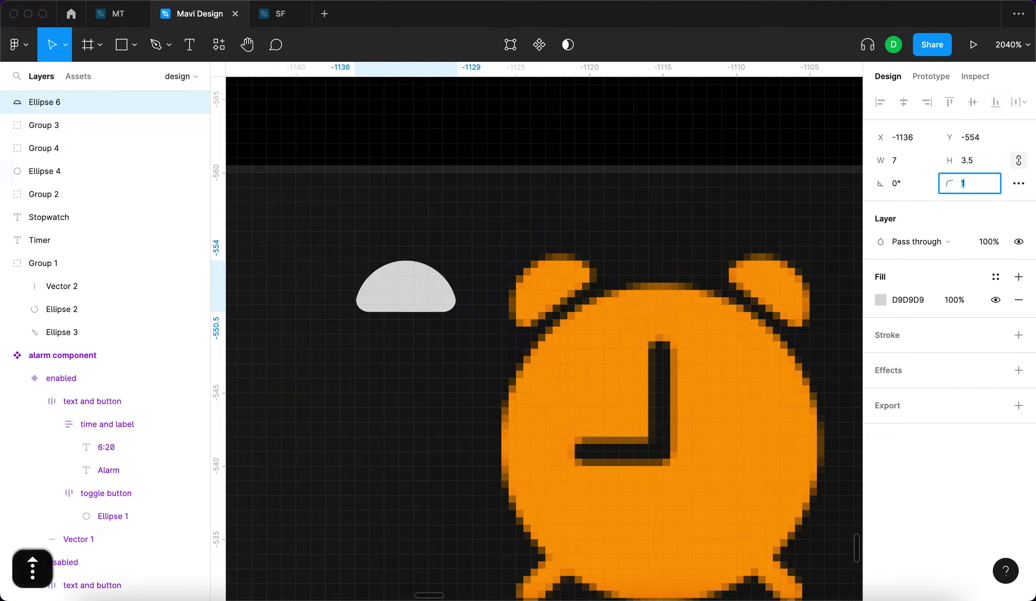
pyautogui.press('Return')
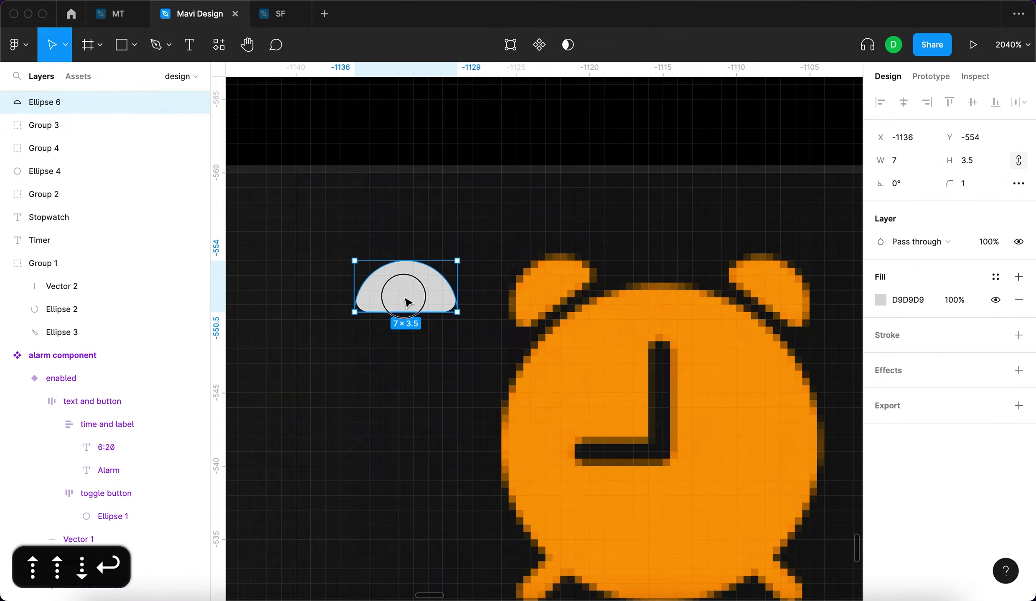
# Tilt the half-circle about 45° and fit it over the orange clock's left bell.
pyautogui.moveTo(407, 301); pyautogui.dragTo(451, 316)
pyautogui.moveTo(508, 272); pyautogui.dragTo(467, 243)
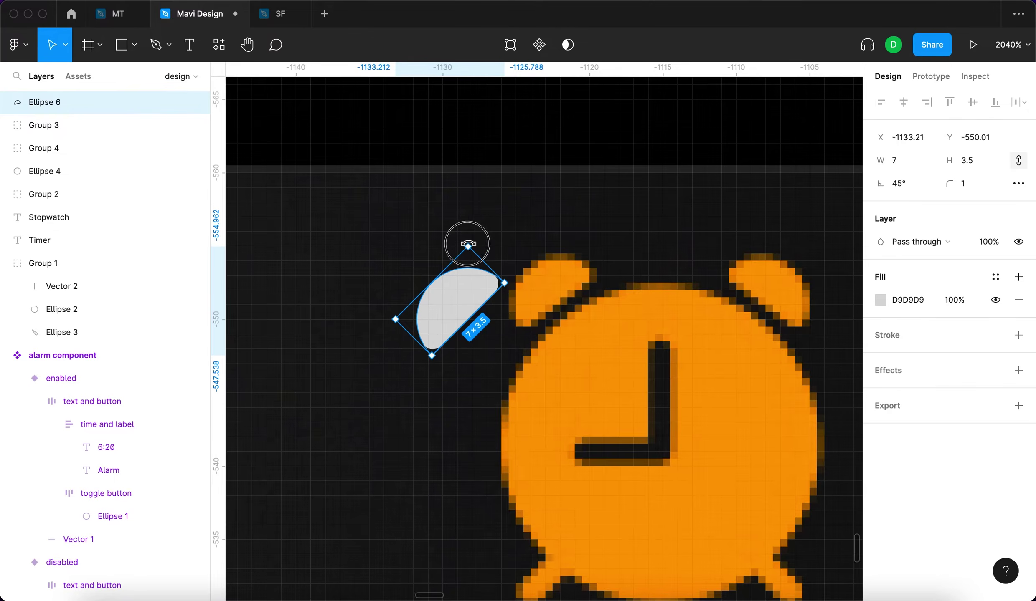
pyautogui.moveTo(448, 316); pyautogui.dragTo(543, 292)
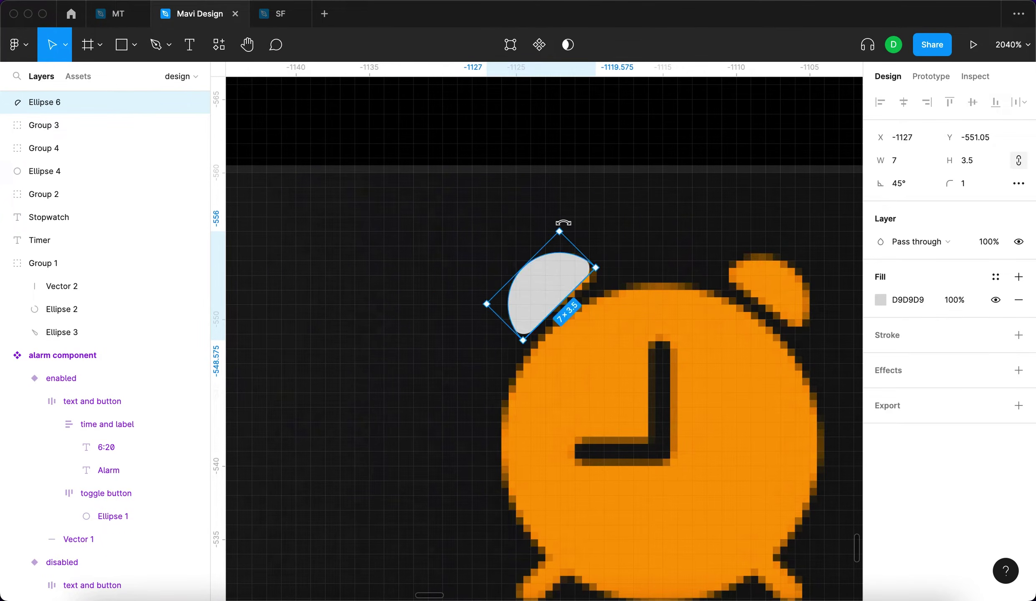
pyautogui.moveTo(563, 229); pyautogui.dragTo(573, 223)
pyautogui.moveTo(560, 290); pyautogui.dragTo(496, 219)
# Refine the bell shape to 6.45 × 3.22 and duplicate it, flipping the copy horizontally over the orange clock's right bell.
pyautogui.hscroll(2, 496, 219)
pyautogui.scroll(-1, 496, 220)
pyautogui.moveTo(429, 220); pyautogui.dragTo(745, 282)
pyautogui.scroll(5, 479, 270)
pyautogui.scroll(-4, 509, 273)
pyautogui.press('super+d')
pyautogui.hotkey('shift', 'h')
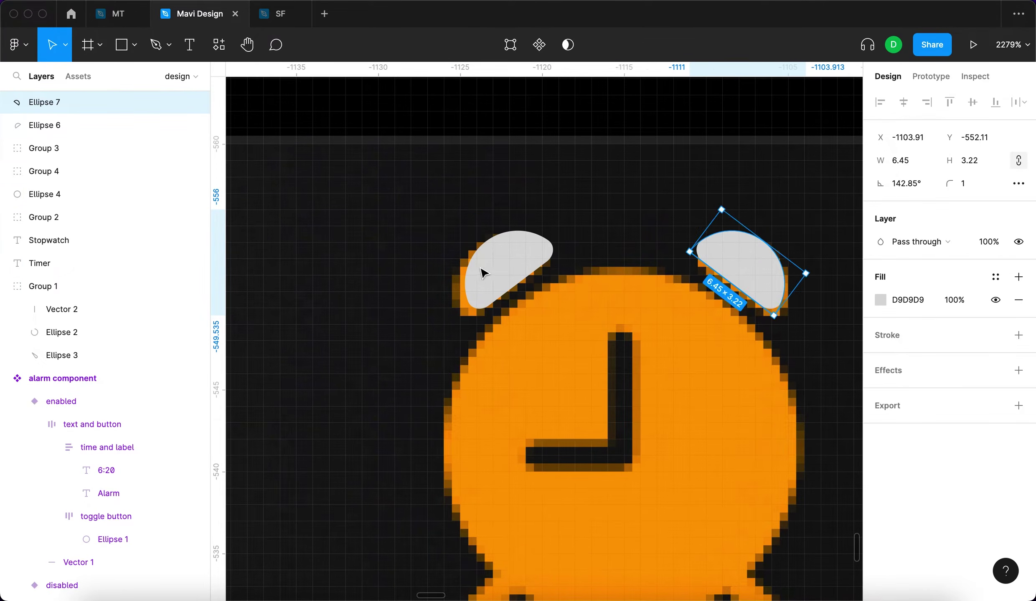
# Group the two bell shapes and move the group from the orange clock to the top of the grey clock.
pyautogui.keyDown('shift'); pyautogui.click(491, 270); pyautogui.keyUp('shift')
pyautogui.press('super+g')
pyautogui.scroll(-1, 662, 318)
pyautogui.scroll(-5, 662, 319)
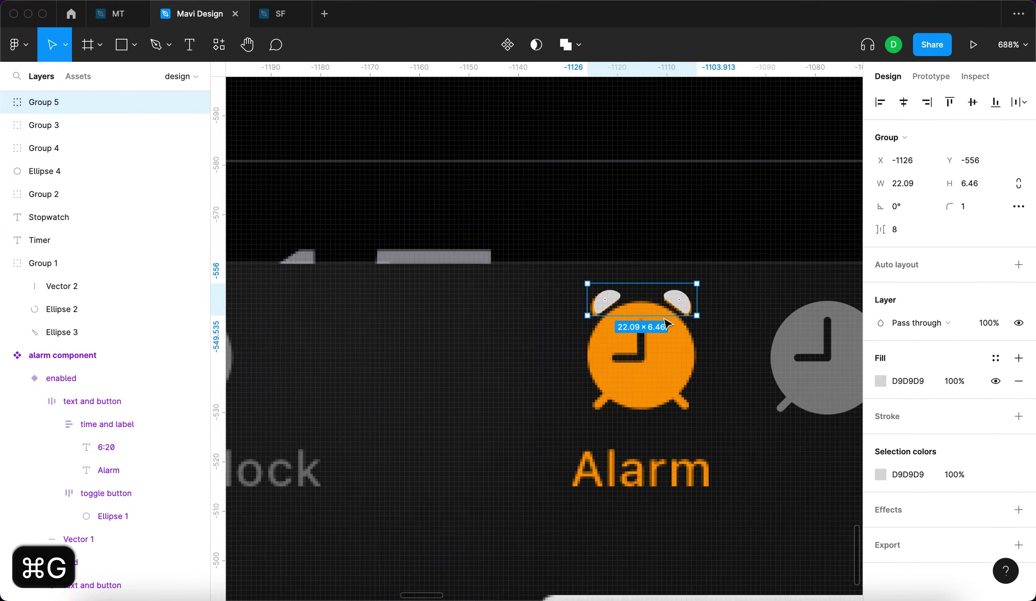
pyautogui.hscroll(3, 626, 317)
pyautogui.moveTo(559, 300); pyautogui.dragTo(740, 297)
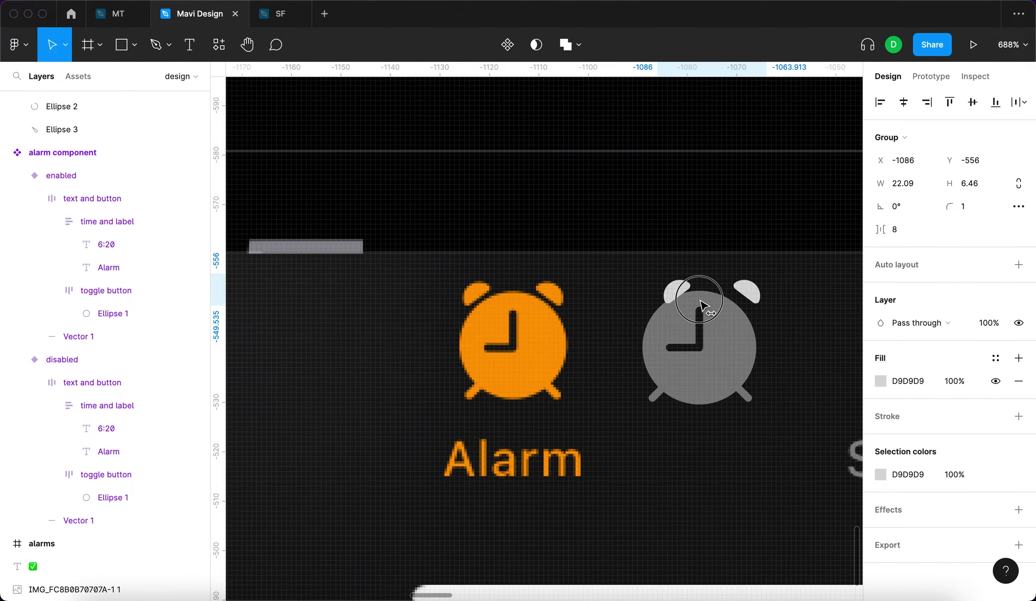
# Centre the bell group over the grey dial by setting its X position to -1088.5.
pyautogui.scroll(5, 740, 298)
pyautogui.click(923, 162)
pyautogui.click(708, 306)
pyautogui.click(704, 333)
pyautogui.press('Right')
pyautogui.press('Left')
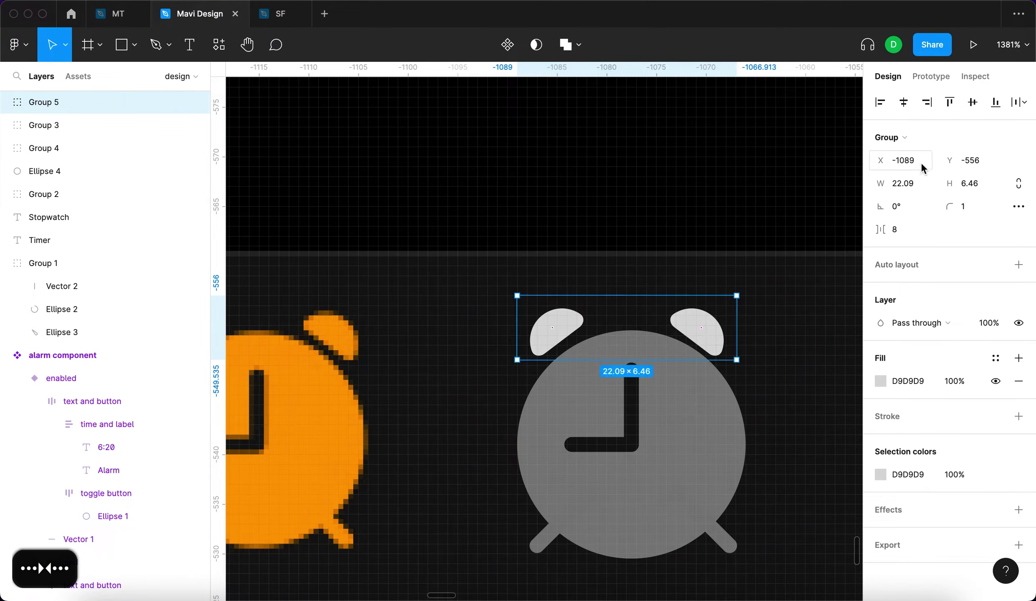
pyautogui.click(919, 160)
pyautogui.press('BackSpace')
pyautogui.write('8.5')
pyautogui.press('Return')
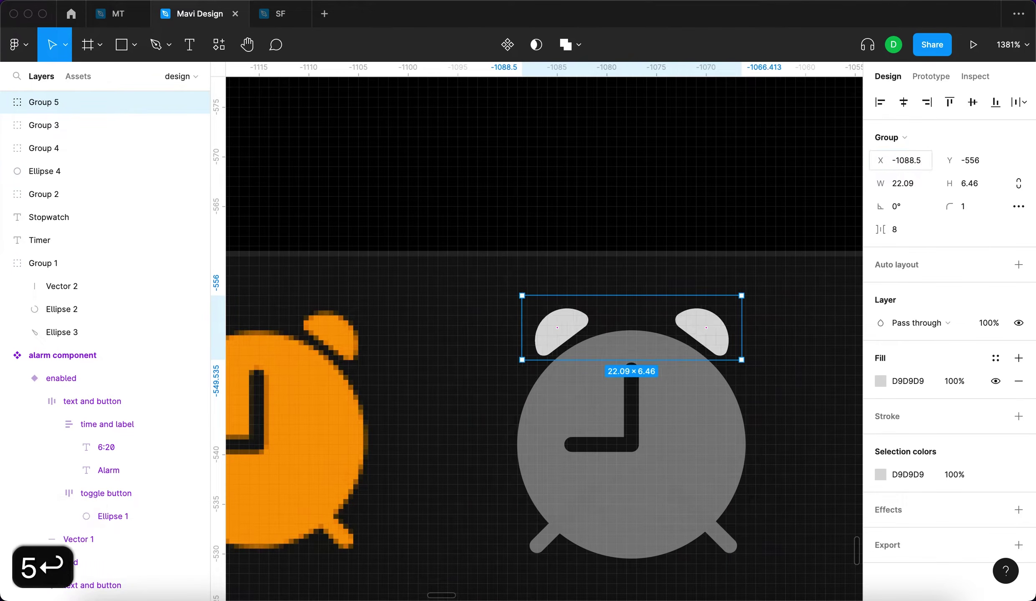
# Recolour the bell group with the dial's grey 7D7D7D, sampled from the dial.
pyautogui.click(653, 309)
pyautogui.click(486, 340)
pyautogui.scroll(-5, 629, 328)
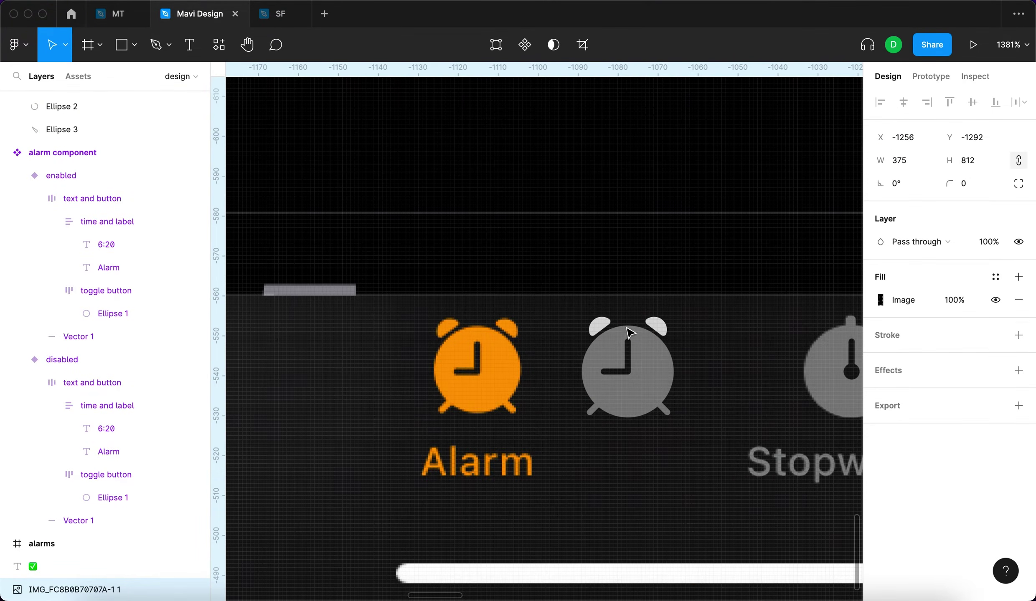
pyautogui.click(664, 334)
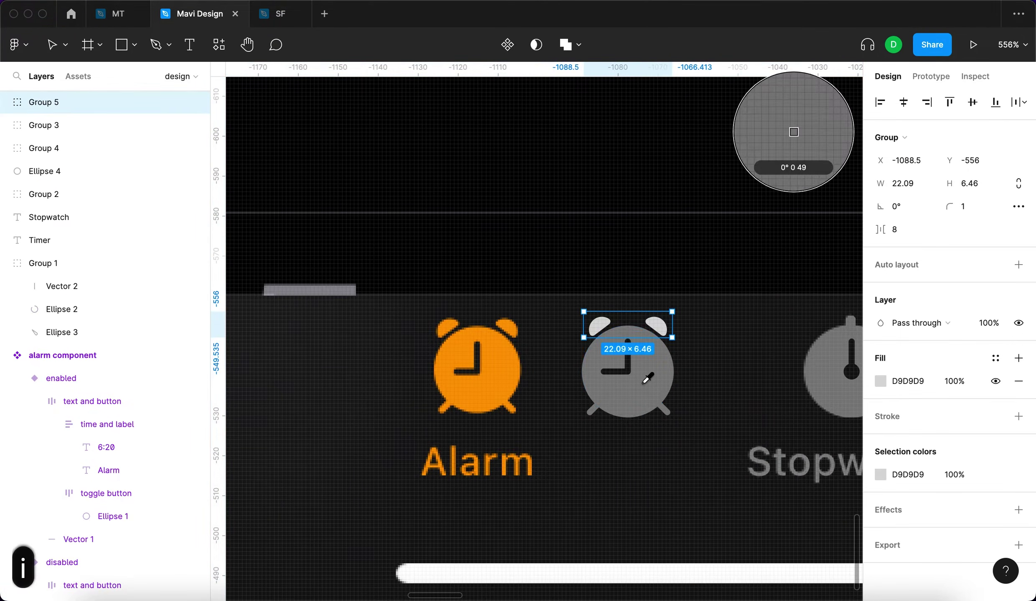
# Group the bells, dial, hands and feet into one icon and move it to X -1081, Y -550.
pyautogui.keyDown('shift'); pyautogui.click(628, 368); pyautogui.keyUp('shift')
pyautogui.keyDown('shift'); pyautogui.click(645, 390); pyautogui.keyUp('shift')
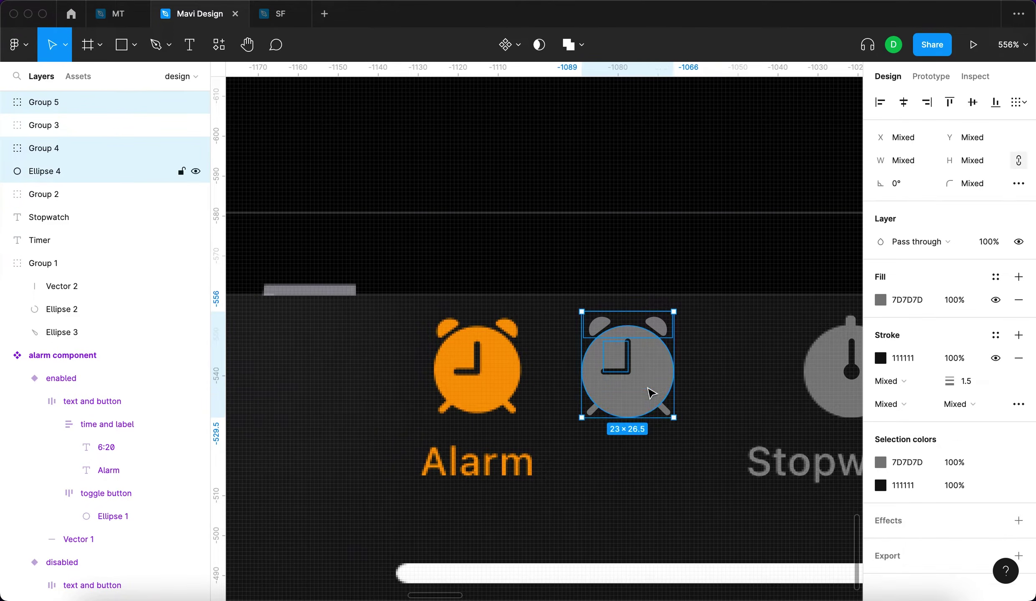
pyautogui.keyDown('shift'); pyautogui.click(582, 423); pyautogui.keyUp('shift')
pyautogui.scroll(5, 582, 424)
pyautogui.press('super+g')
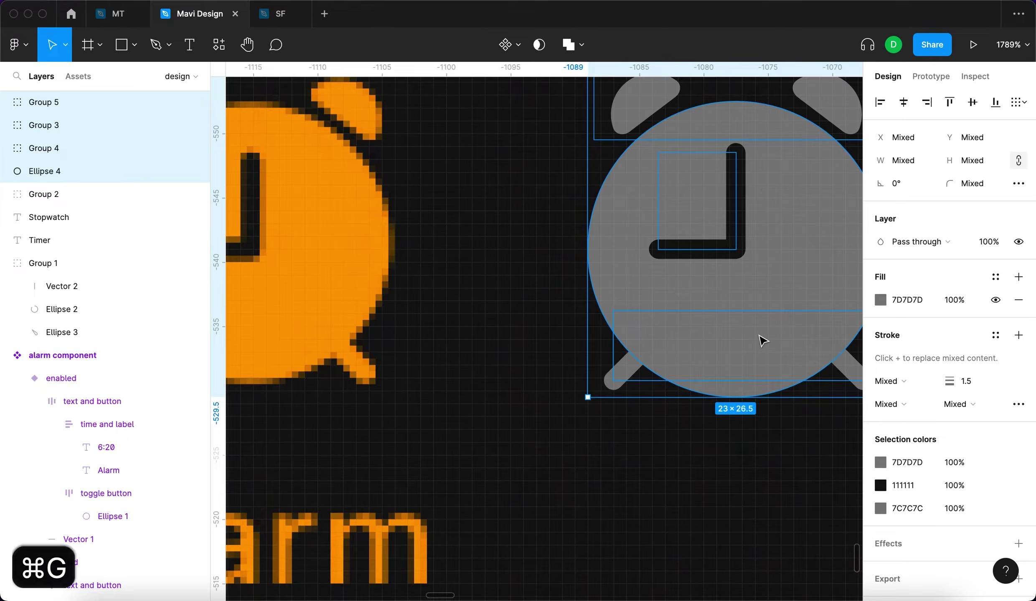
pyautogui.scroll(-5, 765, 335)
pyautogui.moveTo(798, 368); pyautogui.dragTo(800, 359)
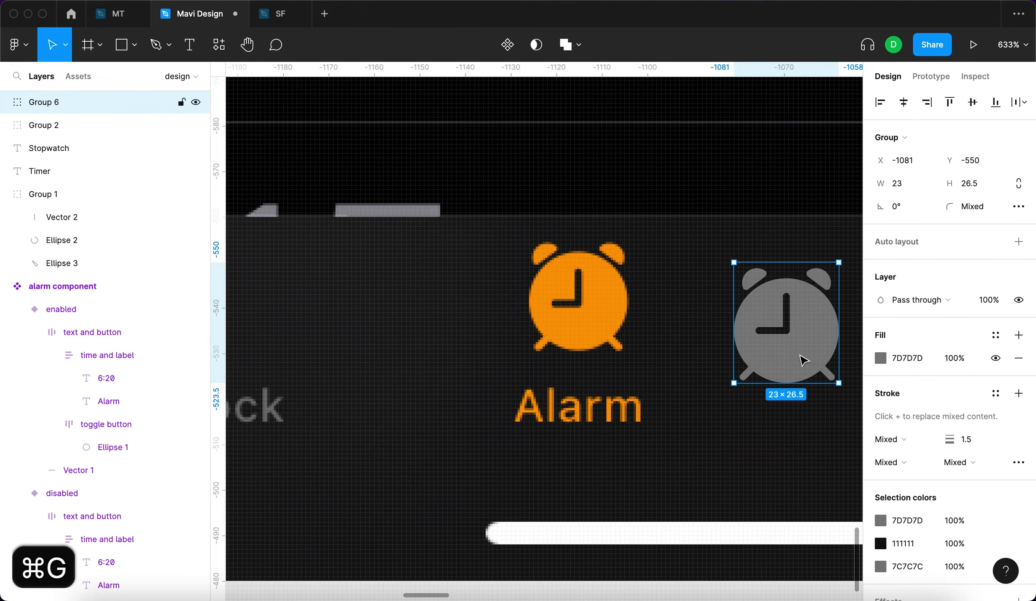
# Undo the last move of the alarm clock icon and recolour its grey parts with orange FEA00A sampled from the original icon.
pyautogui.press('super+z')
pyautogui.scroll(-2, 908, 451)
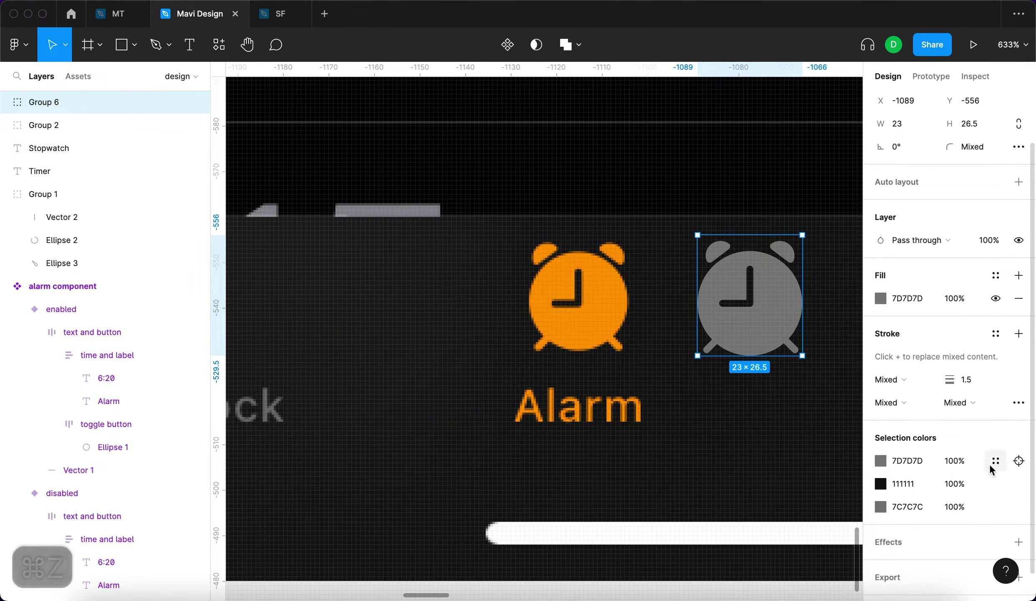
pyautogui.click(880, 462)
pyautogui.click(710, 441)
pyautogui.click(599, 309)
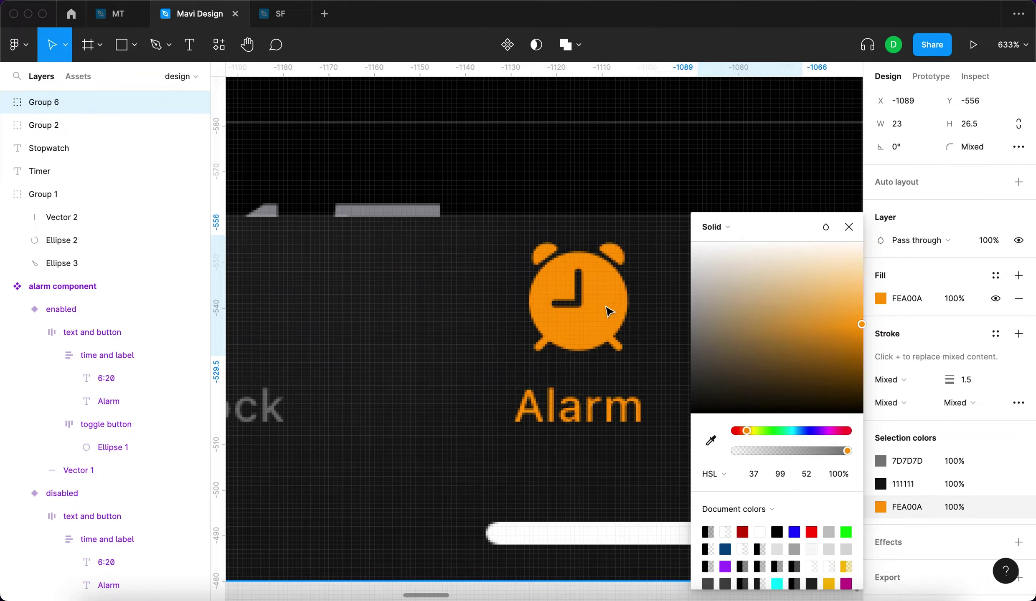
pyautogui.click(855, 228)
pyautogui.click(792, 400)
# Enlarge the icon's bell group evenly about its centre to 23.09 × 6.76 so it spans the dial's width.
pyautogui.hscroll(4, 792, 400)
pyautogui.scroll(-8, 741, 386)
pyautogui.scroll(3, 659, 330)
pyautogui.scroll(3, 735, 398)
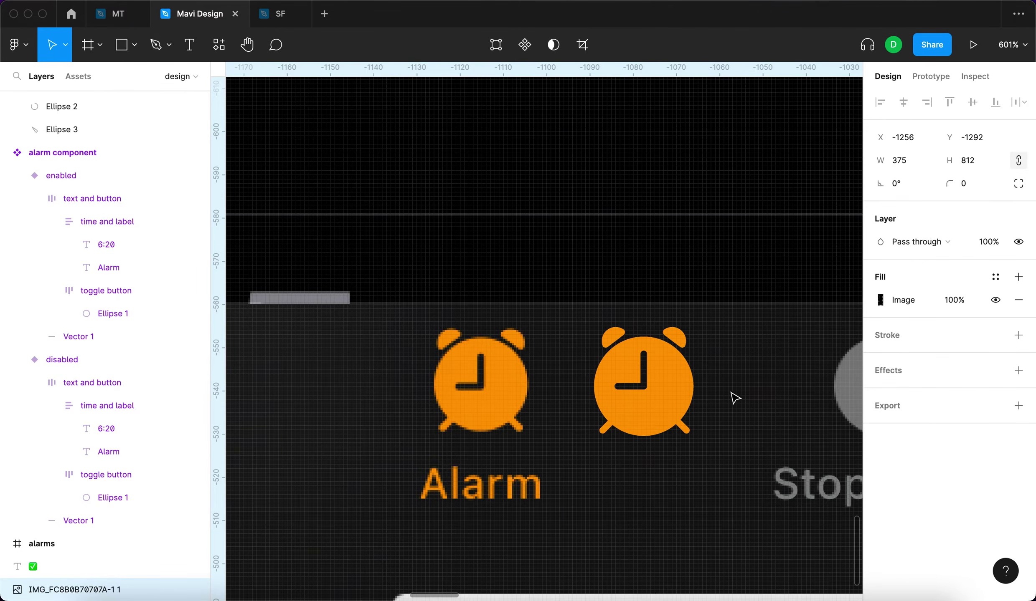
pyautogui.scroll(3, 683, 342)
pyautogui.click(682, 342)
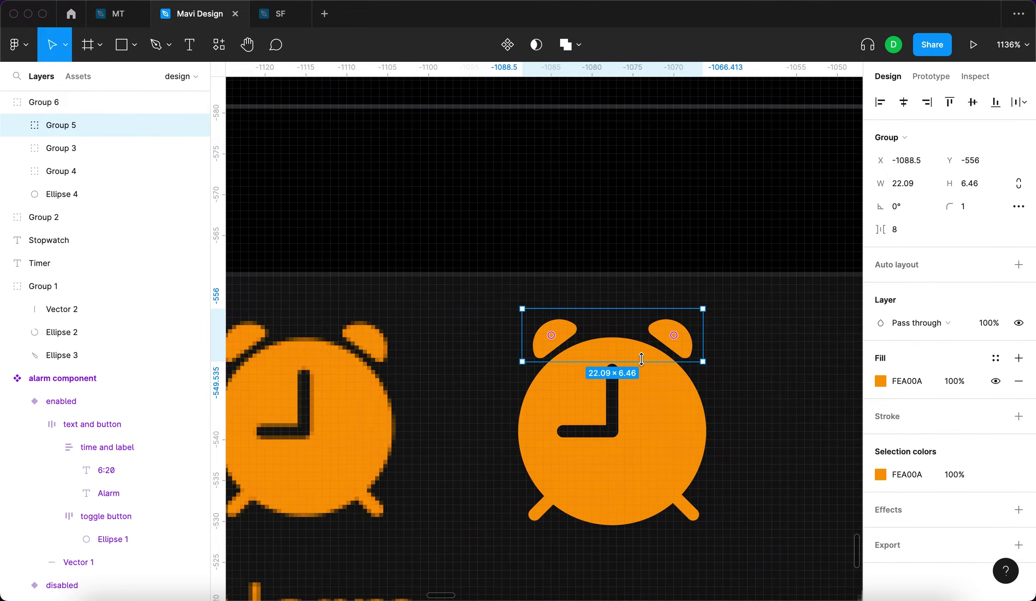
pyautogui.hscroll(-3, 511, 397)
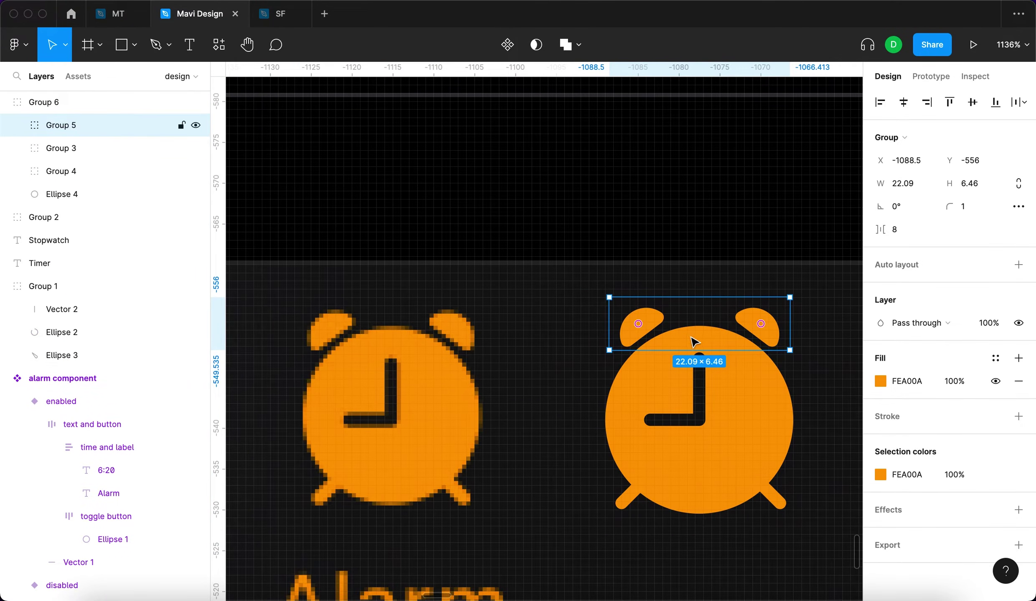
pyautogui.press('Down')
pyautogui.press('Up')
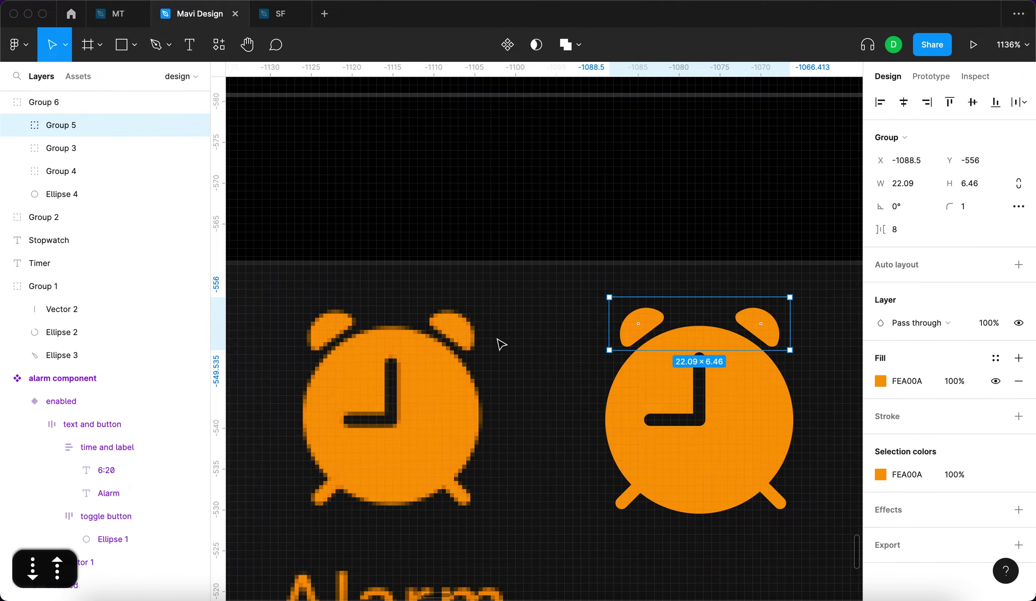
pyautogui.scroll(3, 681, 344)
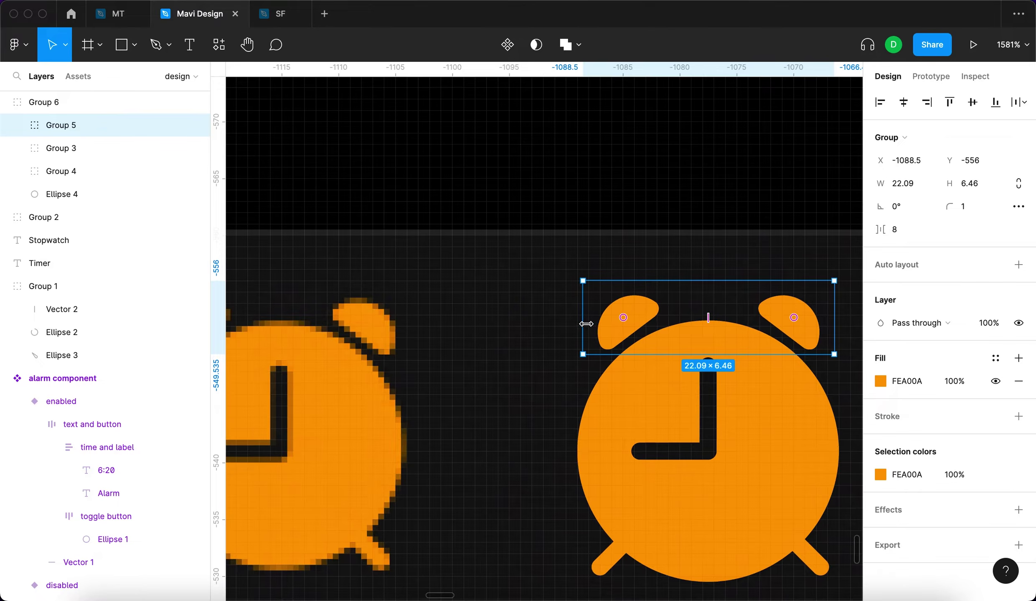
pyautogui.moveTo(586, 324); pyautogui.dragTo(580, 326)
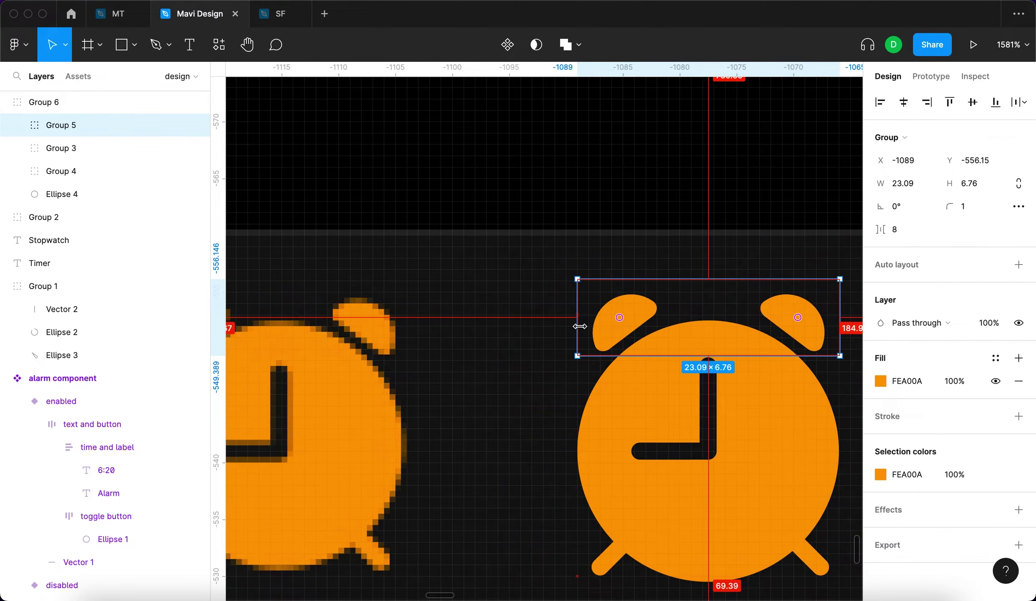
# Move the whole alarm clock icon closer to the original one, to X -1095, Y -557.
pyautogui.scroll(-5, 706, 326)
pyautogui.click(786, 434)
pyautogui.moveTo(727, 378); pyautogui.dragTo(707, 393)
pyautogui.scroll(-2, 781, 456)
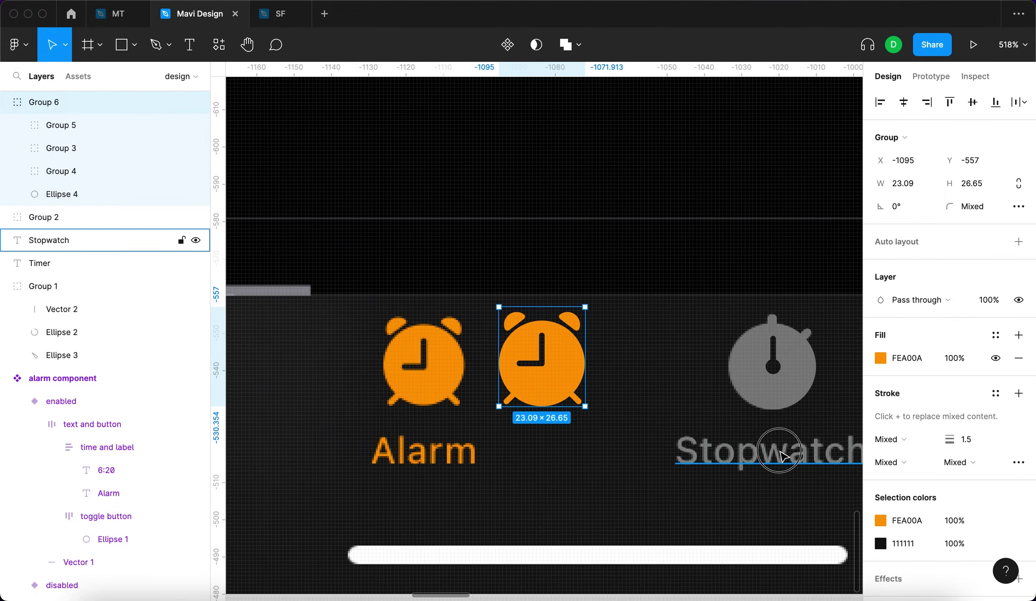
# Place an "Alarm" label, copied from the Stopwatch label and coloured FEA00A, over the original Alarm label at X -1130, Y -525.
pyautogui.click(781, 455)
pyautogui.moveTo(780, 455); pyautogui.dragTo(504, 485)
pyautogui.doubleClick(509, 454)
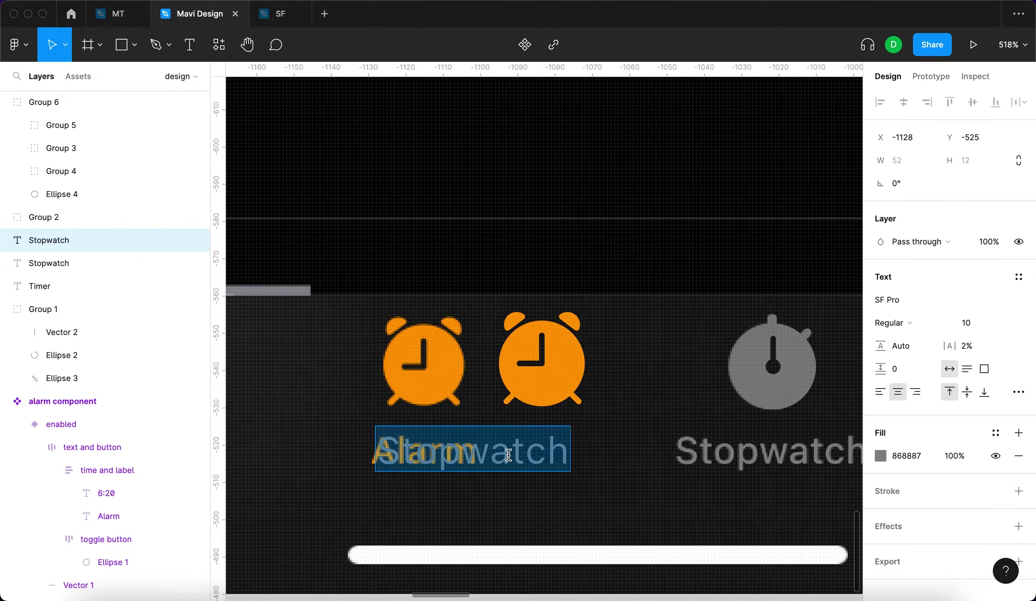
pyautogui.write('Alarm')
pyautogui.press('Escape')
pyautogui.scroll(4, 423, 326)
pyautogui.moveTo(478, 468); pyautogui.dragTo(443, 468)
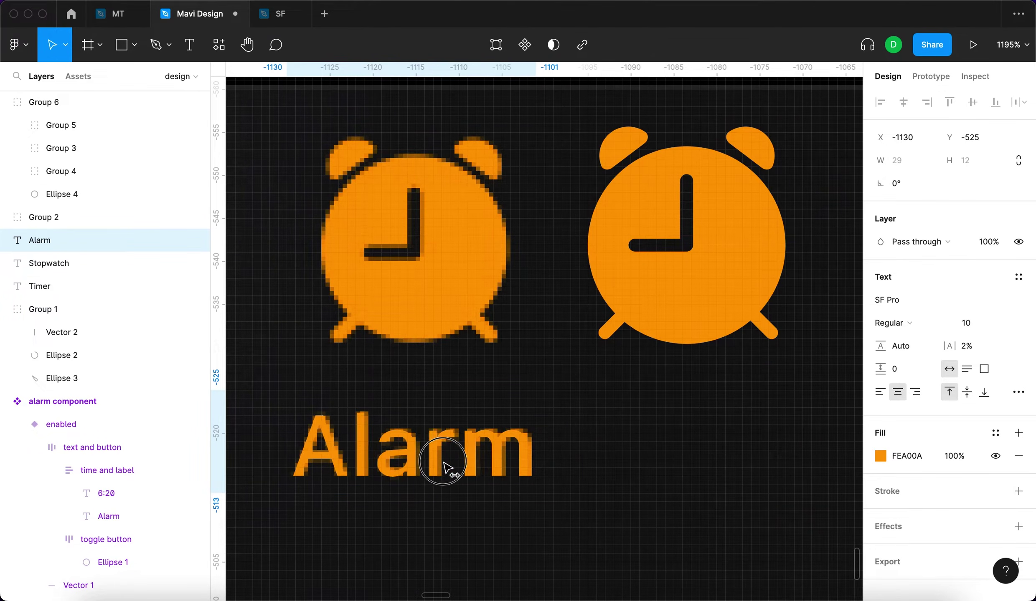
# Move the alarm clock icon onto the original one above the Alarm label, at X -1127, Y -556.
pyautogui.click(652, 236)
pyautogui.scroll(-5, 653, 242)
pyautogui.moveTo(656, 249); pyautogui.dragTo(541, 253)
pyautogui.scroll(4, 540, 253)
pyautogui.hscroll(-3, 495, 216)
pyautogui.scroll(-5, 494, 216)
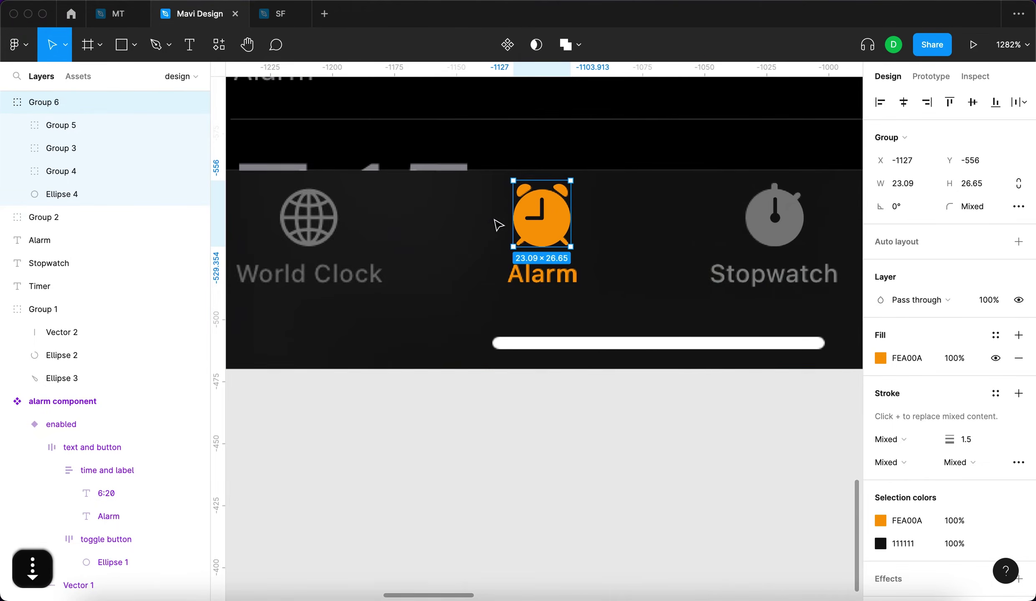
pyautogui.scroll(-10, 498, 221)
pyautogui.click(592, 409)
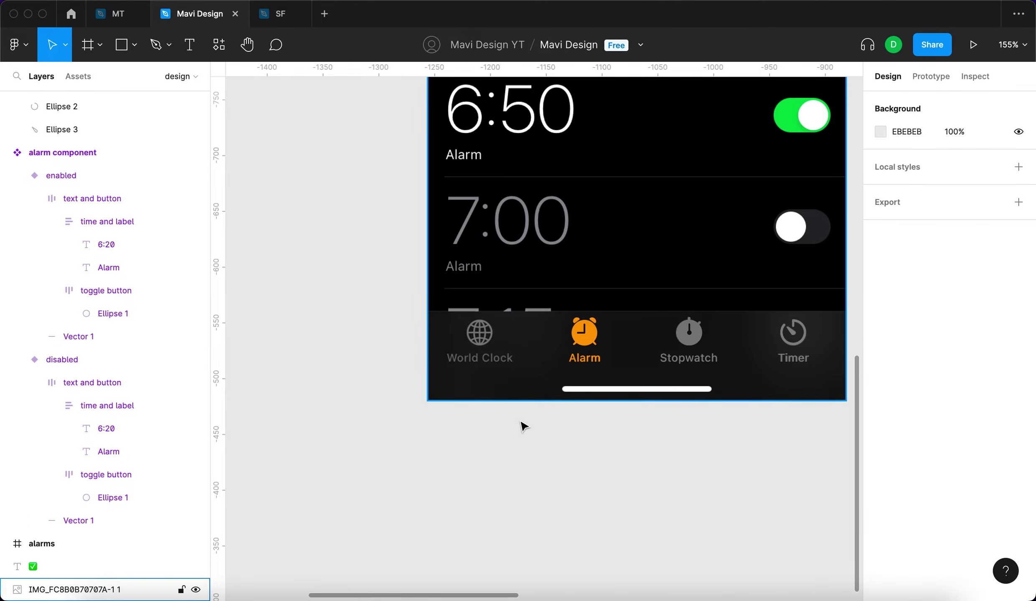
# Draw a 22 × 22 circle beside the World Clock globe at X -1193, Y -552, with a stroke and no fill.
pyautogui.scroll(10, 480, 342)
pyautogui.hscroll(-2, 481, 343)
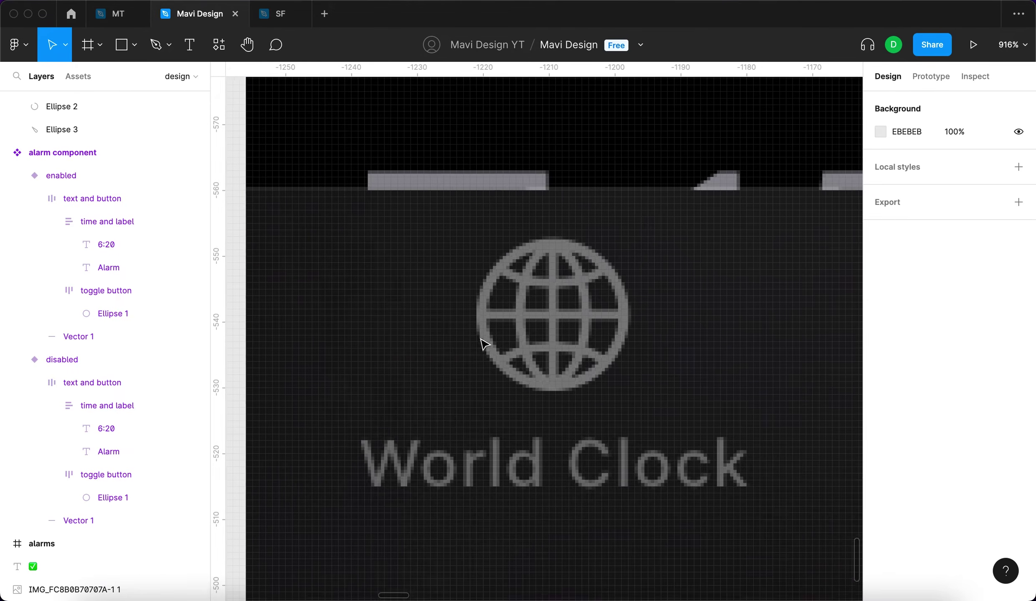
pyautogui.hscroll(2, 366, 348)
pyautogui.press('o')
pyautogui.moveTo(595, 245)
pyautogui.mouseDown()
pyautogui.moveTo(694, 375)
pyautogui.moveTo(738, 389)
pyautogui.mouseUp()
pyautogui.click(1018, 335)
pyautogui.click(1018, 300)
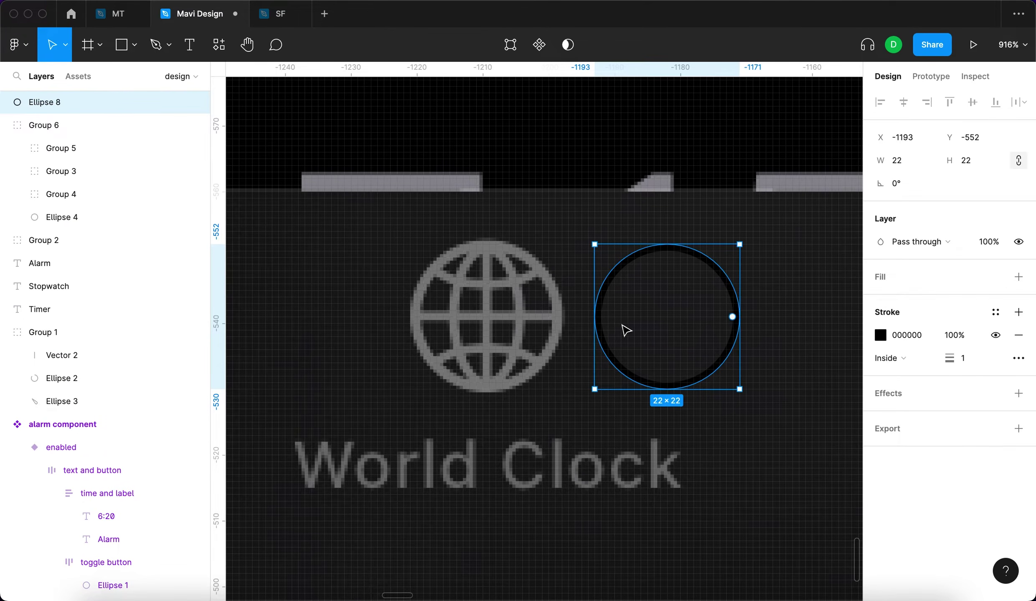
# Give the circle a centred stroke of width 2 in the globe's grey 818181, sampled from the screenshot.
pyautogui.press('i')
pyautogui.click(478, 245)
pyautogui.click(889, 358)
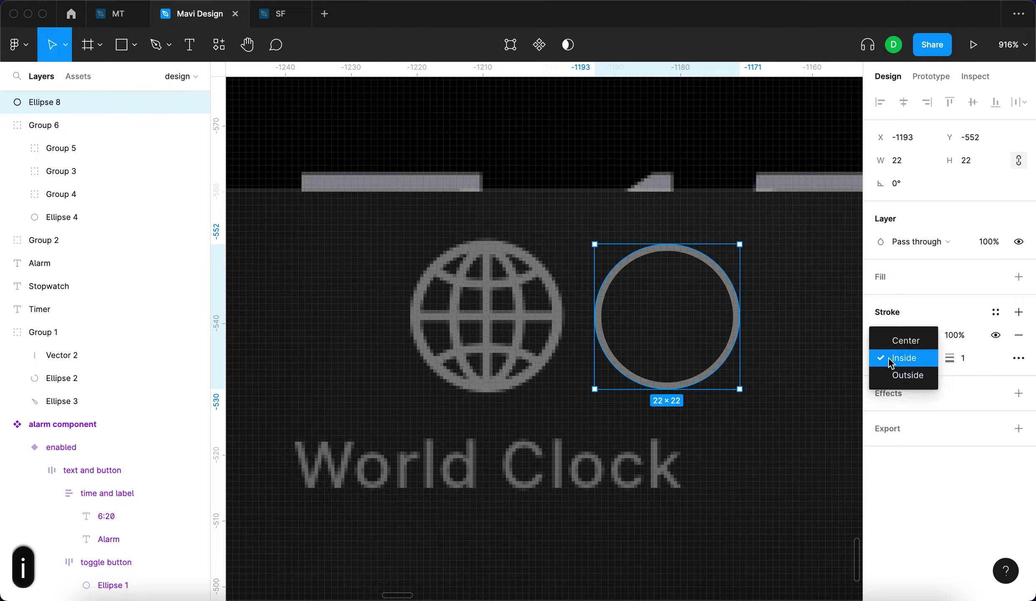
pyautogui.click(889, 338)
pyautogui.click(940, 359)
pyautogui.press('Up')
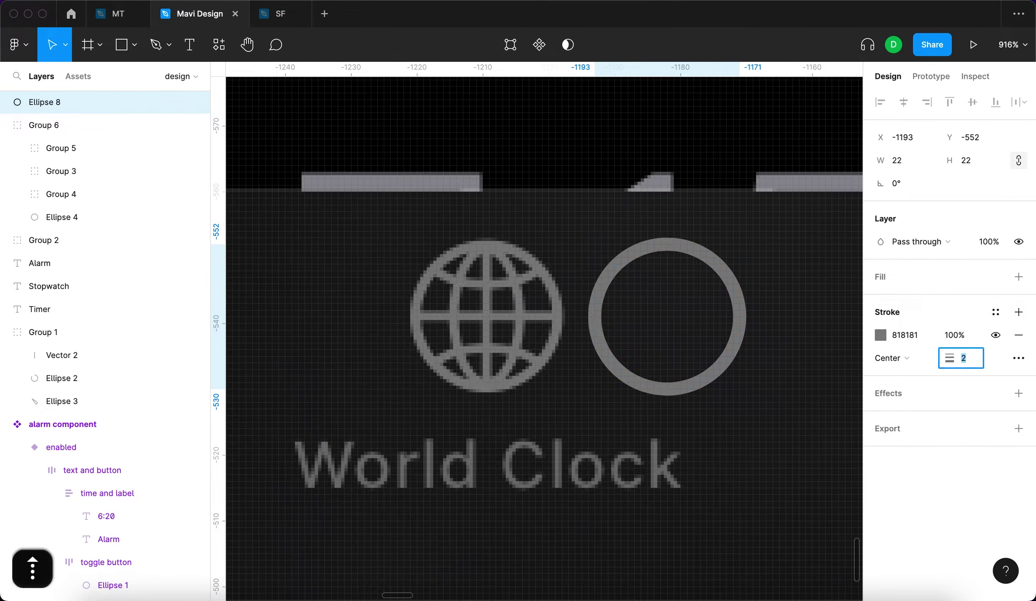
pyautogui.press('Return')
# Set the circle's stroke width to 1.5 and reposition it beside the globe at X -1195, Y -552.
pyautogui.moveTo(661, 327); pyautogui.dragTo(686, 327)
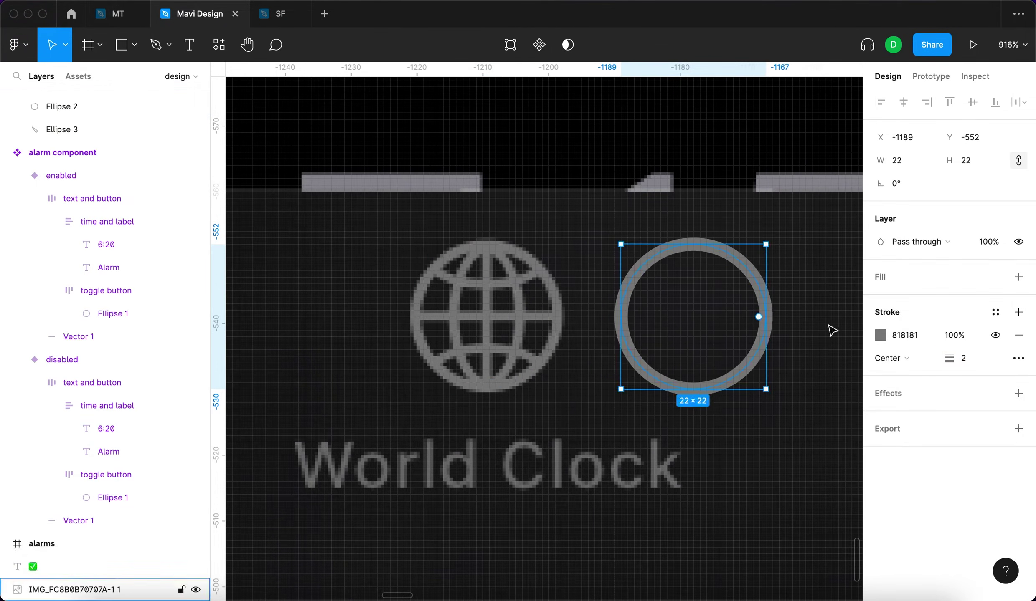
pyautogui.write('1.5')
pyautogui.press('Return')
pyautogui.moveTo(698, 321)
pyautogui.mouseDown()
pyautogui.moveTo(546, 324)
pyautogui.moveTo(661, 317)
pyautogui.mouseUp()
# Try resizing the circle to 21 × 21 and undo the change.
pyautogui.click(908, 165)
pyautogui.write('21')
pyautogui.press('Return')
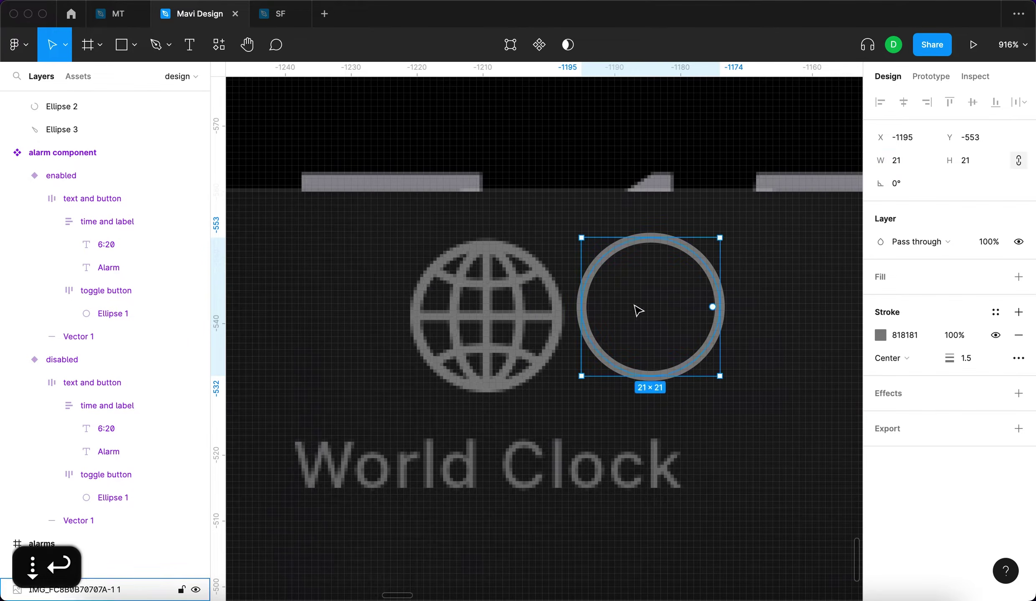
pyautogui.click(640, 316)
pyautogui.click(629, 316)
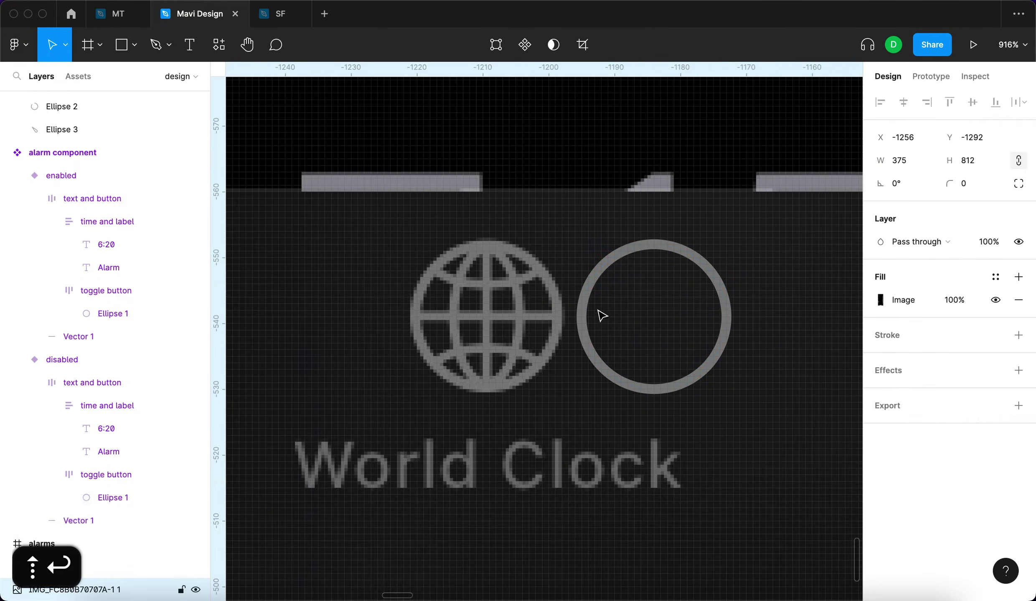
pyautogui.press('super+z')
pyautogui.hotkey('shift', 'Return')
pyautogui.press('Escape')
# Draw a horizontal line across the circle's centre at Y -541 and recolour it with the circle's grey.
pyautogui.scroll(2, 491, 275)
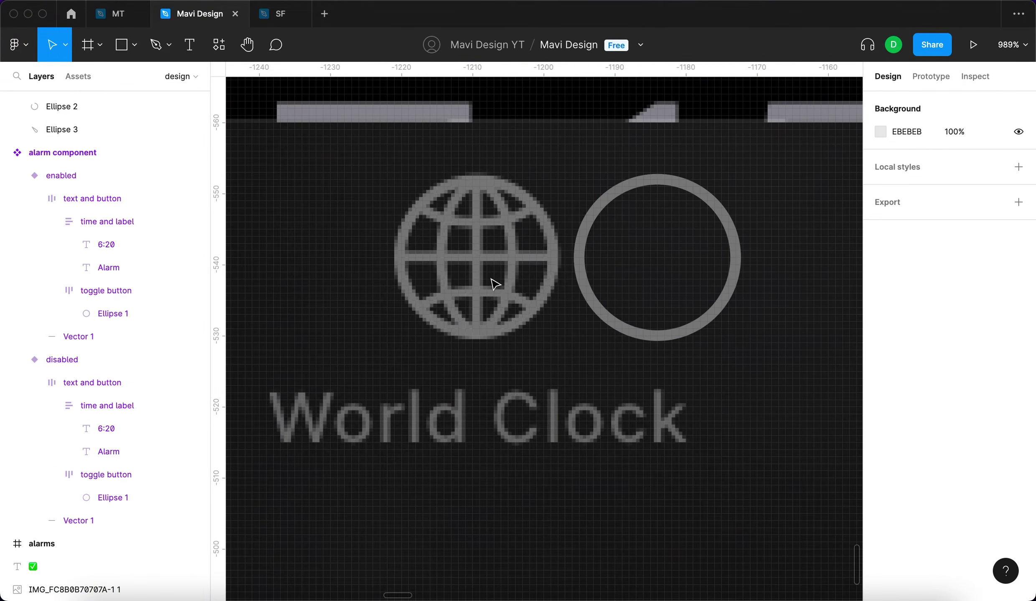
pyautogui.press('p')
pyautogui.click(713, 264)
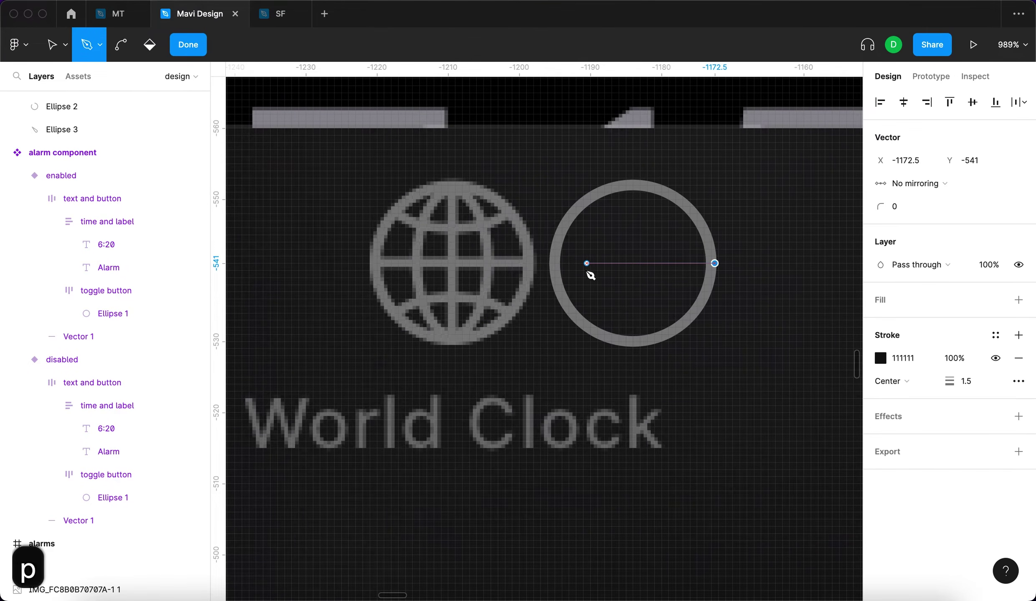
pyautogui.click(554, 263)
pyautogui.press('Return')
pyautogui.press('i')
pyautogui.click(573, 213)
pyautogui.click(890, 381)
pyautogui.click(904, 268)
pyautogui.click(819, 341)
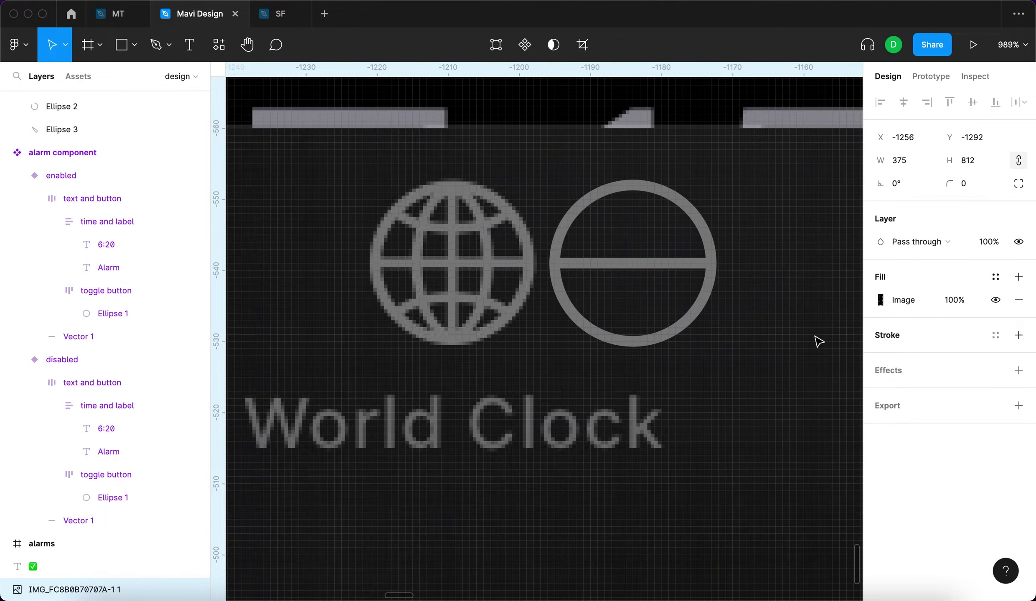
# Duplicate the circle and narrow the copy about its centre to a 10 × 22 vertical ellipse.
pyautogui.scroll(-5, 609, 323)
pyautogui.scroll(5, 610, 305)
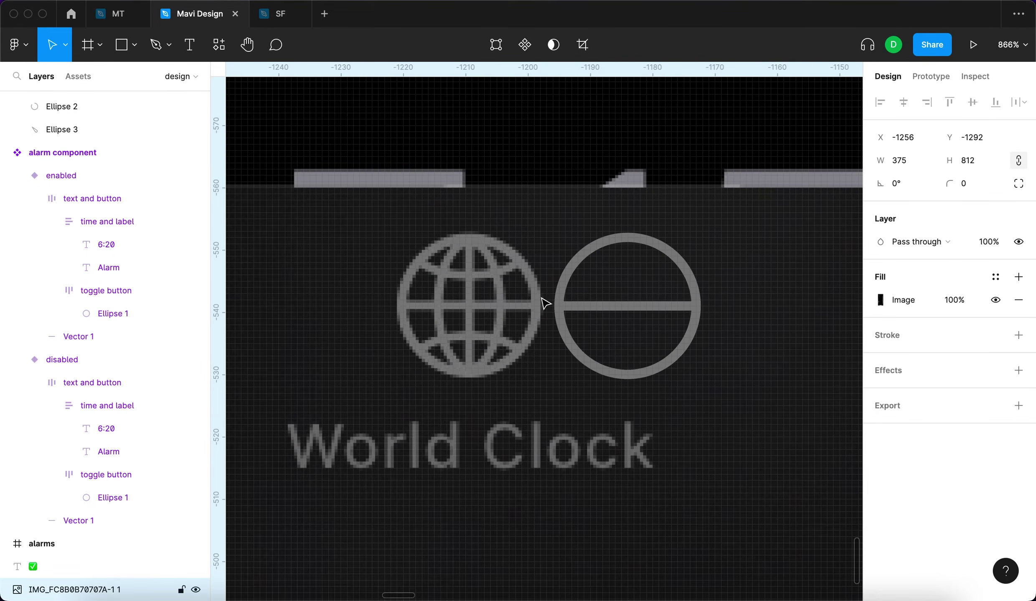
pyautogui.click(664, 250)
pyautogui.press('super+d')
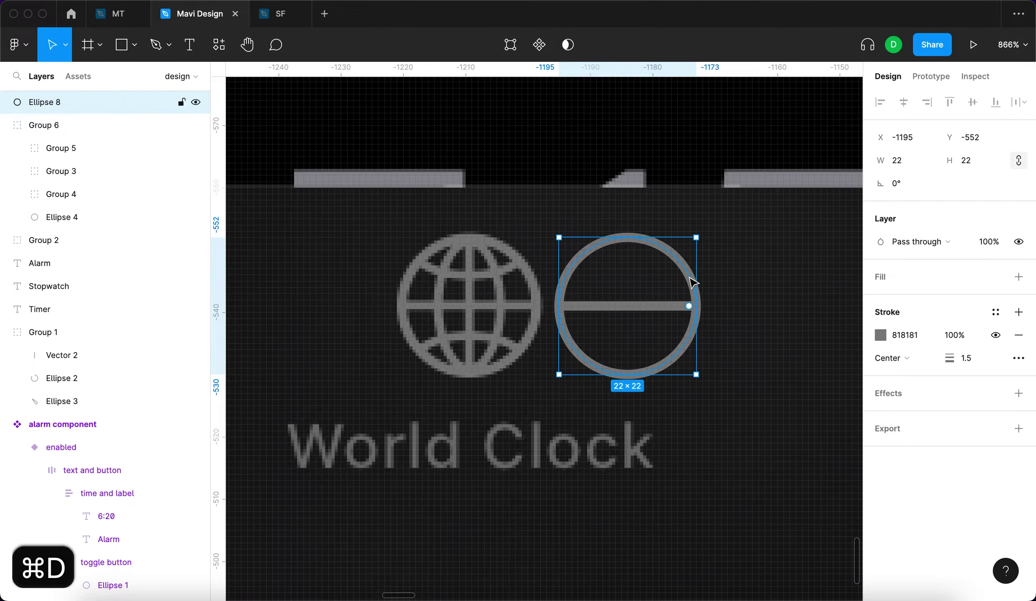
pyautogui.moveTo(689, 283); pyautogui.dragTo(662, 293)
pyautogui.click(777, 301)
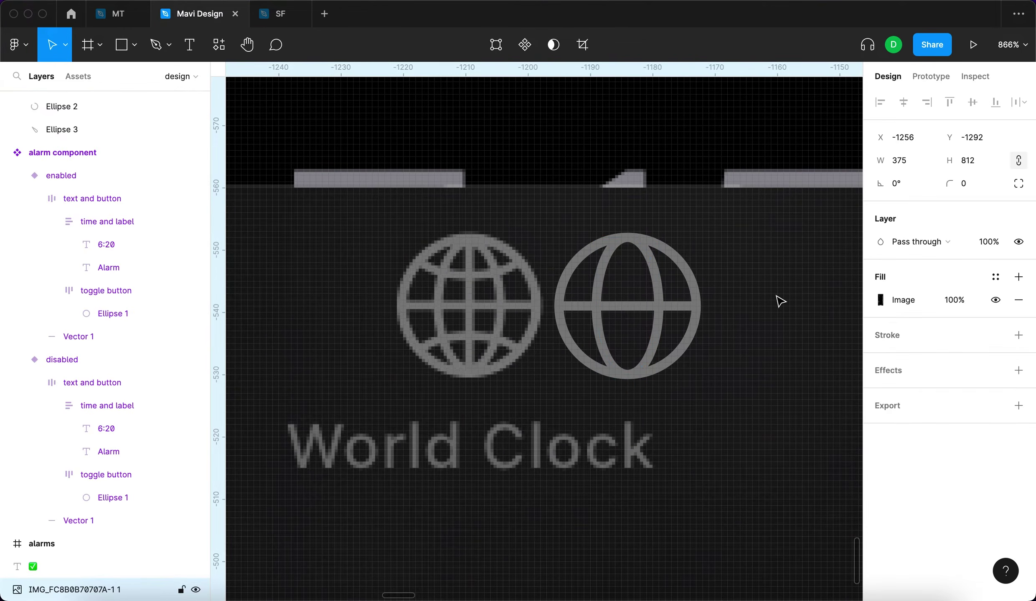
# Duplicate the narrow ellipse, rotate the copy 90° and place it over the globe's upper edge at X -1195, Y -546.
pyautogui.scroll(-5, 776, 302)
pyautogui.press('Escape')
pyautogui.scroll(3, 749, 311)
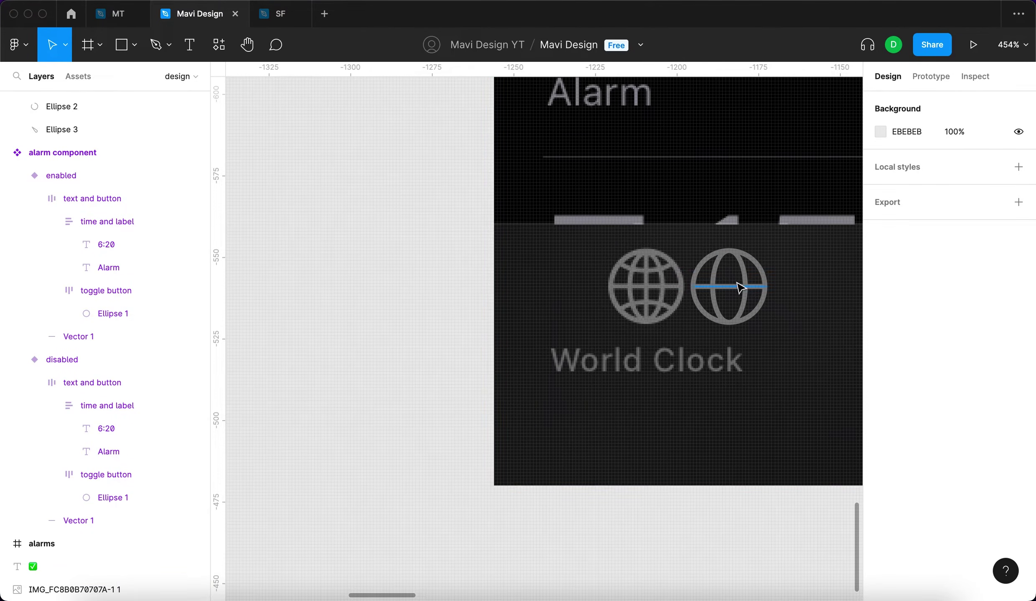
pyautogui.click(728, 285)
pyautogui.click(629, 263)
pyautogui.scroll(3, 629, 262)
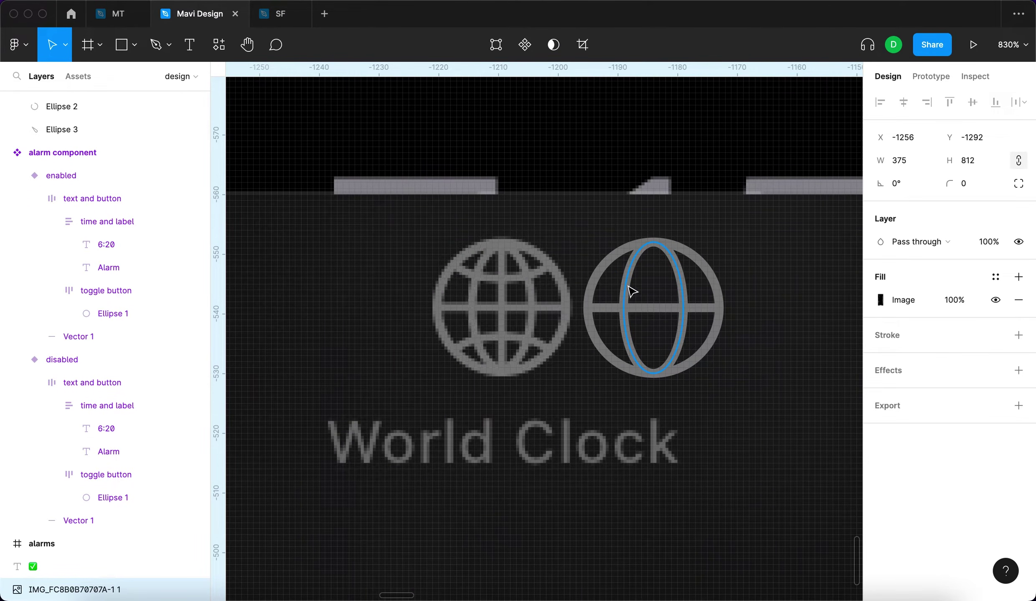
pyautogui.click(678, 286)
pyautogui.press('super+d')
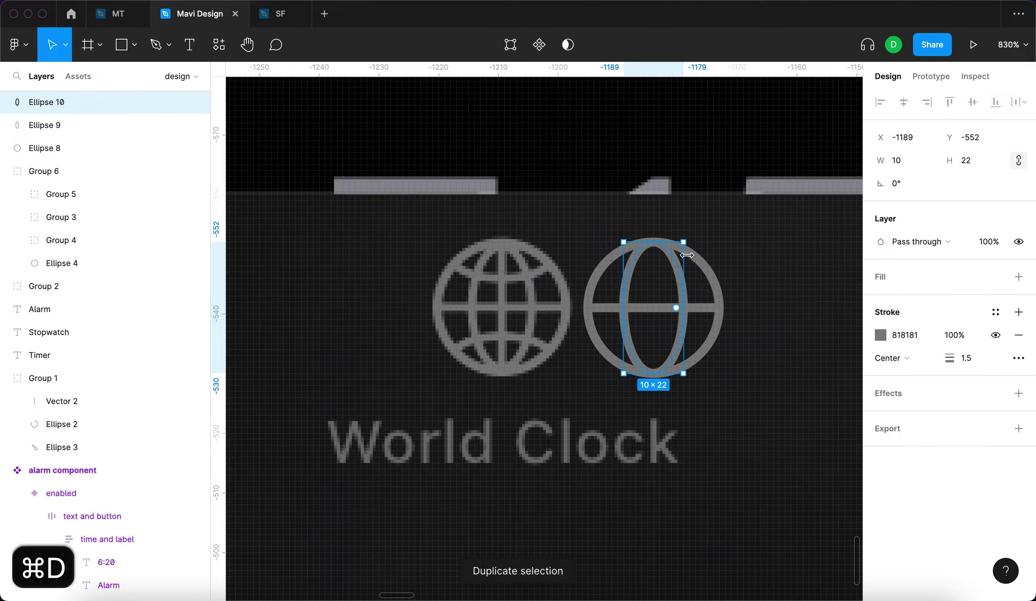
pyautogui.moveTo(696, 239); pyautogui.dragTo(587, 278)
pyautogui.press('super+z')
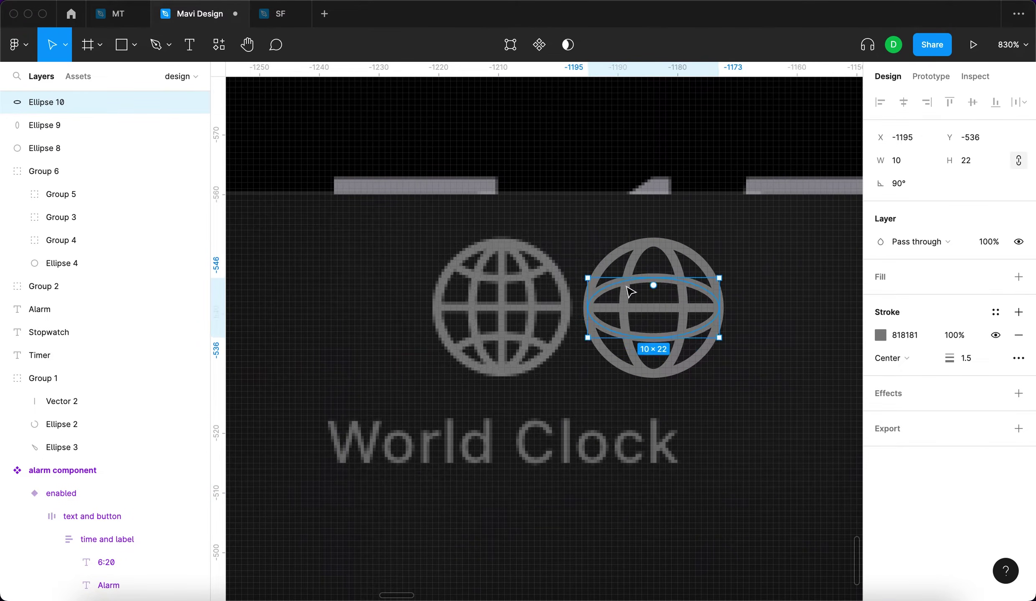
pyautogui.moveTo(642, 296); pyautogui.dragTo(655, 242)
pyautogui.scroll(5, 692, 268)
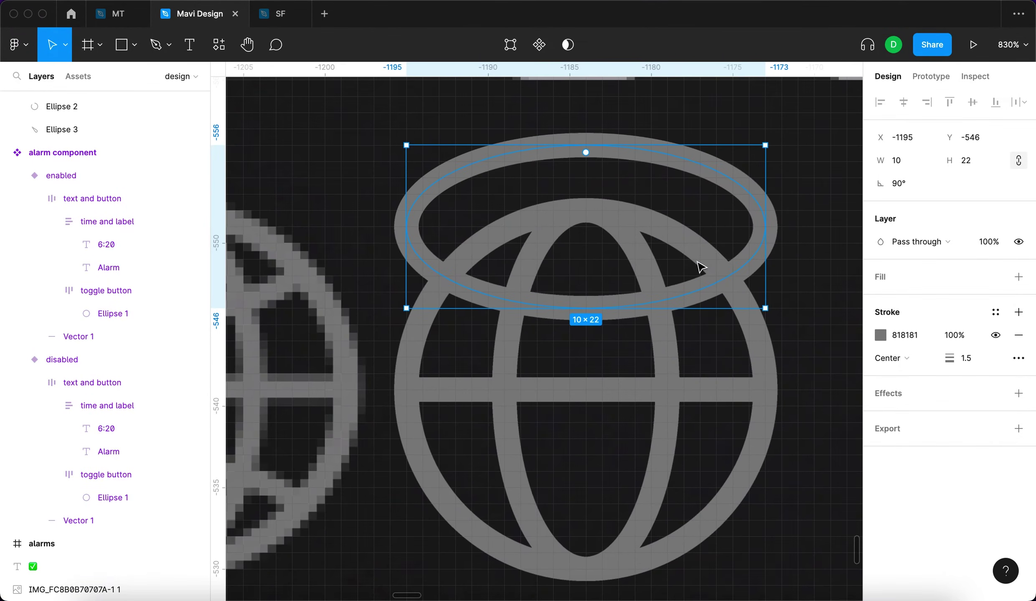
# Add two anchor points to the flattened ellipse where it crosses the circle's outline on either side.
pyautogui.press('p')
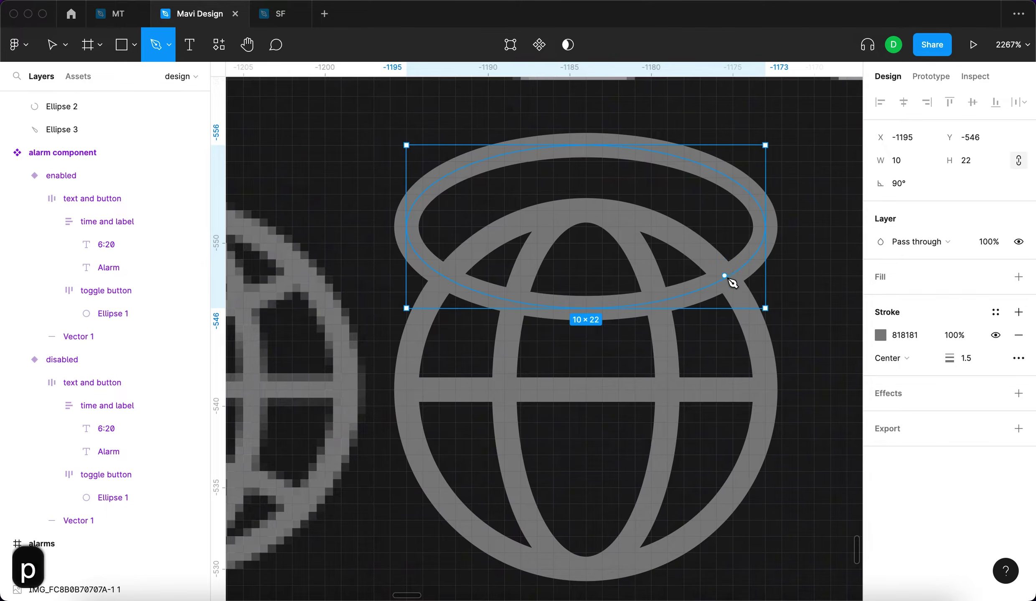
pyautogui.press('Return')
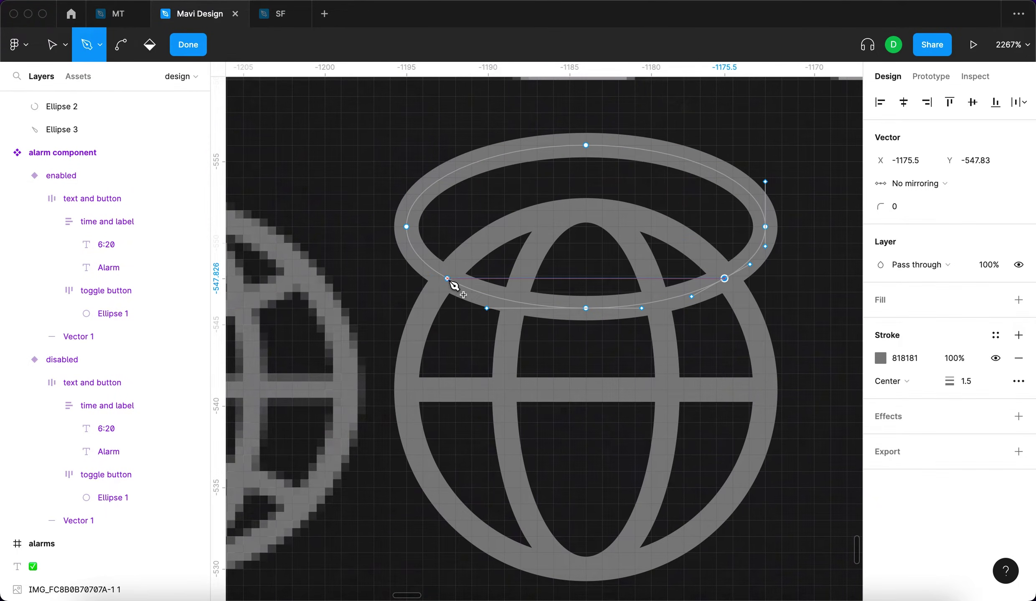
pyautogui.press('Return')
pyautogui.press('Return')
pyautogui.click(87, 53)
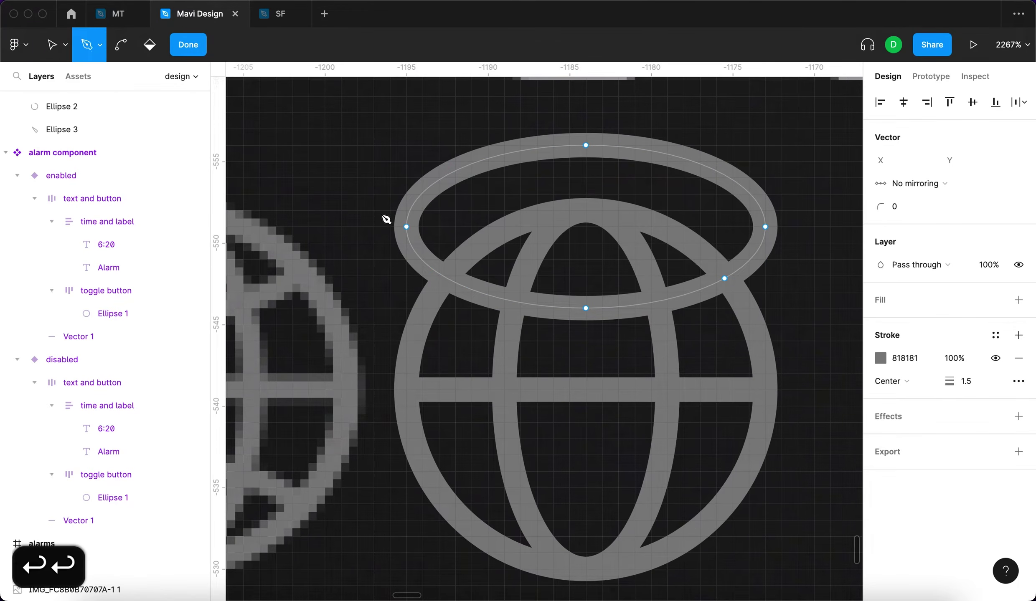
pyautogui.press('Return')
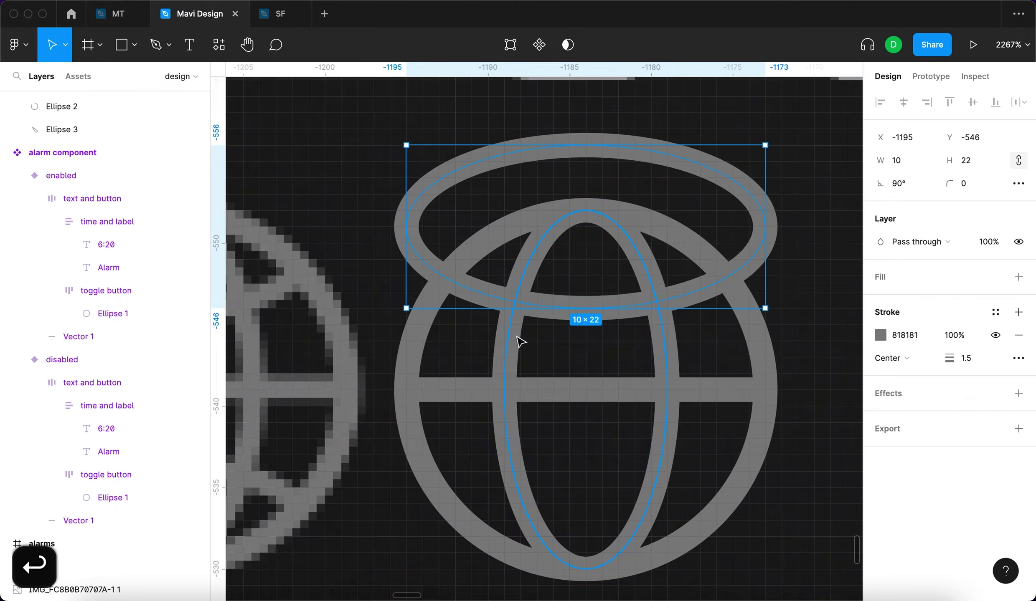
# Delete the flattened ellipse's upper and two side anchor points, keeping only the arc inside the globe.
pyautogui.press('Return')
pyautogui.click(764, 227)
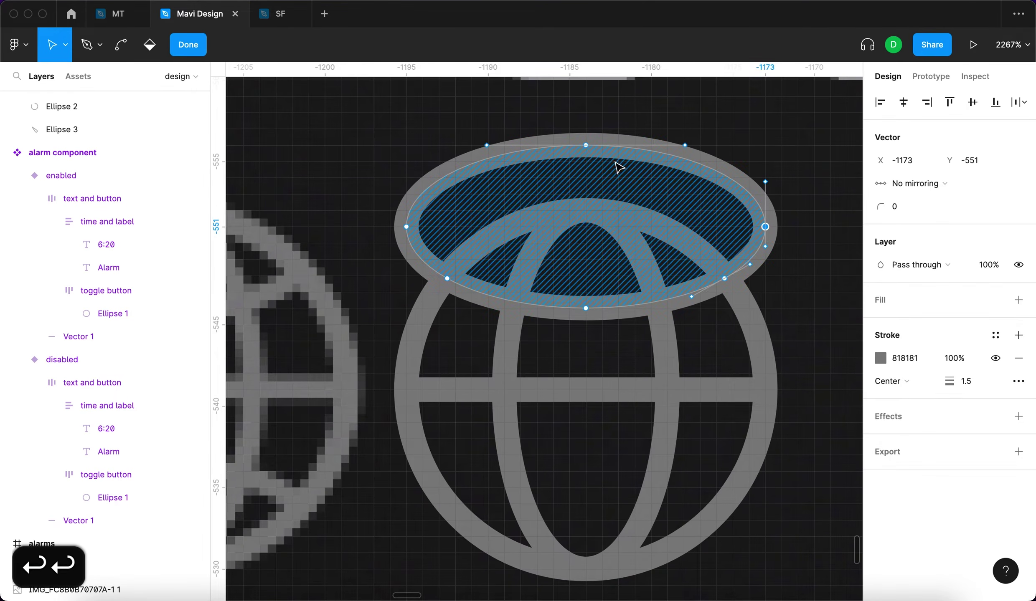
pyautogui.keyDown('shift'); pyautogui.click(586, 145); pyautogui.keyUp('shift')
pyautogui.press('BackSpace')
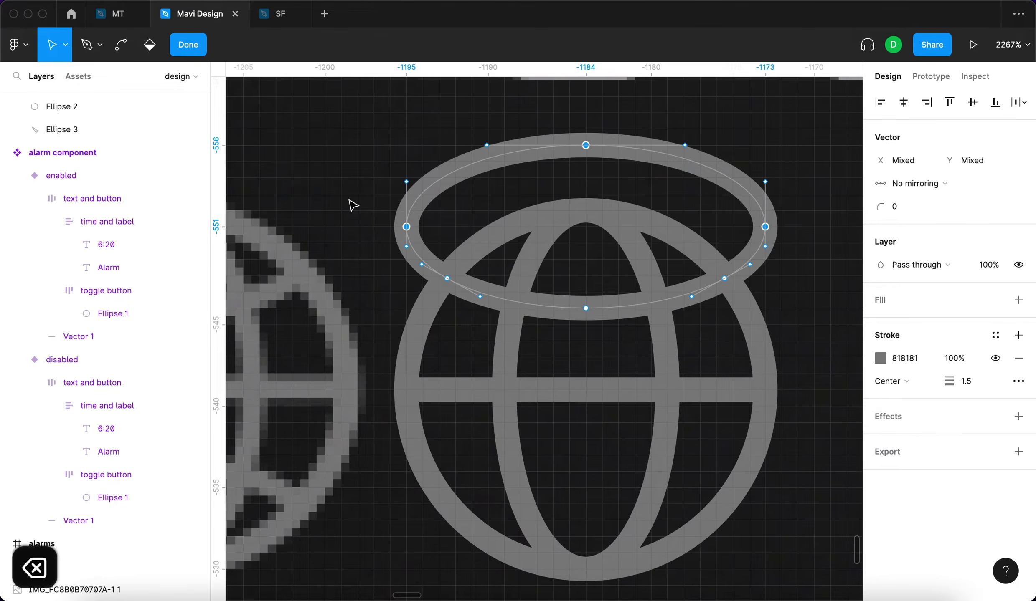
pyautogui.press('Return')
# Duplicate the arc, flip the copy vertically and place it in the globe's lower half at Y -536.
pyautogui.scroll(-5, 473, 279)
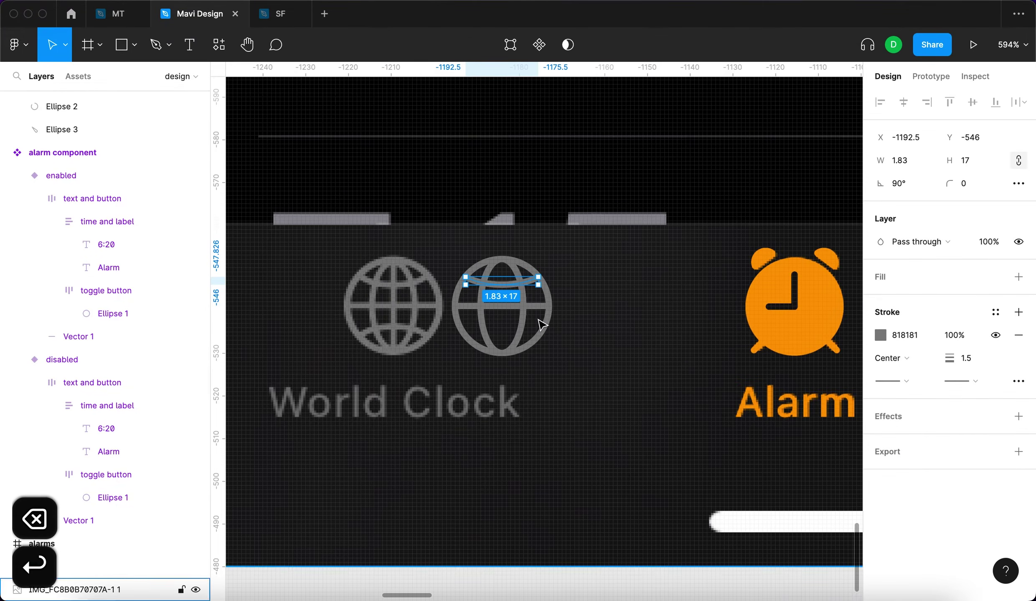
pyautogui.press('super+d')
pyautogui.moveTo(495, 284); pyautogui.dragTo(495, 324)
pyautogui.hotkey('shift', 'v')
pyautogui.scroll(5, 483, 337)
pyautogui.scroll(-2, 483, 337)
pyautogui.press('Down')
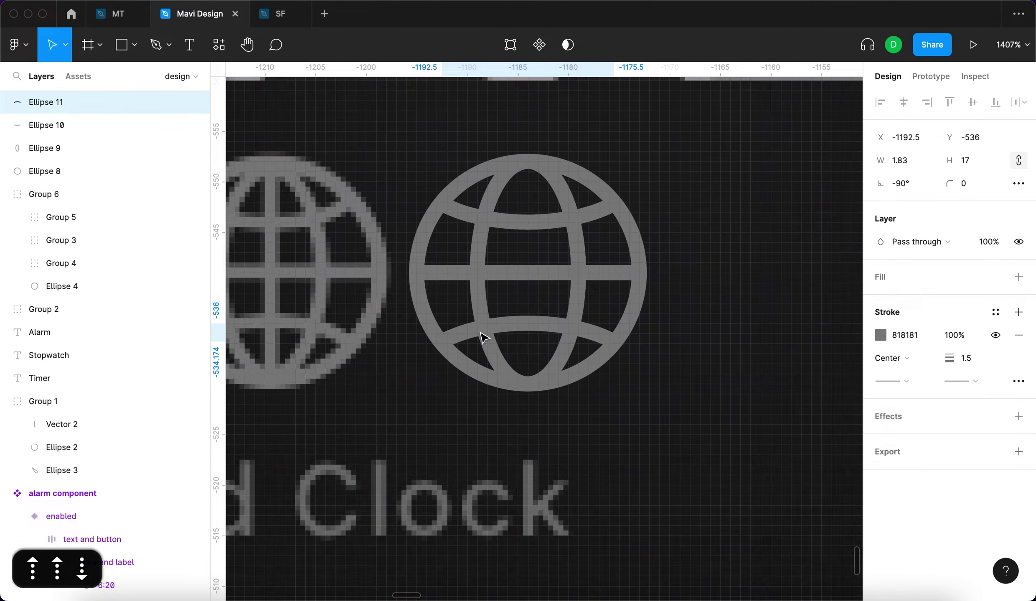
# Duplicate the globe's horizontal centre line and rotate the copy 90° into a vertical line through the globe.
pyautogui.scroll(-5, 524, 339)
pyautogui.click(615, 396)
pyautogui.hscroll(-2, 616, 395)
pyautogui.press('l')
pyautogui.moveTo(522, 298); pyautogui.dragTo(626, 297)
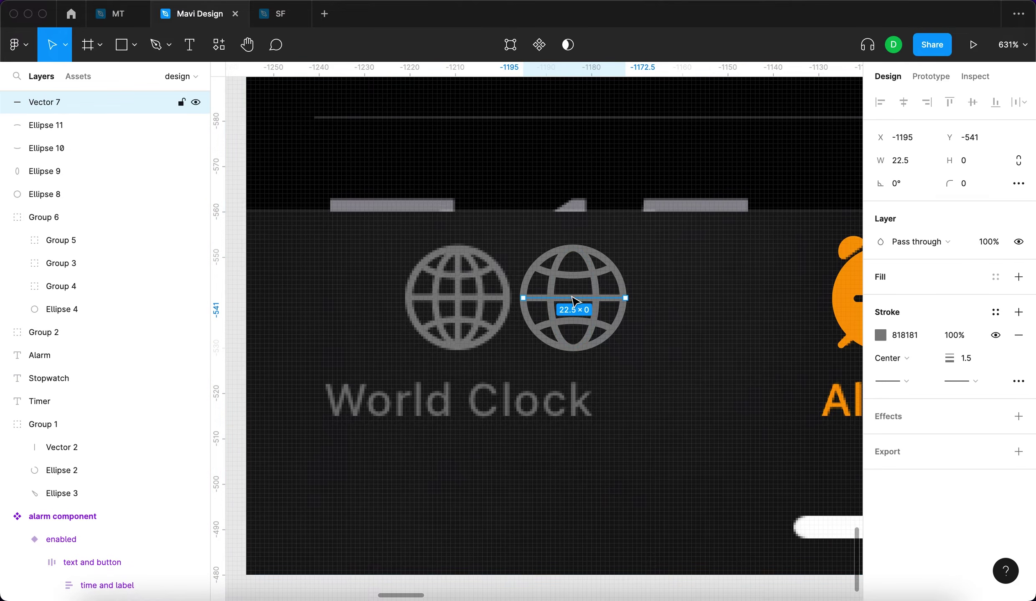
pyautogui.press('super+d')
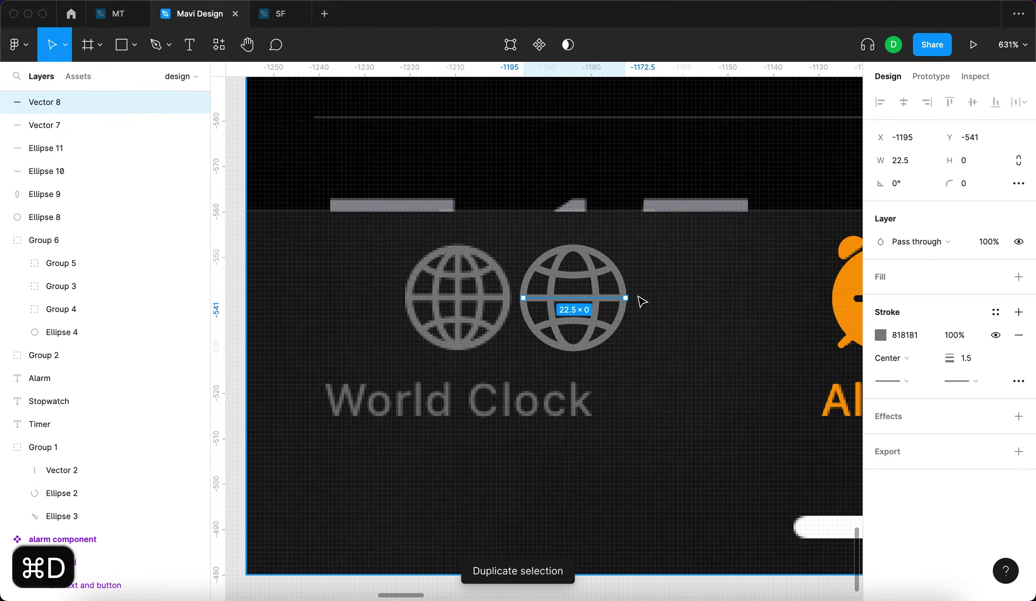
pyautogui.moveTo(636, 293); pyautogui.dragTo(555, 233)
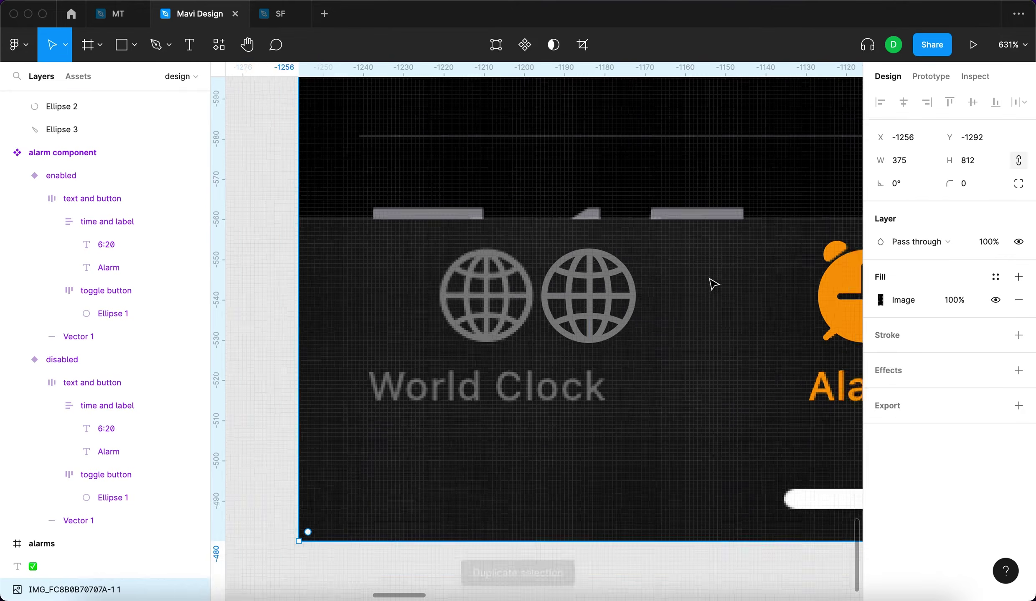
pyautogui.press('Escape')
pyautogui.scroll(-5, 713, 284)
pyautogui.scroll(5, 673, 314)
pyautogui.scroll(5, 693, 263)
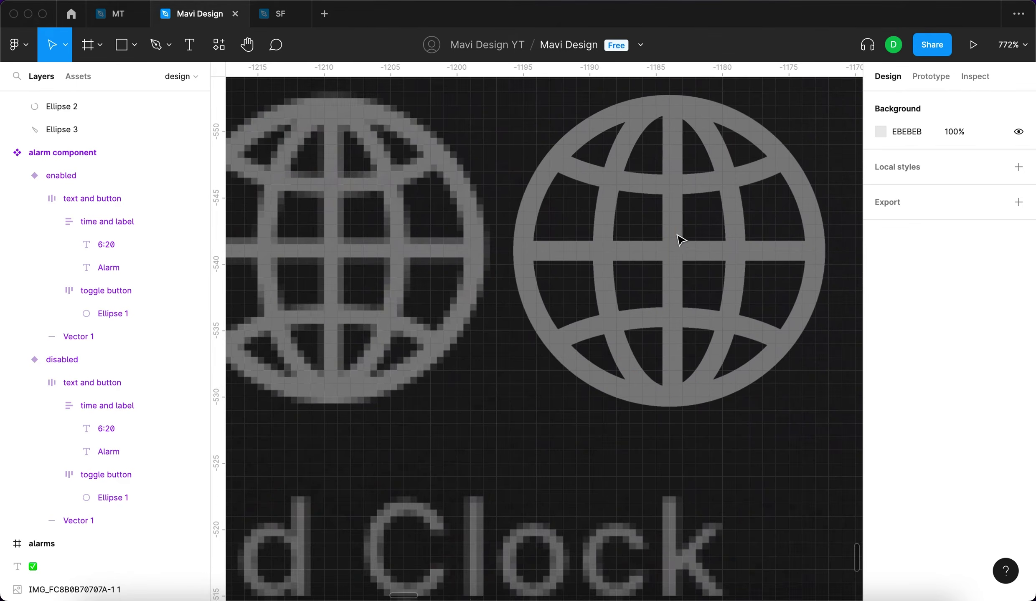
# Try positioning the globe's vertical line at X -1183.5.
pyautogui.click(673, 238)
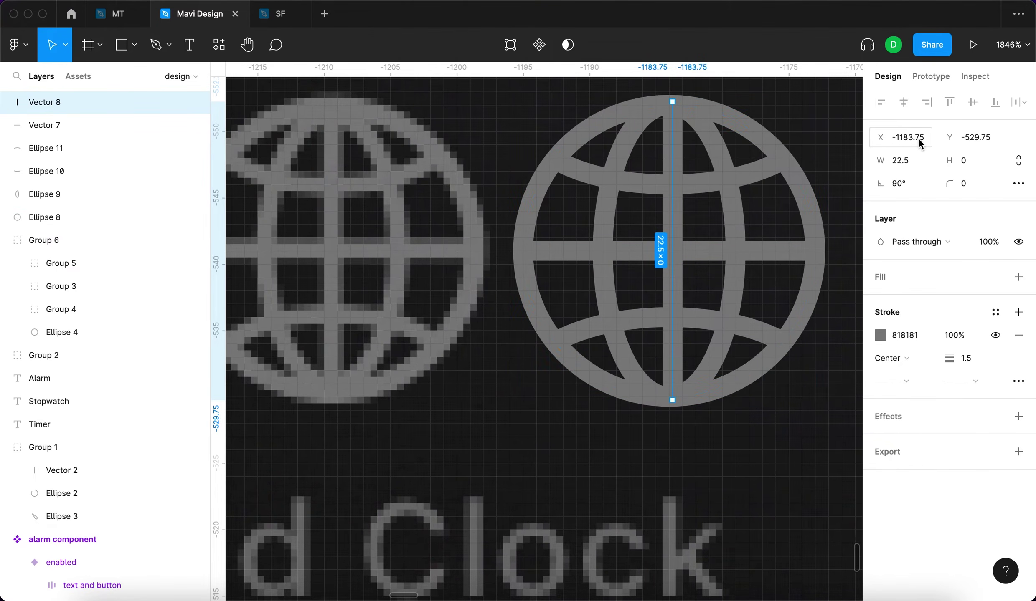
pyautogui.press('Right')
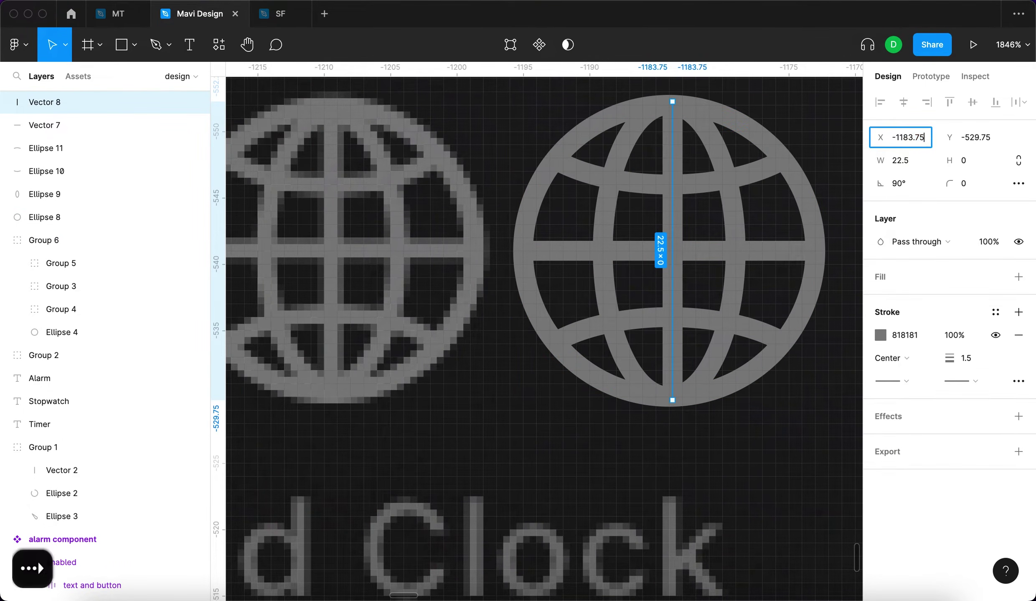
pyautogui.press('BackSpace')
pyautogui.write('5')
pyautogui.press('Return')
# Adjust the vertical line's X position until it runs exactly through the globe's centre.
pyautogui.press('Right')
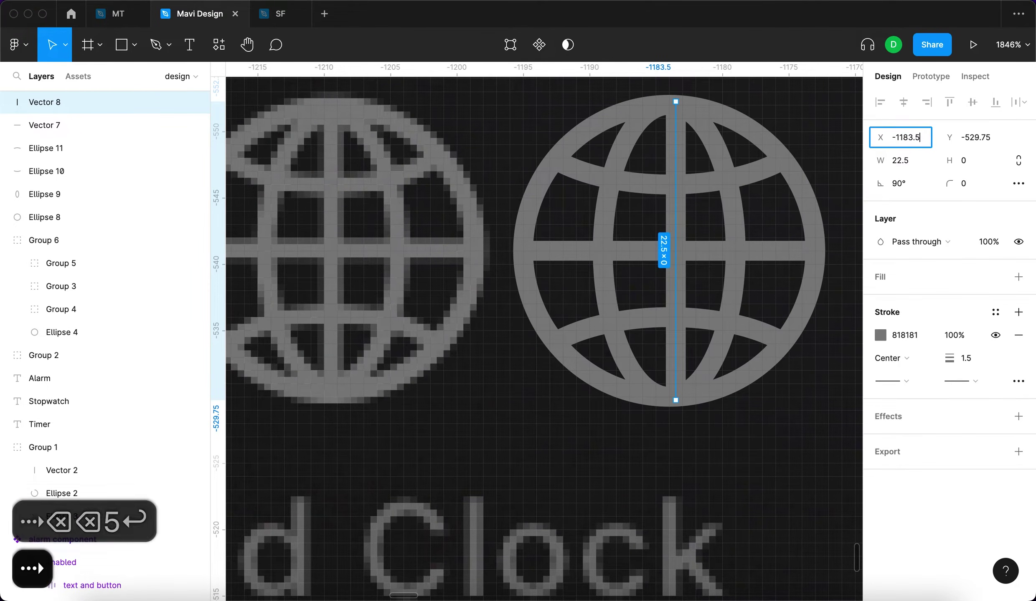
pyautogui.press('BackSpace')
pyautogui.press('BackSpace')
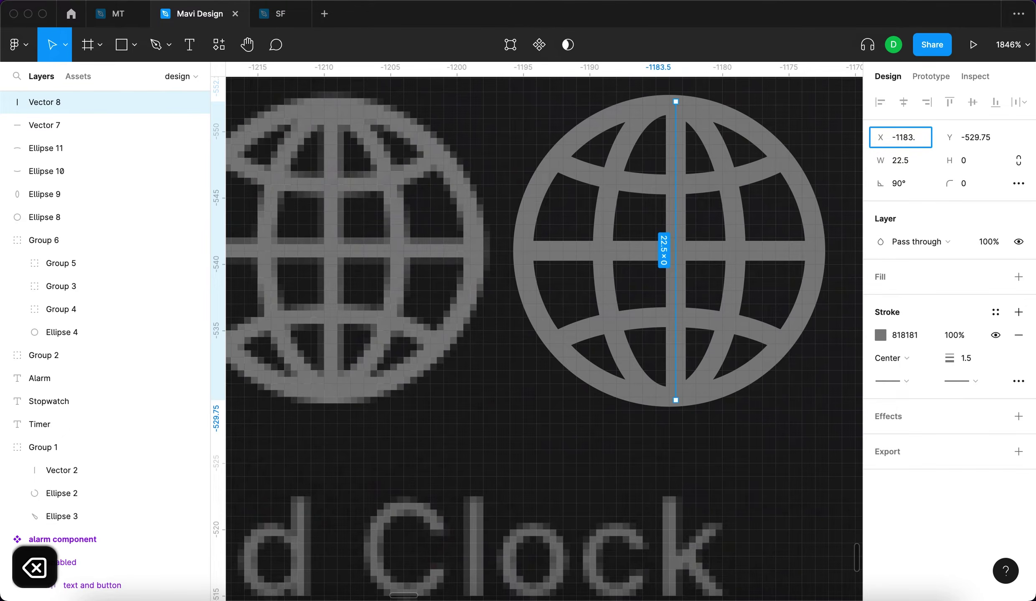
pyautogui.press('Return')
pyautogui.press('Up')
pyautogui.press('Down')
pyautogui.press('Down')
pyautogui.press('Return')
# Compare the finished vector globe with the reference globe beside it, both close up and at normal size.
pyautogui.click(732, 256)
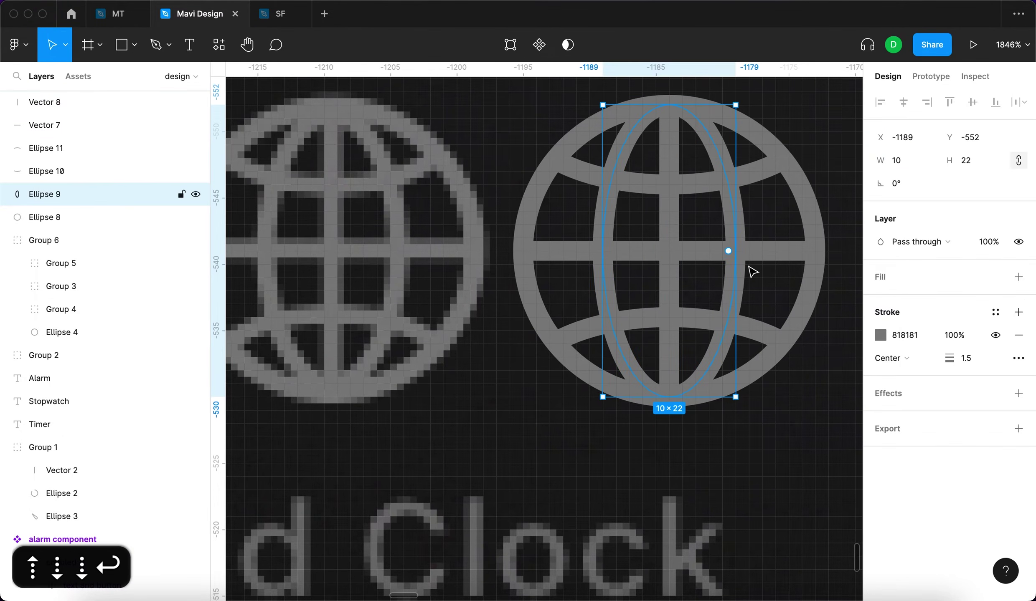
pyautogui.scroll(-10, 745, 267)
pyautogui.click(781, 325)
pyautogui.scroll(-5, 780, 325)
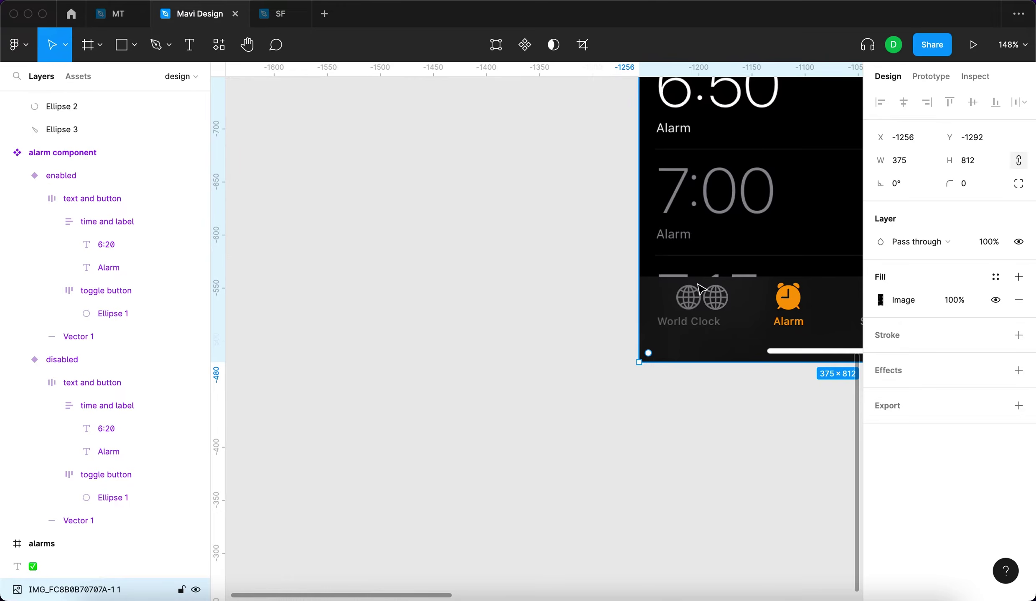
pyautogui.scroll(10, 699, 288)
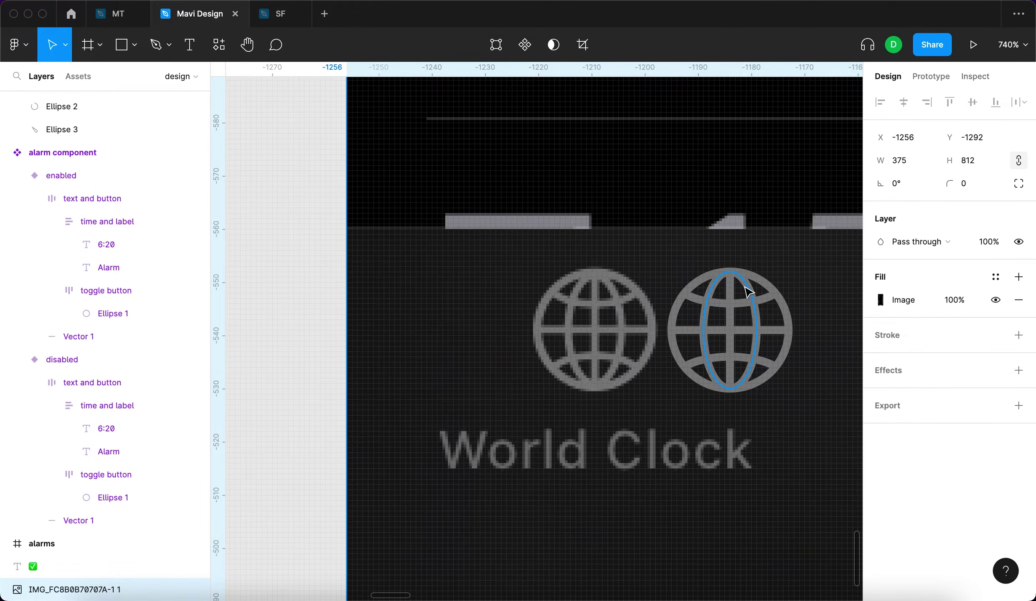
pyautogui.scroll(2, 763, 309)
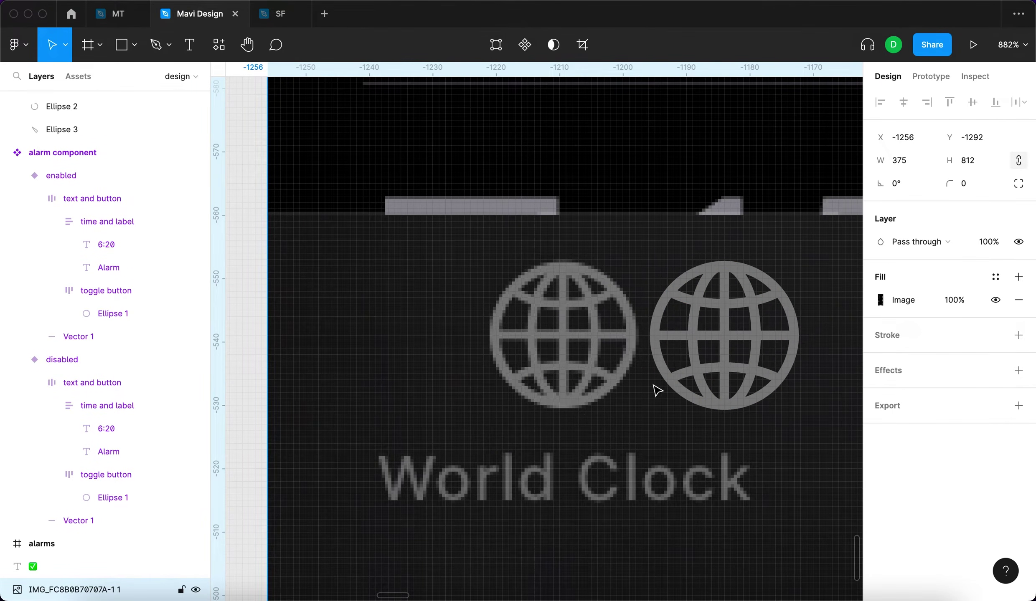
# Group all the vector globe's parts and place the group over the reference globe at X -1220, Y -552.
pyautogui.click(795, 361)
pyautogui.scroll(-5, 578, 344)
pyautogui.moveTo(403, 307); pyautogui.dragTo(704, 370)
pyautogui.keyDown('shift'); pyautogui.click(703, 376); pyautogui.keyUp('shift')
pyautogui.press('super+g')
pyautogui.moveTo(642, 343); pyautogui.dragTo(580, 346)
pyautogui.scroll(5, 582, 346)
pyautogui.scroll(-6, 580, 347)
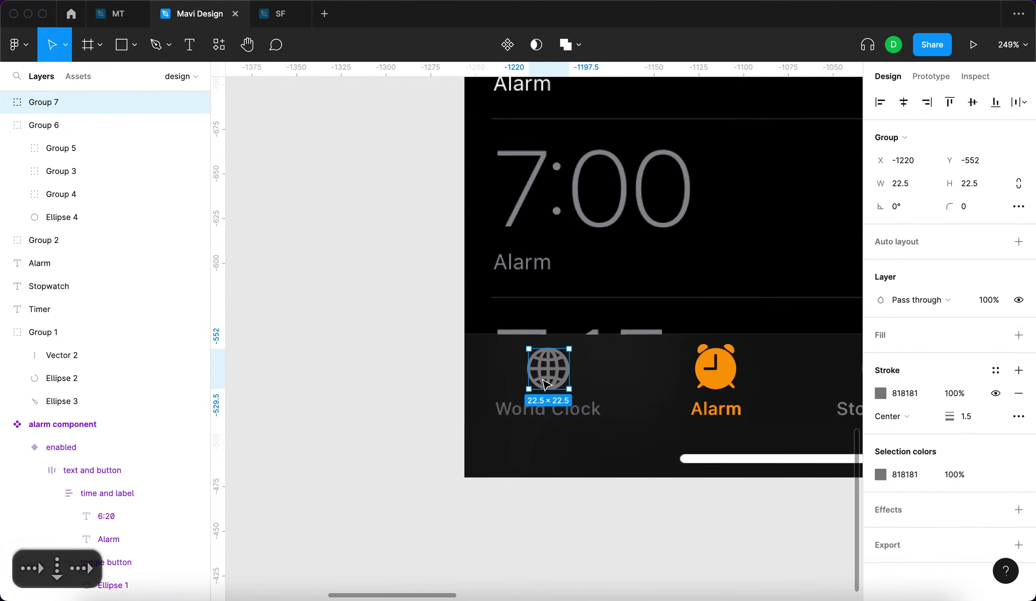
# Duplicate the Stopwatch label and place the copy over the reference World Clock label at Y -525.
pyautogui.hscroll(2, 546, 392)
pyautogui.scroll(-1, 545, 397)
pyautogui.click(818, 389)
pyautogui.hscroll(3, 812, 390)
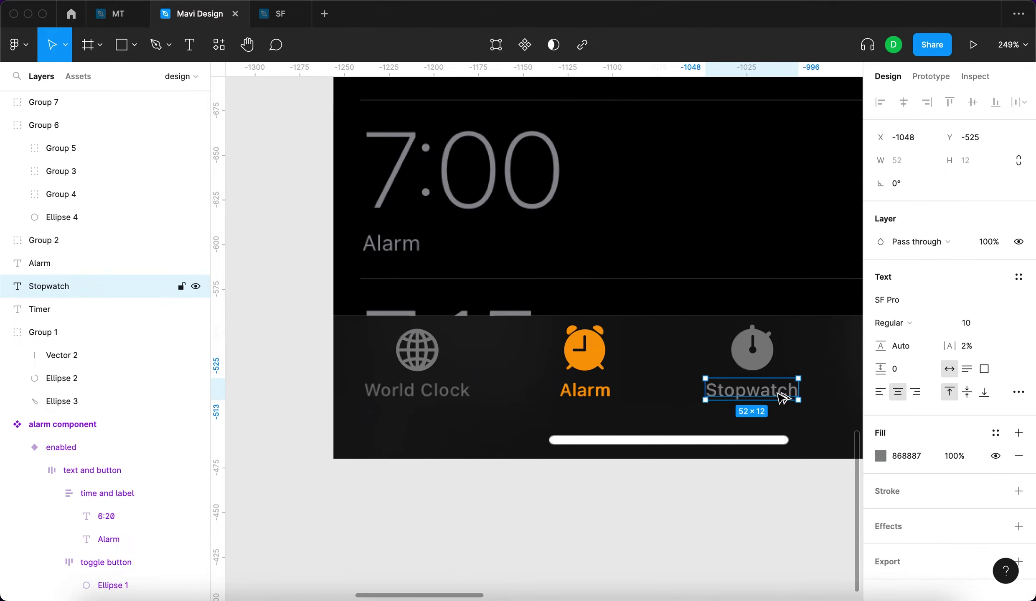
pyautogui.moveTo(781, 398); pyautogui.dragTo(443, 407)
# Change the copied label's text to "World Clock" and line it up with the reference label under the globe.
pyautogui.doubleClick(413, 391)
pyautogui.write('WORL')
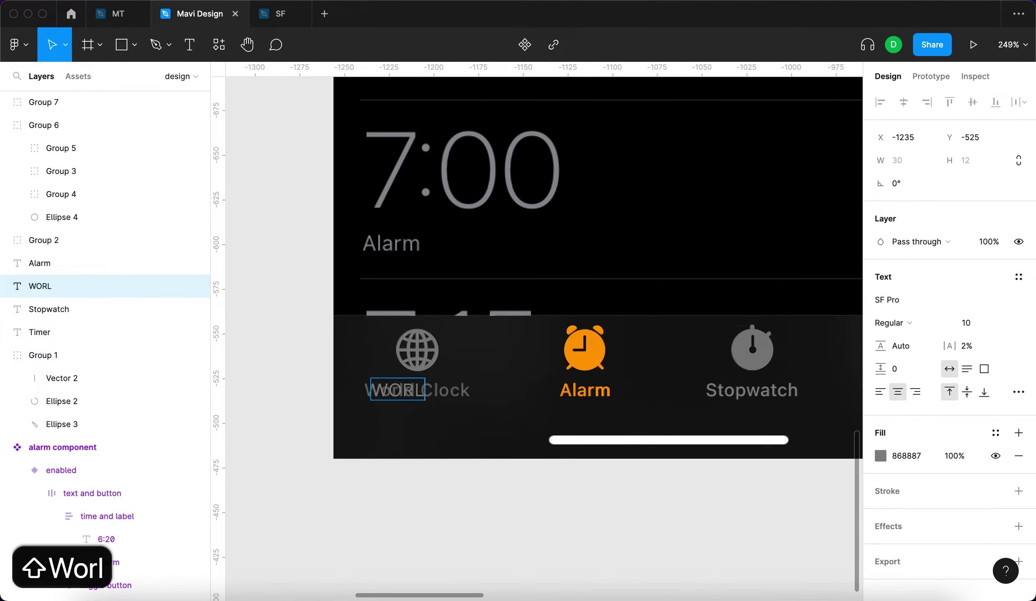
pyautogui.write('D')
pyautogui.press('super+a')
pyautogui.write('World Clock')
pyautogui.press('Escape')
pyautogui.scroll(5, 400, 418)
pyautogui.scroll(-5, 400, 418)
pyautogui.click(473, 504)
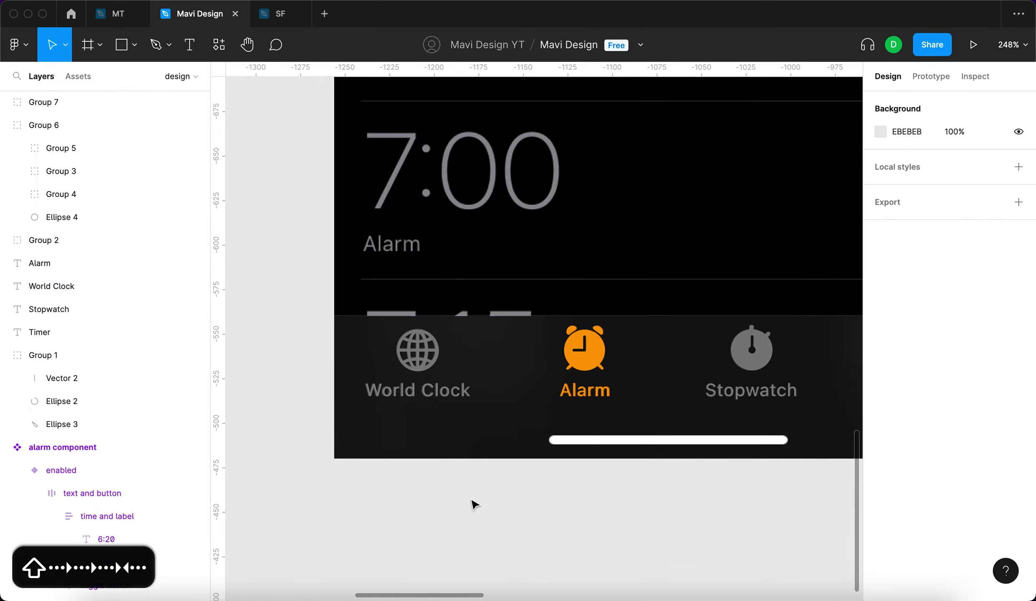
# Draw a 375 × 80 frame around the whole tab bar at X -1256, Y -560 and remove its fill.
pyautogui.scroll(-5, 473, 504)
pyautogui.click(628, 419)
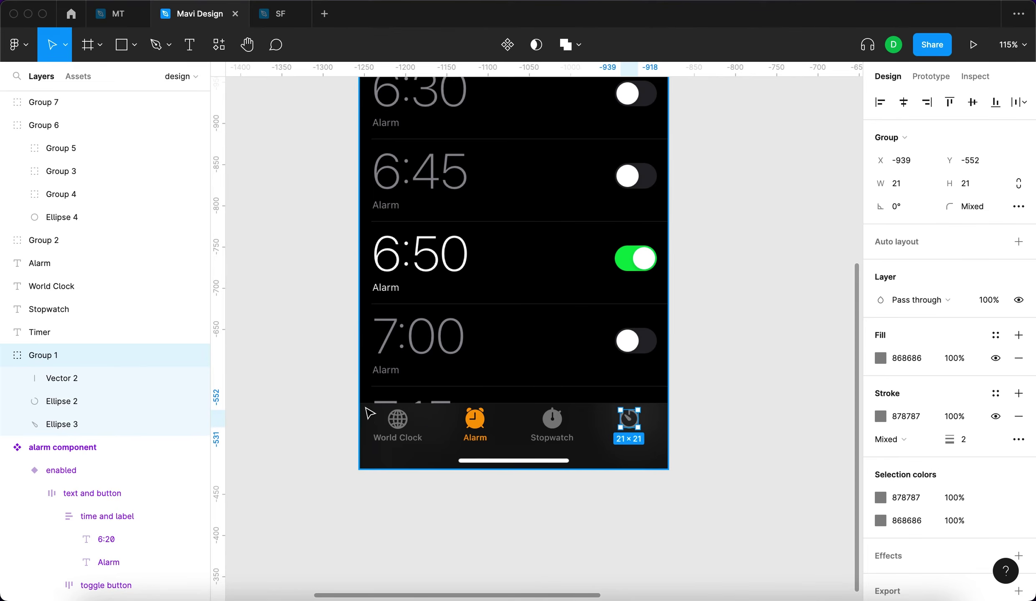
pyautogui.click(581, 472)
pyautogui.scroll(2, 580, 495)
pyautogui.press('f')
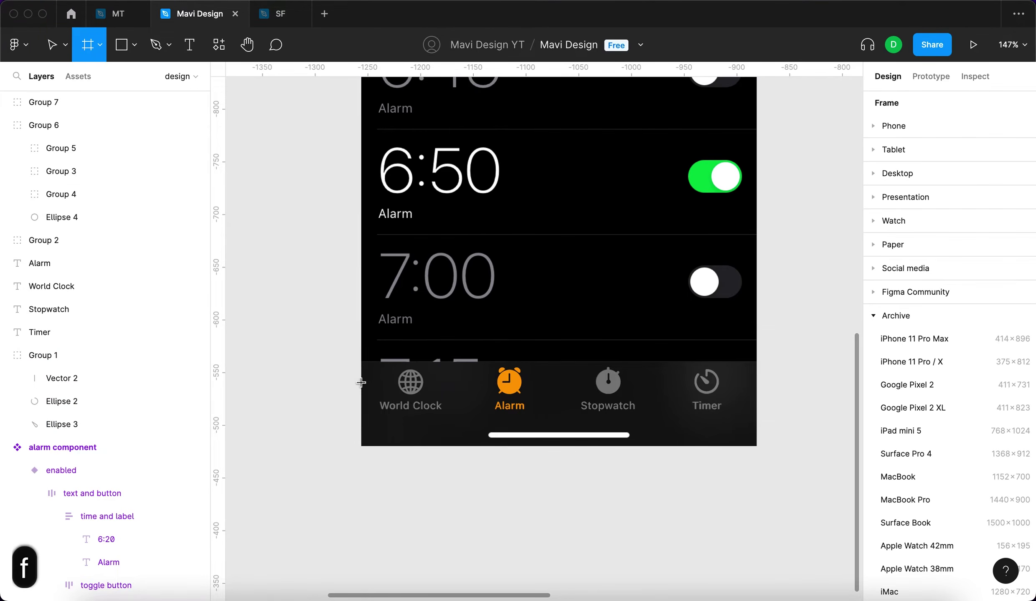
pyautogui.scroll(20, 361, 383)
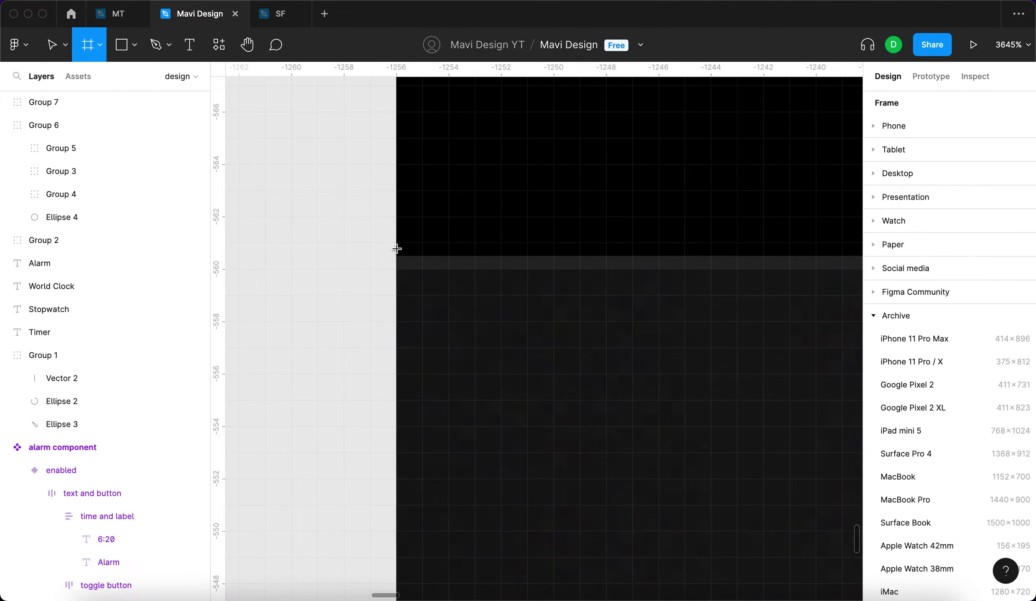
pyautogui.moveTo(395, 254); pyautogui.dragTo(610, 410)
pyautogui.scroll(-15, 497, 336)
pyautogui.scroll(-3, 575, 465)
pyautogui.scroll(-5, 856, 412)
pyautogui.click(1018, 417)
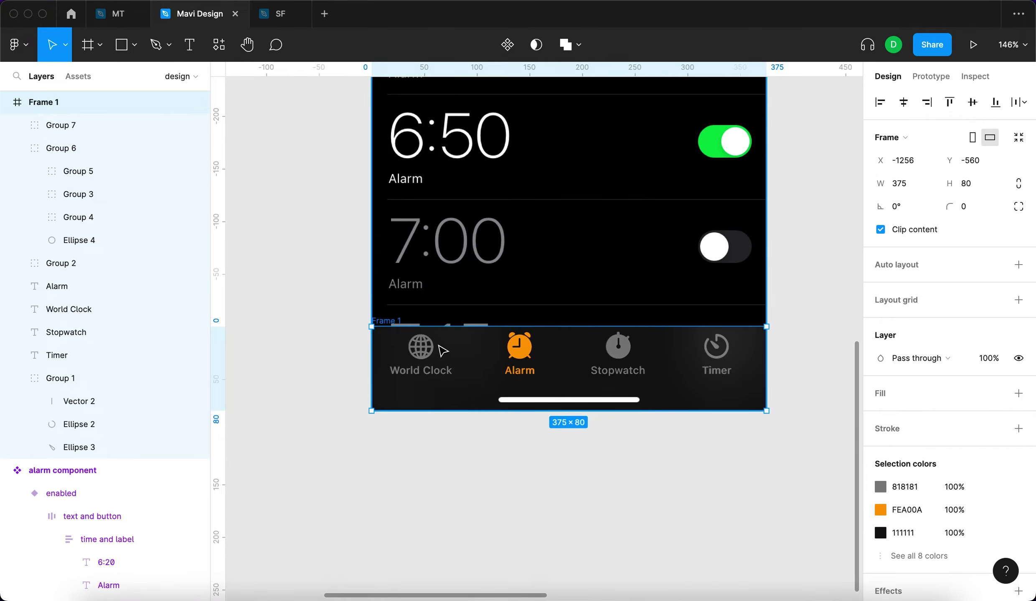
# Rename the tab bar frame as "bottom bar".
pyautogui.scroll(5, 443, 350)
pyautogui.press('super+r')
pyautogui.write('bottom bar')
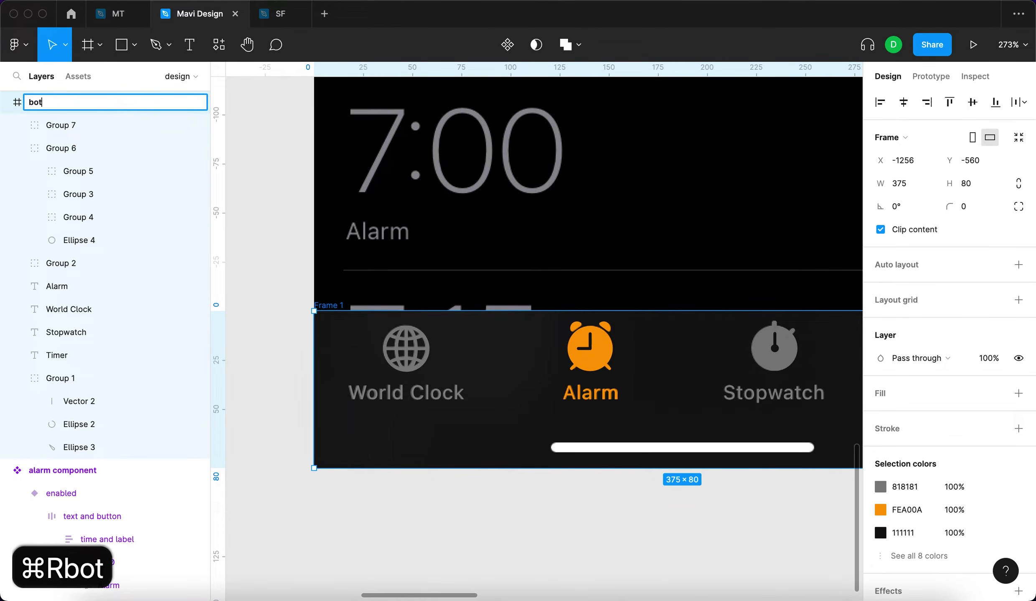
pyautogui.press('Return')
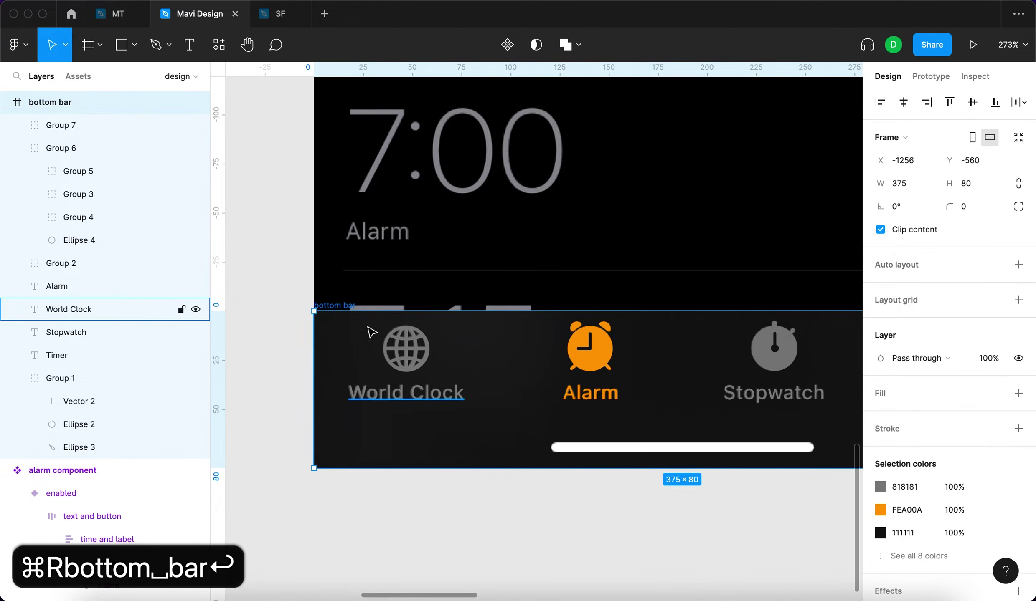
# Set the bottom bar frame's Y position to -560.5 to match the reference bar's upper edge.
pyautogui.scroll(10, 377, 340)
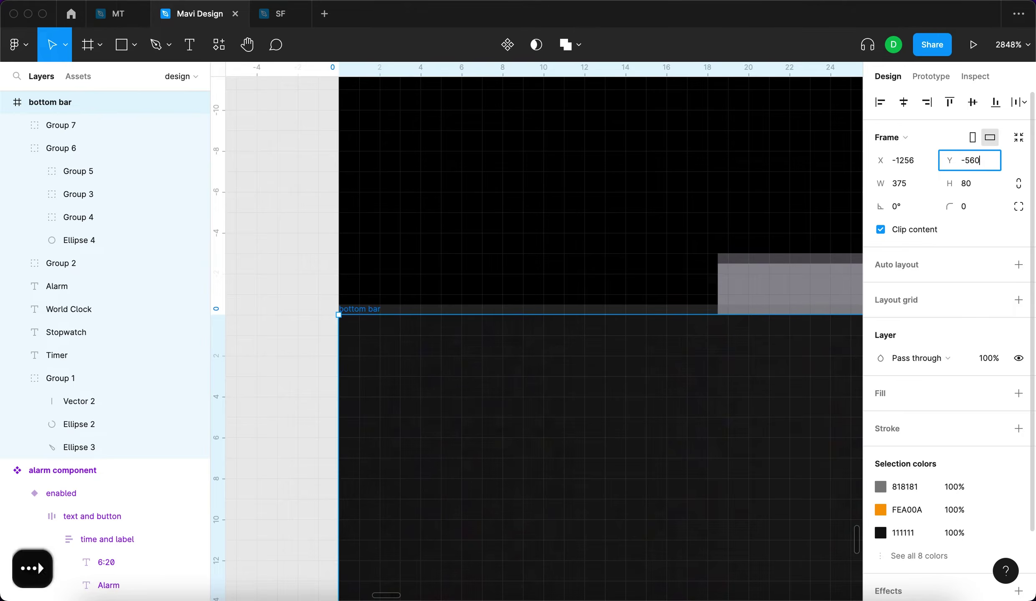
pyautogui.write('.5')
pyautogui.press('Return')
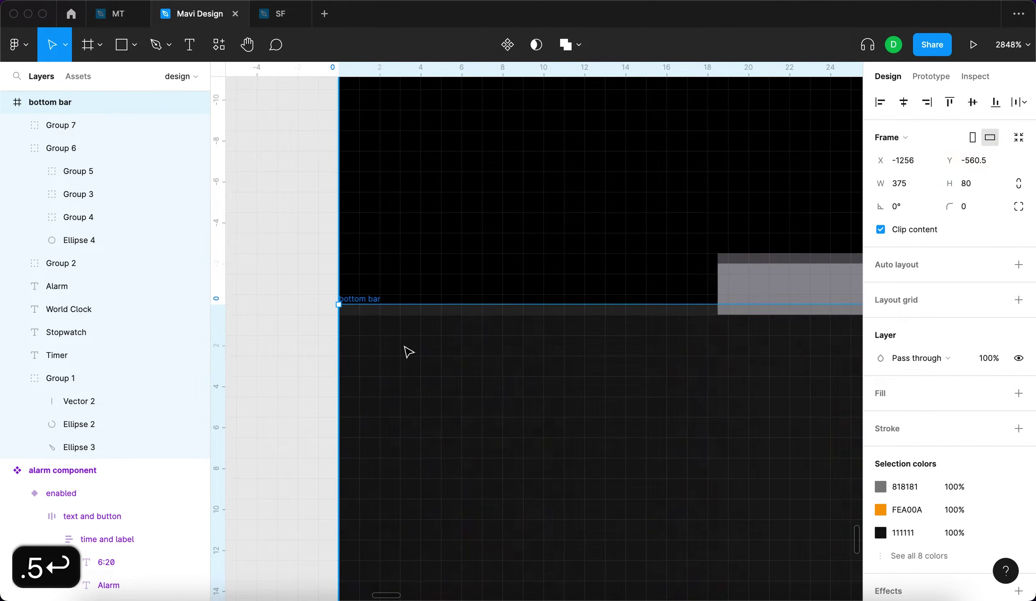
# Set the bottom bar frame's height to 81 and check its upper and lower edges against the screenshot.
pyautogui.click(969, 184)
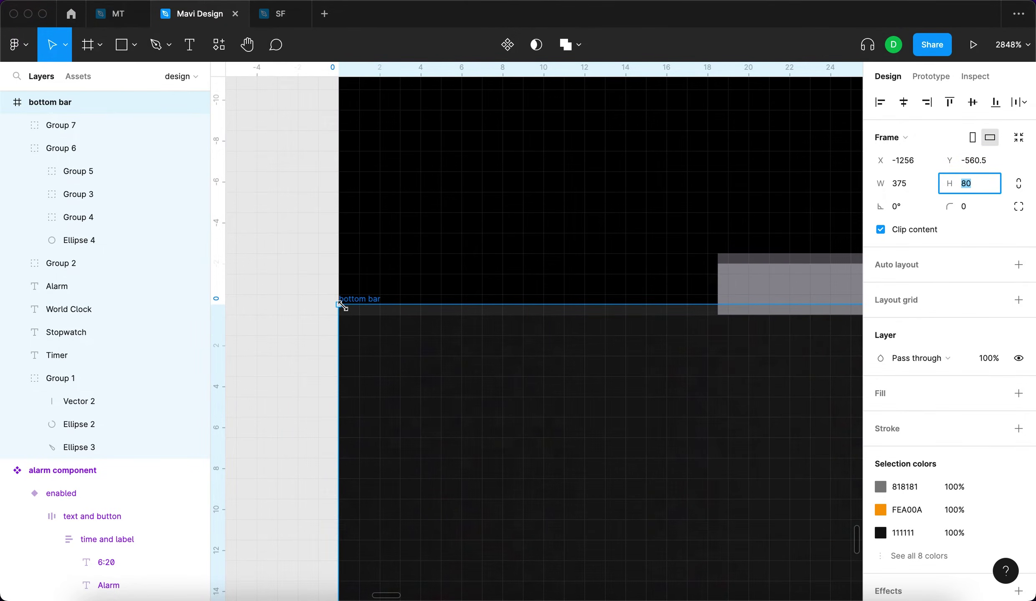
pyautogui.scroll(5, 342, 306)
pyautogui.scroll(-3, 453, 366)
pyautogui.scroll(4, 461, 231)
pyautogui.scroll(-5, 460, 232)
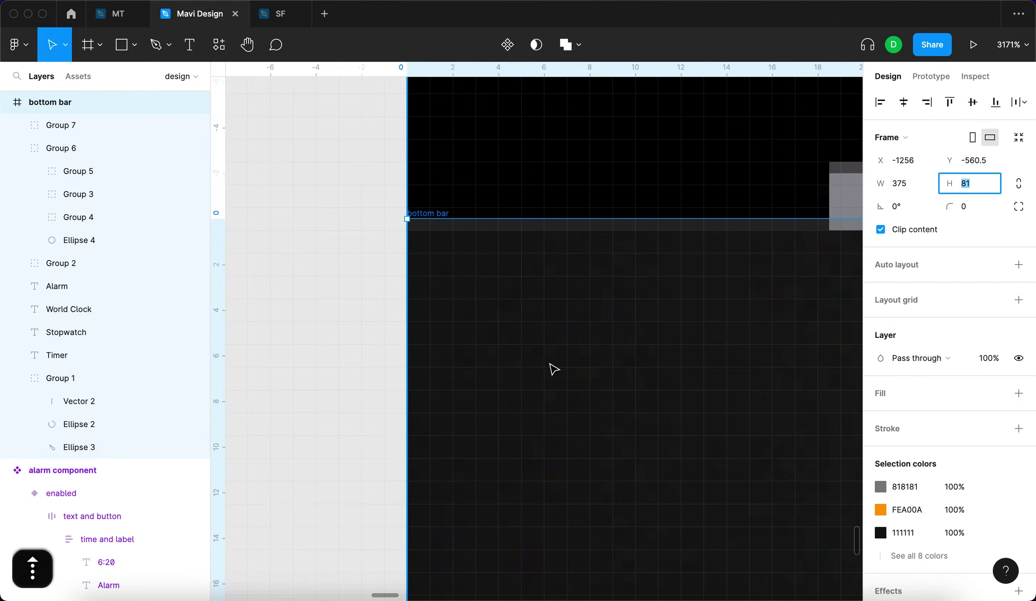
pyautogui.scroll(-3, 554, 369)
pyautogui.scroll(-10, 550, 365)
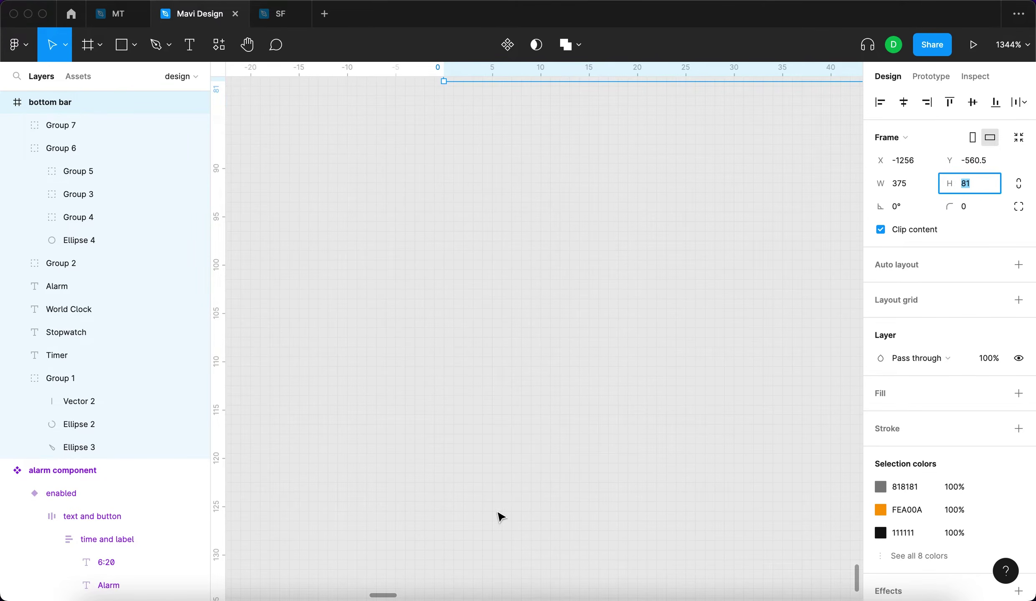
# Set the bottom bar frame's height to 80.5 so its lower edge matches the reference screenshot.
pyautogui.scroll(4, 500, 417)
pyautogui.press('Down')
pyautogui.scroll(3, 456, 250)
pyautogui.press('Right')
pyautogui.write('.5')
pyautogui.press('Return')
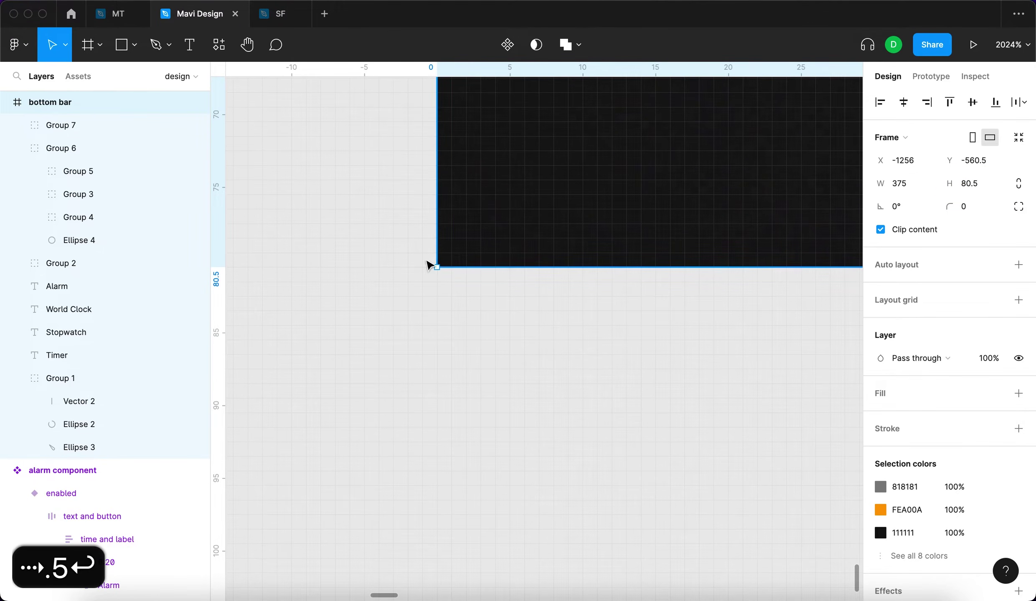
# Move the bottom bar frame off the screenshot to the empty canvas beside it, at X -813 and Y -560.
pyautogui.scroll(-5, 454, 264)
pyautogui.scroll(-10, 455, 264)
pyautogui.press('super+z')
pyautogui.scroll(-5, 434, 308)
pyautogui.moveTo(449, 290); pyautogui.dragTo(747, 288)
pyautogui.hscroll(5, 747, 292)
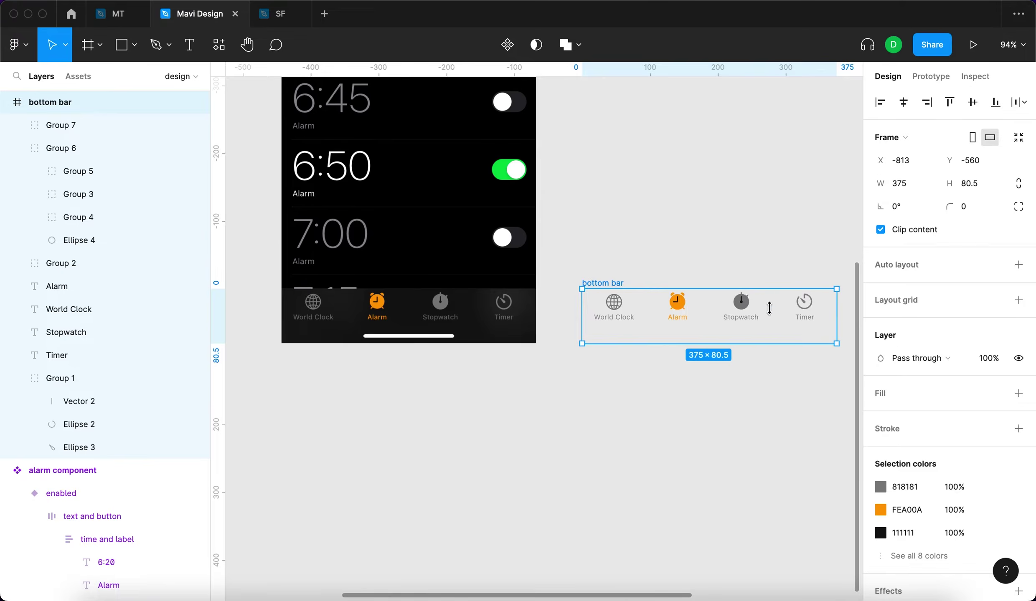
# Add a black 000000 fill to the bottom bar frame.
pyautogui.click(1018, 393)
pyautogui.click(904, 416)
pyautogui.write('0')
pyautogui.press('Return')
pyautogui.click(677, 463)
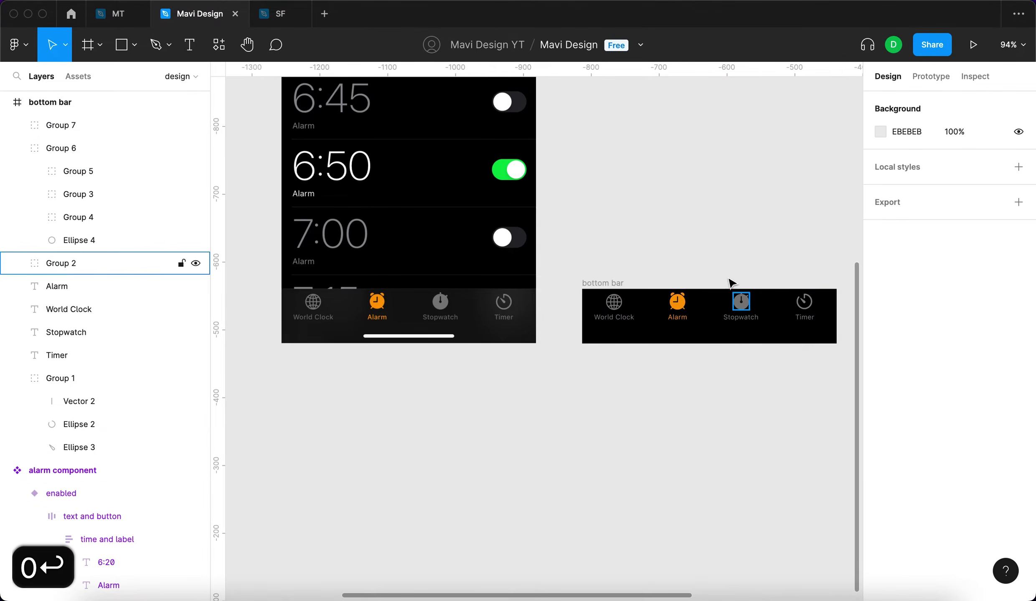
# Move the bottom bar frame horizontally closer to the reference screenshot, to about X -854.
pyautogui.click(601, 285)
pyautogui.click(586, 465)
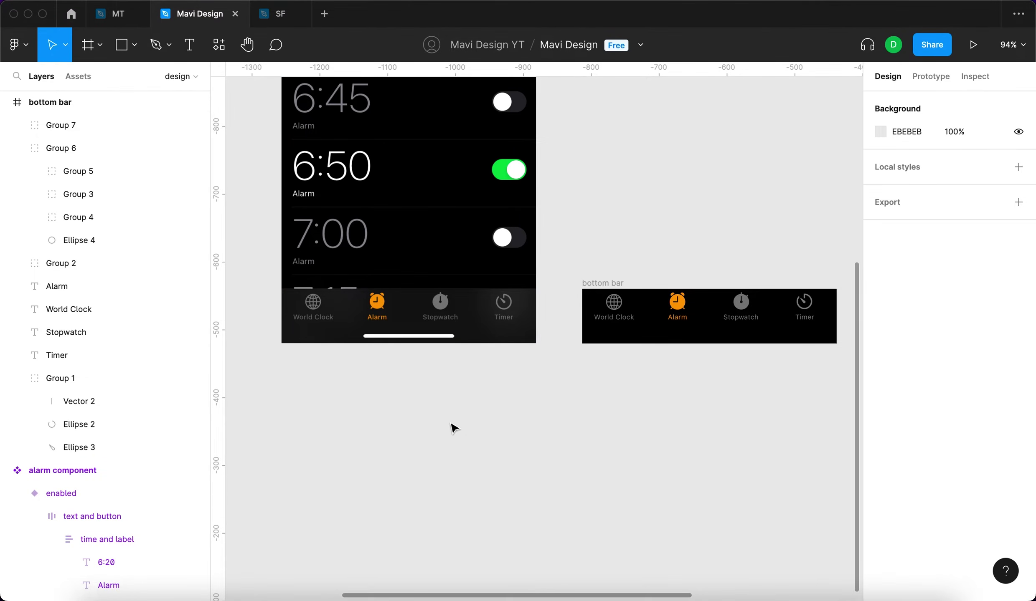
pyautogui.moveTo(606, 283); pyautogui.dragTo(578, 283)
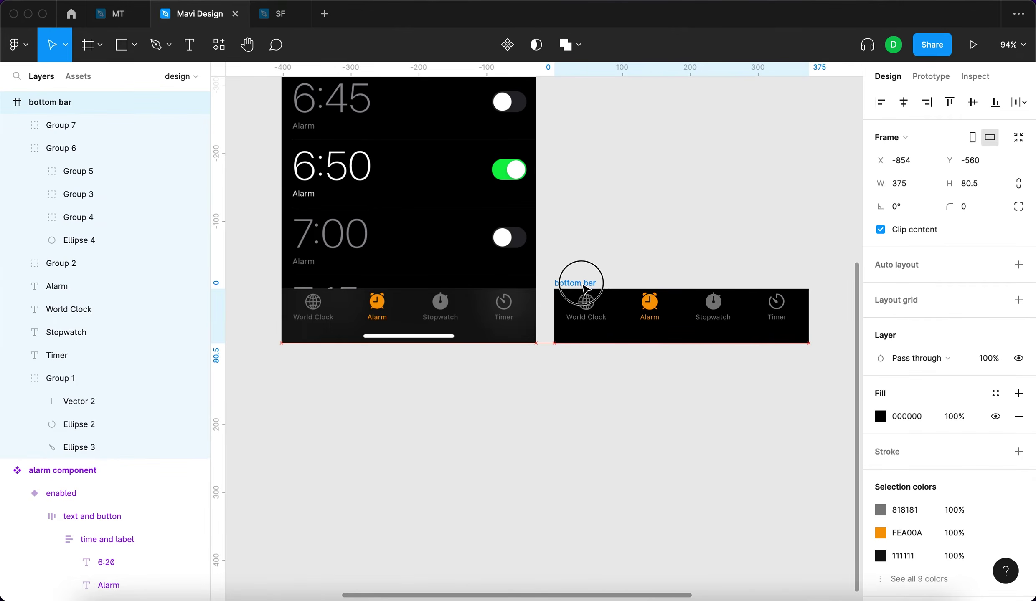
pyautogui.click(587, 412)
# Draw a 6 × 5 rectangle over the start of the screenshot's home indicator at X -1135, Y -493.
pyautogui.scroll(10, 380, 358)
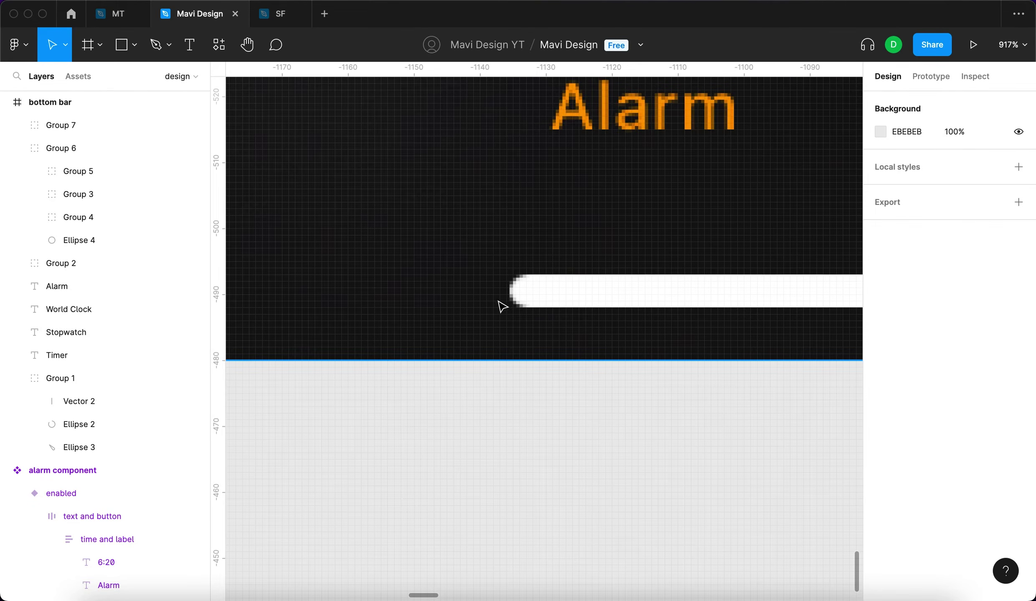
pyautogui.press('r')
pyautogui.moveTo(515, 277); pyautogui.dragTo(552, 307)
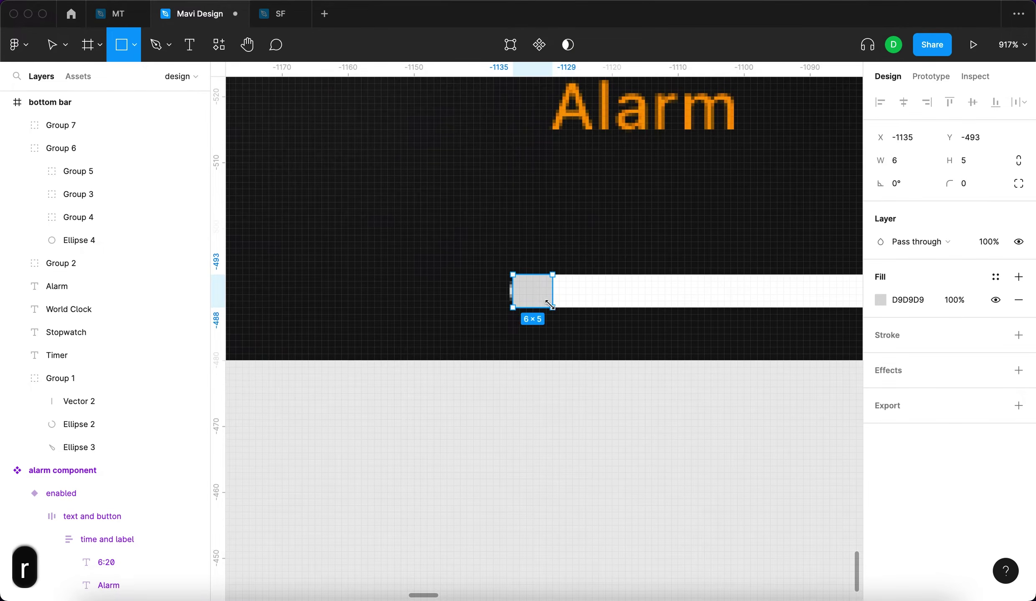
pyautogui.scroll(6, 501, 287)
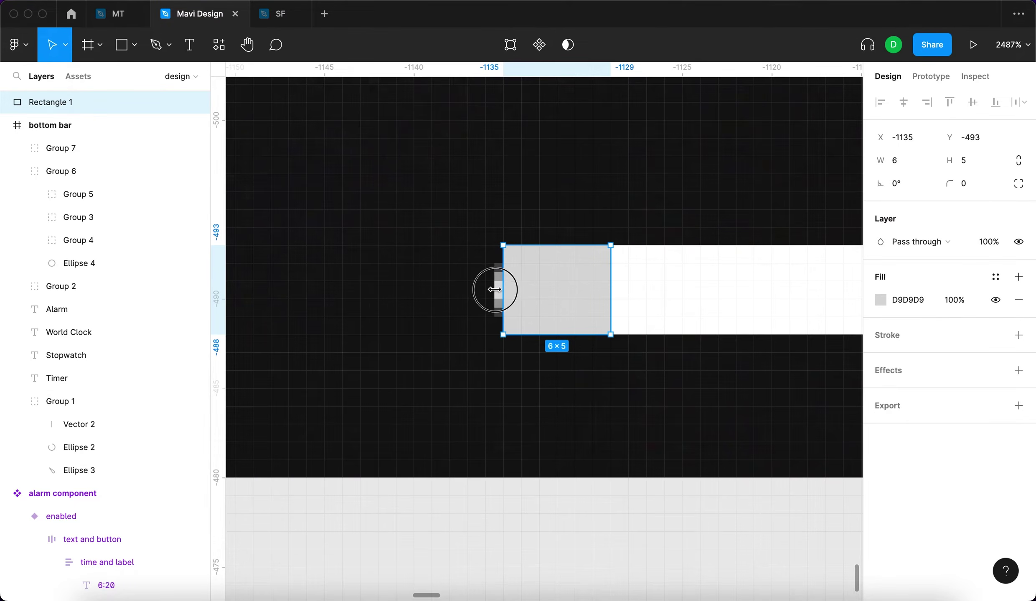
# Stretch the rectangle along the whole home indicator and set its width to 134.
pyautogui.scroll(-5, 584, 298)
pyautogui.hscroll(5, 522, 294)
pyautogui.moveTo(436, 290); pyautogui.dragTo(882, 192)
pyautogui.scroll(8, 762, 298)
pyautogui.scroll(-9, 727, 292)
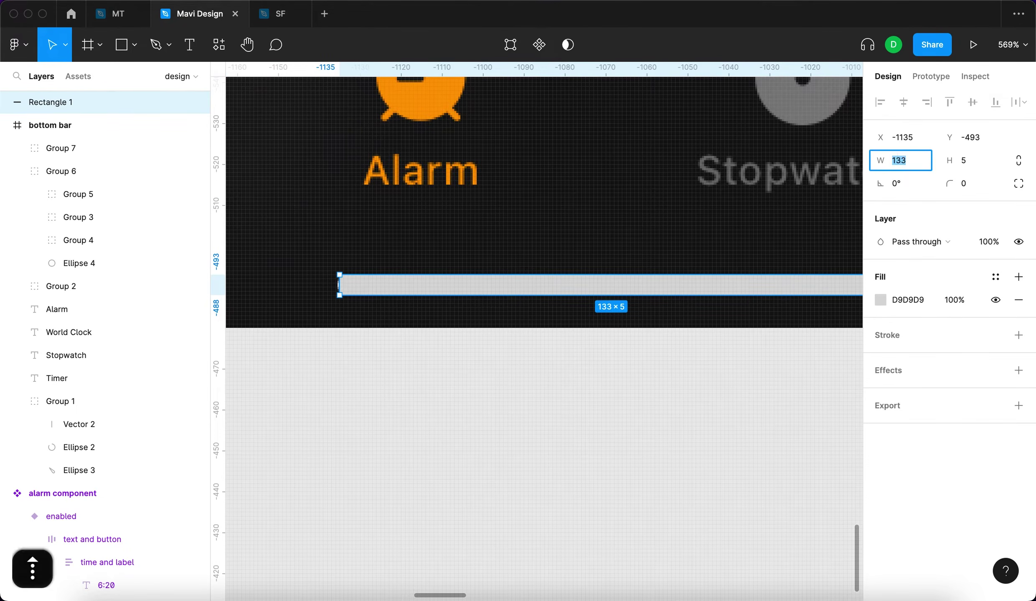
pyautogui.press('Up')
pyautogui.press('Return')
# Shift the home indicator rectangle by -0.5 to X -1135.5.
pyautogui.click(921, 142)
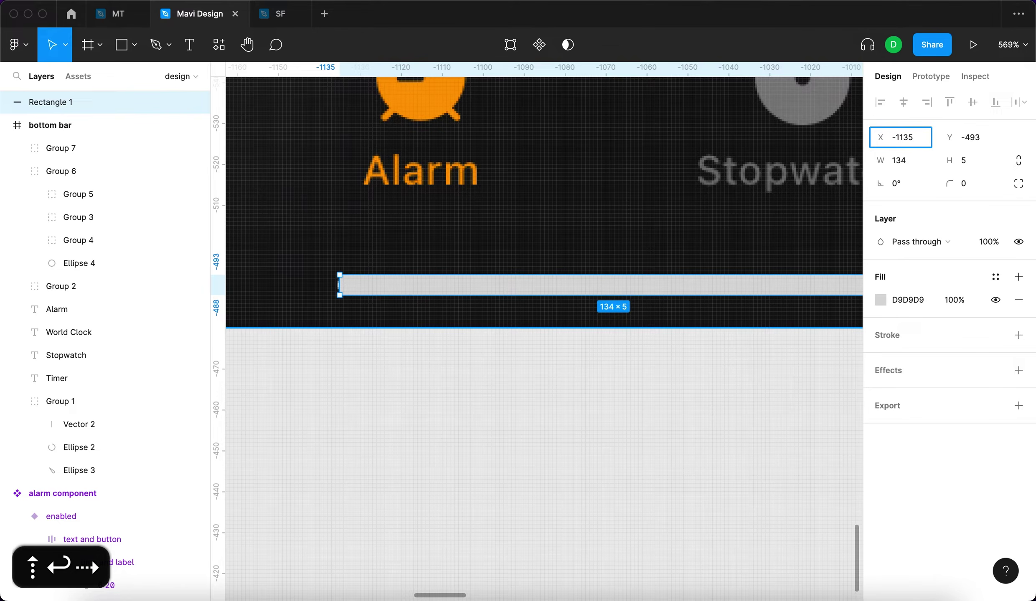
pyautogui.write('/')
pyautogui.write('-')
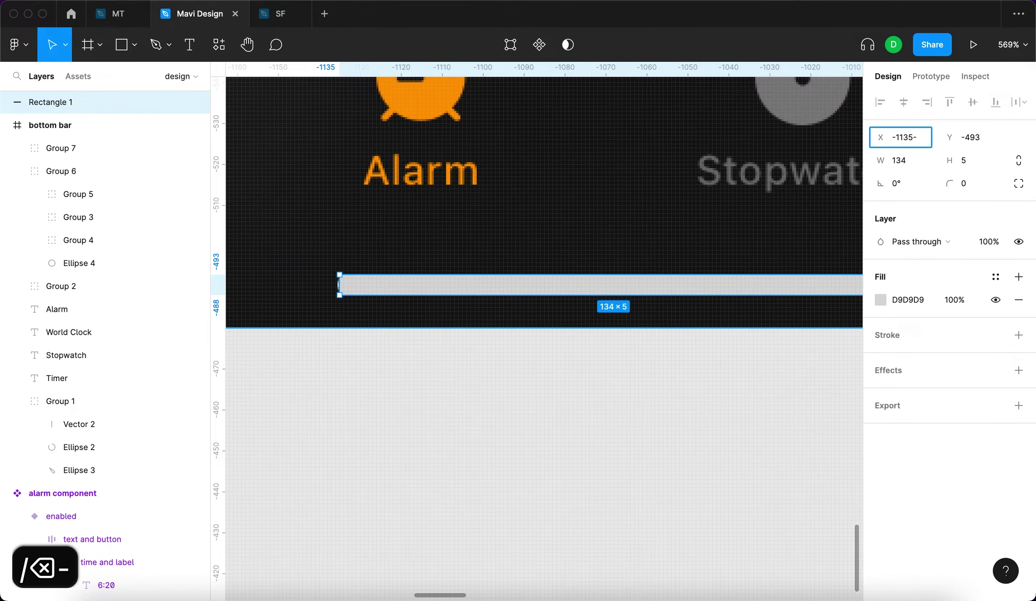
pyautogui.write('0.5')
pyautogui.press('Return')
pyautogui.scroll(5, 339, 274)
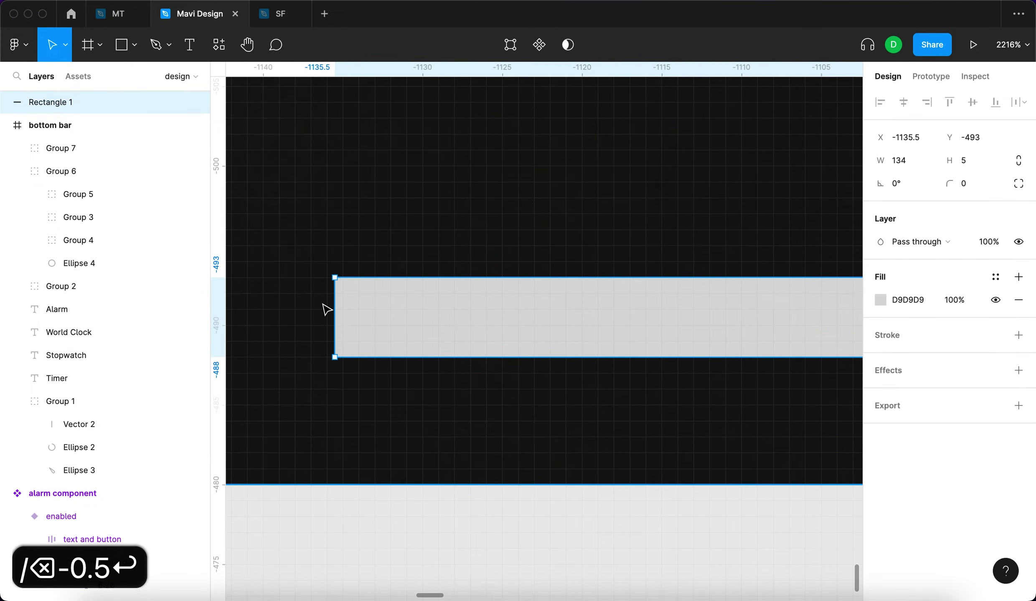
# Give the home indicator rectangle a corner radius of 20 and a white FFFFFF fill.
pyautogui.scroll(-5, 327, 310)
pyautogui.click(964, 183)
pyautogui.write('20')
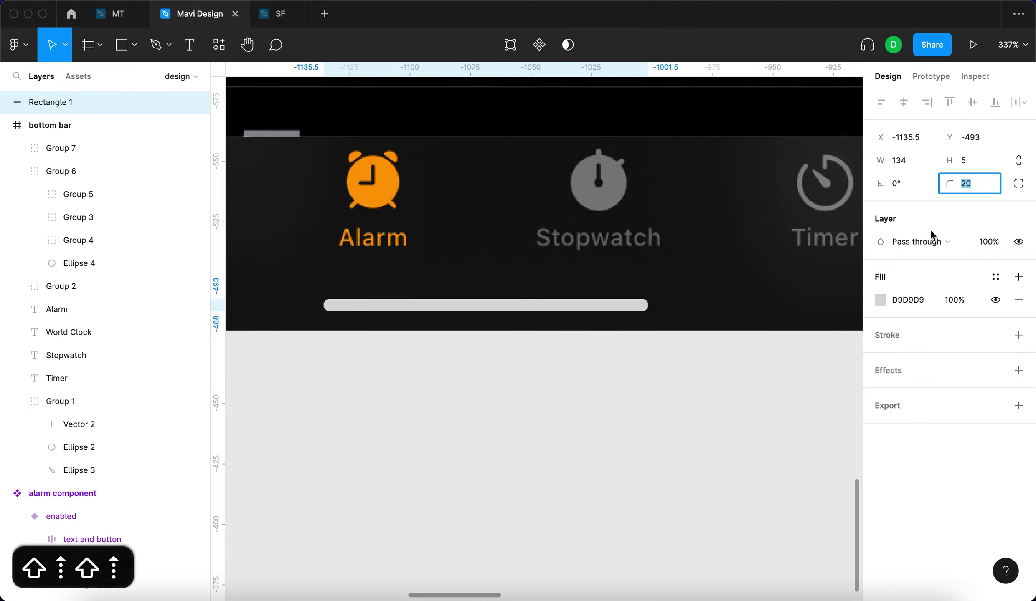
pyautogui.press('Return')
pyautogui.scroll(-5, 502, 354)
pyautogui.scroll(2, 502, 354)
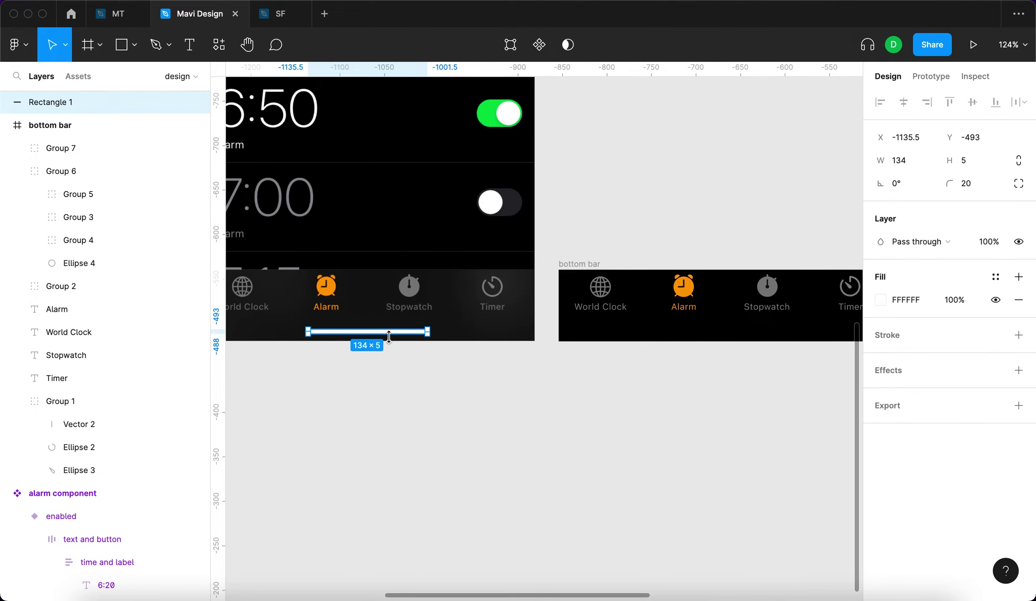
# Cut the home indicator rectangle from the canvas and paste it into the bottom bar frame.
pyautogui.press('super+x')
pyautogui.click(592, 264)
pyautogui.press('super+v')
pyautogui.hscroll(3, 696, 234)
pyautogui.scroll(-1, 696, 240)
# Set the home indicator's constraints to Center horizontally and Bottom vertically.
pyautogui.click(961, 248)
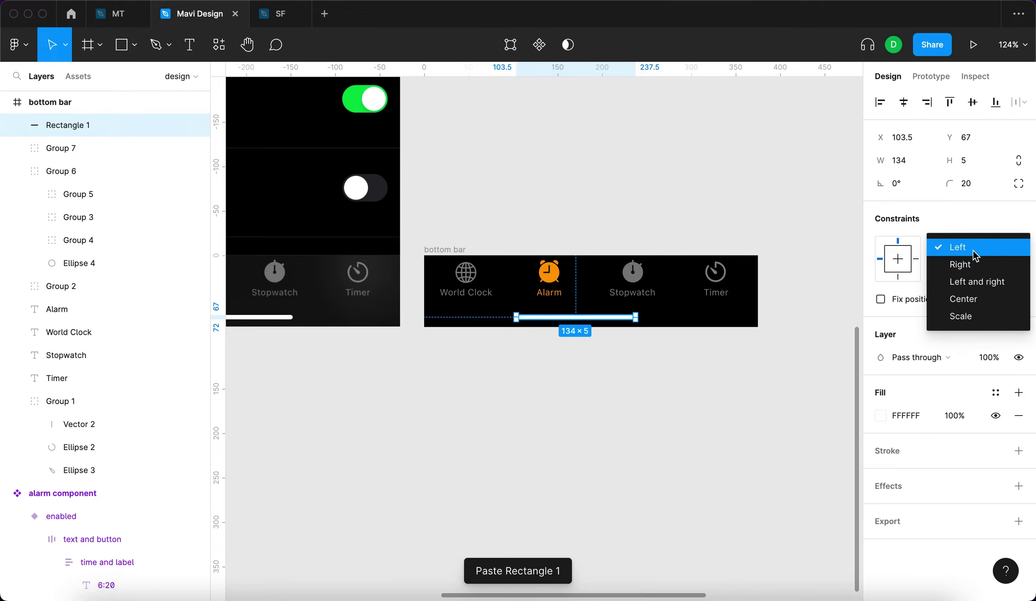
pyautogui.click(981, 300)
pyautogui.click(960, 271)
pyautogui.click(984, 288)
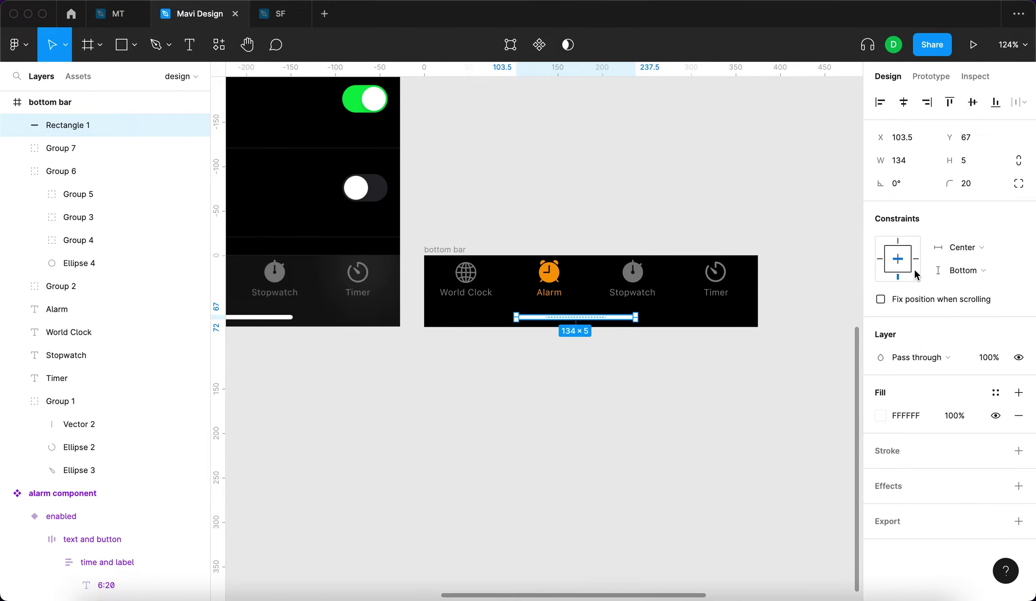
pyautogui.click(580, 224)
# Move the bottom bar frame right beside the screenshot's tab bar, at X -879 and Y -561.
pyautogui.hscroll(-5, 581, 224)
pyautogui.click(583, 233)
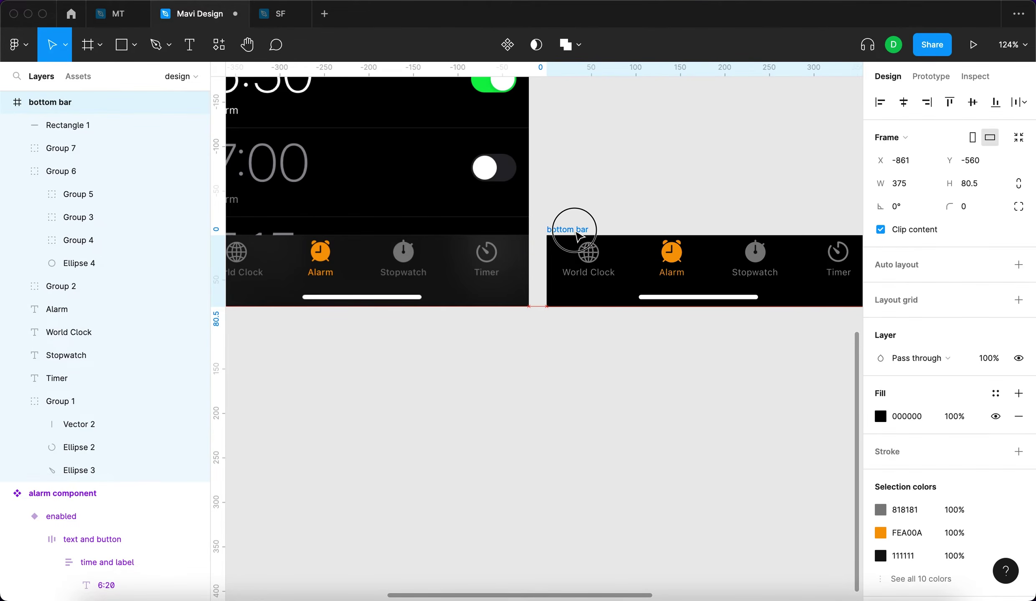
pyautogui.scroll(10, 549, 178)
pyautogui.moveTo(550, 179); pyautogui.dragTo(544, 171)
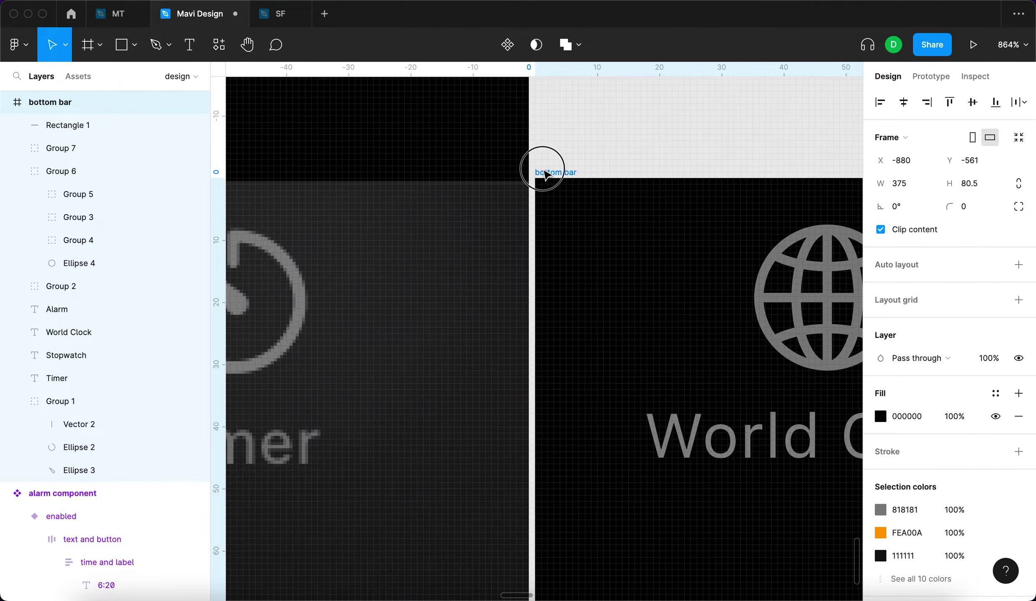
pyautogui.scroll(10, 540, 179)
pyautogui.click(569, 211)
# Copy the thin divider line from the recreated alarm row component.
pyautogui.scroll(-15, 569, 211)
pyautogui.hscroll(-15, 568, 211)
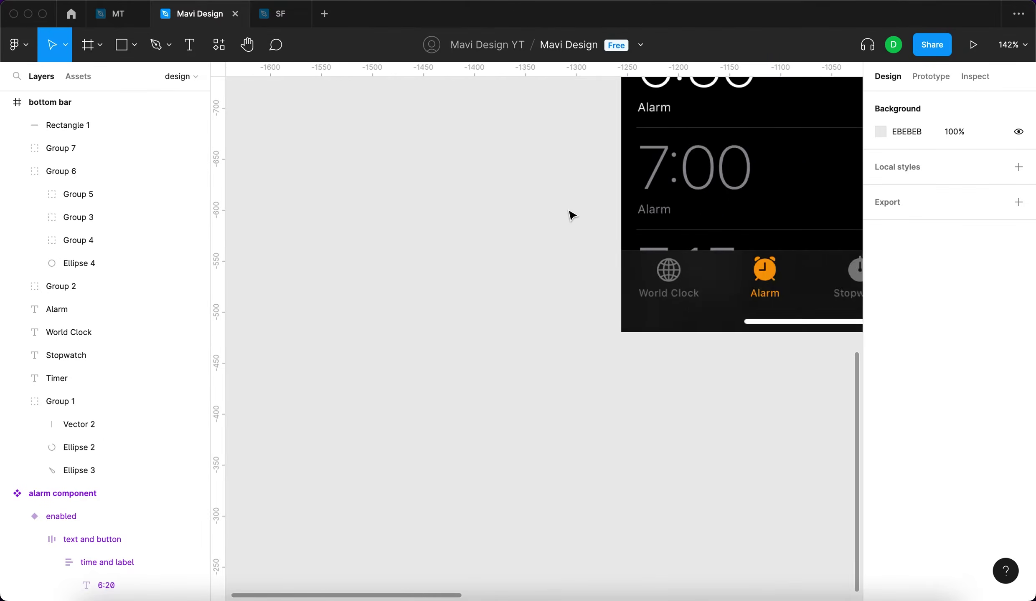
pyautogui.scroll(10, 570, 213)
pyautogui.hscroll(-2, 570, 213)
pyautogui.click(662, 290)
pyautogui.press('super+c')
# Paste the copied divider line into the bottom bar frame.
pyautogui.hscroll(15, 684, 295)
pyautogui.scroll(-10, 683, 295)
pyautogui.hscroll(-15, 684, 295)
pyautogui.scroll(10, 460, 238)
pyautogui.click(418, 227)
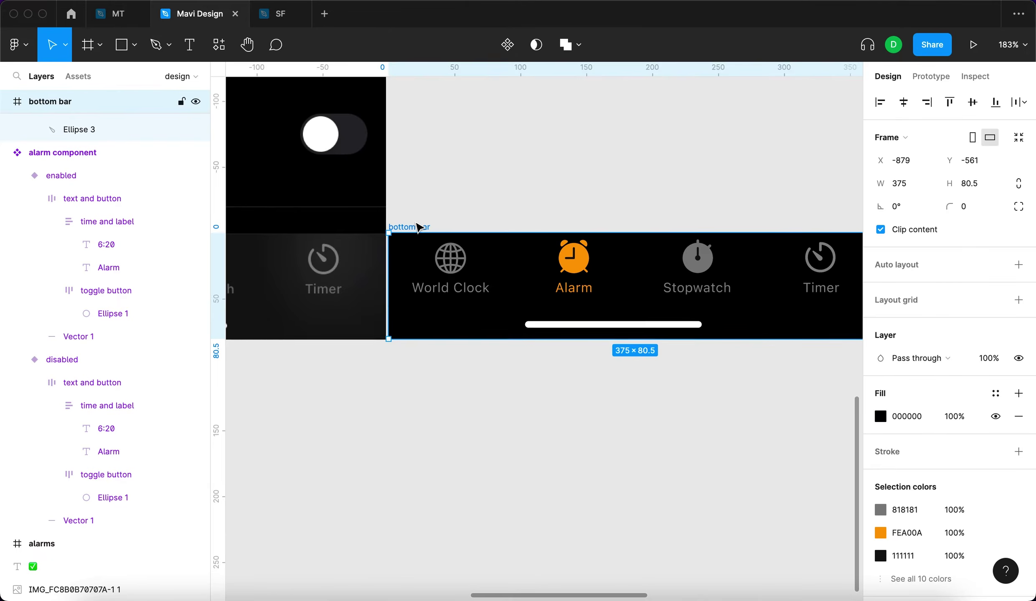
pyautogui.scroll(10, 388, 229)
pyautogui.press('super+v')
# Align the divider line with the upper edge of the bottom bar frame and center it horizontally.
pyautogui.hotkey('alt', 'w')
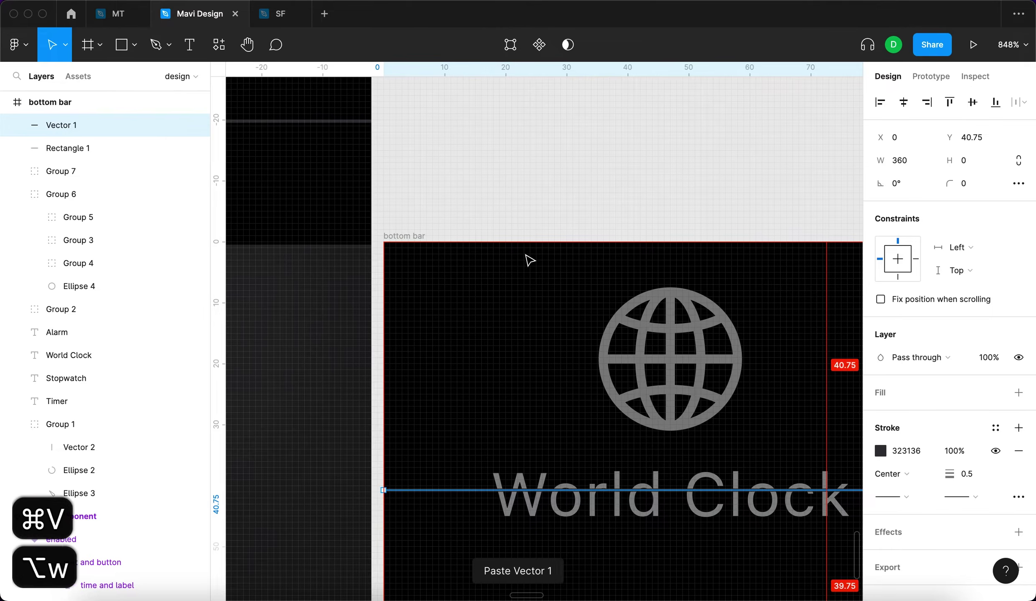
pyautogui.hotkey('alt', 'h')
pyautogui.scroll(-10, 508, 294)
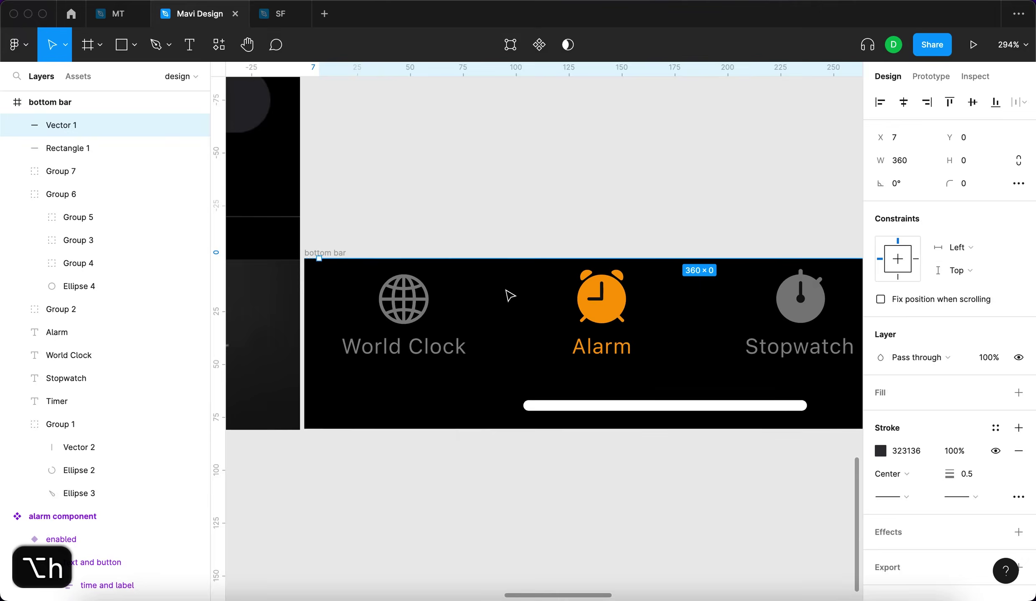
pyautogui.hscroll(5, 510, 296)
pyautogui.hscroll(-5, 510, 296)
# Set the divider line's width to 375 and center it horizontally in the bottom bar frame.
pyautogui.hotkey('shift', 'Return')
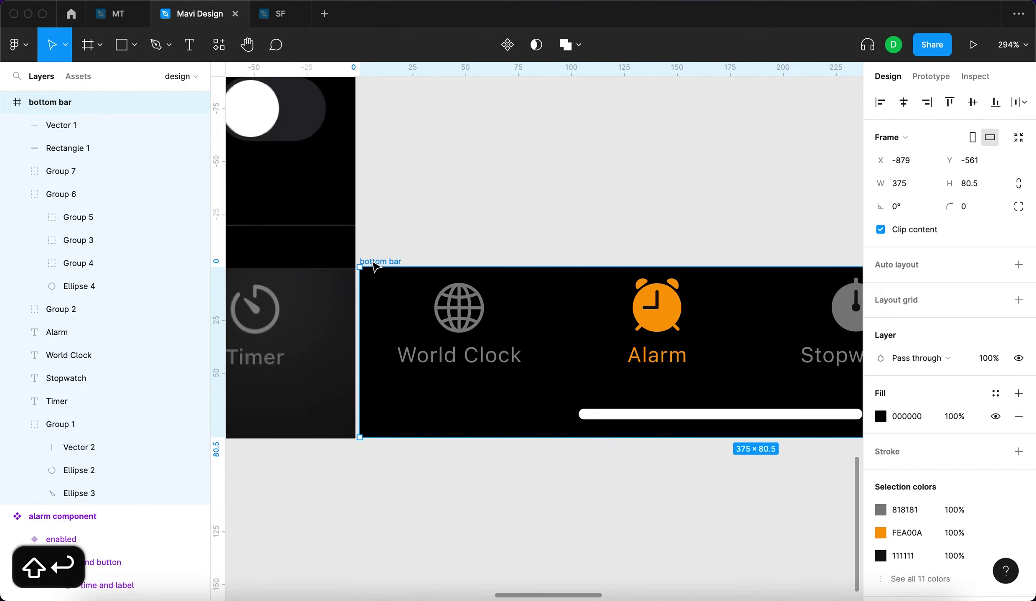
pyautogui.click(88, 125)
pyautogui.click(903, 162)
pyautogui.write('375')
pyautogui.press('Return')
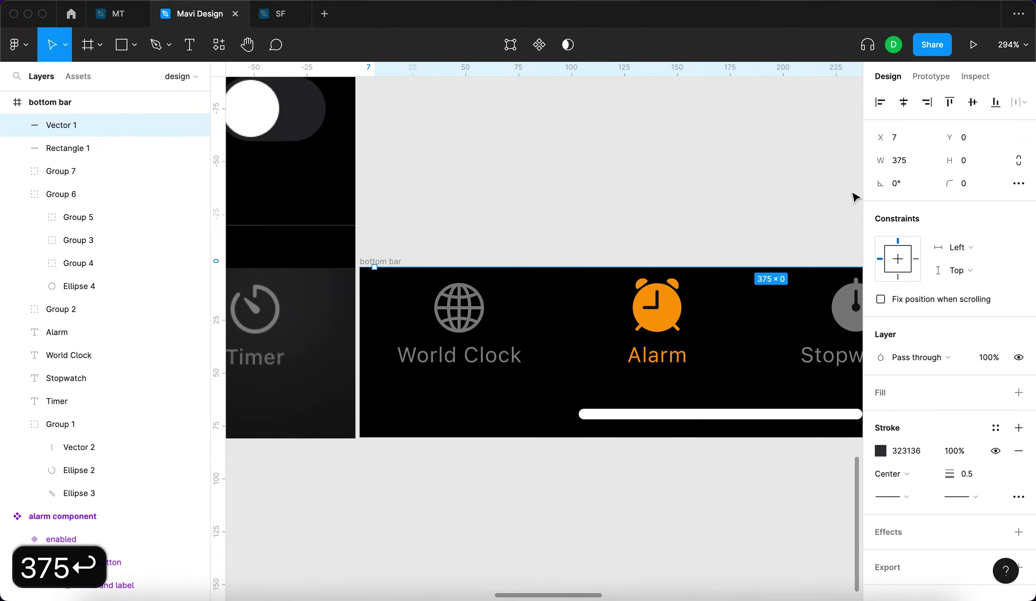
pyautogui.hotkey('alt', 'h')
pyautogui.scroll(15, 342, 272)
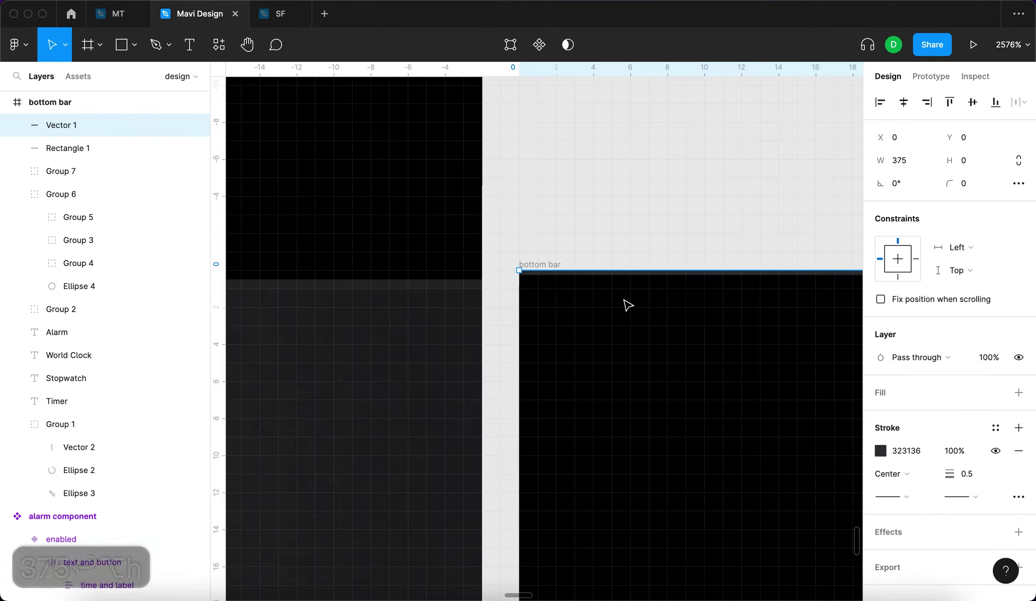
pyautogui.click(968, 161)
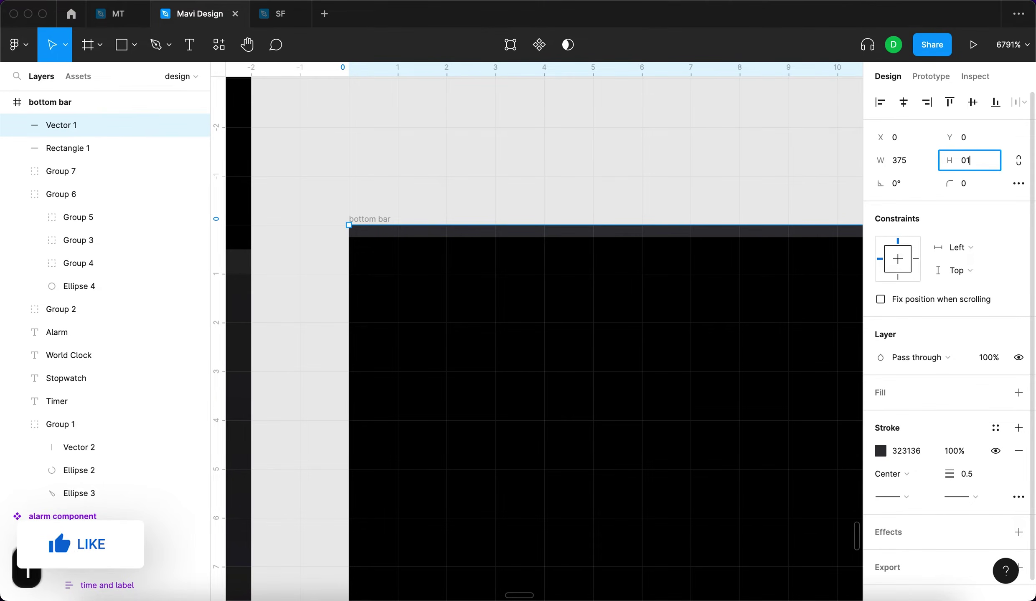
pyautogui.write('+0')
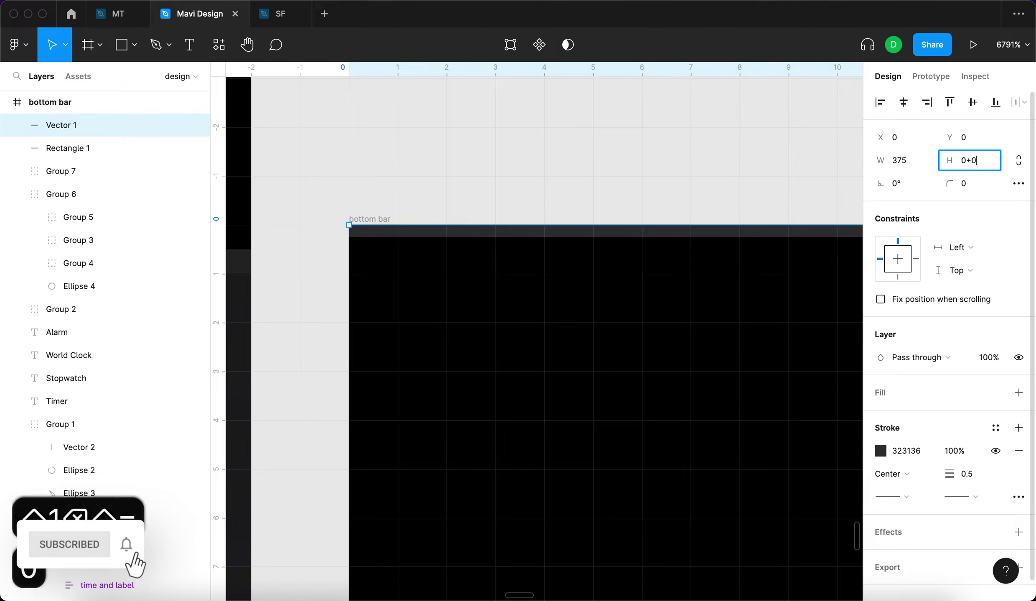
pyautogui.write('.')
# Set the divider line's Y position to 0.5 in the bottom bar frame.
pyautogui.click(970, 138)
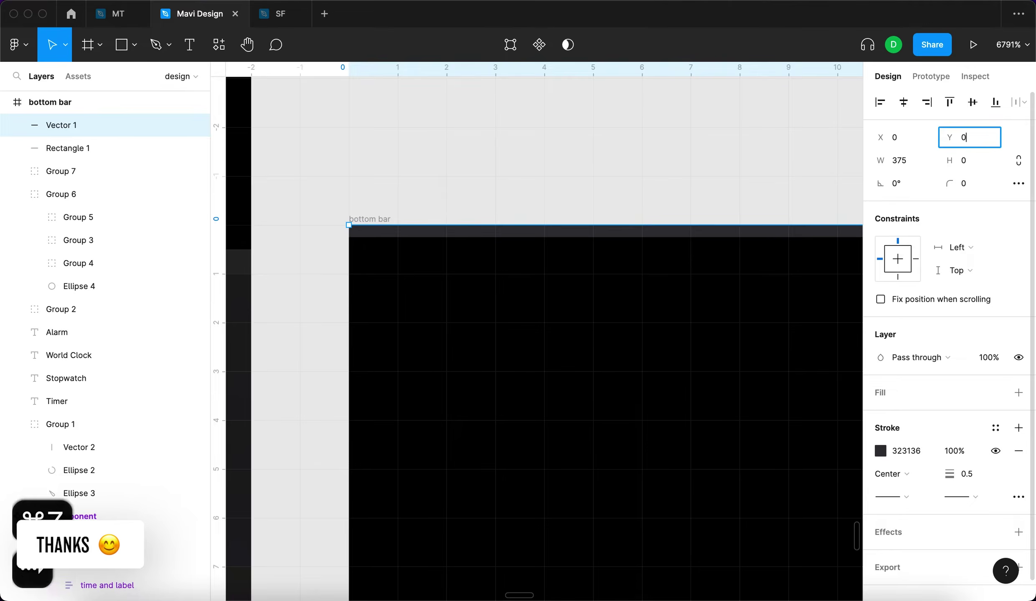
pyautogui.press('super+z')
pyautogui.write('+0.5')
pyautogui.press('Return')
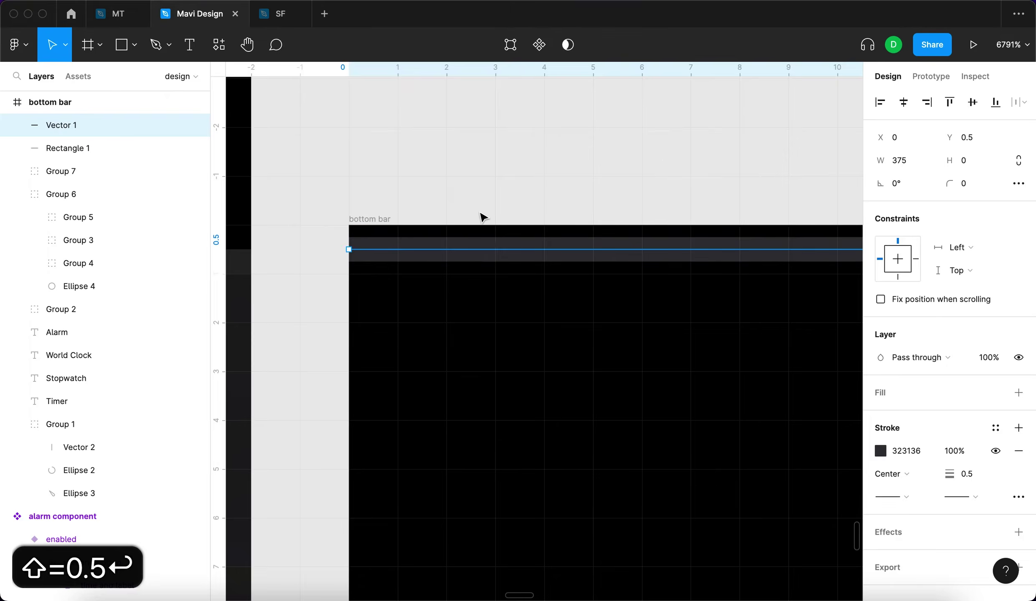
# Set the divider line's Y position to 0.25 in the bottom bar frame.
pyautogui.scroll(-3, 449, 195)
pyautogui.click(969, 138)
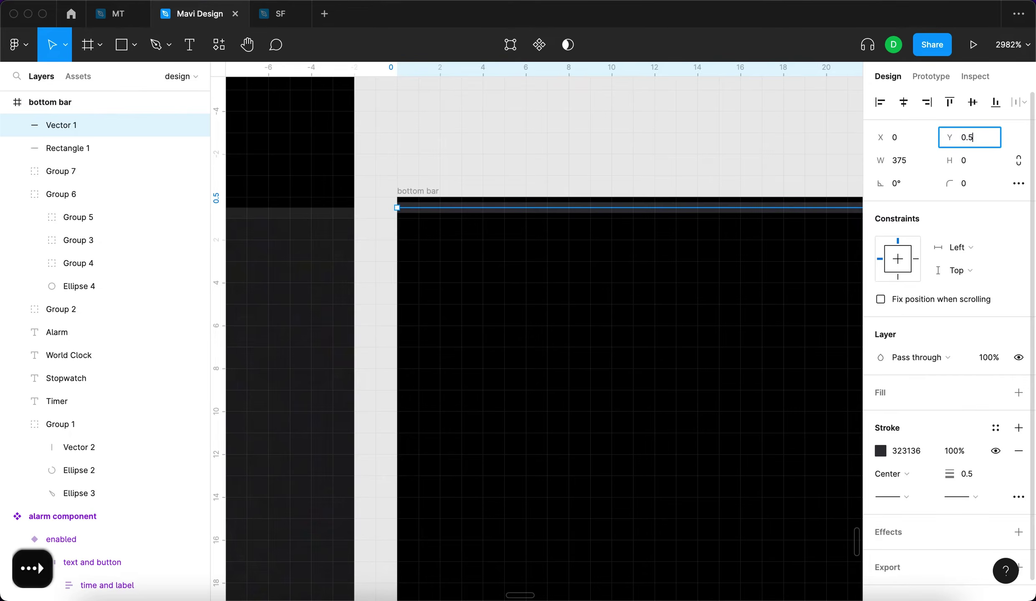
pyautogui.moveTo(383, 246); pyautogui.dragTo(386, 274)
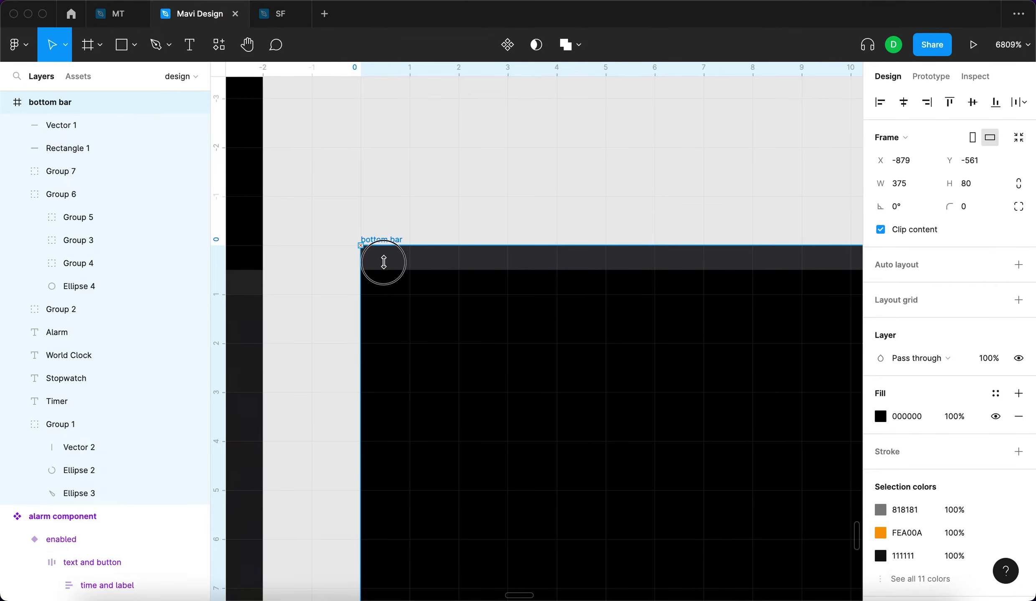
pyautogui.scroll(-5, 388, 291)
pyautogui.press('super+z')
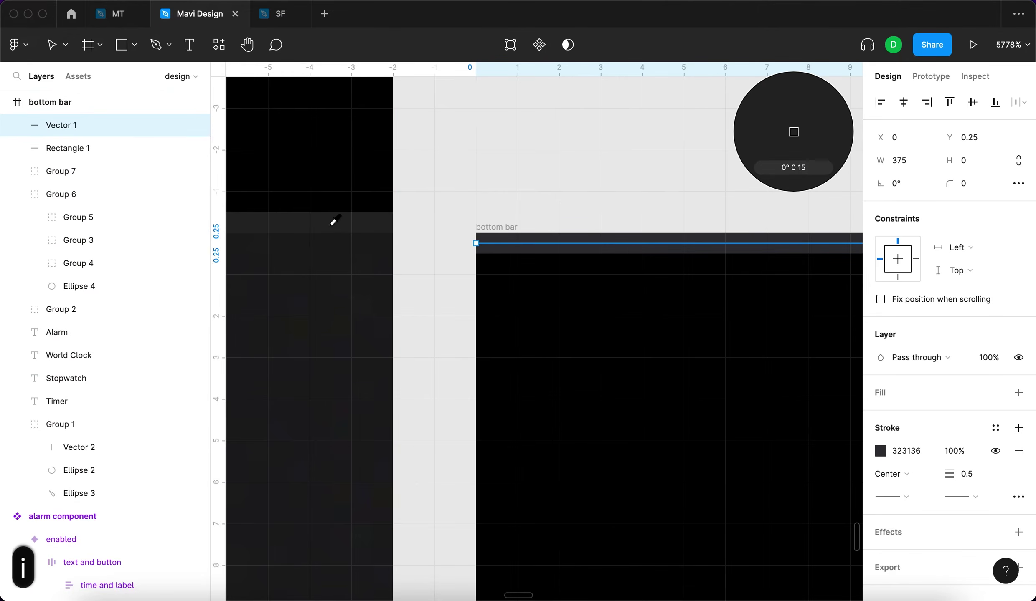
# Sample the color 262626 from the screenshot bar's upper edge for the divider line's stroke.
pyautogui.click(331, 225)
pyautogui.click(908, 453)
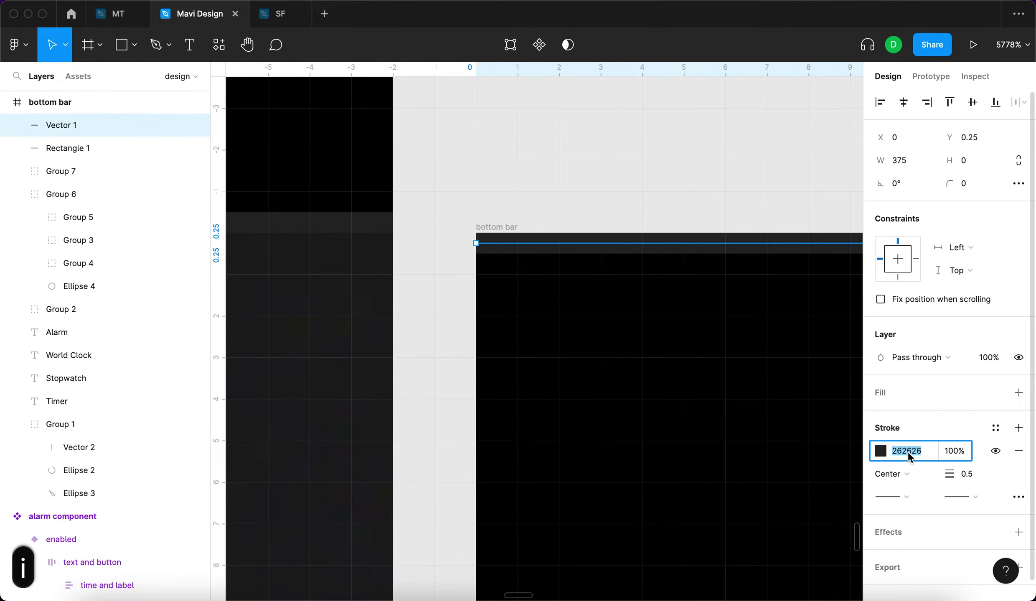
# Try a white FFFFFF stroke at 20% opacity on the divider line and undo the change.
pyautogui.write('f')
pyautogui.press('Return')
pyautogui.press('Tab')
pyautogui.hotkey('shift', 'Down')
pyautogui.hotkey('shift', 'Down')
pyautogui.hotkey('shift', 'Down')
pyautogui.hotkey('shift', 'Down')
pyautogui.hotkey('shift', 'Down')
pyautogui.hotkey('shift', 'Down')
pyautogui.hotkey('shift', 'Down')
pyautogui.hotkey('shift', 'Down')
pyautogui.hotkey('shift', 'Up')
pyautogui.hotkey('shift', 'Down')
pyautogui.hotkey('shift', 'Down')
pyautogui.hotkey('shift', 'Up')
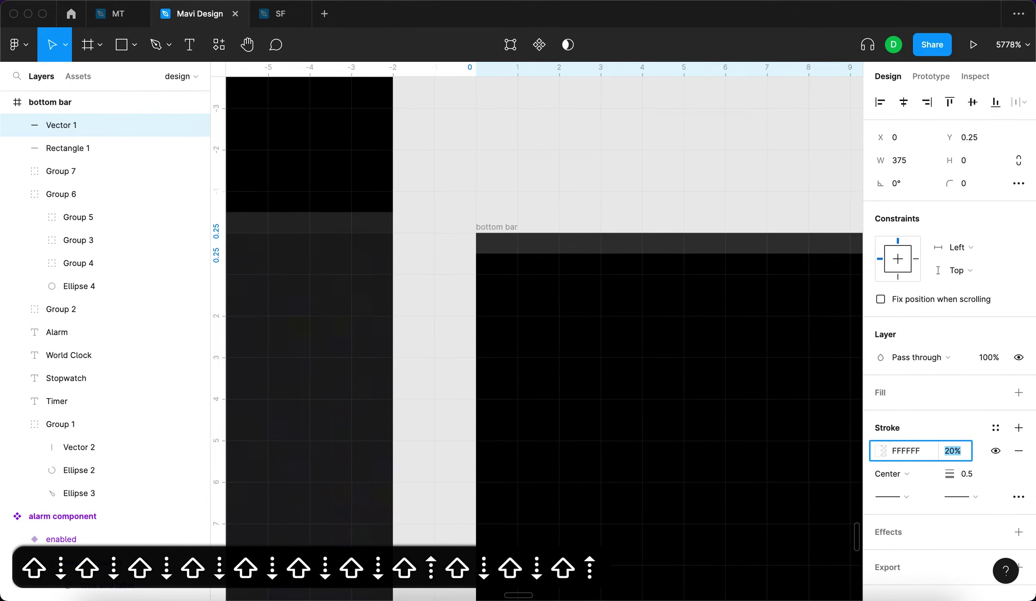
pyautogui.press('super+z')
pyautogui.press('super+z')
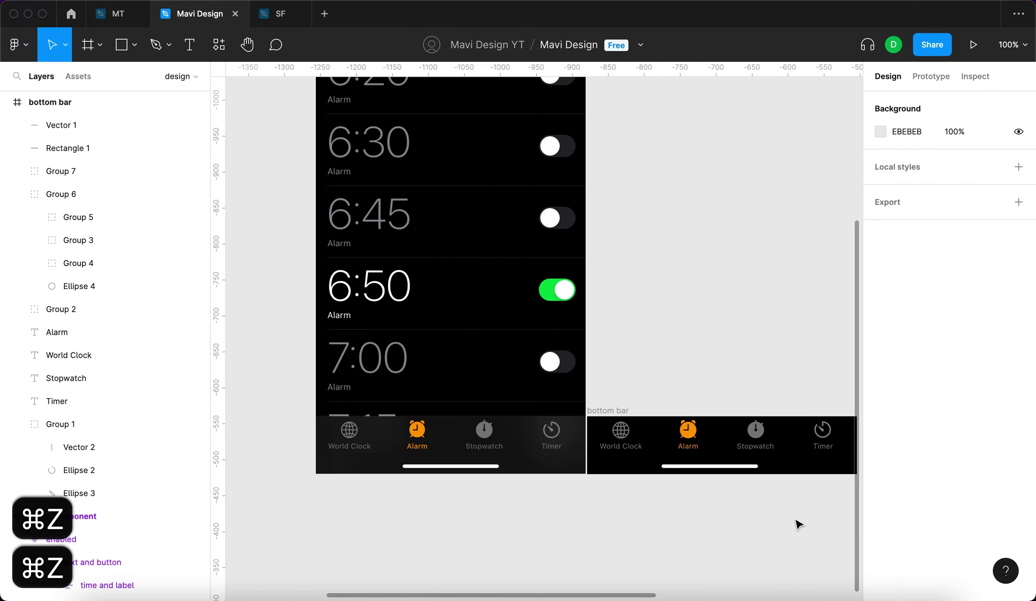
# Set the World Clock, Alarm, Stopwatch and Timer labels in the bottom bar to Medium font weight.
pyautogui.hscroll(3, 513, 430)
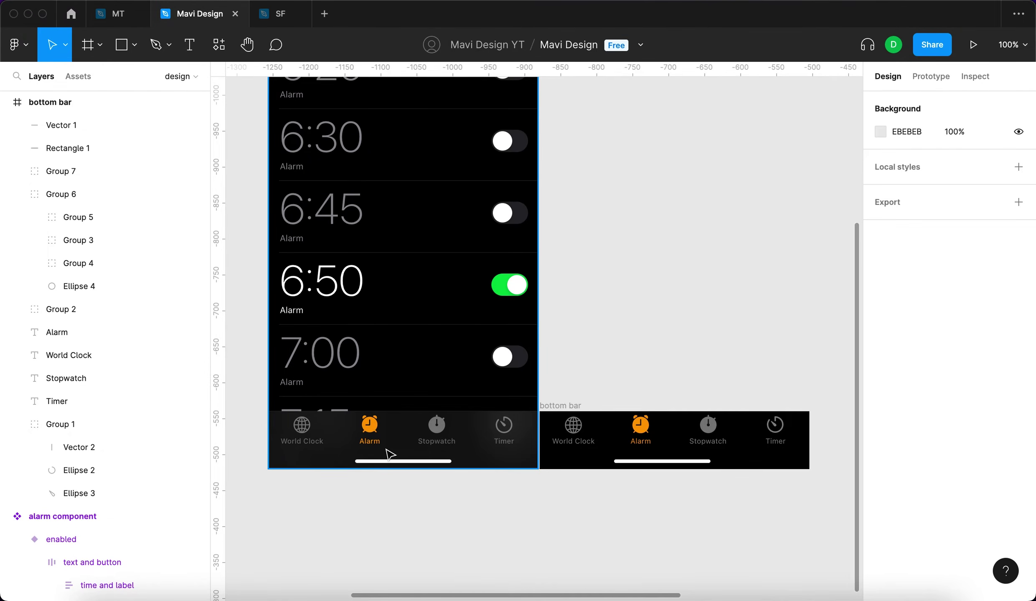
pyautogui.click(582, 444)
pyautogui.keyDown('shift'); pyautogui.click(640, 442); pyautogui.keyUp('shift')
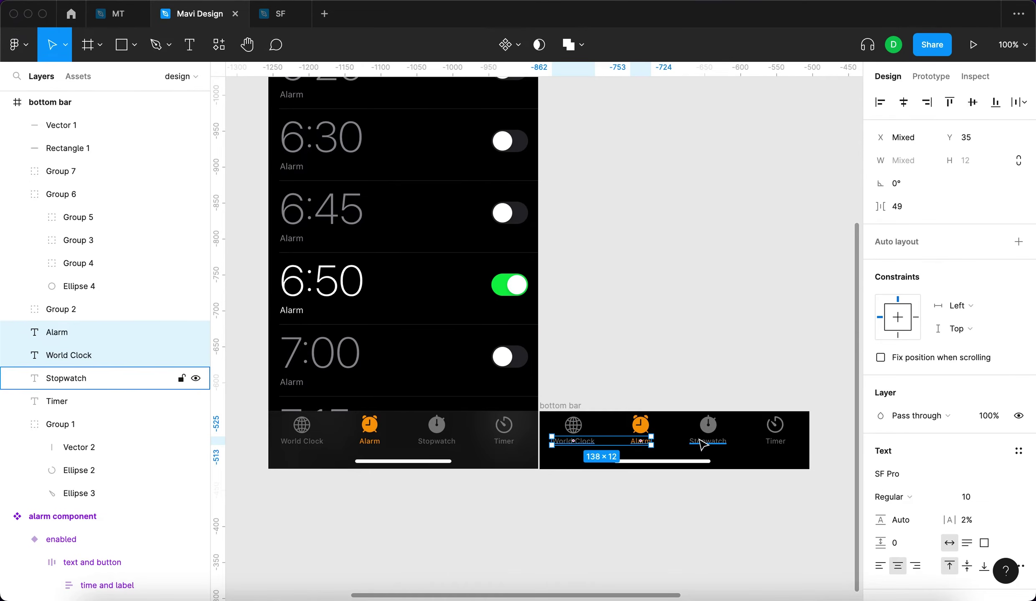
pyautogui.keyDown('shift'); pyautogui.click(707, 442); pyautogui.keyUp('shift')
pyautogui.keyDown('shift'); pyautogui.click(778, 446); pyautogui.keyUp('shift')
pyautogui.click(904, 438)
pyautogui.click(898, 459)
pyautogui.click(740, 334)
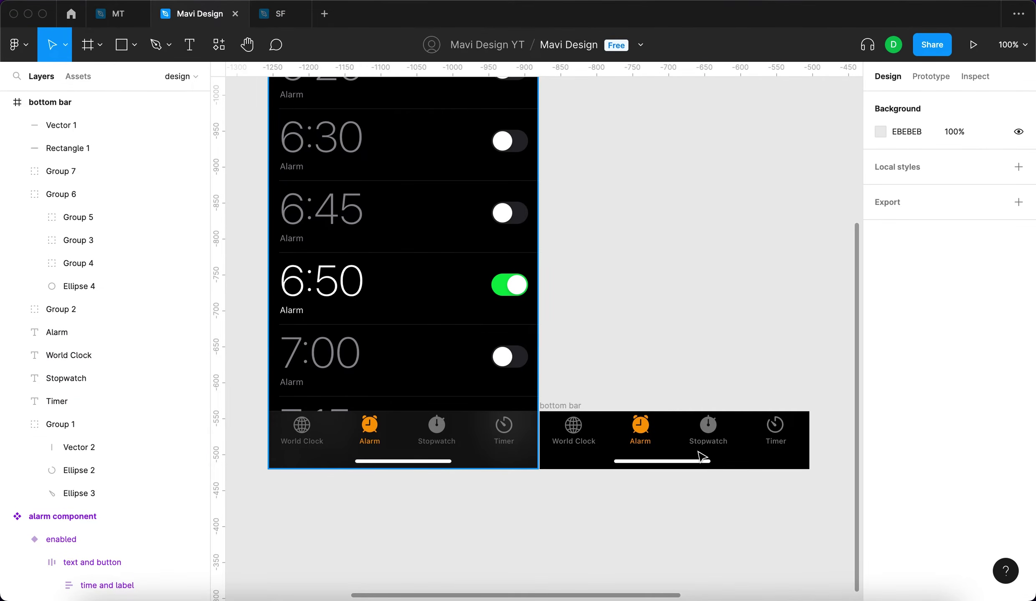
# Duplicate the bottom bar frame and place the copy directly beside the screenshot's header.
pyautogui.scroll(5, 559, 504)
pyautogui.click(558, 504)
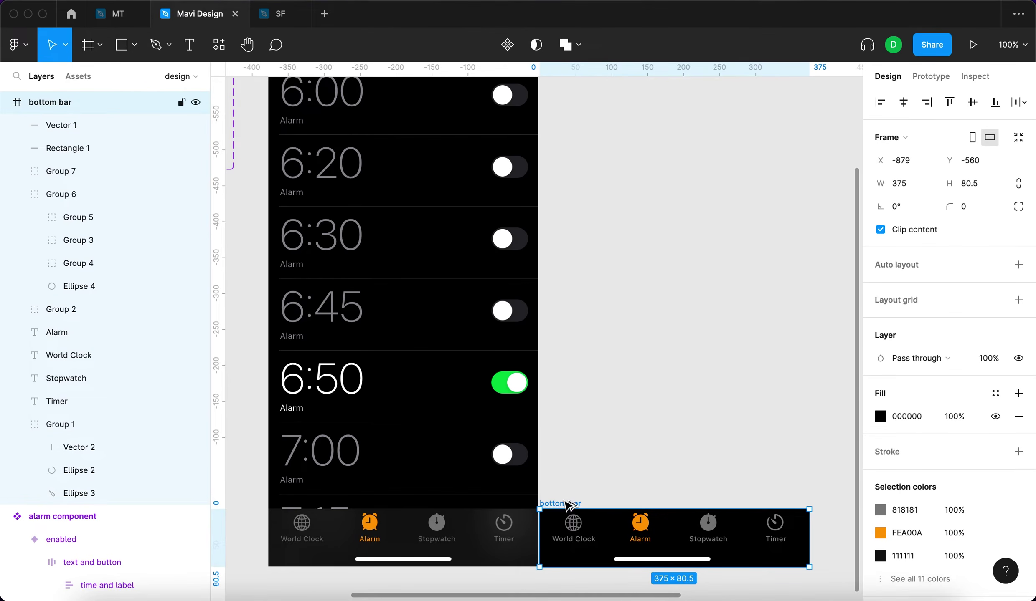
pyautogui.moveTo(568, 487); pyautogui.dragTo(596, 192)
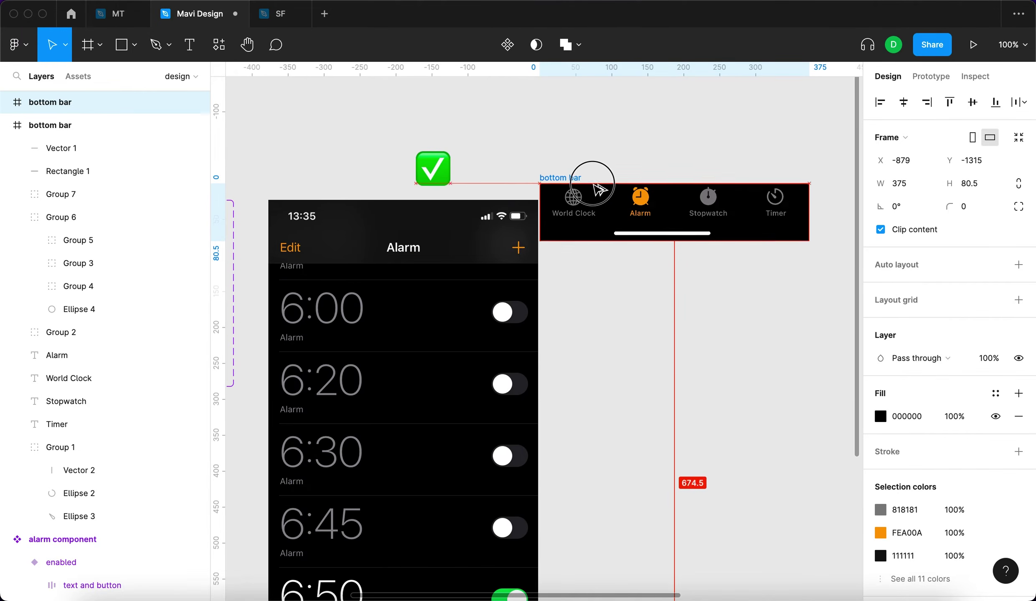
pyautogui.scroll(10, 516, 267)
# Resize the copied bar to a height of 89 and flip it vertically.
pyautogui.moveTo(545, 263); pyautogui.dragTo(541, 298)
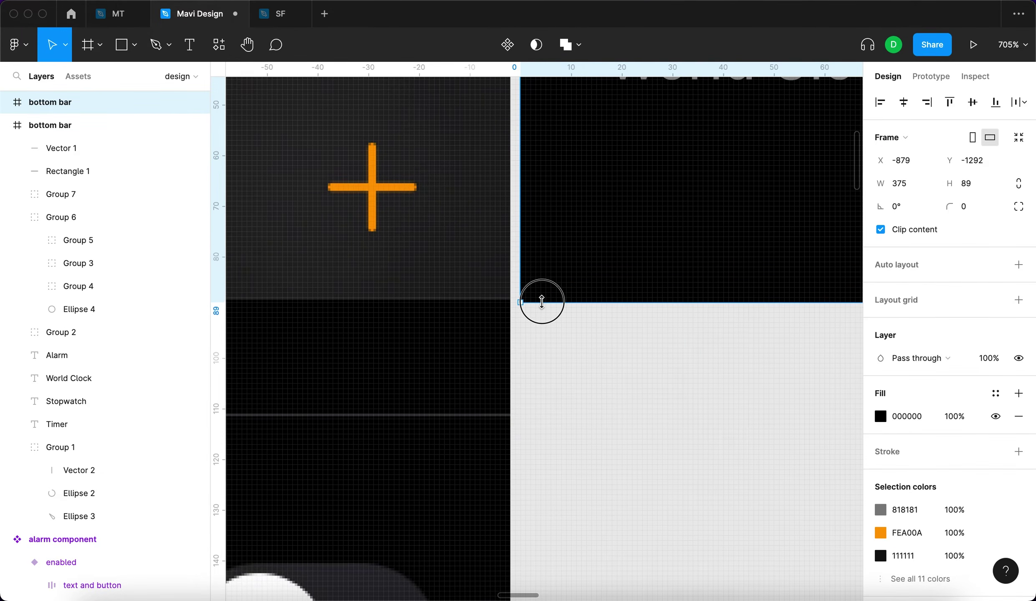
pyautogui.scroll(-5, 539, 184)
pyautogui.hotkey('shift', 'v')
pyautogui.scroll(10, 543, 219)
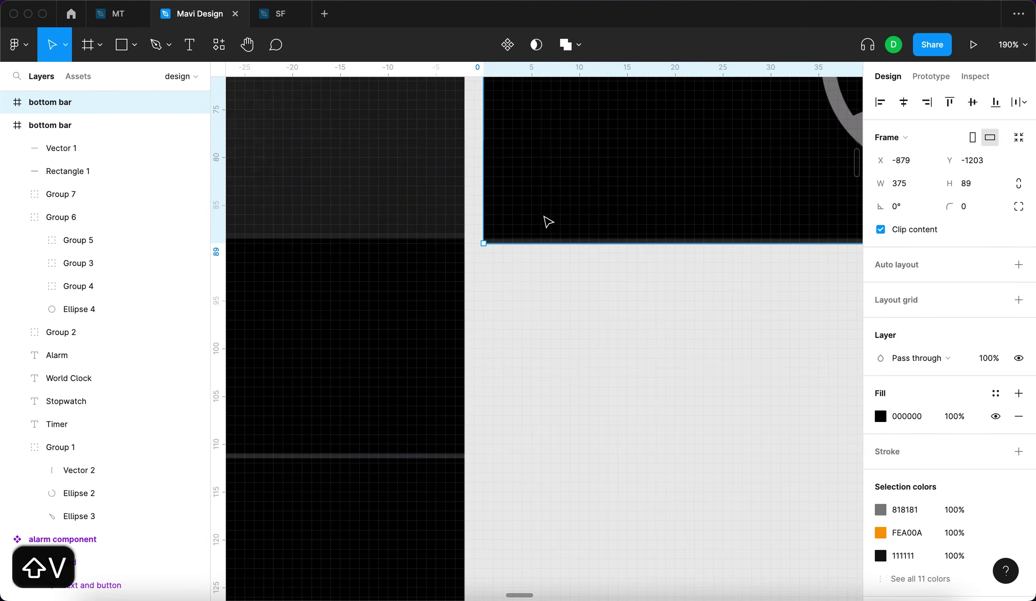
pyautogui.click(474, 260)
pyautogui.scroll(-6, 492, 276)
pyautogui.click(523, 303)
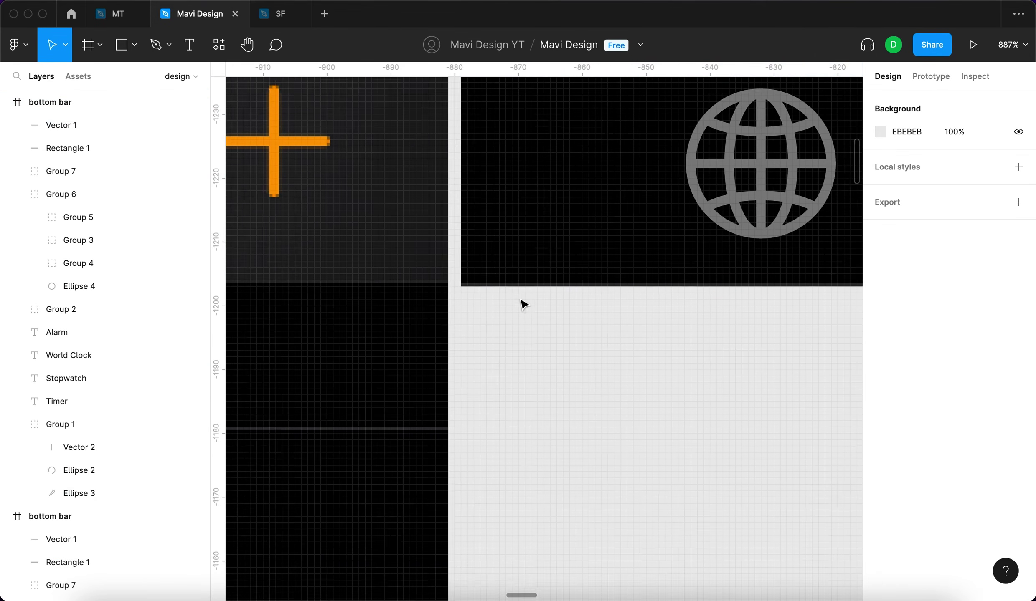
pyautogui.scroll(-10, 523, 305)
# Delete the home indicator, icons and labels from the copied bar, keeping only the divider line.
pyautogui.click(562, 284)
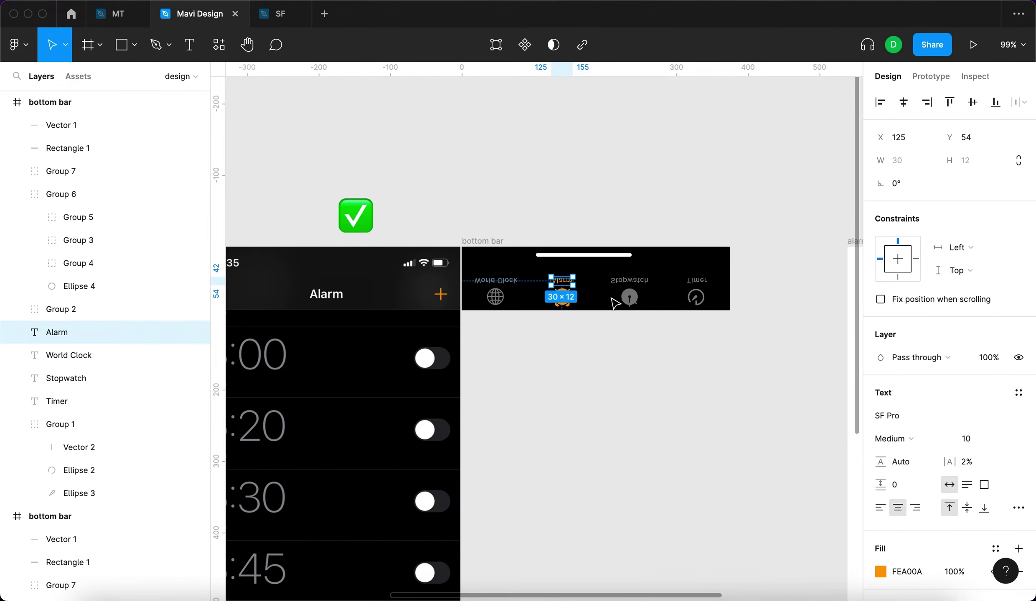
pyautogui.click(498, 229)
pyautogui.click(481, 241)
pyautogui.press('Return')
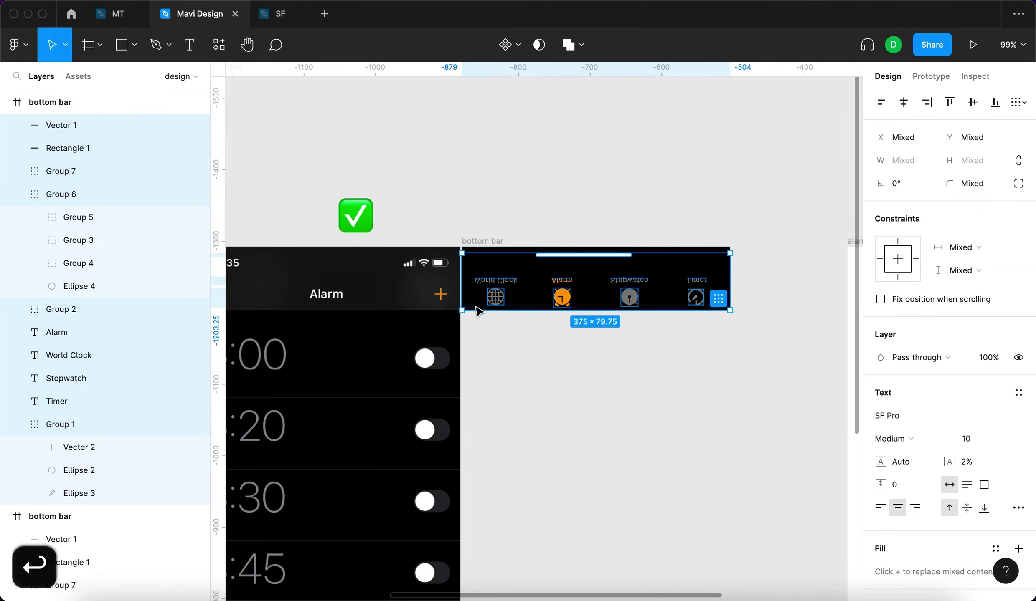
pyautogui.click(84, 147)
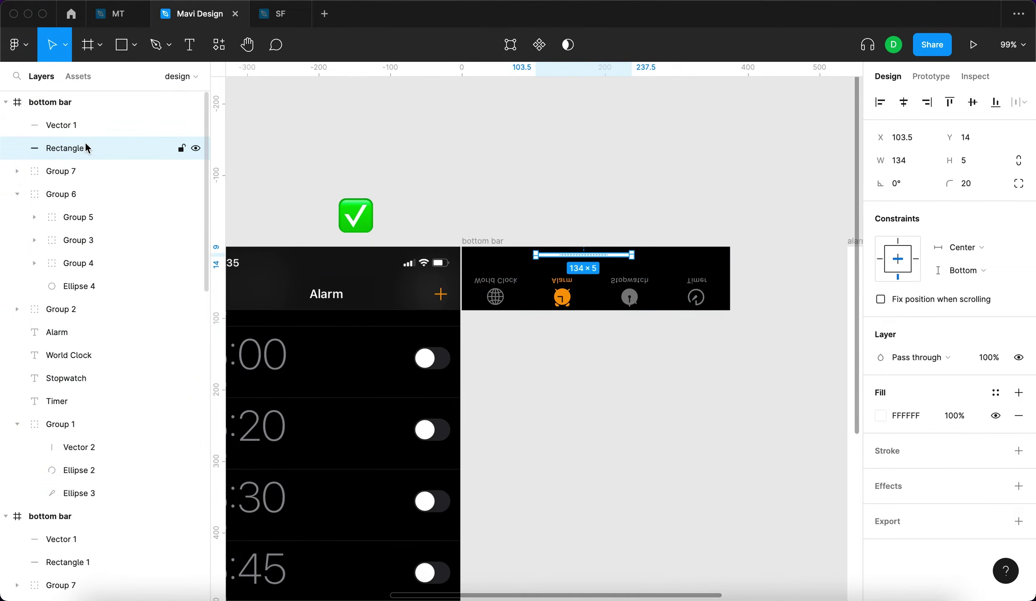
pyautogui.keyDown('shift'); pyautogui.click(105, 495); pyautogui.keyUp('shift')
pyautogui.scroll(6, 497, 252)
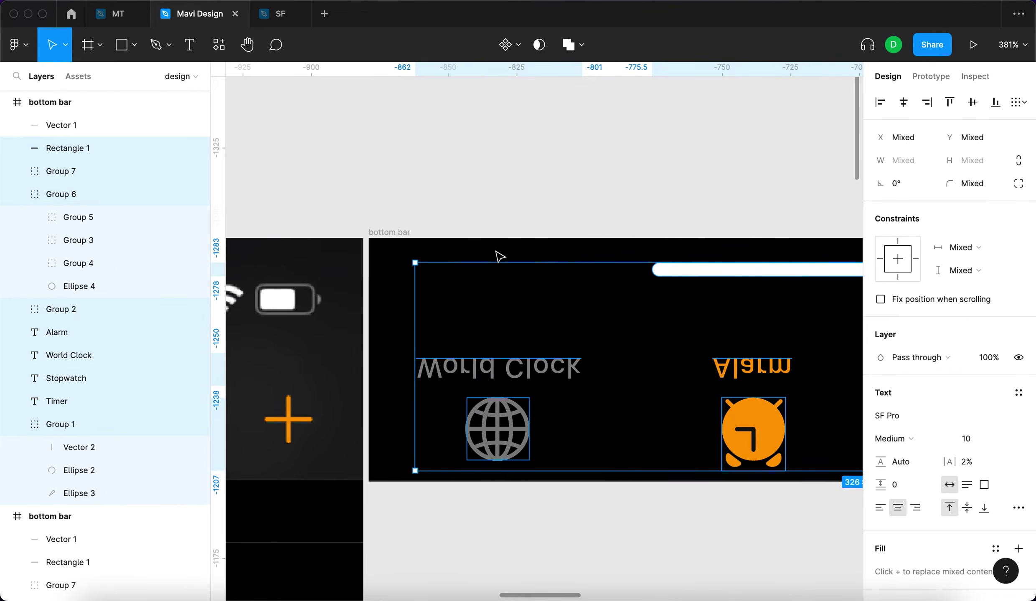
pyautogui.press('BackSpace')
# Move the emptied bar copy to X -871 next to the screenshot's header.
pyautogui.click(383, 234)
pyautogui.scroll(10, 393, 448)
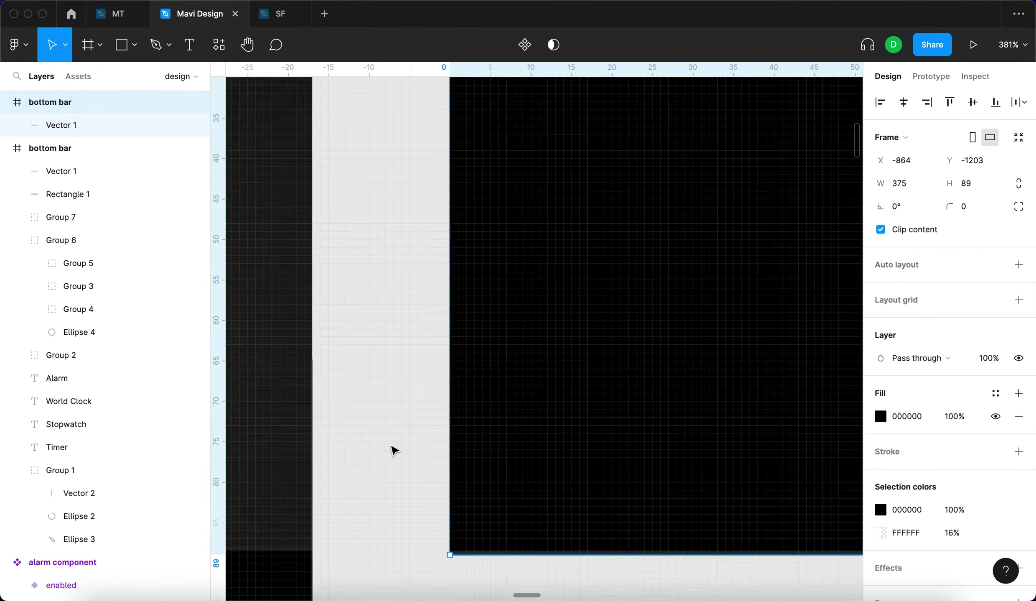
pyautogui.scroll(-5, 393, 449)
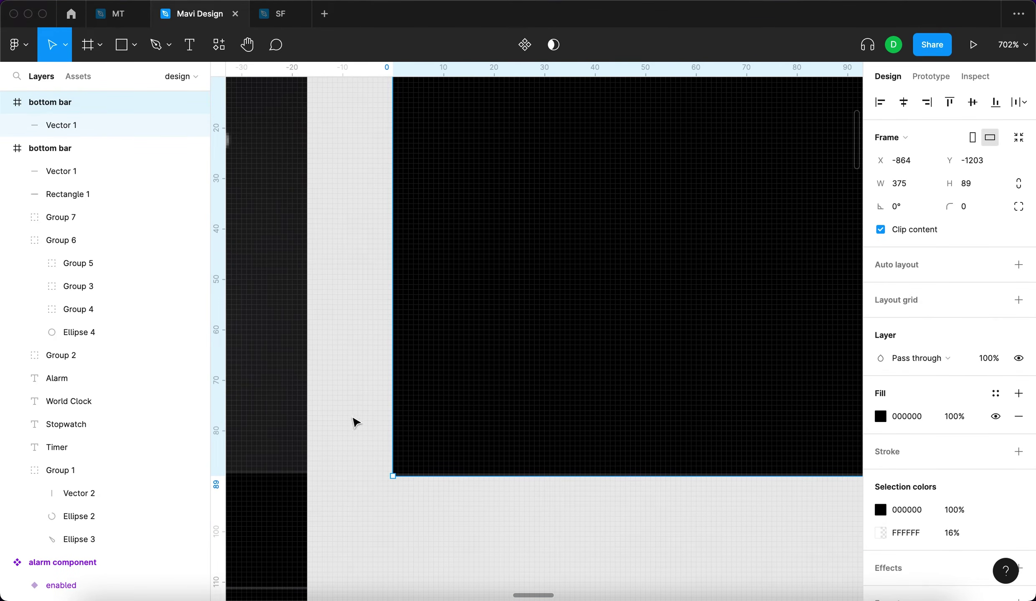
pyautogui.click(354, 423)
pyautogui.scroll(-6, 353, 420)
pyautogui.click(367, 305)
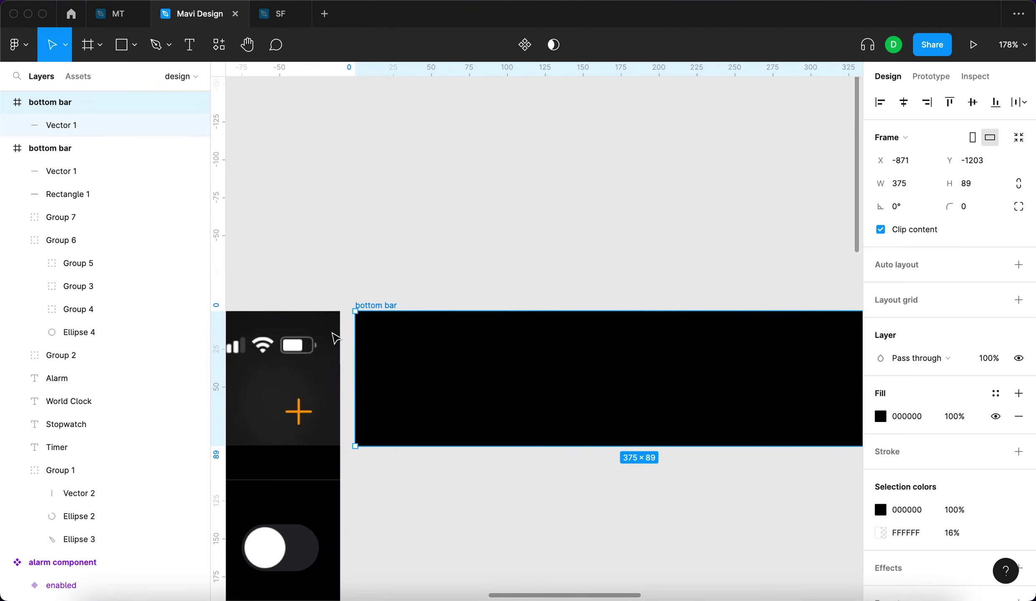
# Set the header bar copy's height to 88.
pyautogui.scroll(5, 336, 338)
pyautogui.scroll(7, 369, 459)
pyautogui.click(983, 185)
pyautogui.press('Down')
pyautogui.press('Return')
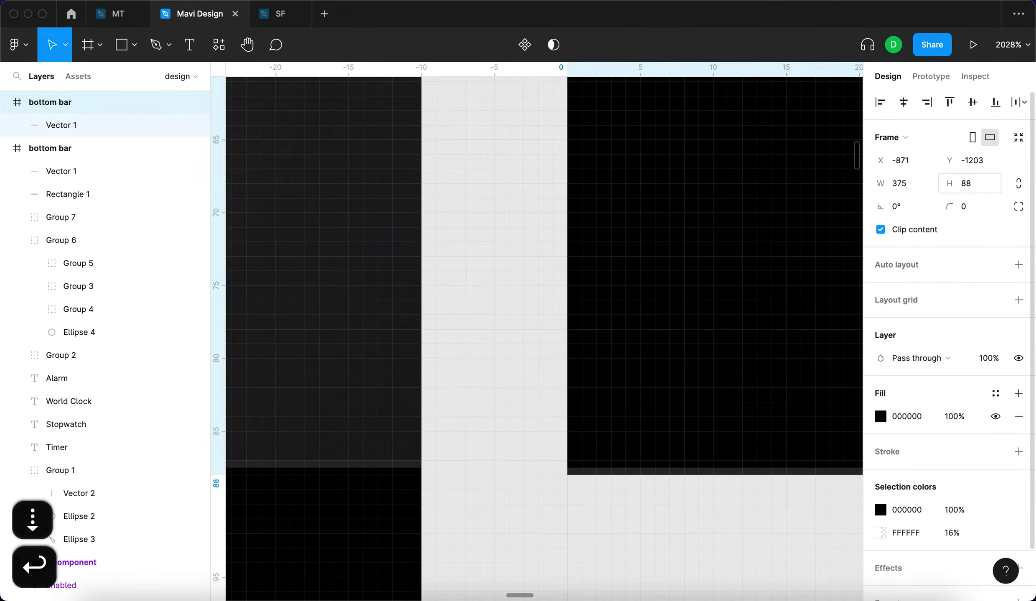
# Set the header bar copy's height to 88.5 to match the screenshot's header.
pyautogui.scroll(-7, 522, 518)
pyautogui.press('Up')
pyautogui.scroll(7, 533, 499)
pyautogui.click(969, 184)
pyautogui.write('.5')
pyautogui.press('Return')
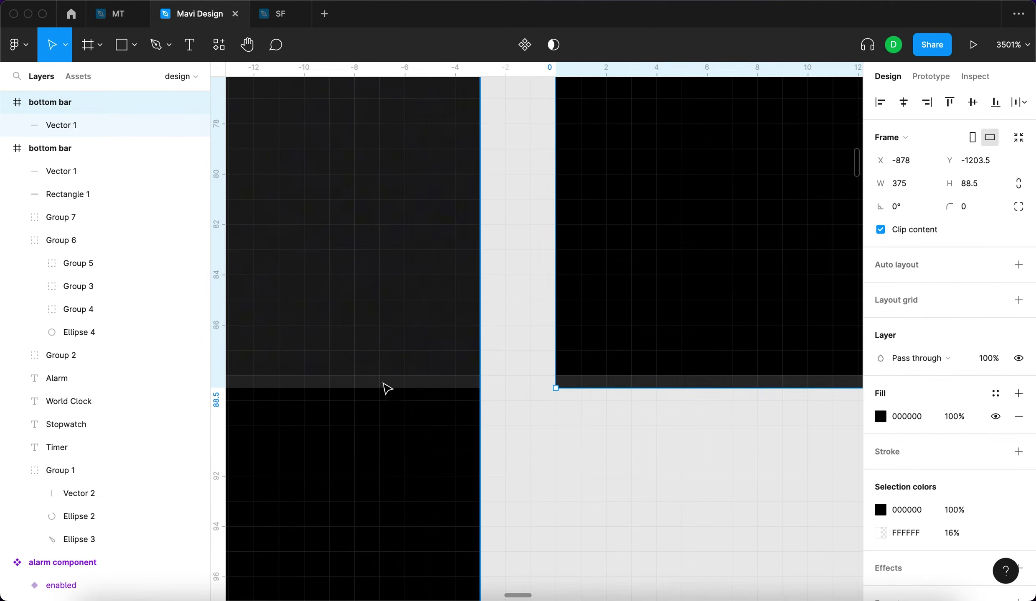
pyautogui.click(584, 444)
# Compare both bars with the screenshot and examine the header's time, status icons, title and buttons.
pyautogui.scroll(-10, 585, 444)
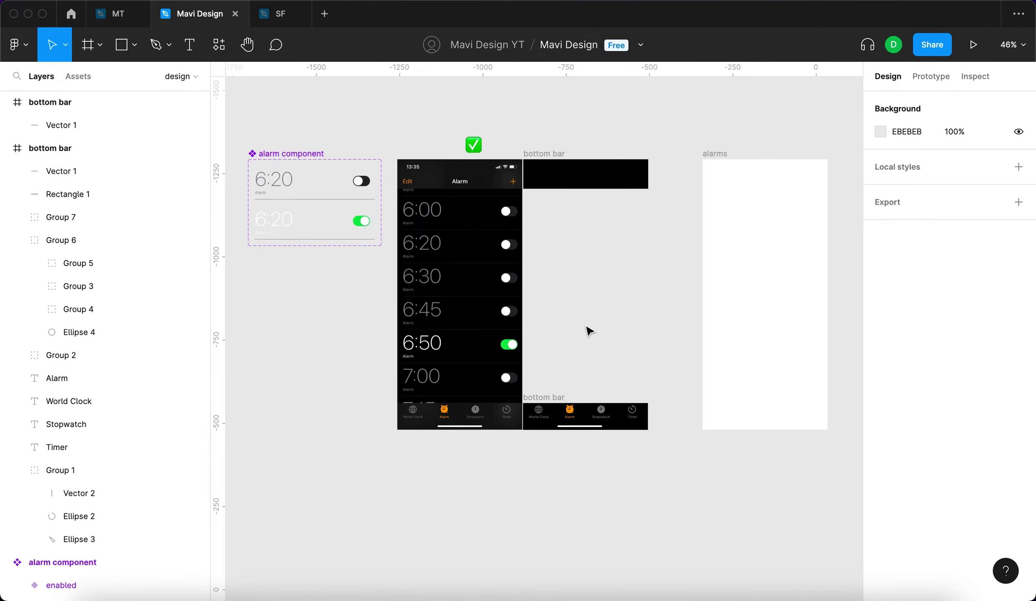
pyautogui.scroll(5, 588, 332)
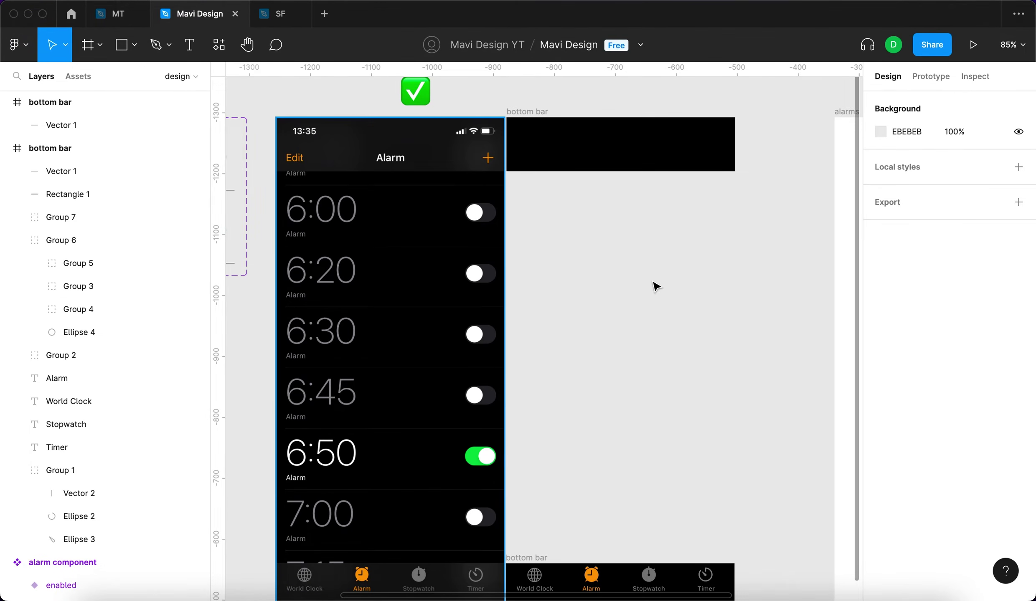
pyautogui.hscroll(-3, 657, 286)
pyautogui.scroll(-1, 656, 287)
pyautogui.click(733, 417)
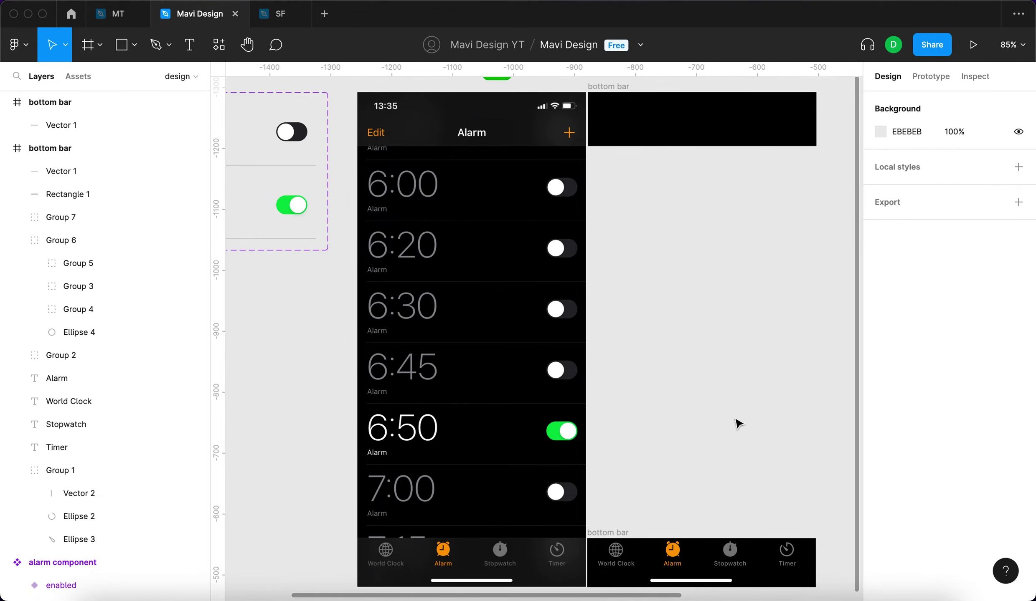
pyautogui.scroll(-3, 737, 423)
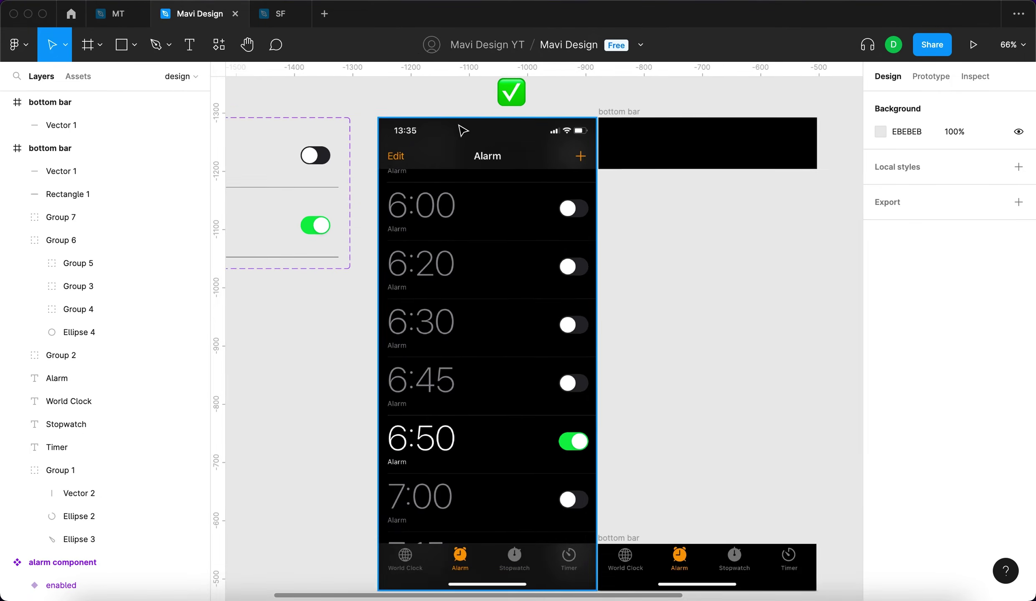
pyautogui.scroll(15, 462, 131)
pyautogui.scroll(-7, 468, 126)
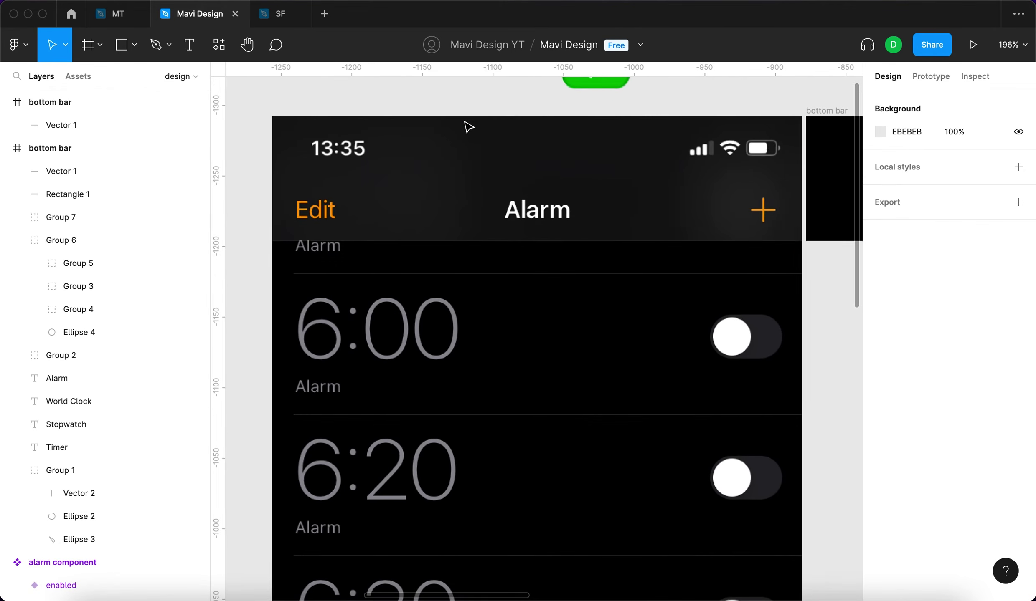
pyautogui.hscroll(4, 410, 168)
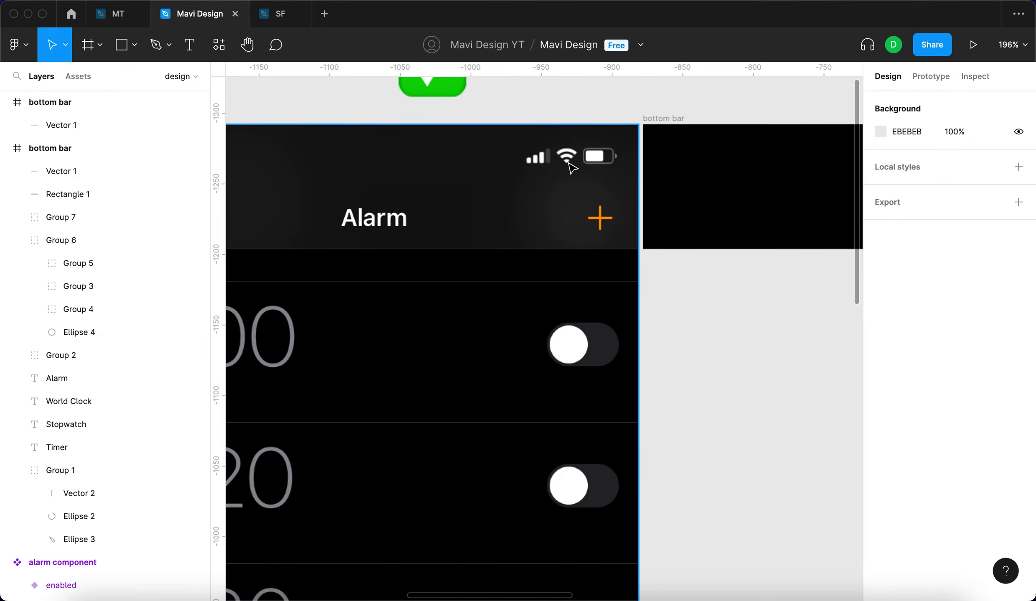
# Draw a 66 by 13 rectangle over the screenshot's status icons and set its corner radius to 3.
pyautogui.press('r')
pyautogui.scroll(5, 603, 154)
pyautogui.moveTo(645, 134)
pyautogui.mouseDown()
pyautogui.moveTo(430, 195)
pyautogui.moveTo(387, 185)
pyautogui.mouseUp()
pyautogui.click(972, 187)
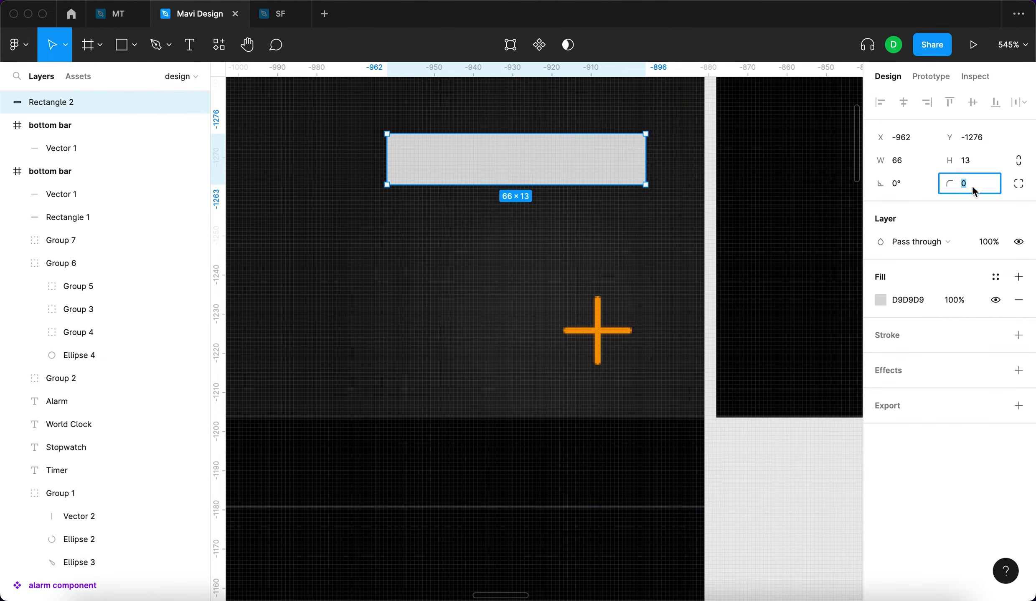
pyautogui.hotkey('shift', 'Up')
pyautogui.hotkey('shift', 'Down')
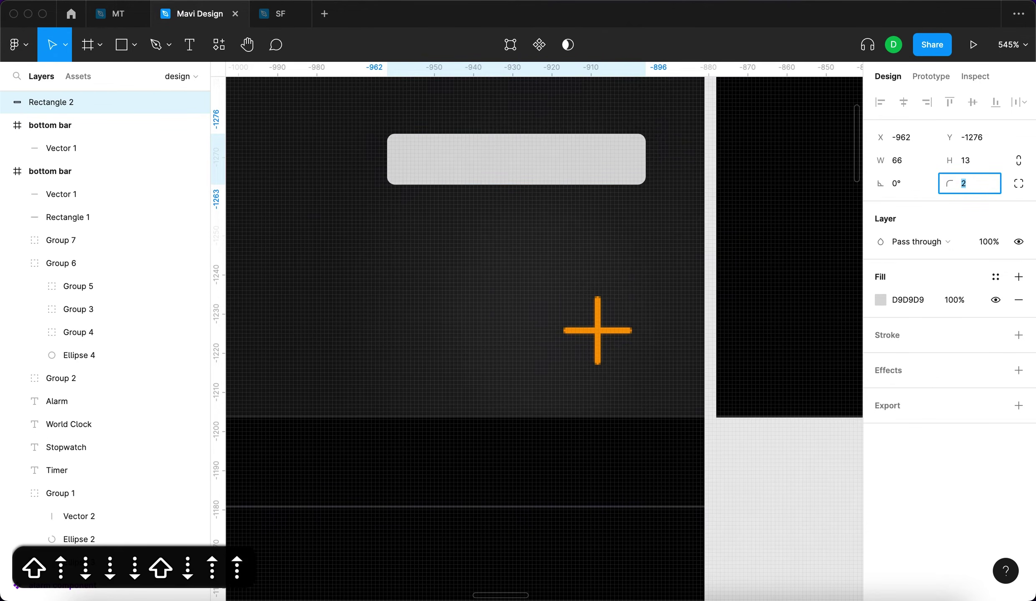
pyautogui.press('Up')
pyautogui.press('Return')
# Fill the status icons rectangle with white FFFFFF and set its layer opacity to 50%.
pyautogui.write('f')
pyautogui.press('Return')
pyautogui.click(988, 241)
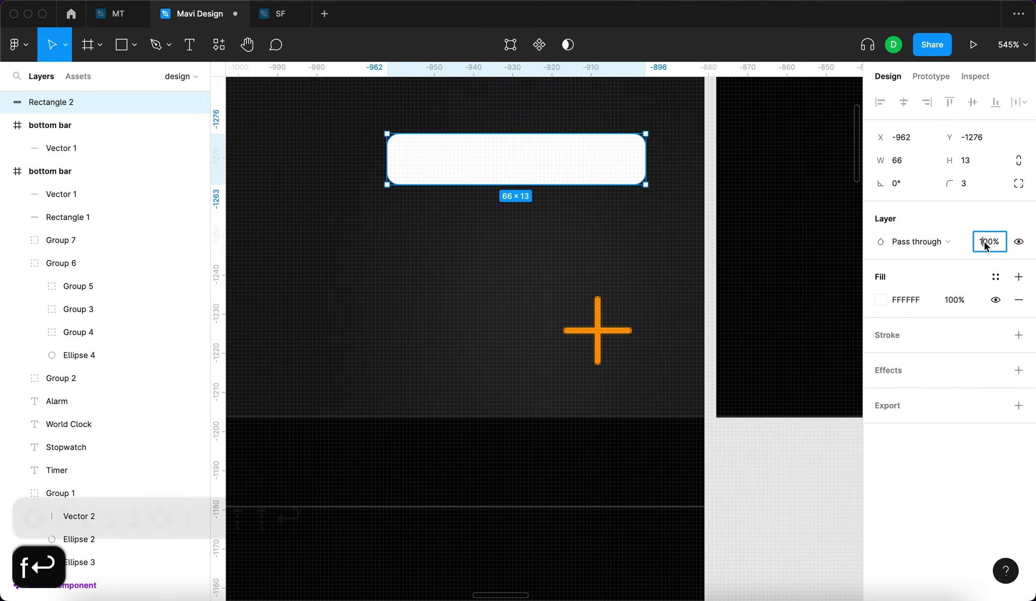
pyautogui.hotkey('shift', 'Down')
pyautogui.hotkey('shift', 'Down')
pyautogui.hotkey('shift', 'Down')
pyautogui.hotkey('shift', 'Down')
pyautogui.hotkey('shift', 'Down')
pyautogui.press('Return')
# Move the rectangle into the header bar frame and lay that frame over the screenshot's header at X -1256.
pyautogui.moveTo(541, 158); pyautogui.dragTo(831, 161)
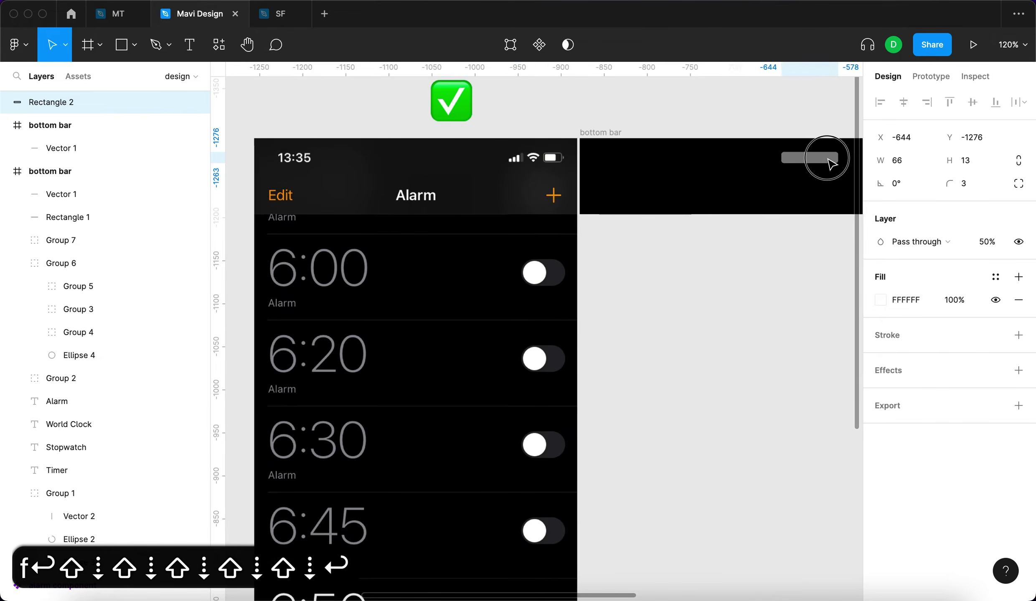
pyautogui.click(623, 202)
pyautogui.moveTo(392, 164); pyautogui.dragTo(367, 122)
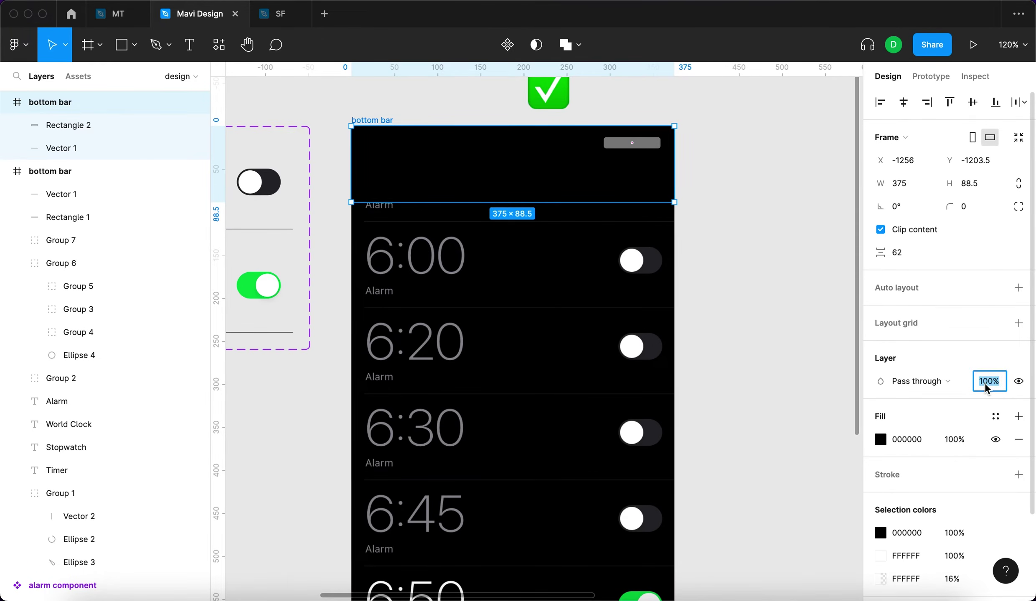
# Set the header bar frame's layer opacity to 60% and its fill to FF0000.
pyautogui.hotkey('shift', 'Down')
pyautogui.hotkey('shift', 'Down')
pyautogui.hotkey('shift', 'Down')
pyautogui.hotkey('shift', 'Down')
pyautogui.press('Return')
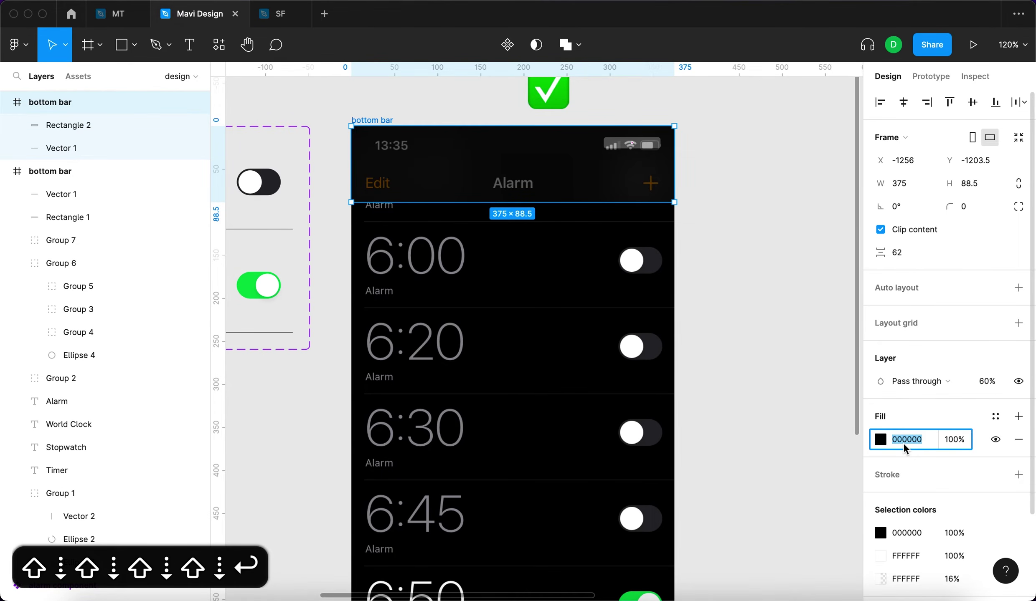
pyautogui.write('ff0000')
pyautogui.press('Return')
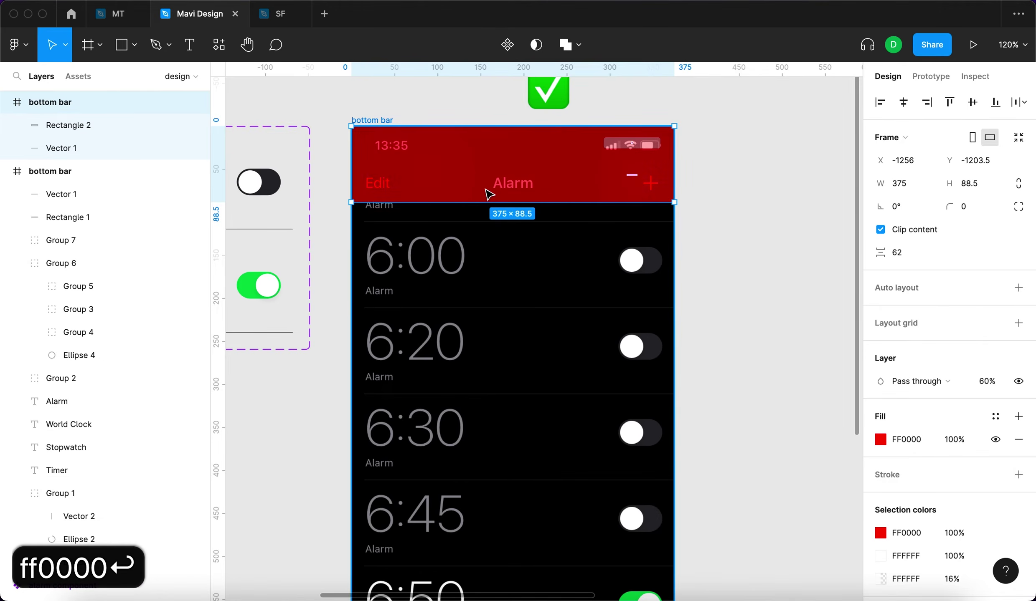
# Lower the red header bar frame's layer opacity to 10%.
pyautogui.scroll(5, 488, 194)
pyautogui.click(990, 381)
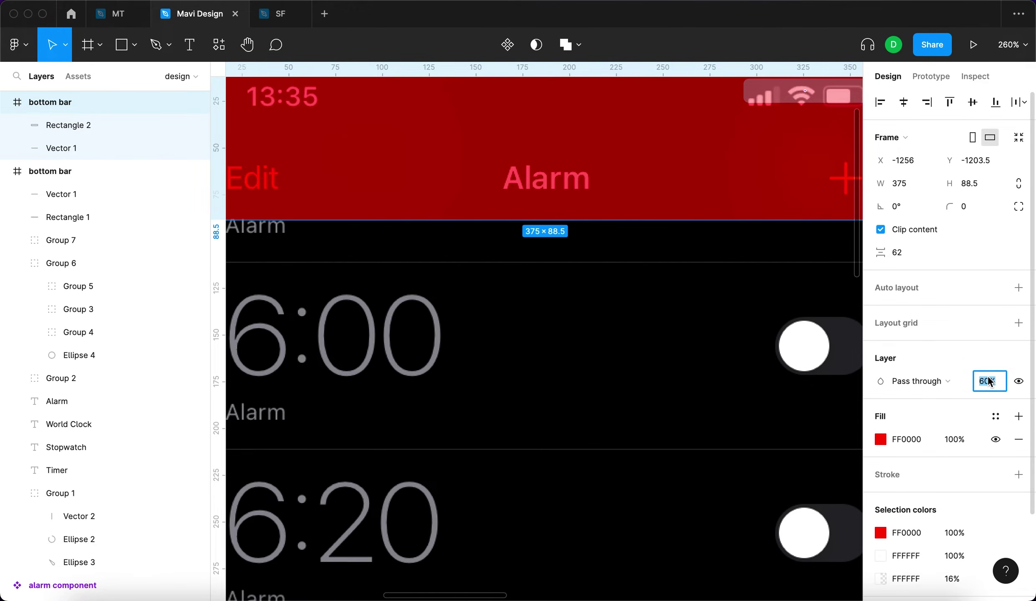
pyautogui.hotkey('shift', 'Down')
pyautogui.hotkey('shift', 'Down')
pyautogui.hotkey('shift', 'Down')
pyautogui.hotkey('shift', 'Down')
pyautogui.hotkey('shift', 'Down')
pyautogui.hotkey('shift', 'Down')
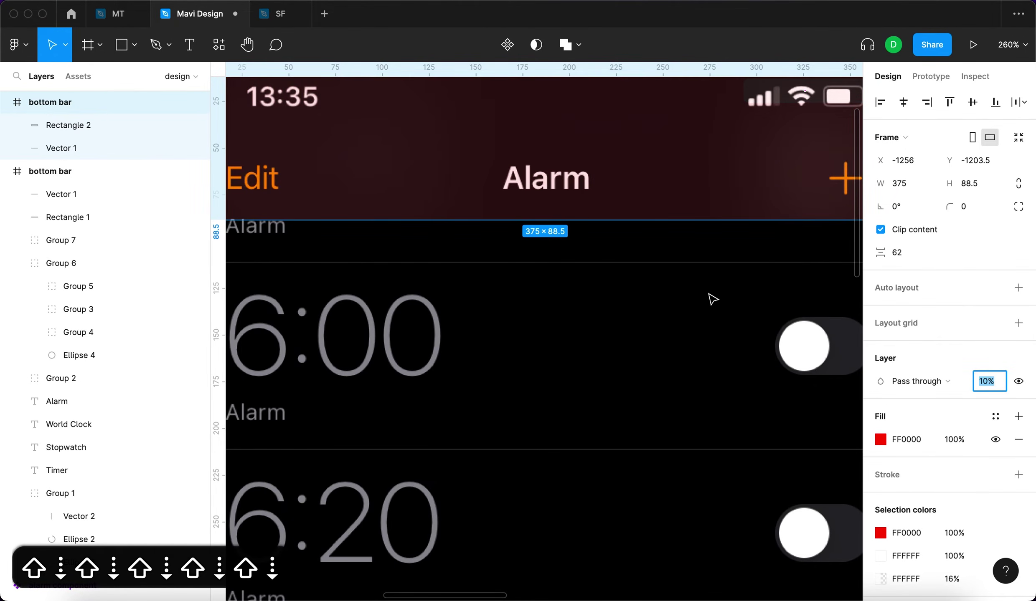
pyautogui.hotkey('shift', 'Up')
pyautogui.press('Return')
# Set the red header bar frame's layer opacity to 30%.
pyautogui.scroll(5, 668, 221)
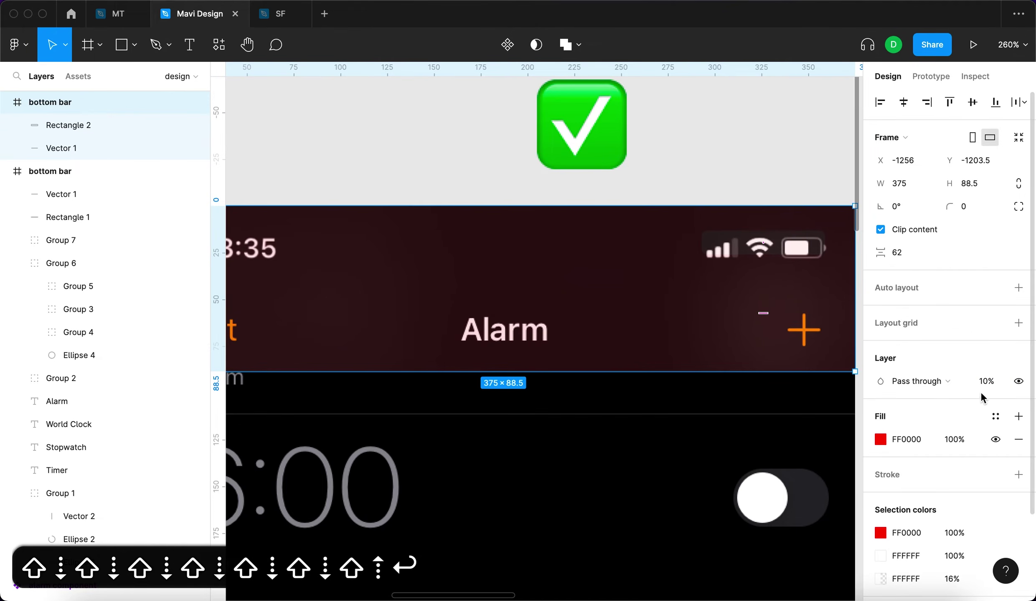
pyautogui.hotkey('shift', 'Up')
pyautogui.hotkey('shift', 'Up')
pyautogui.press('Return')
# Try a lower opacity on the header bar frame's red fill.
pyautogui.click(955, 439)
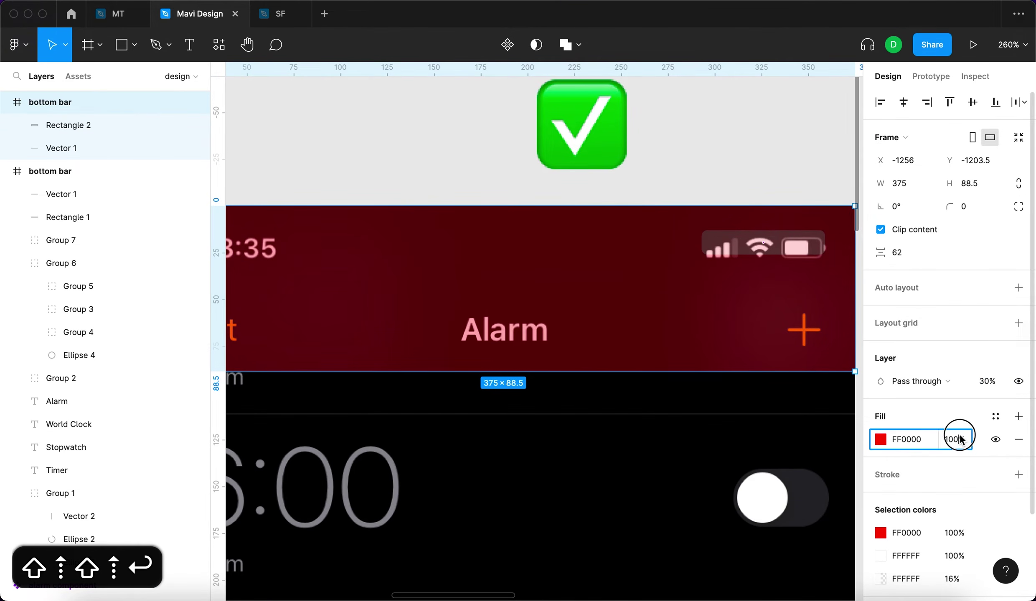
pyautogui.hotkey('shift', 'Down')
pyautogui.hotkey('shift', 'Down')
pyautogui.hotkey('shift', 'Down')
pyautogui.press('Return')
# Move the translucent rectangle over the header's status icons to X 294, Y 17.
pyautogui.click(763, 242)
pyautogui.scroll(5, 763, 243)
pyautogui.press('Down')
pyautogui.press('Down')
pyautogui.press('Down')
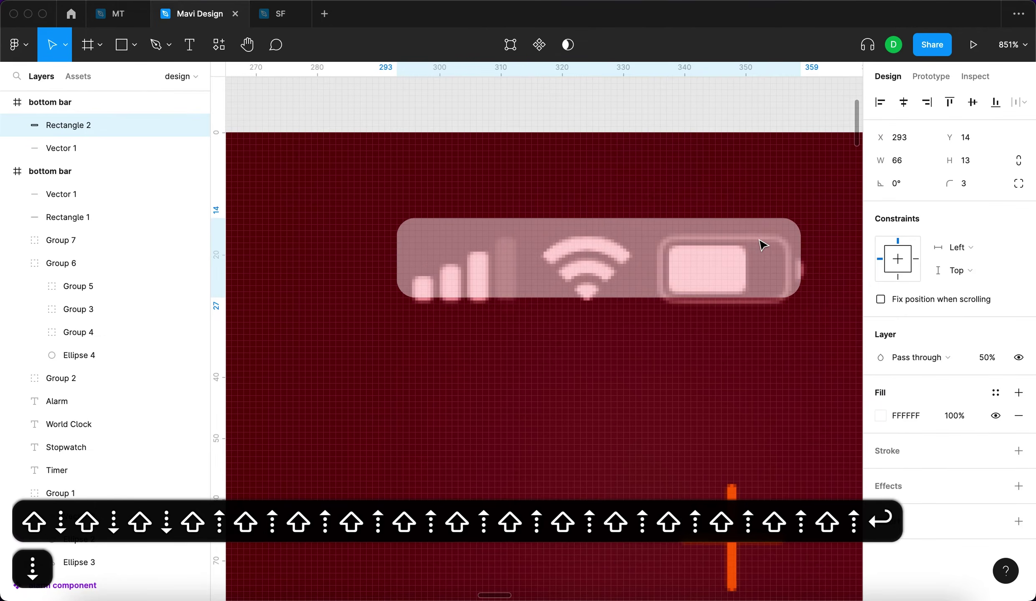
pyautogui.press('Down')
pyautogui.press('Right')
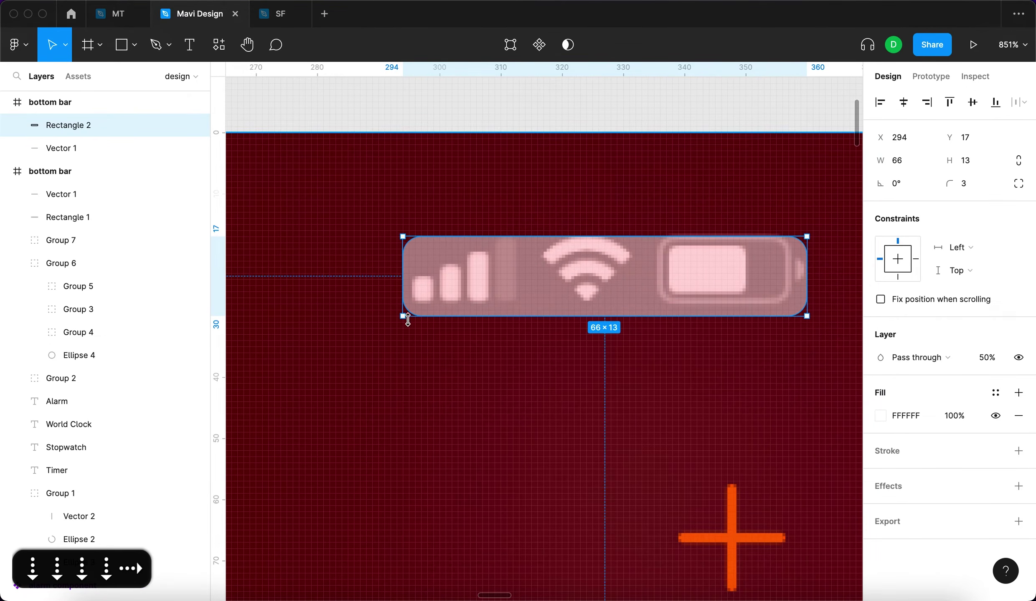
# Resize the status icon placeholder rectangle to 65 × 11 and set its layer opacity to 60%.
pyautogui.moveTo(441, 320); pyautogui.dragTo(439, 305)
pyautogui.moveTo(402, 270); pyautogui.dragTo(412, 270)
pyautogui.click(985, 357)
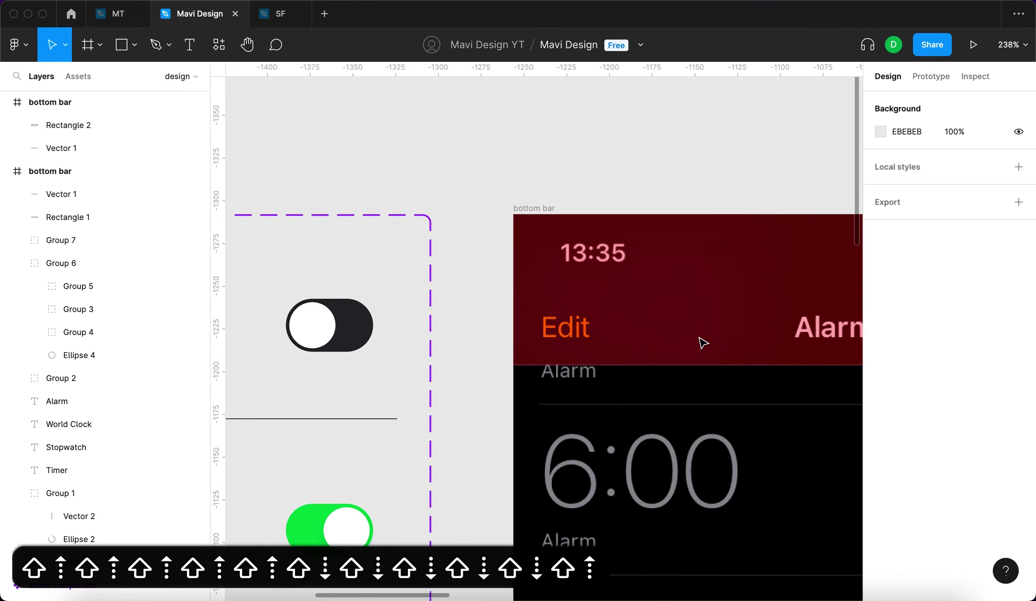
# Add a "13:35" text layer to the header frame and place it just below the reference clock.
pyautogui.hscroll(5, 726, 342)
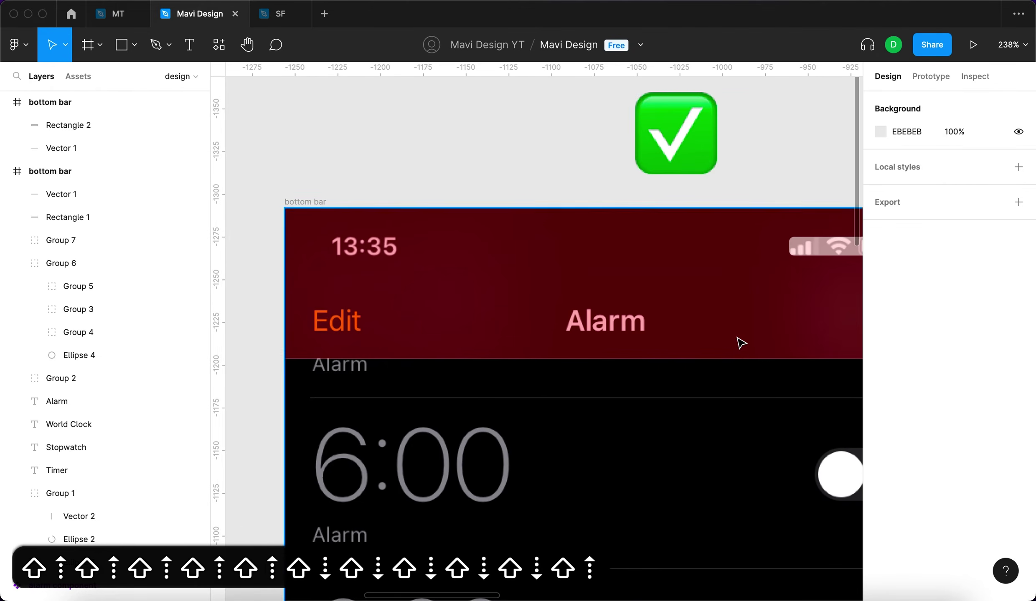
pyautogui.scroll(8, 334, 242)
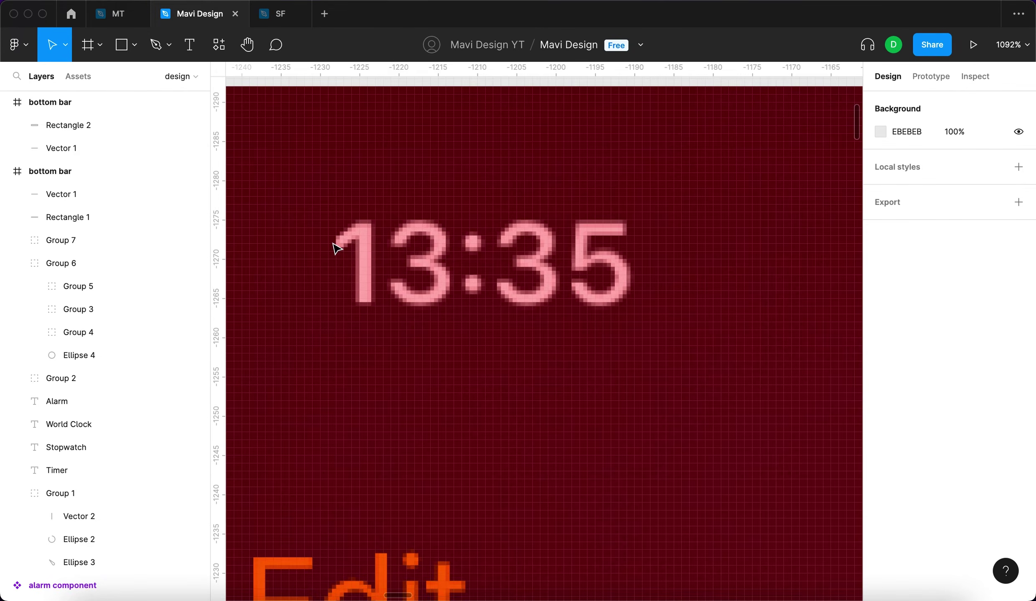
pyautogui.press('t')
pyautogui.click(445, 382)
pyautogui.write('!')
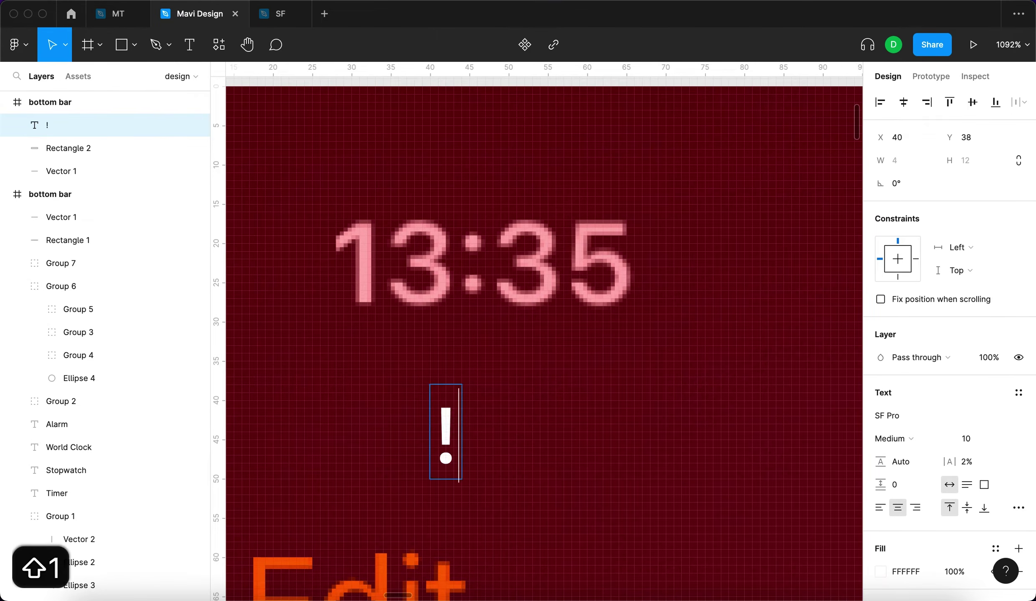
pyautogui.press('BackSpace')
pyautogui.write('13:35')
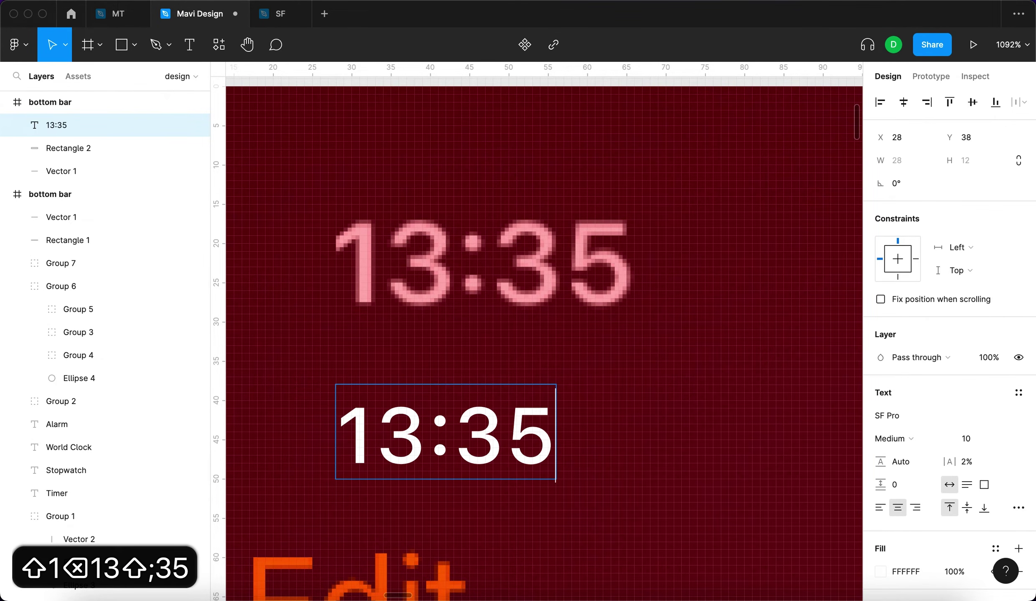
pyautogui.press('Escape')
pyautogui.moveTo(488, 423); pyautogui.dragTo(492, 375)
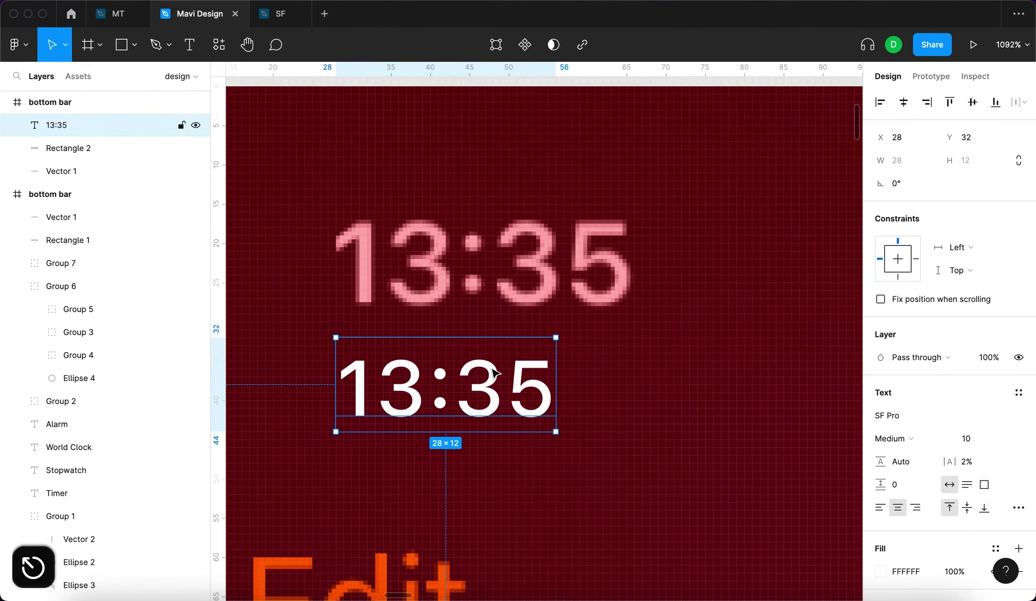
# Set the 13:35 text's font size to 15 and place it over the reference clock at X 27, Y 14.
pyautogui.click(962, 438)
pyautogui.press('Up')
pyautogui.press('Up')
pyautogui.press('Up')
pyautogui.moveTo(504, 423); pyautogui.dragTo(529, 231)
pyautogui.click(962, 439)
pyautogui.press('Up')
pyautogui.press('Up')
pyautogui.moveTo(390, 270); pyautogui.dragTo(429, 271)
# Set the 13:35 text's letter spacing to 0% and left-align it.
pyautogui.click(969, 462)
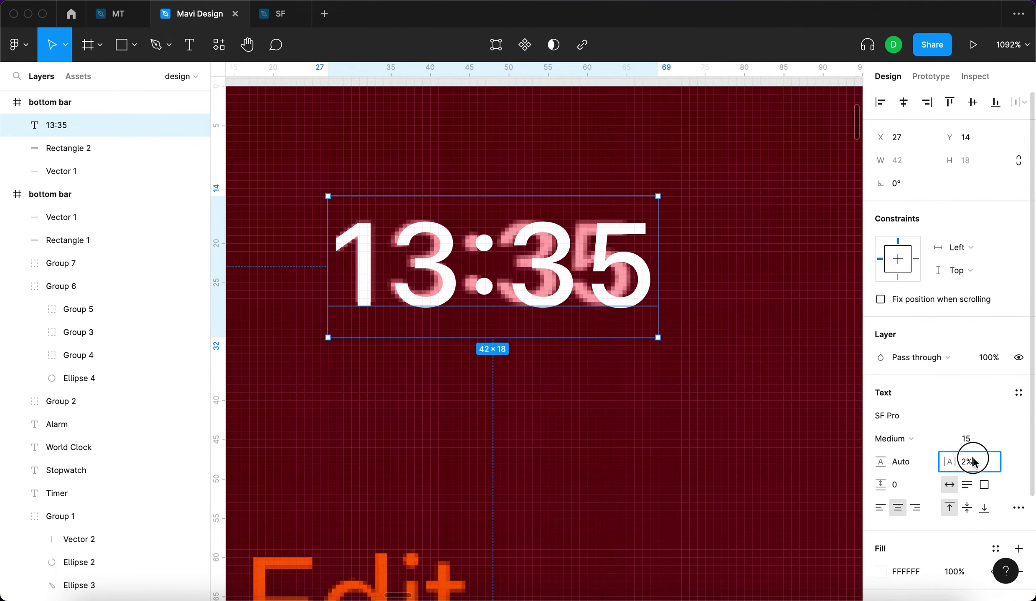
pyautogui.press('Down')
pyautogui.press('Down')
pyautogui.press('Down')
pyautogui.press('Up')
pyautogui.click(880, 507)
pyautogui.press('Left')
pyautogui.press('Left')
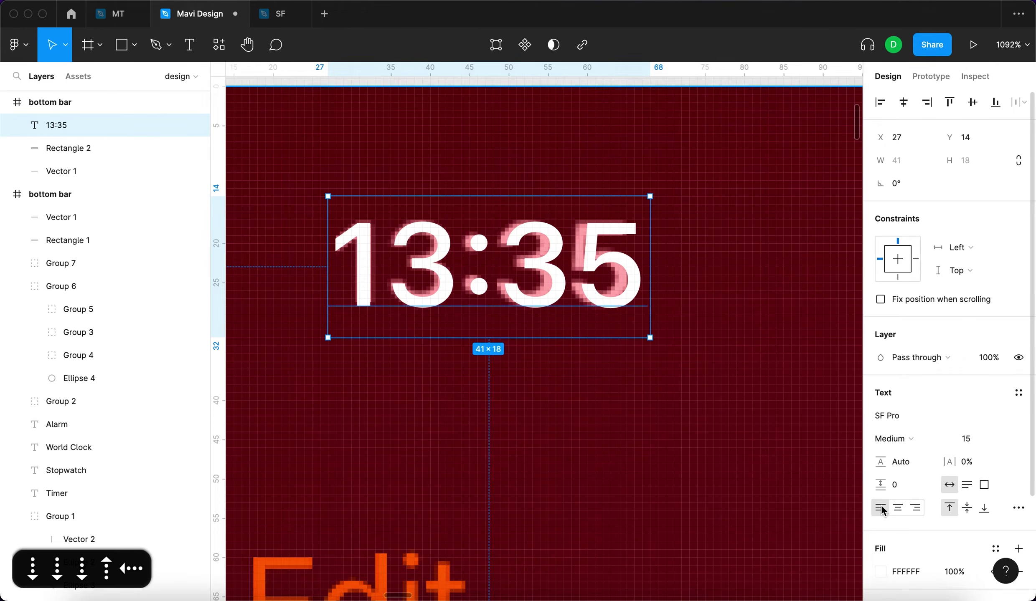
# Tighten the 13:35 text's letter spacing to -2% so it matches the reference clock.
pyautogui.press('Up')
pyautogui.press('Down')
pyautogui.press('Right')
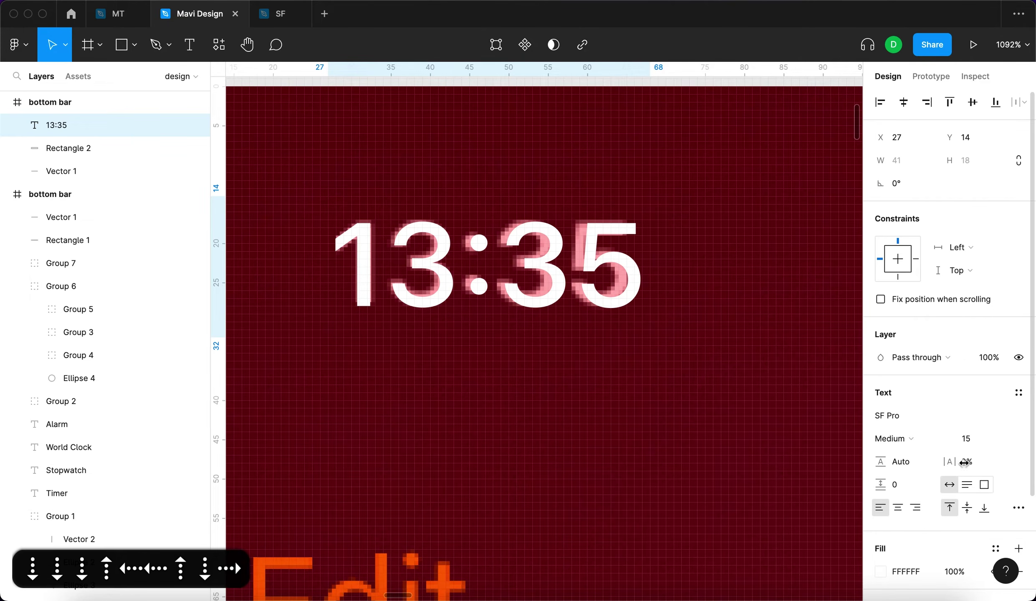
pyautogui.click(968, 439)
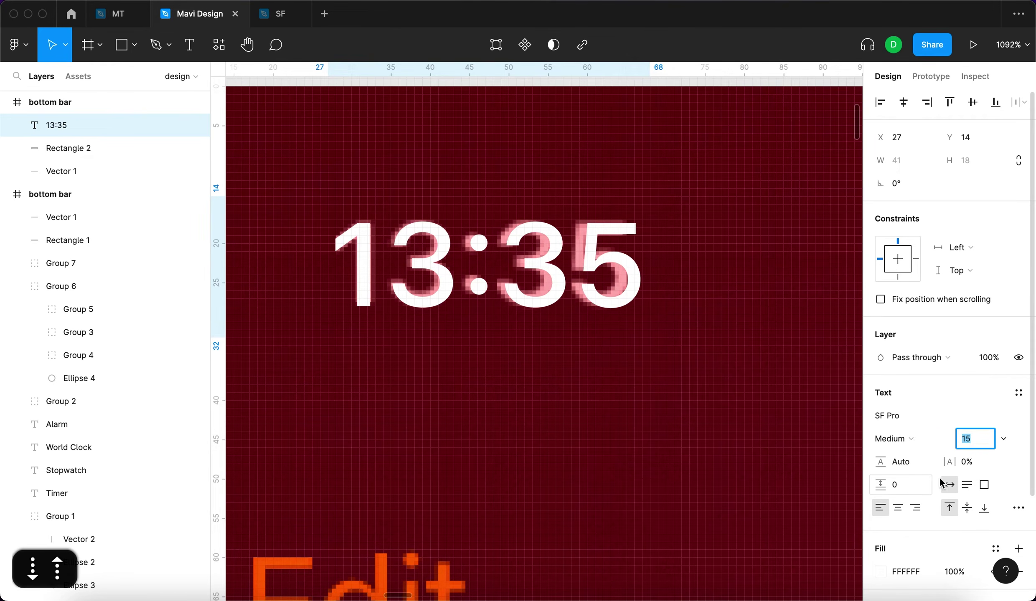
pyautogui.press('Down')
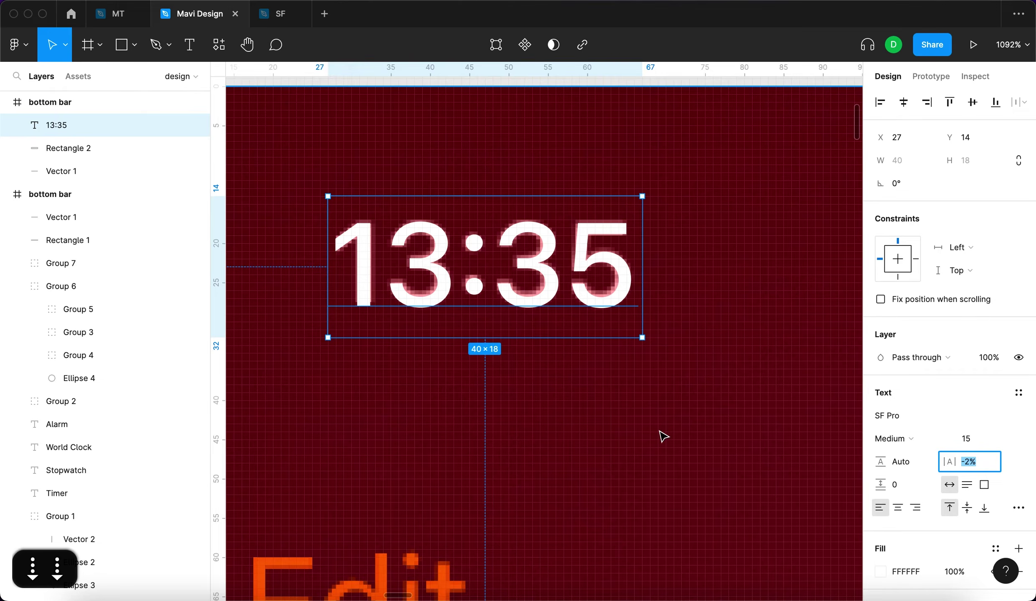
pyautogui.click(660, 432)
pyautogui.click(534, 272)
pyautogui.press('Up')
pyautogui.scroll(-10, 534, 344)
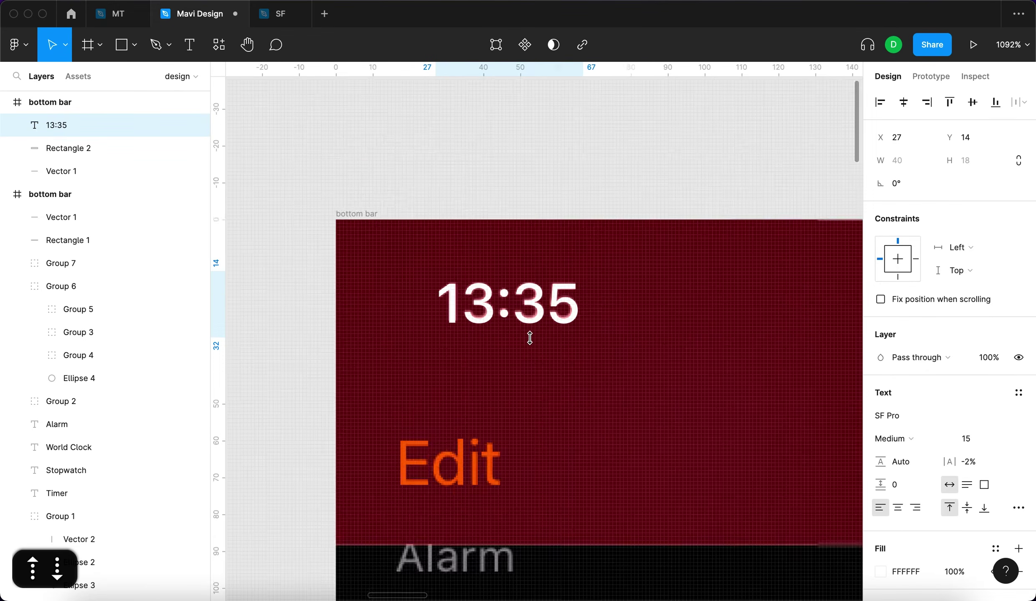
# Duplicate the 13:35 text down onto the reference Edit label and change its wording to "Edit".
pyautogui.click(545, 169)
pyautogui.scroll(-3, 546, 171)
pyautogui.hscroll(4, 545, 171)
pyautogui.scroll(-1, 542, 174)
pyautogui.hscroll(1, 542, 174)
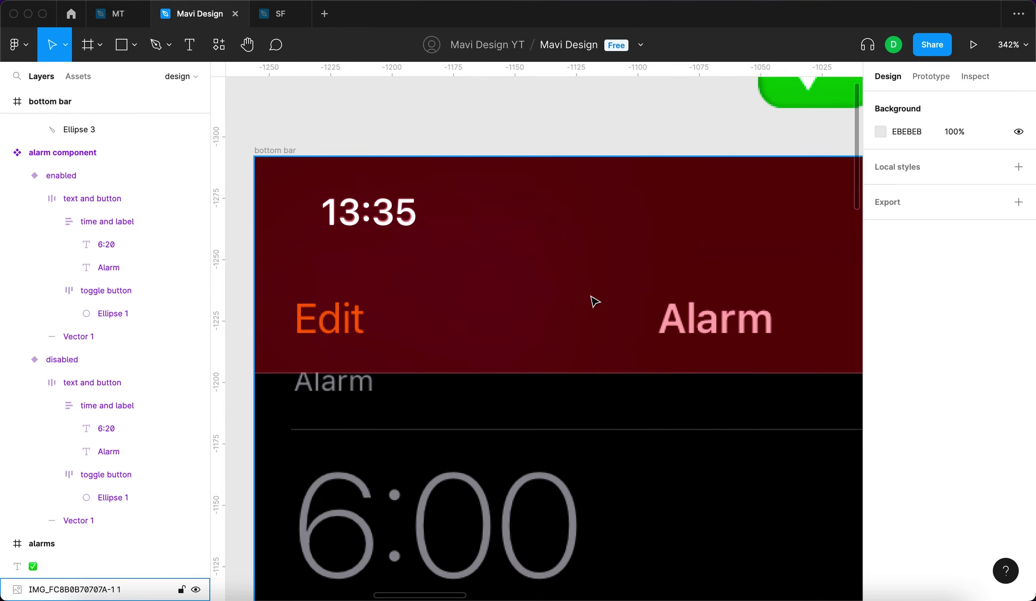
pyautogui.rightClick(590, 297)
pyautogui.click(503, 143)
pyautogui.scroll(5, 290, 322)
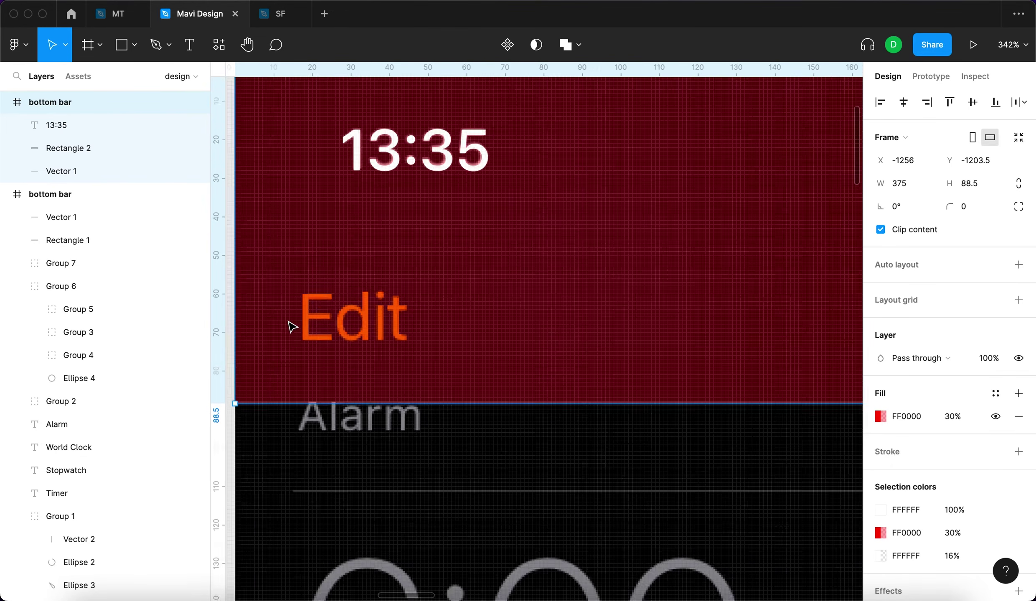
pyautogui.click(423, 118)
pyautogui.moveTo(432, 106); pyautogui.dragTo(433, 339)
pyautogui.press('Return')
pyautogui.write('Edi')
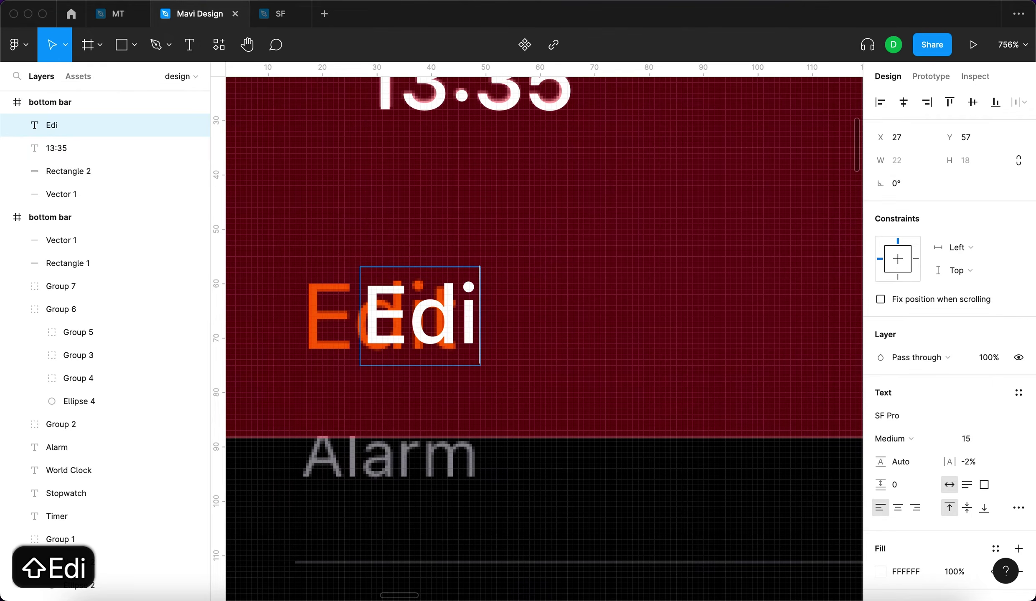
pyautogui.press('Escape')
# Move the Edit text to X 16, Y 56 and set its font size to 17.
pyautogui.moveTo(434, 318); pyautogui.dragTo(374, 312)
pyautogui.press('super+shift+period')
pyautogui.press('super+shift+period')
pyautogui.hotkey('shift', '2')
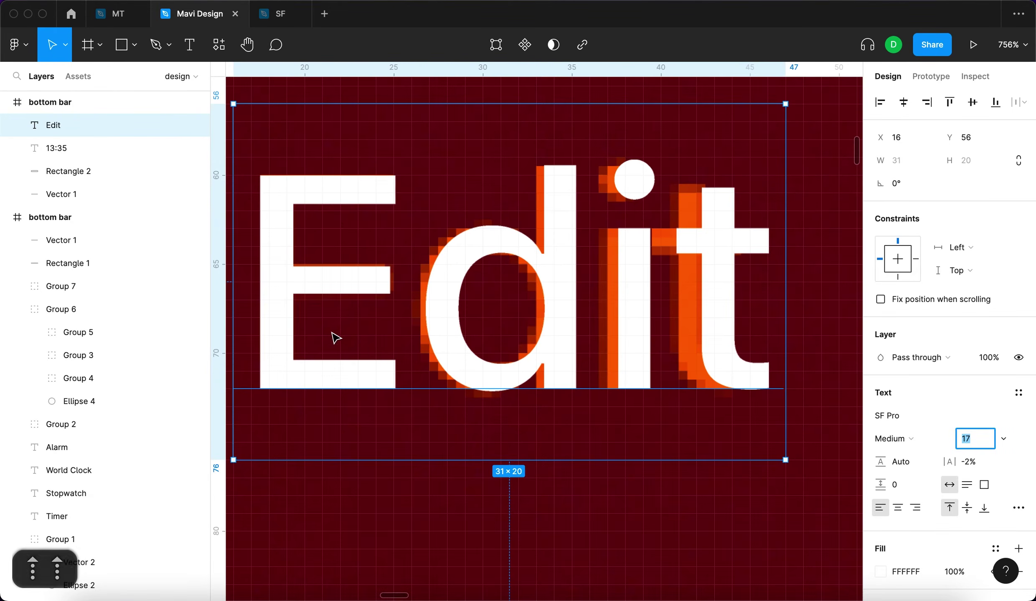
# Set the Edit text's letter spacing to -5%.
pyautogui.click(965, 461)
pyautogui.press('Down')
pyautogui.press('Down')
pyautogui.press('Down')
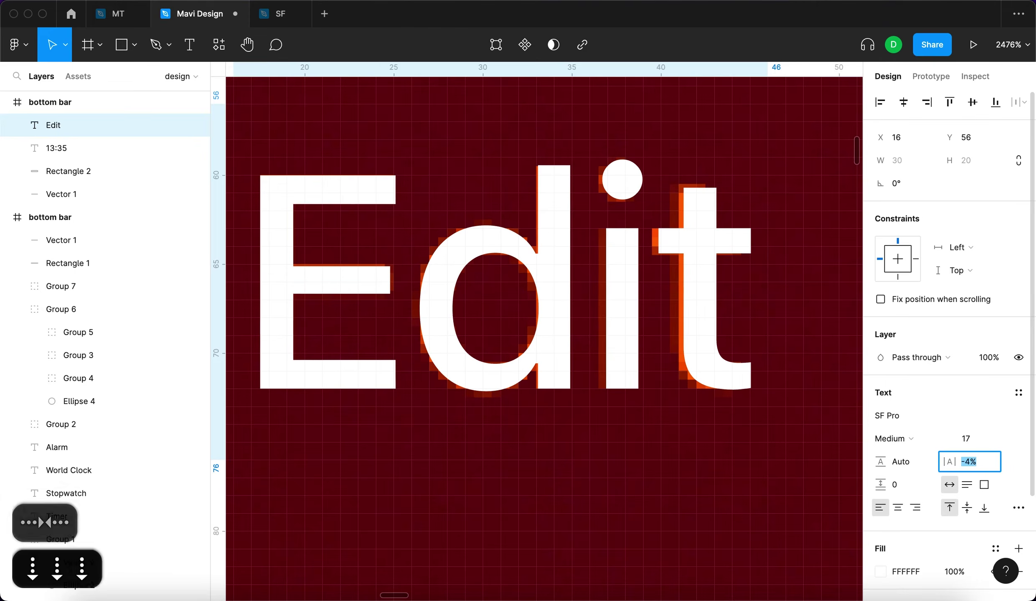
pyautogui.scroll(-10, 543, 334)
pyautogui.scroll(5, 307, 316)
# Duplicate the Edit text over the reference header title, center-aligned, and change its wording to "Alarm".
pyautogui.click(288, 317)
pyautogui.moveTo(528, 316); pyautogui.dragTo(707, 309)
pyautogui.scroll(3, 707, 309)
pyautogui.press('Return')
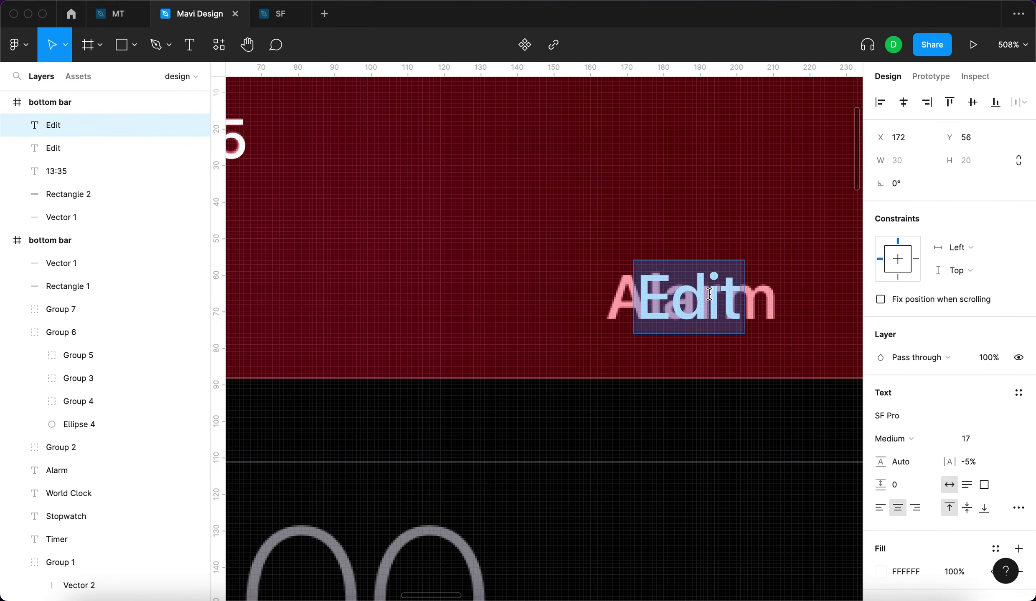
pyautogui.write('Alarm')
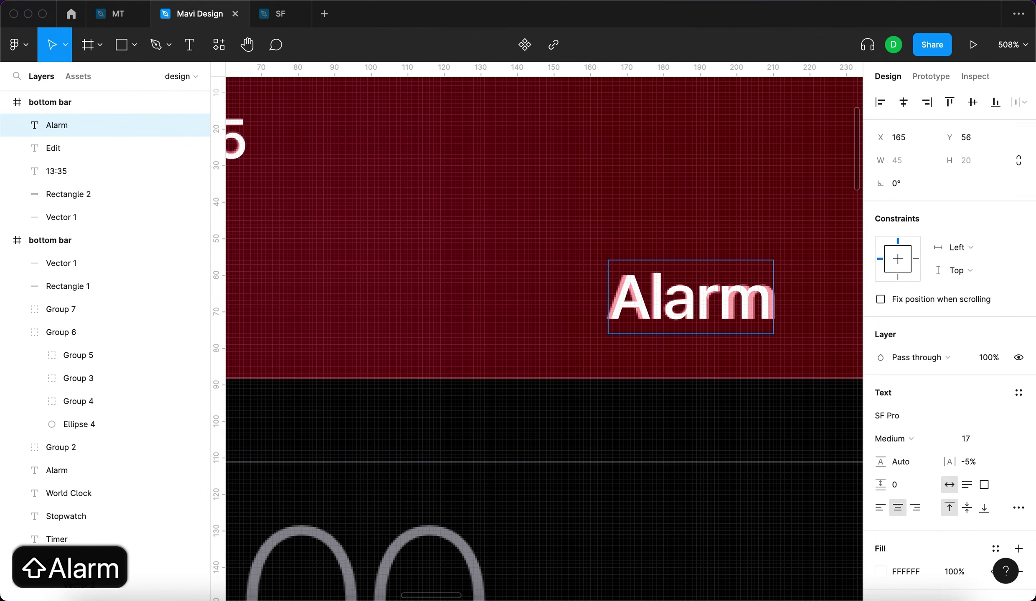
pyautogui.press('Escape')
# Set the Alarm title's letter spacing to -1% and align it with the reference at X 164.
pyautogui.click(973, 462)
pyautogui.press('Up')
pyautogui.press('Up')
pyautogui.press('Up')
pyautogui.press('Up')
pyautogui.press('Up')
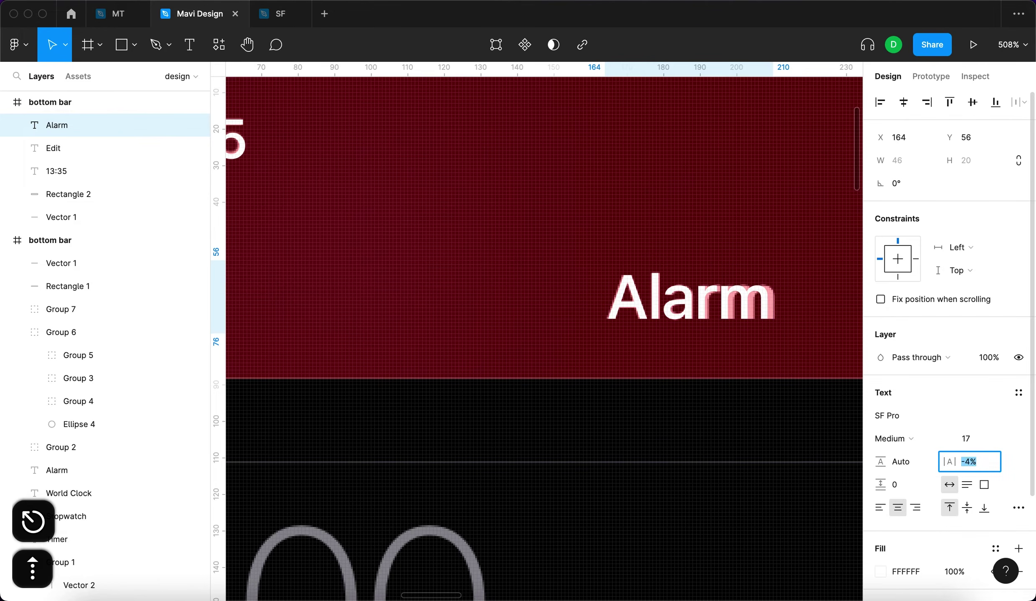
pyautogui.press('Return')
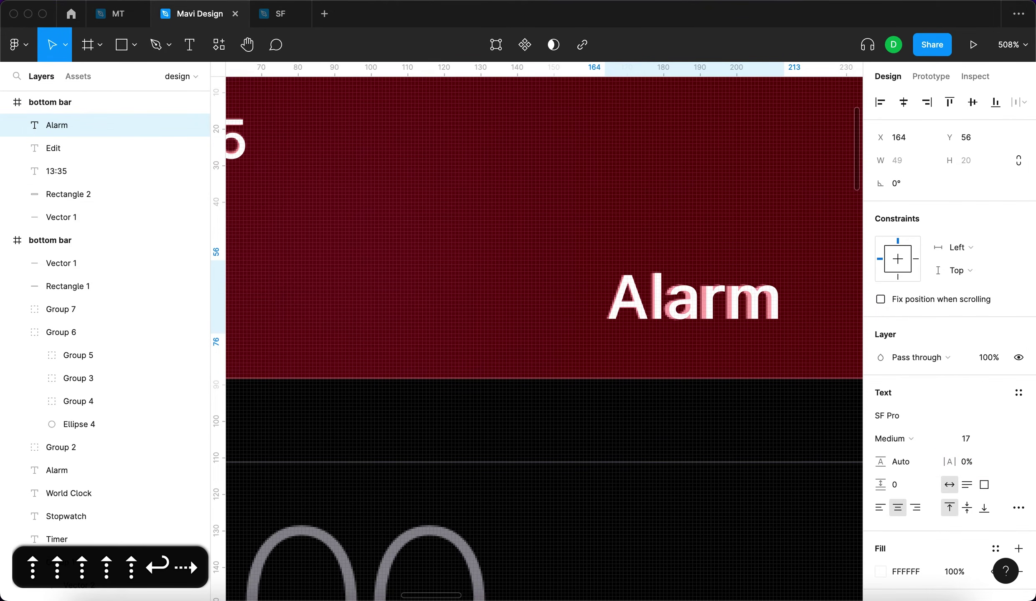
pyautogui.click(973, 462)
pyautogui.press('Down')
pyautogui.press('Return')
pyautogui.press('Left')
pyautogui.press('Right')
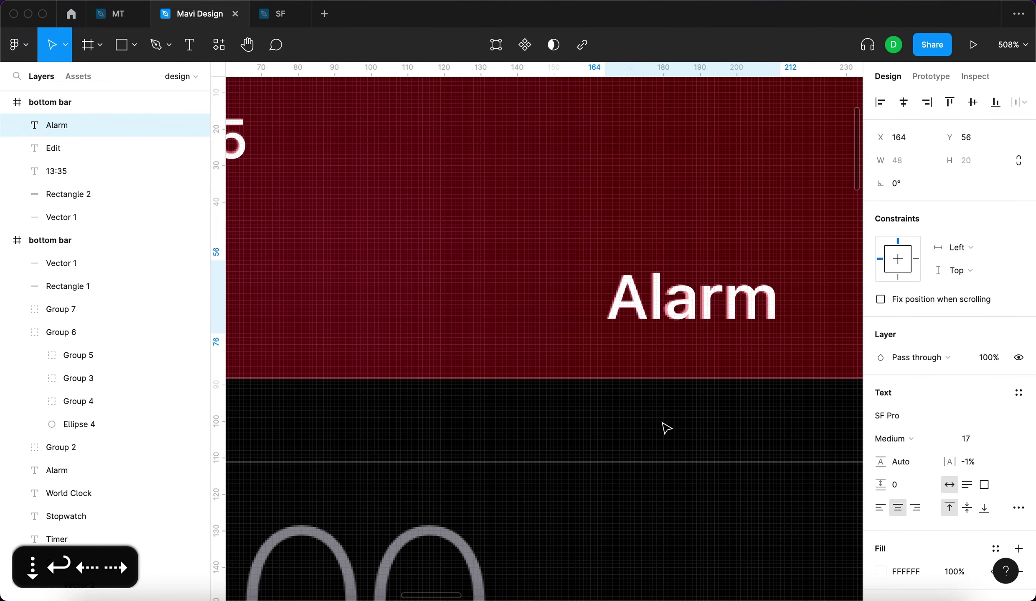
# Draw a 16 px vertical pen line along the reference plus sign's upright bar and give it round ends.
pyautogui.scroll(-10, 667, 429)
pyautogui.click(589, 266)
pyautogui.scroll(-2, 590, 266)
pyautogui.hscroll(2, 590, 266)
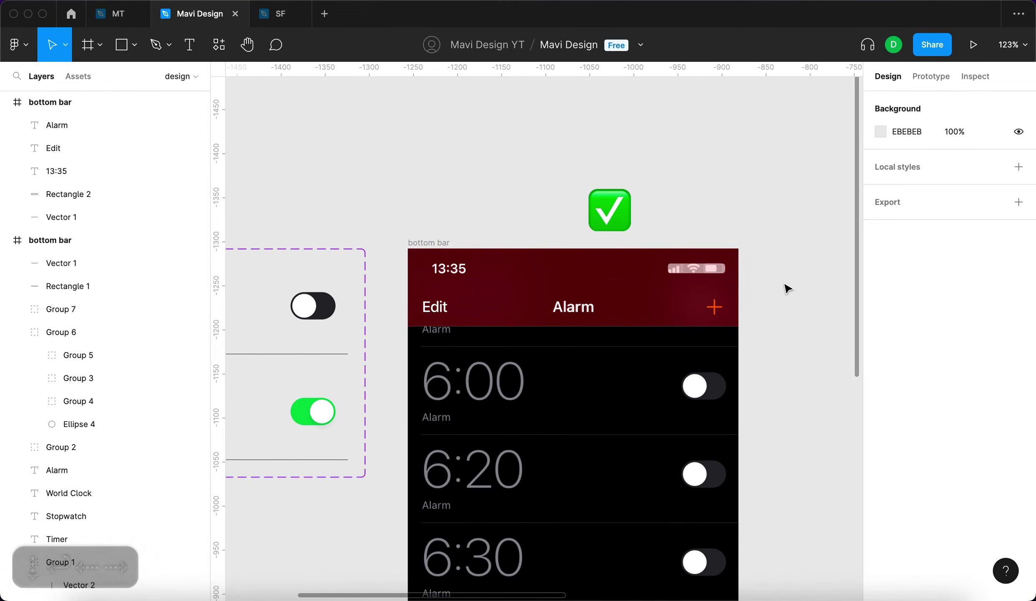
pyautogui.hscroll(2, 735, 343)
pyautogui.scroll(15, 654, 296)
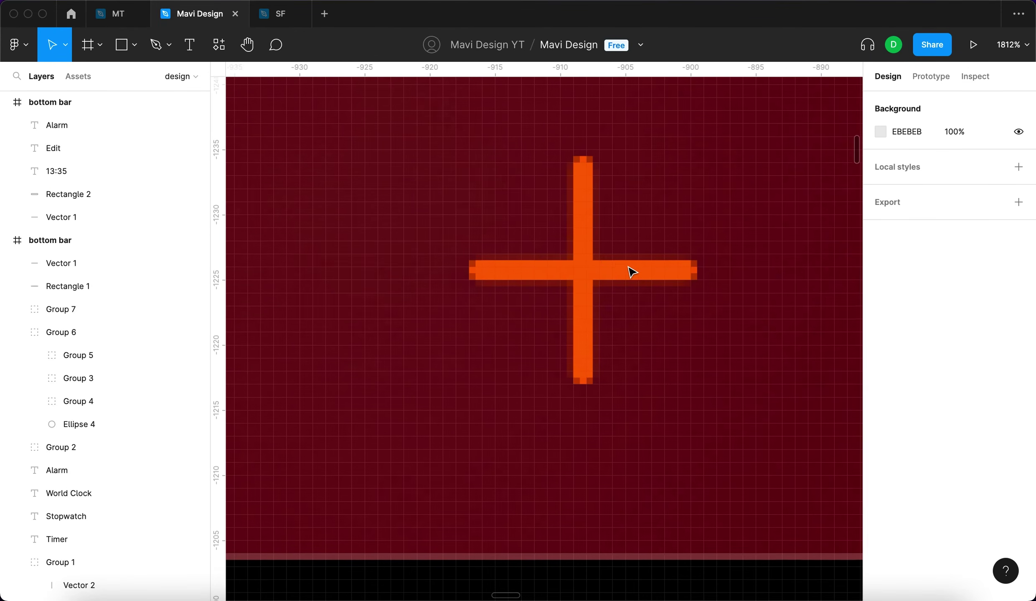
pyautogui.scroll(3, 632, 272)
pyautogui.press('p')
pyautogui.click(553, 122)
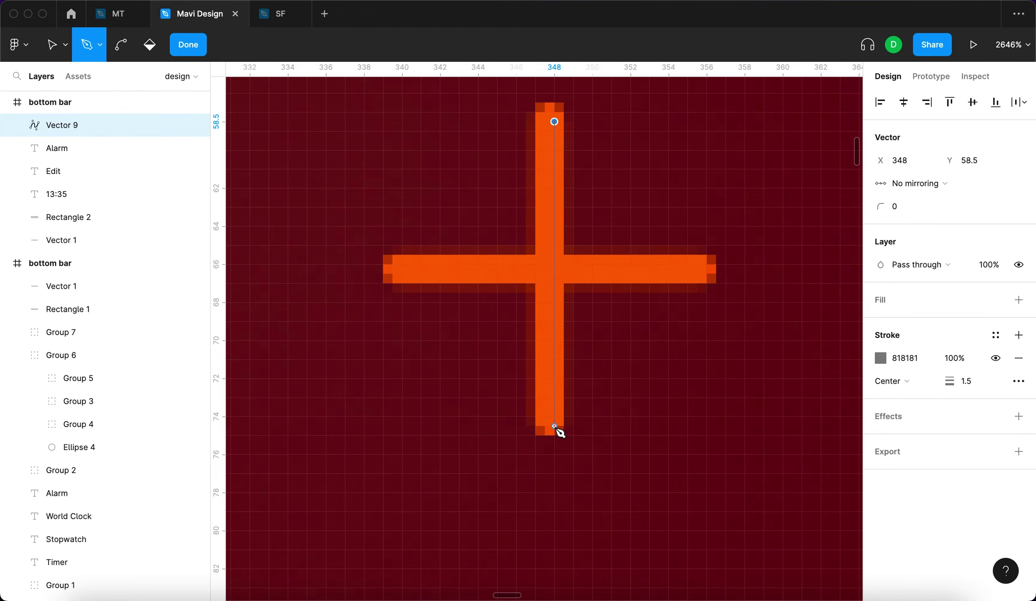
pyautogui.press('Return')
pyautogui.click(910, 498)
pyautogui.click(898, 547)
# Shift the vertical line clear of the reference plus and sample the plus's orange for its stroke.
pyautogui.press('Right')
pyautogui.press('Right')
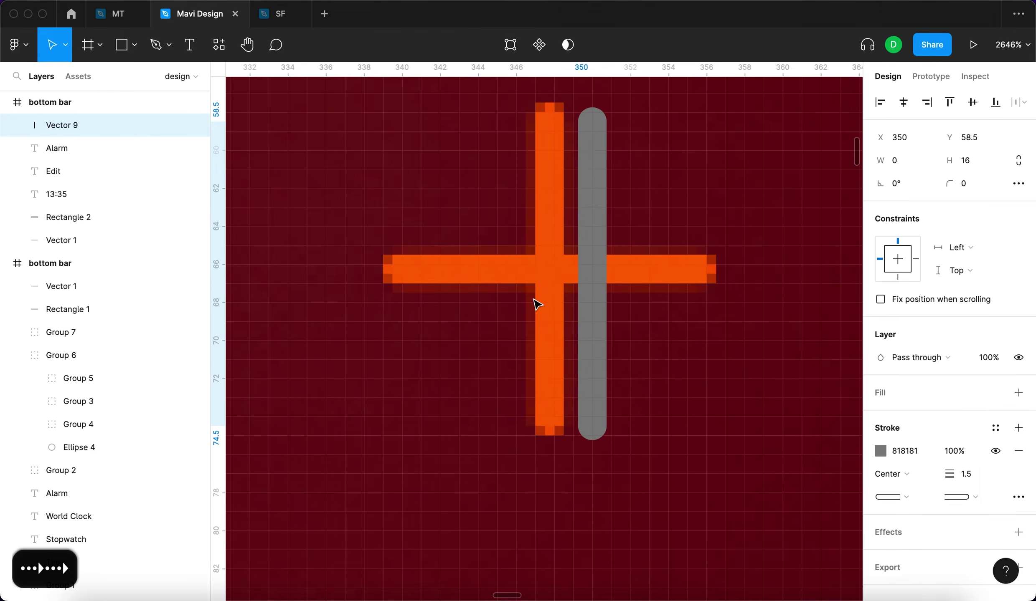
pyautogui.press('Right')
pyautogui.press('Right')
pyautogui.press('Right')
pyautogui.press('Right')
pyautogui.press('Right')
pyautogui.press('Right')
pyautogui.press('Right')
pyautogui.press('Right')
pyautogui.press('Right')
pyautogui.press('i')
pyautogui.click(548, 295)
# Duplicate the orange line, turn the copy into a horizontal crossbar, and group both lines into a plus.
pyautogui.scroll(-5, 613, 323)
pyautogui.press('super+d')
pyautogui.moveTo(530, 248); pyautogui.dragTo(466, 301)
pyautogui.keyDown('shift'); pyautogui.click(527, 284); pyautogui.keyUp('shift')
pyautogui.press('super+g')
# Place the plus group over the reference plus at X 340, Y 74.5 and rename it "plus icon".
pyautogui.moveTo(548, 305); pyautogui.dragTo(481, 308)
pyautogui.scroll(5, 480, 309)
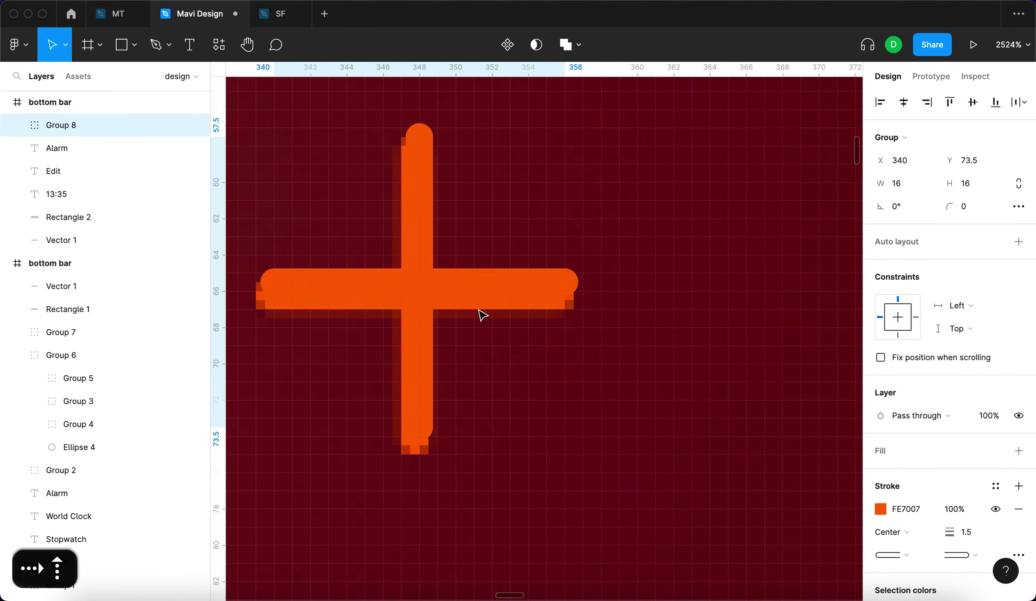
pyautogui.press('Down')
pyautogui.press('super+r')
pyautogui.write('plus_icon')
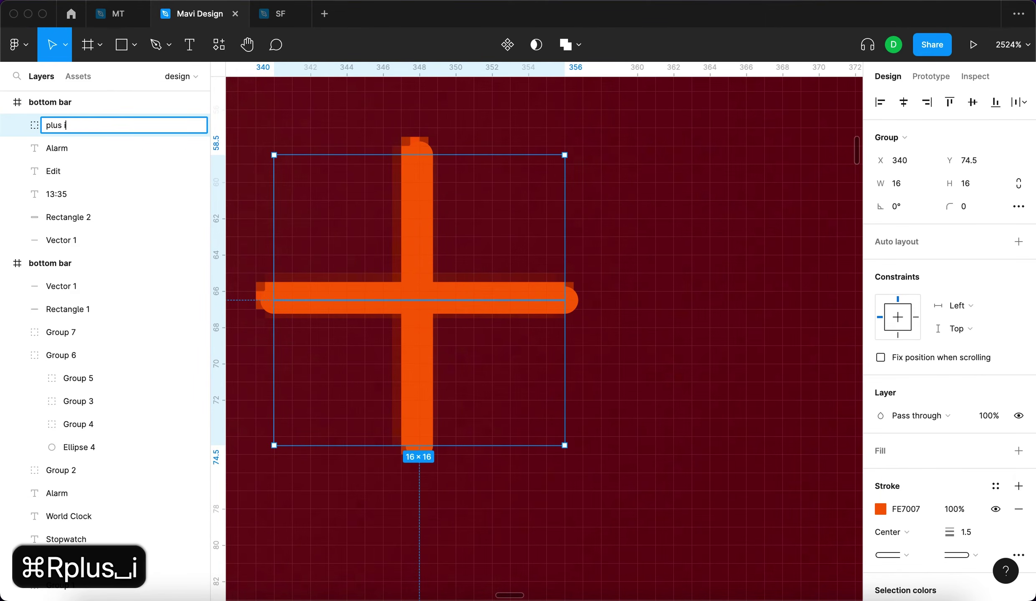
pyautogui.press('Return')
# Move the header bar frame out beside the alarm screen mockup, to its right.
pyautogui.scroll(-8, 515, 362)
pyautogui.click(516, 360)
pyautogui.click(517, 360)
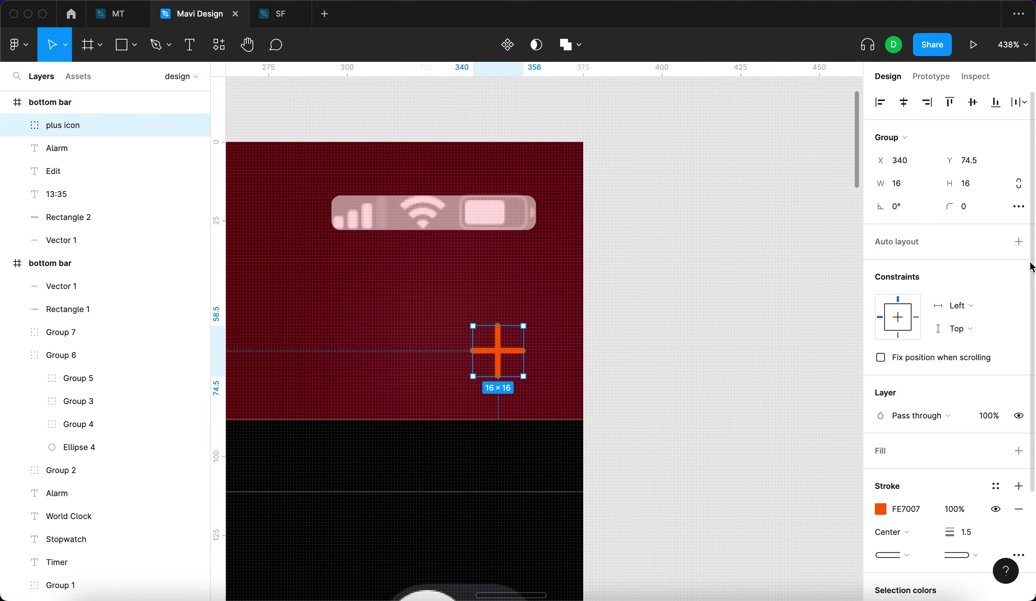
pyautogui.click(990, 307)
pyautogui.click(979, 322)
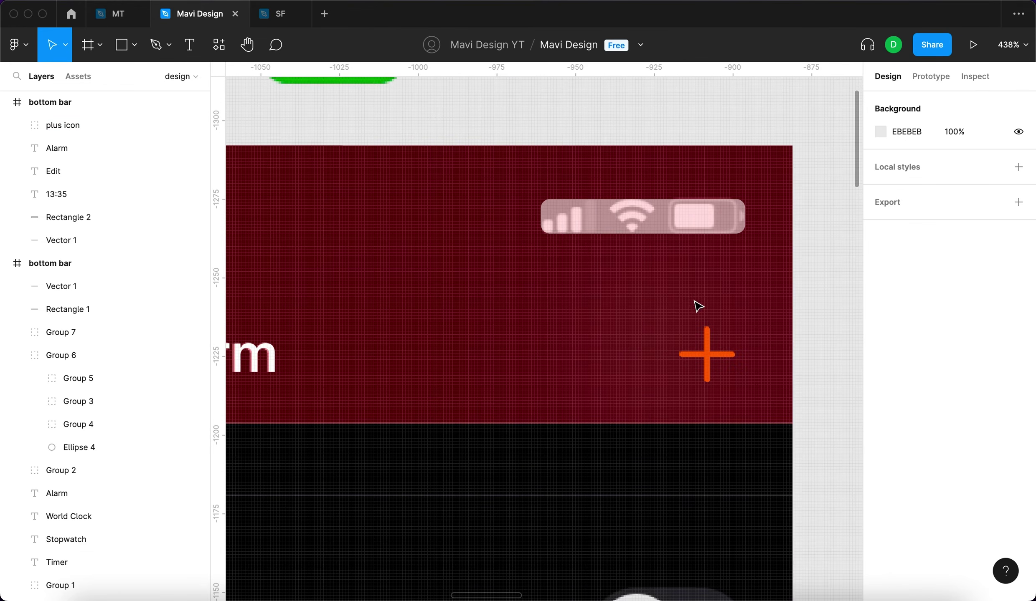
pyautogui.scroll(-5, 698, 307)
pyautogui.moveTo(428, 250); pyautogui.dragTo(772, 279)
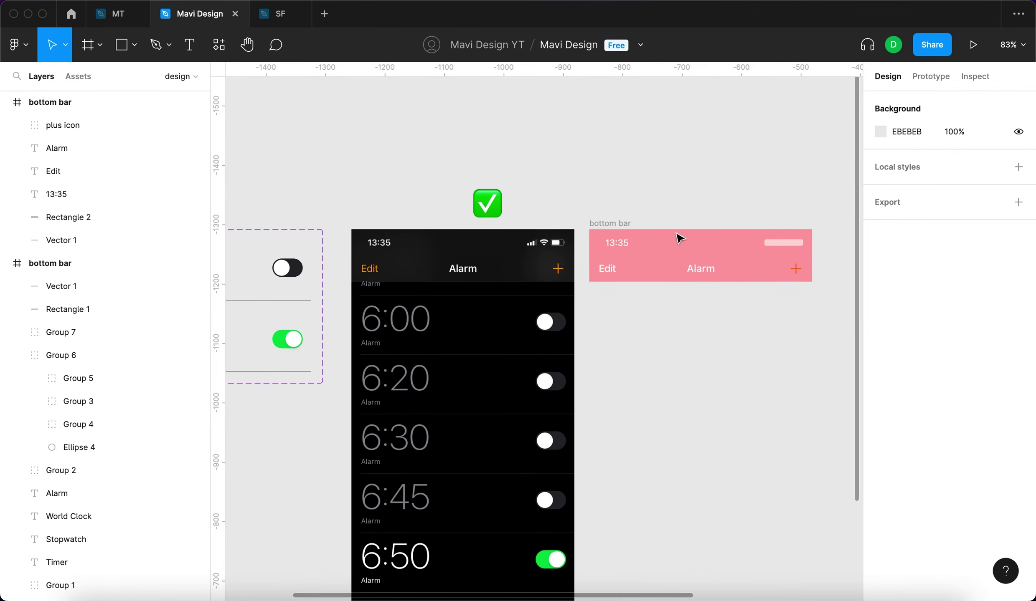
pyautogui.click(608, 225)
pyautogui.click(783, 246)
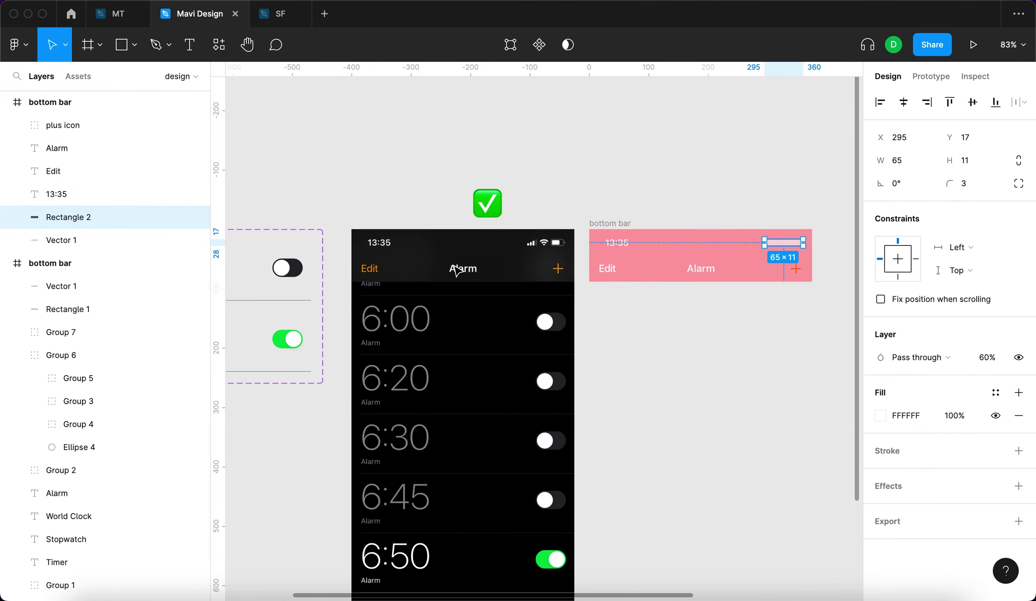
pyautogui.press('Escape')
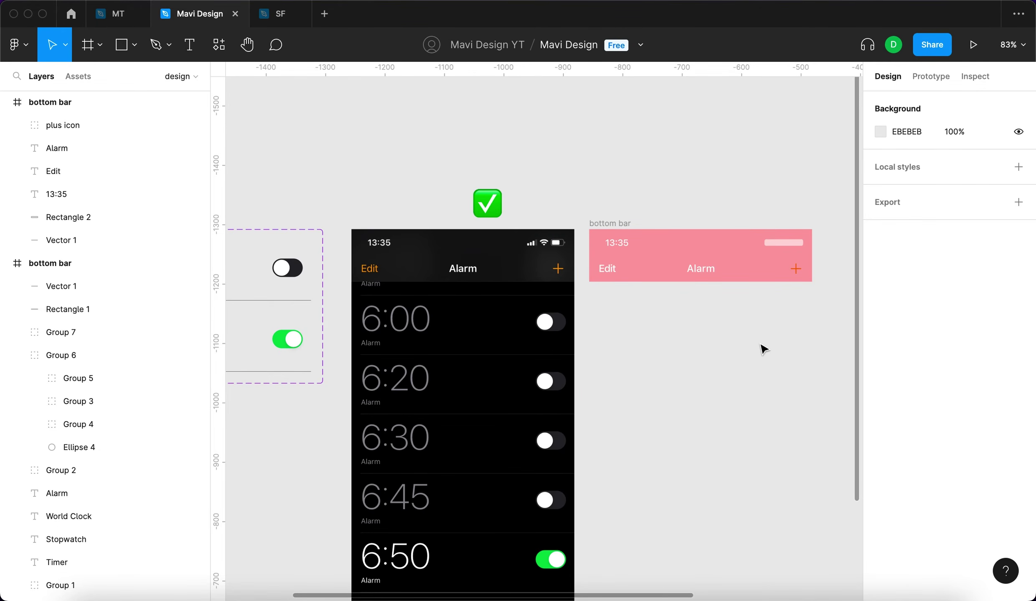
# Change the header bar frame's fill to solid black 000000 at 100% opacity.
pyautogui.click(626, 228)
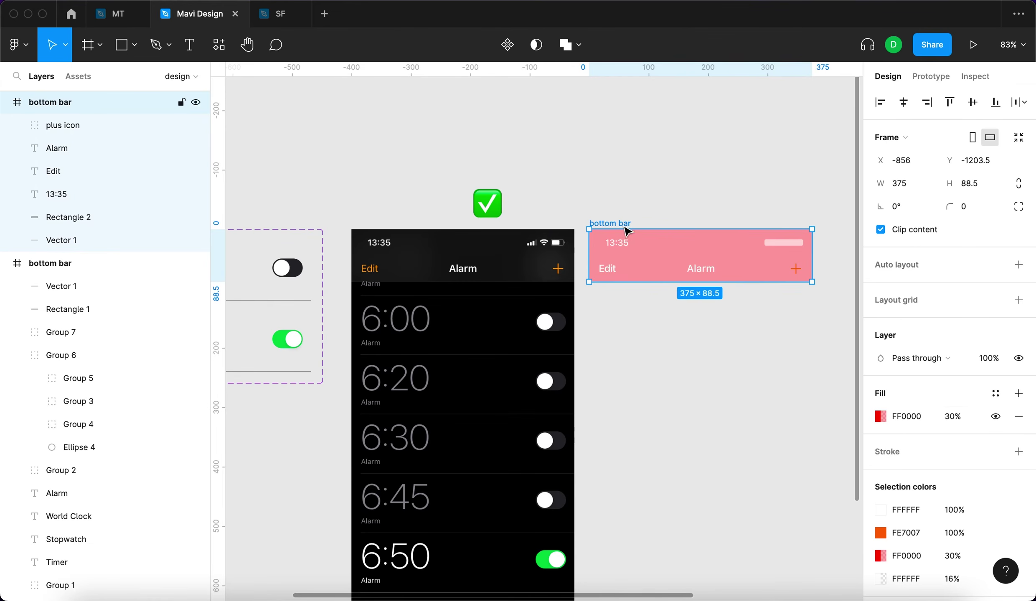
pyautogui.write('0')
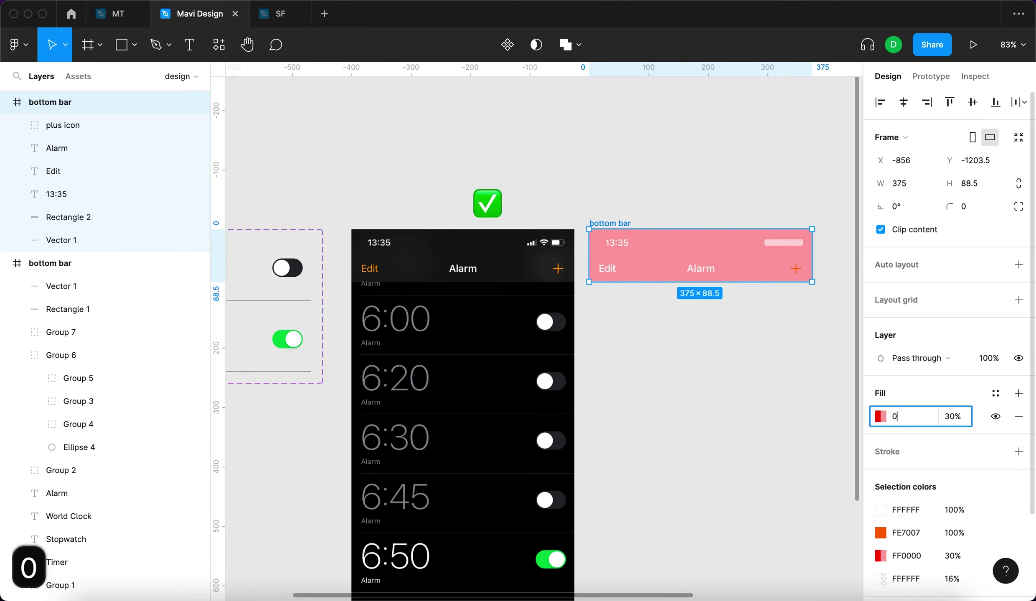
pyautogui.press('Return')
pyautogui.click(951, 414)
pyautogui.write('100')
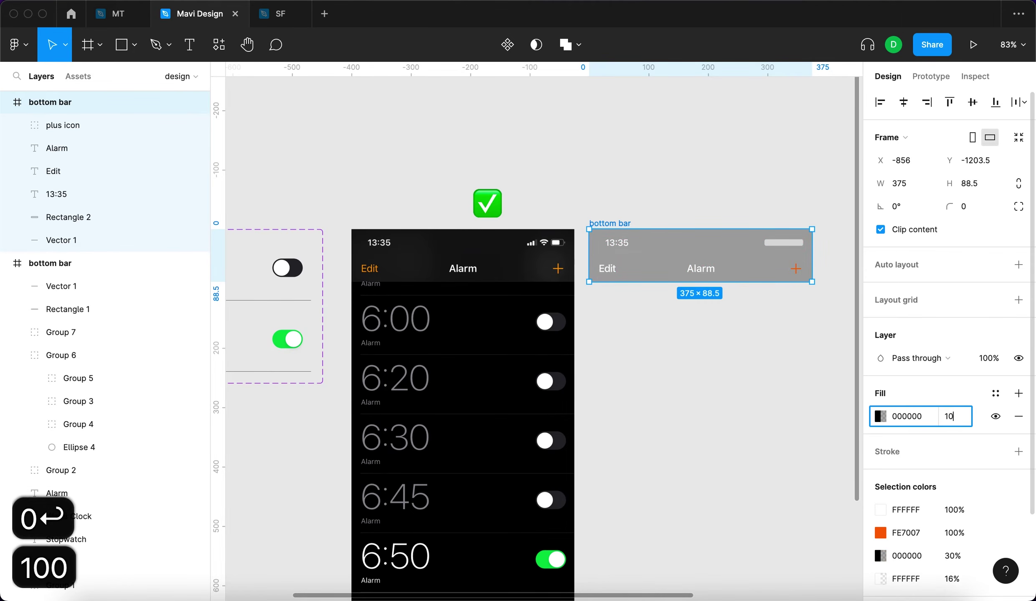
pyautogui.press('Return')
pyautogui.click(747, 363)
# Recolor the header bar's plus icon stroke with the orange FCA10A sampled from the mockup's Edit label.
pyautogui.scroll(3, 648, 236)
pyautogui.click(595, 288)
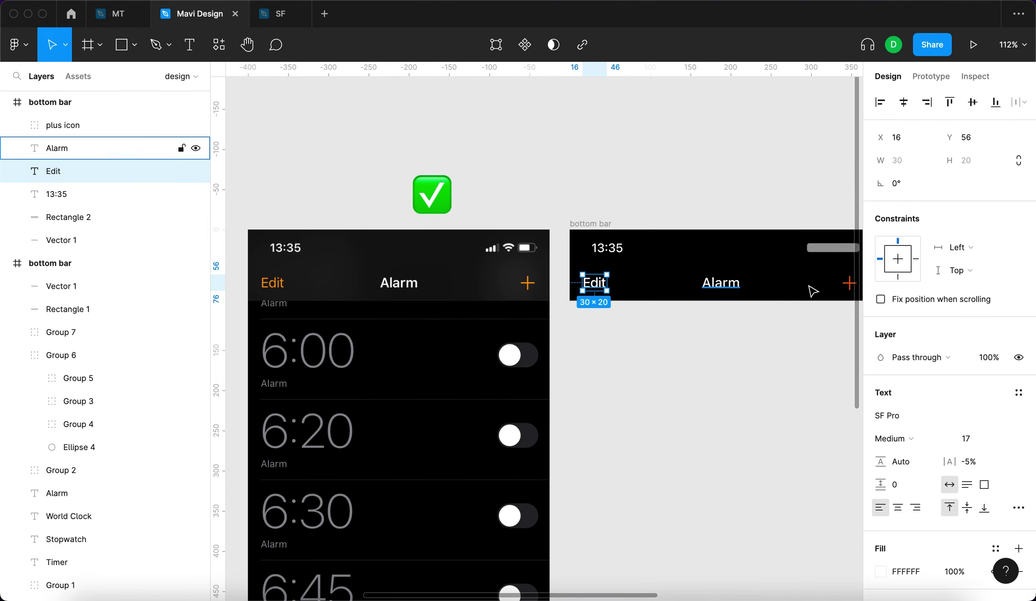
pyautogui.keyDown('shift'); pyautogui.click(849, 286); pyautogui.keyUp('shift')
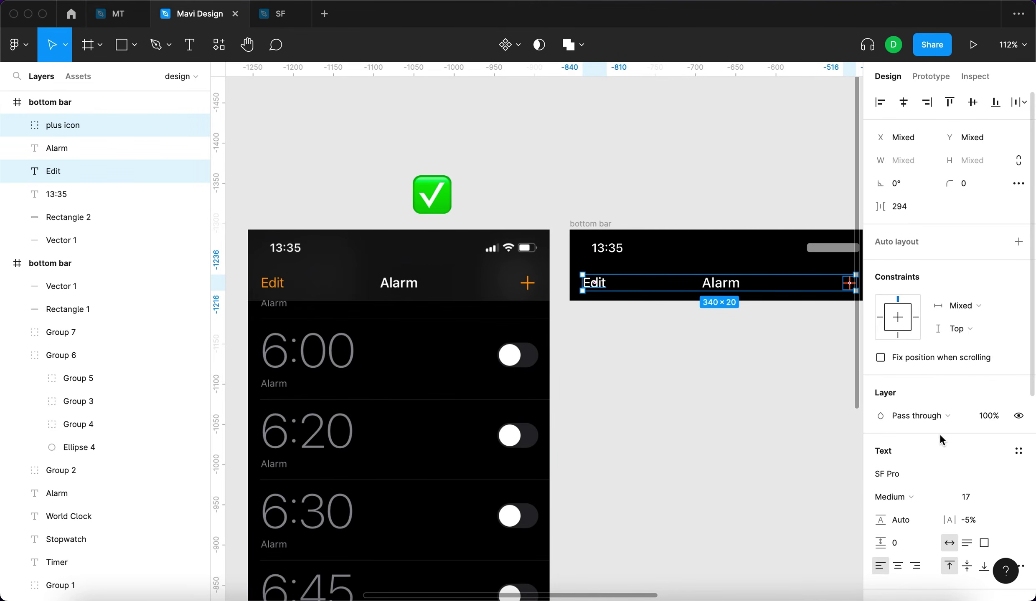
pyautogui.scroll(-5, 938, 426)
pyautogui.scroll(3, 261, 292)
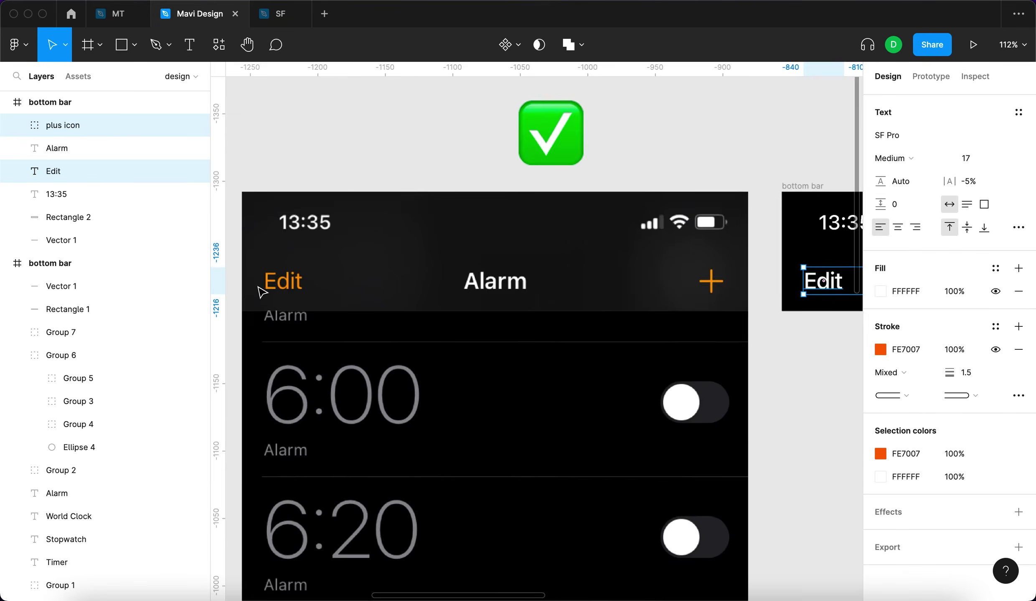
pyautogui.scroll(10, 261, 292)
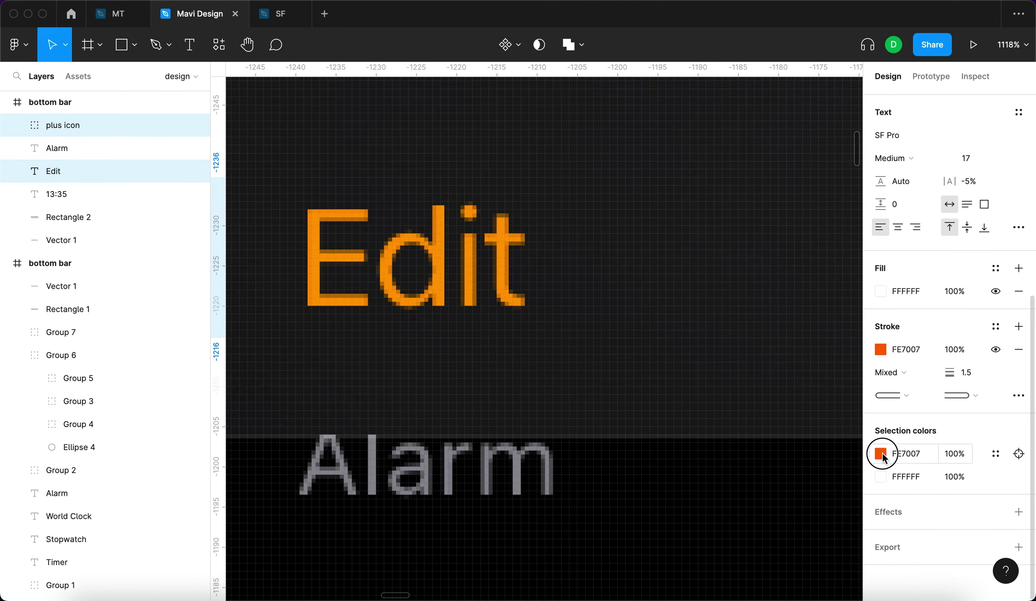
pyautogui.click(880, 454)
pyautogui.click(710, 440)
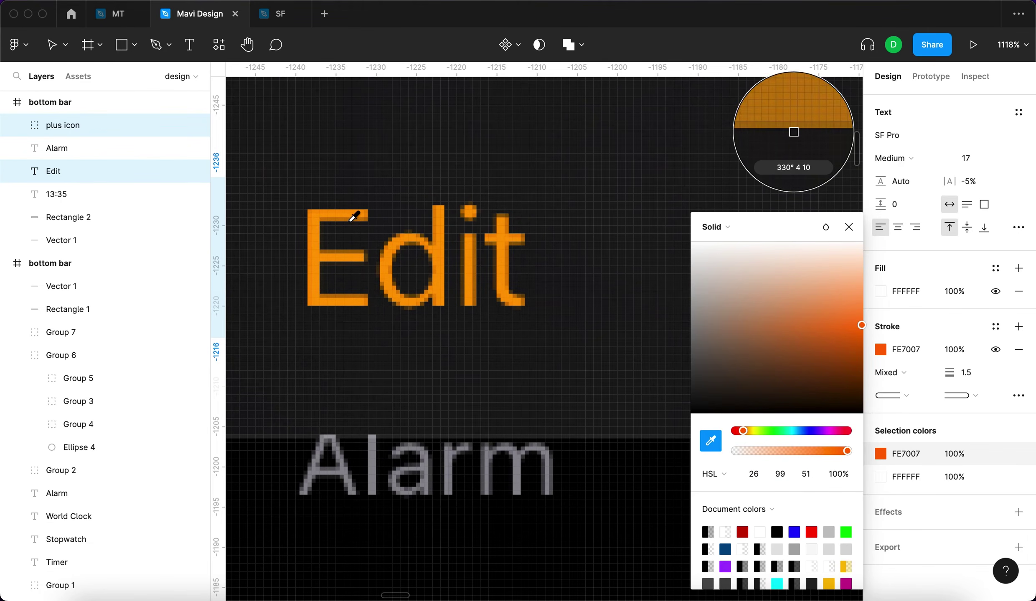
pyautogui.click(314, 216)
# Recolor the header bar's white Edit text with the orange sampled from the mockup's Edit label.
pyautogui.click(879, 476)
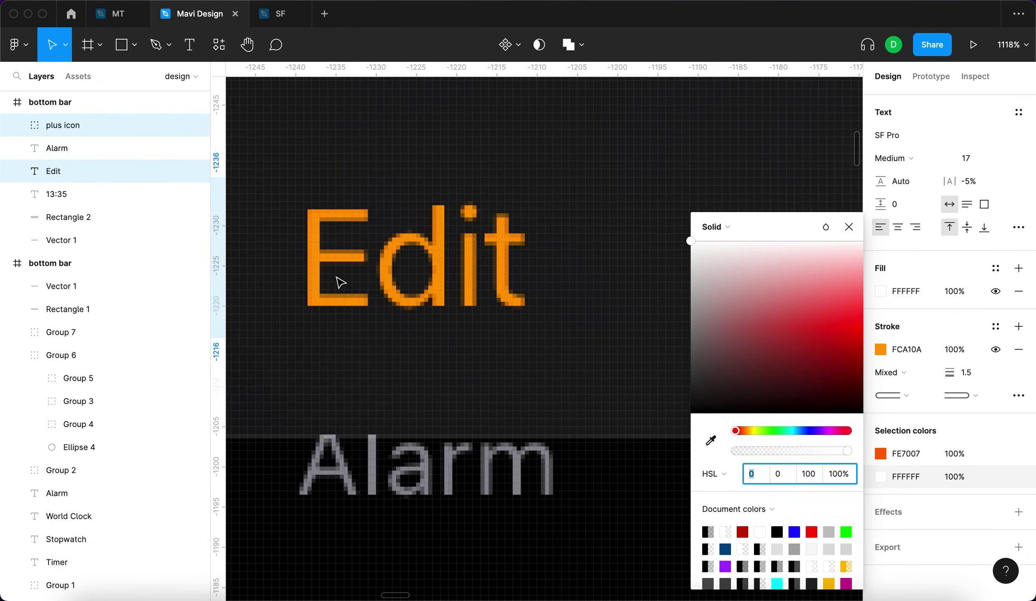
pyautogui.scroll(-10, 335, 280)
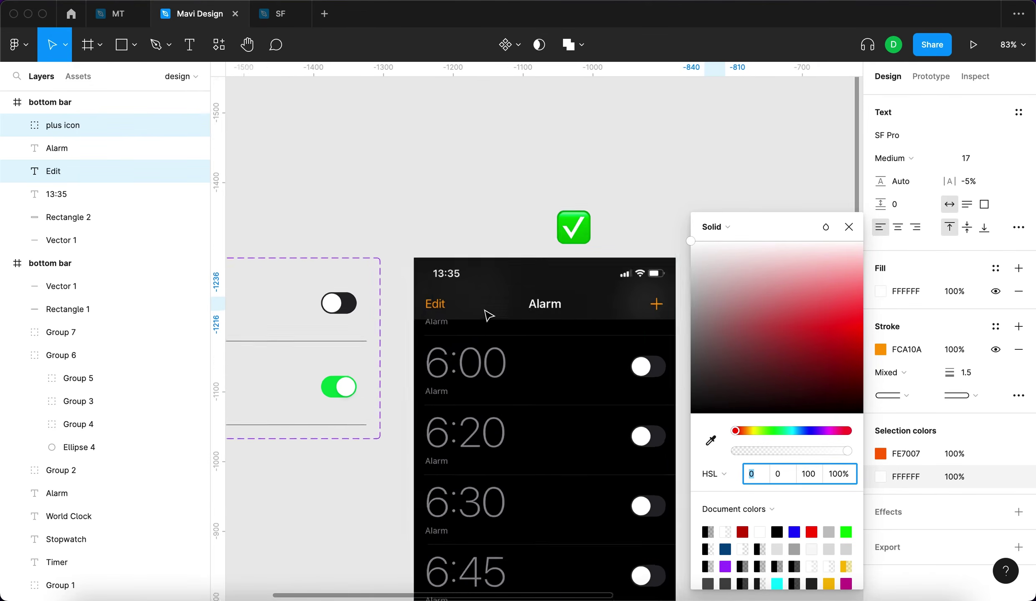
pyautogui.scroll(10, 430, 300)
pyautogui.click(714, 443)
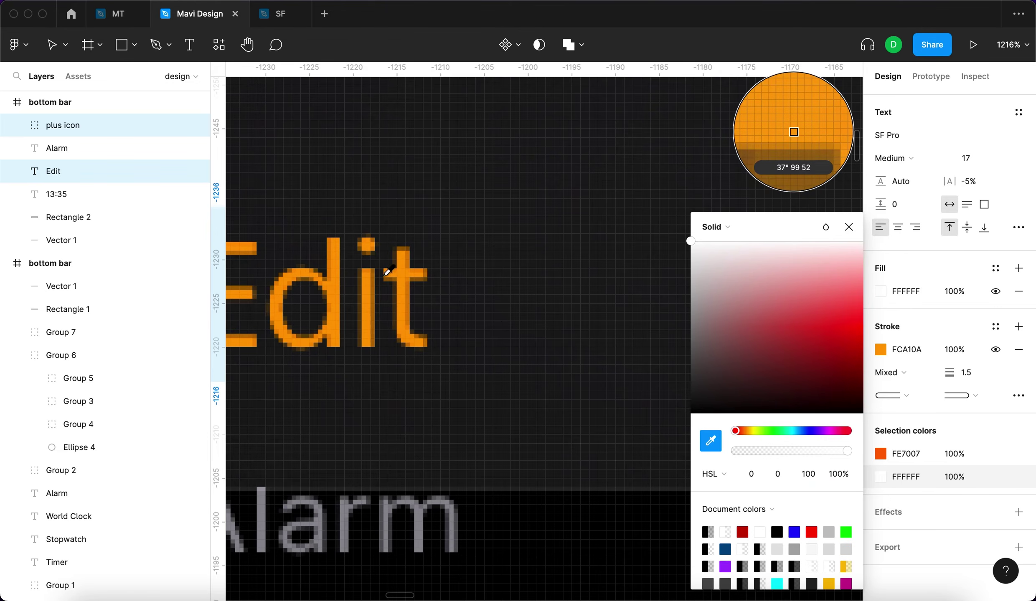
pyautogui.click(337, 266)
pyautogui.click(848, 227)
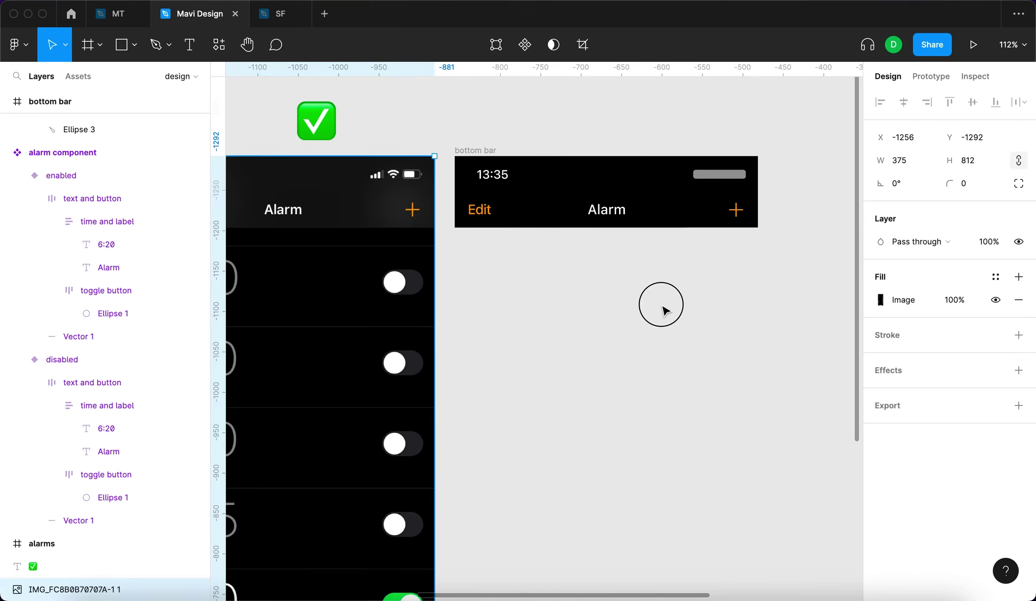
pyautogui.click(661, 304)
# Shift the header bar frame closer to the mockup's right edge, at X -875.
pyautogui.hscroll(-3, 565, 183)
pyautogui.moveTo(611, 141); pyautogui.dragTo(601, 148)
pyautogui.click(720, 311)
pyautogui.hscroll(3, 721, 311)
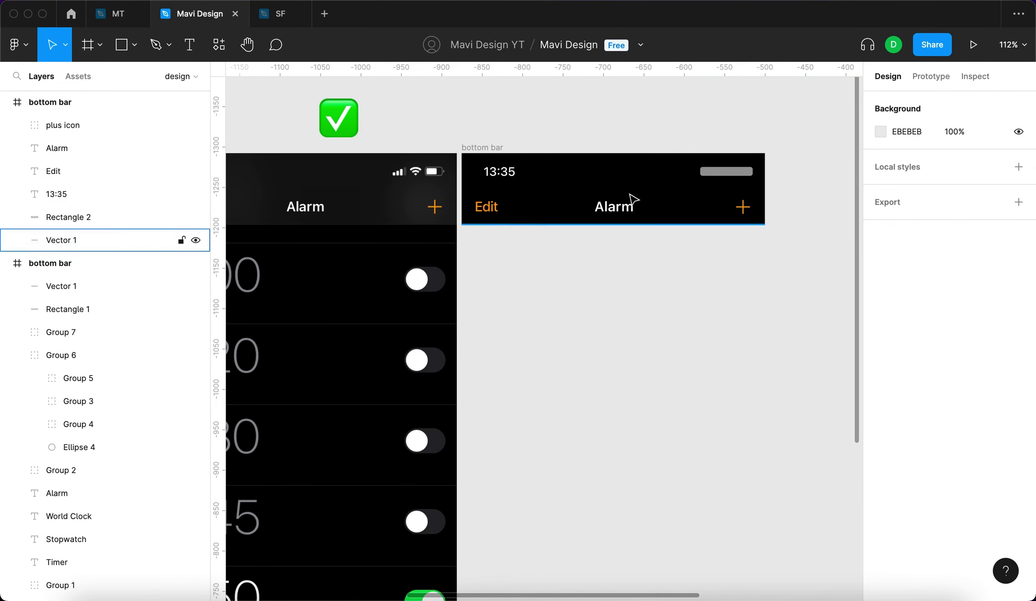
# Center the Alarm title horizontally in the header bar and set its horizontal constraint to Center.
pyautogui.click(626, 218)
pyautogui.hotkey('alt', 'h')
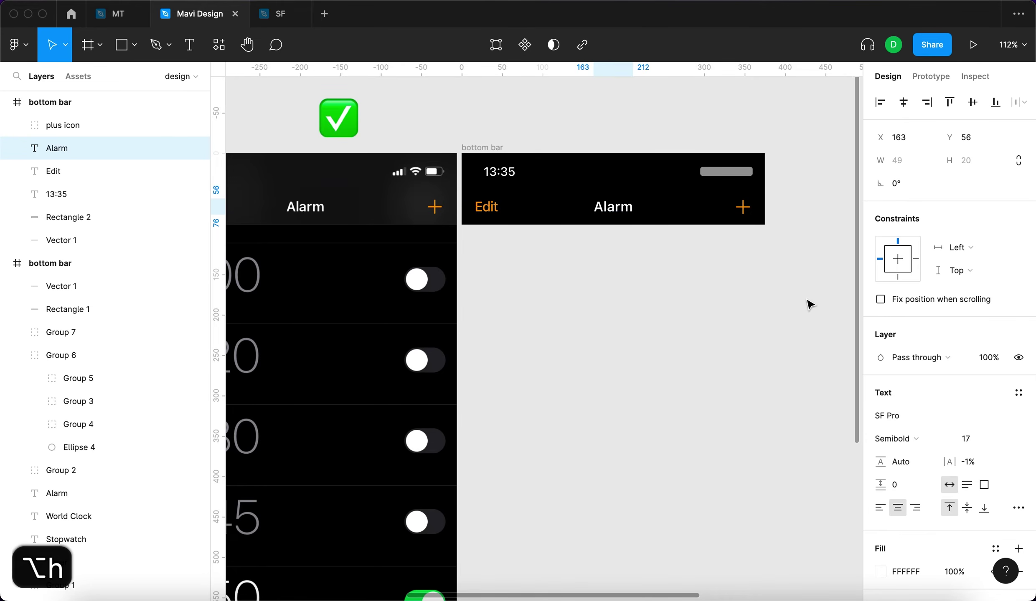
pyautogui.click(956, 248)
pyautogui.click(955, 296)
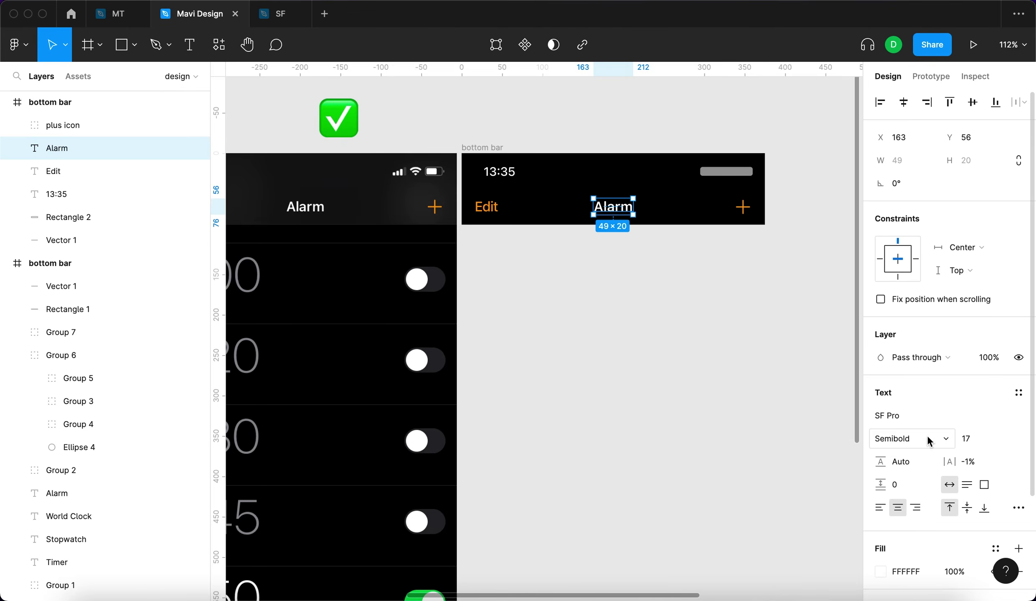
pyautogui.click(580, 365)
# Rename the header bar frame beside the mockup as "top bar".
pyautogui.hscroll(-3, 582, 368)
pyautogui.hscroll(3, 499, 135)
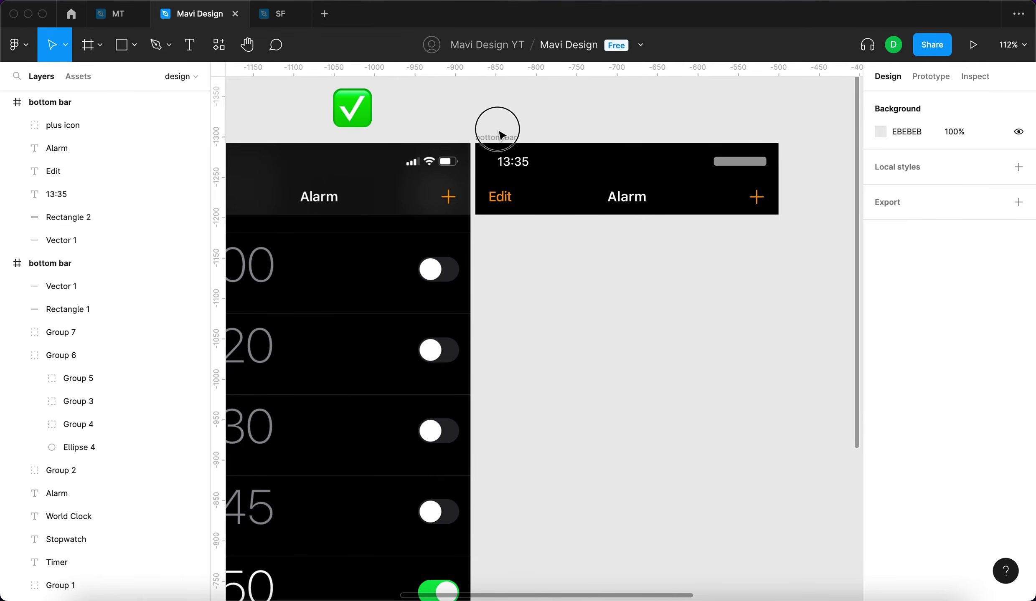
pyautogui.hscroll(-5, 579, 329)
pyautogui.hscroll(5, 580, 330)
pyautogui.scroll(-1, 580, 330)
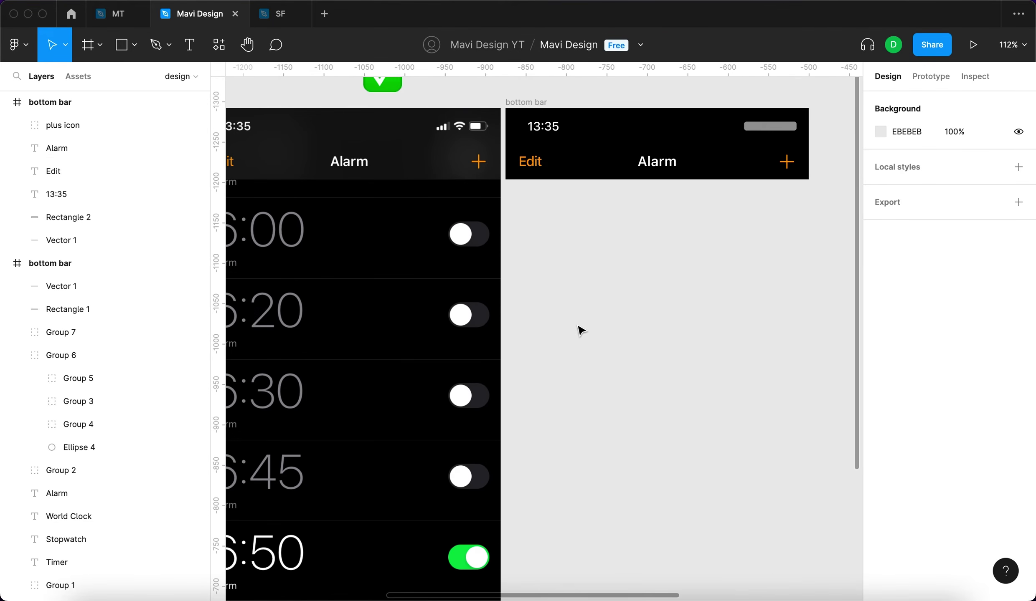
pyautogui.scroll(-5, 619, 343)
pyautogui.hscroll(3, 588, 401)
pyautogui.scroll(2, 588, 401)
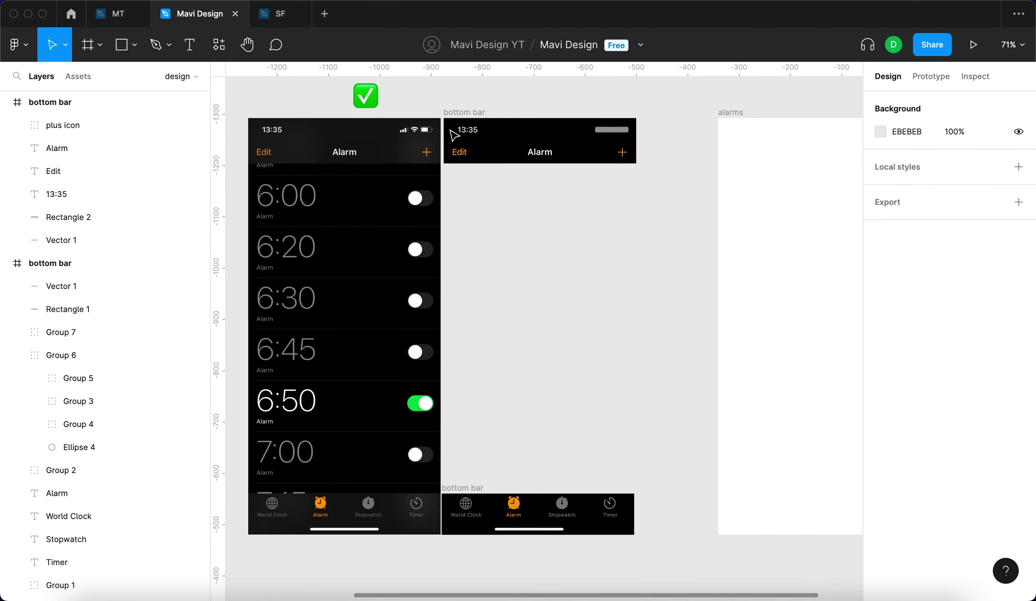
pyautogui.click(482, 113)
pyautogui.press('super+r')
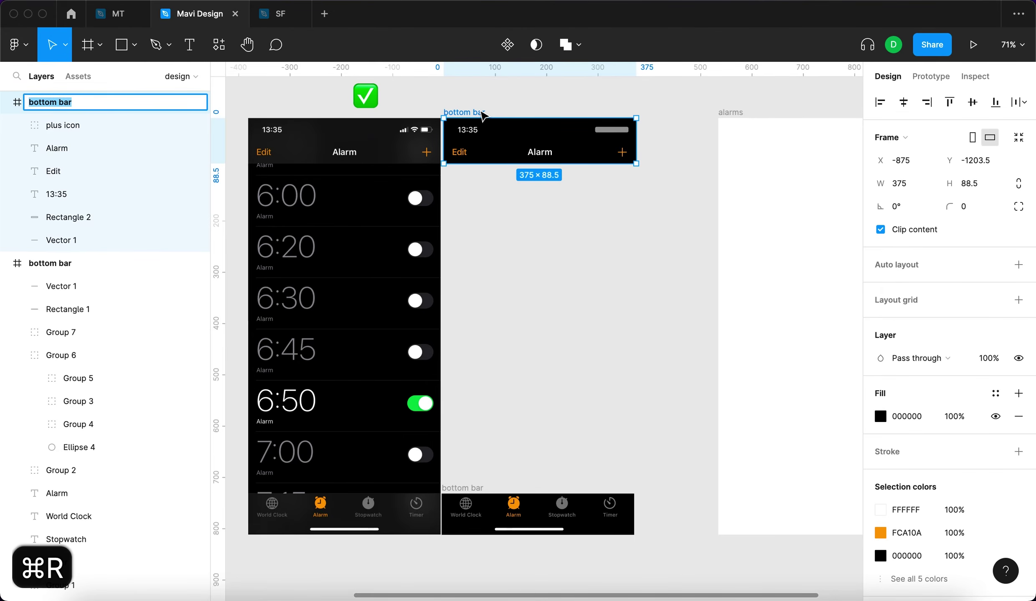
pyautogui.write('top bar')
pyautogui.press('Return')
pyautogui.click(552, 227)
# Compare the top bar and bottom bar frames with the alarm mockup and the empty alarms frame.
pyautogui.hscroll(-3, 552, 227)
pyautogui.scroll(1, 552, 226)
pyautogui.scroll(-5, 552, 227)
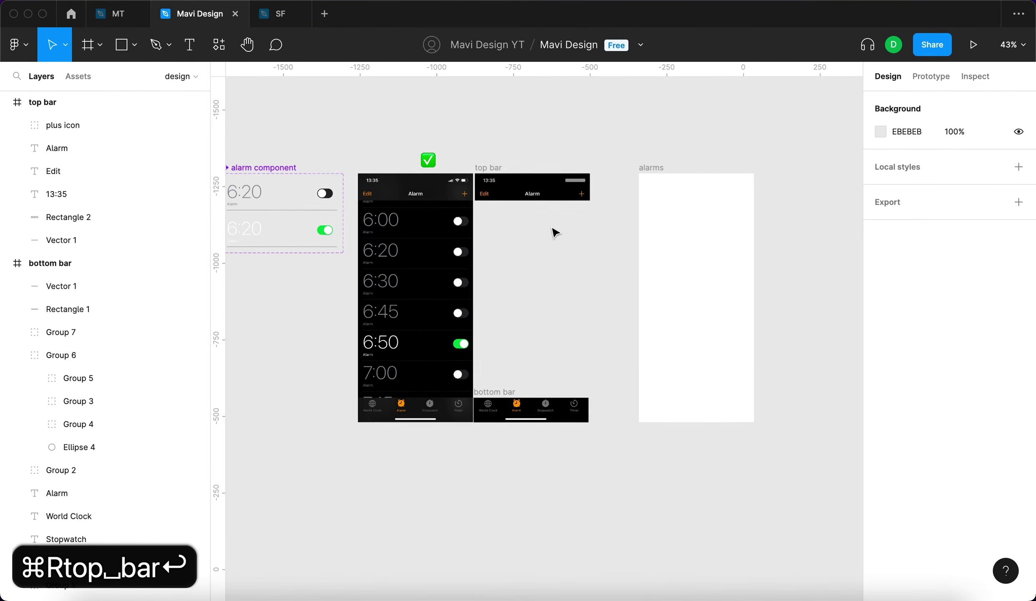
pyautogui.hscroll(2, 552, 227)
pyautogui.hscroll(-3, 571, 234)
pyautogui.scroll(1, 571, 234)
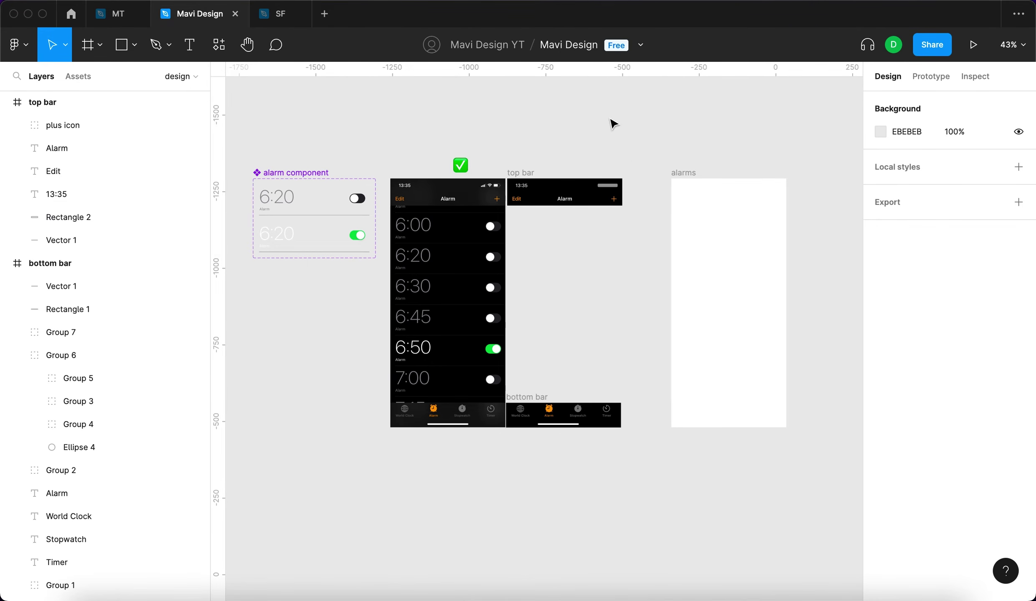
pyautogui.scroll(5, 522, 217)
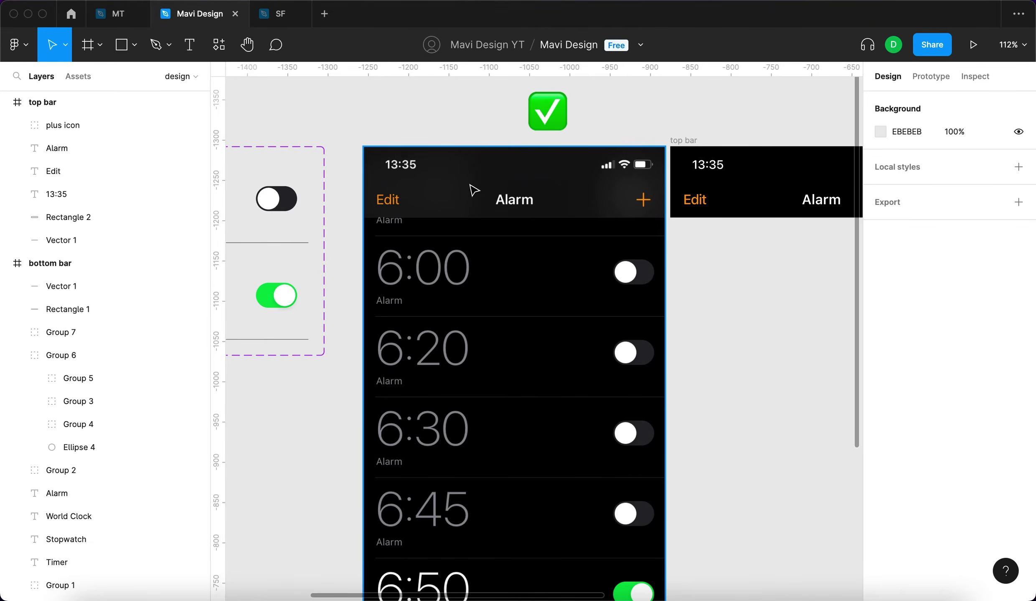
pyautogui.hscroll(3, 473, 190)
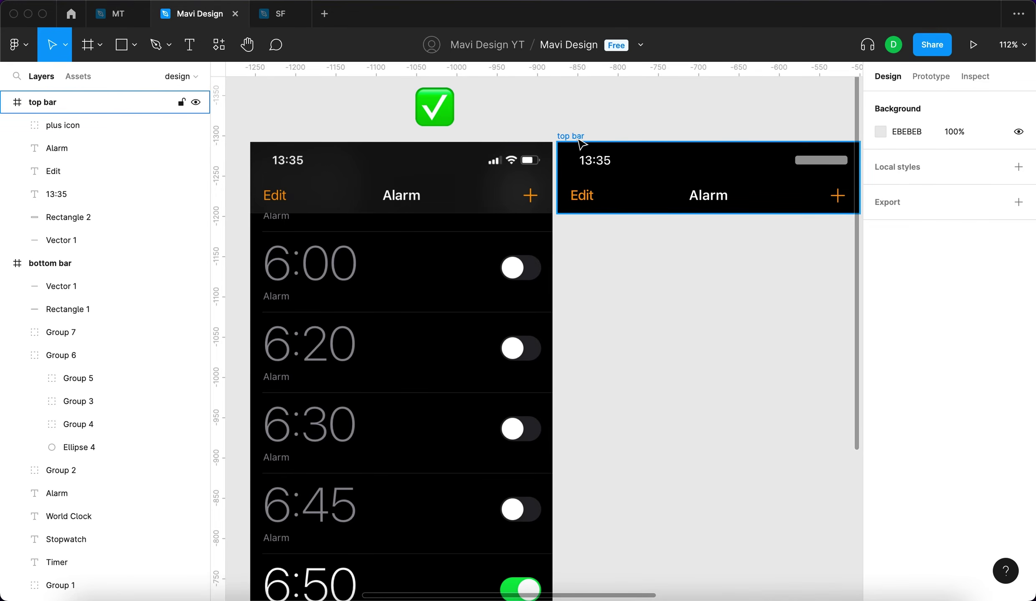
pyautogui.scroll(-5, 581, 144)
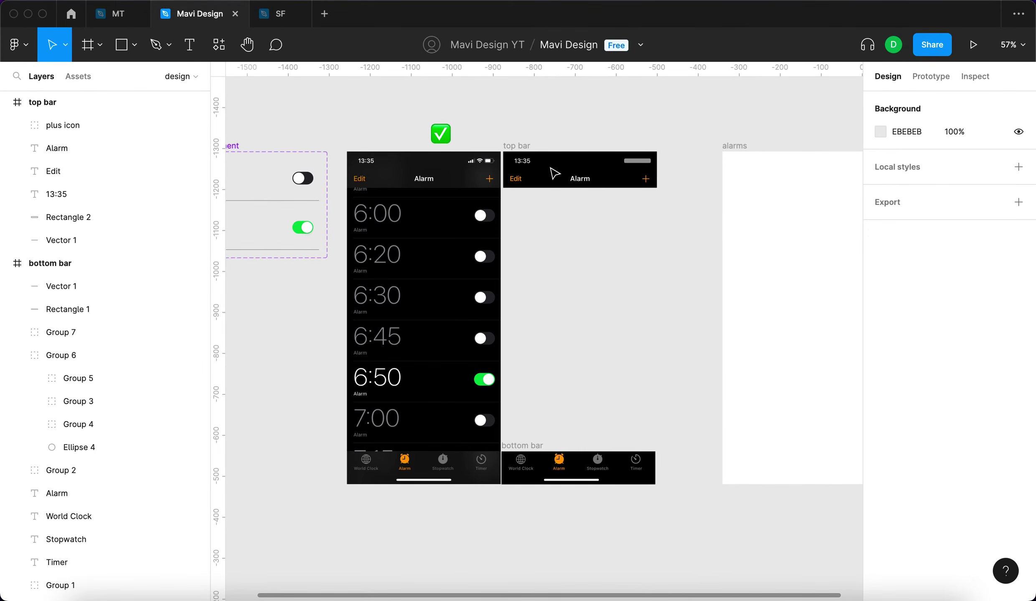
pyautogui.hscroll(3, 619, 354)
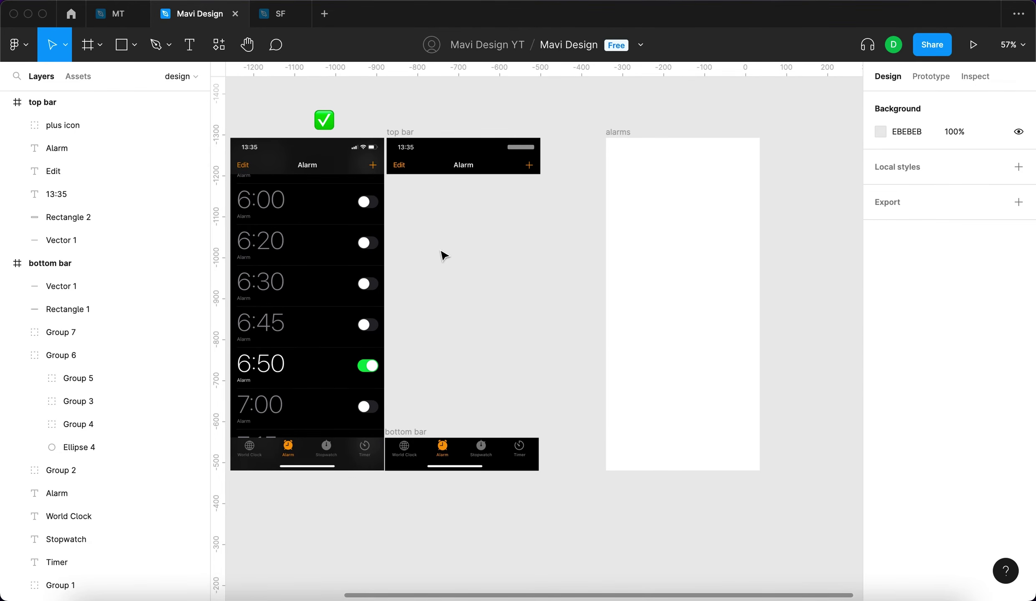
# Move the top bar into the alarms frame, align it top center, and fix its position when scrolling.
pyautogui.hscroll(-2, 444, 255)
pyautogui.moveTo(449, 143); pyautogui.dragTo(668, 180)
pyautogui.hotkey('alt', 'h')
pyautogui.hotkey('alt', 'w')
pyautogui.hscroll(5, 713, 179)
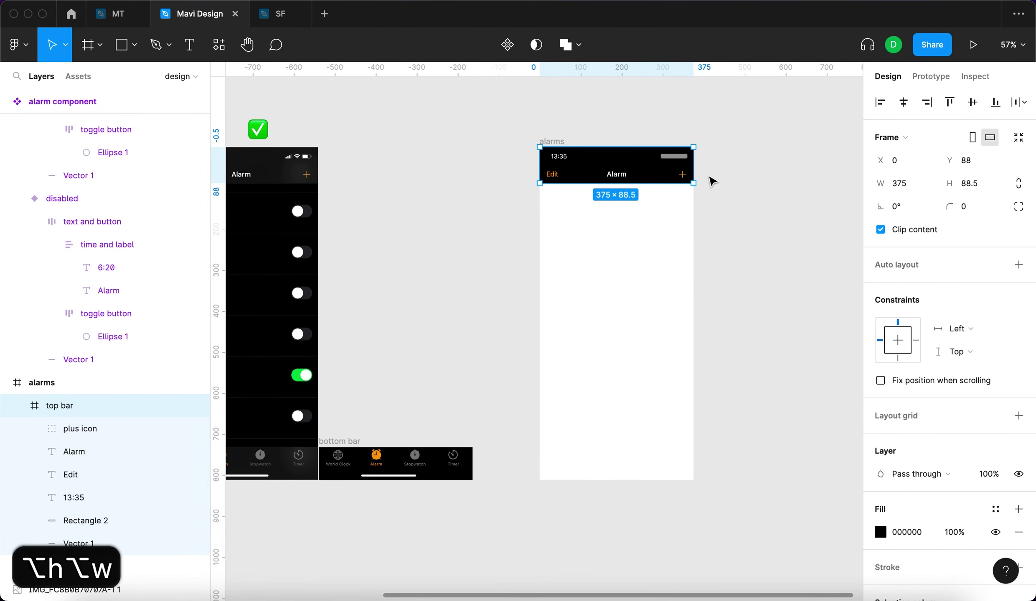
pyautogui.click(881, 380)
# Move the bottom bar into the alarms frame, align it bottom center, and fix its position when scrolling.
pyautogui.moveTo(341, 444); pyautogui.dragTo(557, 422)
pyautogui.hotkey('alt', 'h')
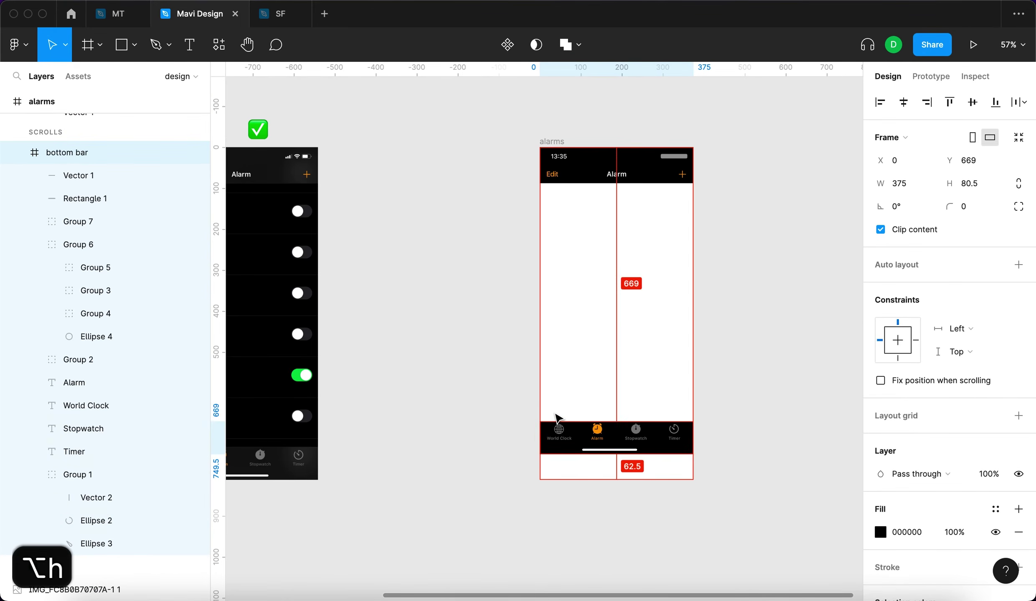
pyautogui.hotkey('alt', 's')
pyautogui.click(879, 381)
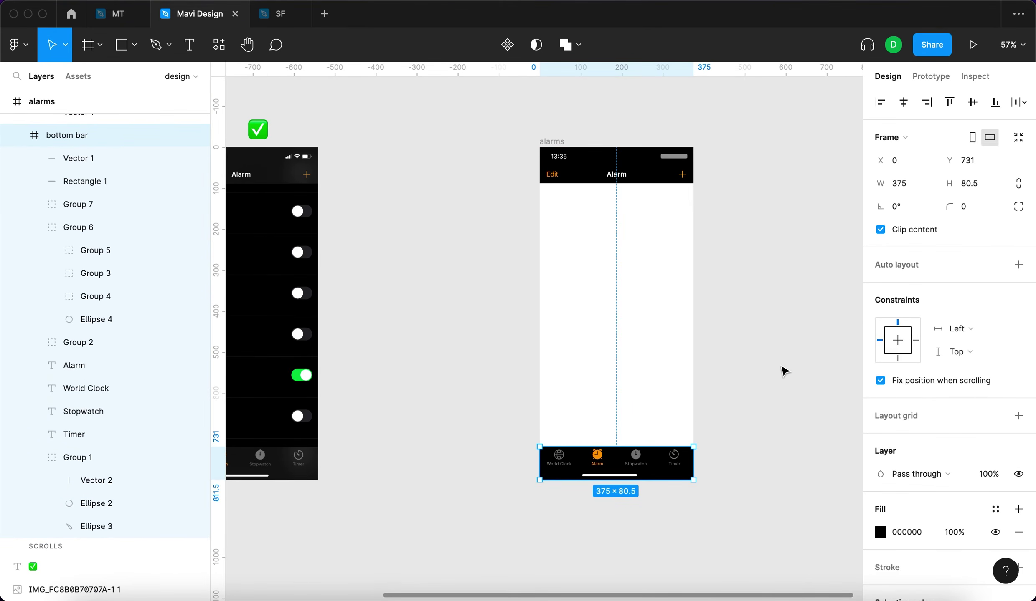
pyautogui.click(783, 371)
# Place a disabled instance of the alarm component below its component set and duplicate it.
pyautogui.hscroll(-10, 557, 127)
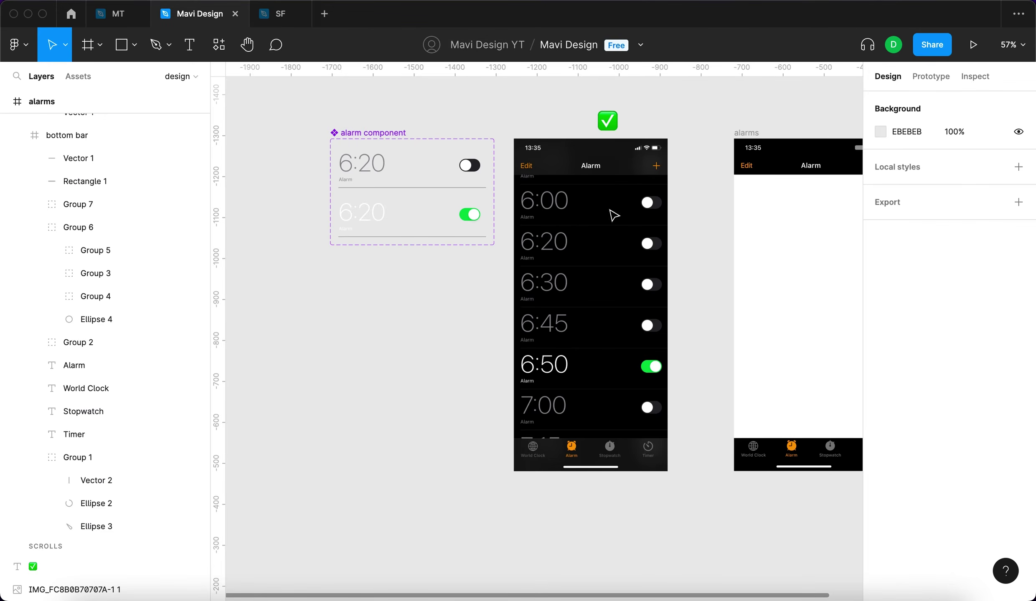
pyautogui.click(439, 180)
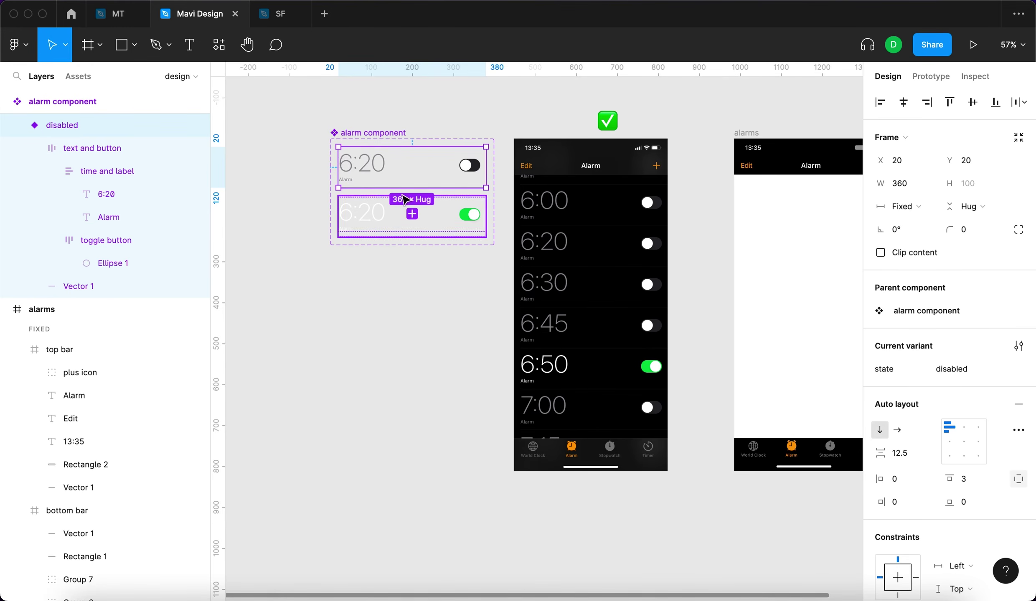
pyautogui.scroll(5, 389, 167)
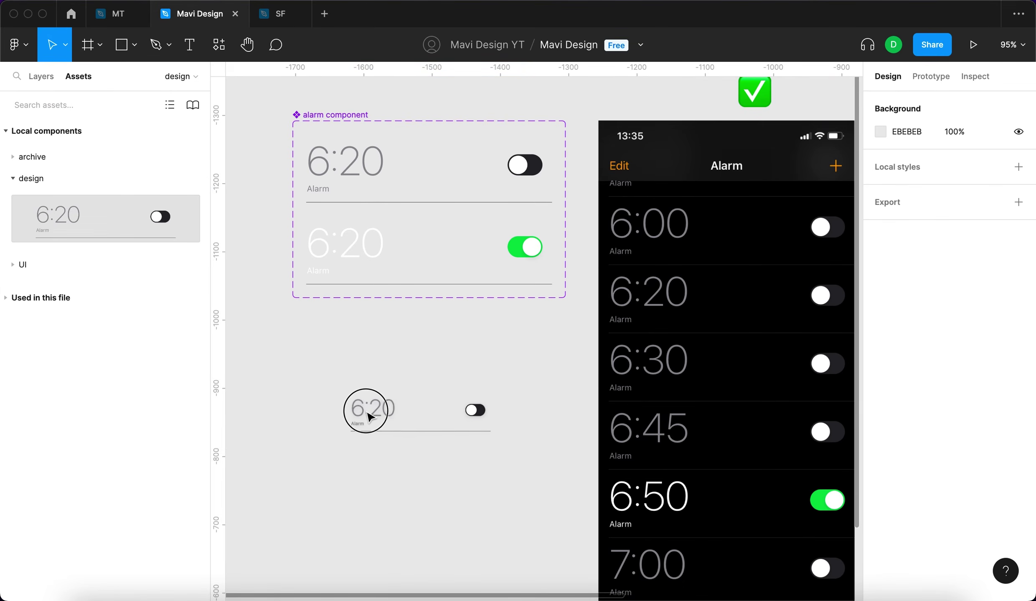
pyautogui.scroll(-4, 459, 409)
pyautogui.click(513, 362)
pyautogui.press('super+d')
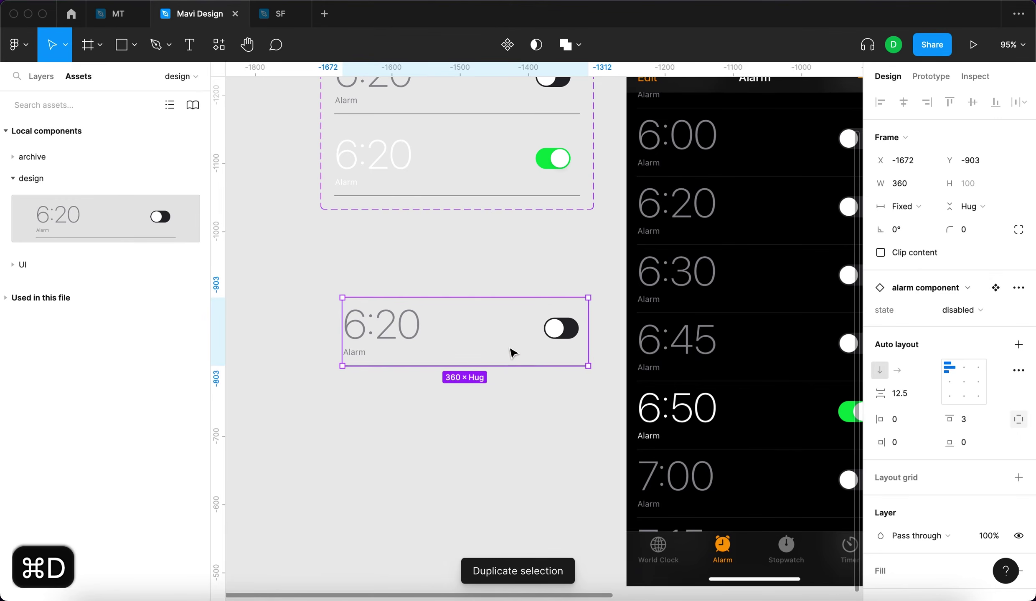
# Wrap both alarm instances in a vertical auto layout frame with 0 spacing between them.
pyautogui.keyDown('shift'); pyautogui.click(539, 329); pyautogui.keyUp('shift')
pyautogui.hotkey('shift', 'a')
pyautogui.click(898, 340)
pyautogui.write('0')
pyautogui.press('Return')
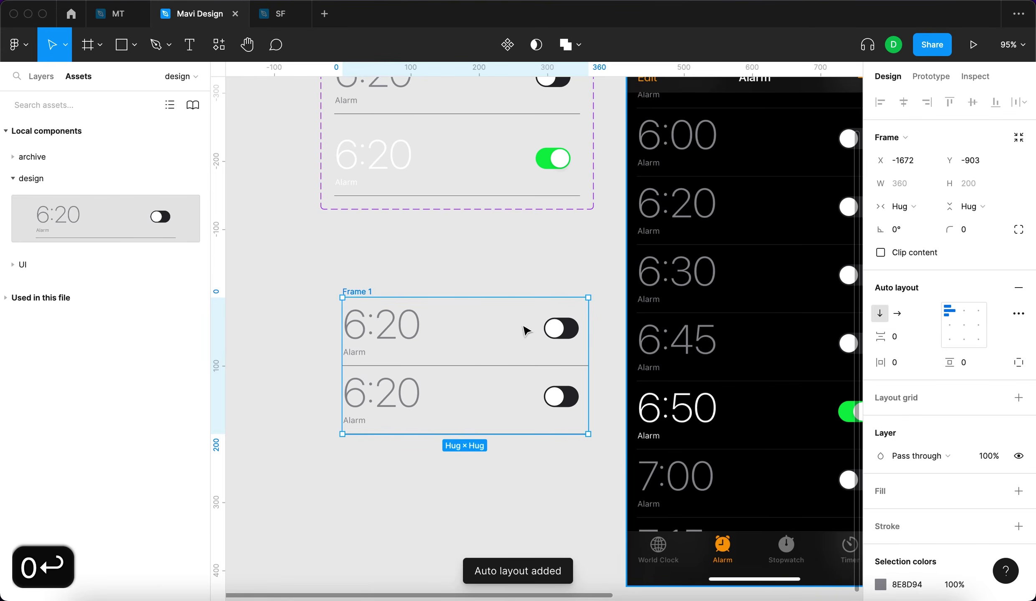
pyautogui.click(312, 324)
# Set the width of both alarm instances in the new auto layout frame to Fill container.
pyautogui.hscroll(2, 319, 331)
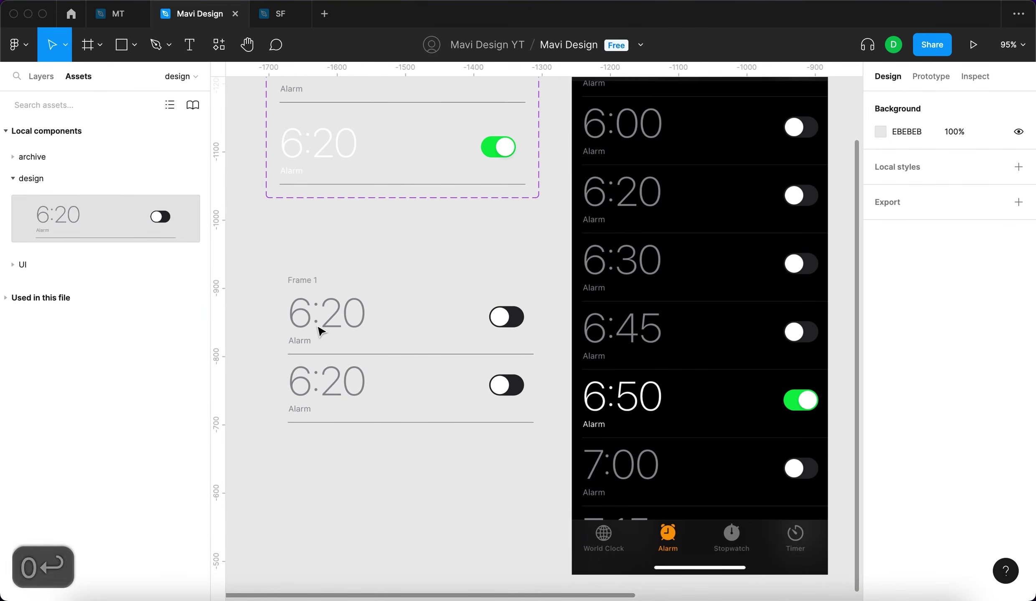
pyautogui.scroll(-3, 501, 274)
pyautogui.click(455, 333)
pyautogui.press('Return')
pyautogui.click(900, 205)
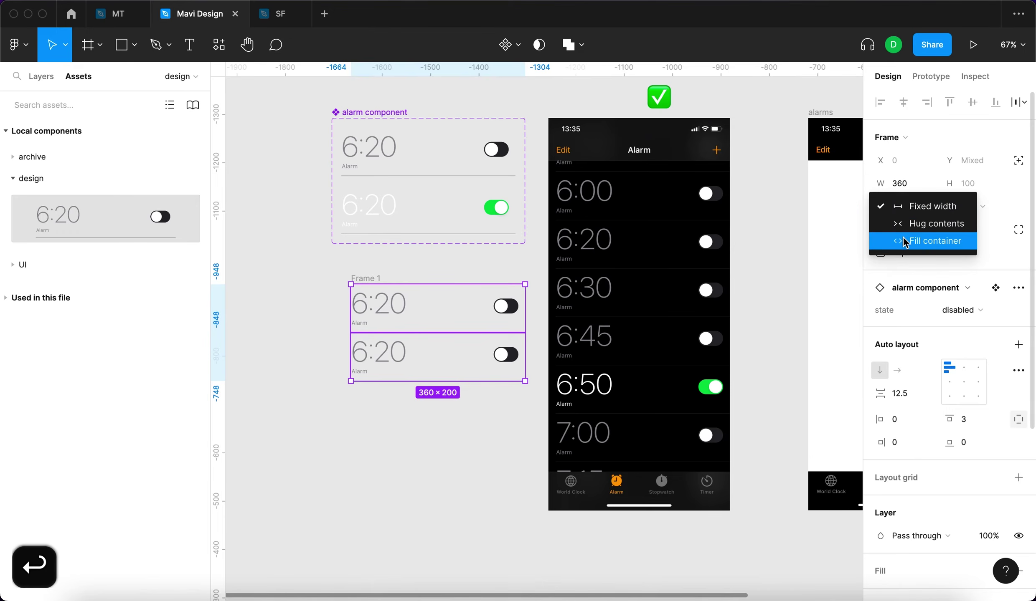
pyautogui.click(904, 242)
# Rename the auto layout frame holding the alarm instances as "alarms container".
pyautogui.click(360, 279)
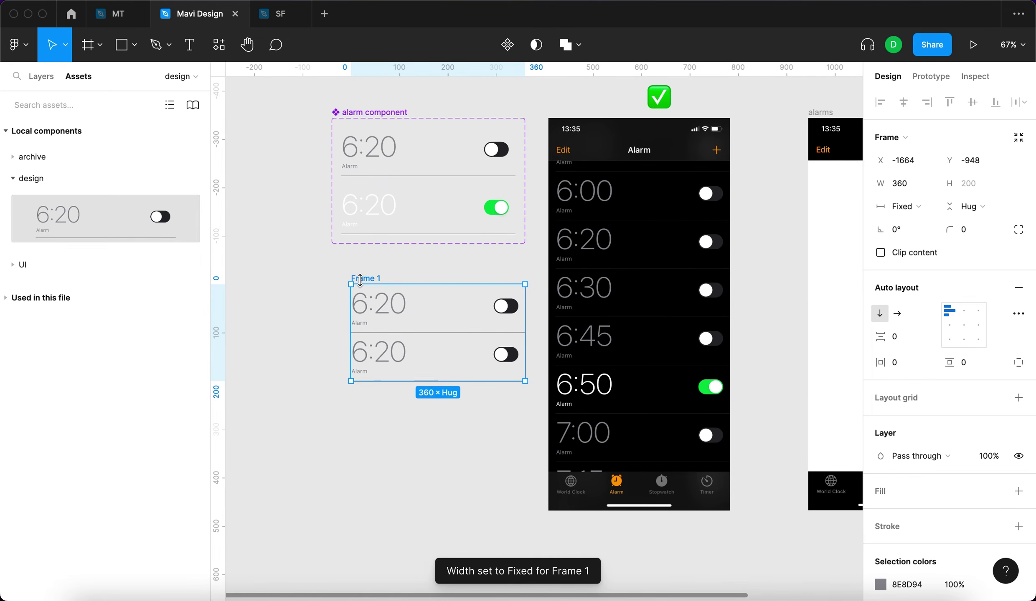
pyautogui.press('super+r')
pyautogui.click(330, 282)
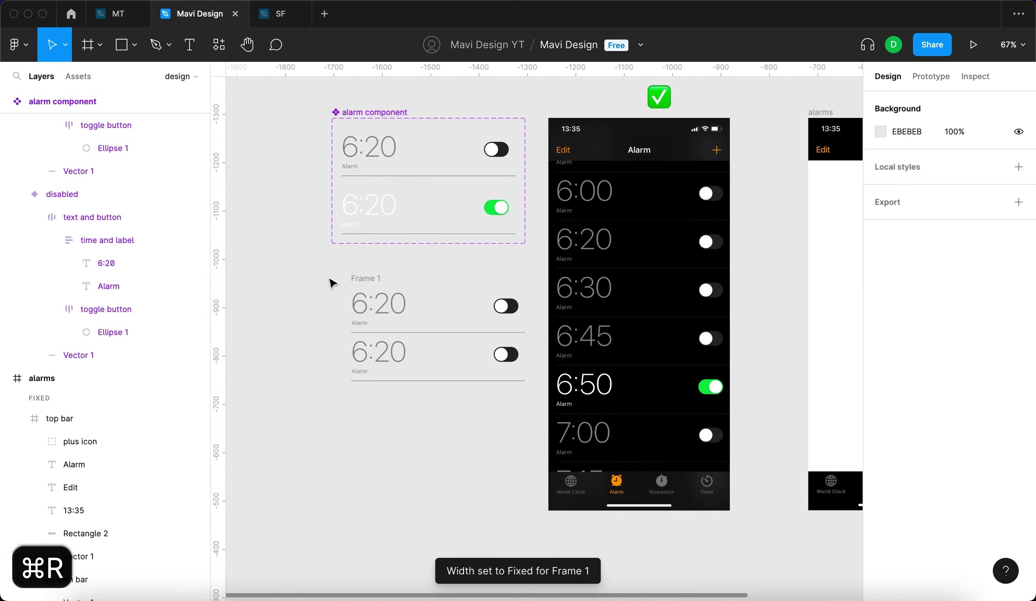
pyautogui.click(360, 279)
pyautogui.press('super+r')
pyautogui.write('ala')
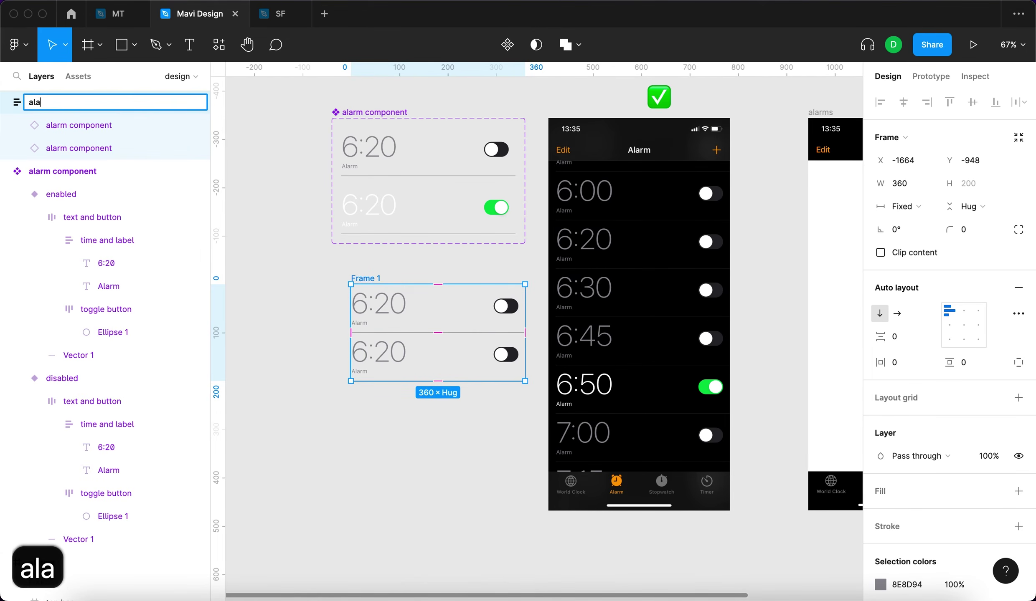
pyautogui.write('rms container')
pyautogui.press('Return')
# Fill the alarms frame with the black background color sampled from the reference alarm screen.
pyautogui.click(42, 562)
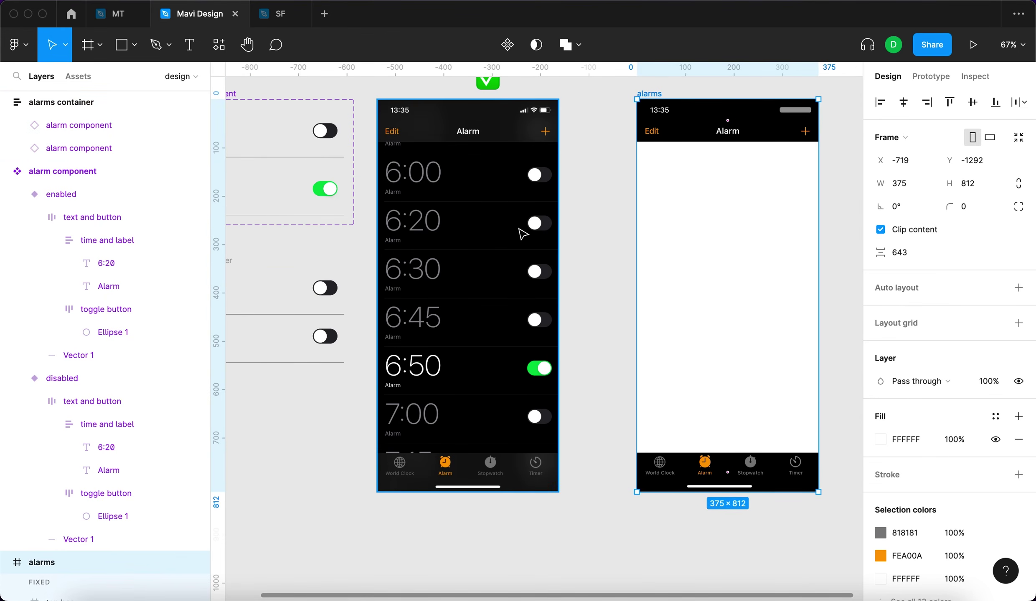
pyautogui.press('i')
pyautogui.scroll(10, 383, 235)
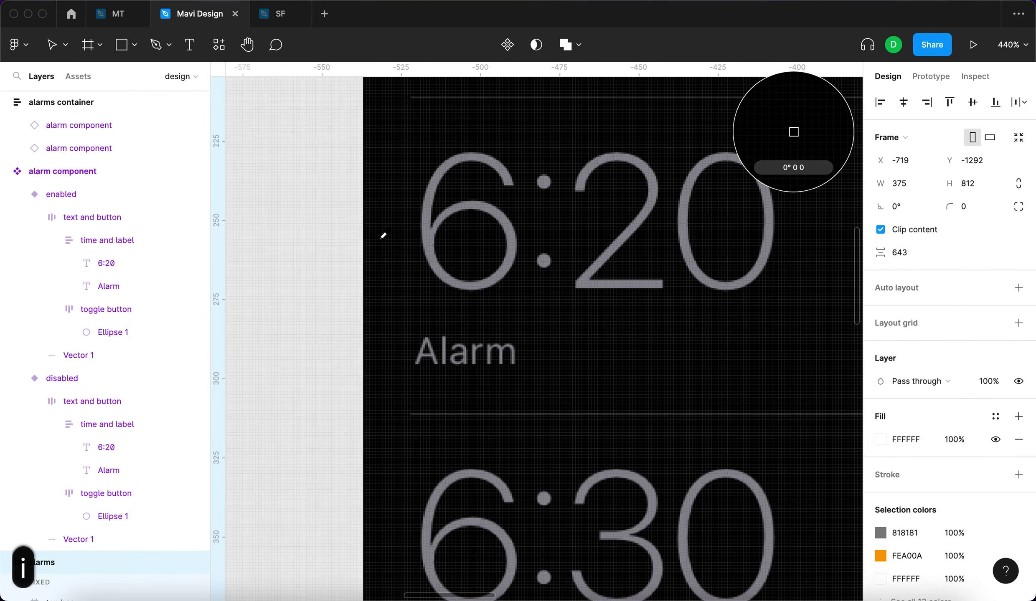
pyautogui.press('Escape')
pyautogui.scroll(-10, 390, 241)
pyautogui.click(636, 262)
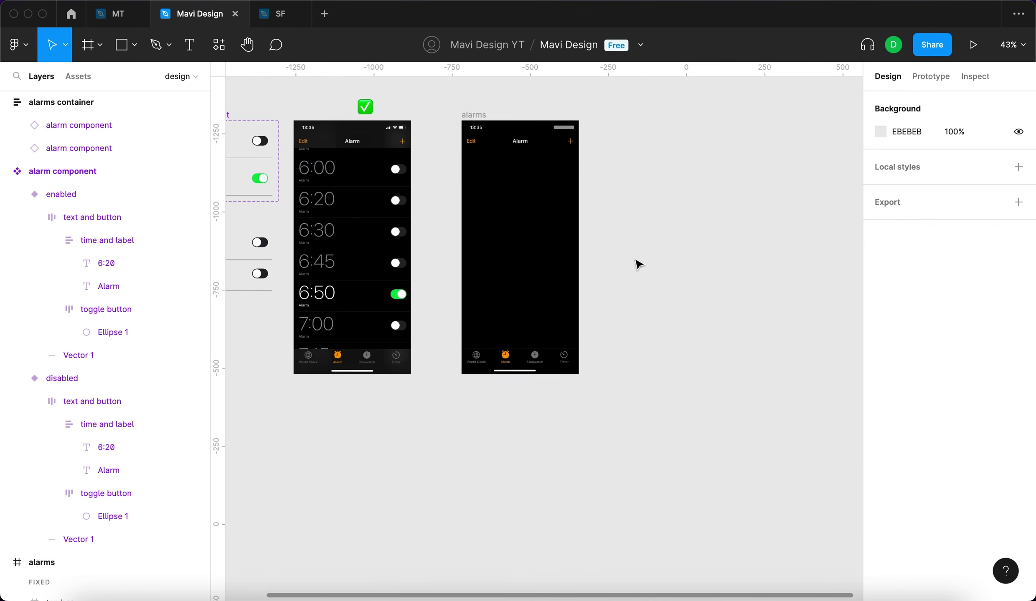
pyautogui.scroll(5, 527, 354)
pyautogui.scroll(-5, 530, 355)
pyautogui.scroll(1, 530, 355)
pyautogui.hscroll(-1, 530, 355)
pyautogui.click(595, 232)
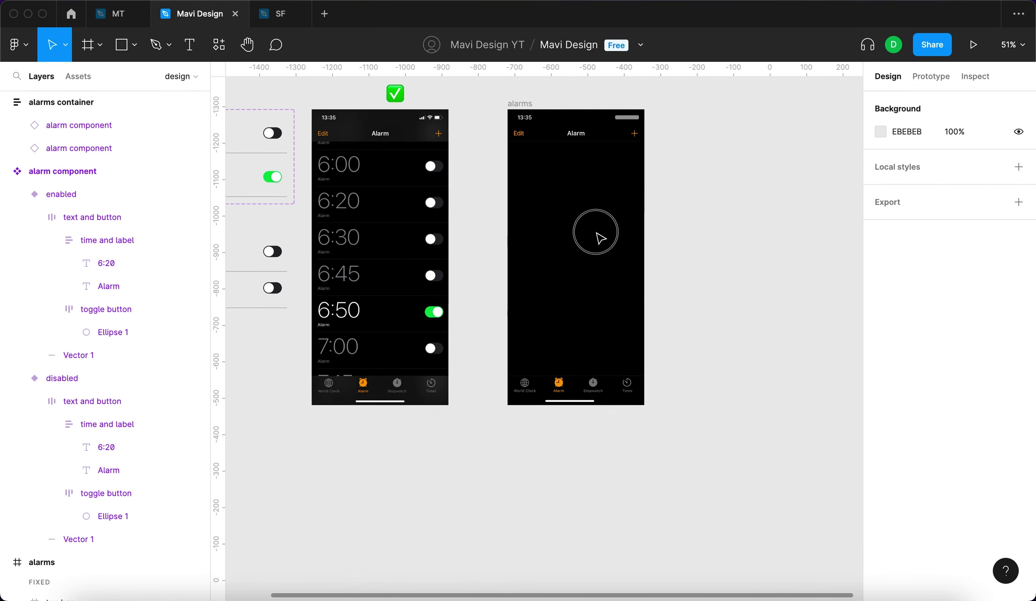
# Overlay the alarms container on the reference screen to compare row width and margins, and move it back below the component set.
pyautogui.click(529, 115)
pyautogui.hscroll(-5, 455, 240)
pyautogui.moveTo(349, 226); pyautogui.dragTo(497, 213)
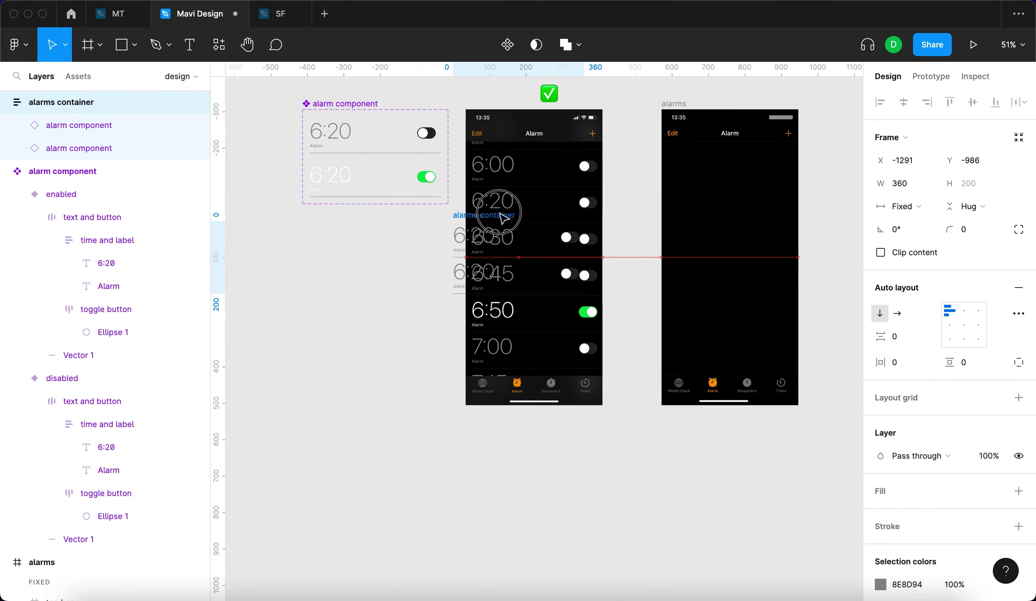
pyautogui.scroll(8, 481, 221)
pyautogui.hscroll(-4, 331, 220)
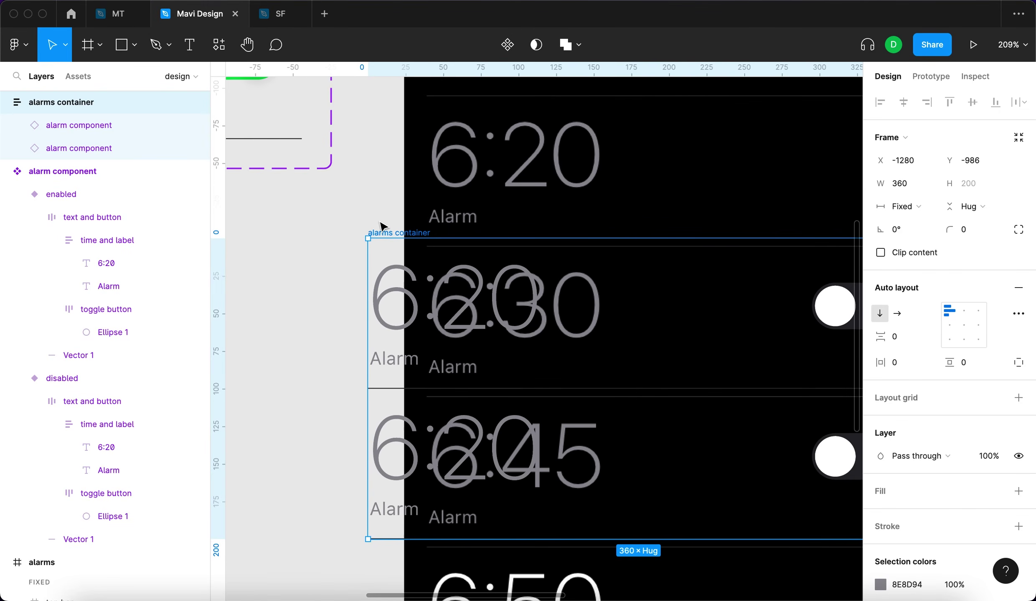
pyautogui.hscroll(3, 380, 236)
pyautogui.moveTo(328, 219); pyautogui.dragTo(294, 198)
pyautogui.hscroll(3, 293, 209)
pyautogui.hscroll(-6, 479, 248)
pyautogui.scroll(8, 578, 213)
pyautogui.scroll(-6, 577, 214)
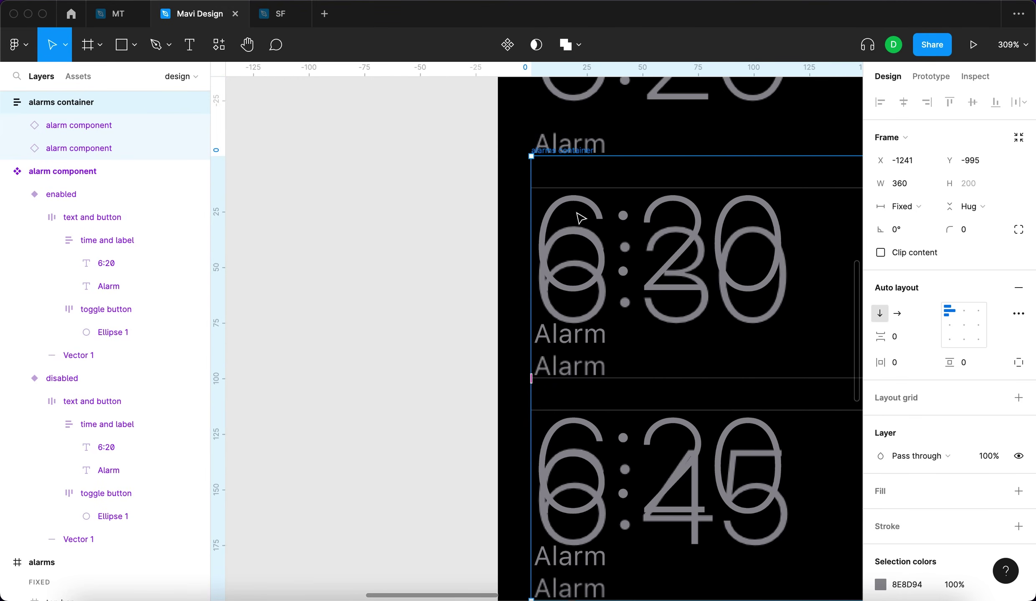
pyautogui.hscroll(5, 577, 213)
pyautogui.scroll(-3, 578, 220)
pyautogui.hscroll(3, 348, 207)
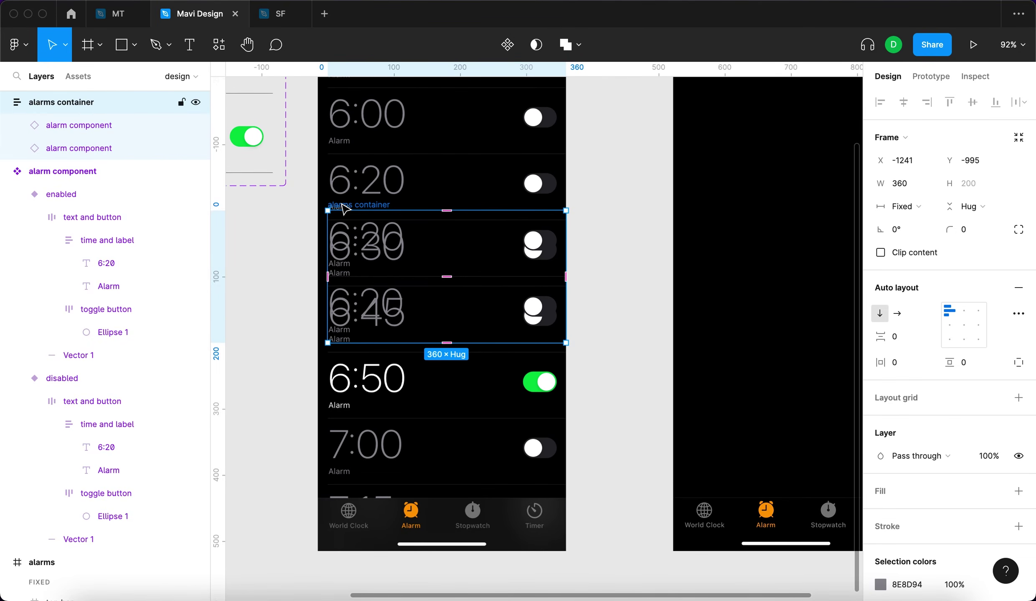
pyautogui.scroll(-2, 347, 207)
pyautogui.moveTo(352, 204); pyautogui.dragTo(338, 230)
# Duplicate an alarm instance inside the alarms container until it holds ten rows.
pyautogui.click(441, 303)
pyautogui.press('super+d')
pyautogui.press('super+d')
pyautogui.press('super+d')
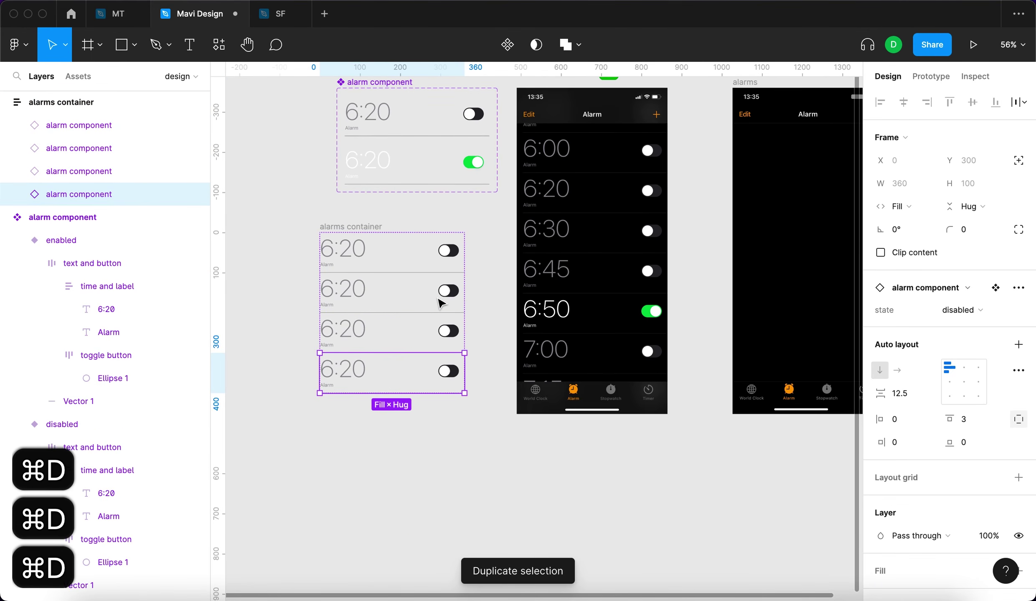
pyautogui.press('super+d')
pyautogui.press('super+d')
pyautogui.press('super+d')
pyautogui.press('super+d')
pyautogui.press('super+d')
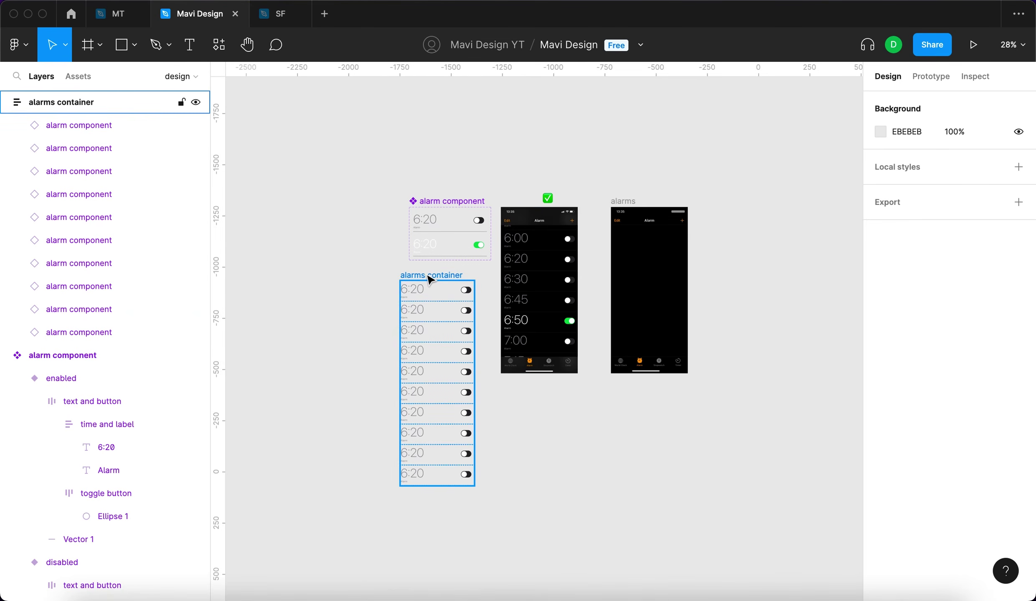
# Move the alarms container into the alarms frame and align it to the frame's right and top edges.
pyautogui.moveTo(428, 276); pyautogui.dragTo(649, 258)
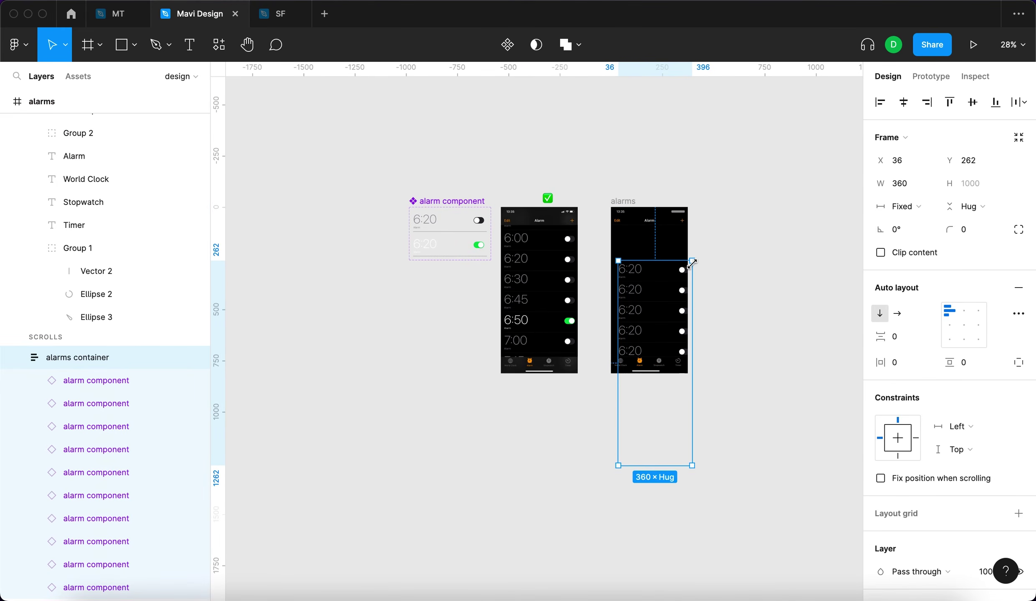
pyautogui.hotkey('alt', 'd')
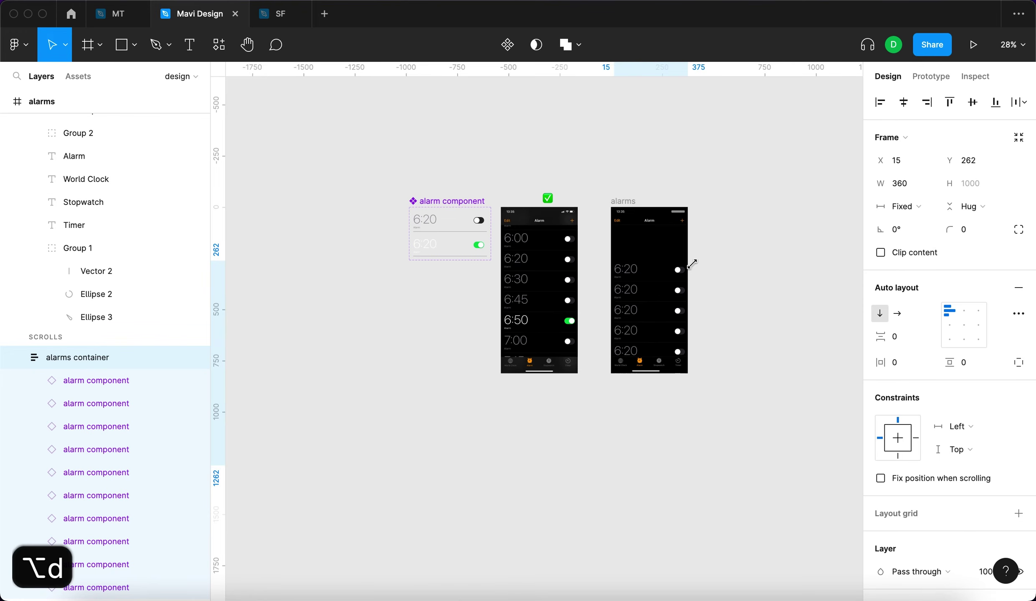
pyautogui.hotkey('alt', 'w')
pyautogui.keyDown('ctrl'); pyautogui.scroll(10, 643, 220); pyautogui.keyUp('ctrl')
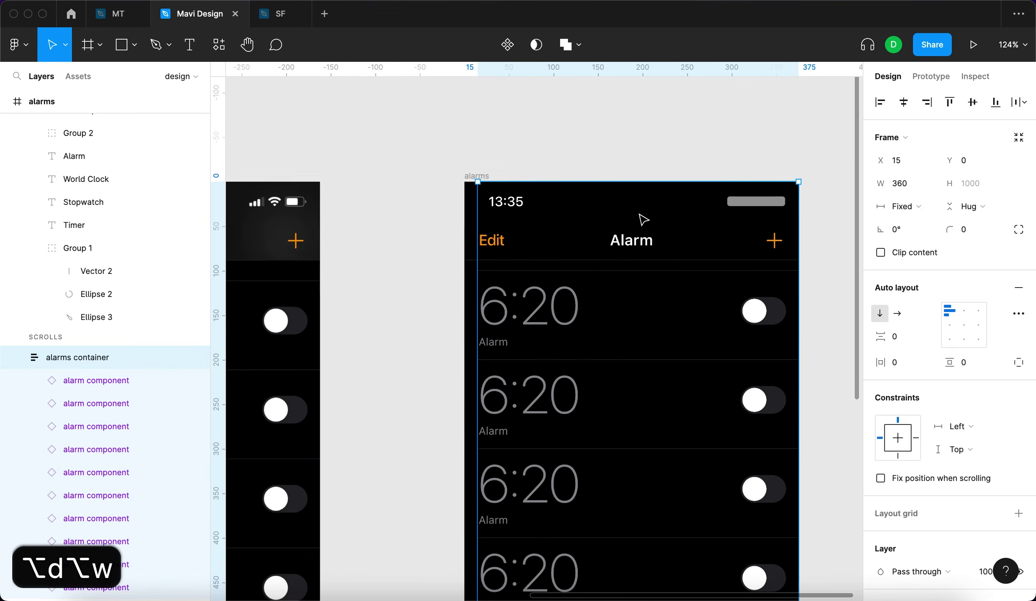
# Nudge the alarms container down to Y 88 so its first row starts directly beneath the top bar.
pyautogui.hotkey('shift', 'Down')
pyautogui.hotkey('shift', 'Down')
pyautogui.hotkey('shift', 'Down')
pyautogui.hotkey('shift', 'Down')
pyautogui.hotkey('shift', 'Down')
pyautogui.hotkey('shift', 'Down')
pyautogui.hotkey('shift', 'Down')
pyautogui.hotkey('shift', 'Down')
pyautogui.hotkey('shift', 'Down')
pyautogui.hotkey('shift', 'Down')
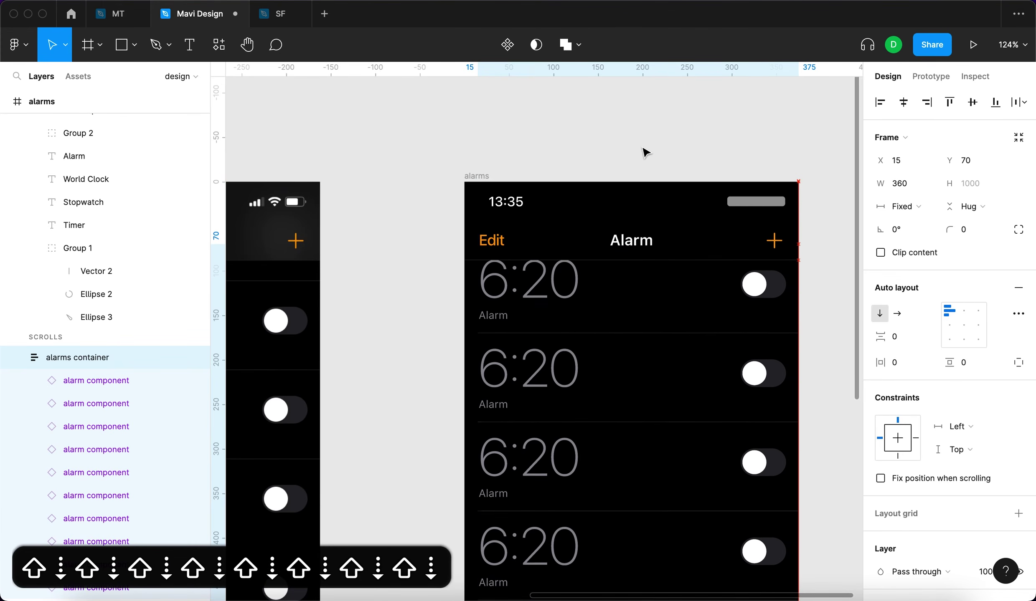
pyautogui.press('Up')
pyautogui.press('Up')
pyautogui.press('Up')
pyautogui.press('Up')
pyautogui.press('Up')
pyautogui.press('Up')
pyautogui.press('Up')
pyautogui.press('Up')
pyautogui.press('Up')
pyautogui.press('Up')
pyautogui.keyDown('ctrl'); pyautogui.scroll(5, 627, 291); pyautogui.keyUp('ctrl')
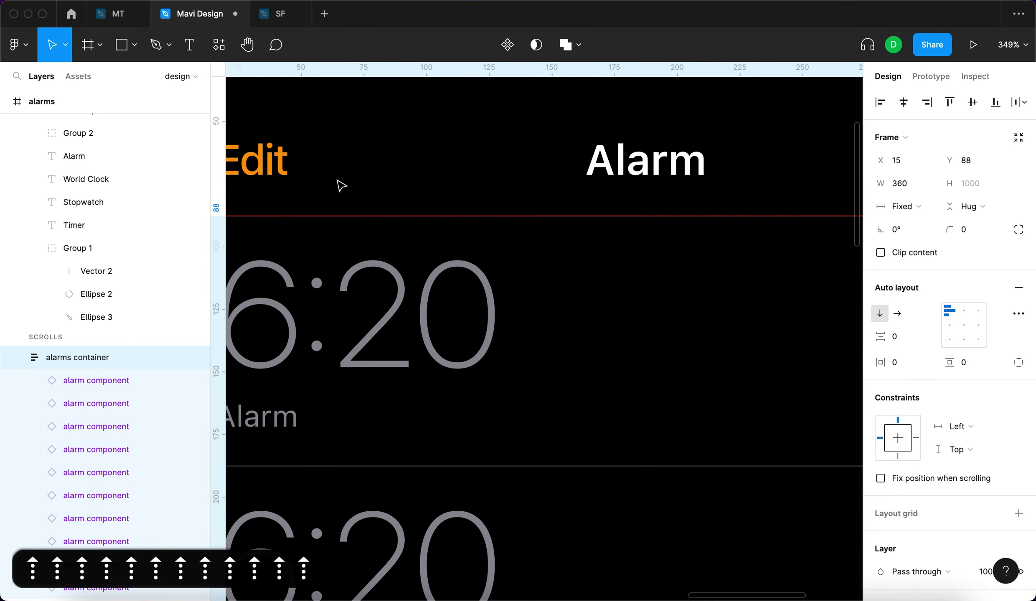
pyautogui.press('Escape')
pyautogui.hotkey('shift', '1')
# Bring the top bar and bottom bar together to the front of the alarms frame.
pyautogui.click(641, 459)
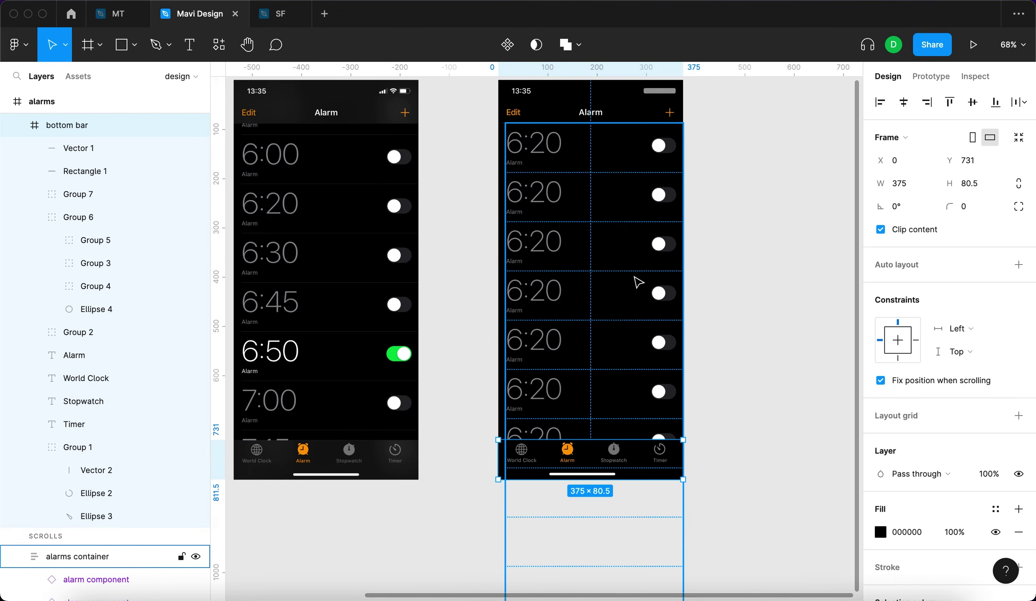
pyautogui.scroll(3, 635, 282)
pyautogui.keyDown('shift'); pyautogui.click(639, 189); pyautogui.keyUp('shift')
pyautogui.hscroll(-3, 639, 189)
pyautogui.scroll(-2, 639, 189)
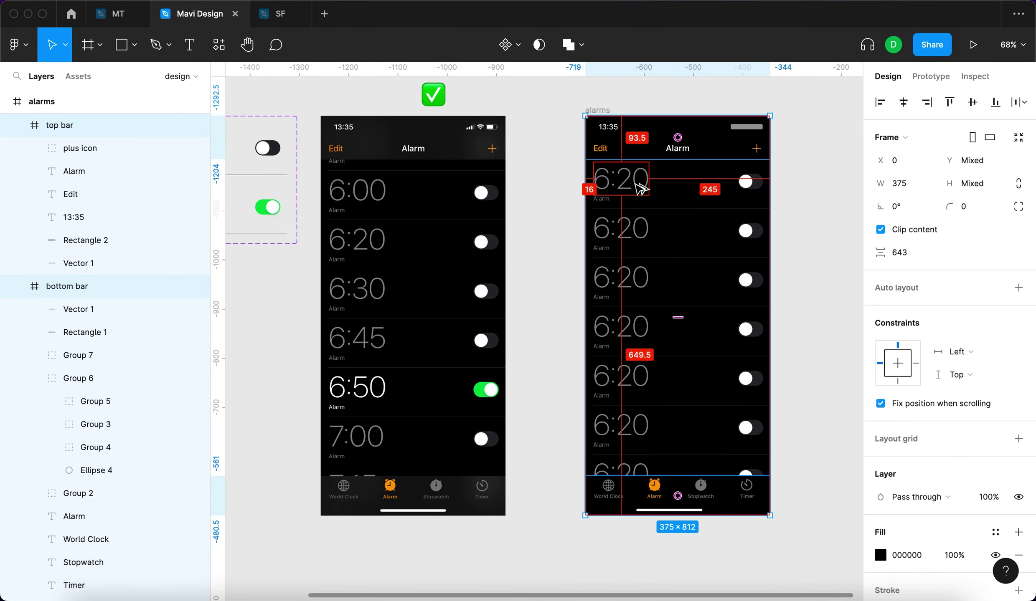
pyautogui.press('alt+super+bracketright')
pyautogui.click(550, 205)
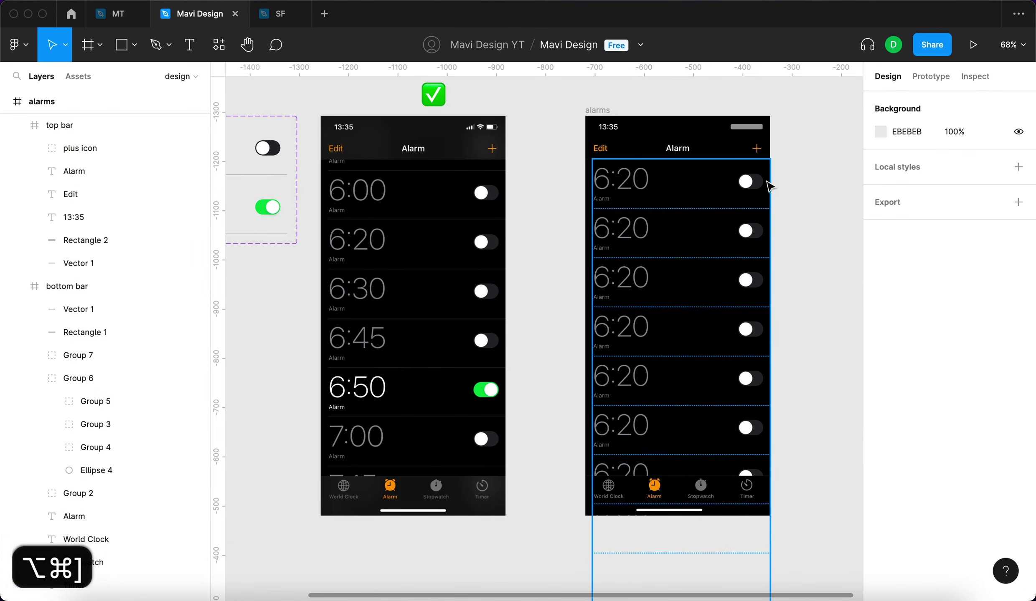
# Open a prototype preview of the alarms frame and set the frame's overflow scrolling to Vertical scrolling.
pyautogui.click(598, 111)
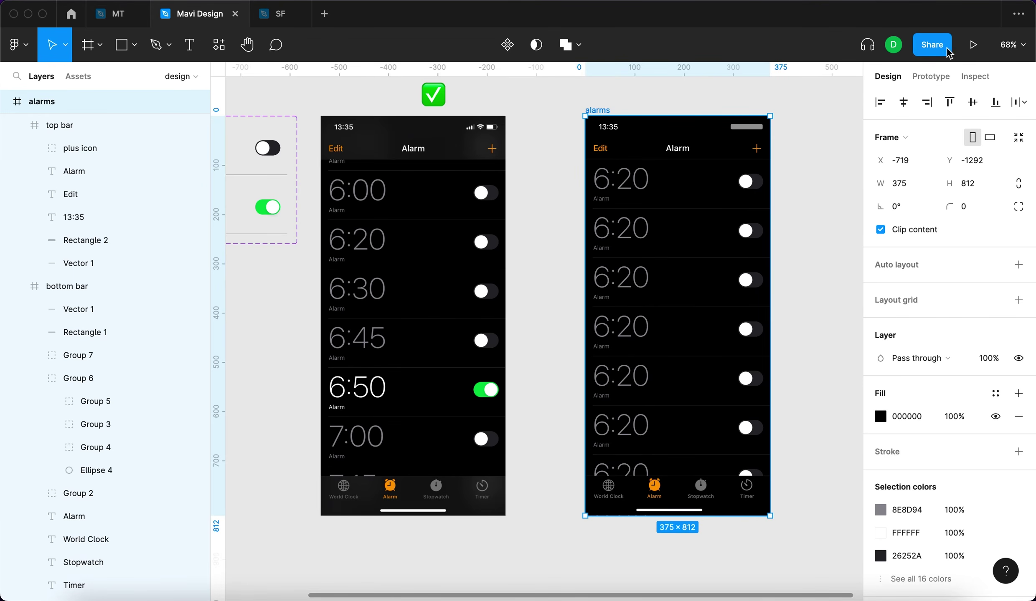
pyautogui.click(973, 45)
pyautogui.click(619, 109)
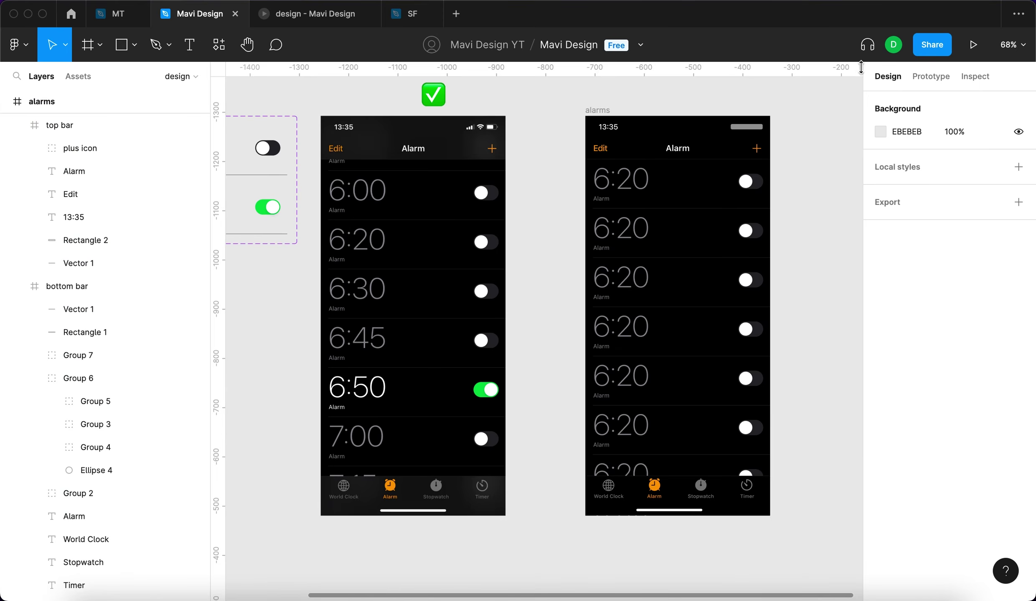
pyautogui.click(931, 76)
pyautogui.click(596, 111)
pyautogui.click(934, 201)
pyautogui.click(929, 234)
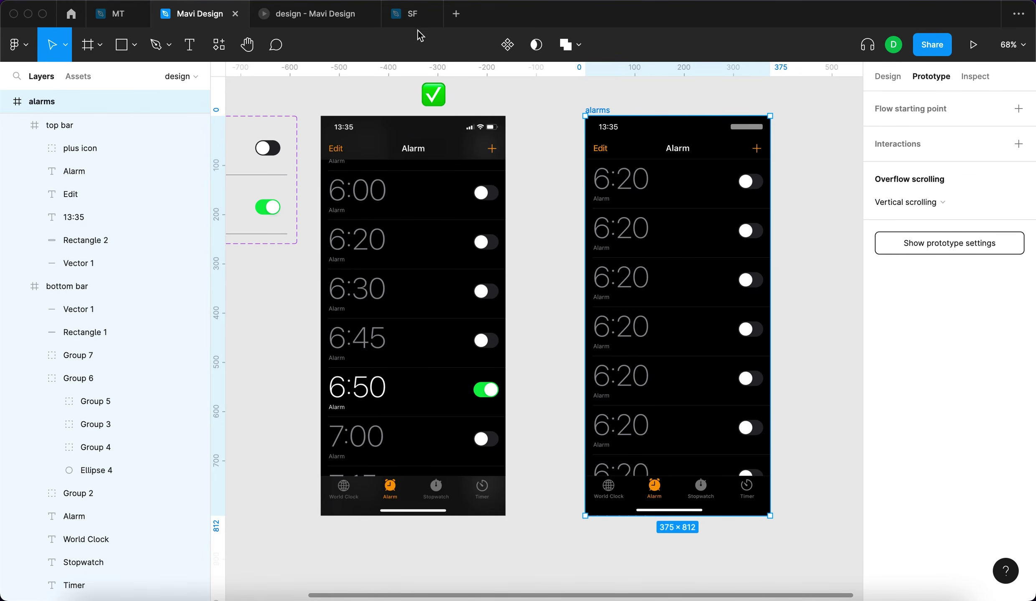
# Scroll the alarm list up and down in the prototype preview to check the fixed bars, and return to the design file.
pyautogui.click(314, 14)
pyautogui.scroll(-2, 588, 395)
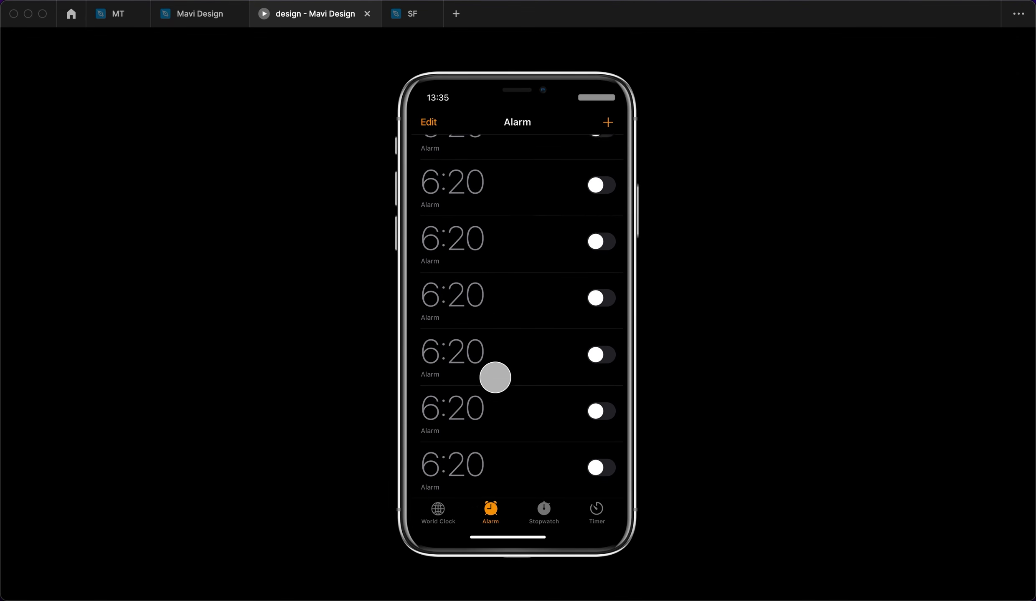
pyautogui.scroll(2, 495, 378)
pyautogui.scroll(-2, 486, 266)
pyautogui.scroll(2, 506, 254)
pyautogui.scroll(-2, 506, 255)
pyautogui.scroll(2, 506, 254)
pyautogui.click(193, 15)
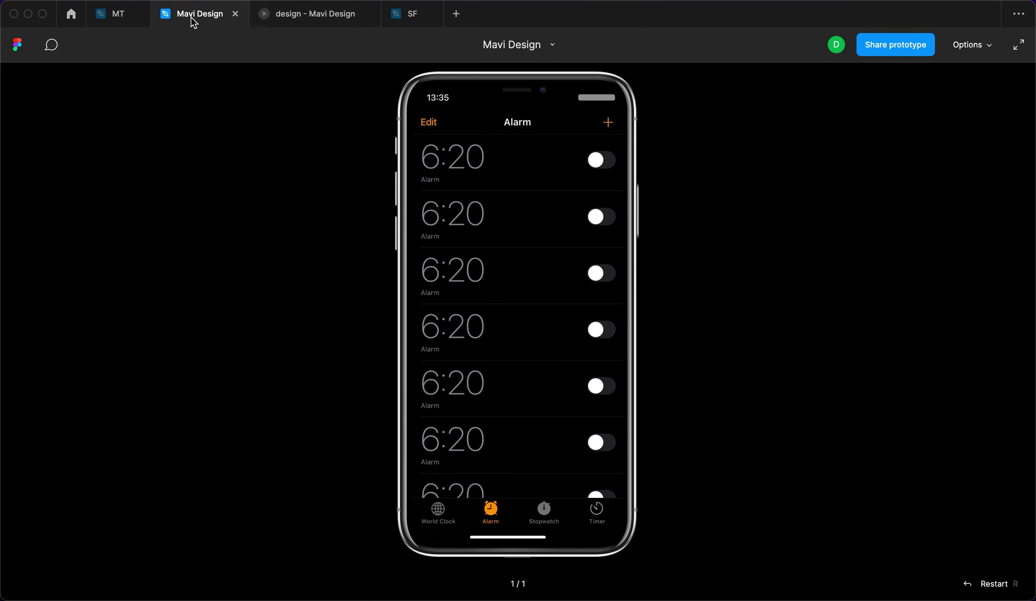
# Add a Background blur effect to the bottom bar in the alarms frame.
pyautogui.scroll(5, 325, 127)
pyautogui.scroll(-6, 451, 190)
pyautogui.click(564, 166)
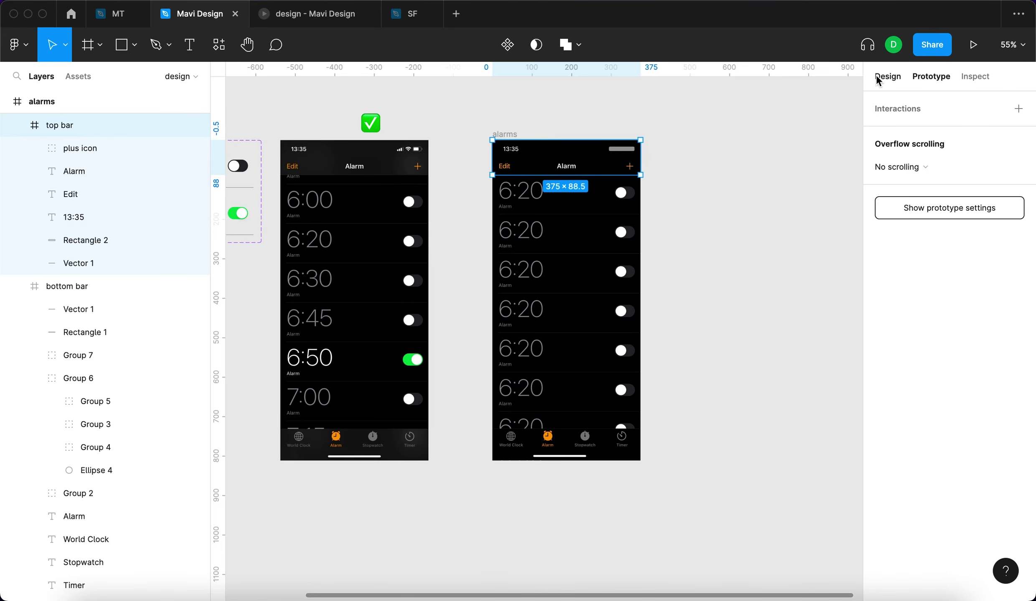
pyautogui.click(876, 79)
pyautogui.keyDown('shift'); pyautogui.click(615, 454); pyautogui.keyUp('shift')
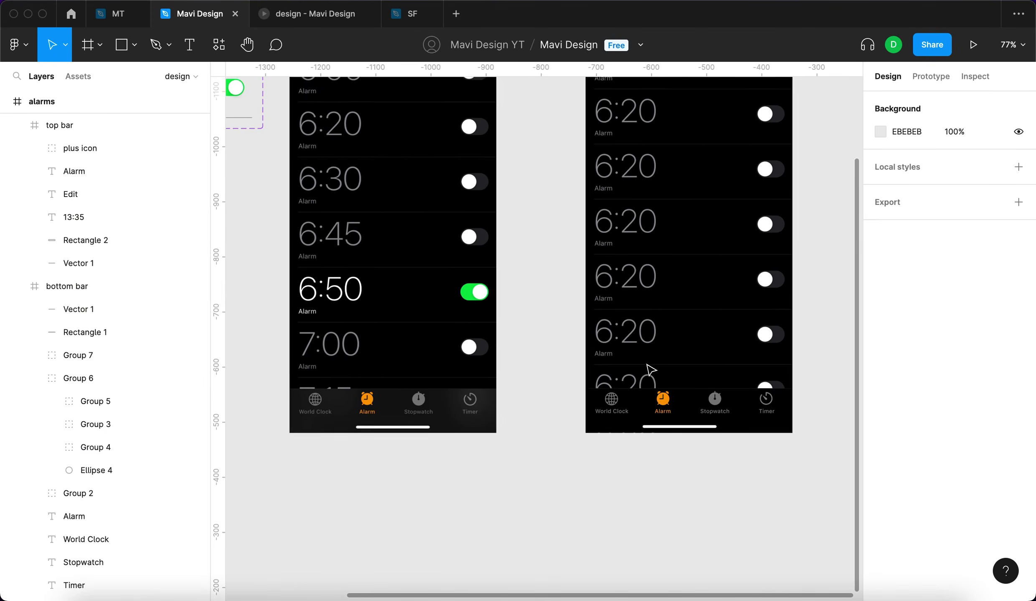
pyautogui.scroll(-1, 649, 370)
pyautogui.click(618, 398)
pyautogui.scroll(3, 516, 418)
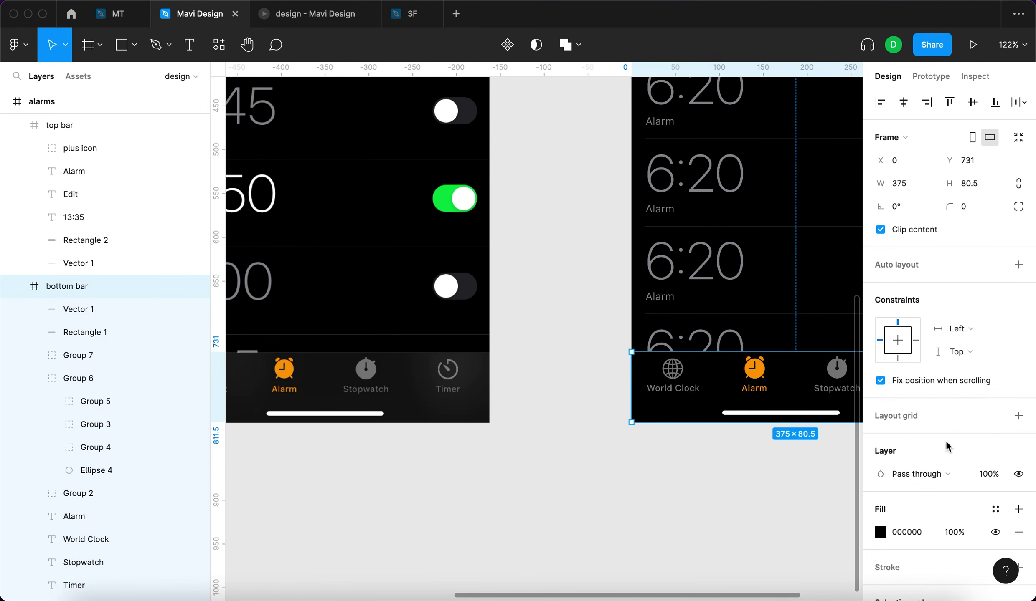
pyautogui.scroll(-5, 946, 446)
pyautogui.click(920, 534)
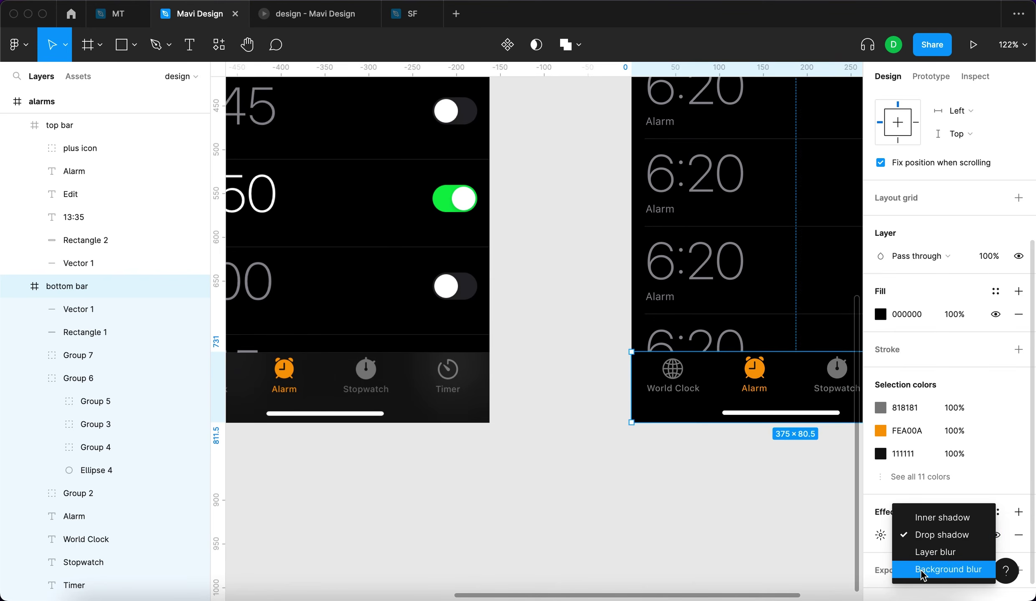
pyautogui.click(936, 570)
# Set the bottom bar's black fill opacity to 70% and compare its look with the reference screen.
pyautogui.click(953, 314)
pyautogui.hotkey('shift', 'Down')
pyautogui.hotkey('shift', 'Down')
pyautogui.hotkey('shift', 'Down')
pyautogui.scroll(-3, 672, 407)
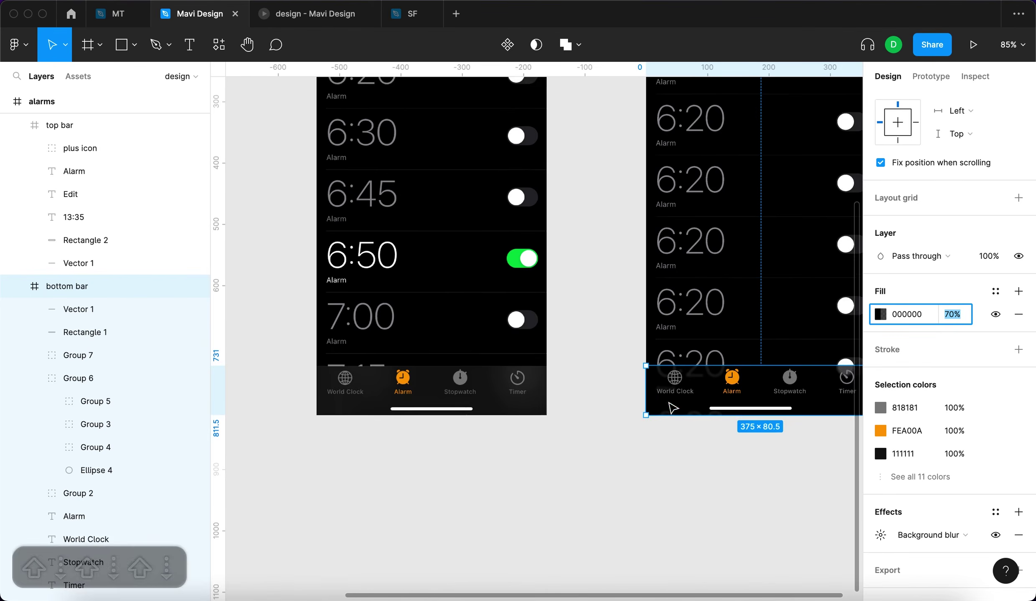
pyautogui.hscroll(-2, 543, 375)
pyautogui.scroll(6, 539, 372)
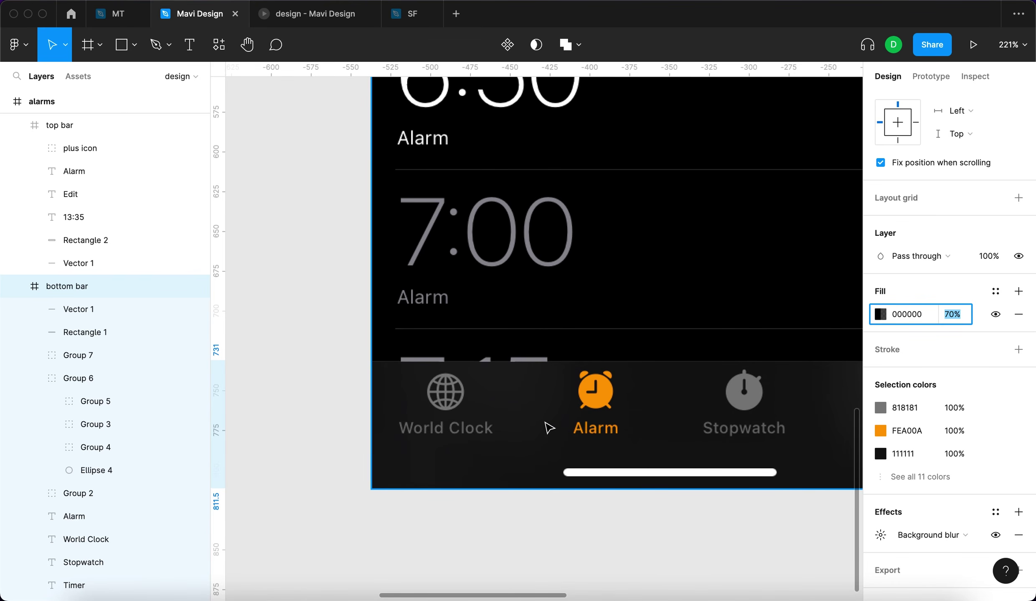
pyautogui.scroll(-5, 548, 427)
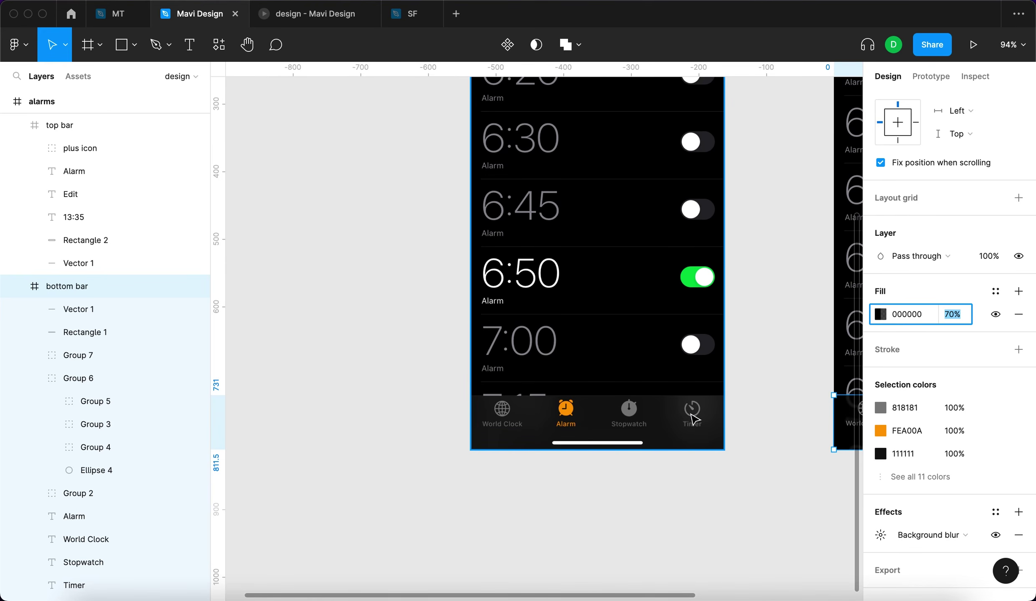
# Set the blur amount of the bottom bar's Background blur effect to 32.
pyautogui.hscroll(7, 692, 418)
pyautogui.click(879, 535)
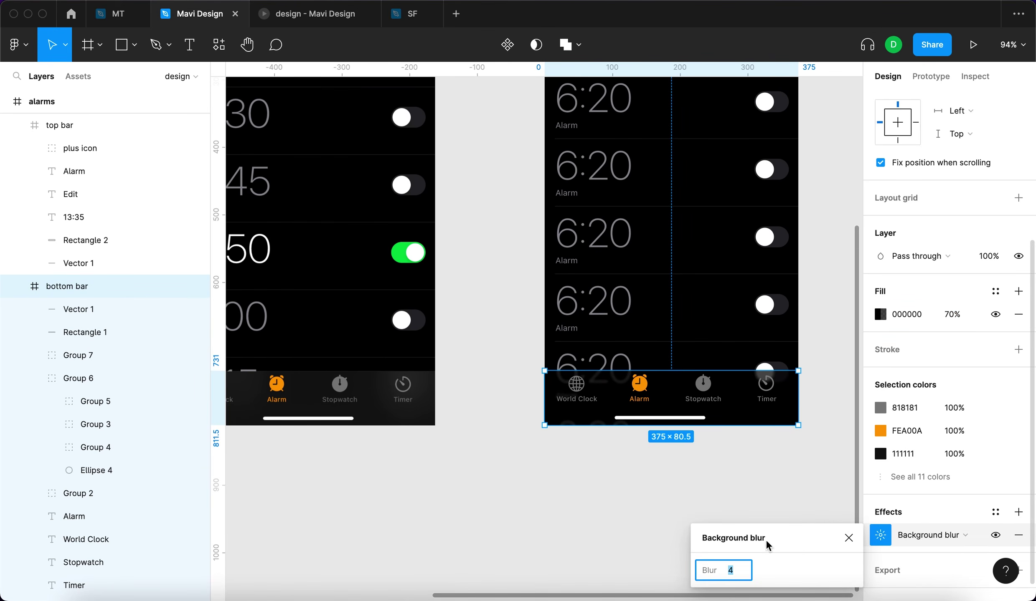
pyautogui.hotkey('shift', 'Up')
pyautogui.hotkey('shift', 'Up')
pyautogui.hotkey('shift', 'Up')
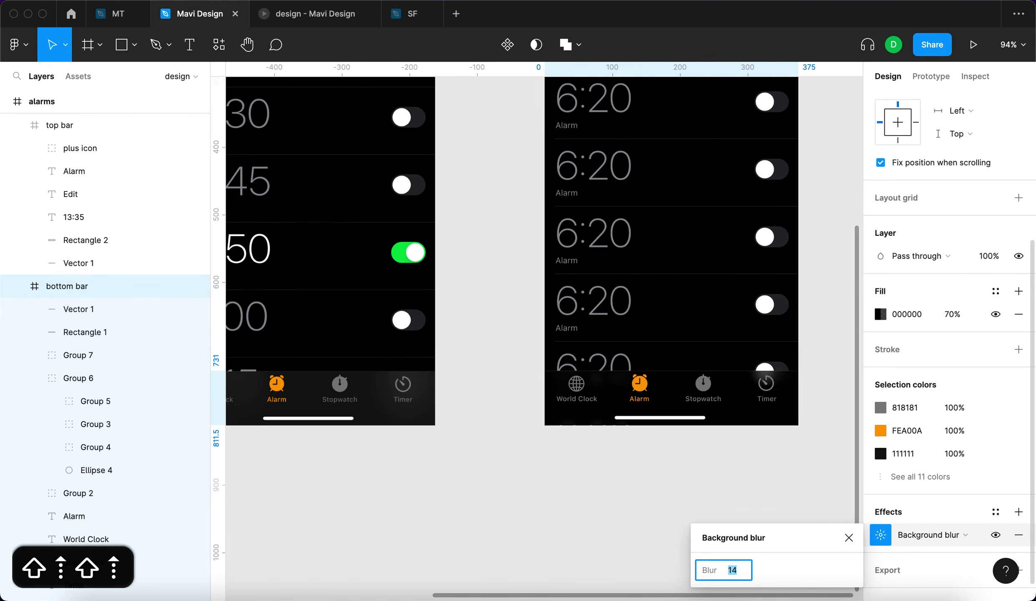
pyautogui.hotkey('shift', 'Down')
pyautogui.scroll(5, 766, 429)
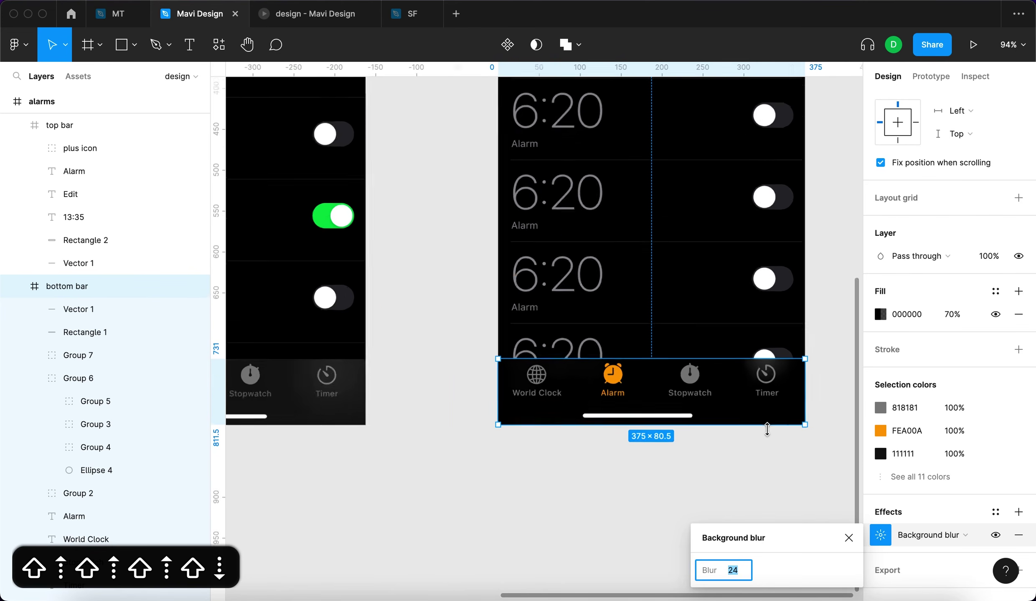
pyautogui.hotkey('shift', 'Up')
pyautogui.press('Down')
pyautogui.press('Down')
pyautogui.press('Return')
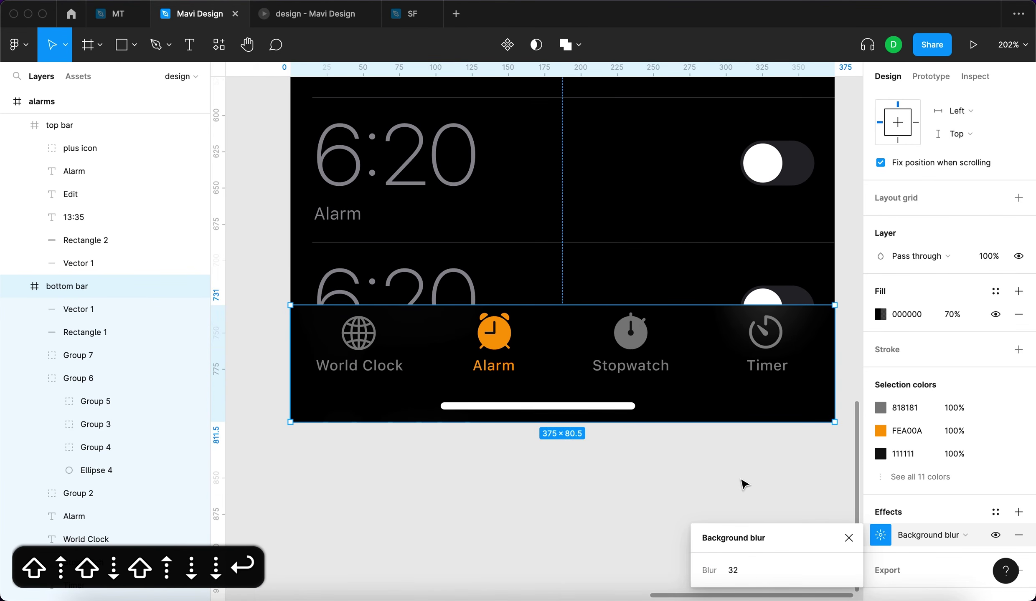
# Copy the bottom bar's Background blur effect and paste it onto the top bar of the alarms frame.
pyautogui.click(742, 480)
pyautogui.scroll(-5, 742, 480)
pyautogui.click(717, 527)
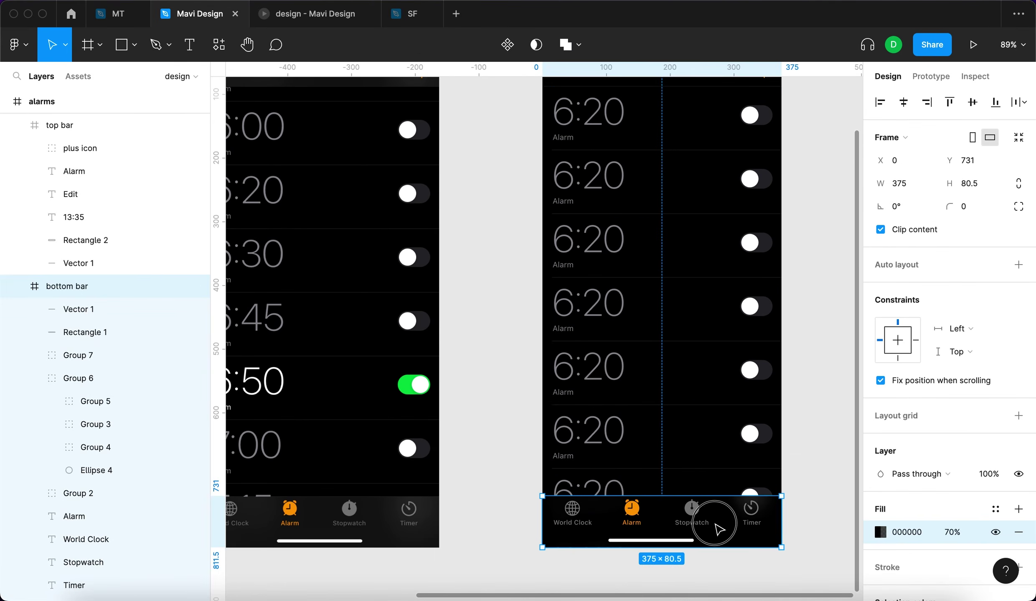
pyautogui.scroll(-5, 872, 529)
pyautogui.click(865, 520)
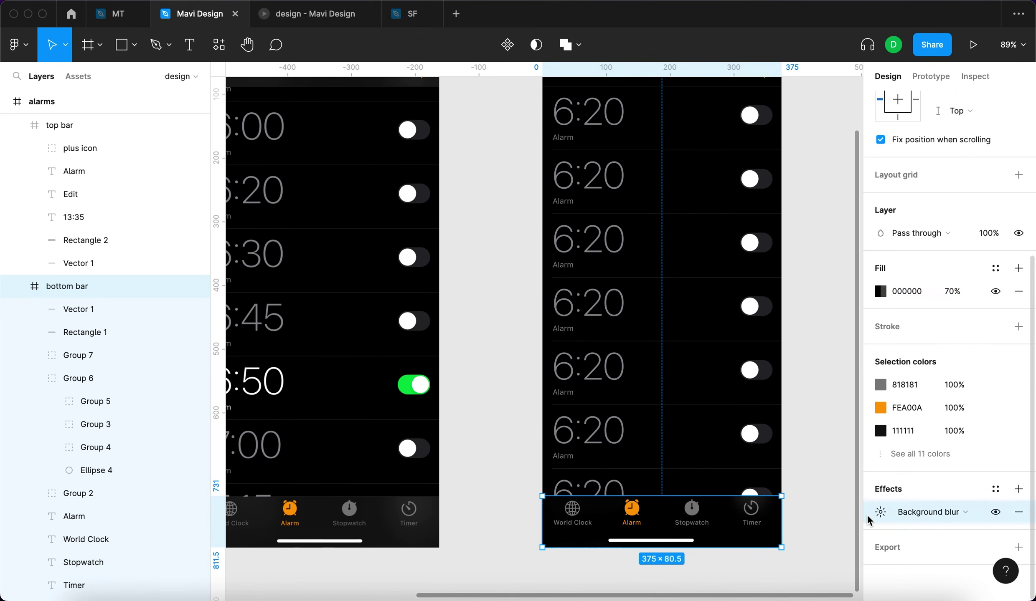
pyautogui.press('super+c')
pyautogui.scroll(5, 770, 340)
pyautogui.click(724, 239)
pyautogui.press('super+v')
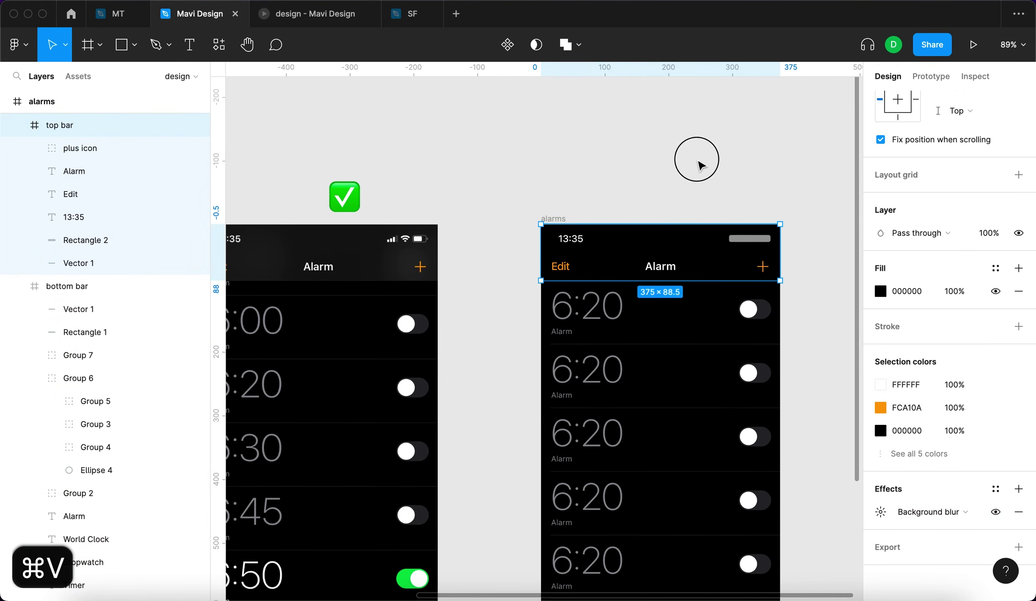
pyautogui.click(699, 162)
# Fill both the top bar and bottom bar with the dark colour sampled from the reference screen's bottom bar.
pyautogui.click(700, 249)
pyautogui.scroll(-5, 700, 250)
pyautogui.keyDown('shift'); pyautogui.click(687, 527); pyautogui.keyUp('shift')
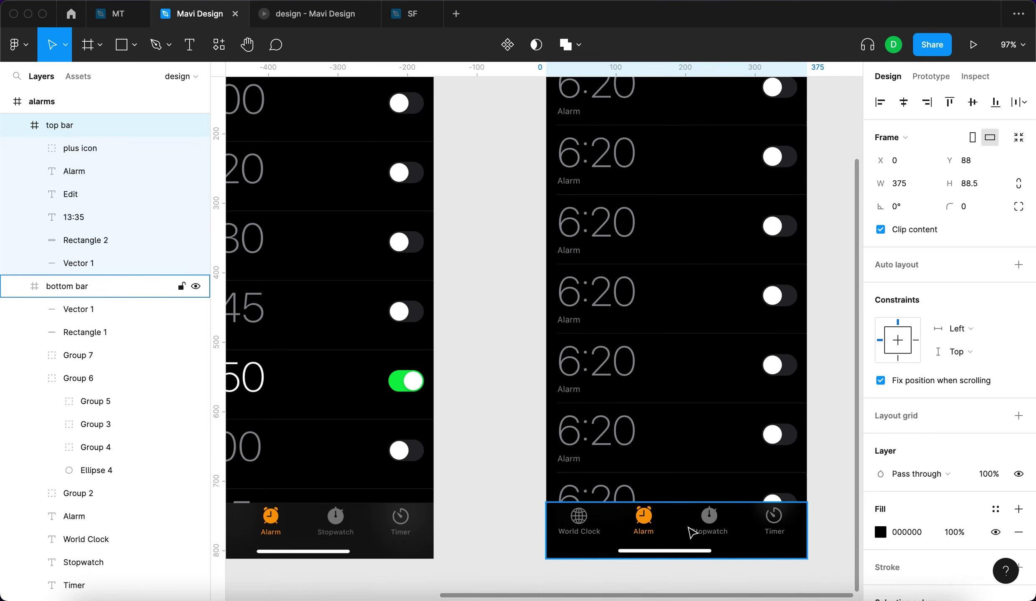
pyautogui.hscroll(-3, 685, 524)
pyautogui.scroll(-2, 685, 524)
pyautogui.press('i')
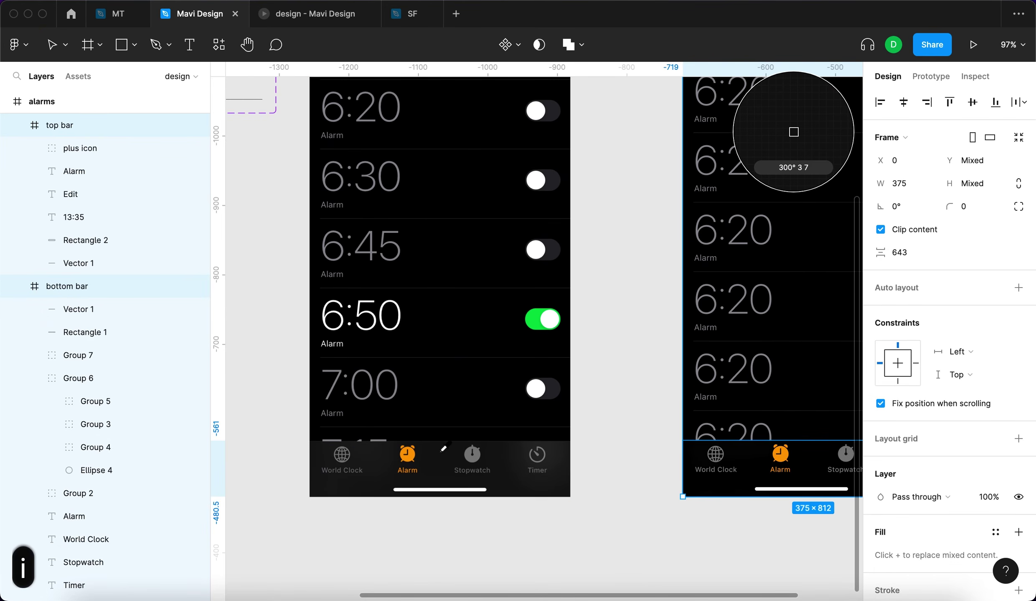
pyautogui.click(793, 132)
pyautogui.hscroll(4, 793, 132)
pyautogui.scroll(-1, 794, 132)
# Adjust the shared fill of both bars to HSL 0, 3, 9 and lower its opacity to 80%.
pyautogui.click(880, 555)
pyautogui.click(814, 476)
pyautogui.hscroll(3, 625, 491)
pyautogui.press('Up')
pyautogui.press('Up')
pyautogui.press('Up')
pyautogui.press('Up')
pyautogui.press('Down')
pyautogui.press('Down')
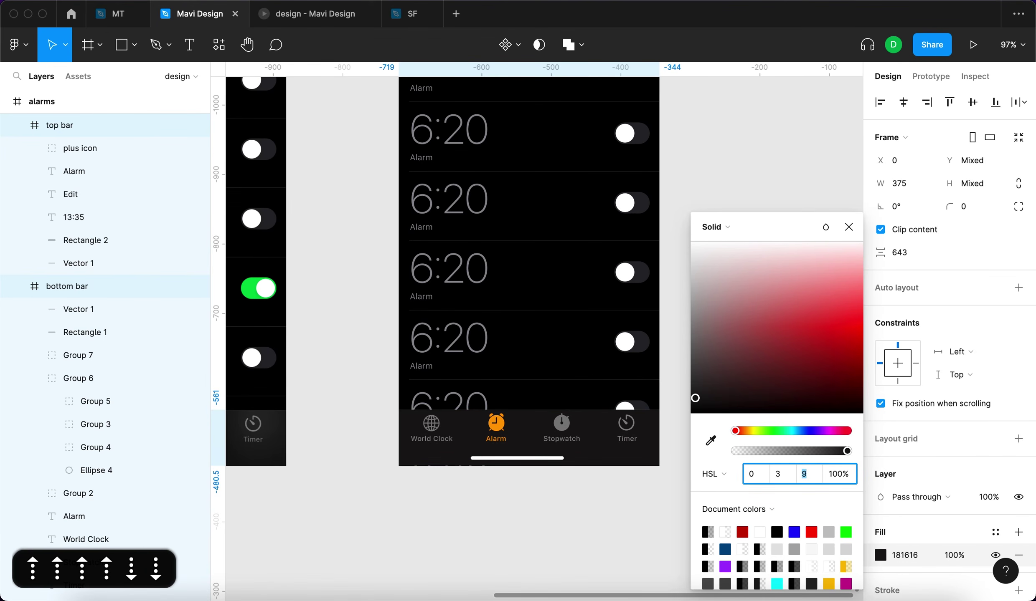
pyautogui.moveTo(847, 452); pyautogui.dragTo(819, 461)
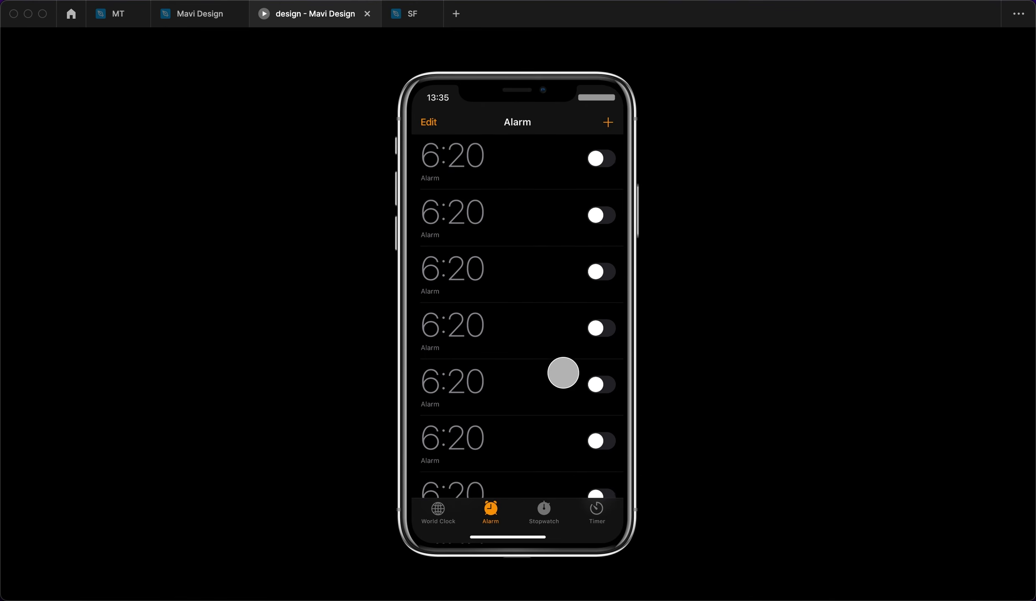
# Scroll the alarm list in the prototype preview to check both translucent bars, and return to the design file.
pyautogui.scroll(-4, 563, 373)
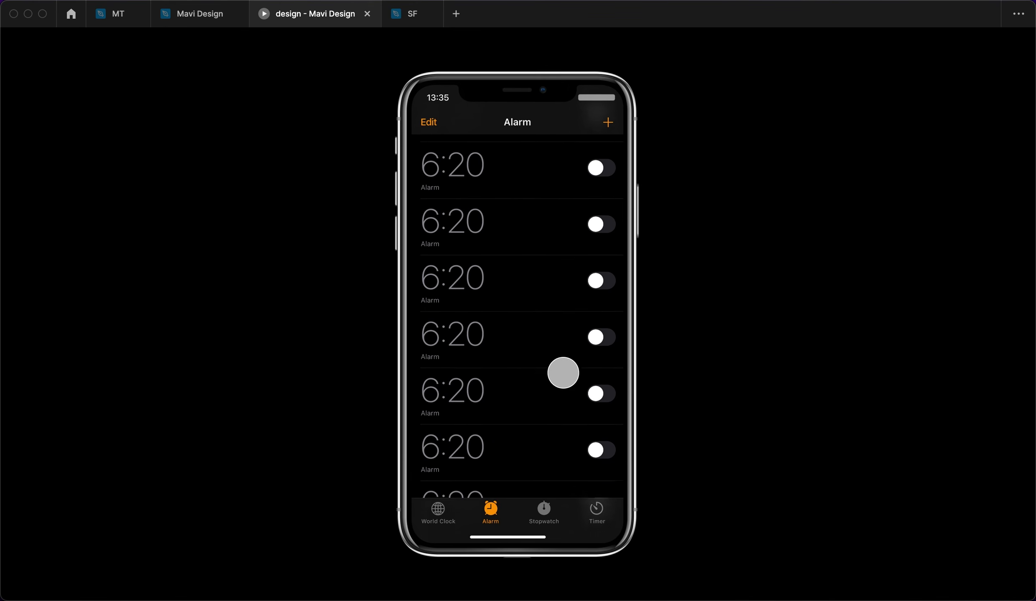
pyautogui.scroll(5, 563, 373)
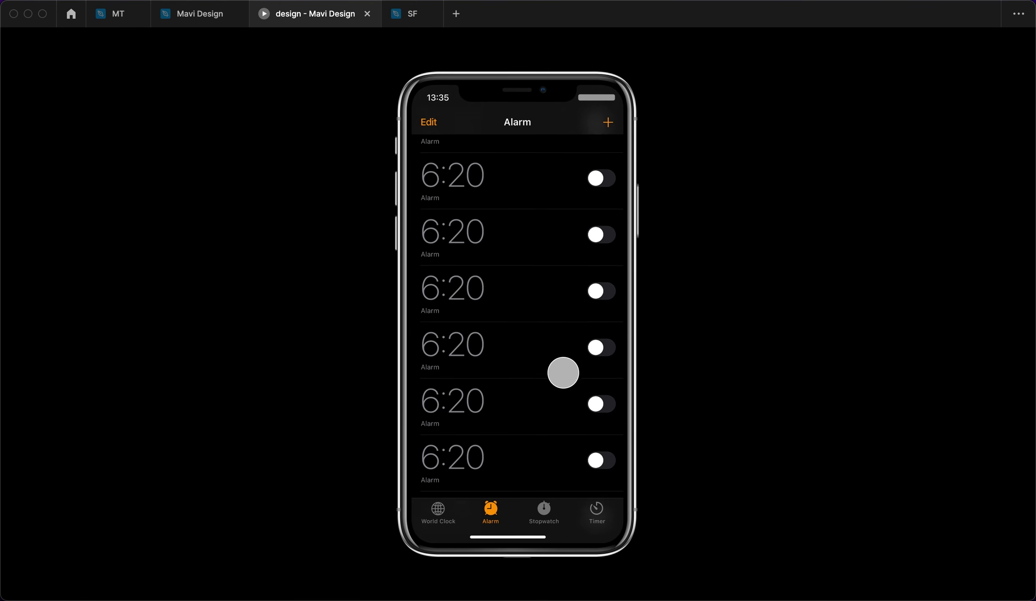
pyautogui.scroll(1, 535, 320)
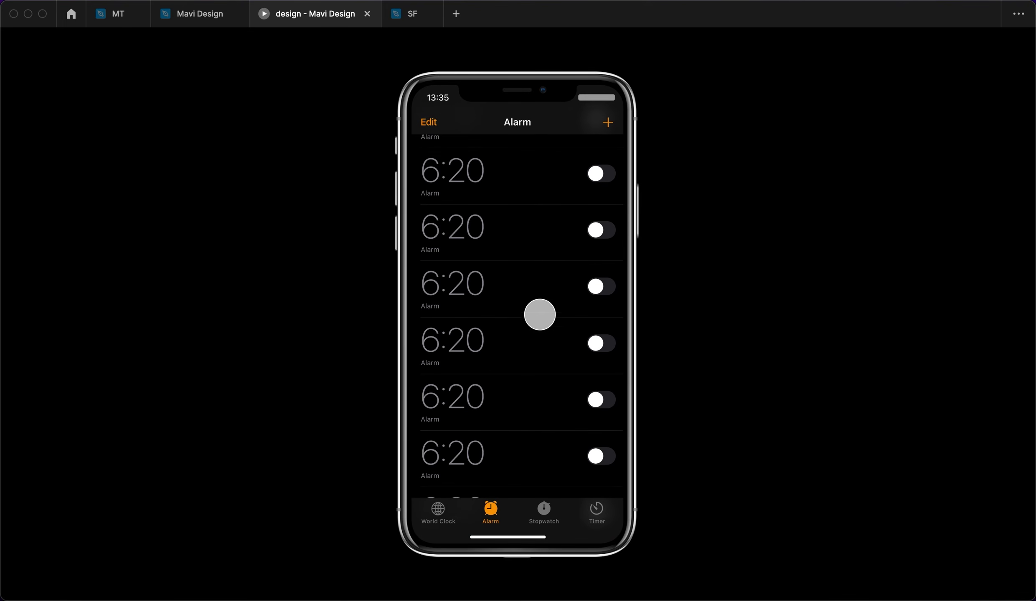
pyautogui.hotkey('ctrl', 'shift', 'Tab')
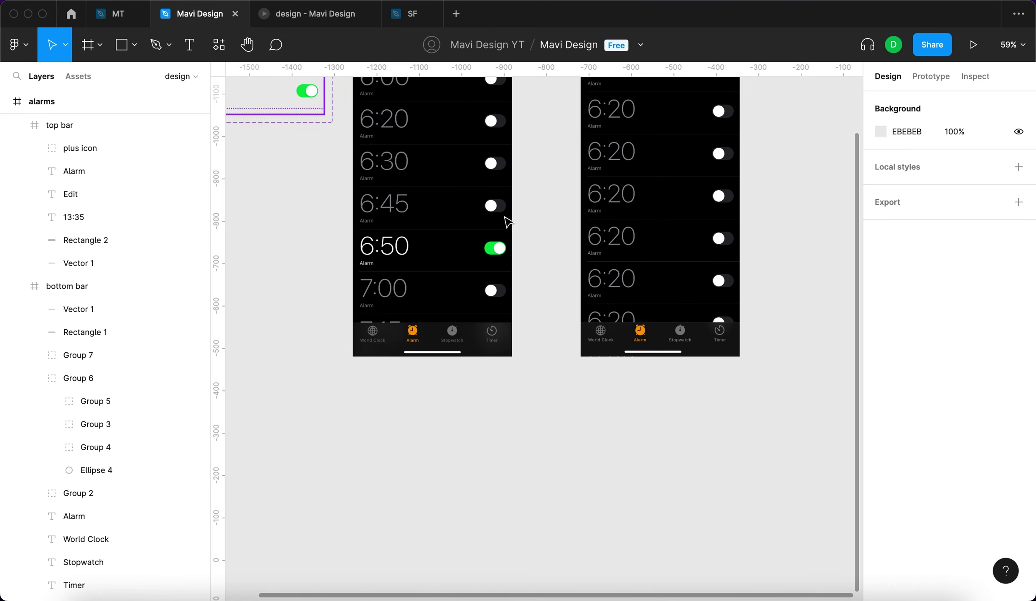
# Raise the Background blur of both the top bar and bottom bar to 50.
pyautogui.click(613, 342)
pyautogui.scroll(3, 612, 343)
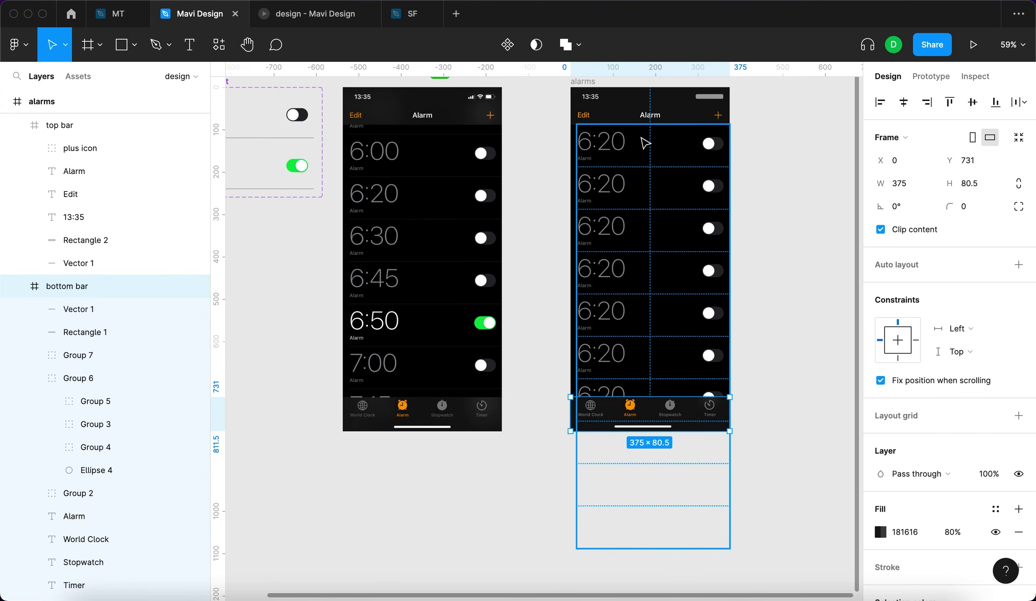
pyautogui.keyDown('shift'); pyautogui.click(648, 110); pyautogui.keyUp('shift')
pyautogui.scroll(-5, 885, 488)
pyautogui.click(881, 512)
pyautogui.click(748, 547)
pyautogui.hotkey('shift', 'Up')
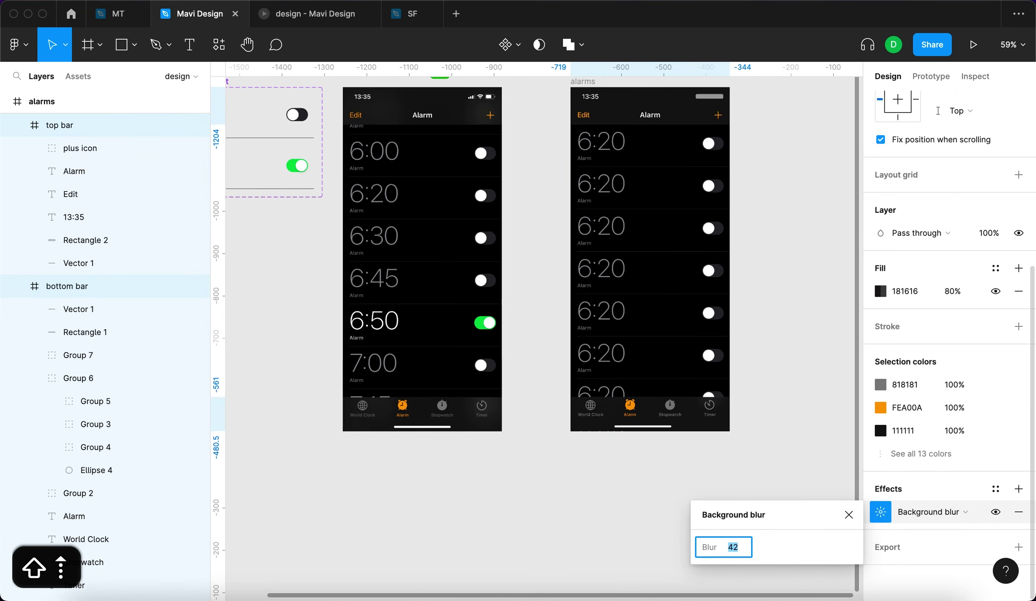
pyautogui.hotkey('shift', 'Up')
pyautogui.hotkey('shift', 'Down')
pyautogui.press('Down')
pyautogui.press('Up')
pyautogui.press('Up')
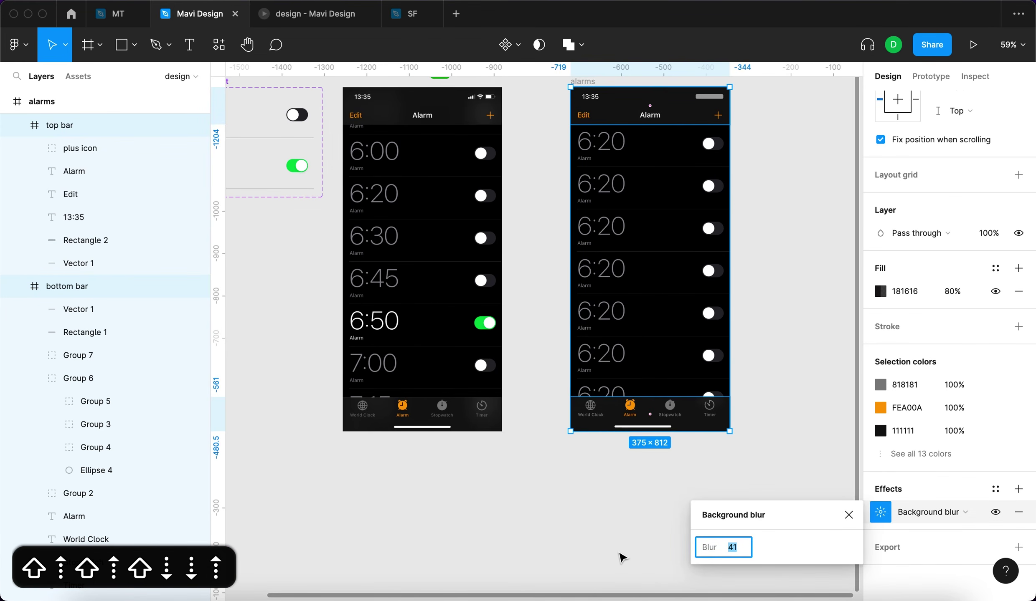
pyautogui.hotkey('shift', 'Up')
pyautogui.press('Down')
pyautogui.press('Down')
pyautogui.press('Down')
pyautogui.press('Return')
pyautogui.press('Escape')
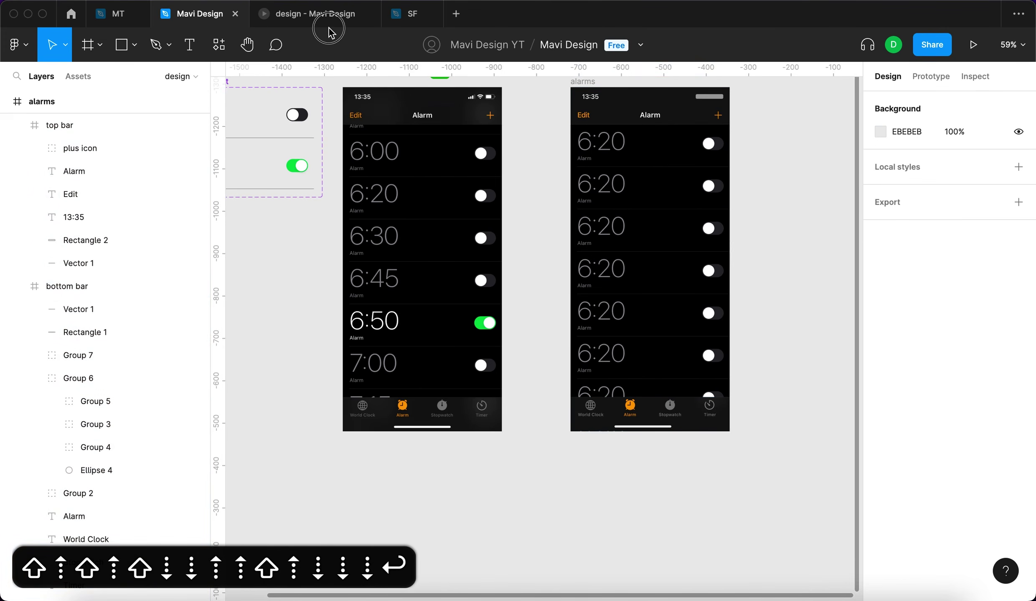
# Check the stronger blur on both bars in the prototype preview, and return to the design file.
pyautogui.click(324, 13)
pyautogui.scroll(1, 430, 167)
pyautogui.hotkey('ctrl', 'shift', 'Tab')
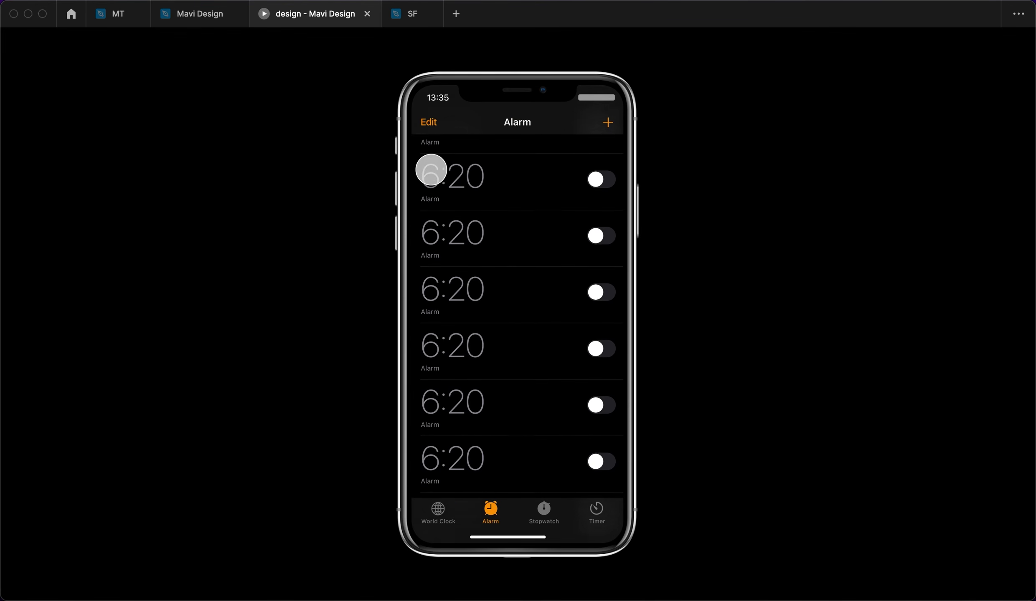
# Set the Background blur of both the top bar and bottom bar to 55.
pyautogui.click(693, 415)
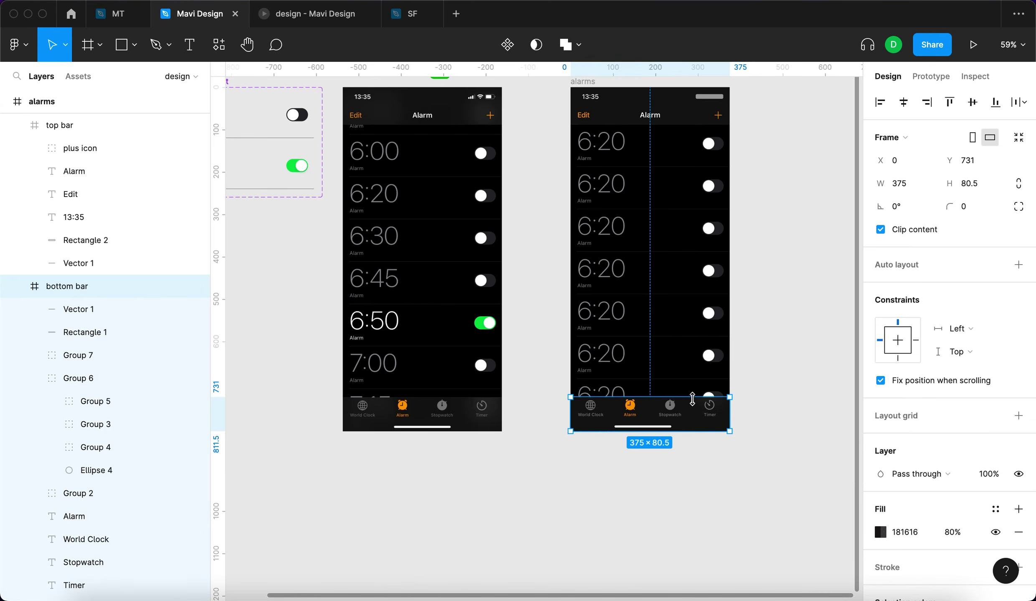
pyautogui.keyDown('shift'); pyautogui.click(684, 101); pyautogui.keyUp('shift')
pyautogui.scroll(-5, 961, 543)
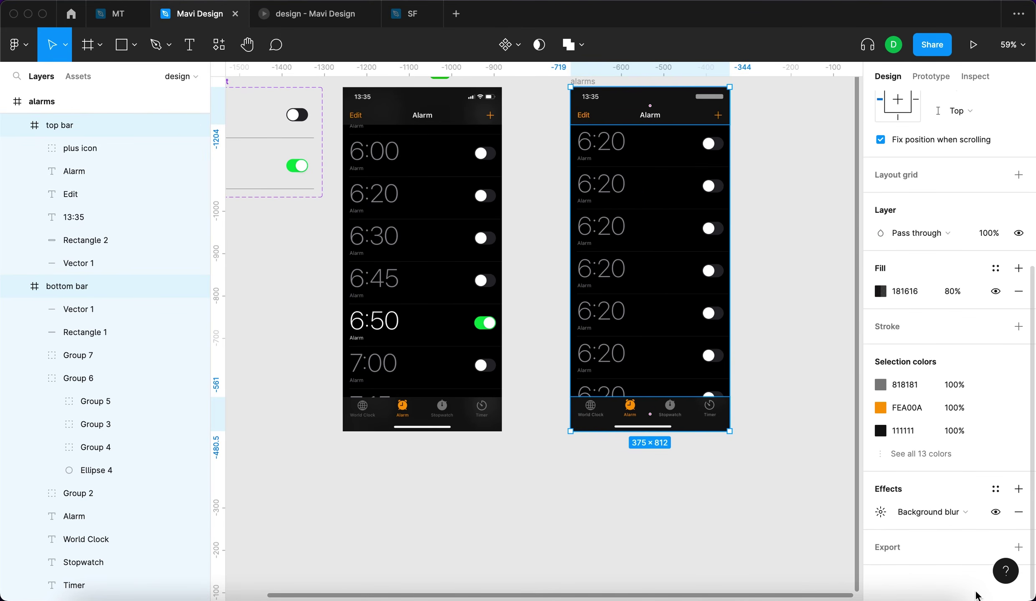
pyautogui.click(880, 513)
pyautogui.press('Up')
pyautogui.press('Up')
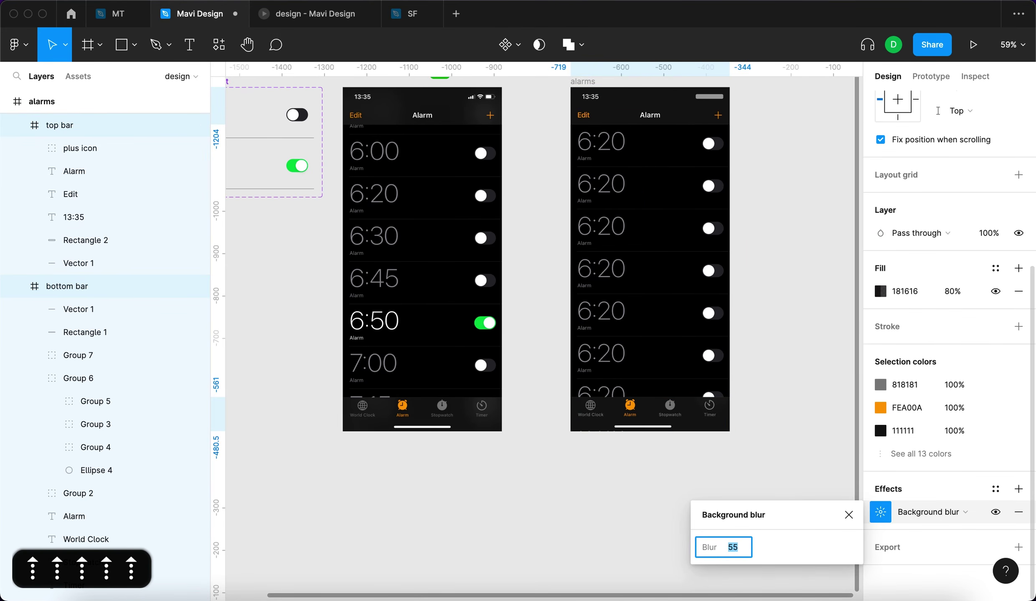
pyautogui.press('Return')
pyautogui.click(773, 288)
# Scroll through the alarms in the prototype preview to review the updated bar blur, and go back to the design file.
pyautogui.click(340, 9)
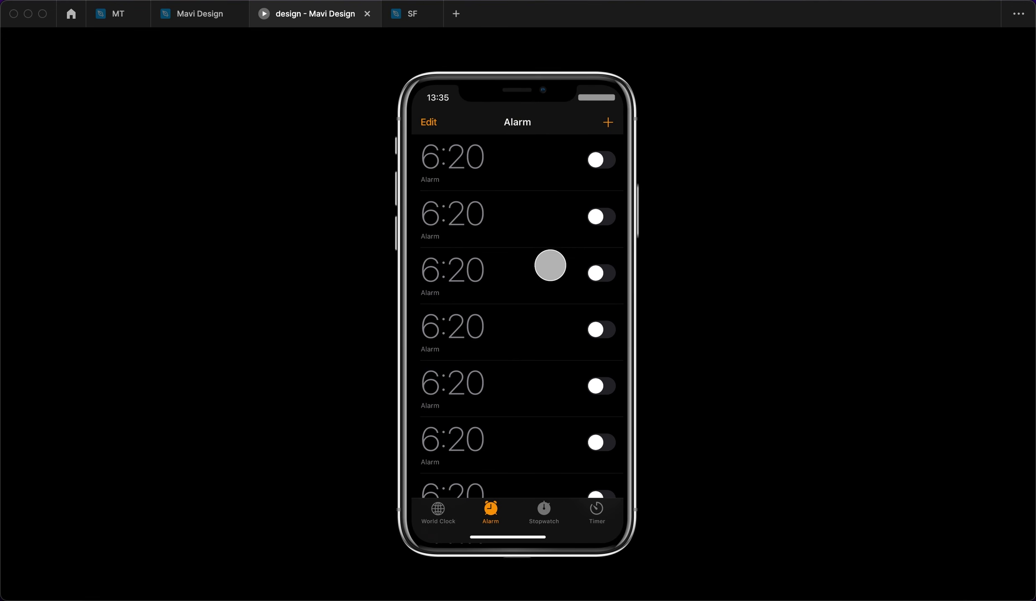
pyautogui.click(515, 241)
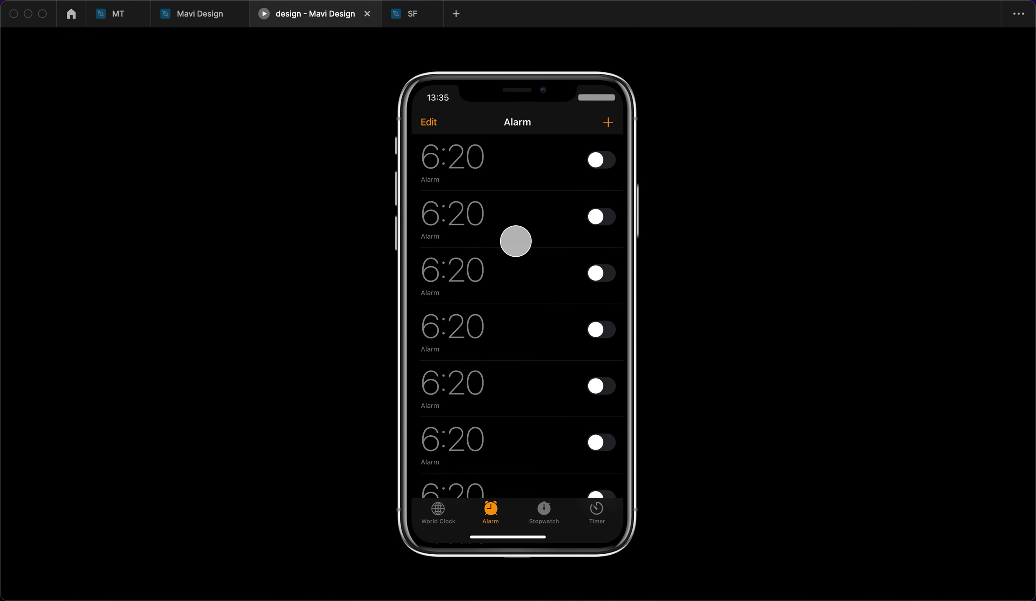
pyautogui.scroll(-2, 555, 261)
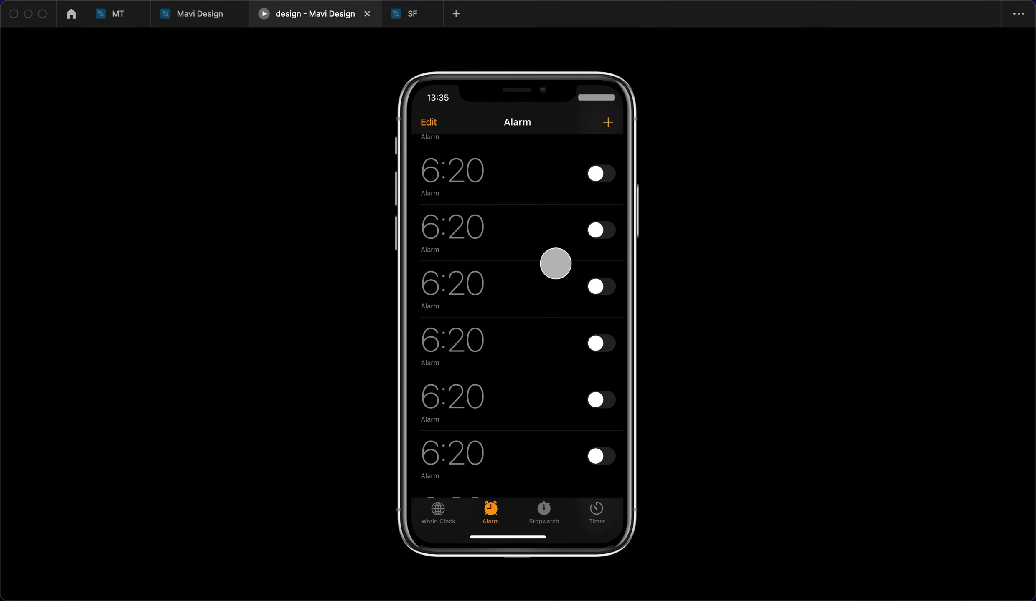
pyautogui.scroll(-2, 555, 263)
pyautogui.scroll(-1, 555, 263)
pyautogui.click(184, 15)
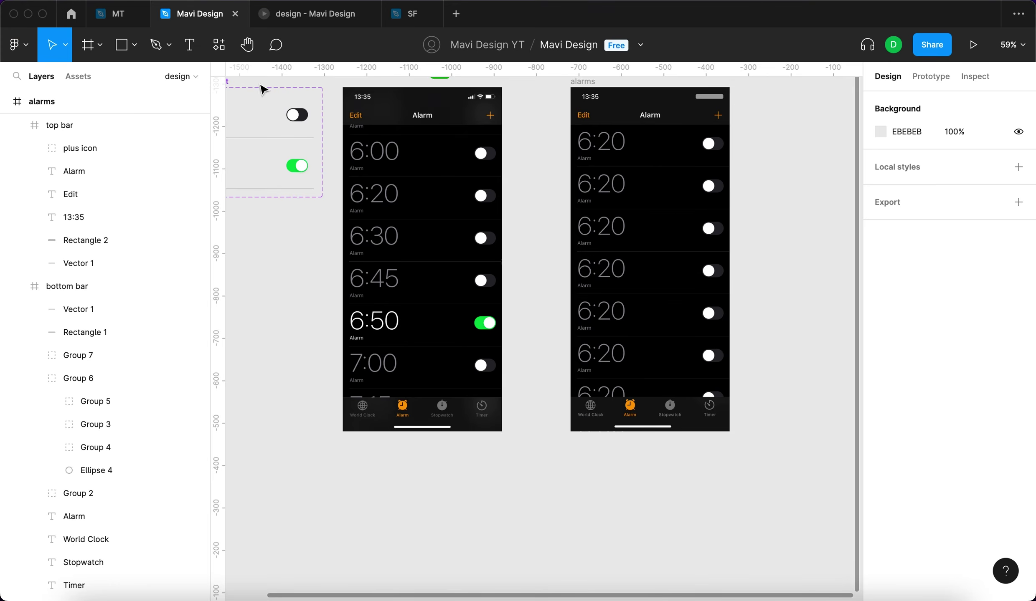
# Duplicate one of the alarm component instances in the alarms container five times to lengthen the list.
pyautogui.scroll(-5, 686, 354)
pyautogui.click(683, 358)
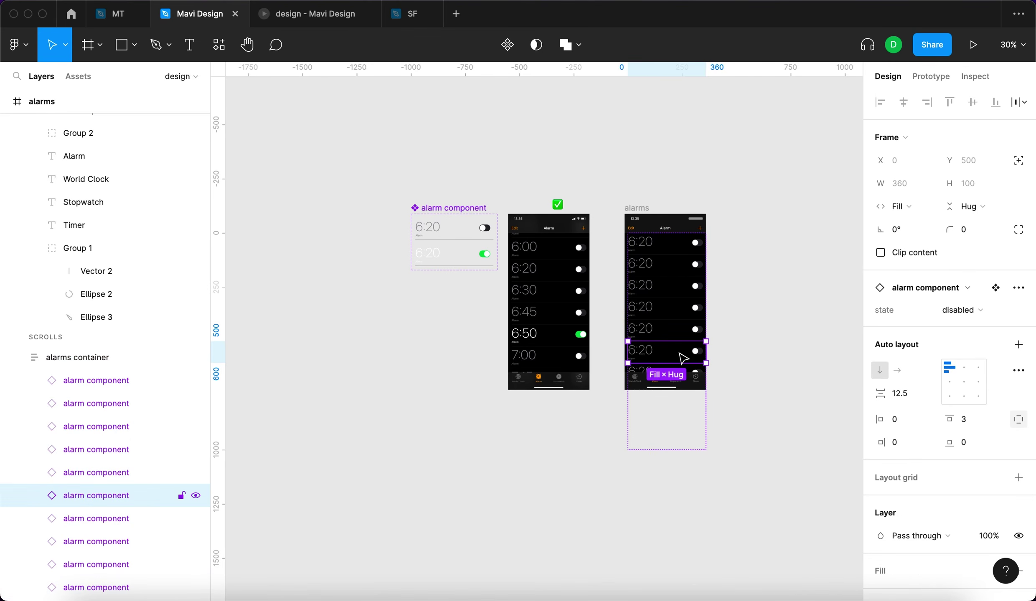
pyautogui.press('super+d')
pyautogui.press('super+d')
pyautogui.press('super+d')
pyautogui.press('super+d')
pyautogui.press('super+d')
pyautogui.click(758, 351)
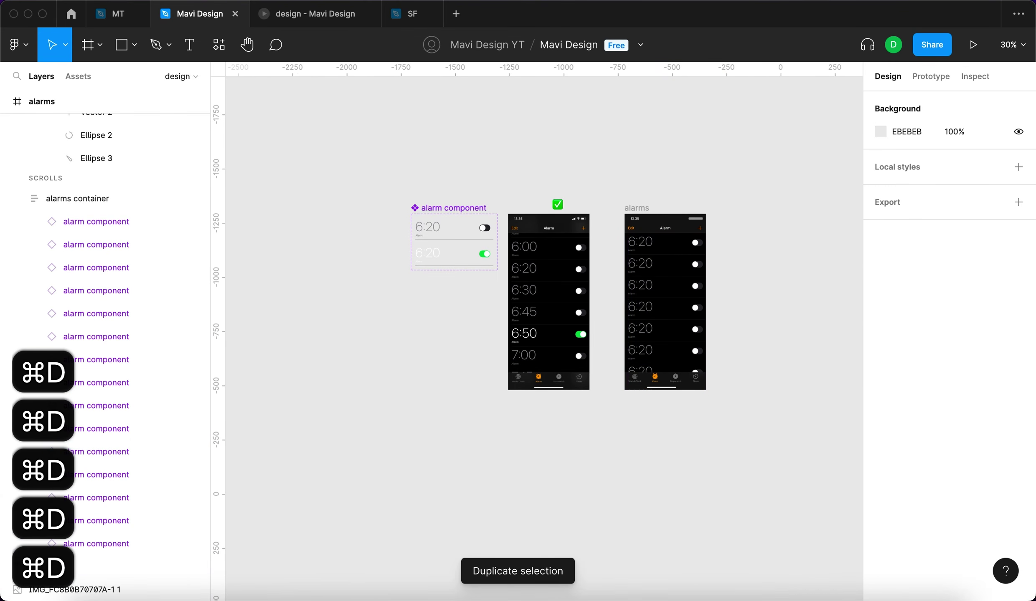
# Scroll the extended list in the prototype preview and test the alarm toggles by switching several on and off.
pyautogui.click(289, 16)
pyautogui.scroll(-1, 500, 385)
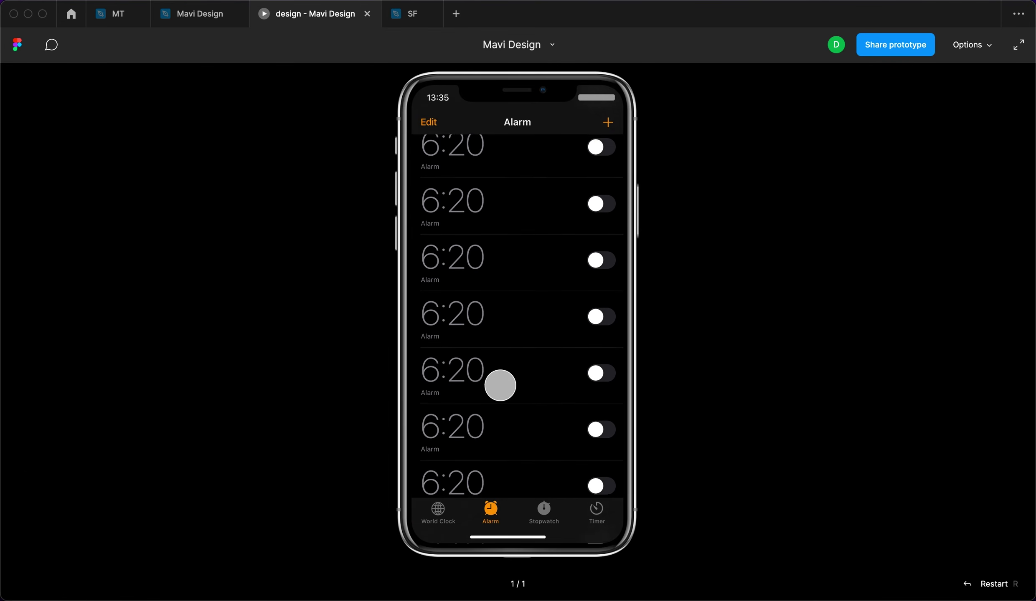
pyautogui.scroll(1, 499, 385)
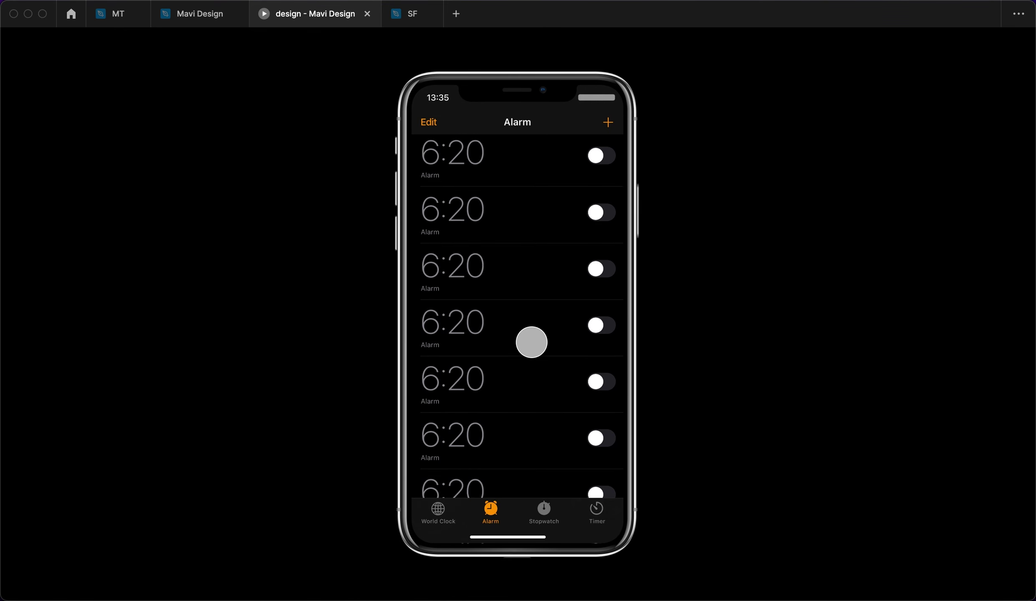
pyautogui.click(604, 277)
pyautogui.click(599, 275)
pyautogui.click(604, 221)
pyautogui.click(607, 220)
pyautogui.click(601, 279)
pyautogui.click(597, 276)
pyautogui.click(603, 335)
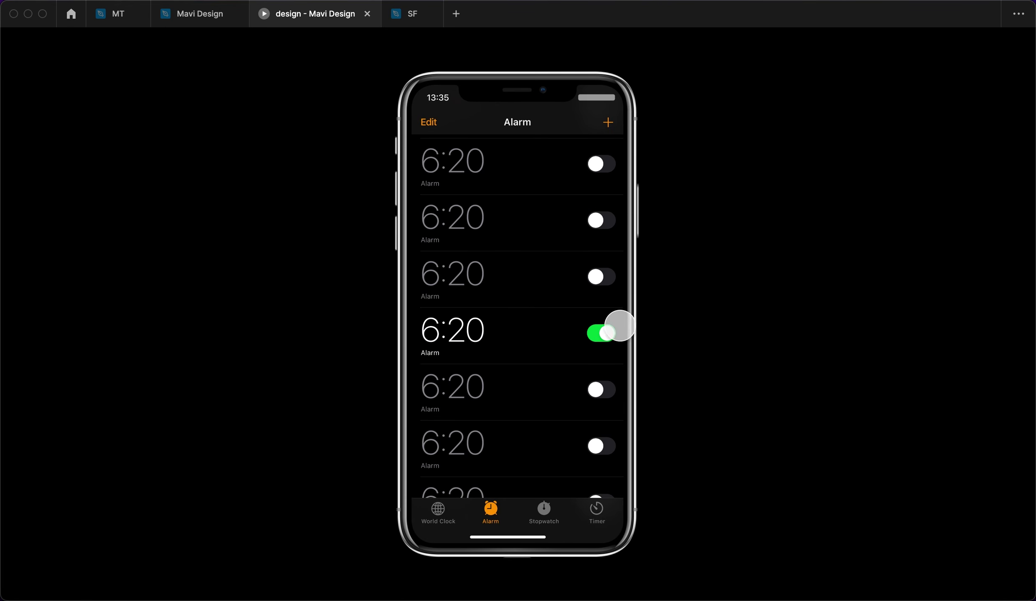
# Turn on more alarms in the preview, including the first and third, and scroll the list to check them beneath the fixed bars.
pyautogui.scroll(-5, 574, 215)
pyautogui.scroll(2, 585, 220)
pyautogui.click(587, 221)
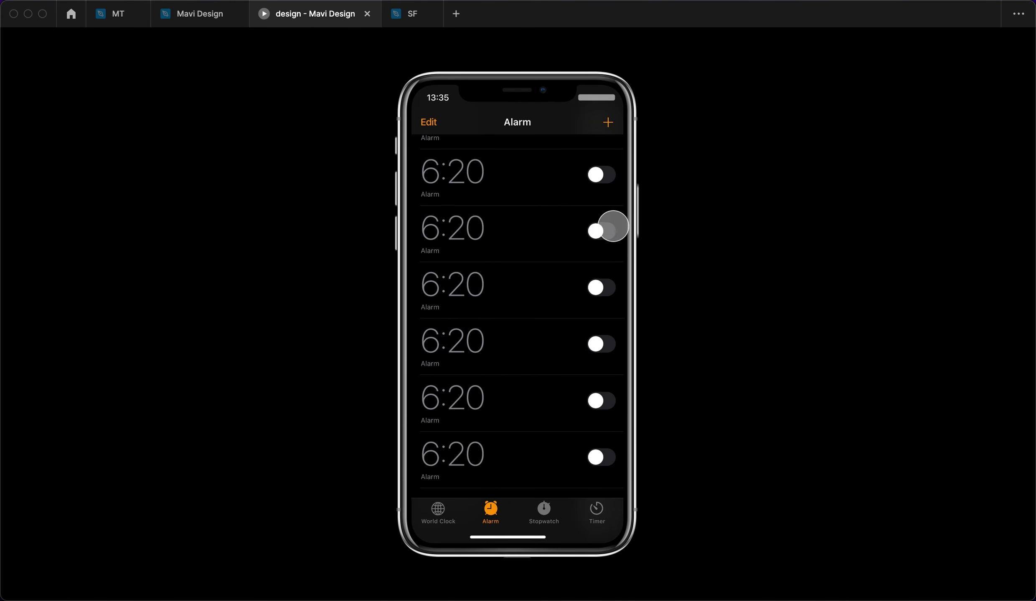
pyautogui.click(601, 231)
pyautogui.scroll(5, 547, 273)
pyautogui.click(600, 168)
pyautogui.click(597, 271)
pyautogui.scroll(-2, 545, 270)
pyautogui.scroll(2, 545, 270)
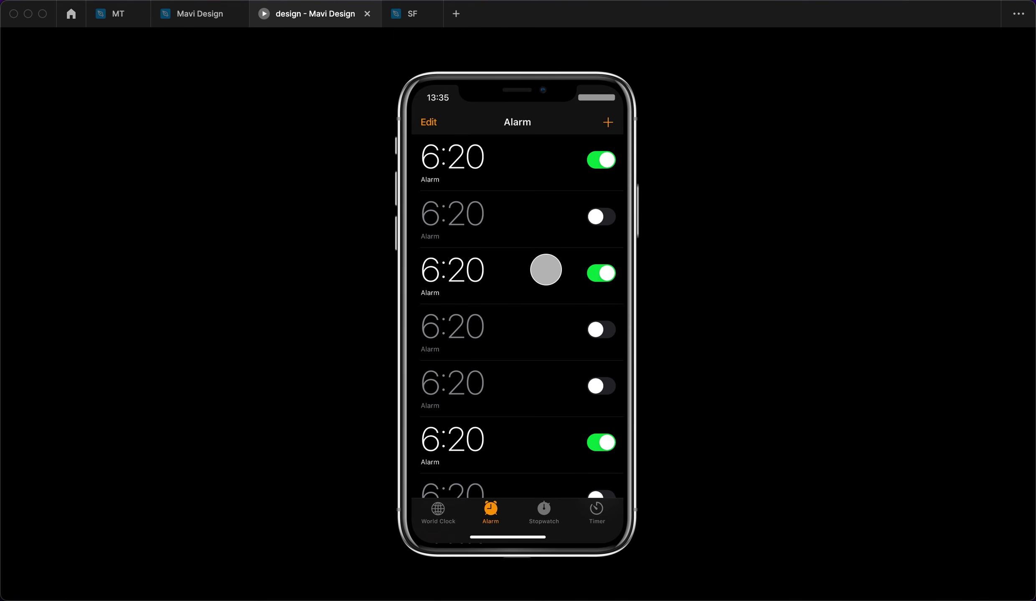
pyautogui.scroll(-1, 546, 270)
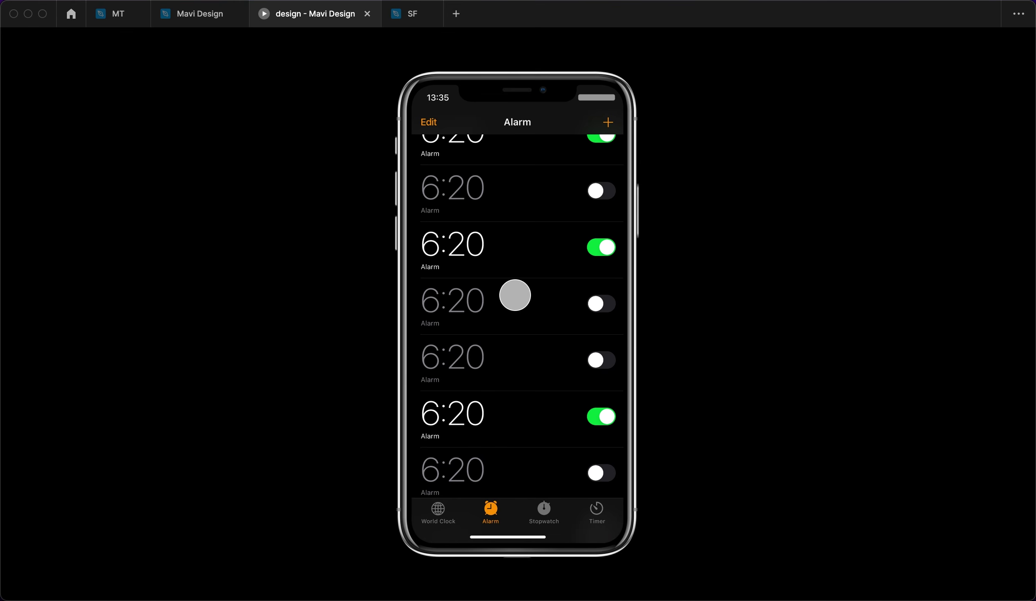
# Switch off the first, third and sixth alarms in the prototype preview to test their toggles.
pyautogui.scroll(-2, 515, 296)
pyautogui.scroll(3, 515, 295)
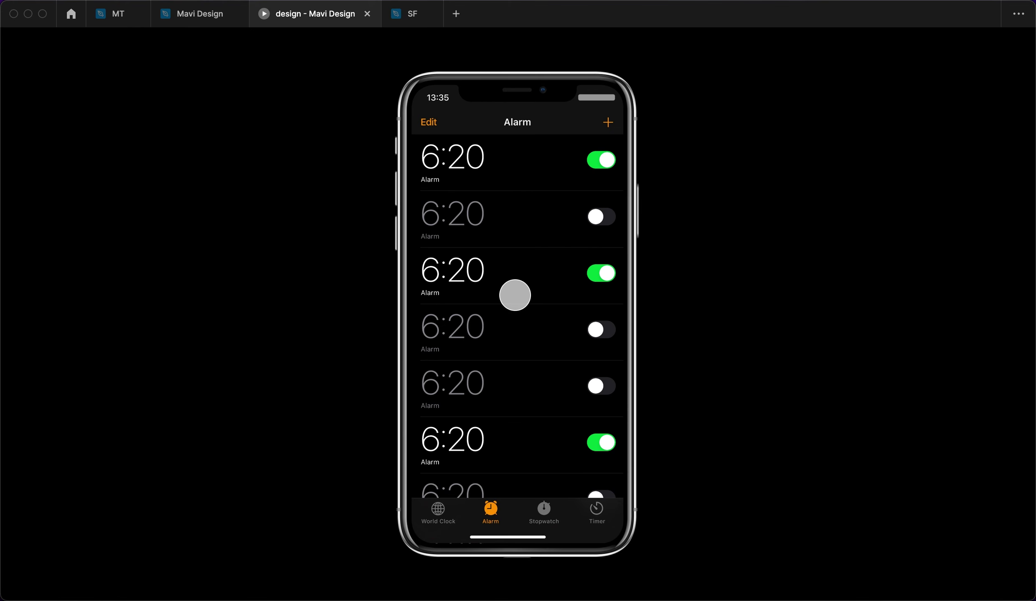
pyautogui.click(601, 160)
pyautogui.click(601, 274)
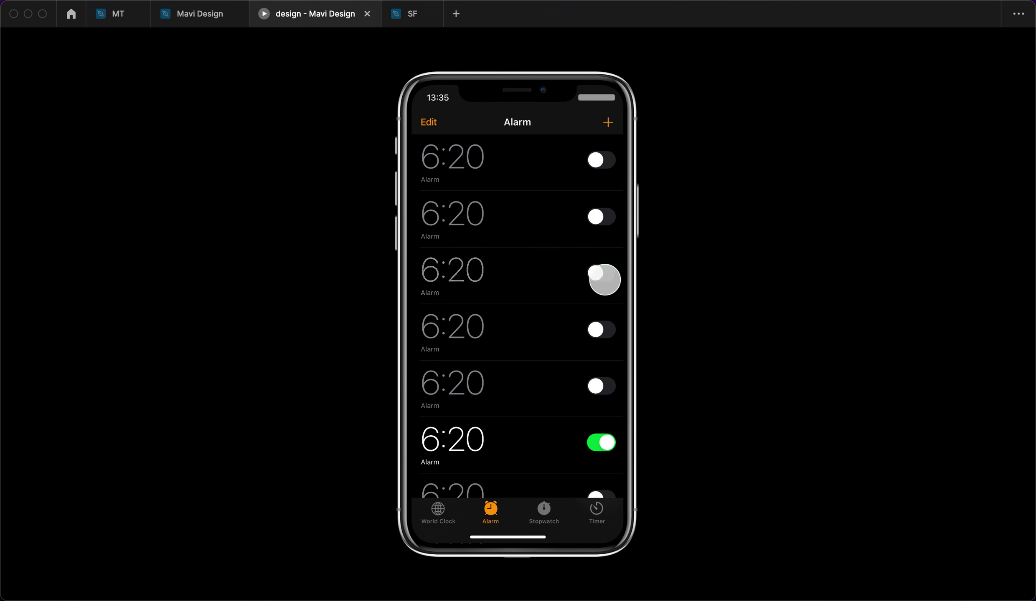
pyautogui.click(604, 445)
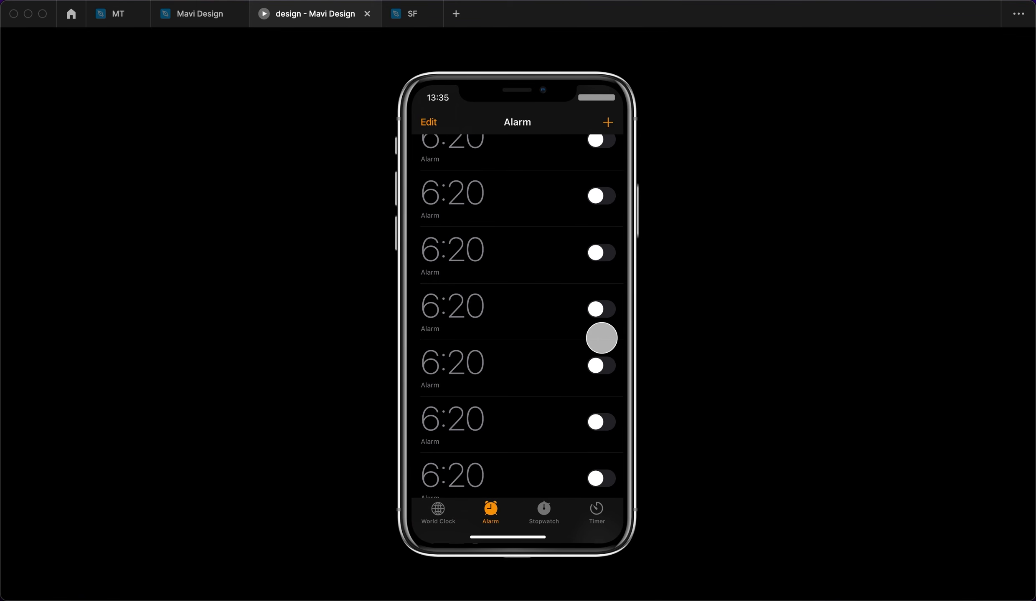
# Test switching on the first alarm in the preview and check how the list passes beneath the fixed bars.
pyautogui.scroll(-1, 562, 319)
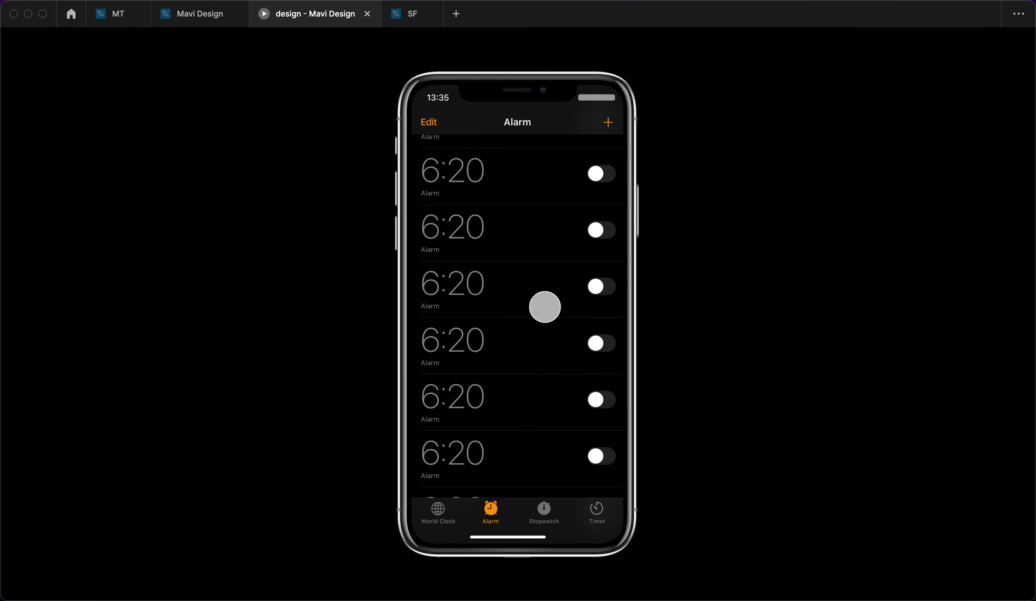
pyautogui.scroll(-1, 544, 307)
pyautogui.click(598, 216)
pyautogui.click(601, 228)
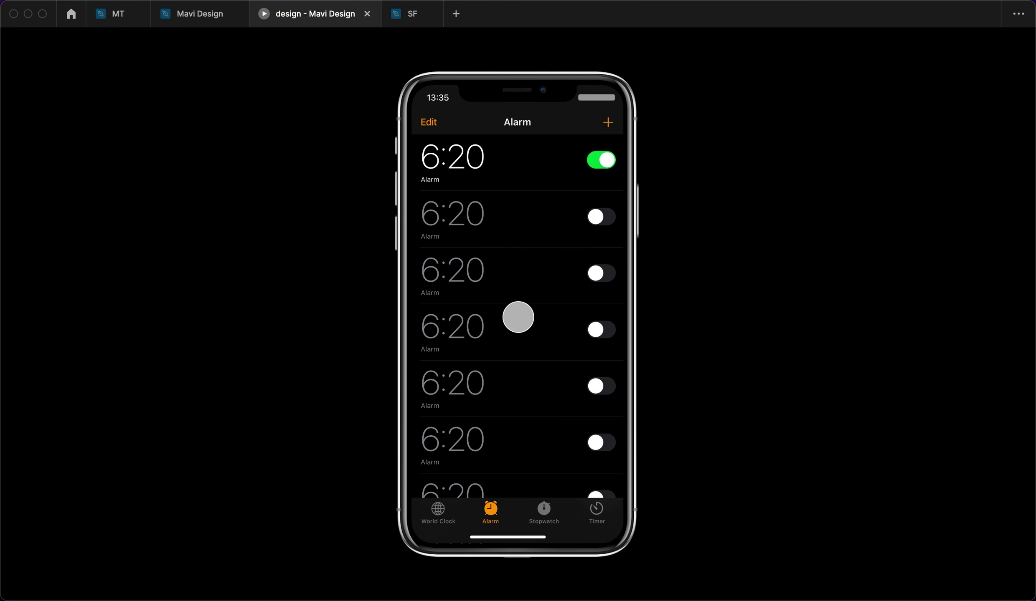
pyautogui.scroll(-2, 518, 316)
pyautogui.scroll(1, 518, 316)
pyautogui.scroll(-2, 518, 317)
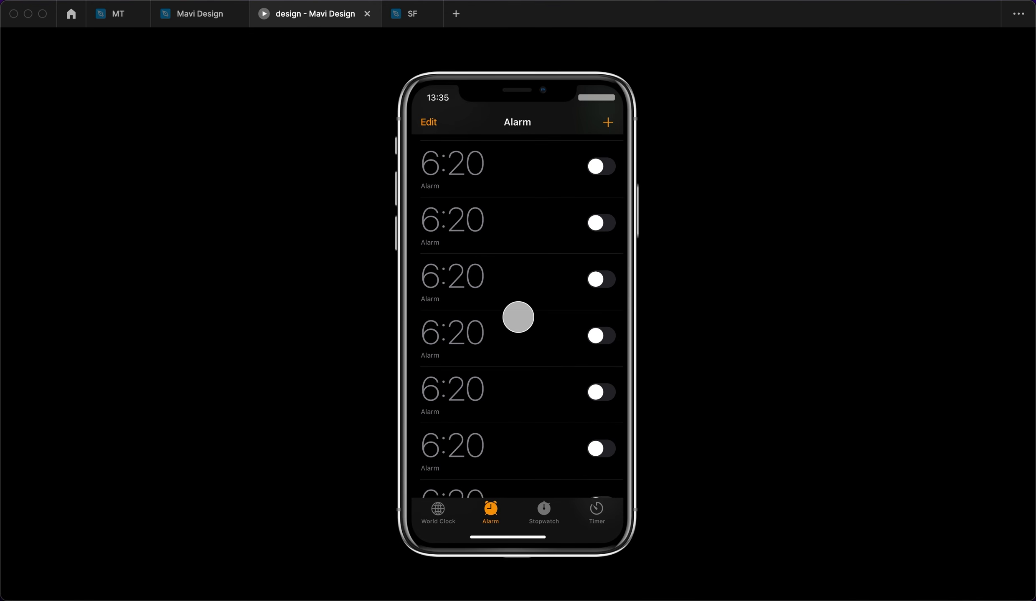